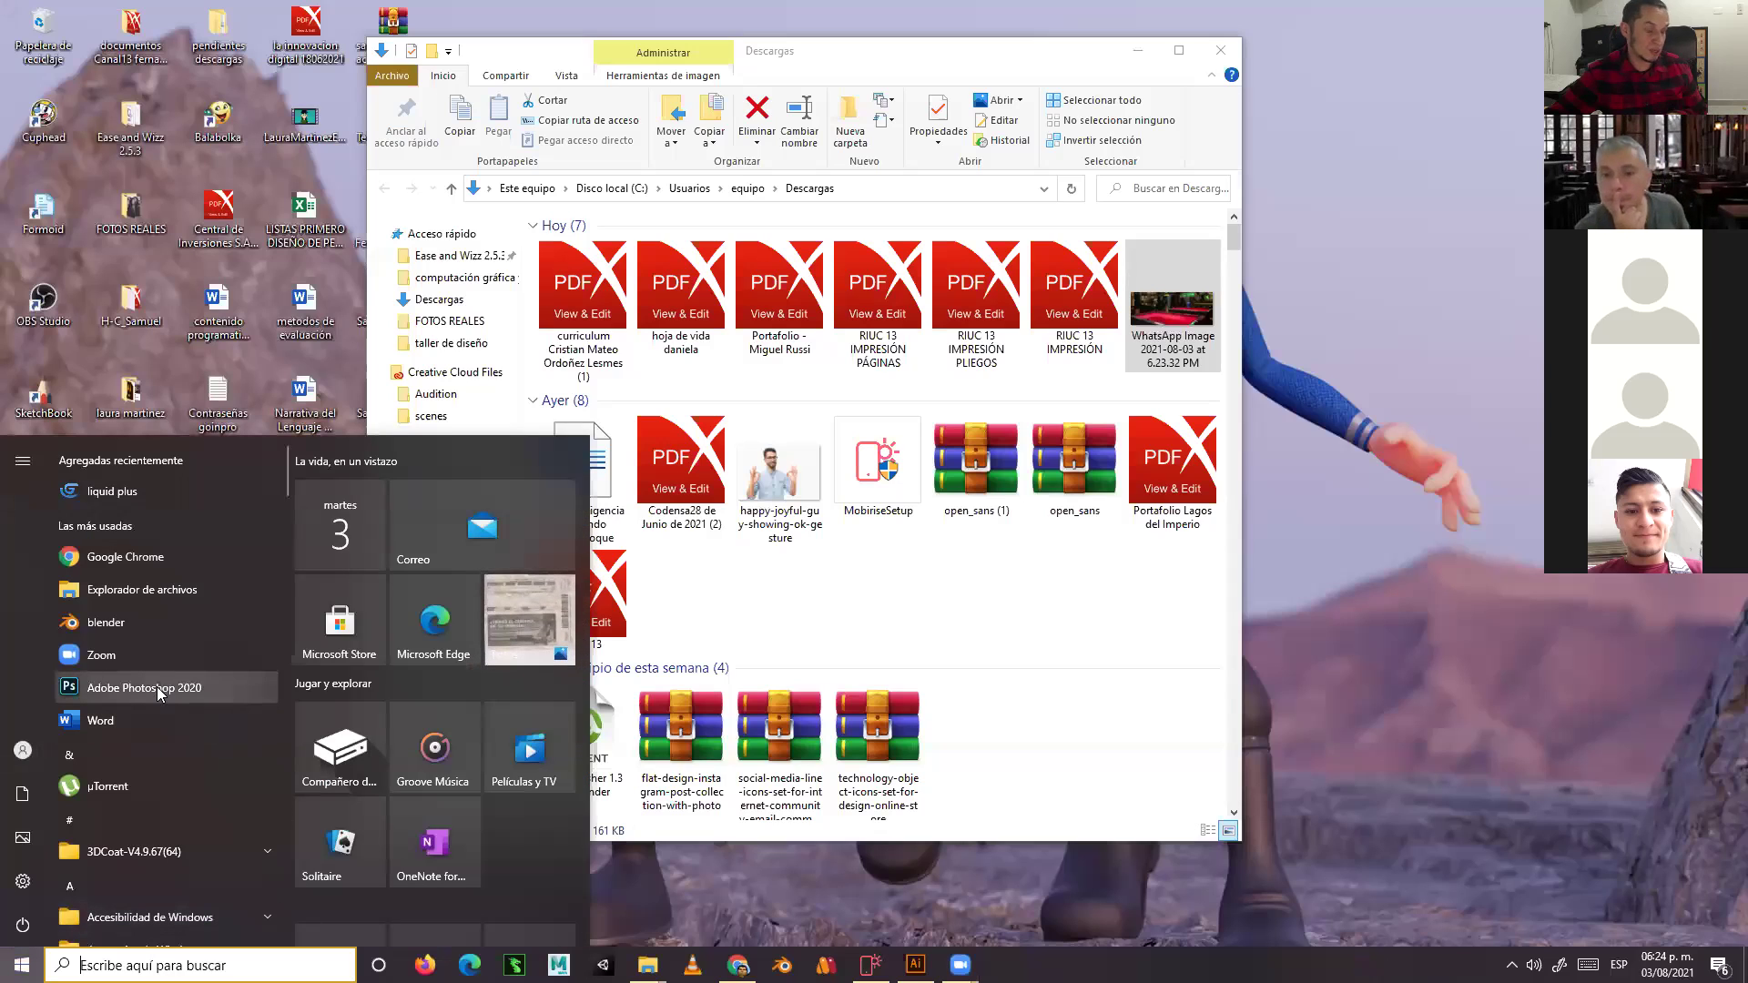
Launch Adobe Photoshop 2020
left_click(160, 685)
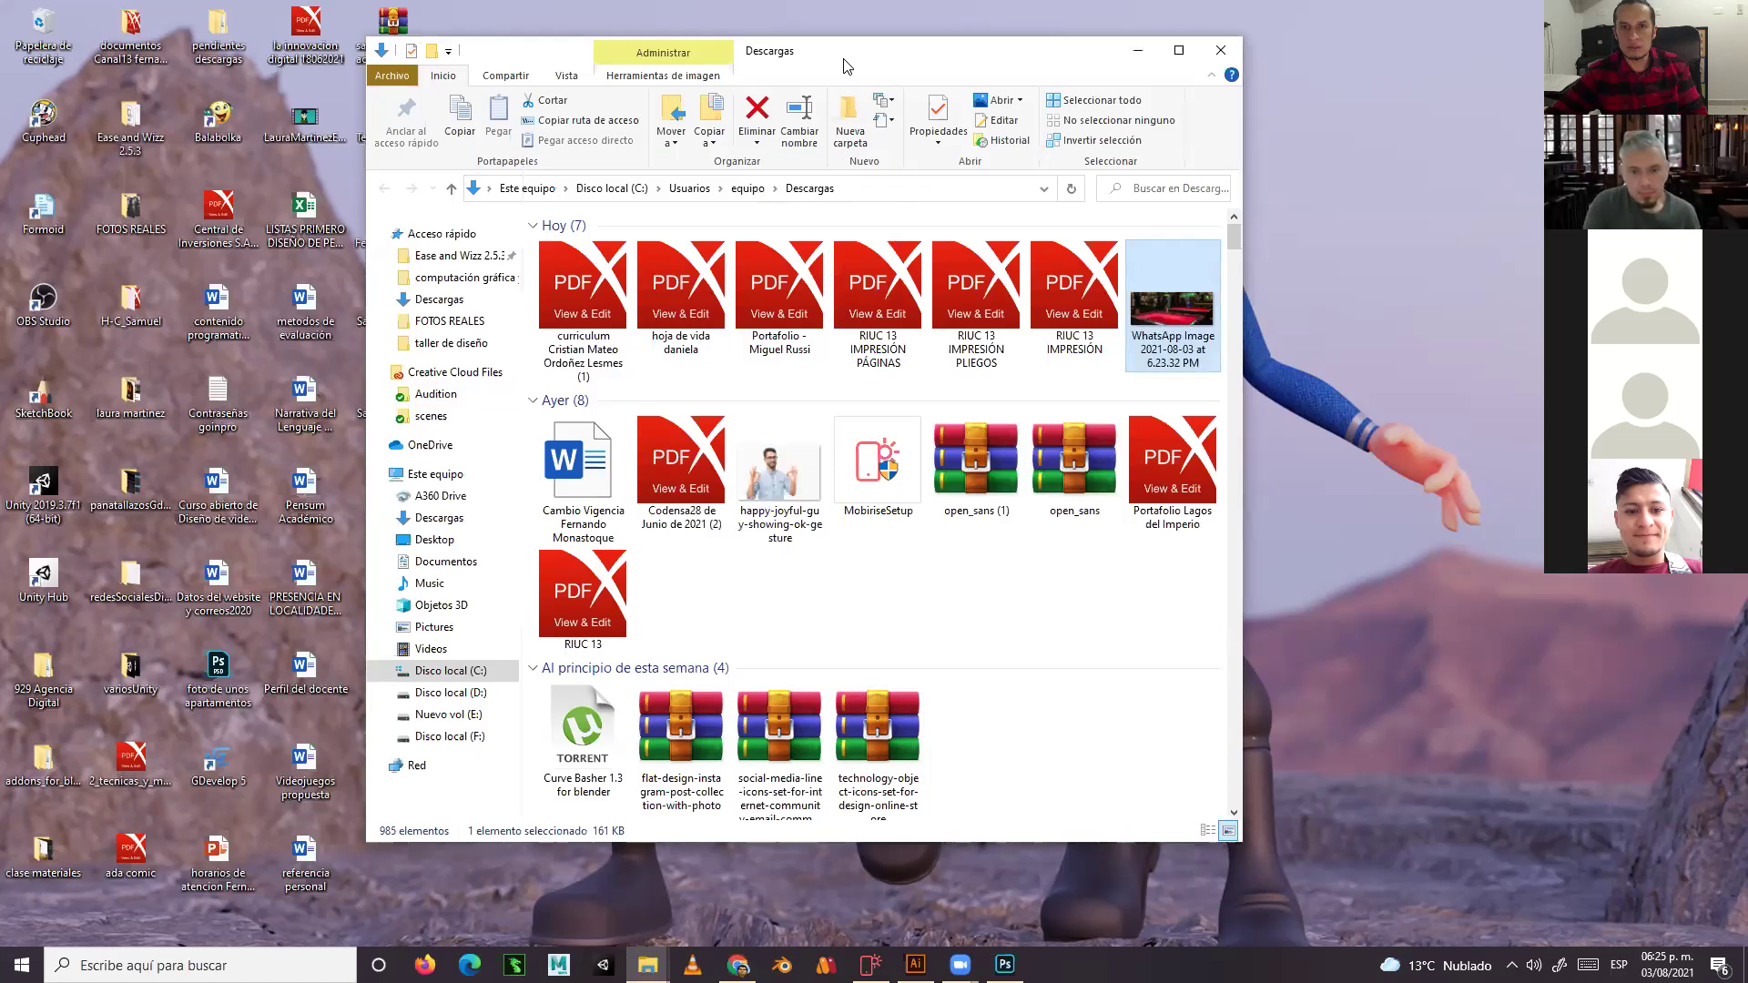
right_click(1166, 324)
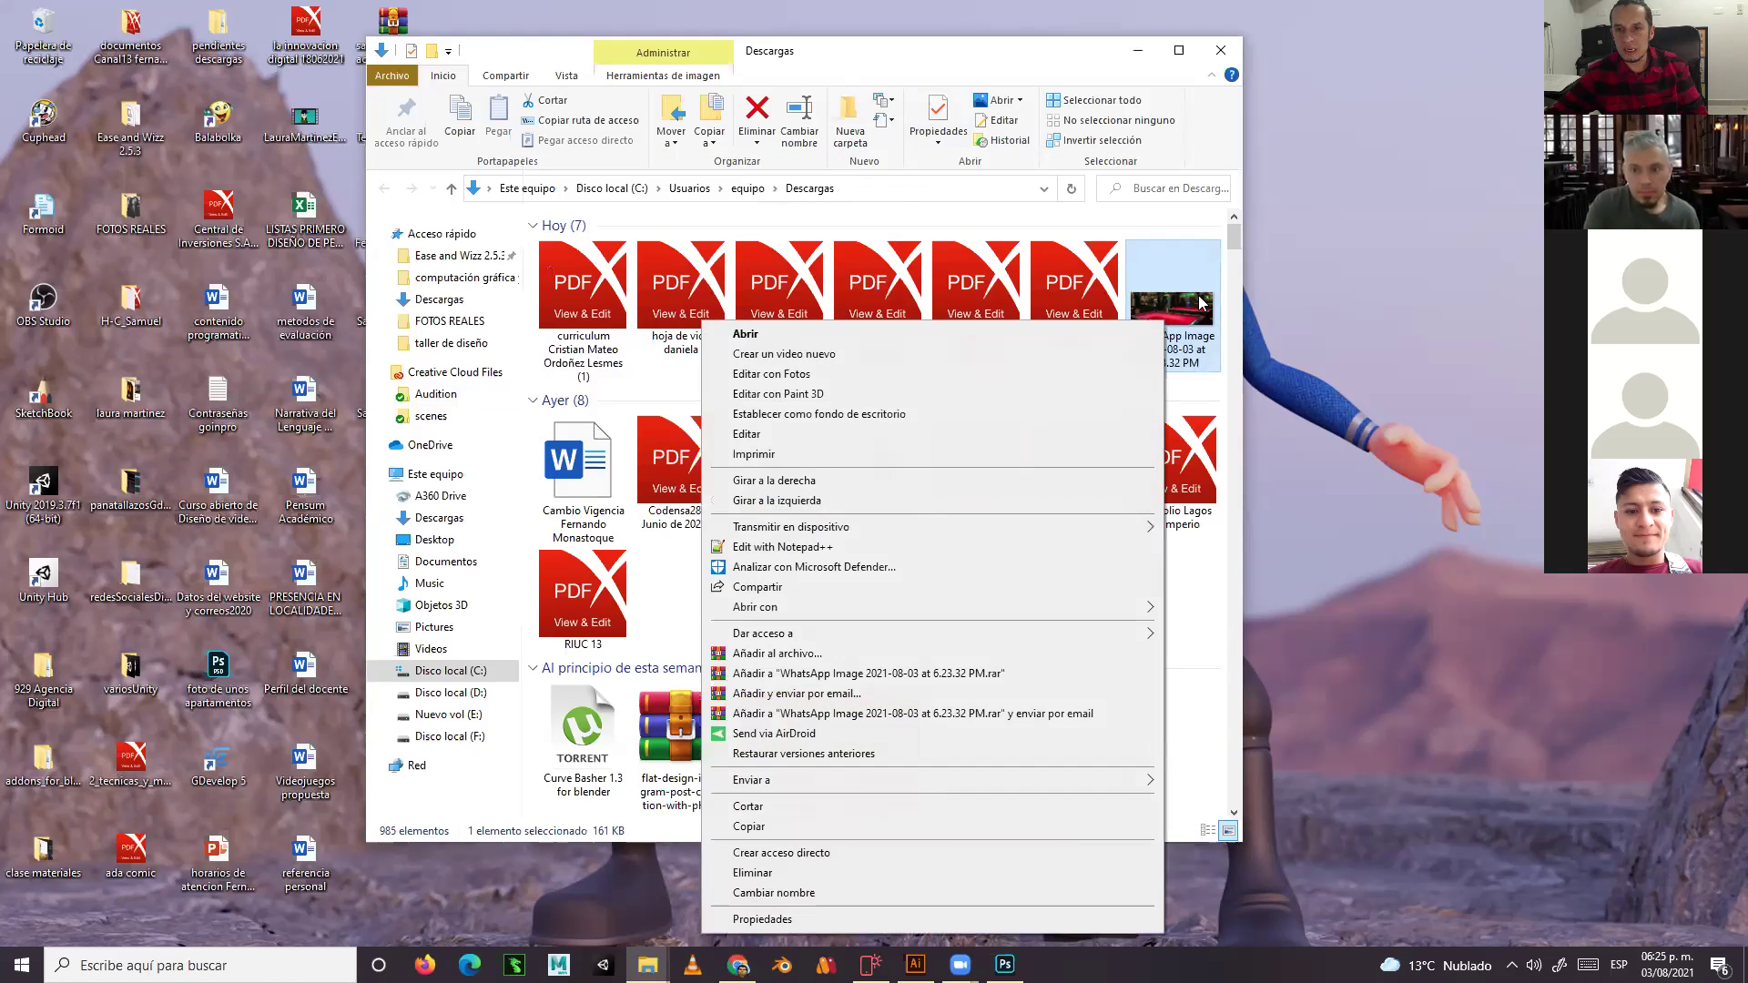
left_click(1209, 603)
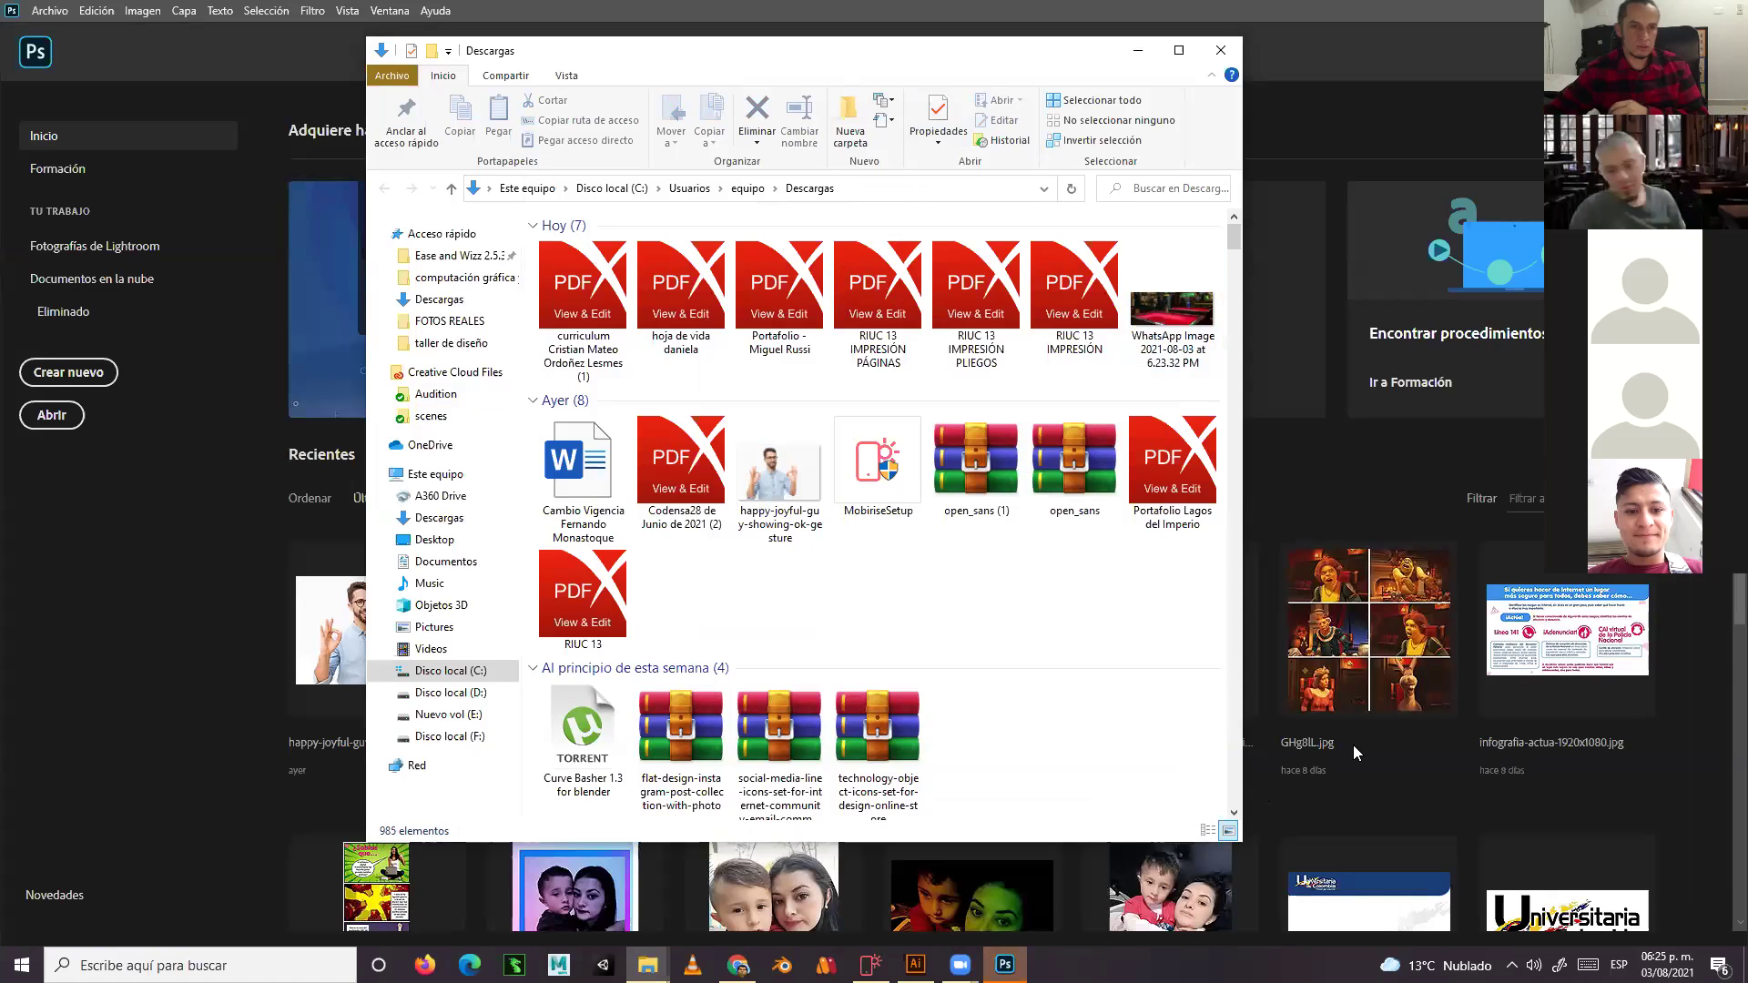
left_click(228, 567)
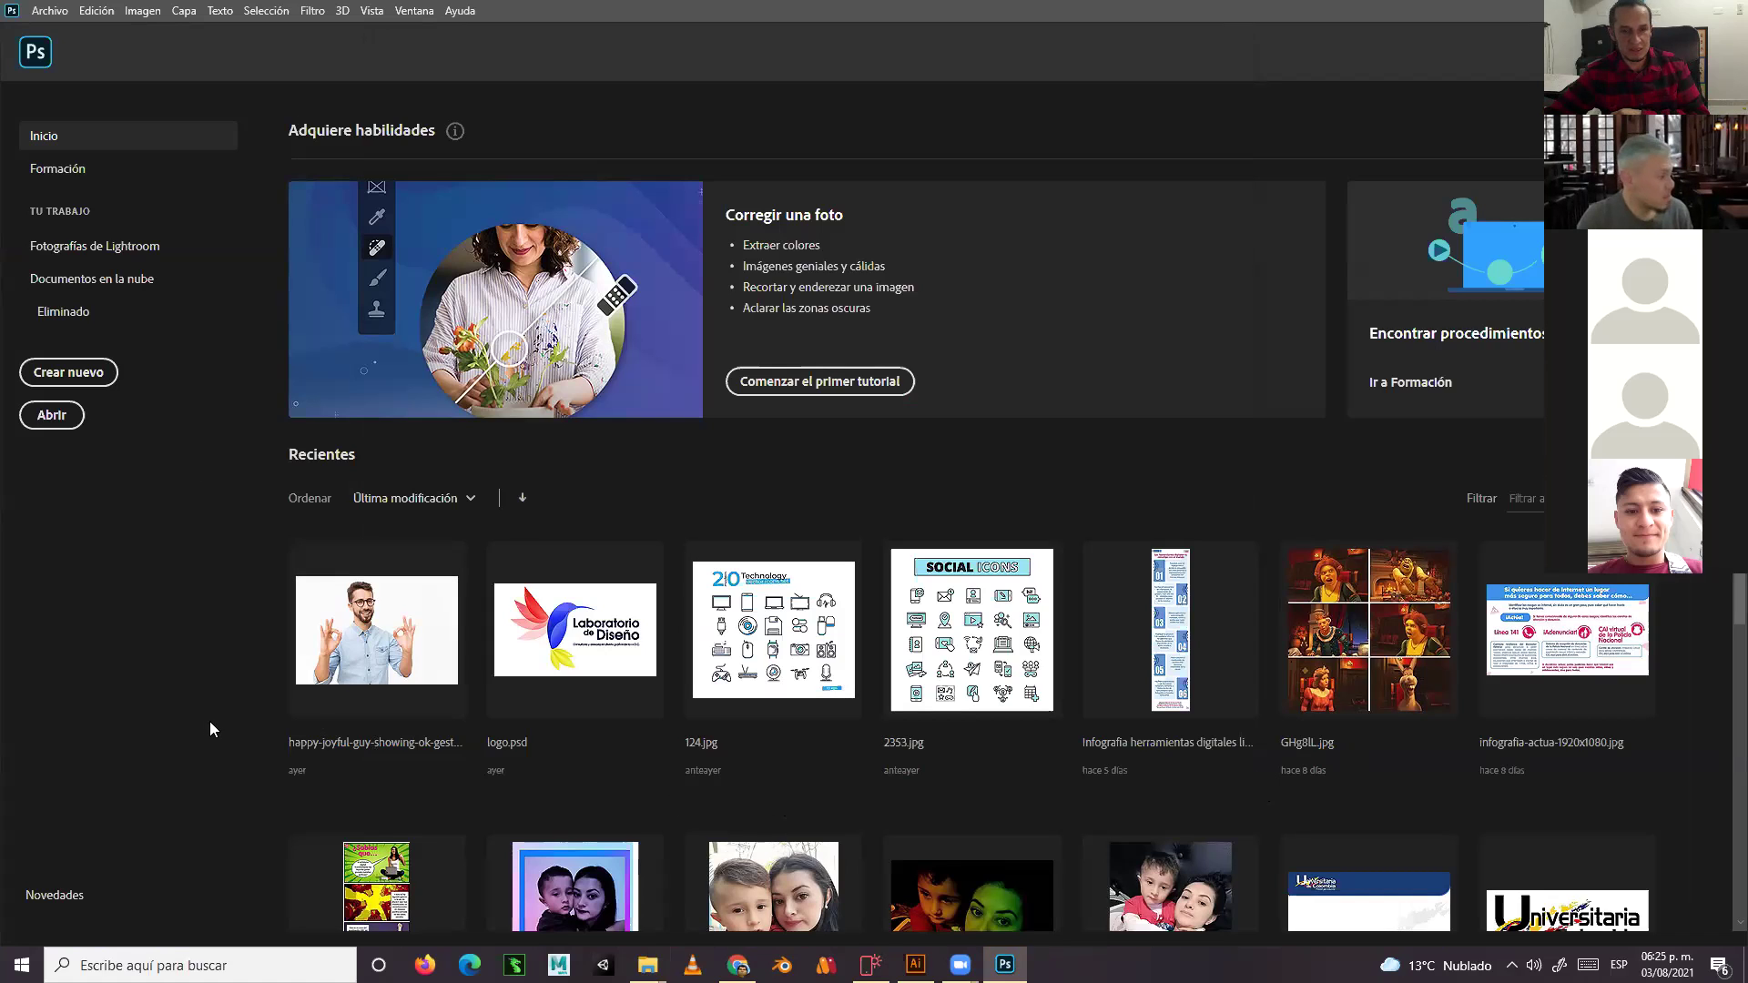
Open "WhatsApp Image 2021-08-03 at 6.23.32 PM" from the Descargas folder in Adobe Photoshop 2020
mouse_move(1005, 965)
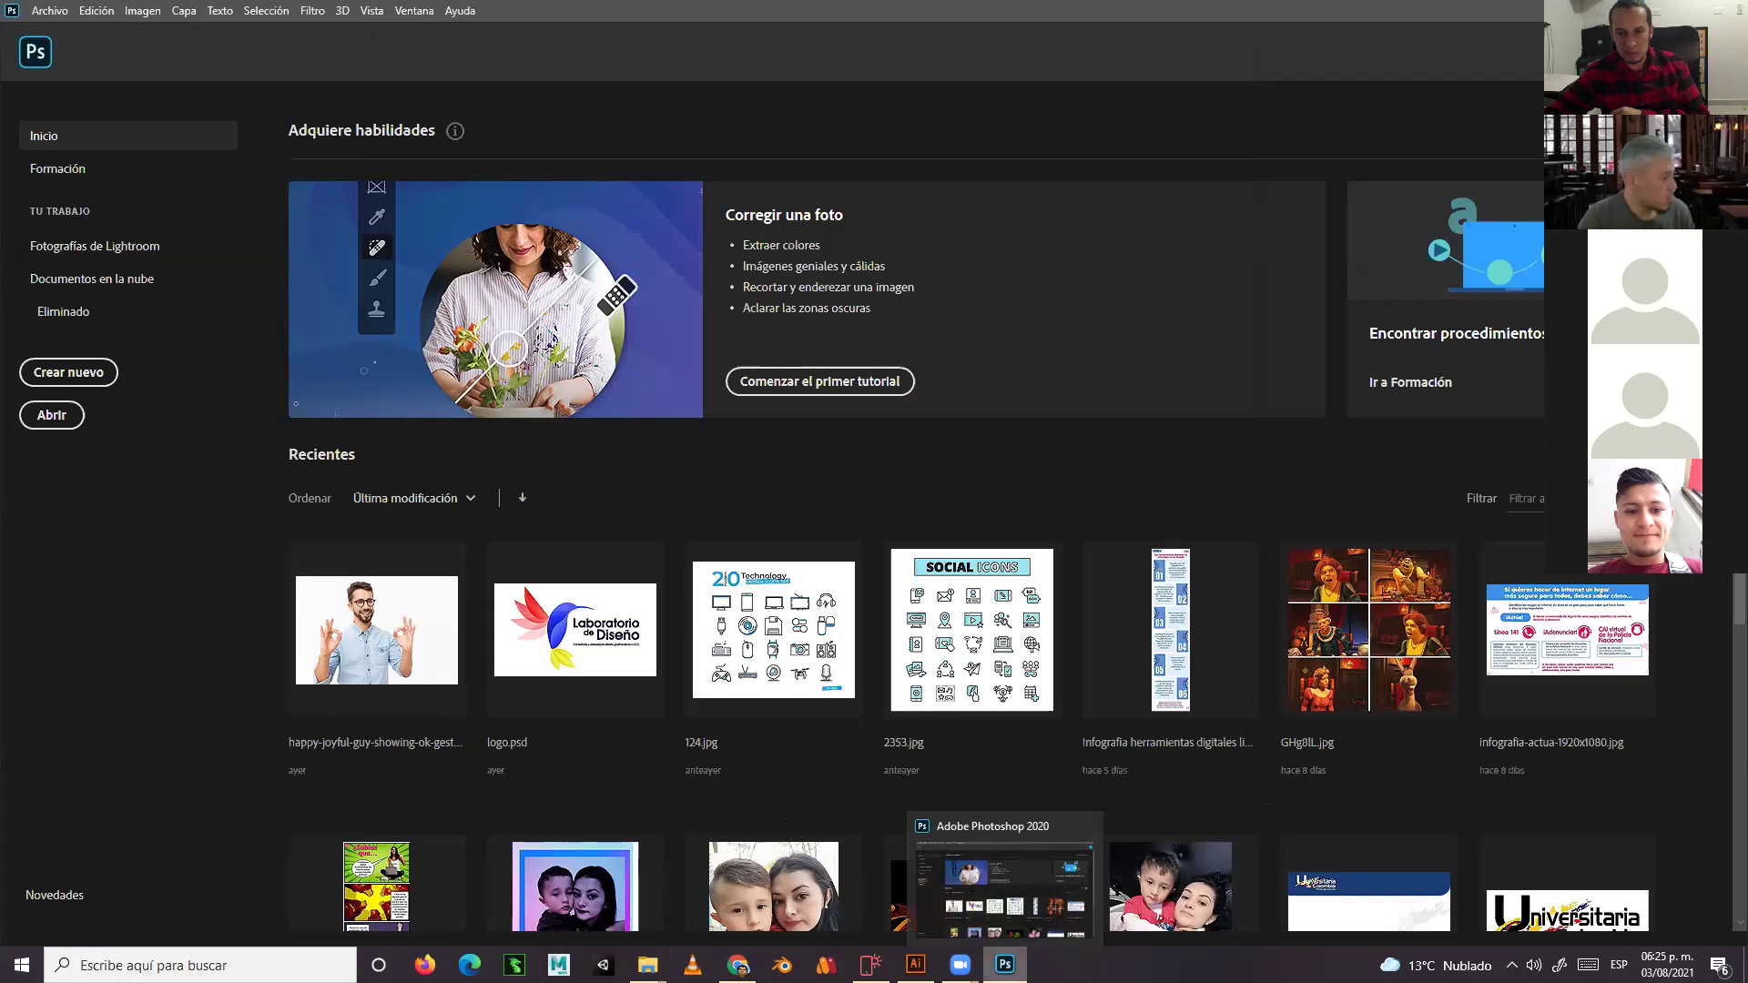
mouse_move(647, 965)
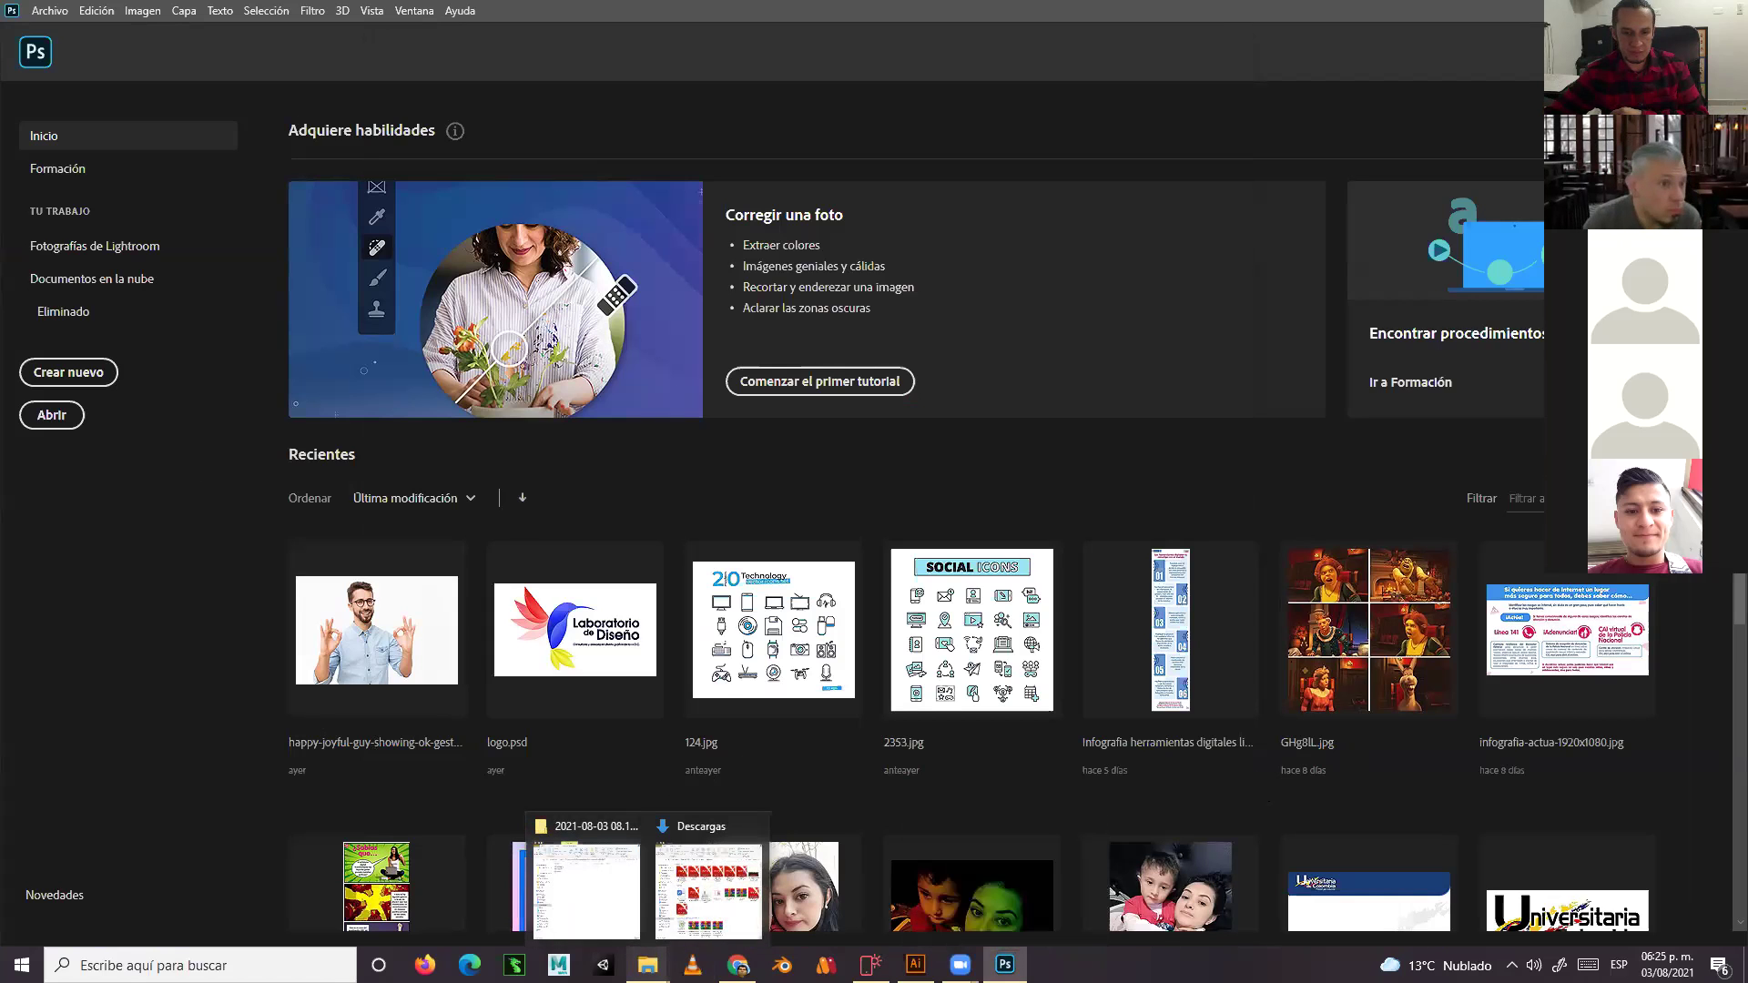
left_click(763, 905)
right_click(1165, 312)
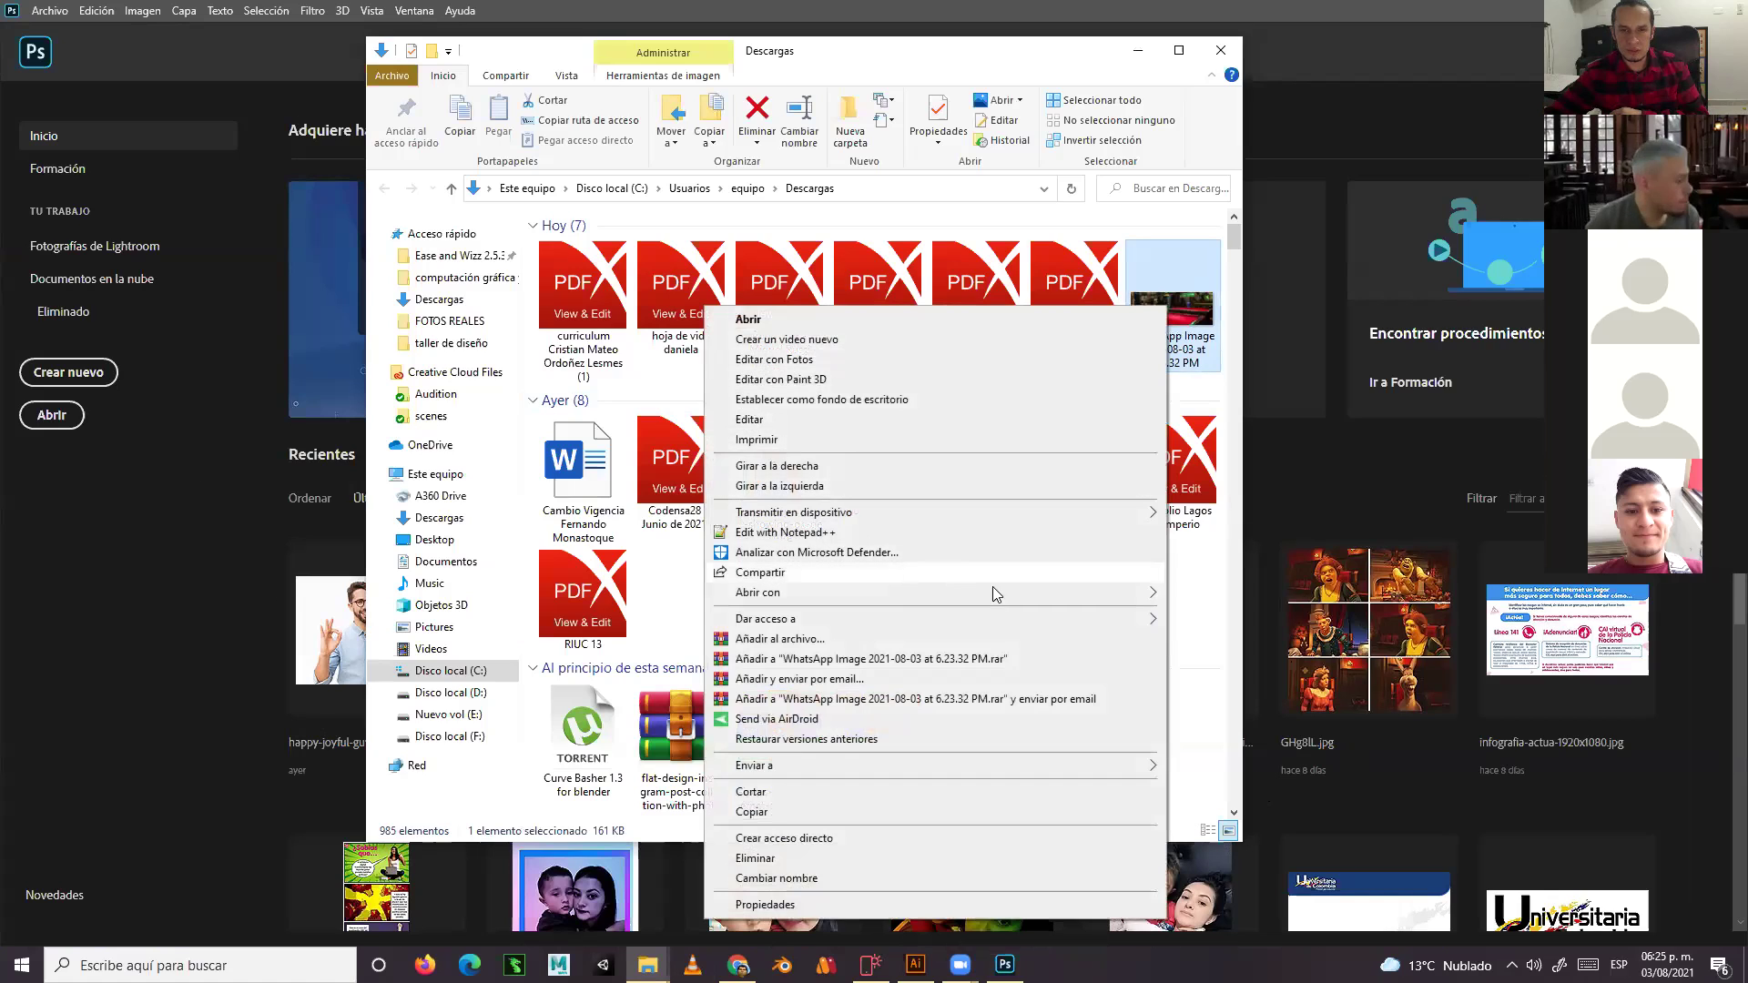
mouse_move(1144, 595)
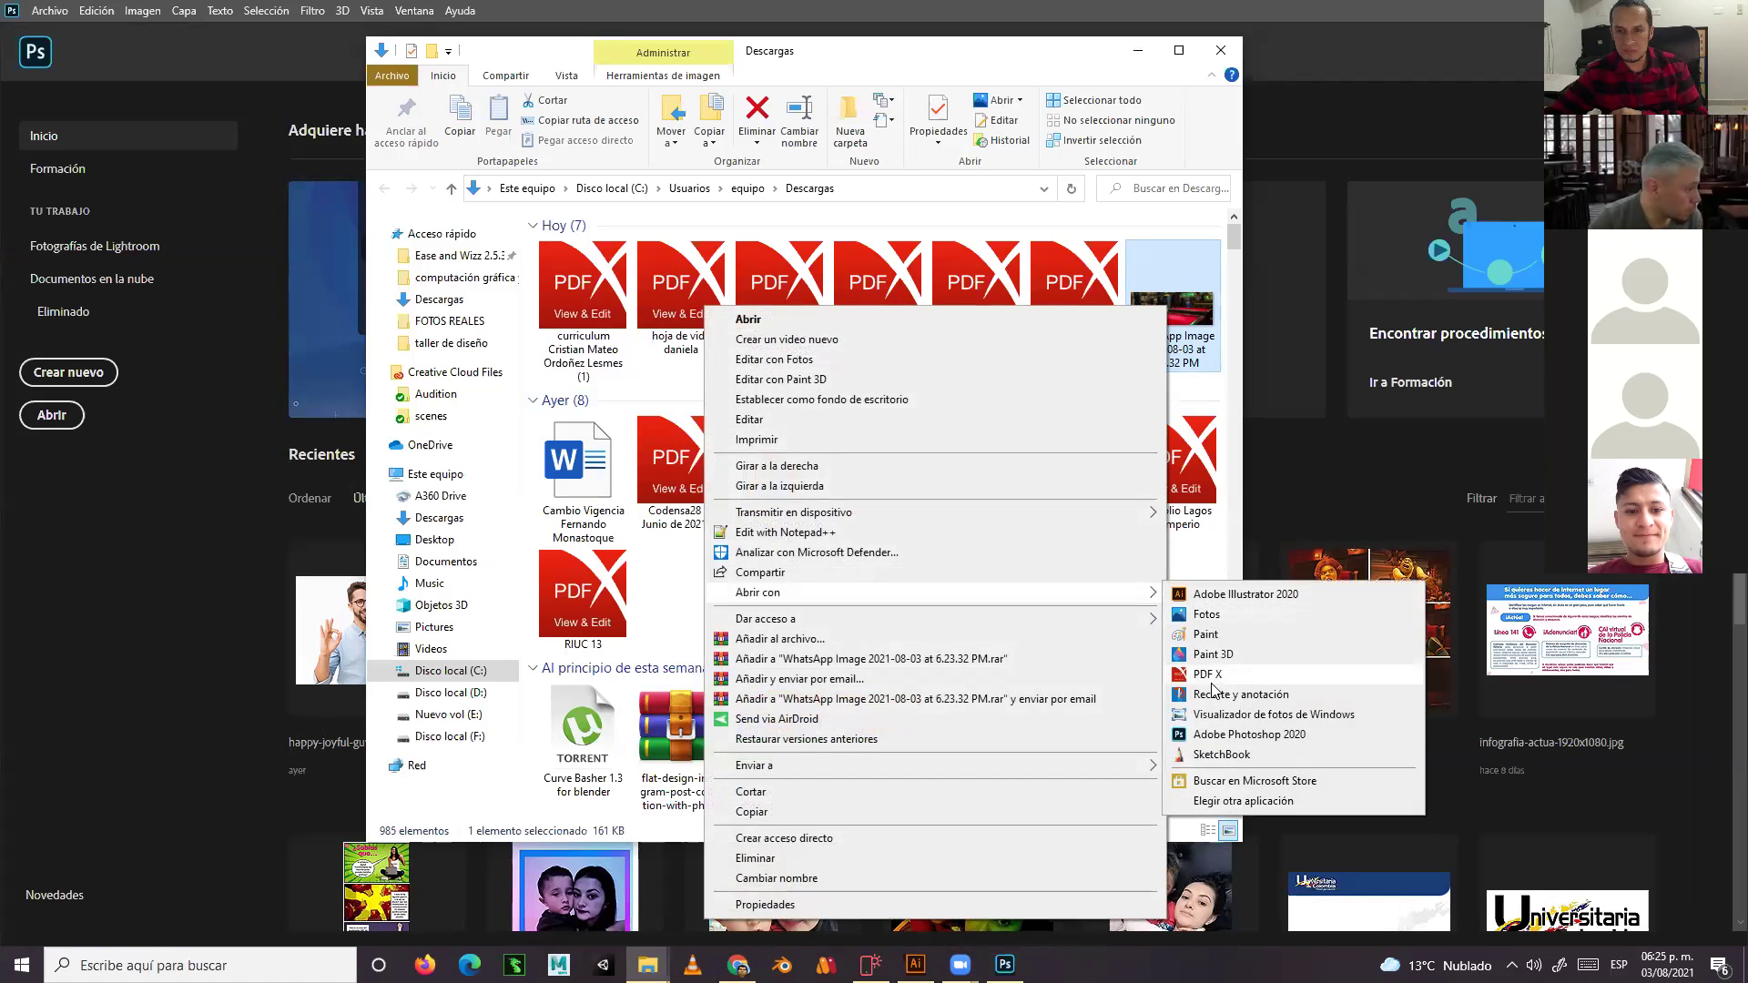
left_click(1213, 735)
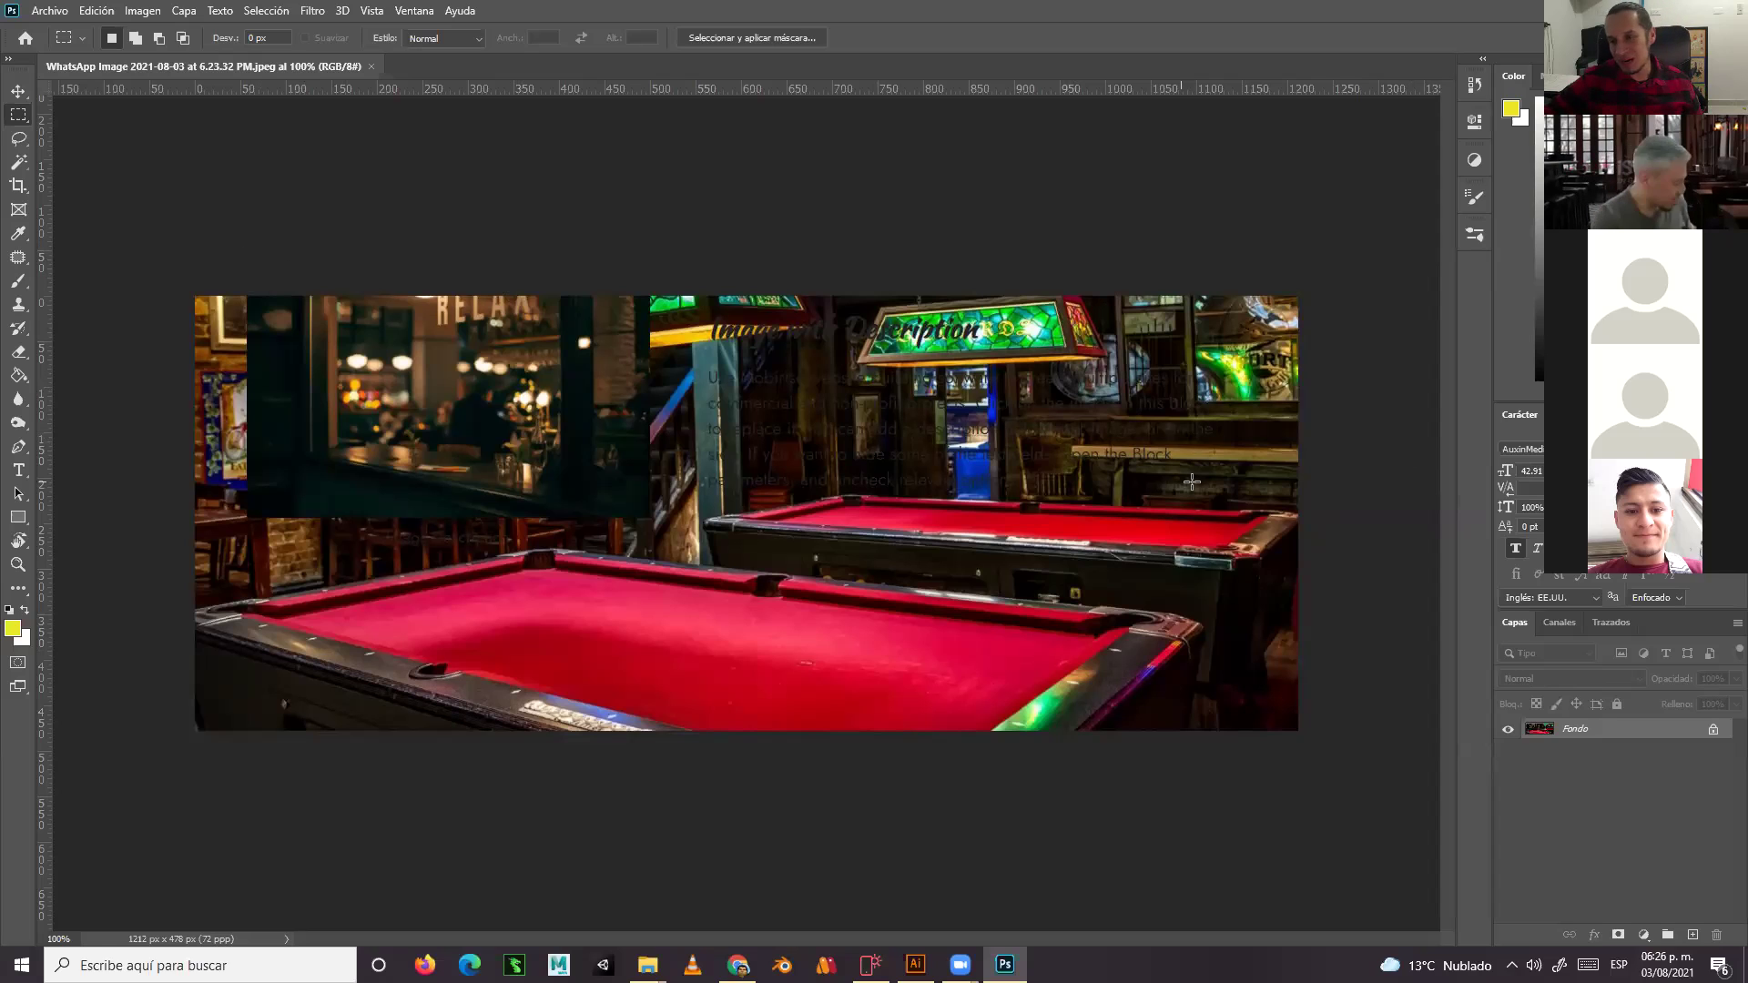
Add an empty layer above Fondo and trace a Pen path along the front table's near cloth edge from its left corner to the near pocket
left_click(1692, 936)
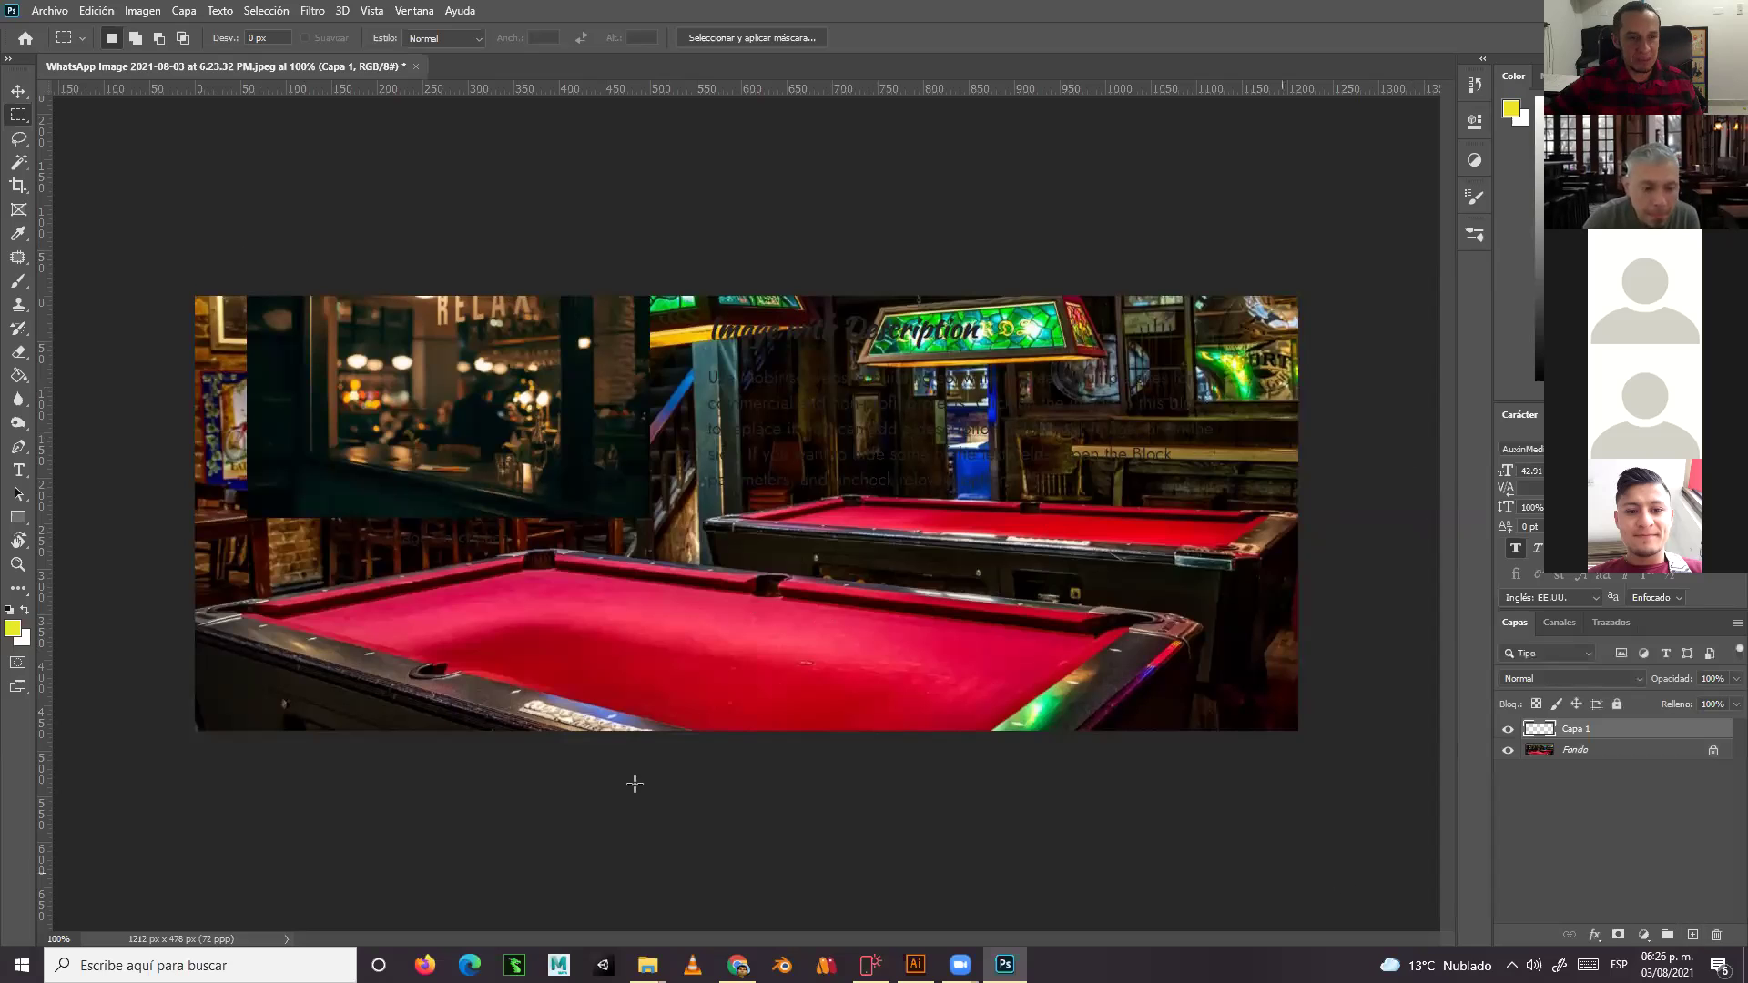
left_click(17, 564)
left_click(546, 628)
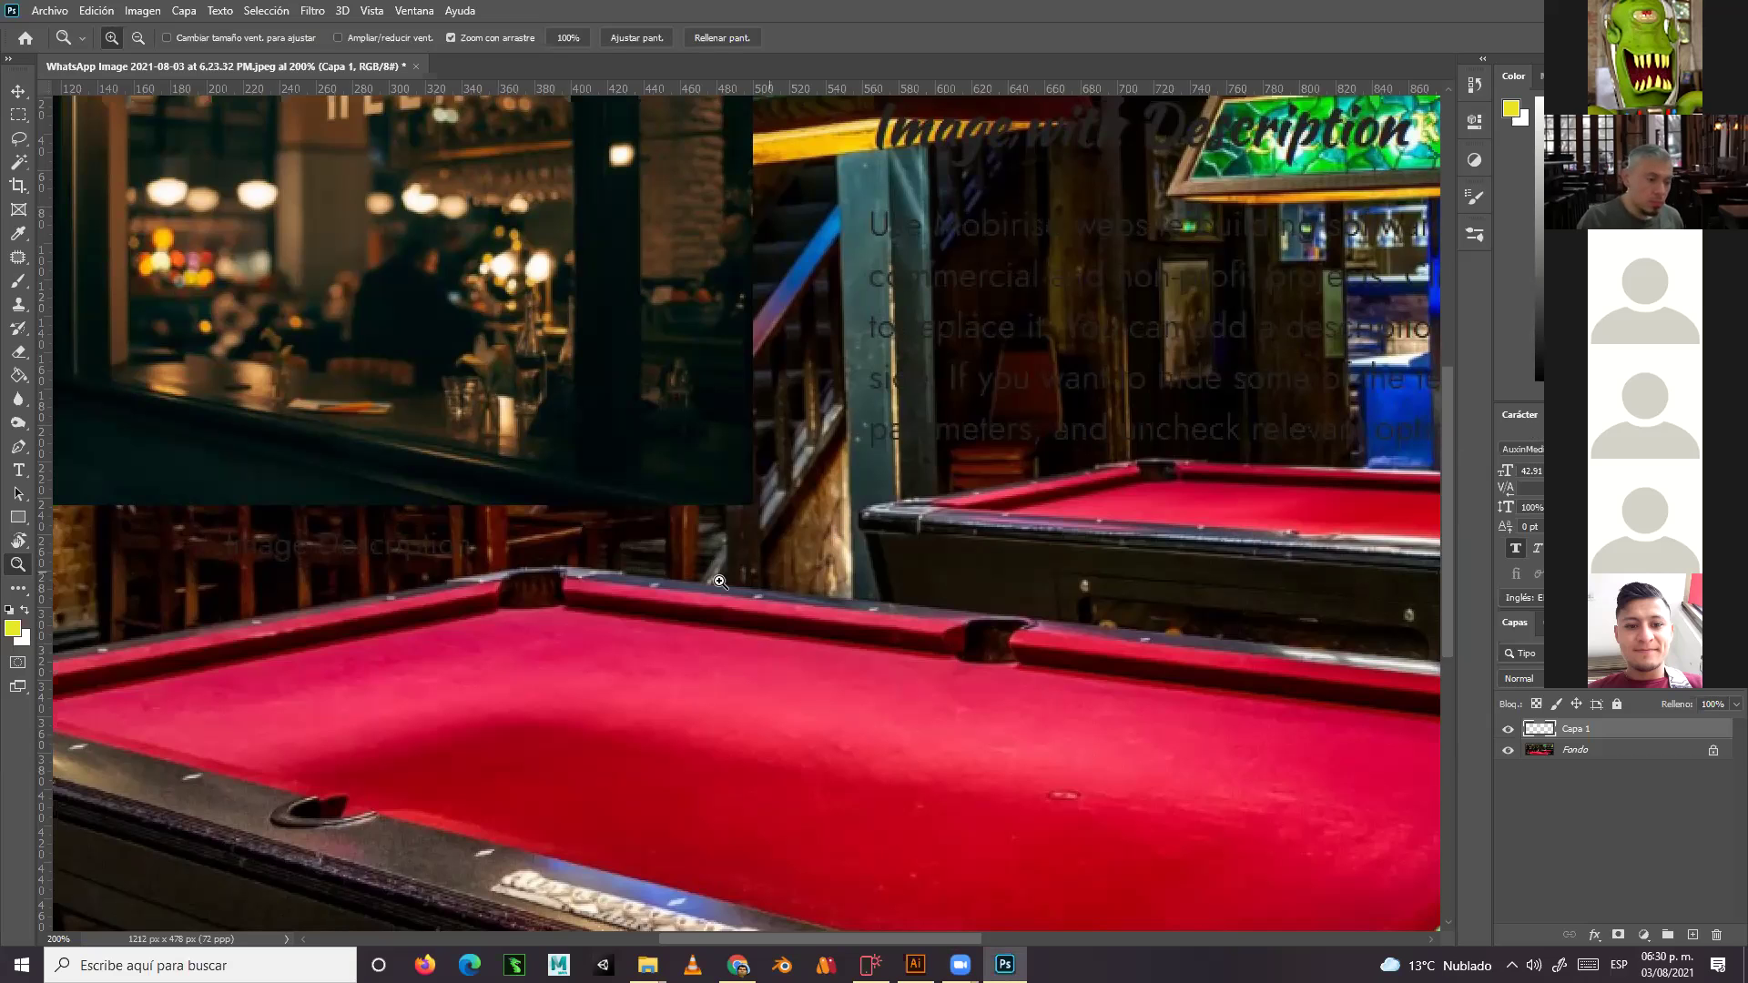
left_click_drag(715, 583, 862, 452)
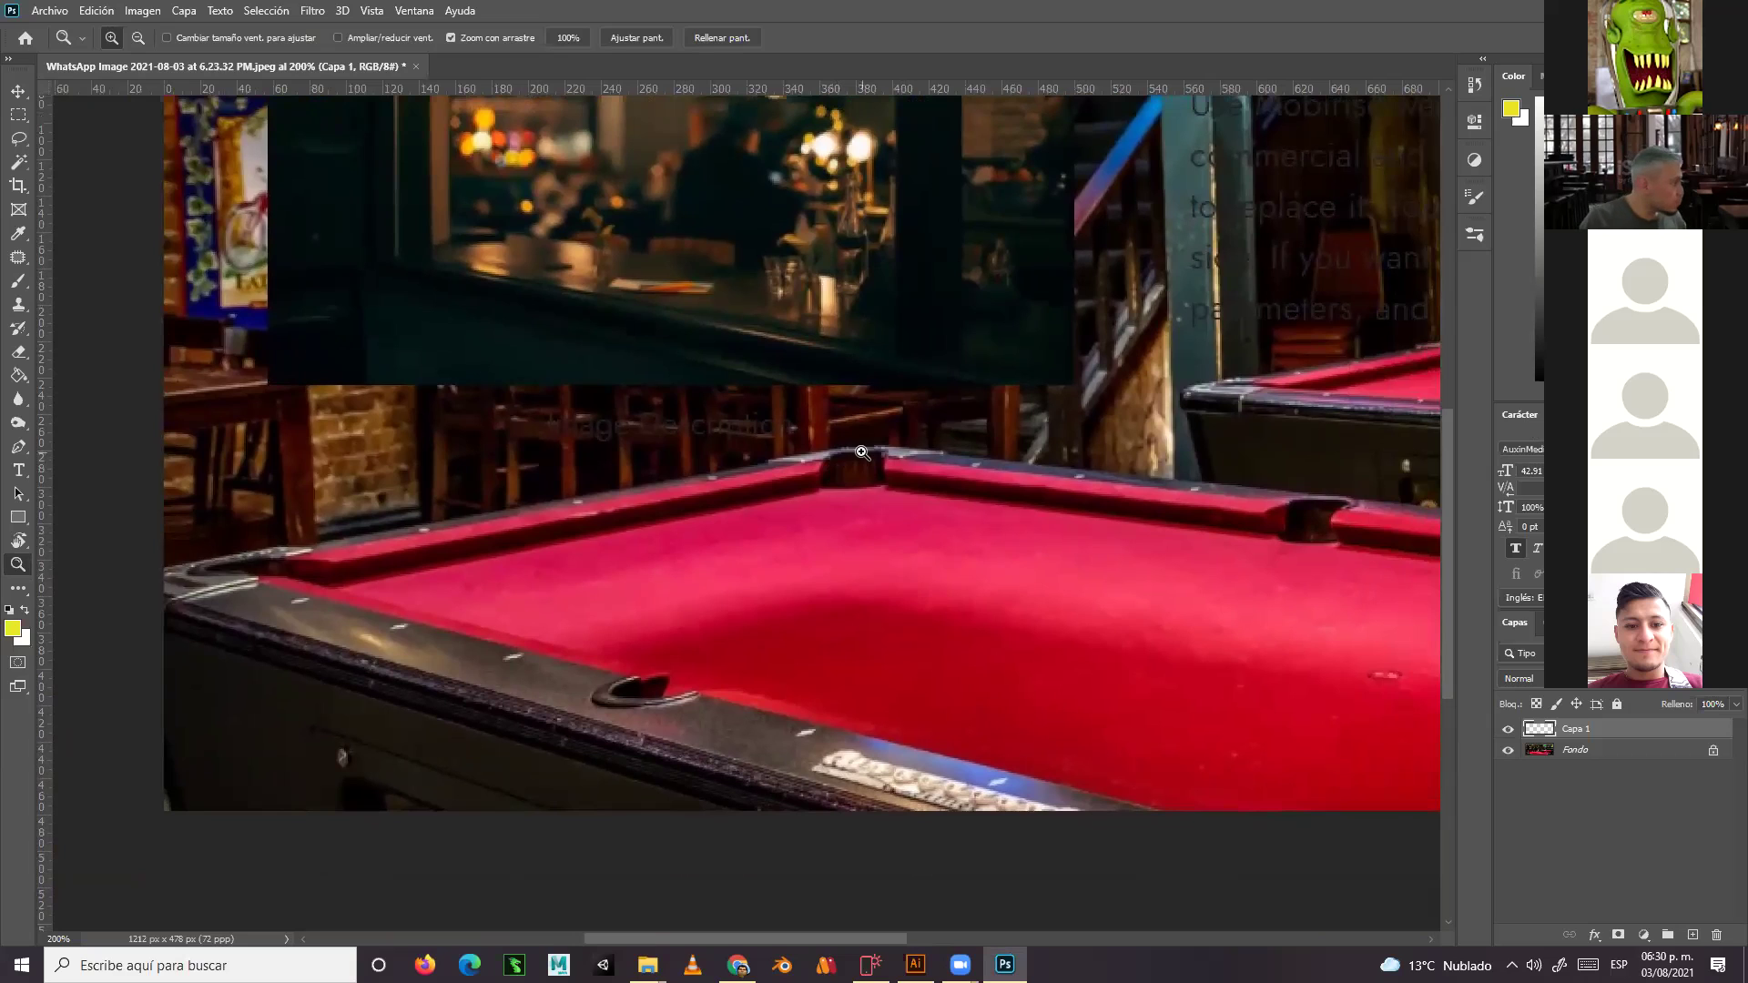
left_click(17, 448)
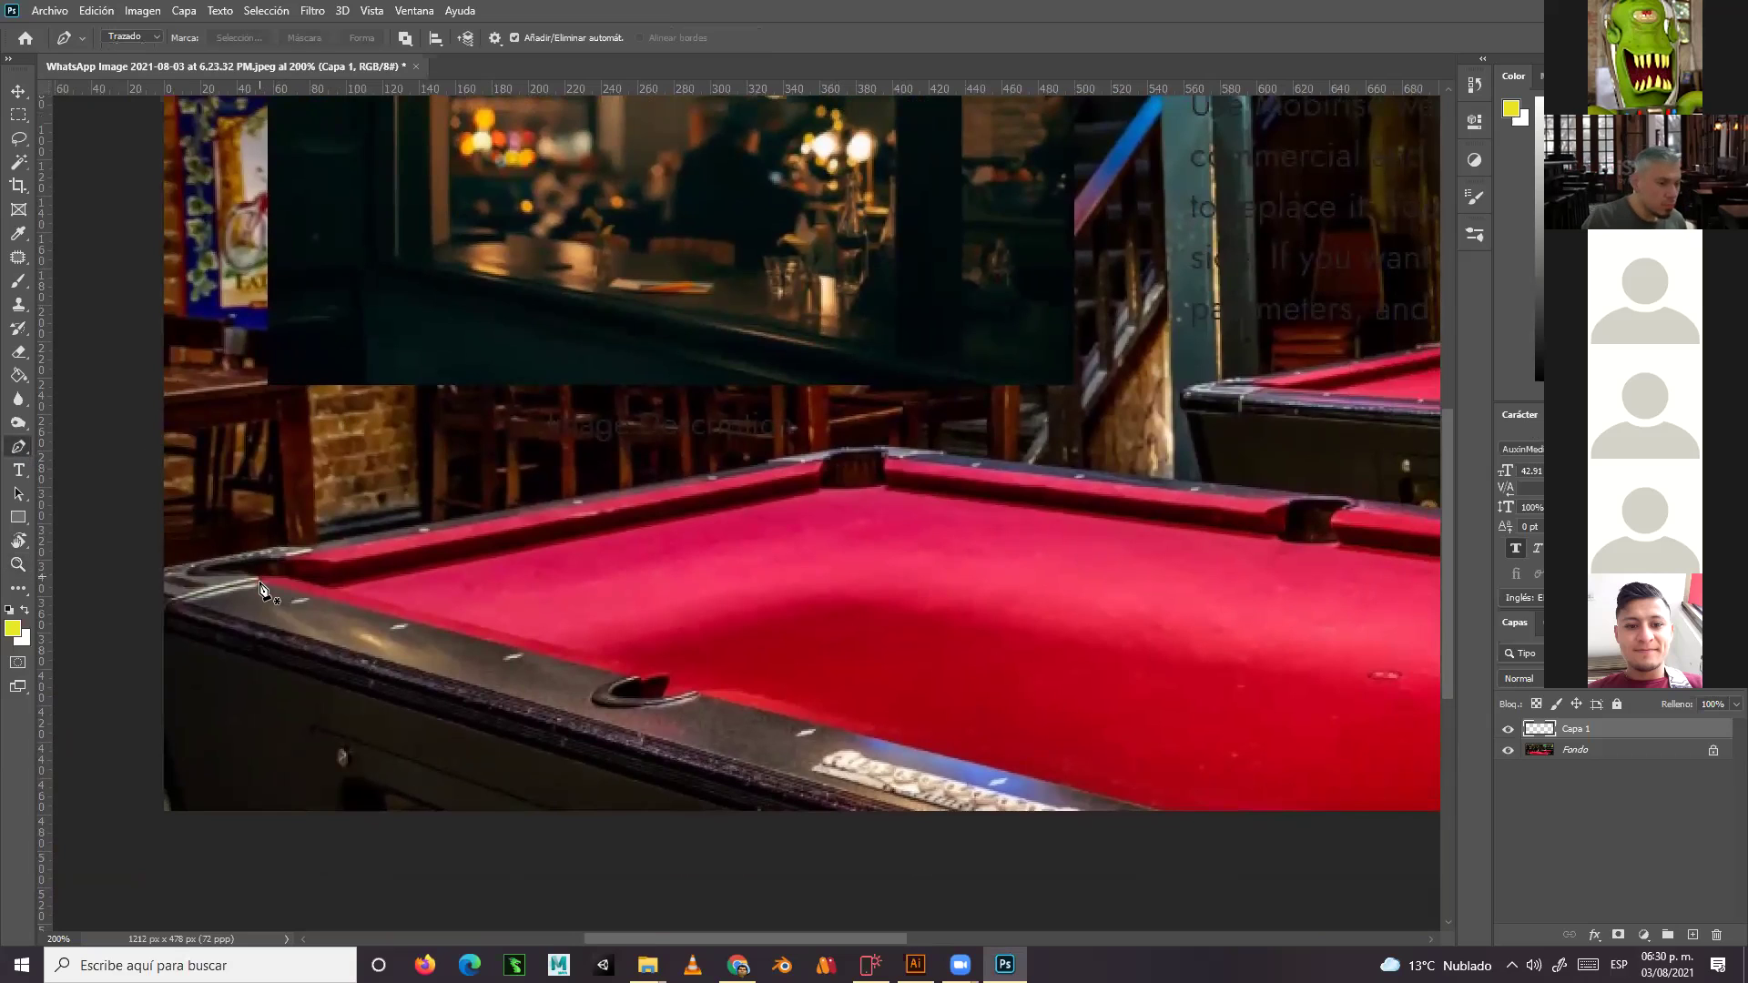
left_click(17, 565)
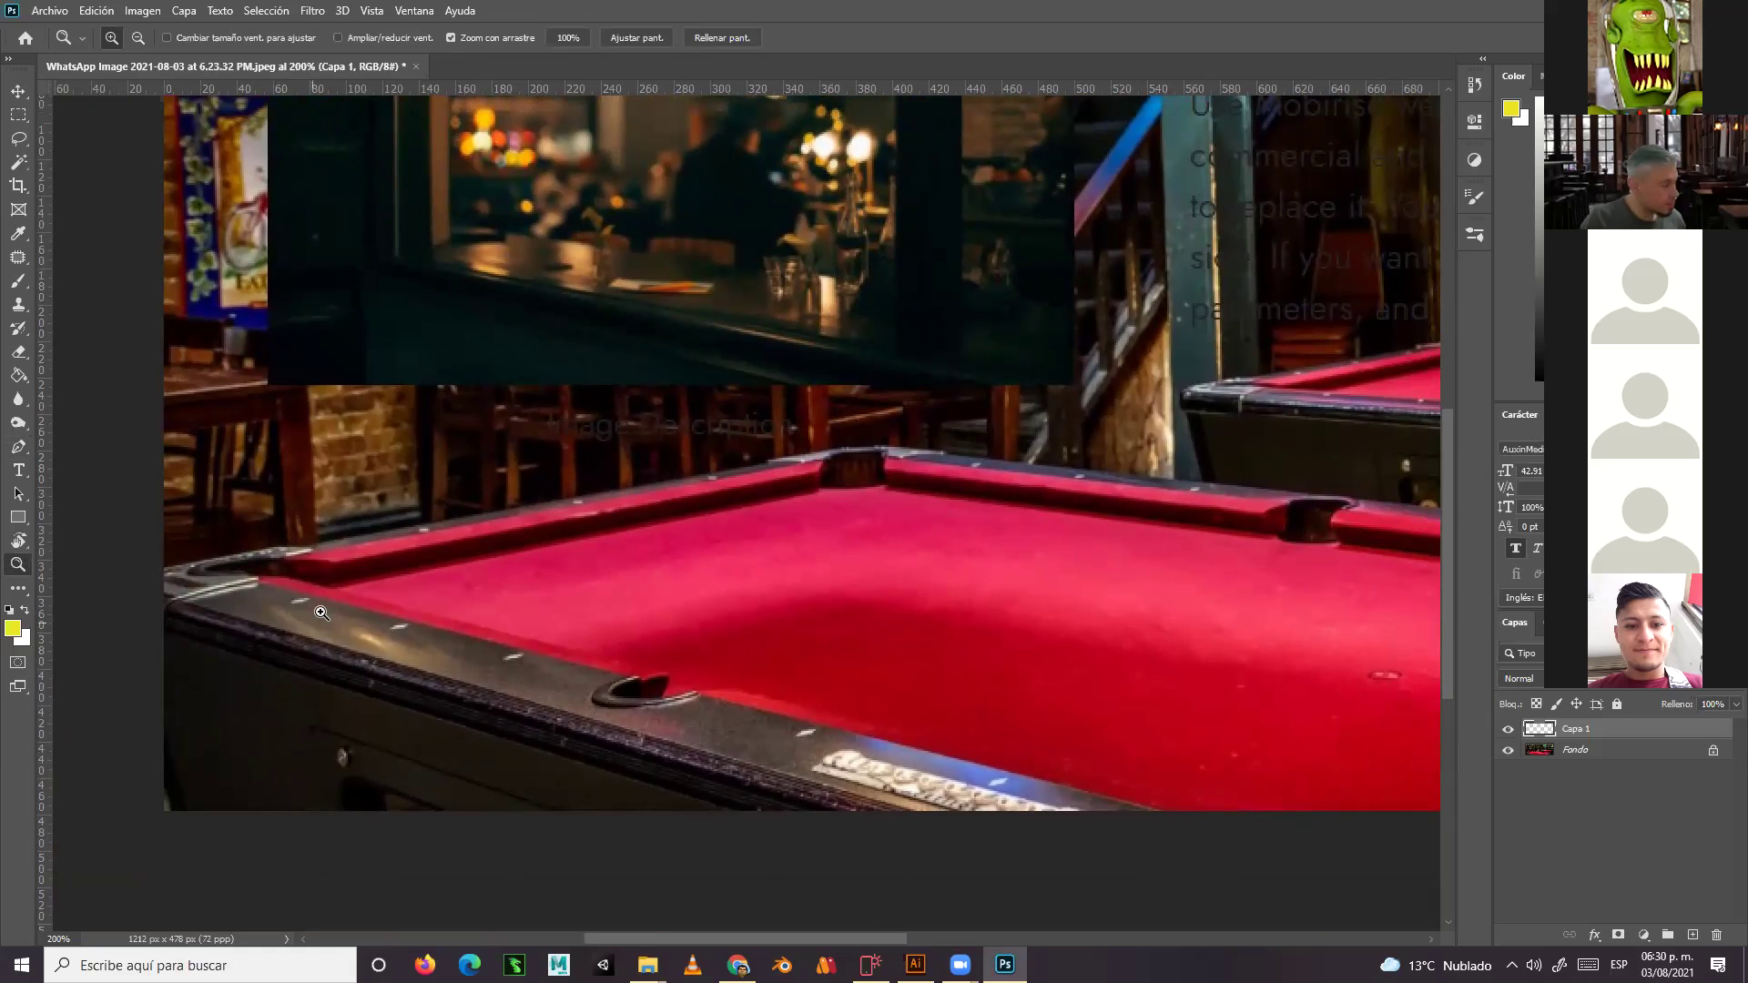
left_click_drag(372, 608, 410, 616)
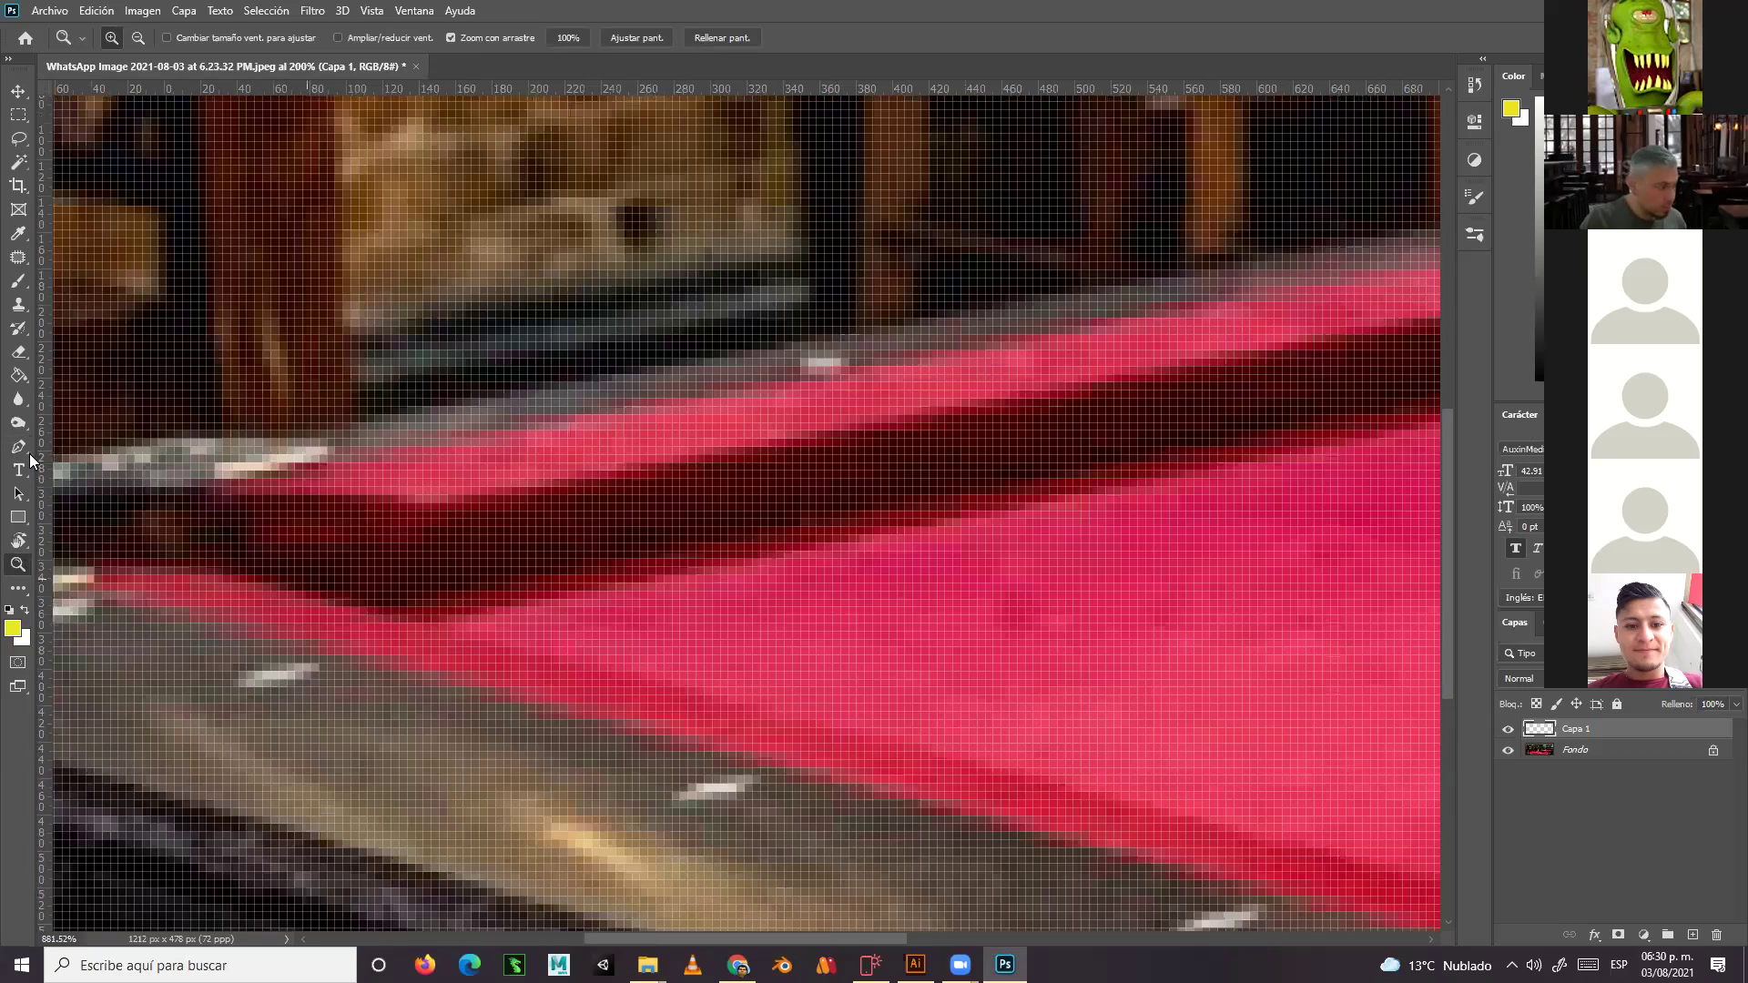
key("p")
scroll(380, 556, "down", 3)
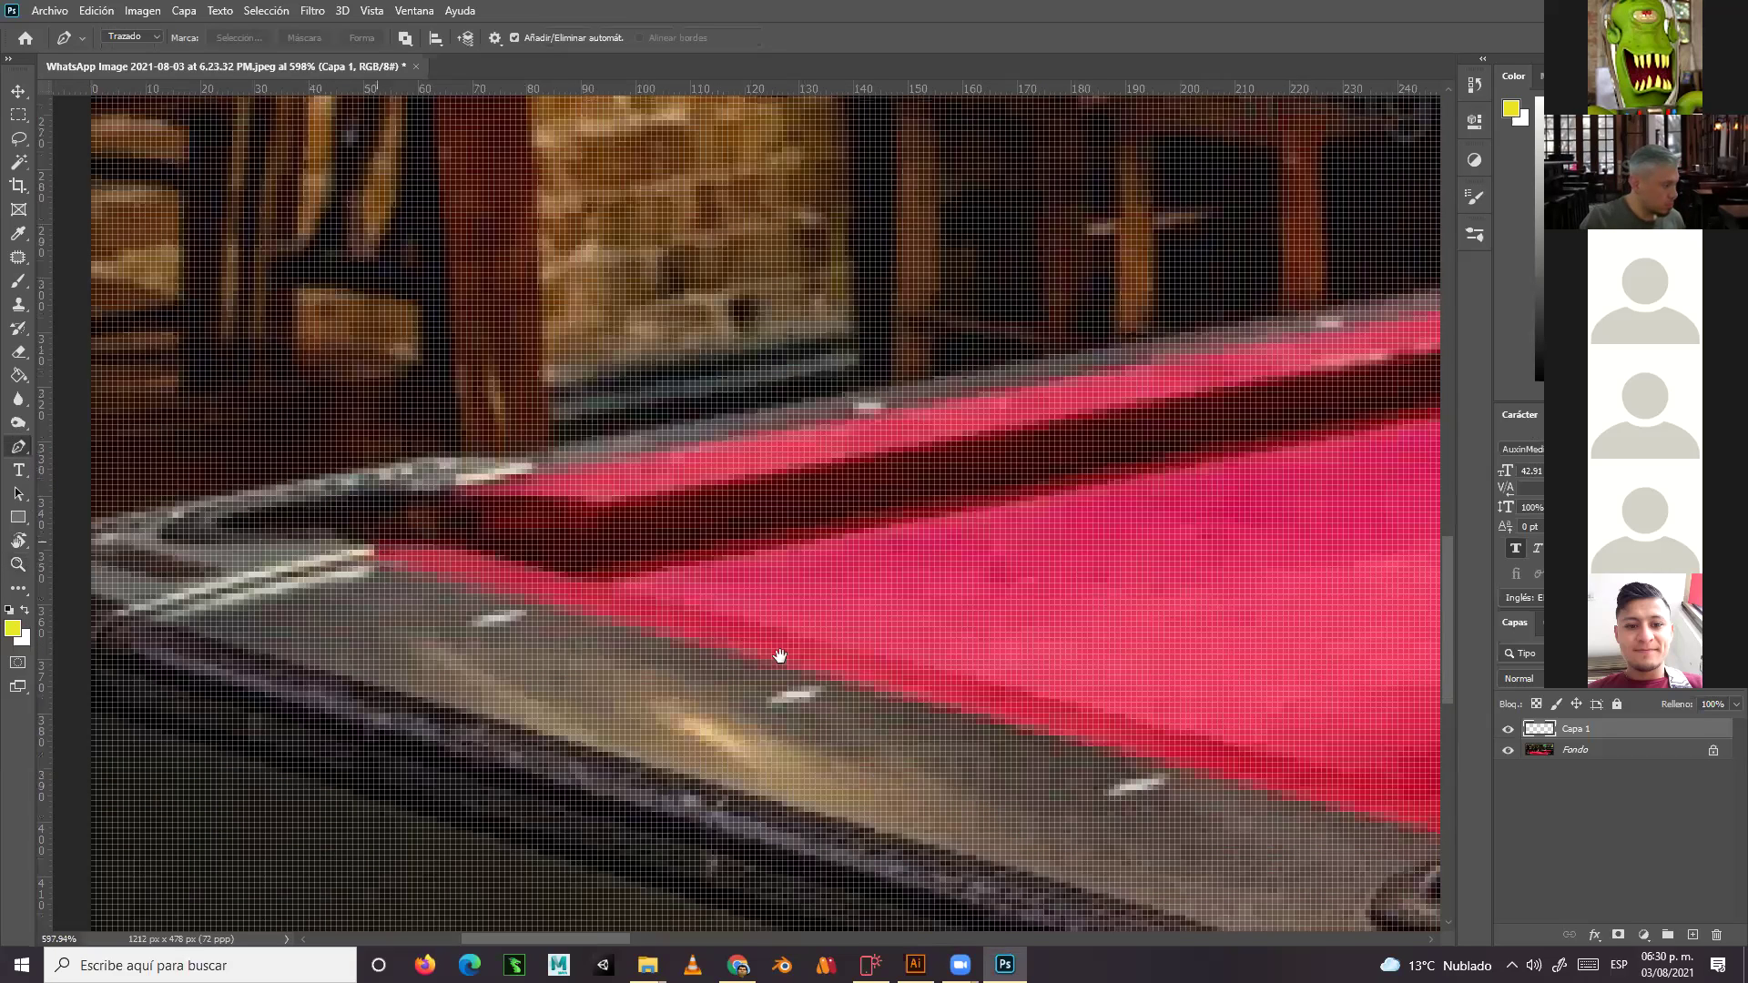
scroll(803, 706, "down", 4)
scroll(803, 706, "right", 8)
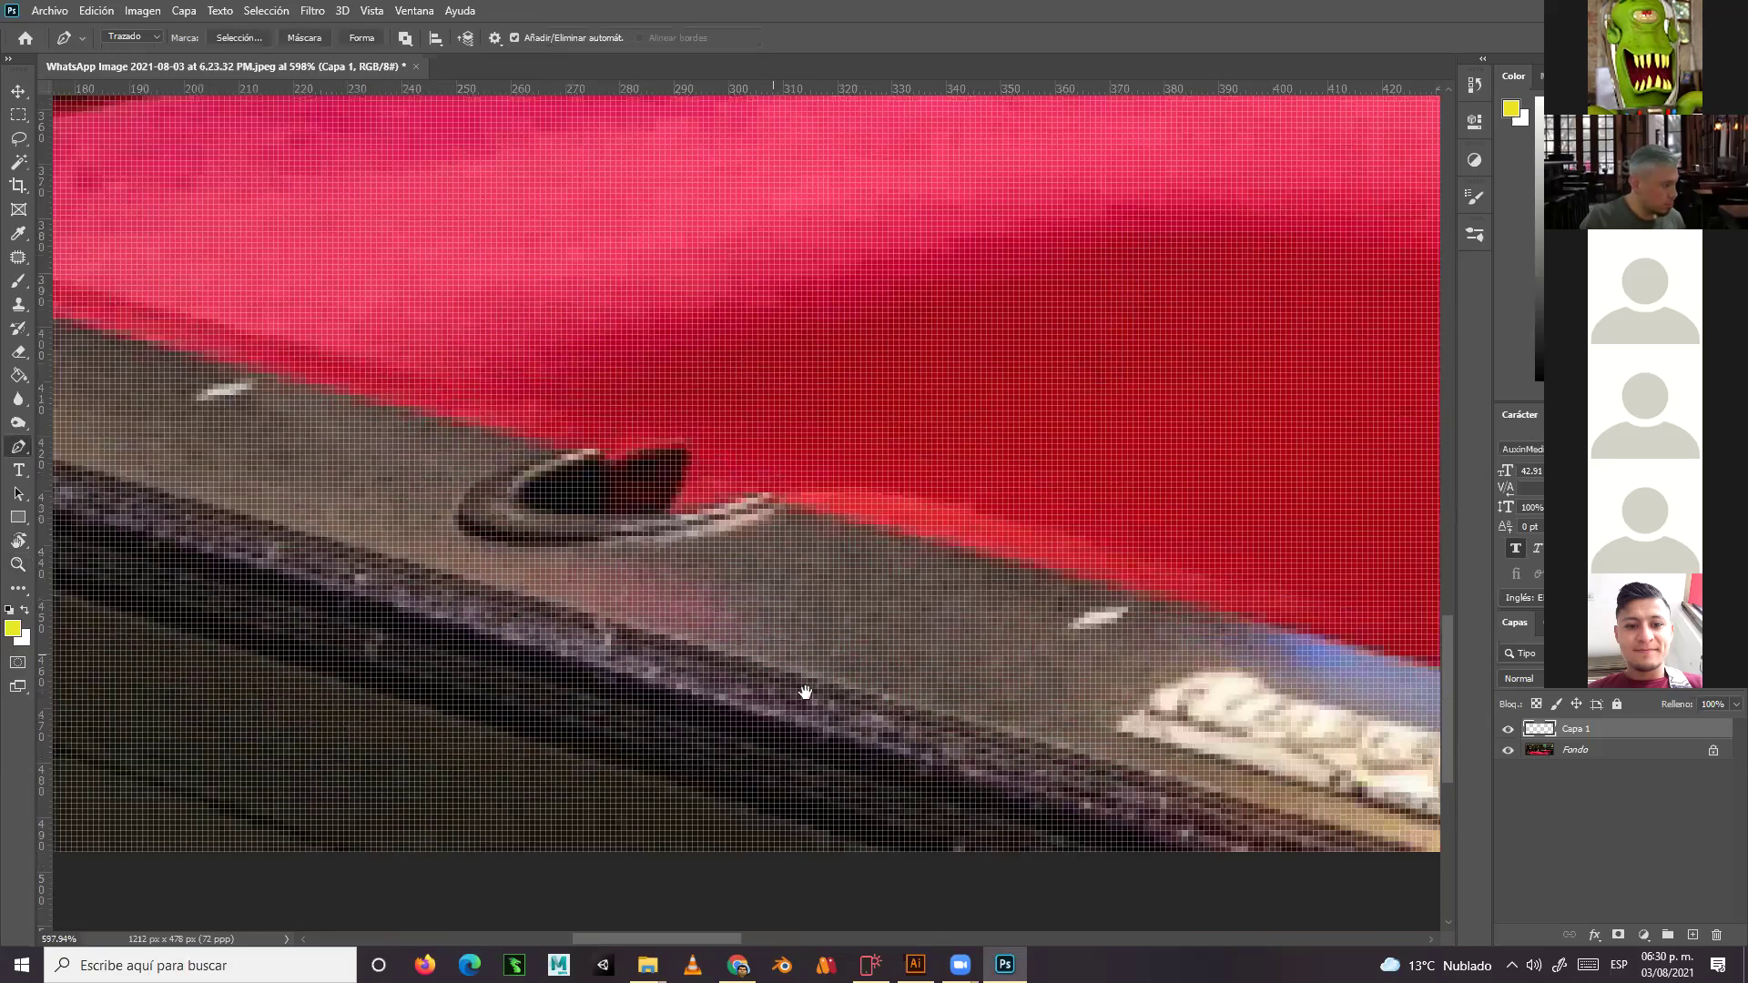
left_click(587, 475)
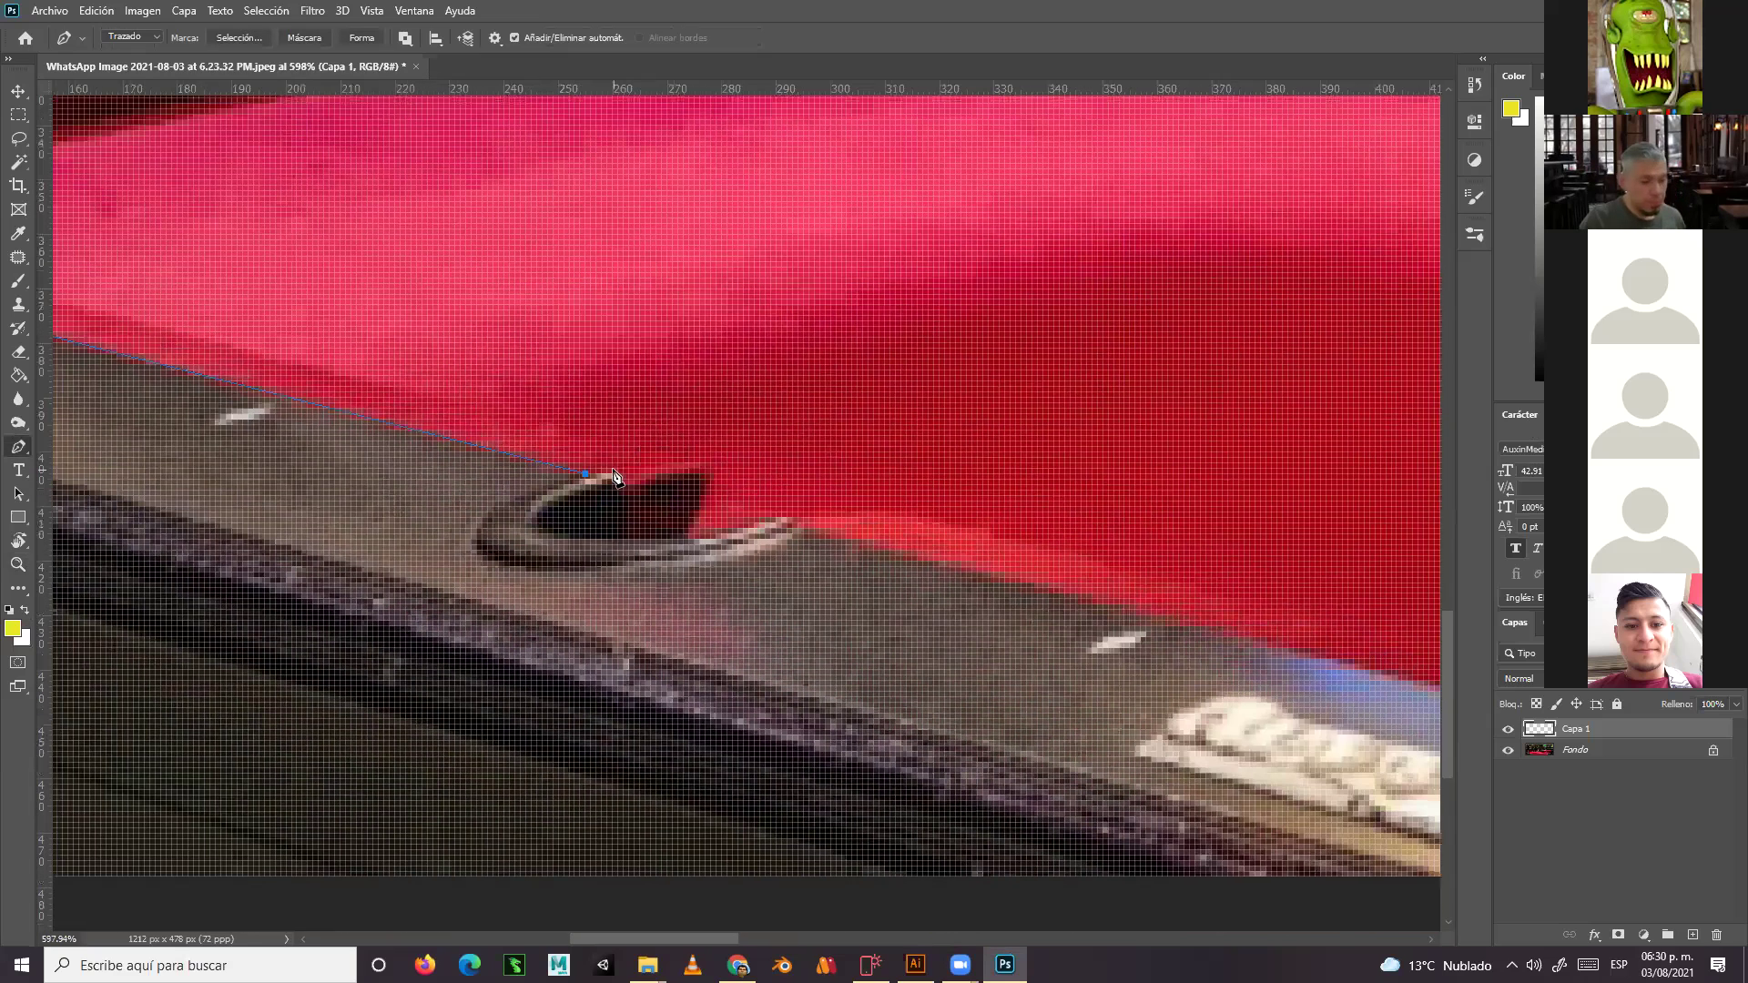
Continue the Pen path around the inner opening of the near pocket to where the cloth edge resumes
left_click(613, 470)
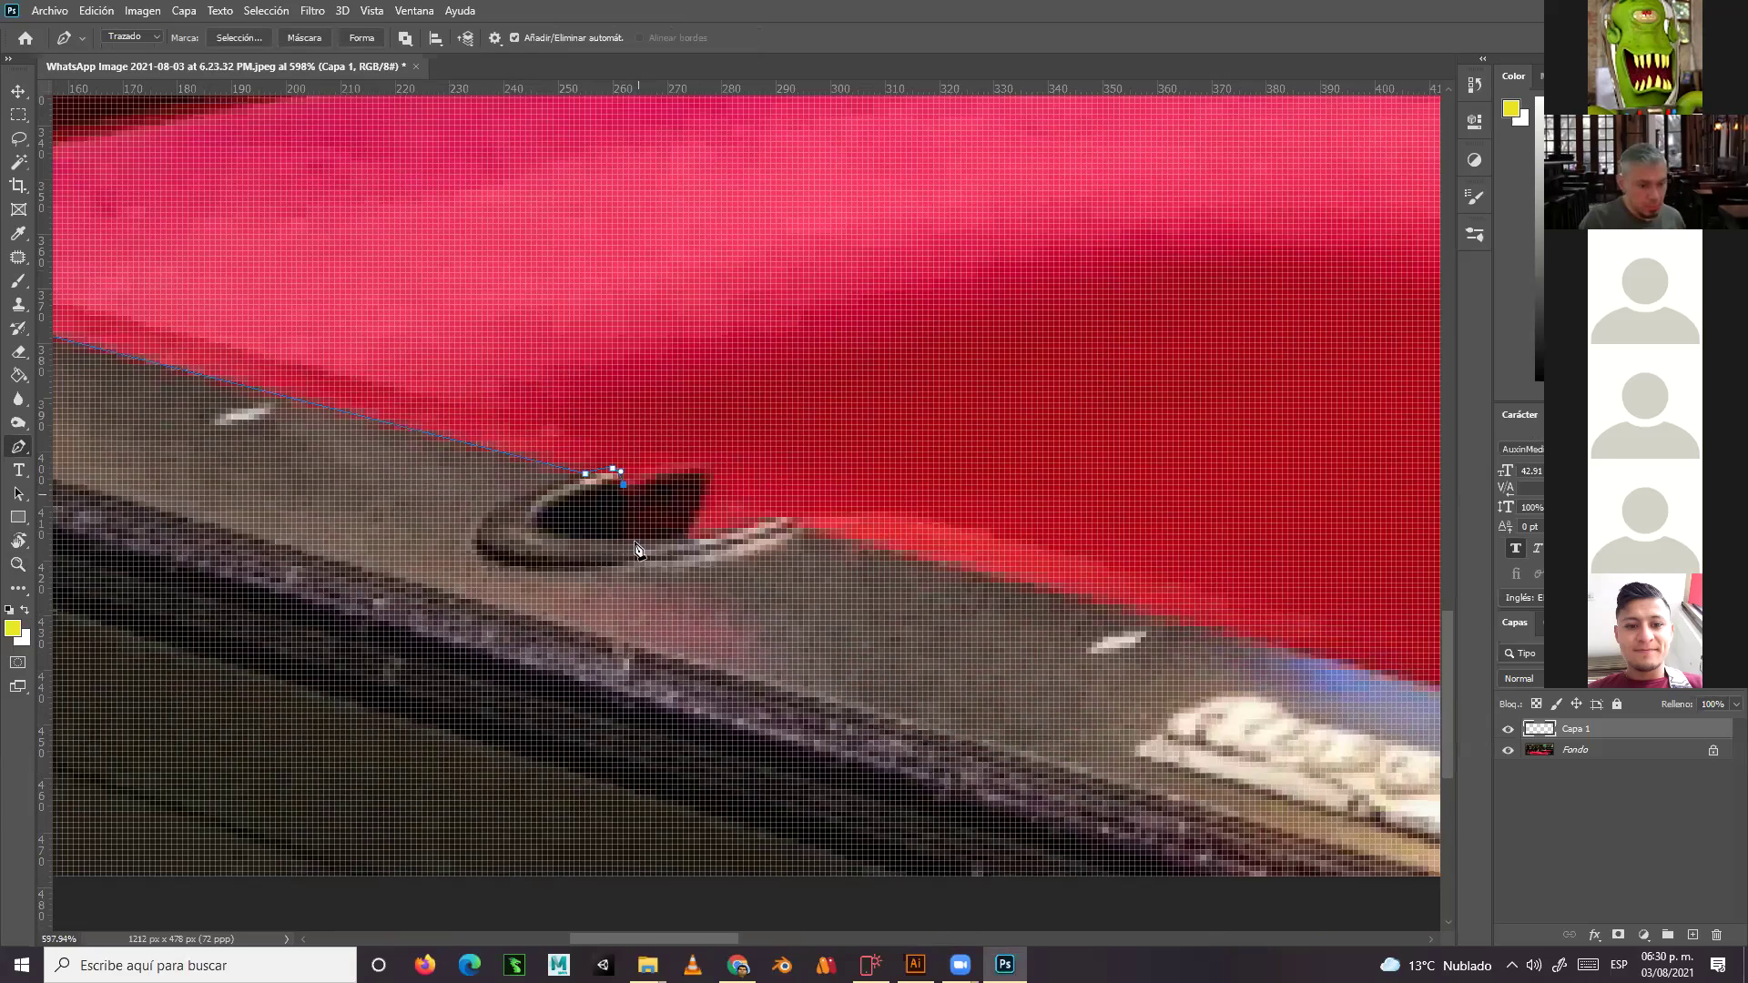
left_click(622, 533)
mouse_move(700, 534)
left_mouse_down()
mouse_move(736, 526)
mouse_move(692, 508)
left_mouse_up()
left_click(776, 518)
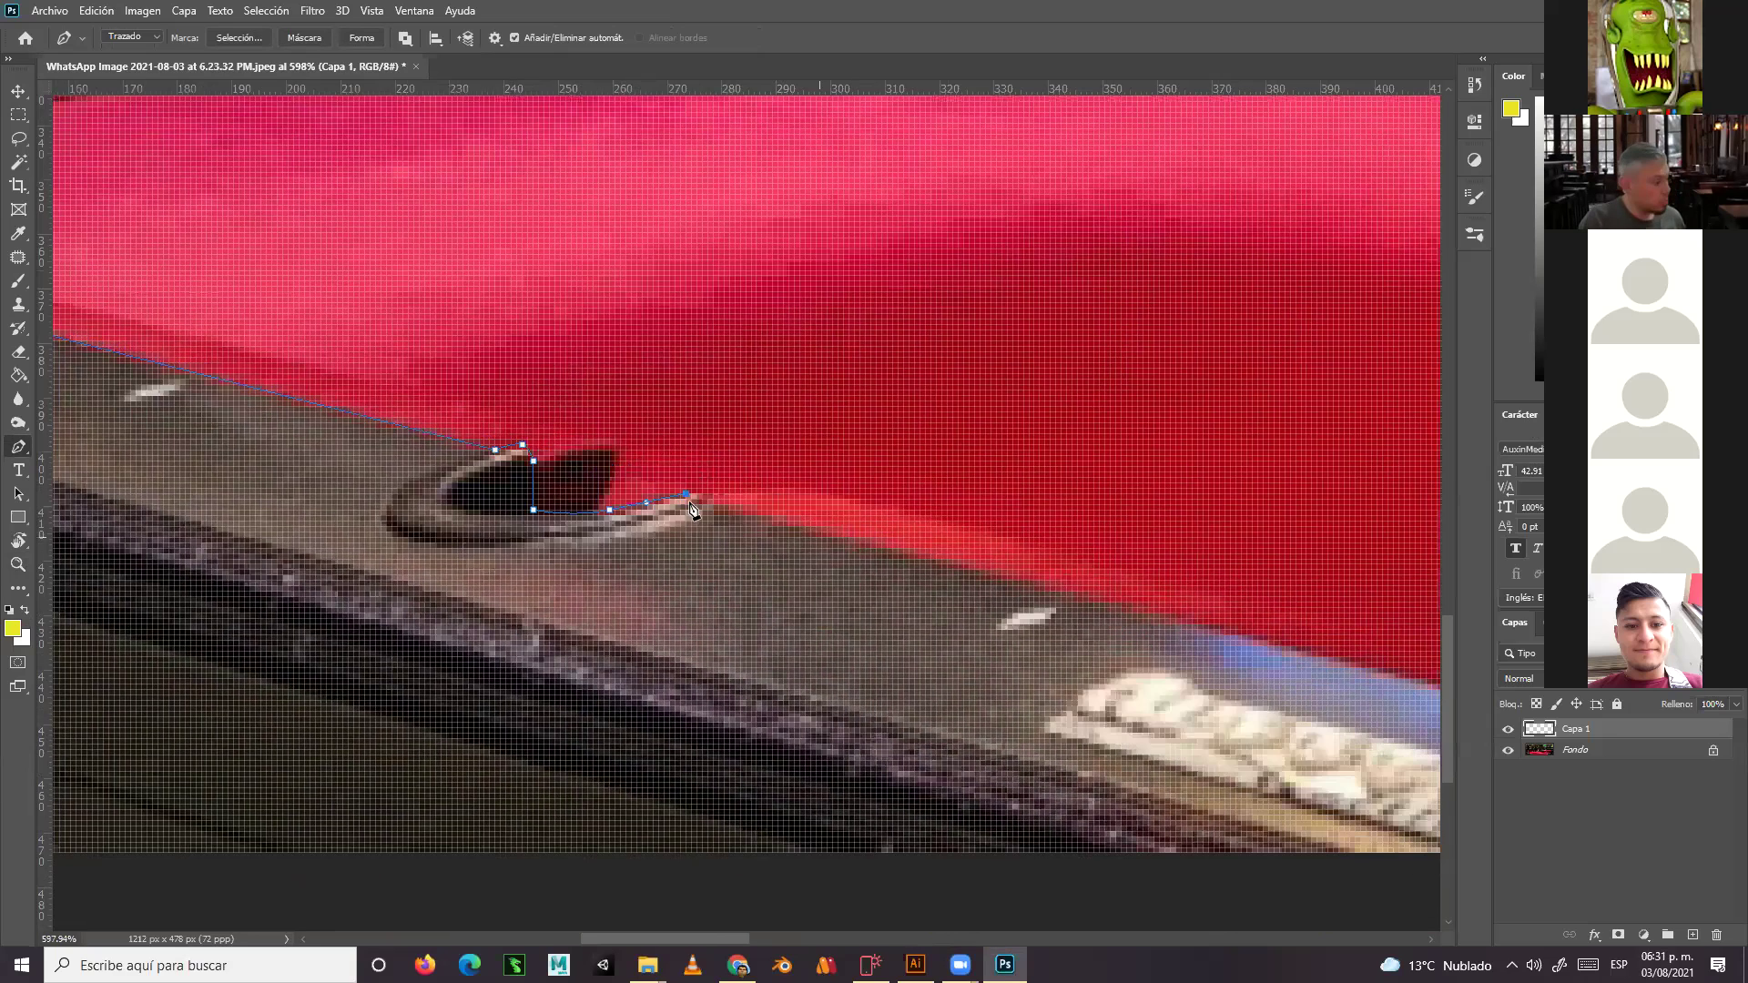
left_click_drag(846, 539, 771, 515)
left_click(769, 513)
left_click_drag(642, 517, 405, 433)
key("ctrl+z")
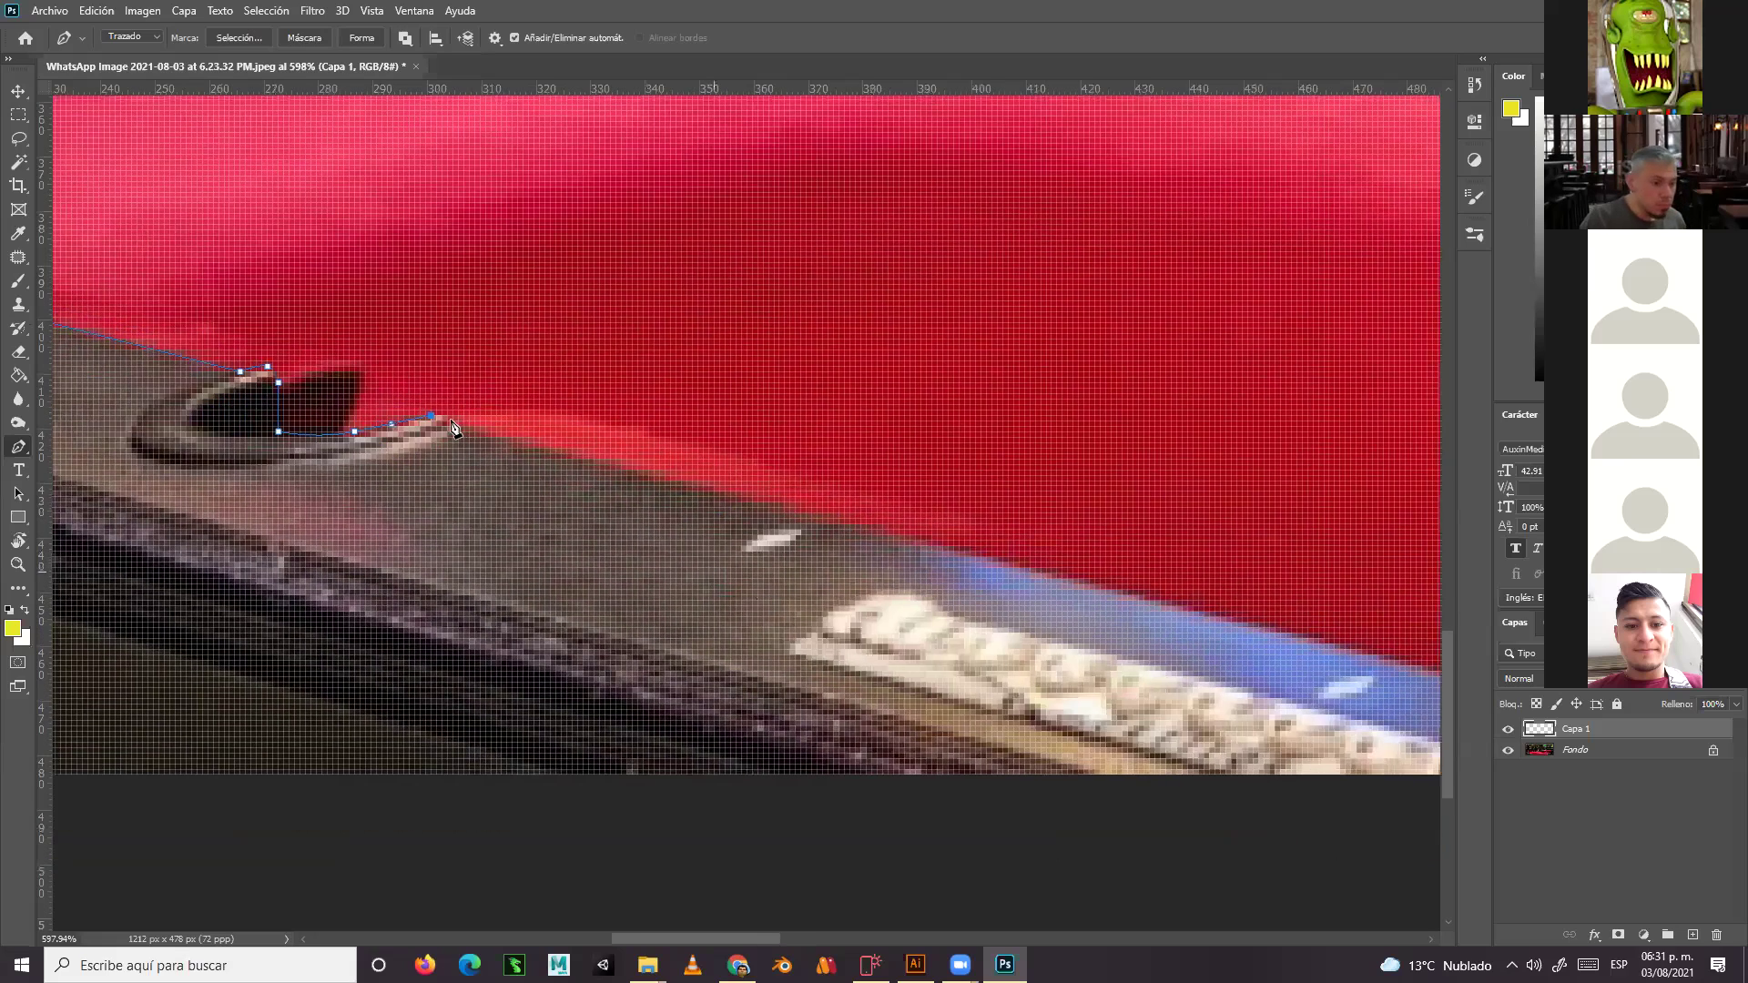
left_click_drag(466, 438, 460, 434)
Extend the path along the near cloth edge to the image's bottom border and across to the green-lit right rail
scroll(469, 419, "down", 2)
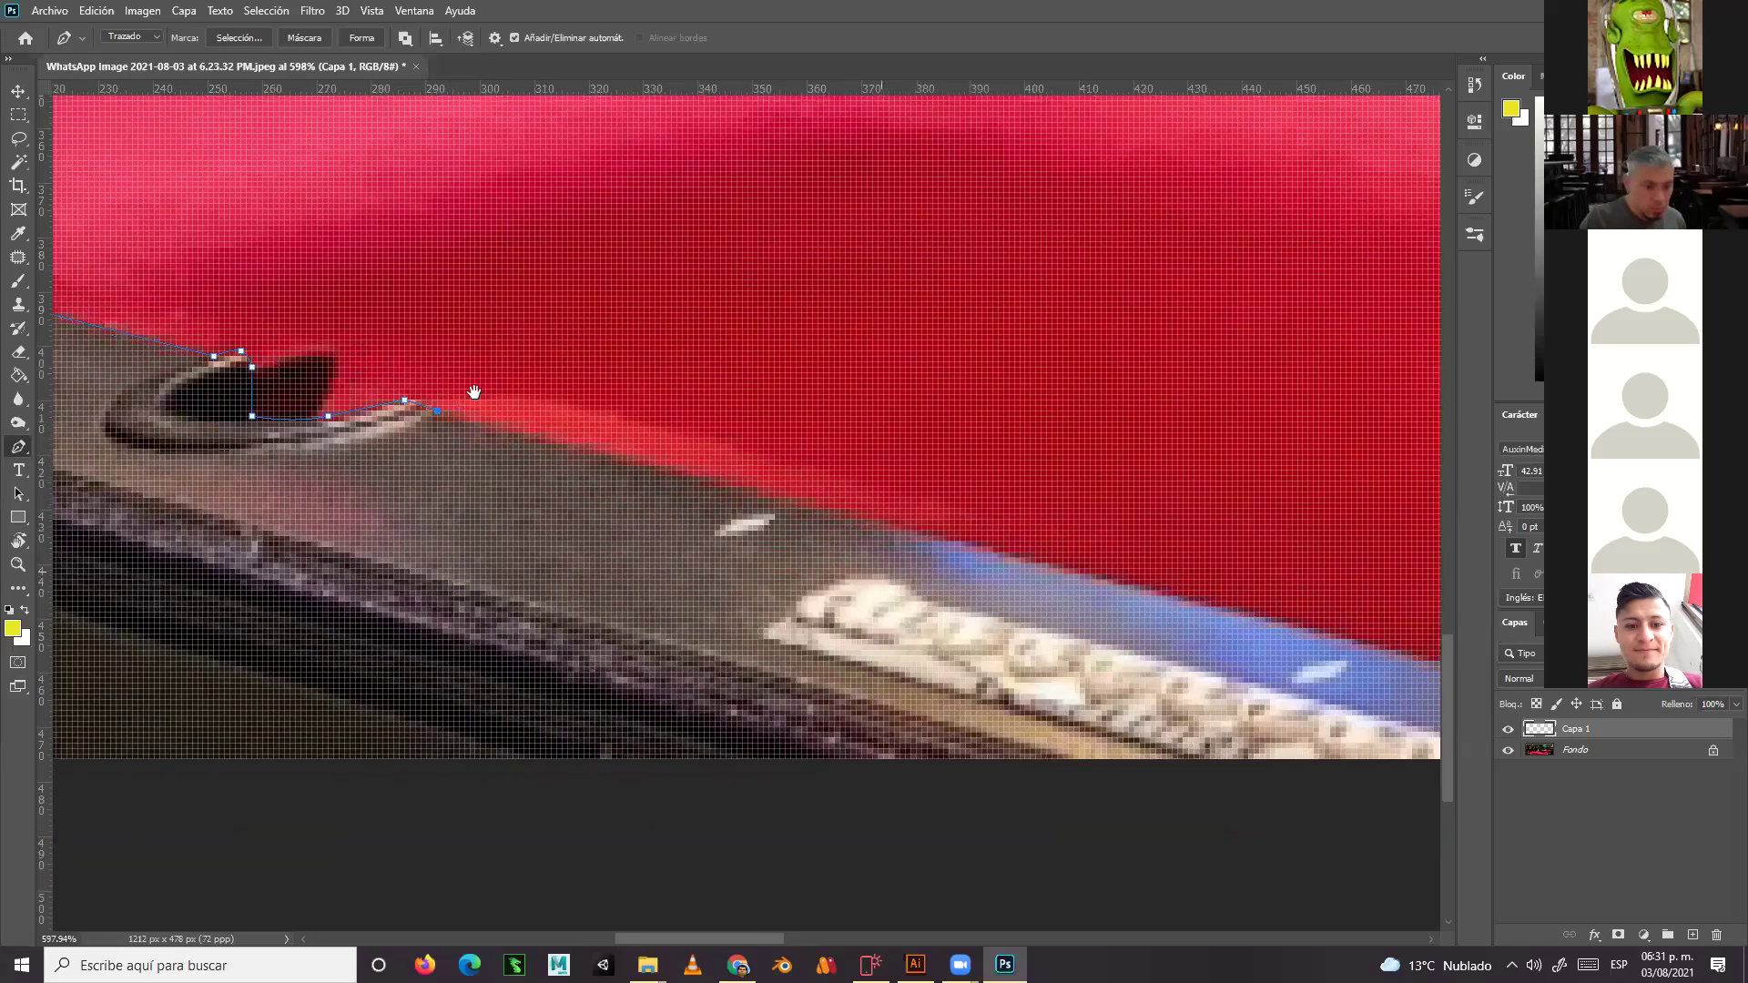
scroll(522, 560, "right", 3)
scroll(787, 565, "right", 10)
scroll(915, 560, "down", 2)
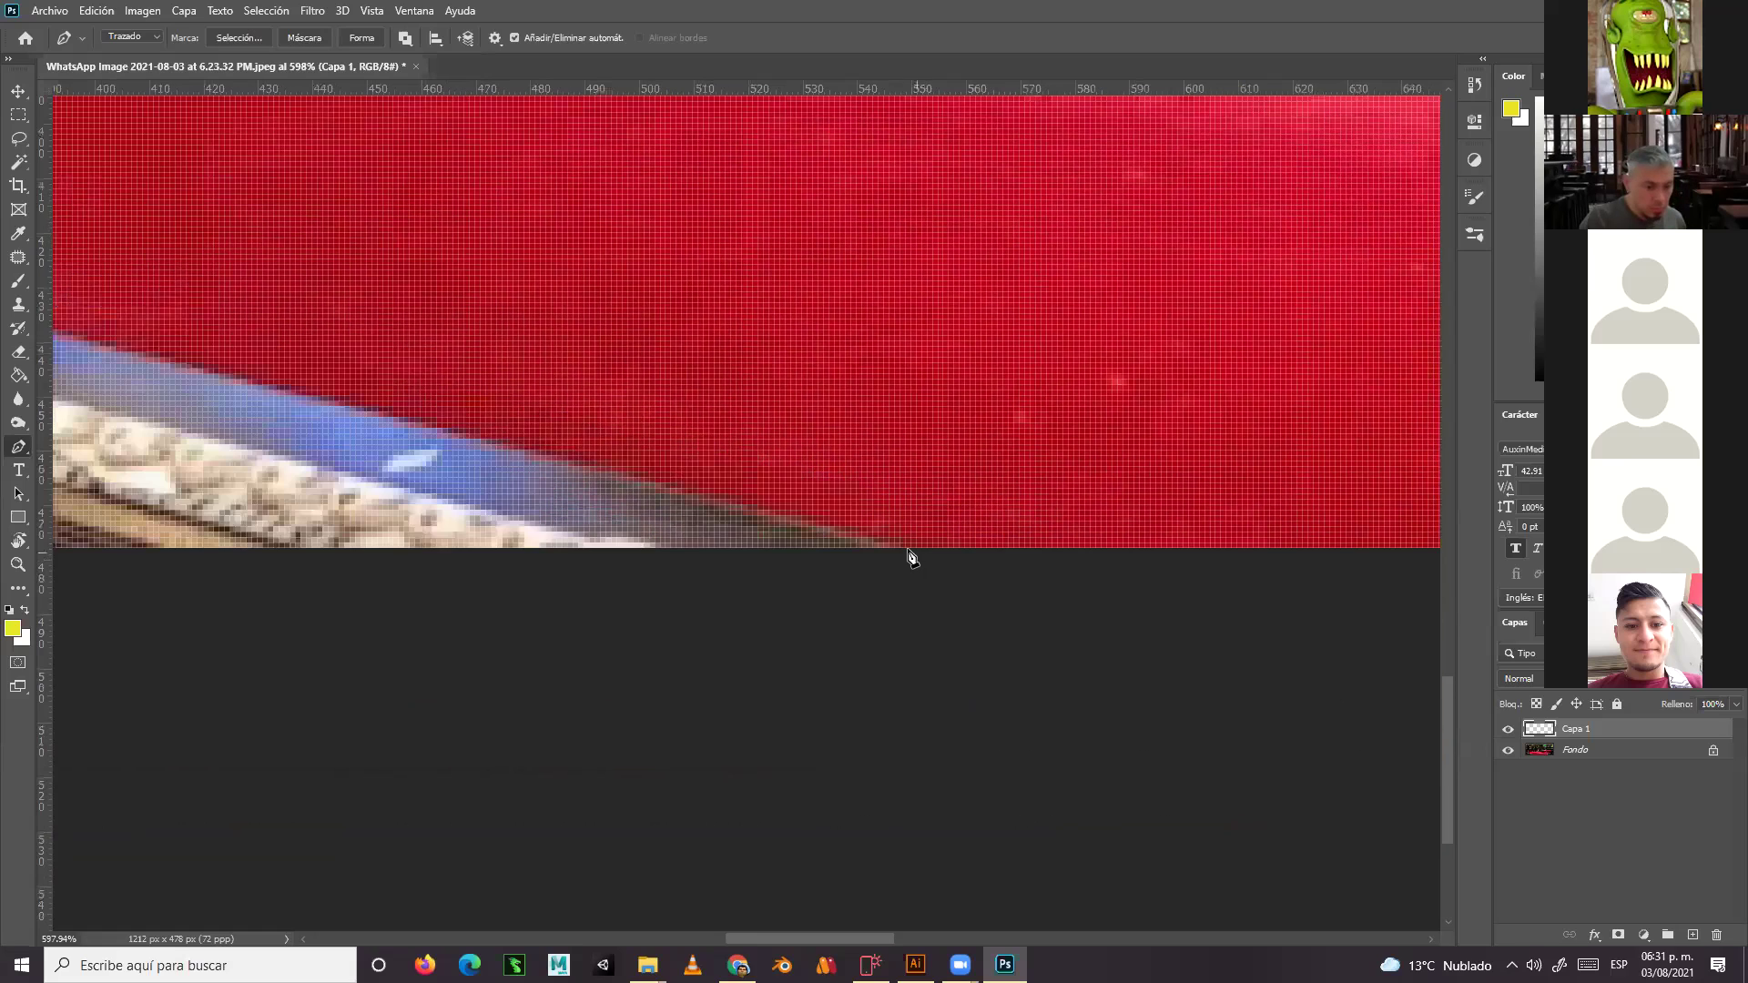
scroll(1108, 558, "right", 10)
scroll(535, 598, "up", 1)
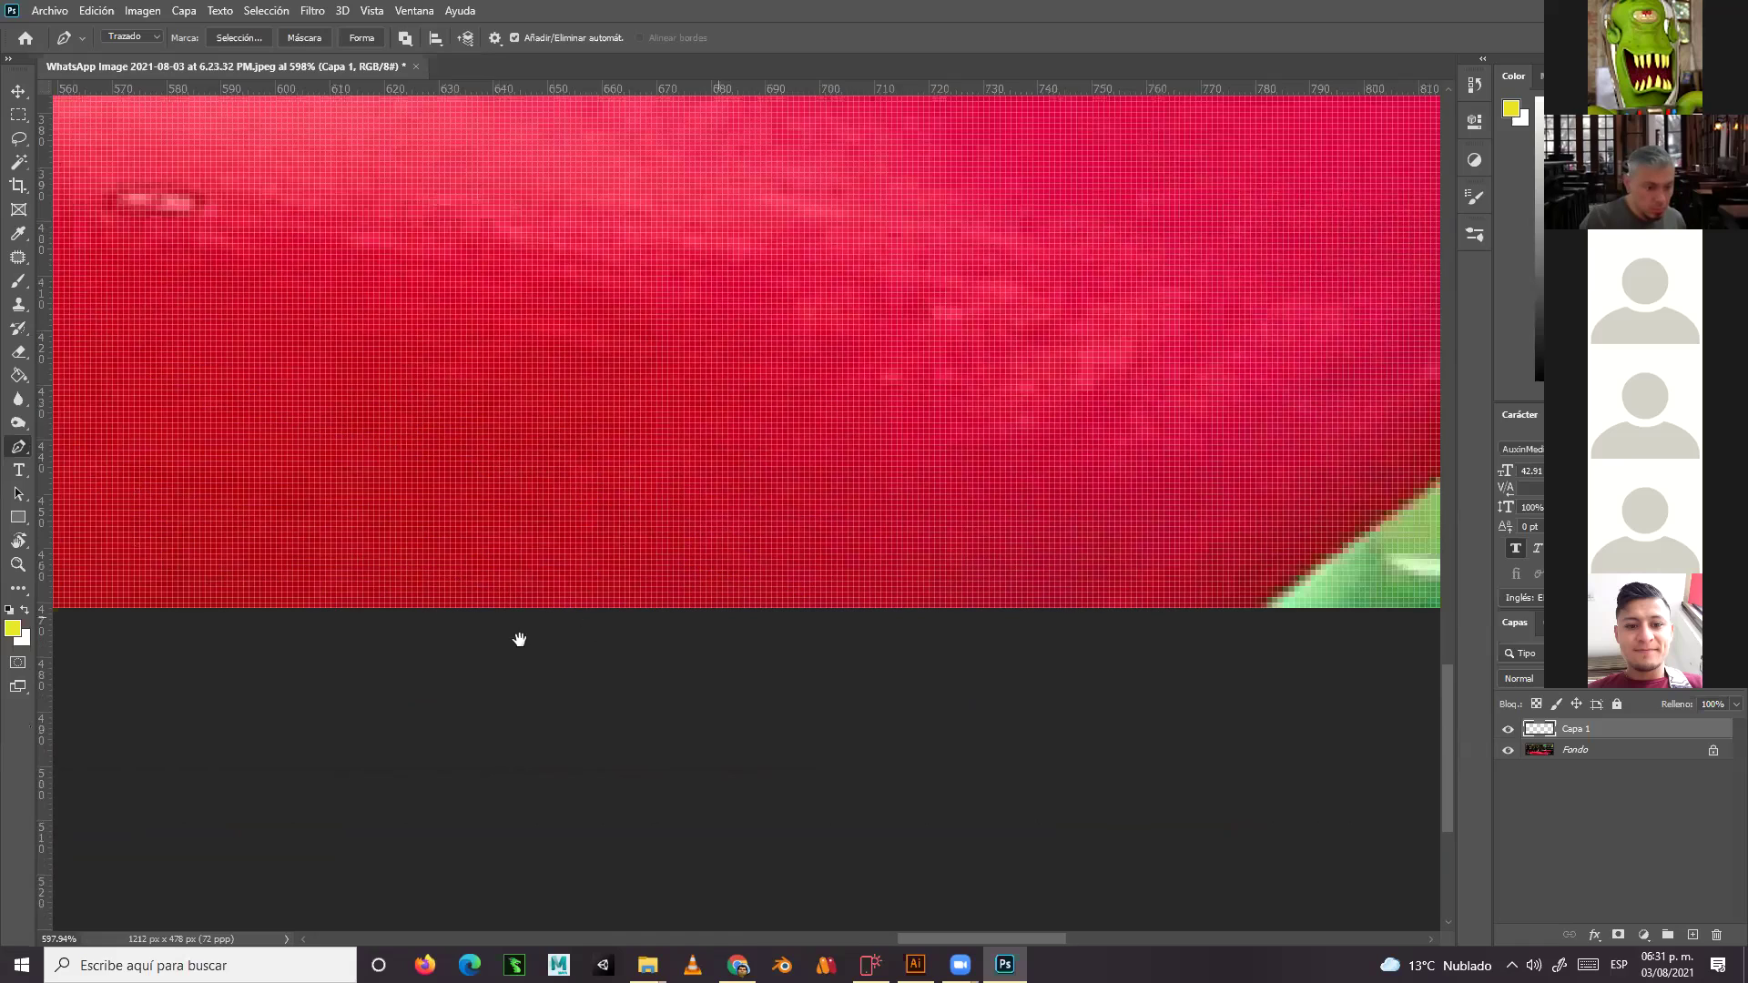
scroll(582, 597, "right", 8)
left_click(582, 593)
Run the path up the cloth's edge beside the right rail to the front table's right corner pocket
scroll(739, 460, "right", 1)
scroll(739, 460, "right", 6)
scroll(739, 459, "up", 3)
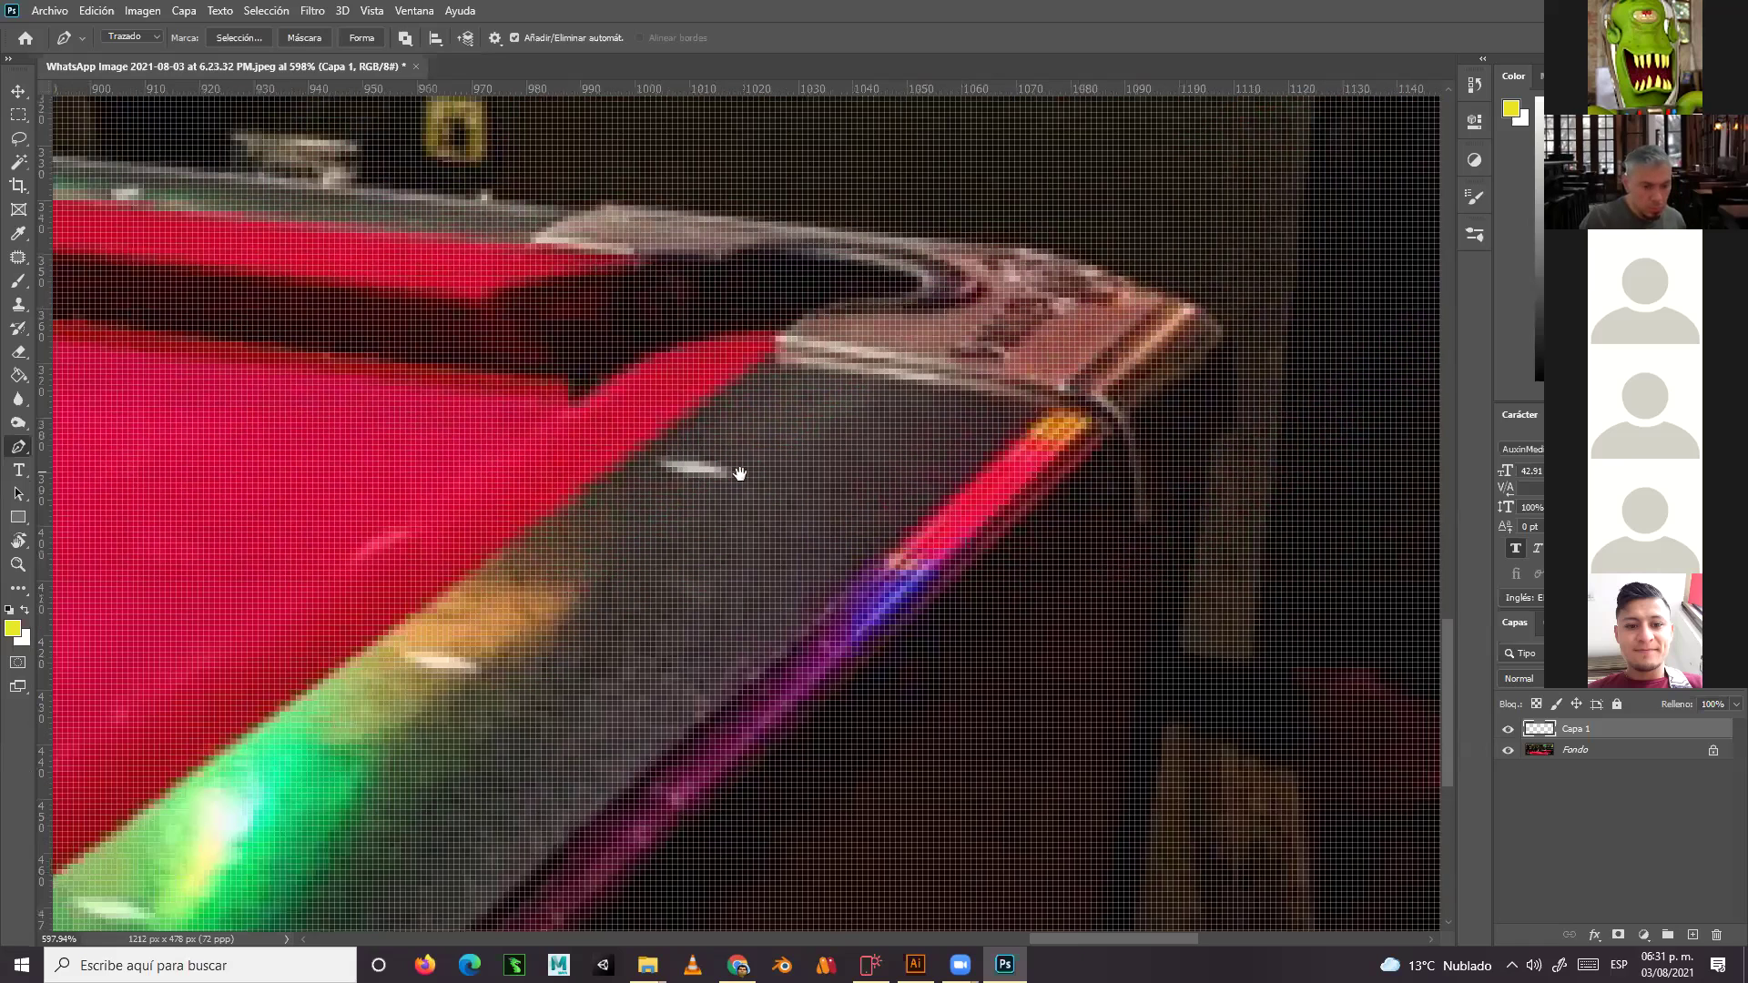
scroll(765, 387, "up", 1)
left_click(772, 372)
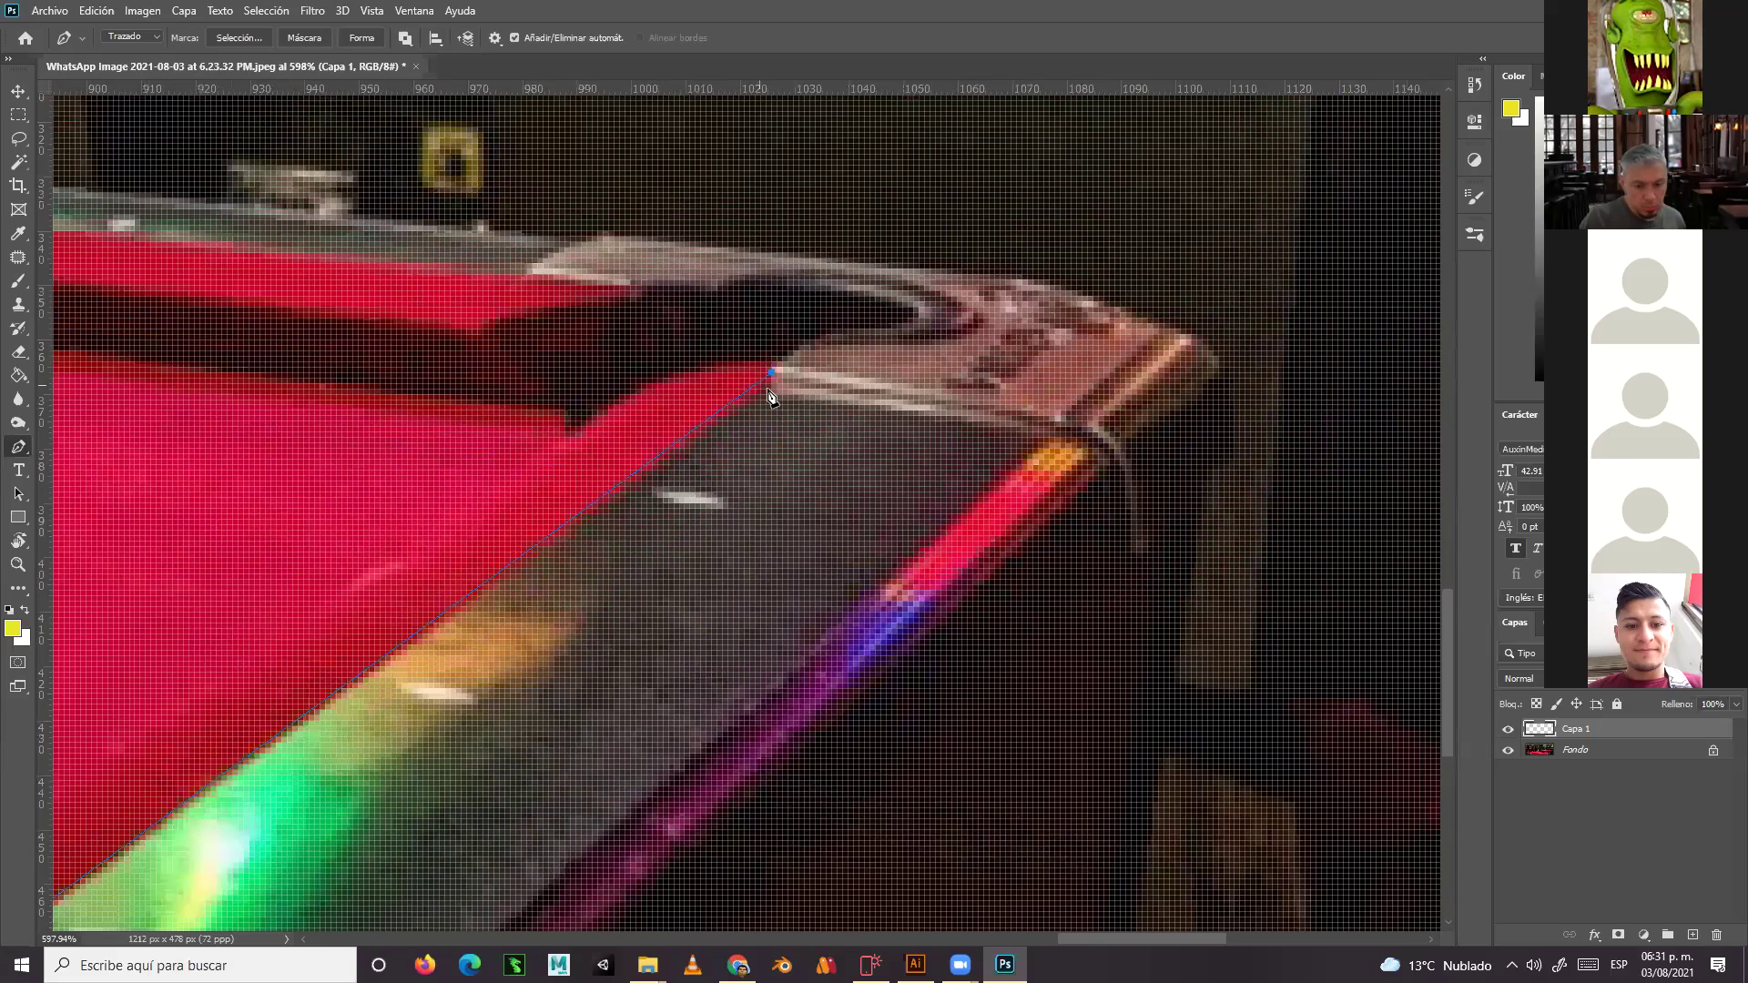
left_click(771, 368)
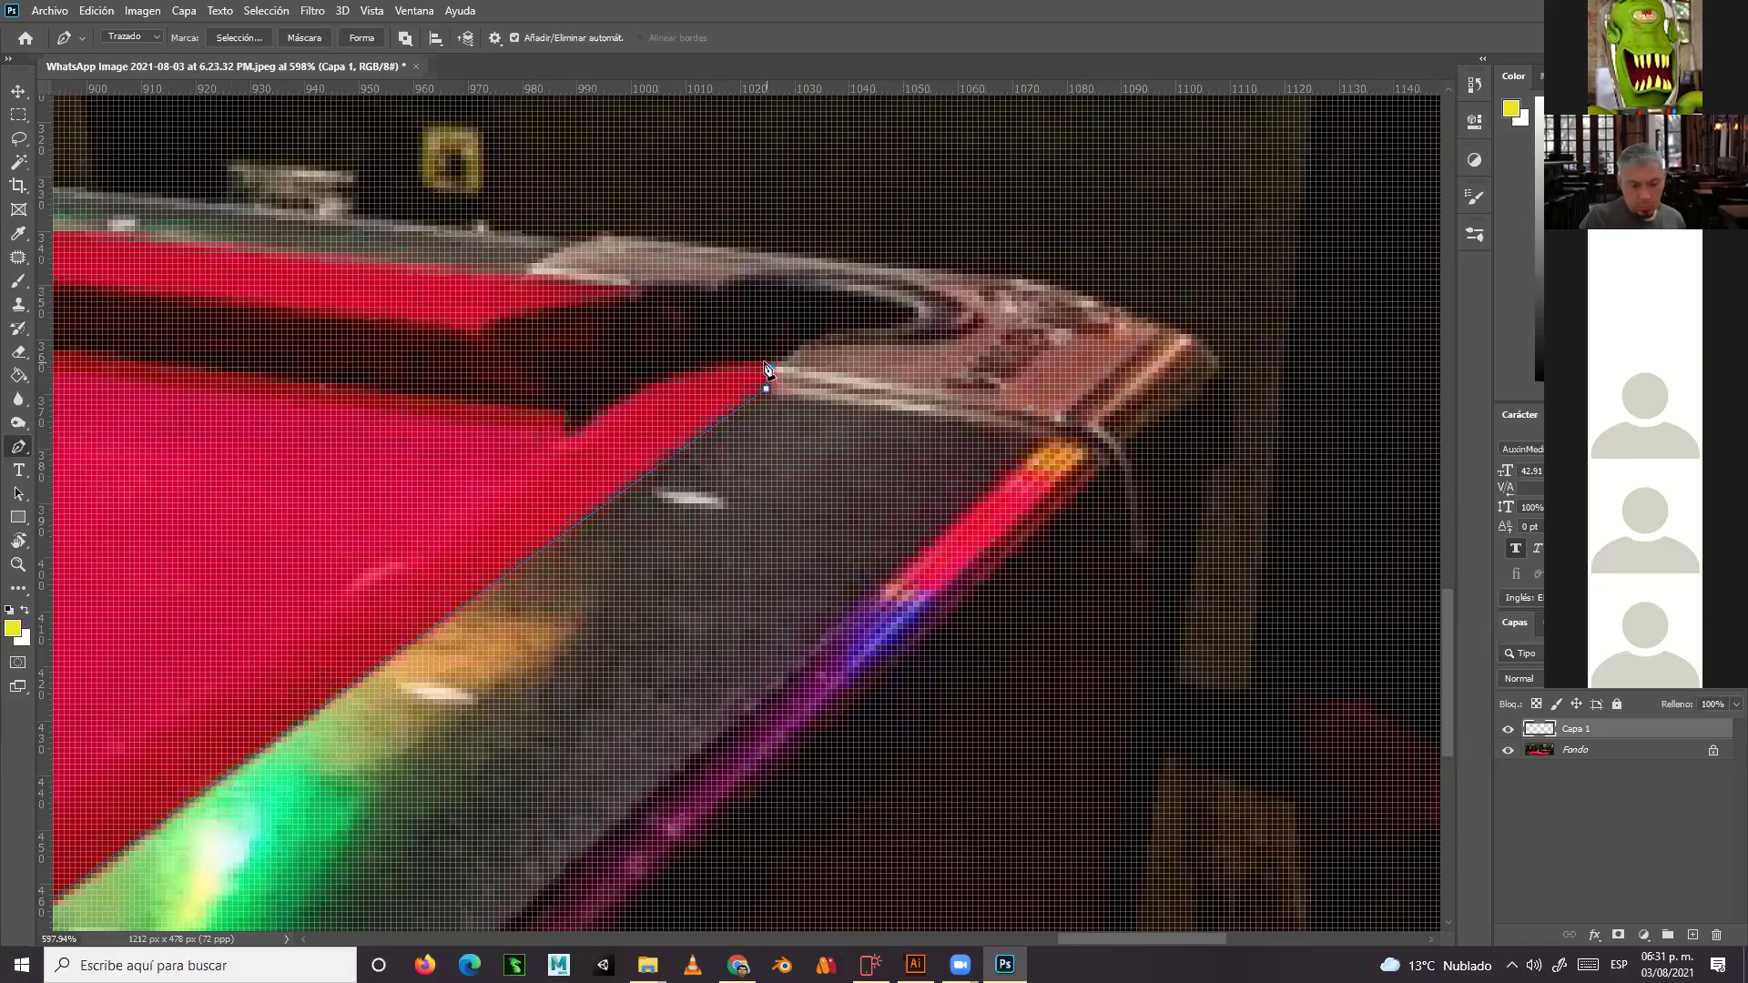
Trace the path around the right corner pocket's opening to the start of the red back cushion
left_click(624, 399)
left_click(608, 404)
left_click_drag(608, 404, 608, 356)
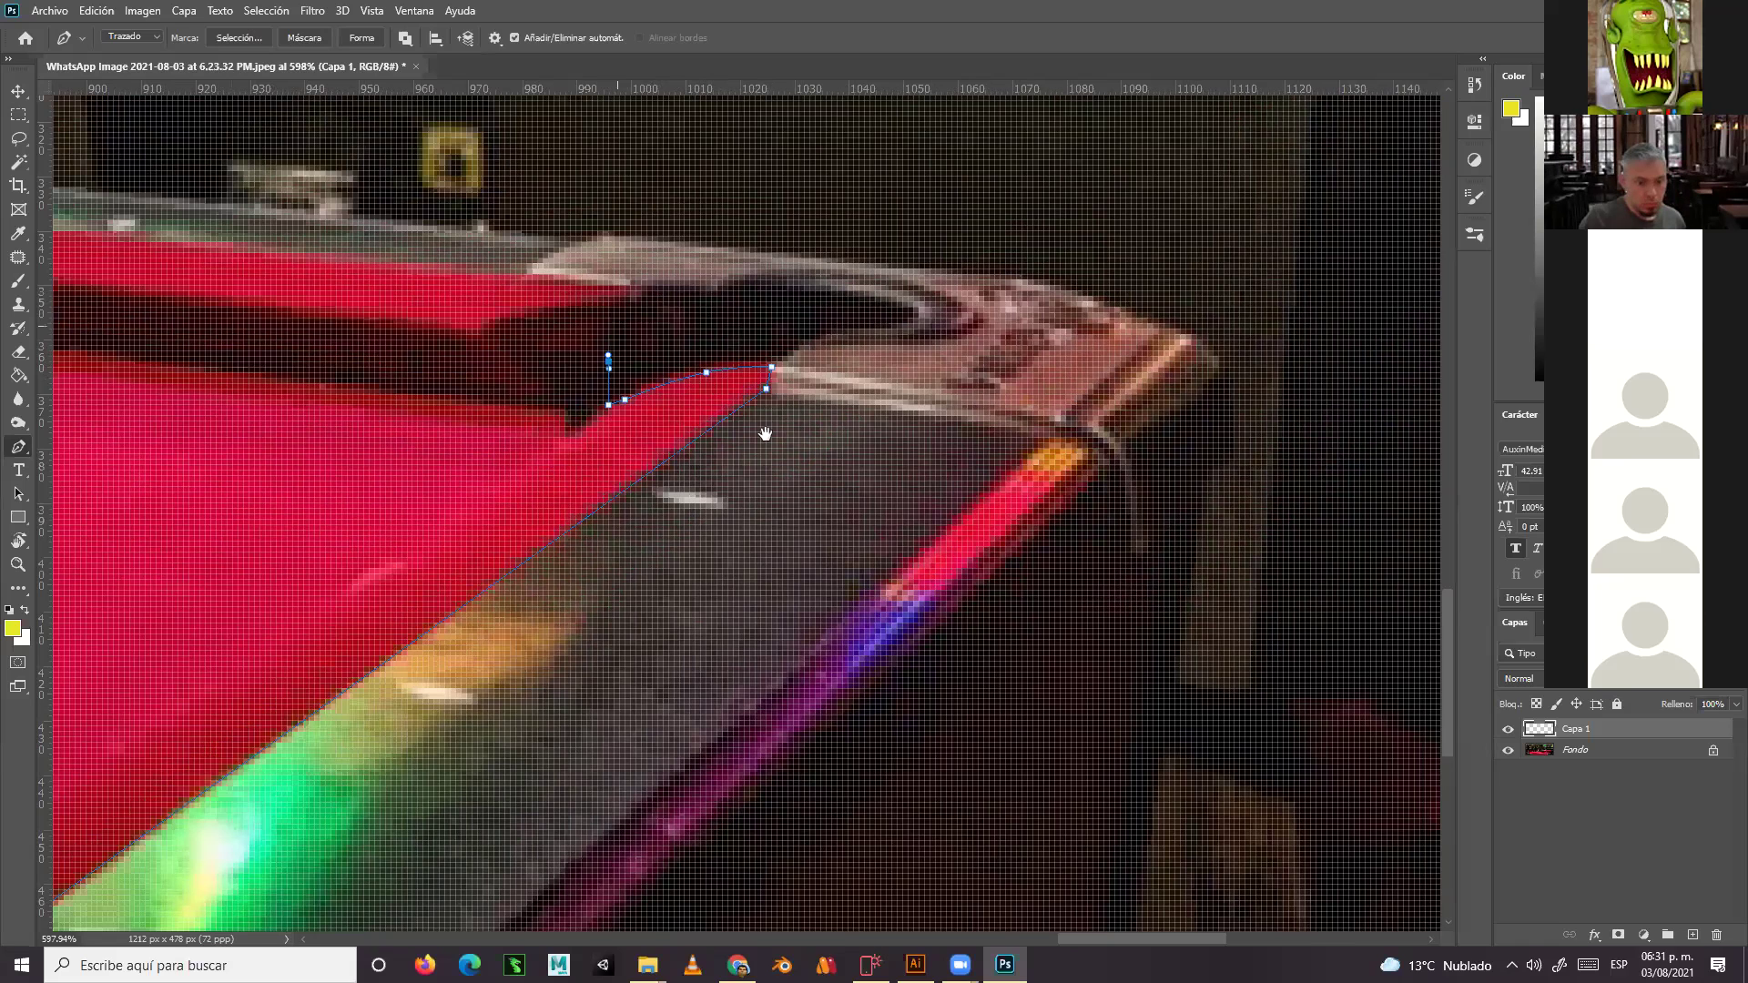
left_click_drag(511, 282, 743, 371)
left_click(641, 289)
left_click(742, 365)
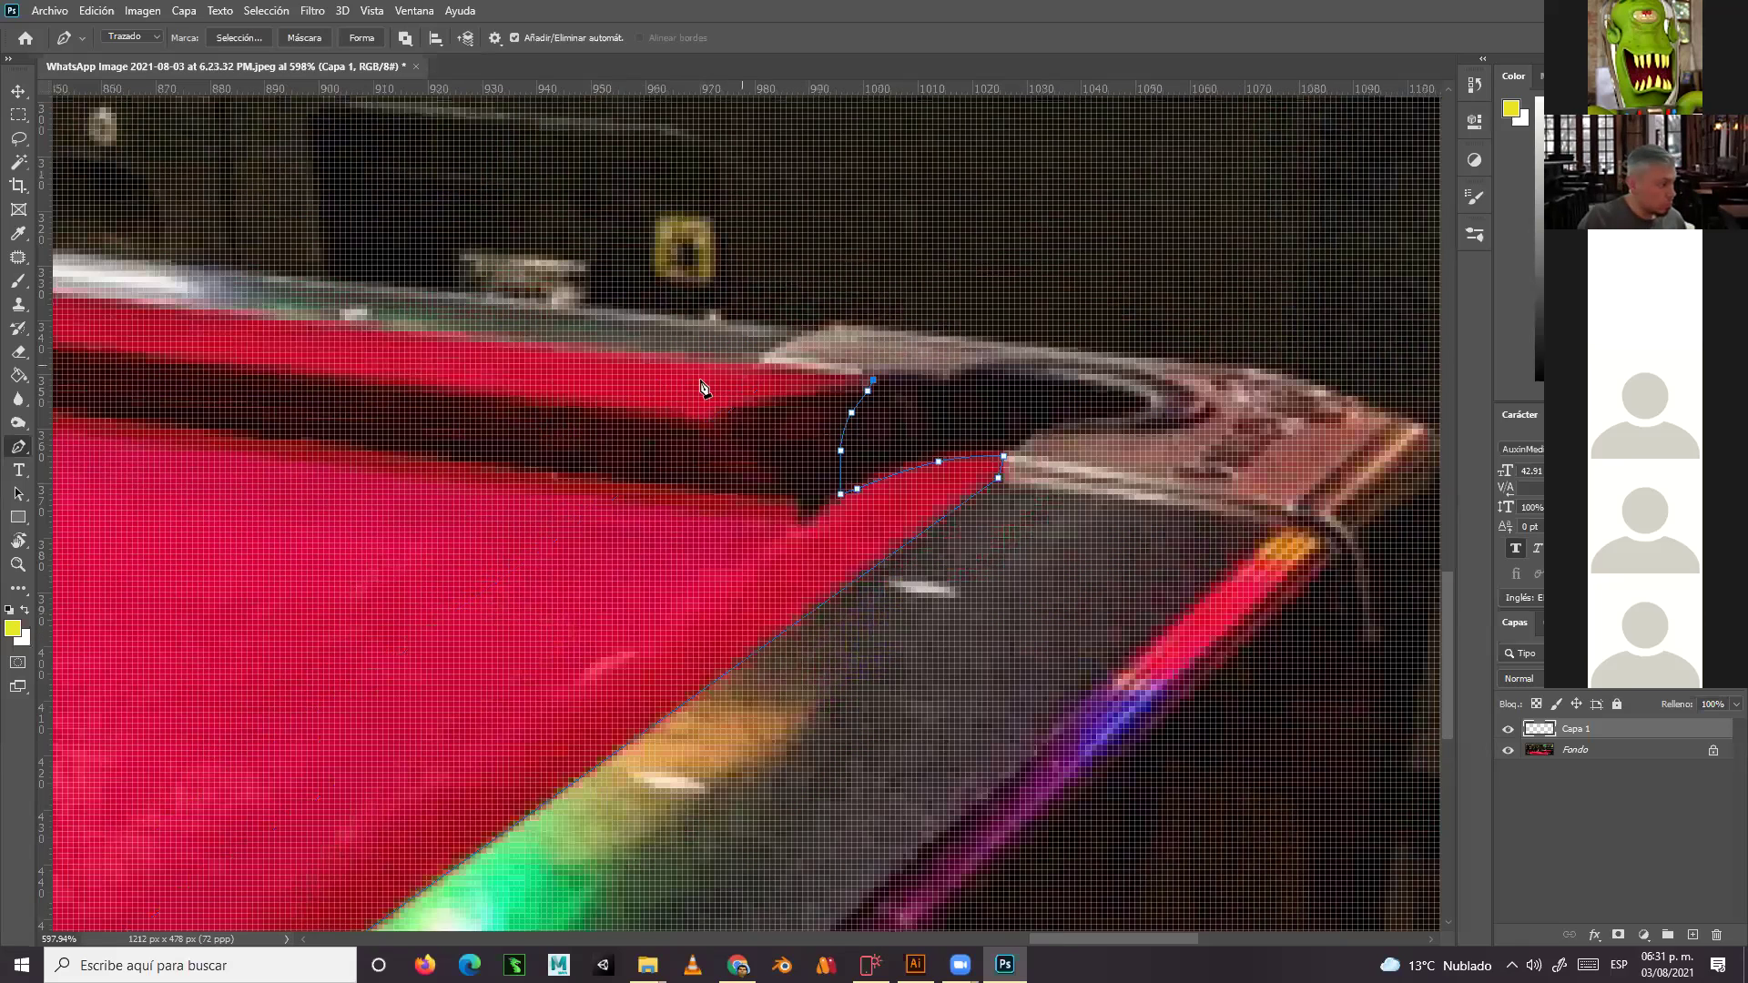
Extend the path along the upper edge of the red back cushion to the pocket midway along the back rail
scroll(574, 403, "left", 4)
scroll(574, 404, "up", 1)
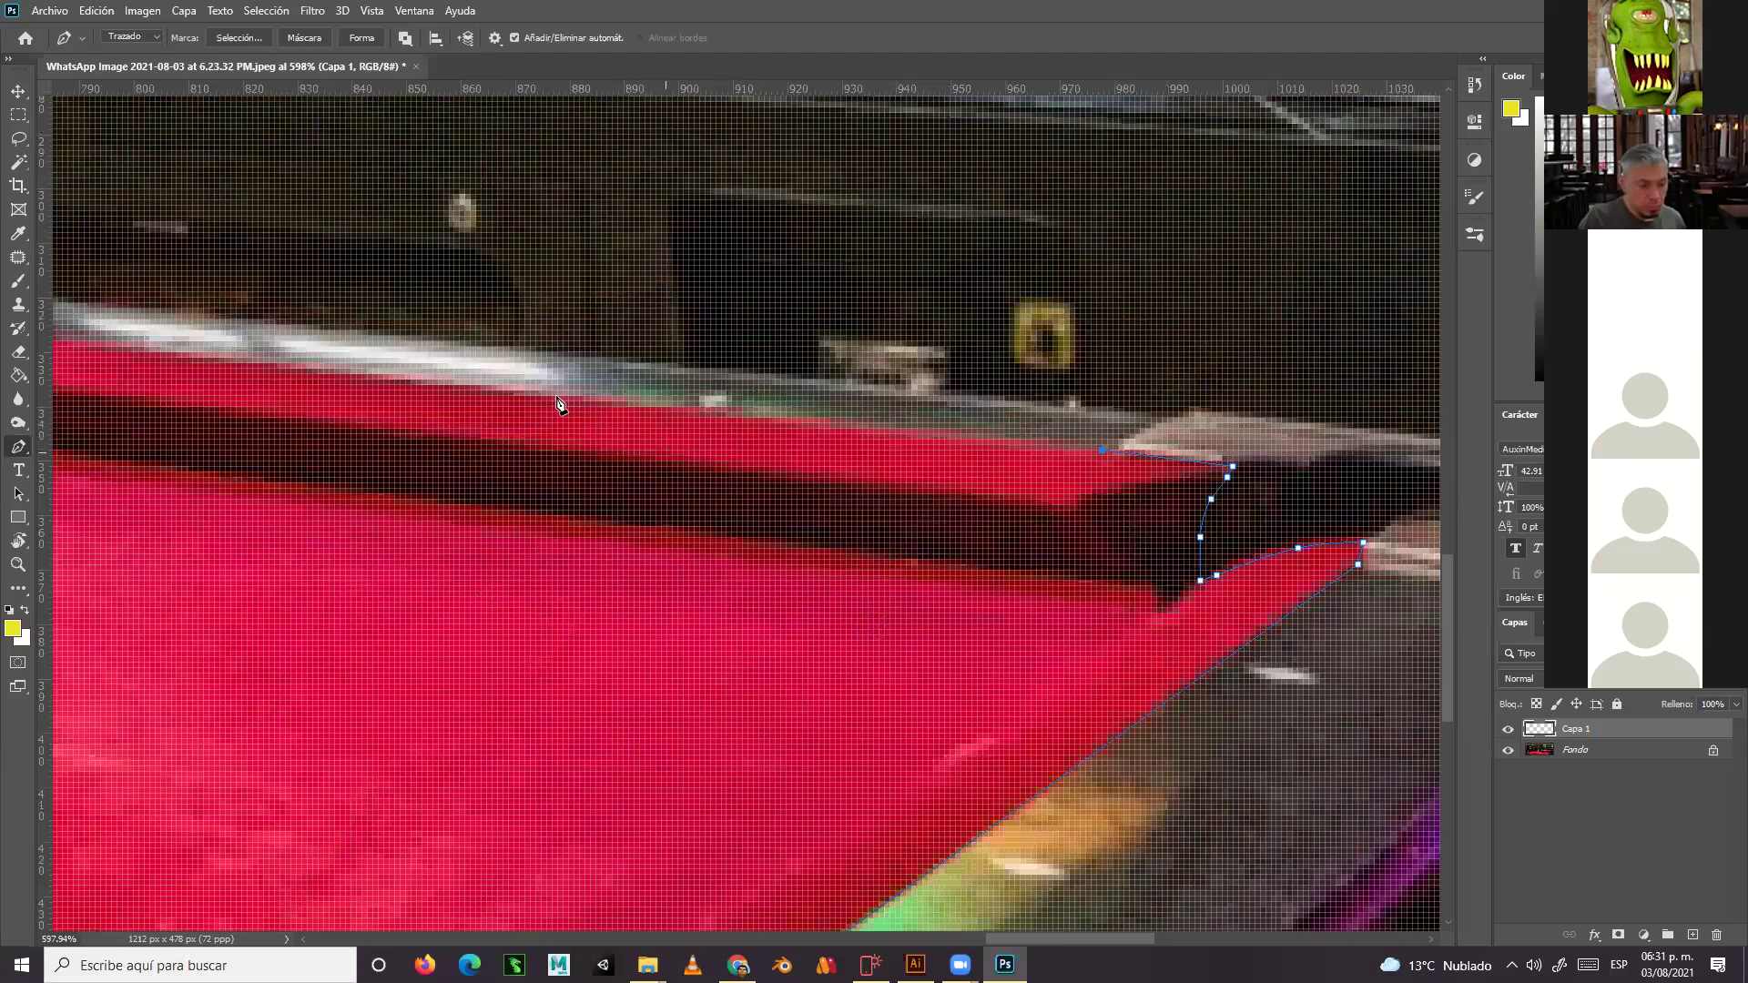
scroll(747, 465, "left", 5)
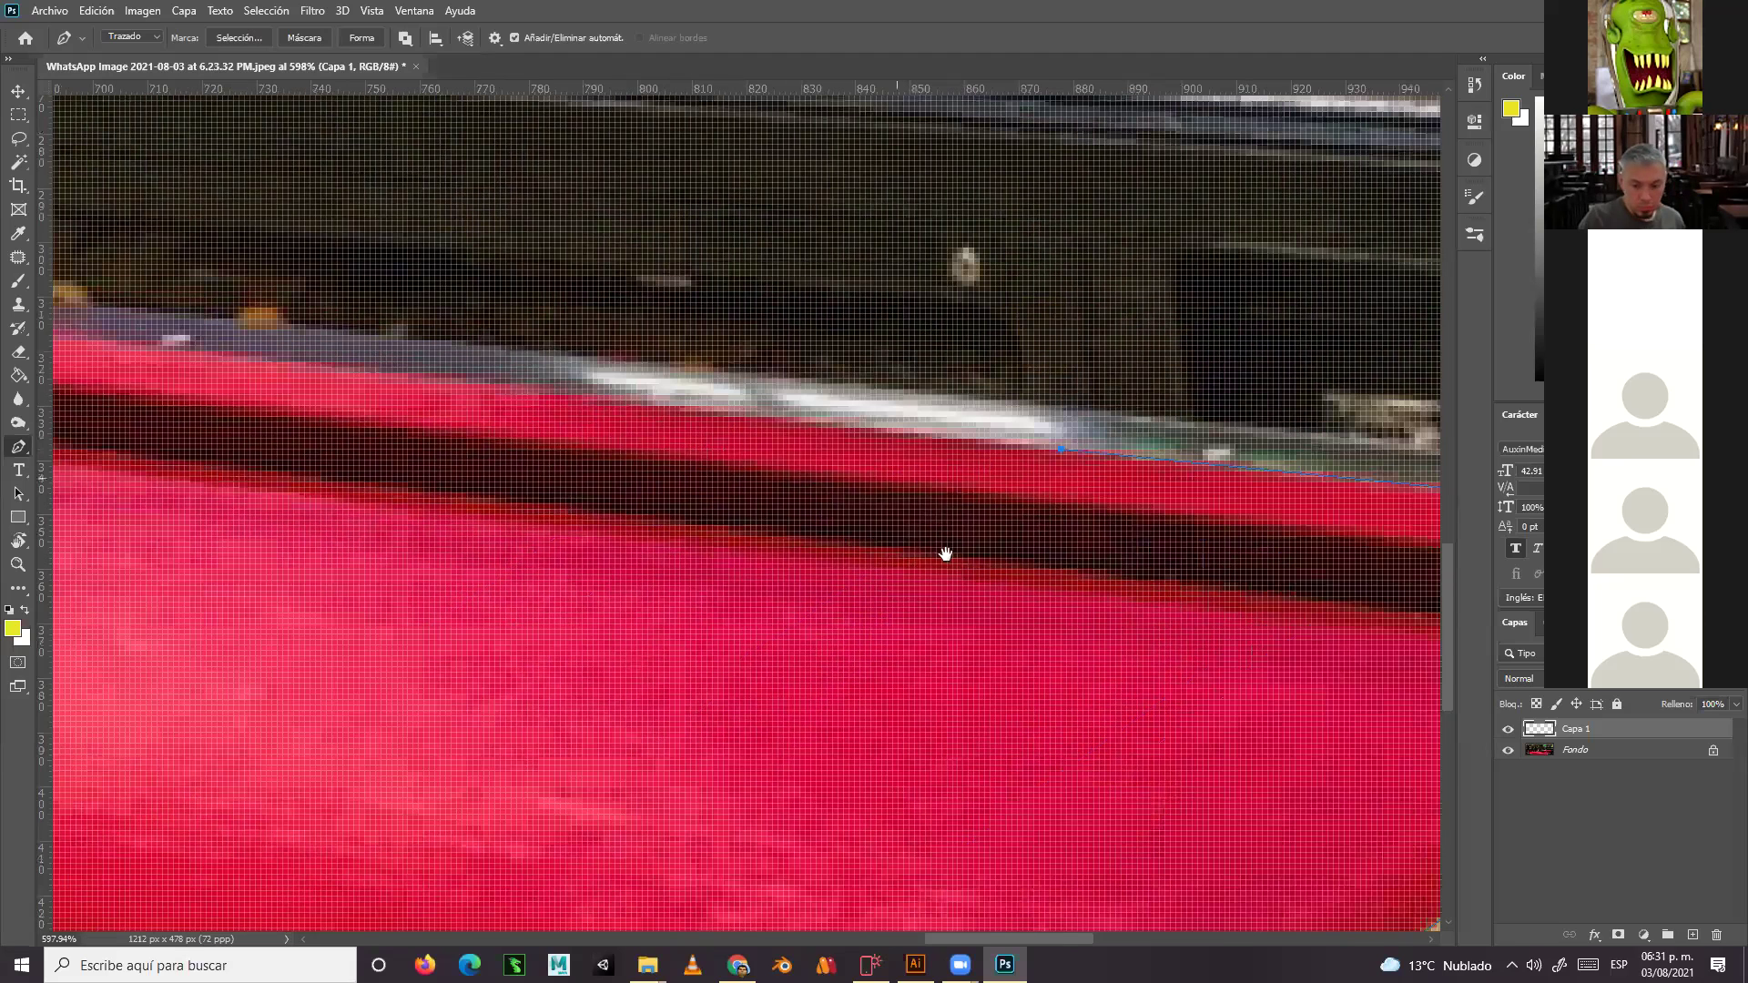
scroll(808, 546, "left", 7)
scroll(808, 547, "up", 1)
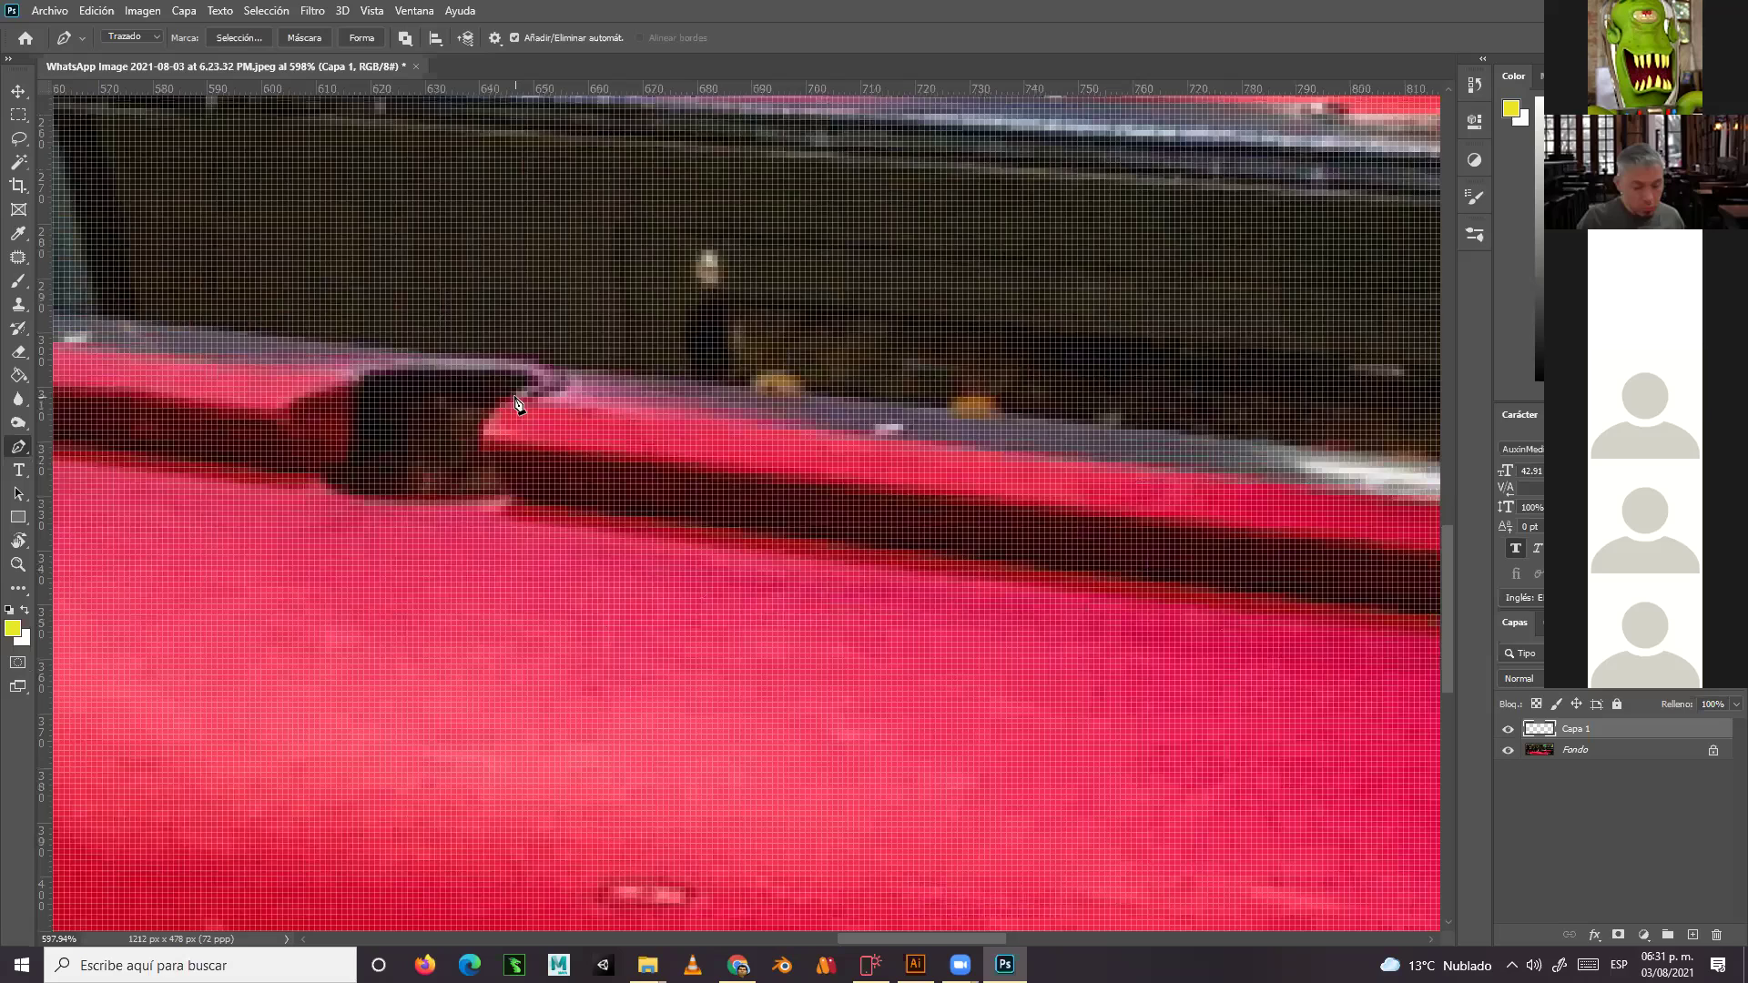
left_click(518, 397)
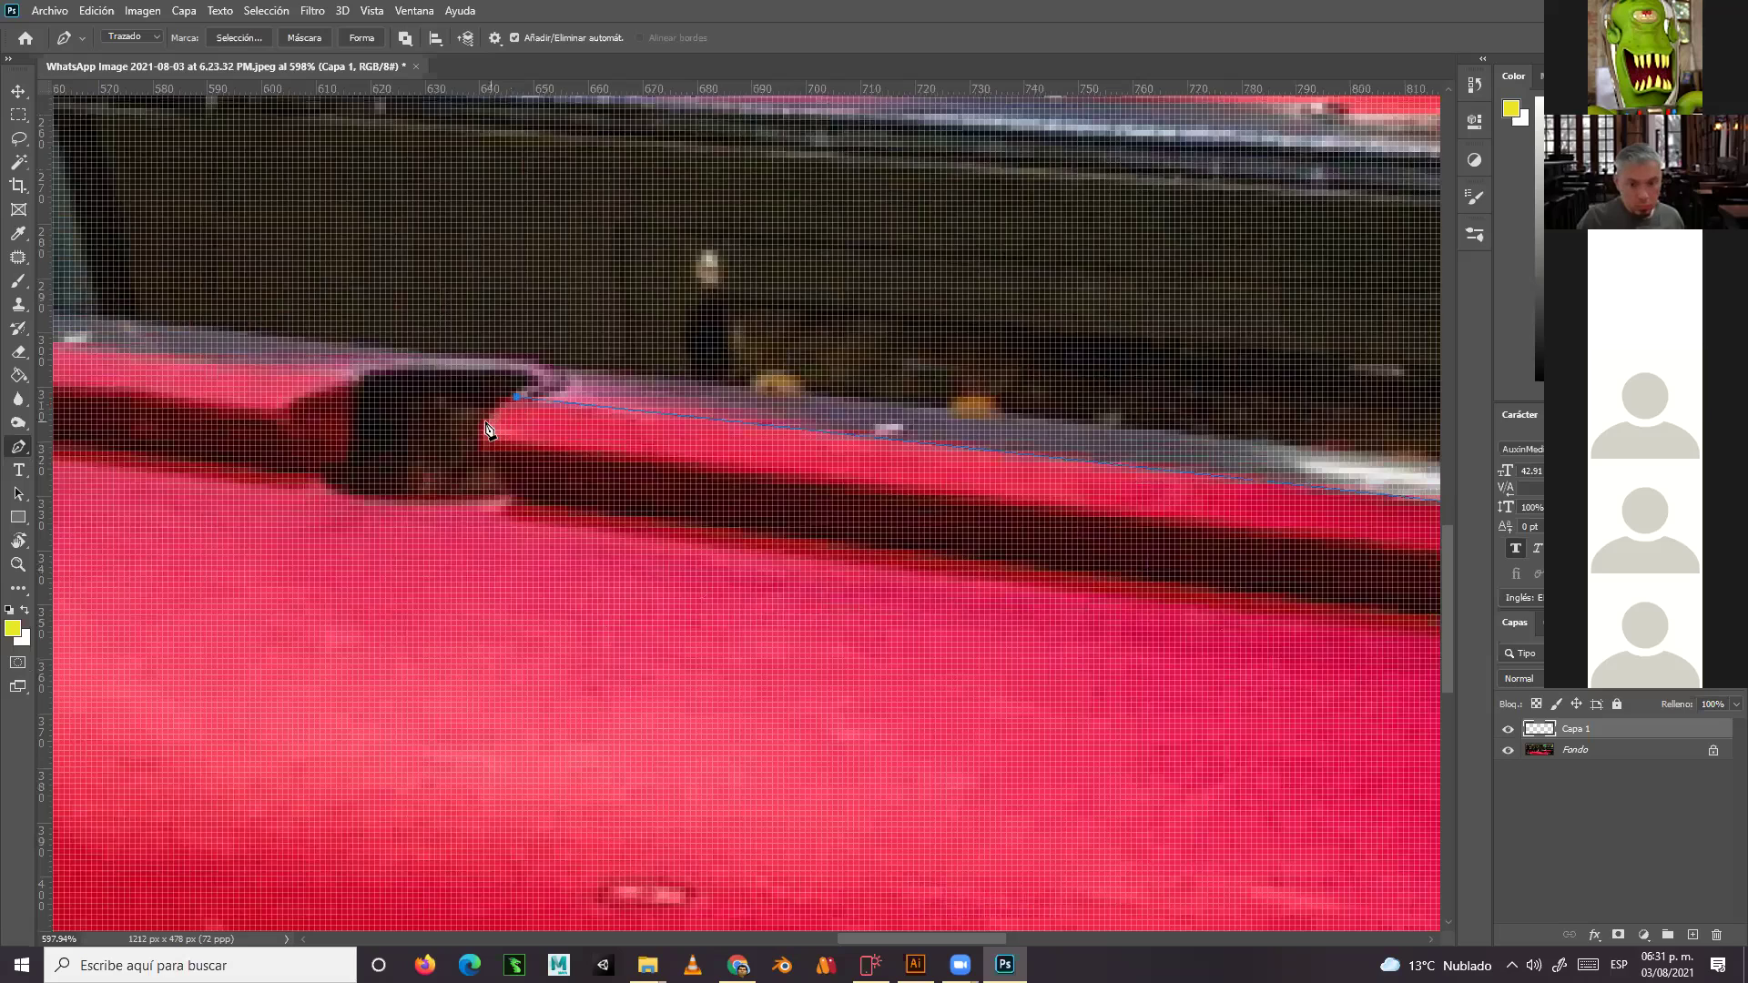
Trace the path around the middle back pocket's opening, ending at the start of the next red cushion
left_click(483, 424)
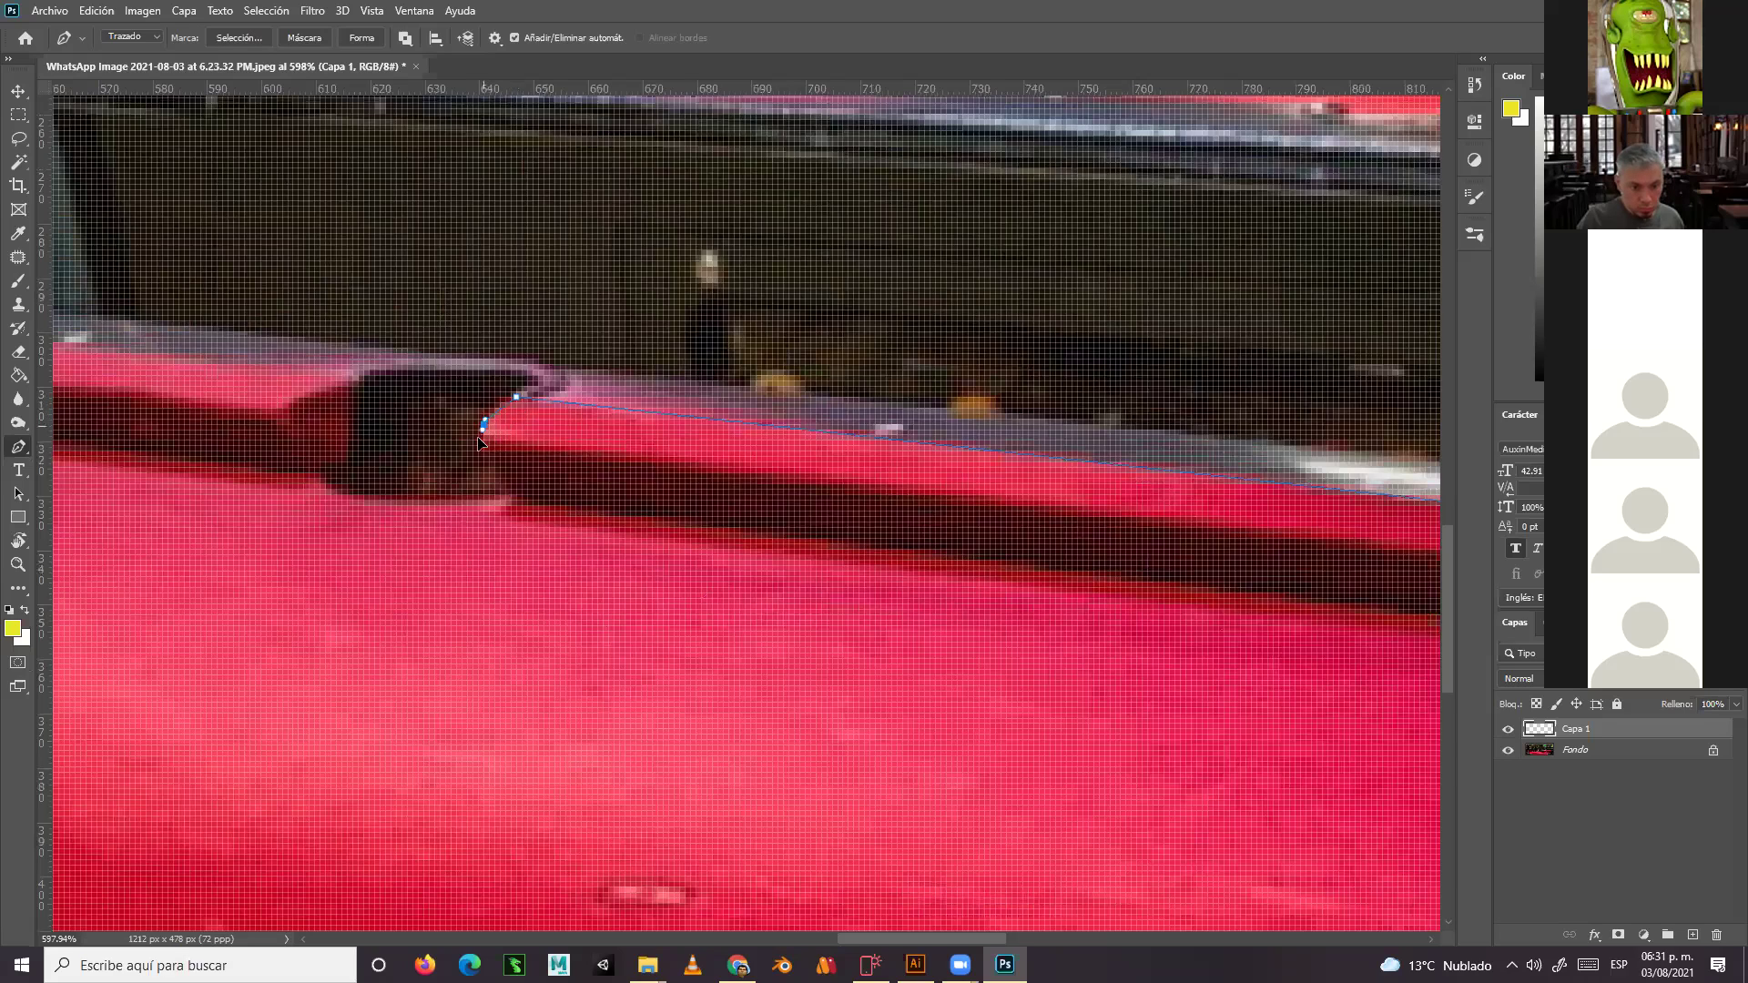
left_click(478, 442)
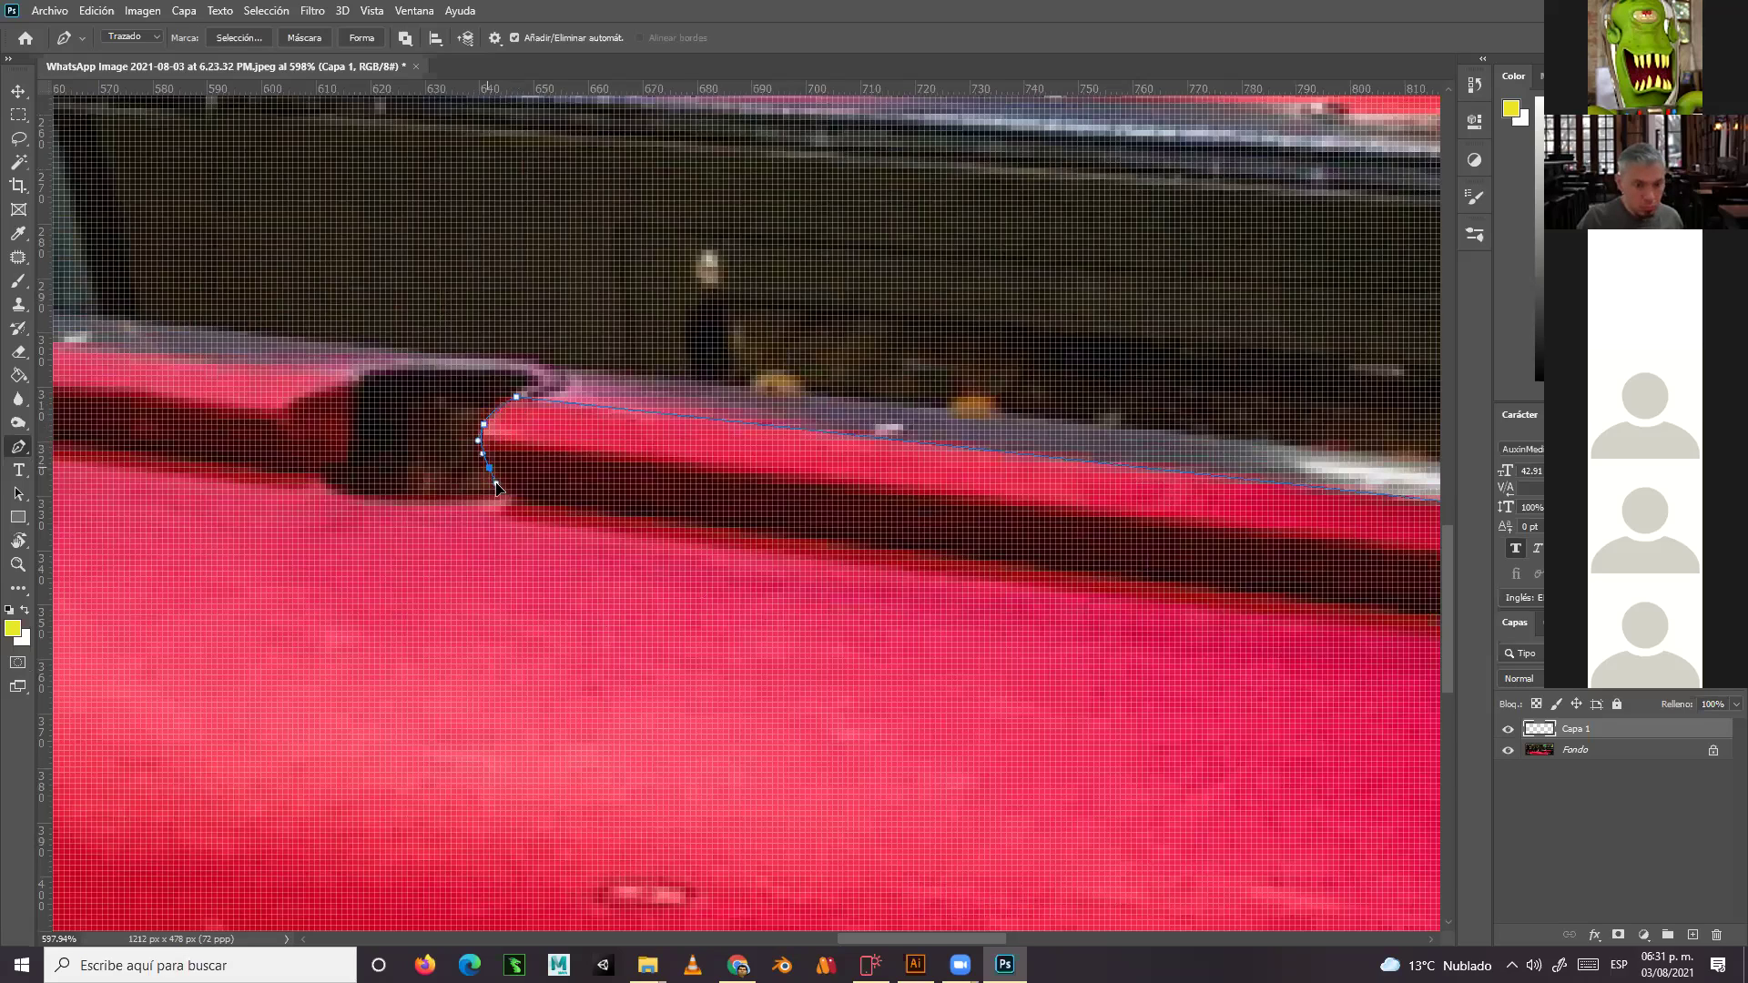
left_click(506, 497)
scroll(481, 500, "left", 1)
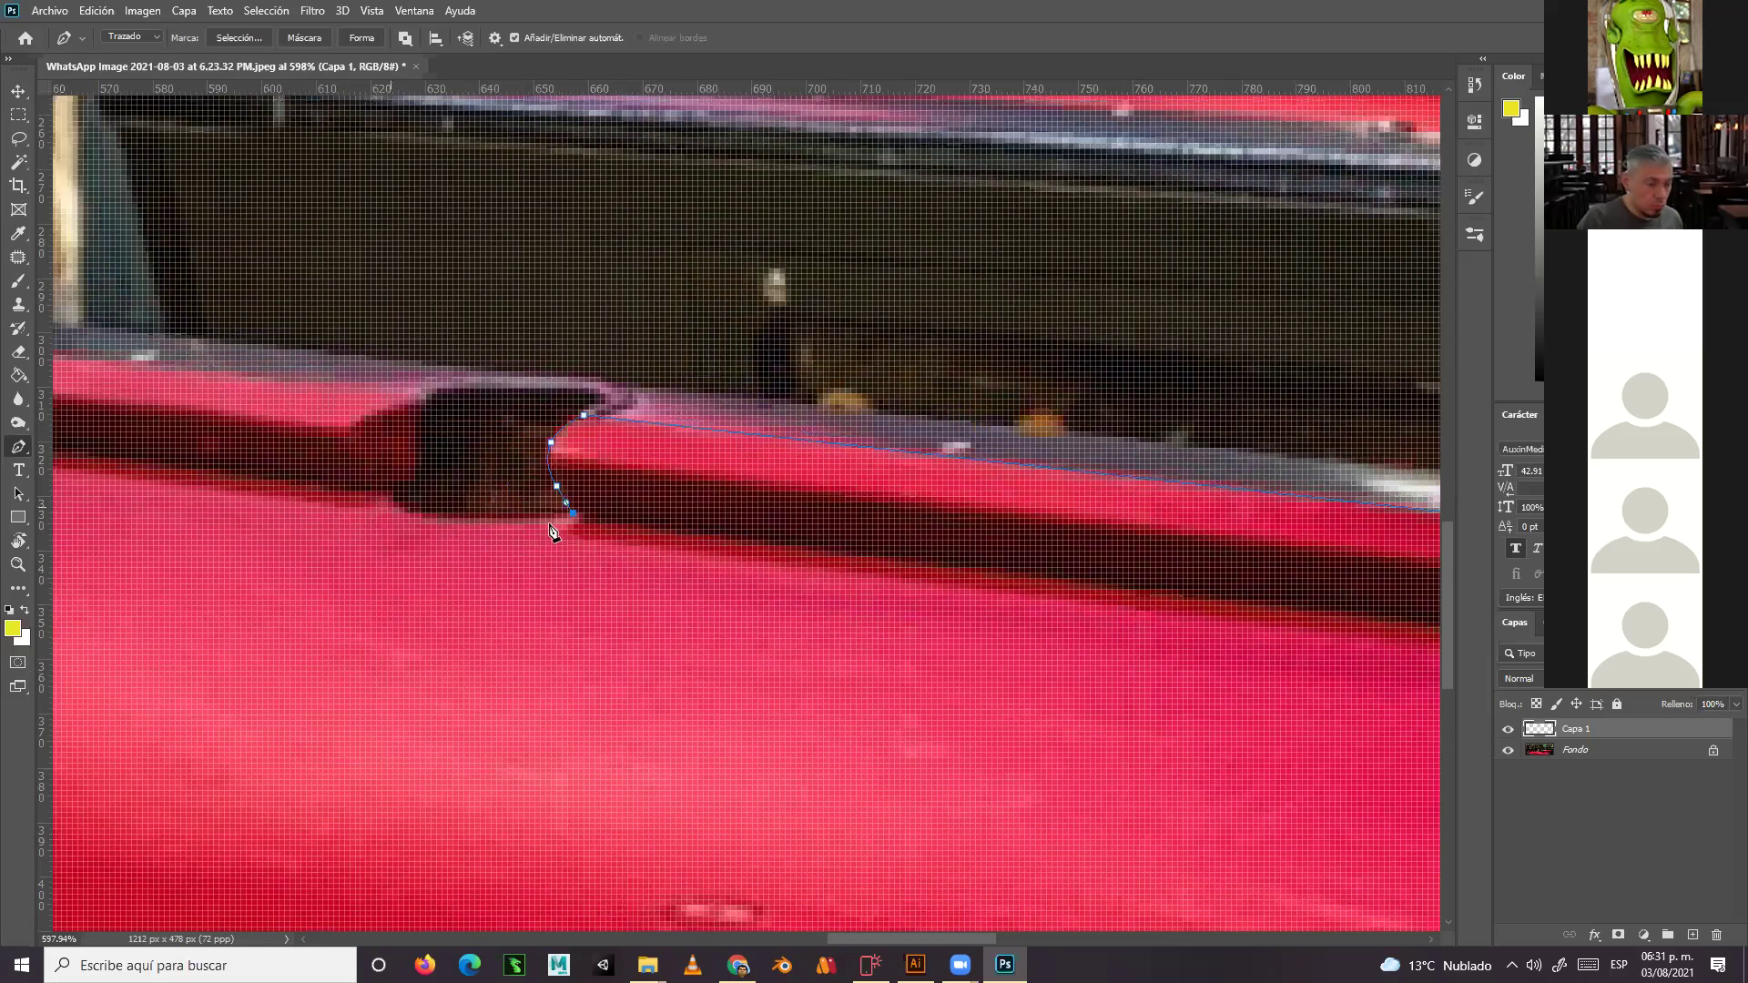
scroll(500, 526, "left", 1)
left_click_drag(551, 525, 498, 521)
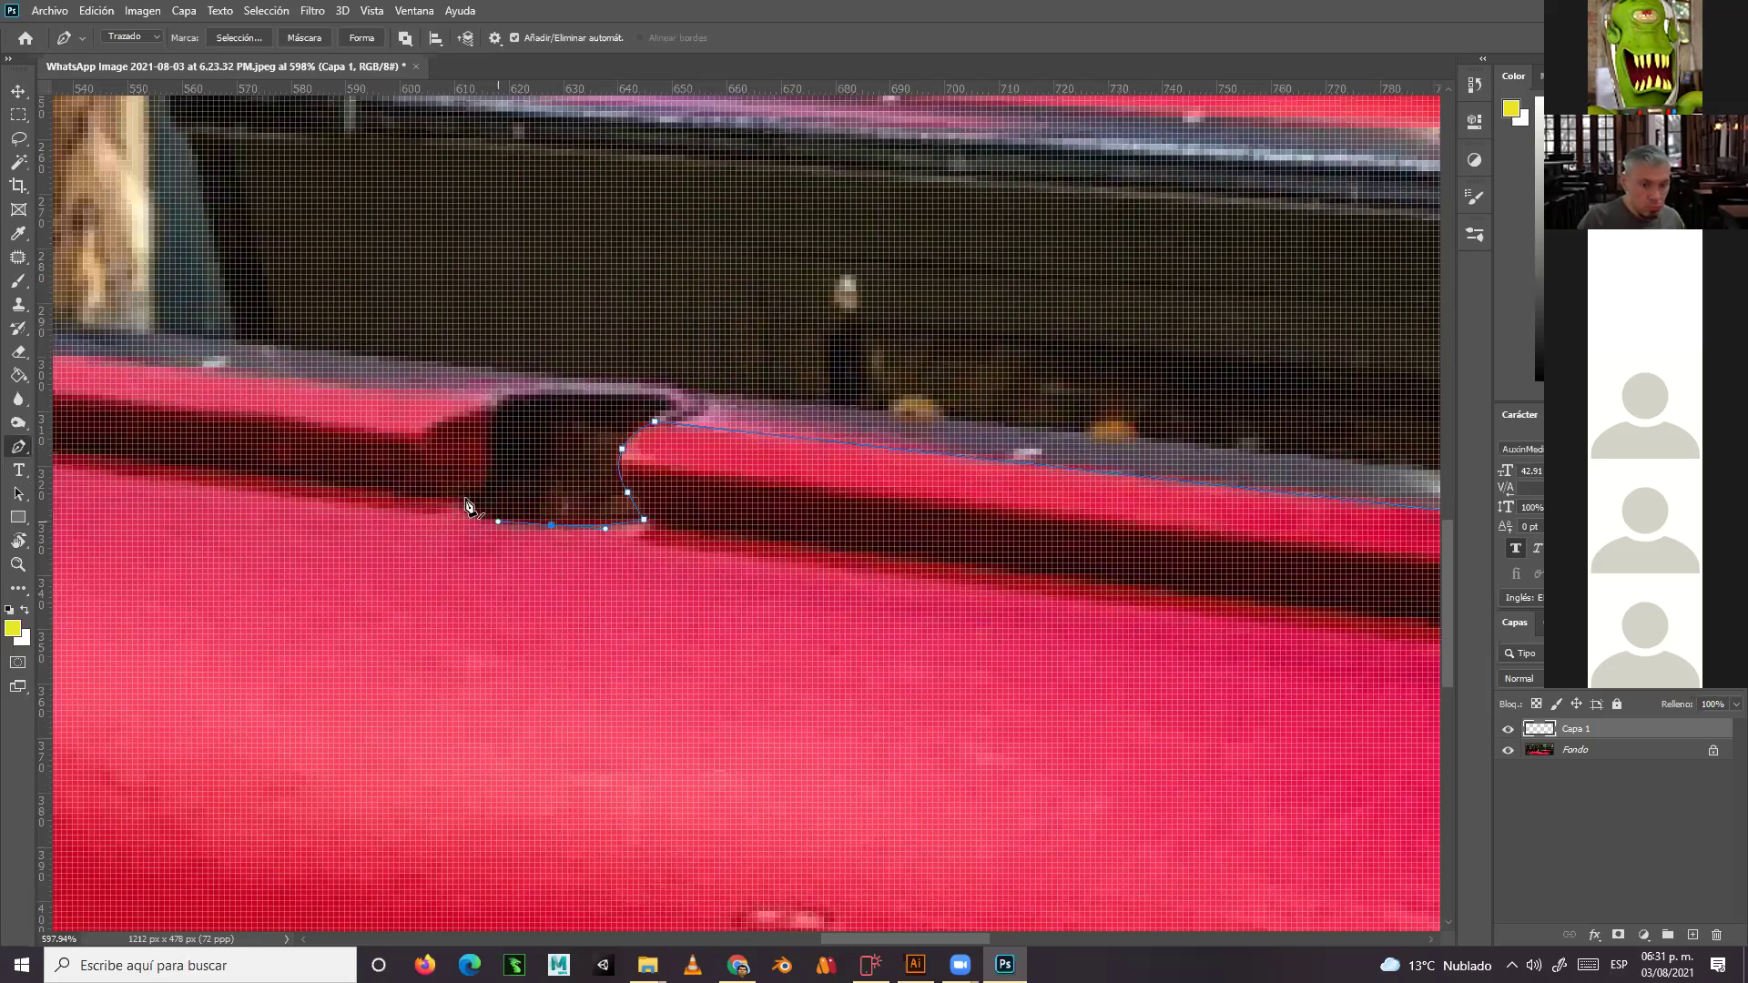
left_click(487, 489)
left_click(487, 416)
scroll(720, 502, "left", 4)
scroll(720, 503, "up", 1)
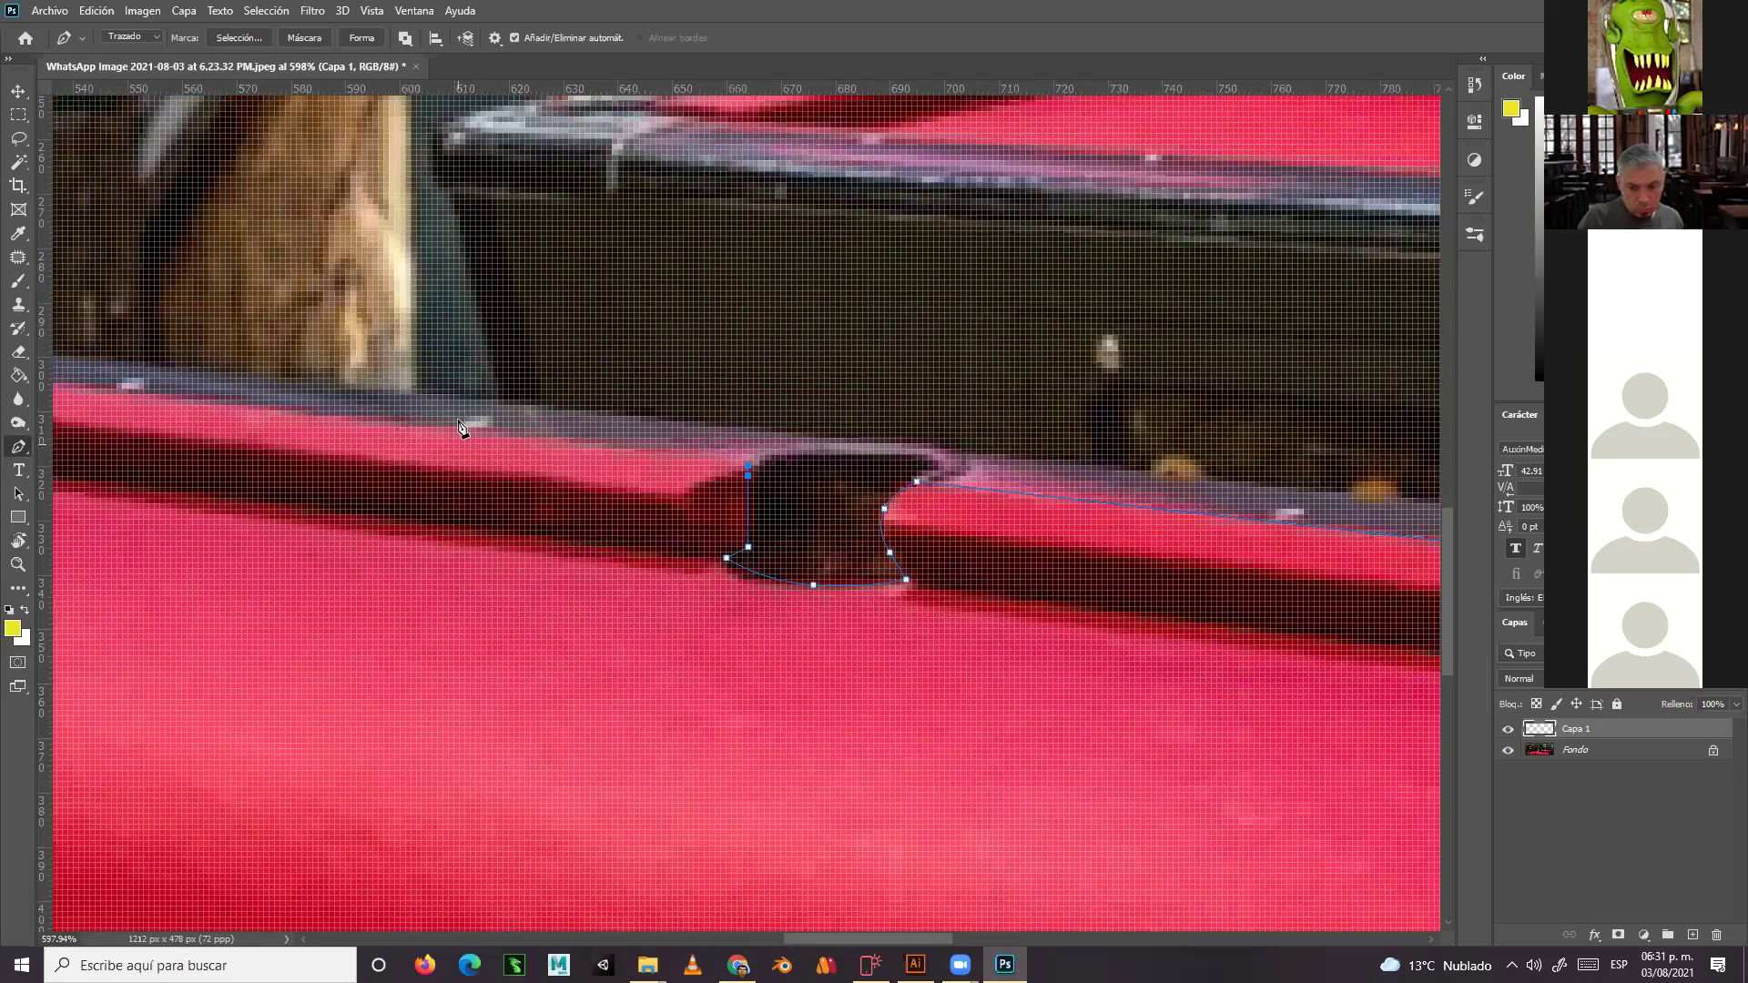
scroll(462, 428, "left", 10)
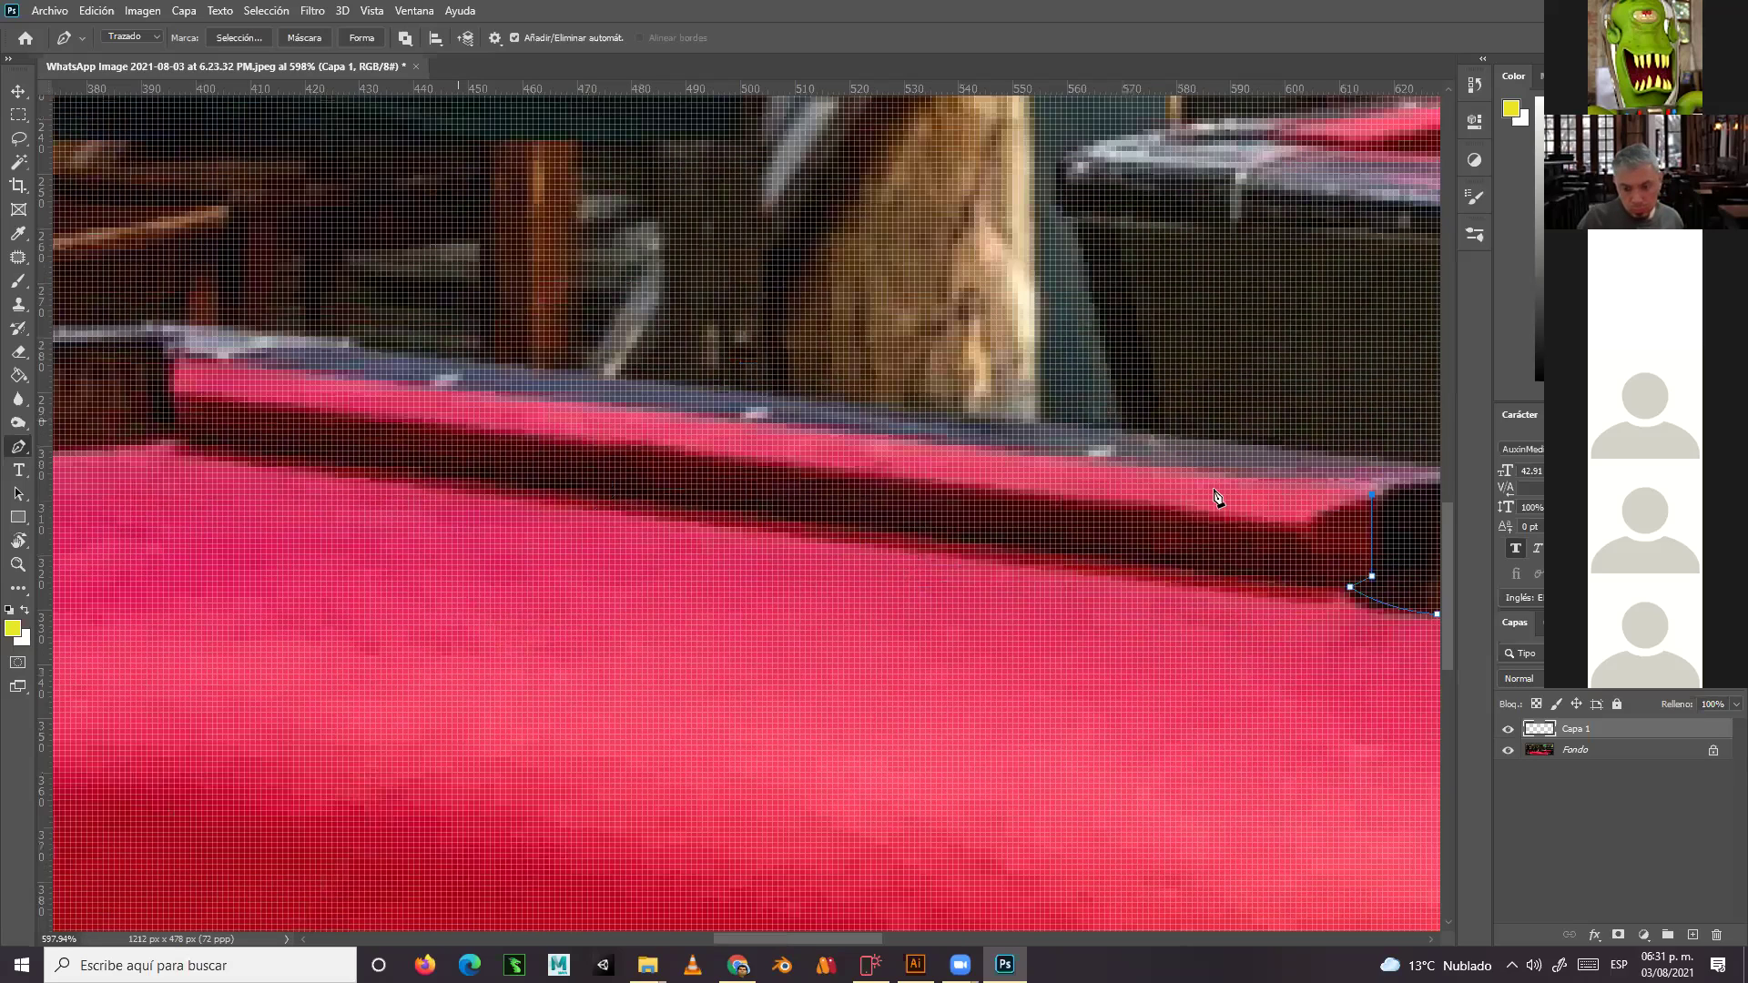
Switch to Mobirise and duplicate the Home page under the name "otros domicilios"
key("alt+Tab")
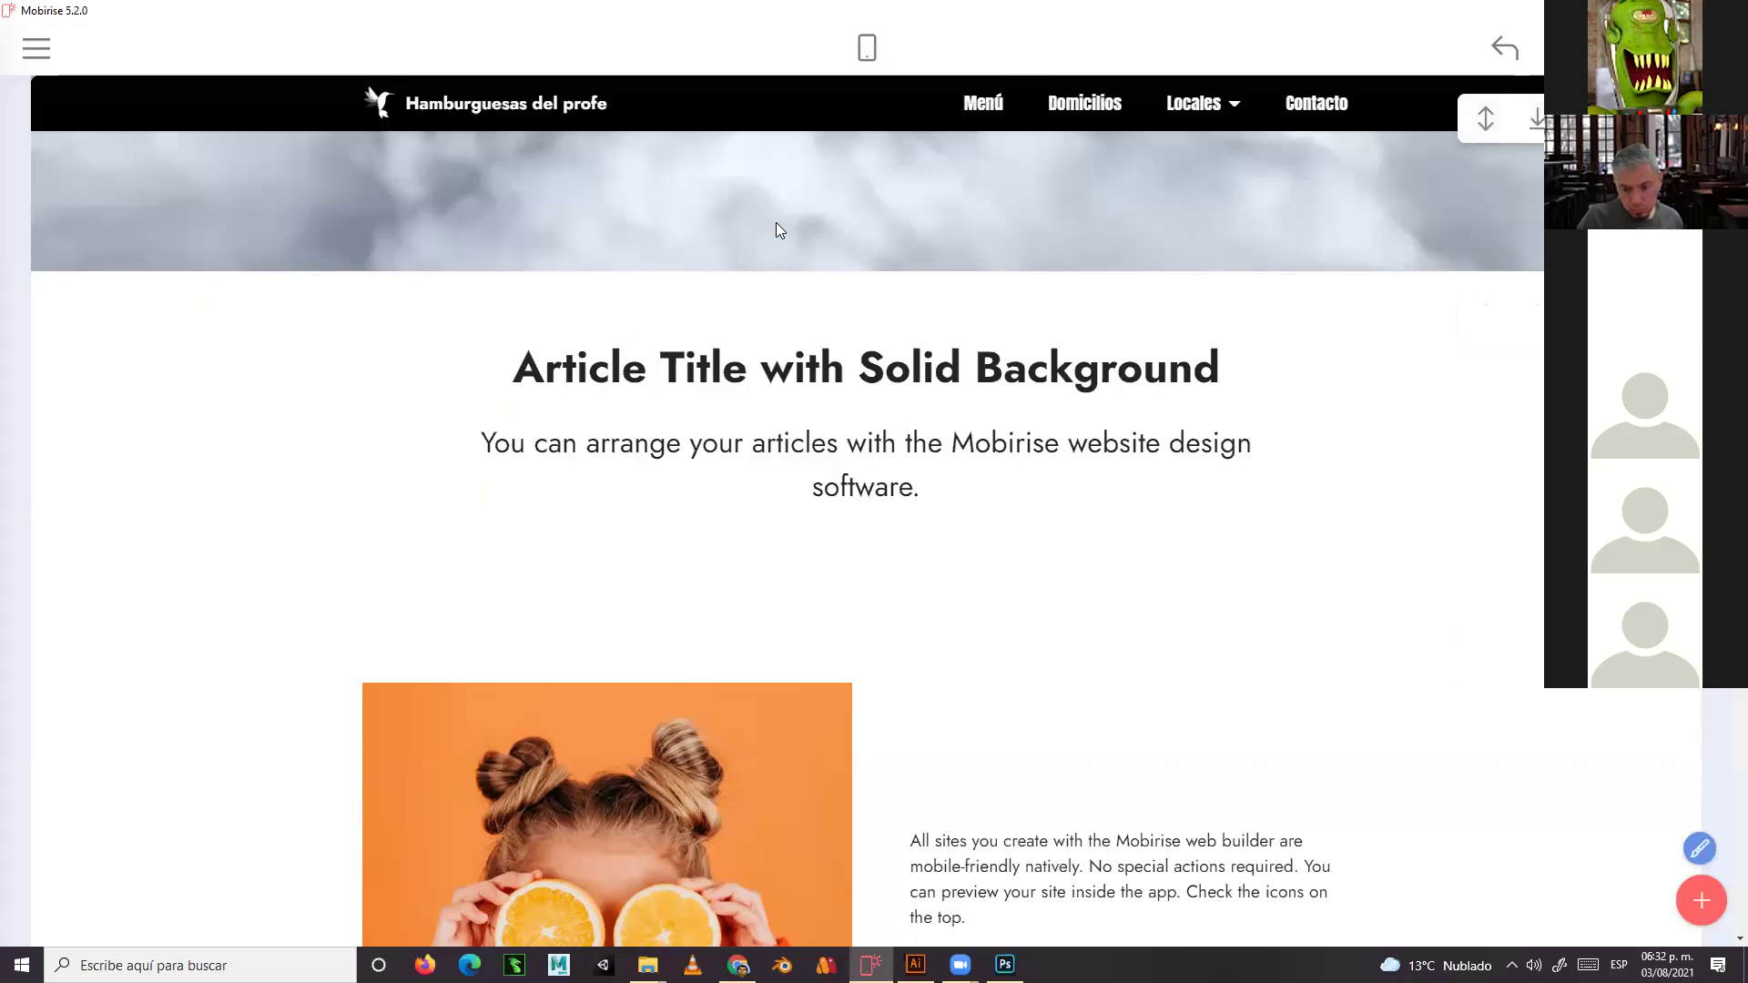
left_click(36, 49)
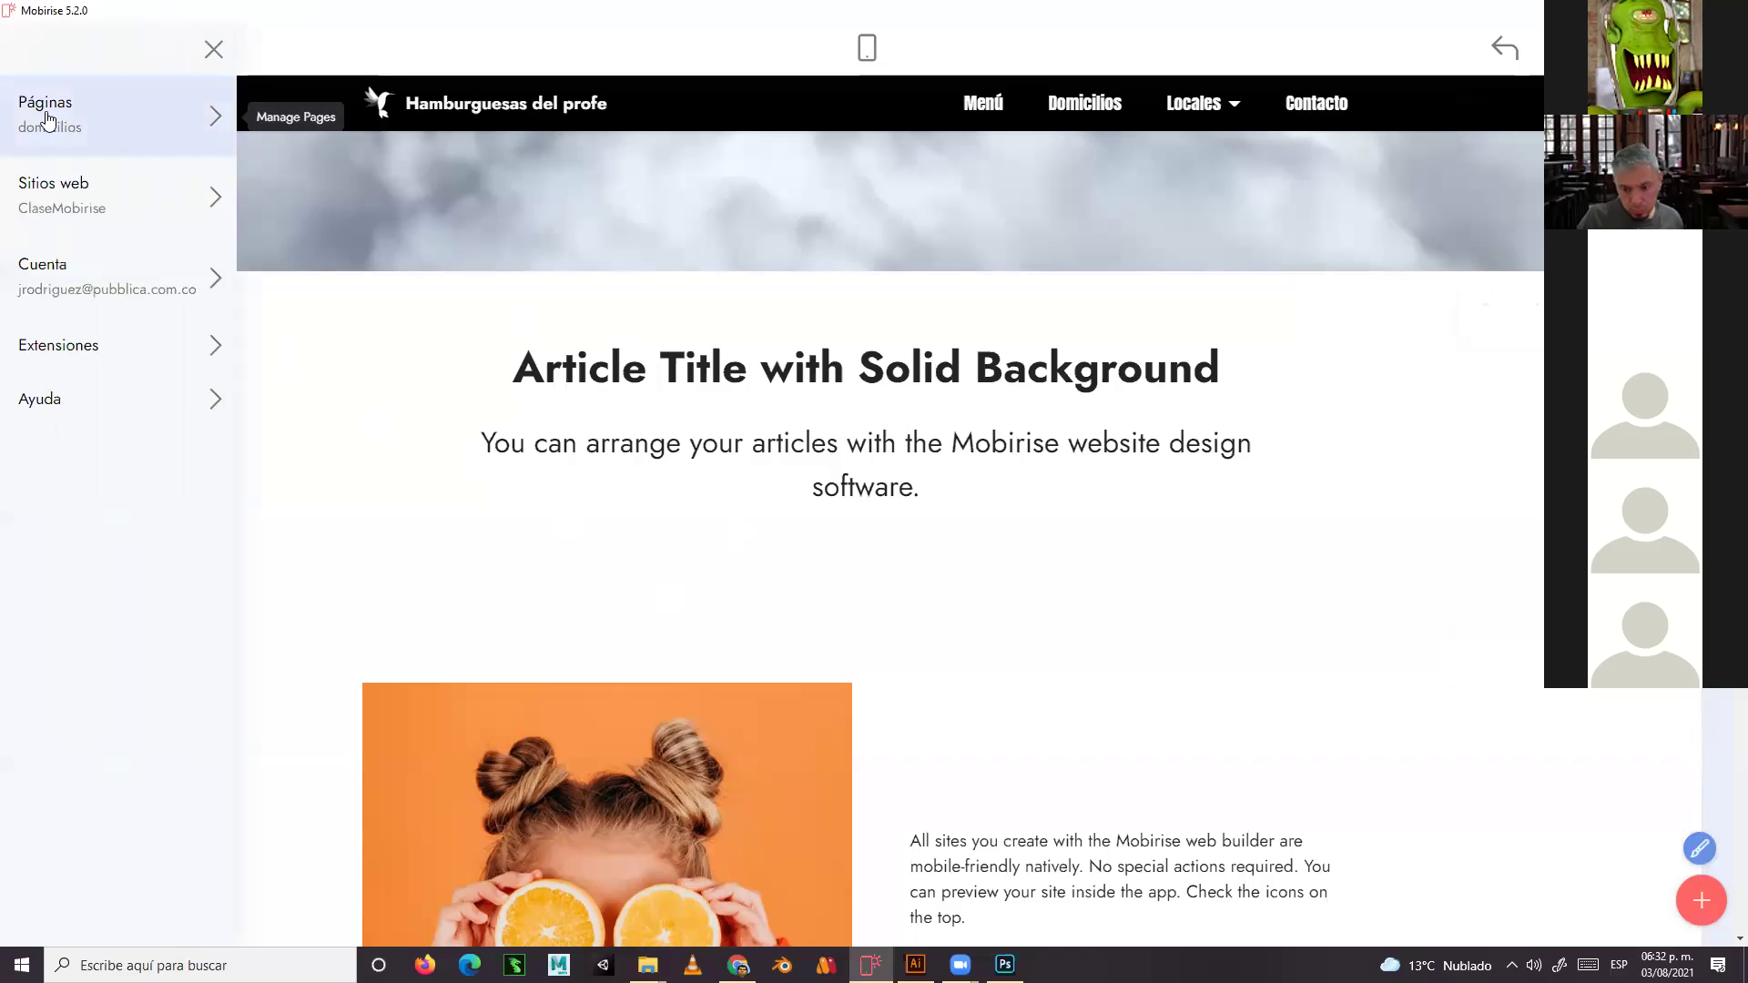
left_click(71, 139)
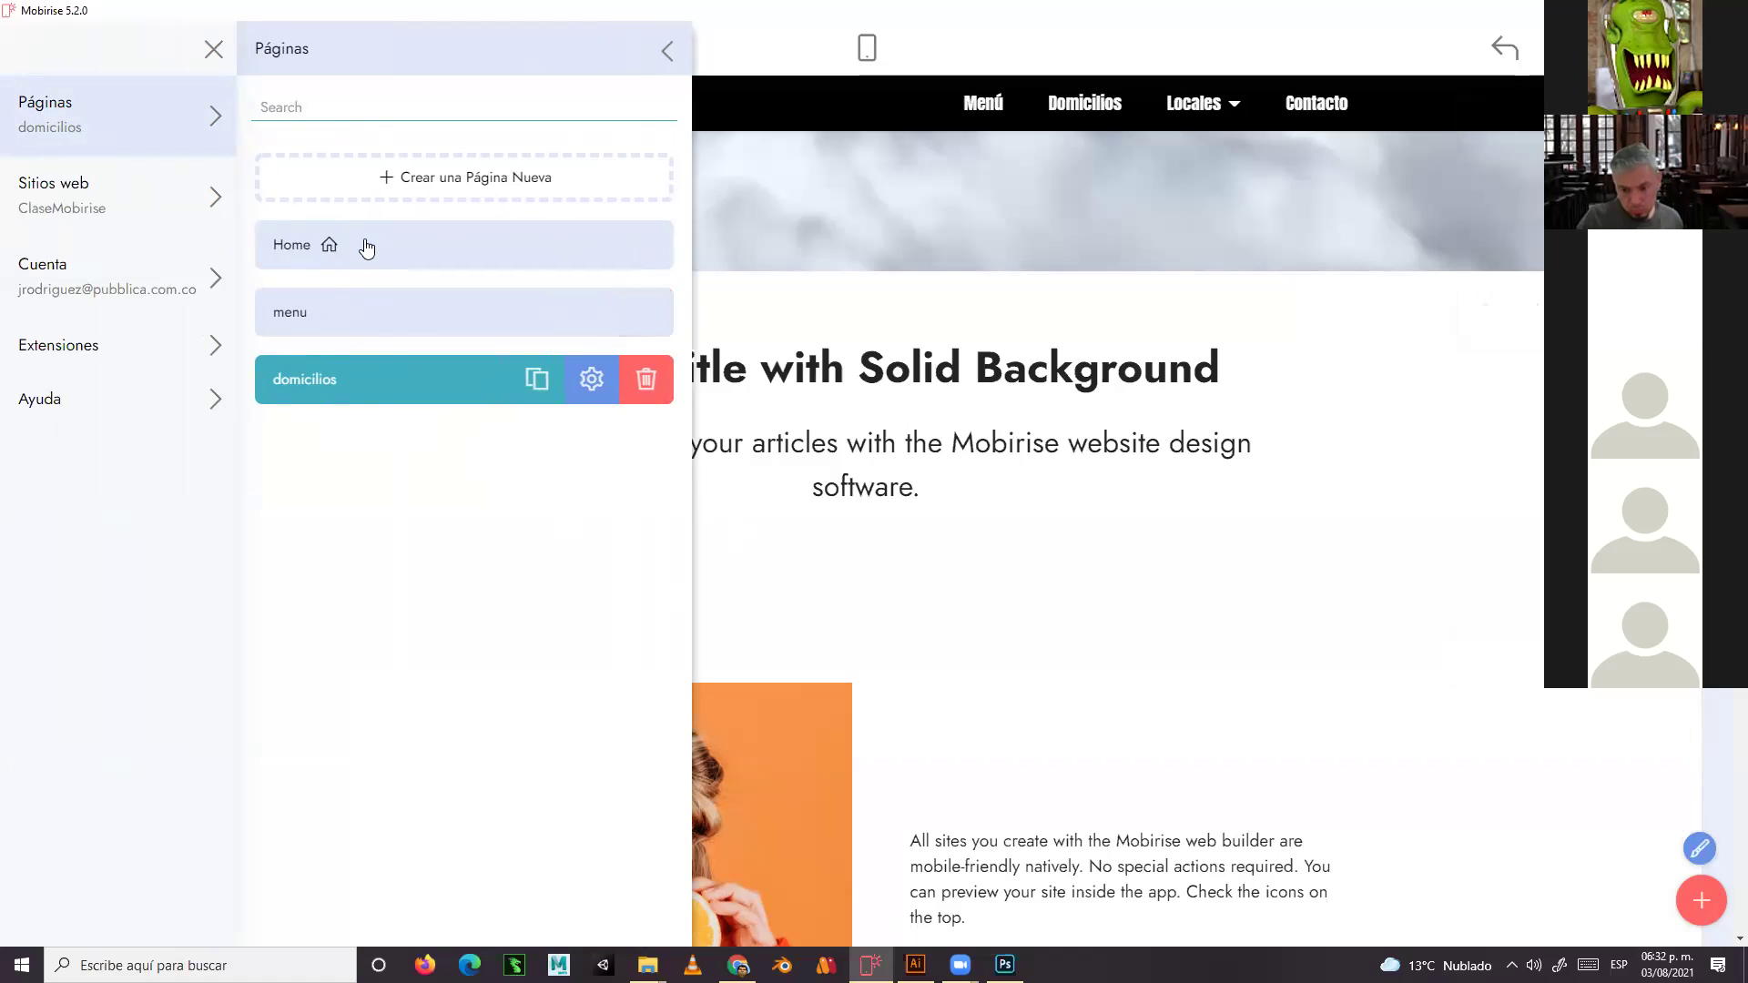
left_click(435, 254)
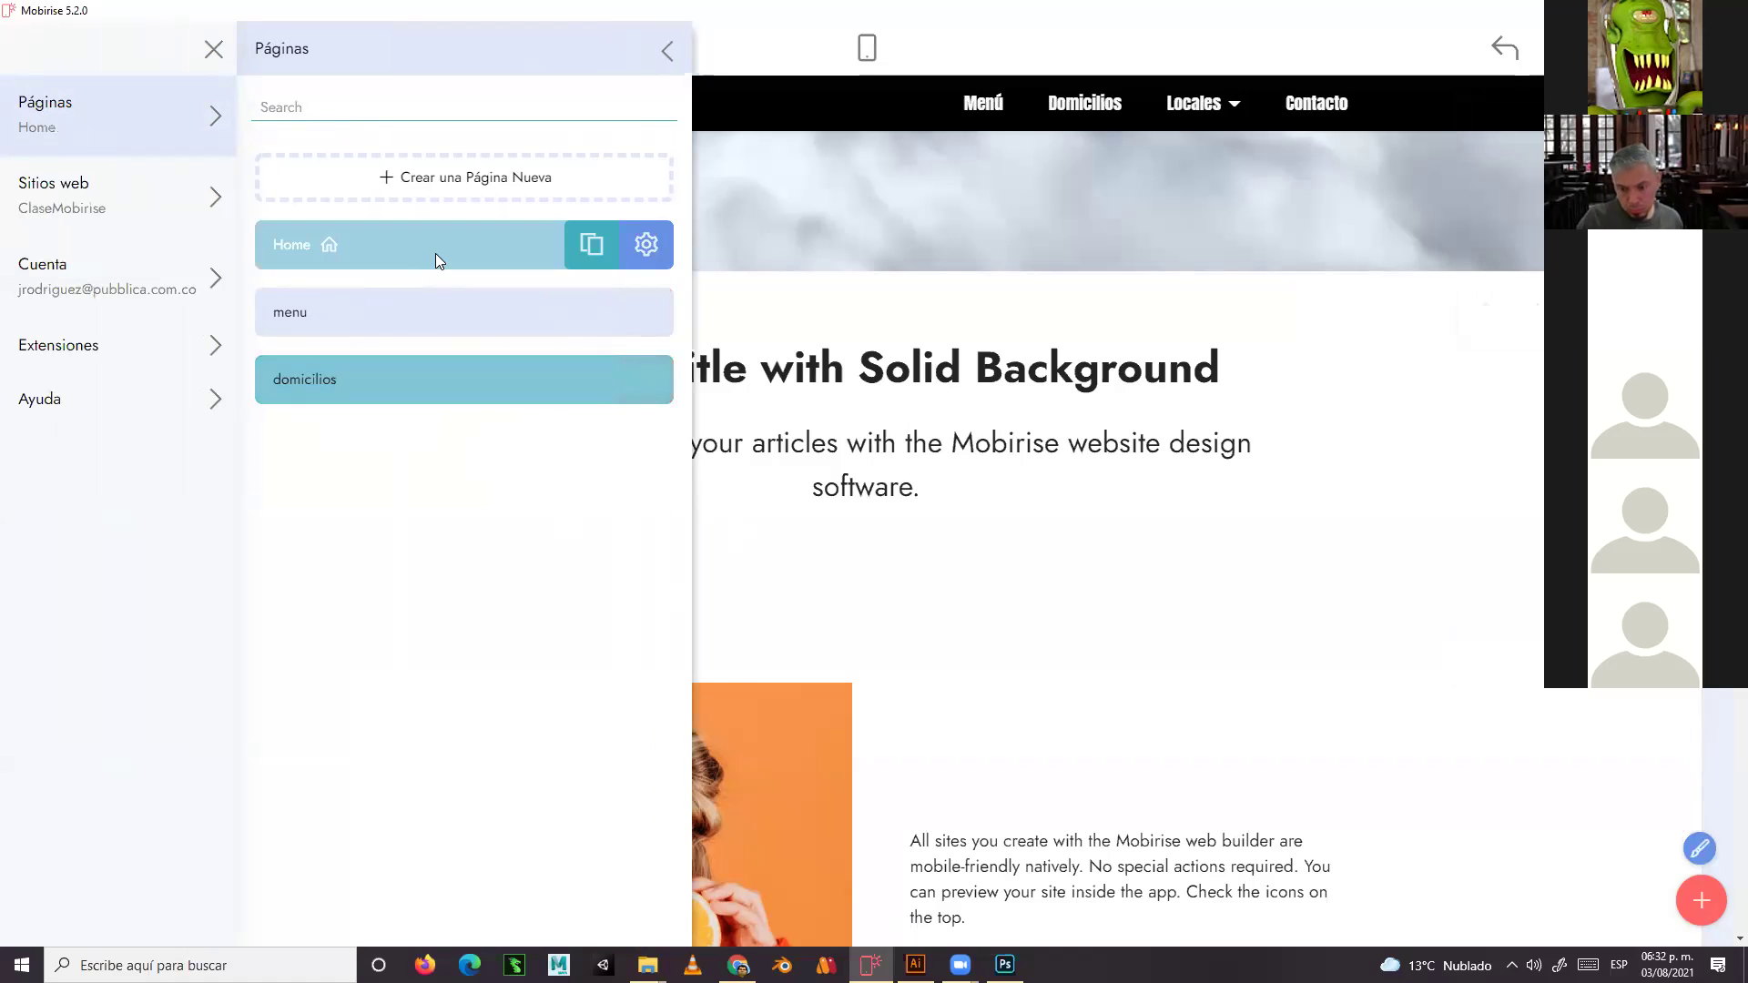
left_click(589, 248)
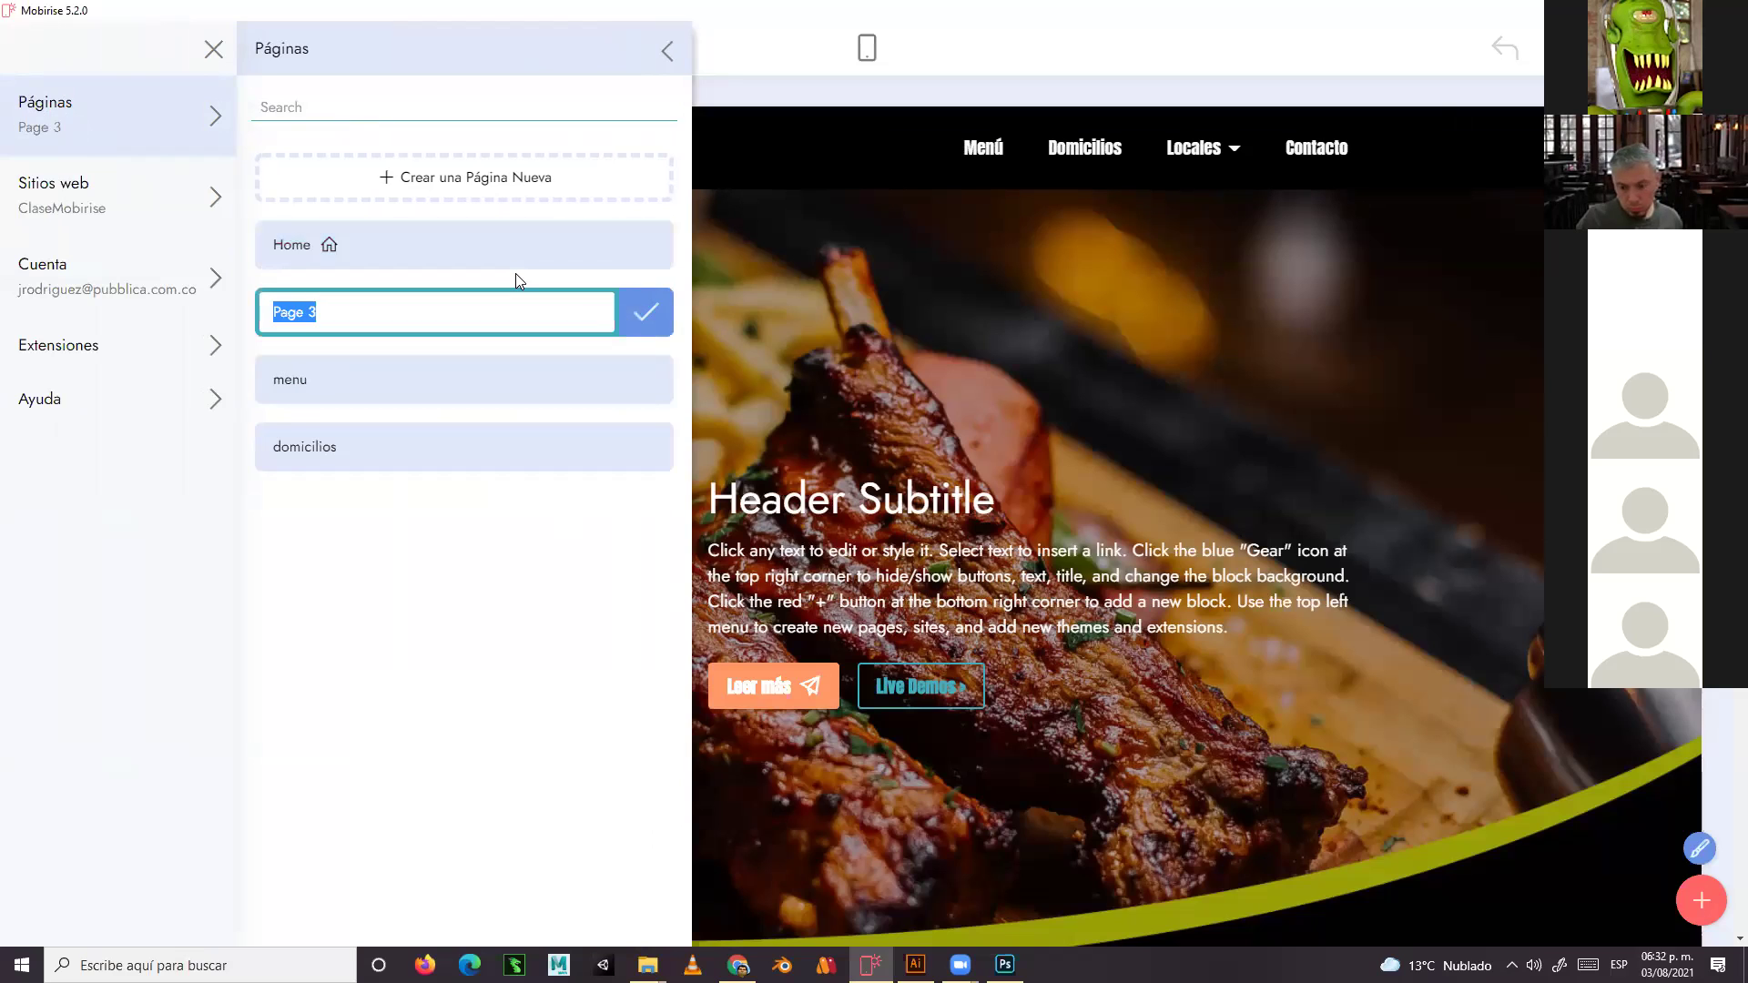
type("otros domi")
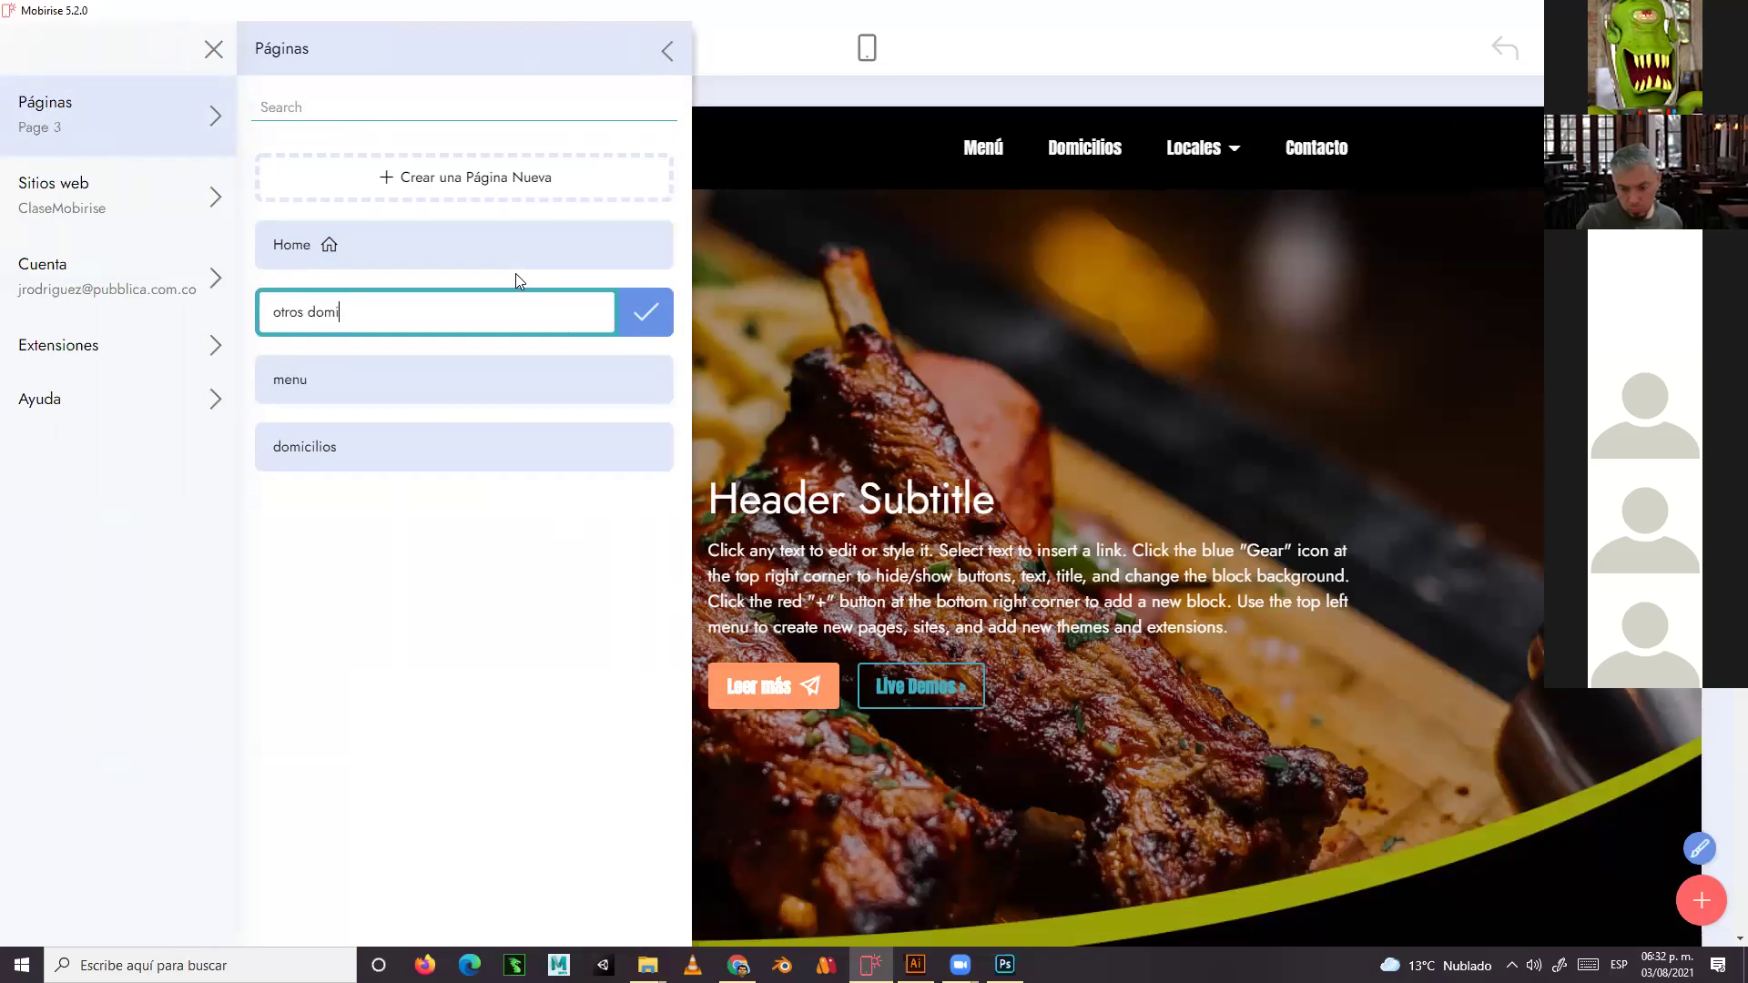
type("cilios")
left_click(424, 596)
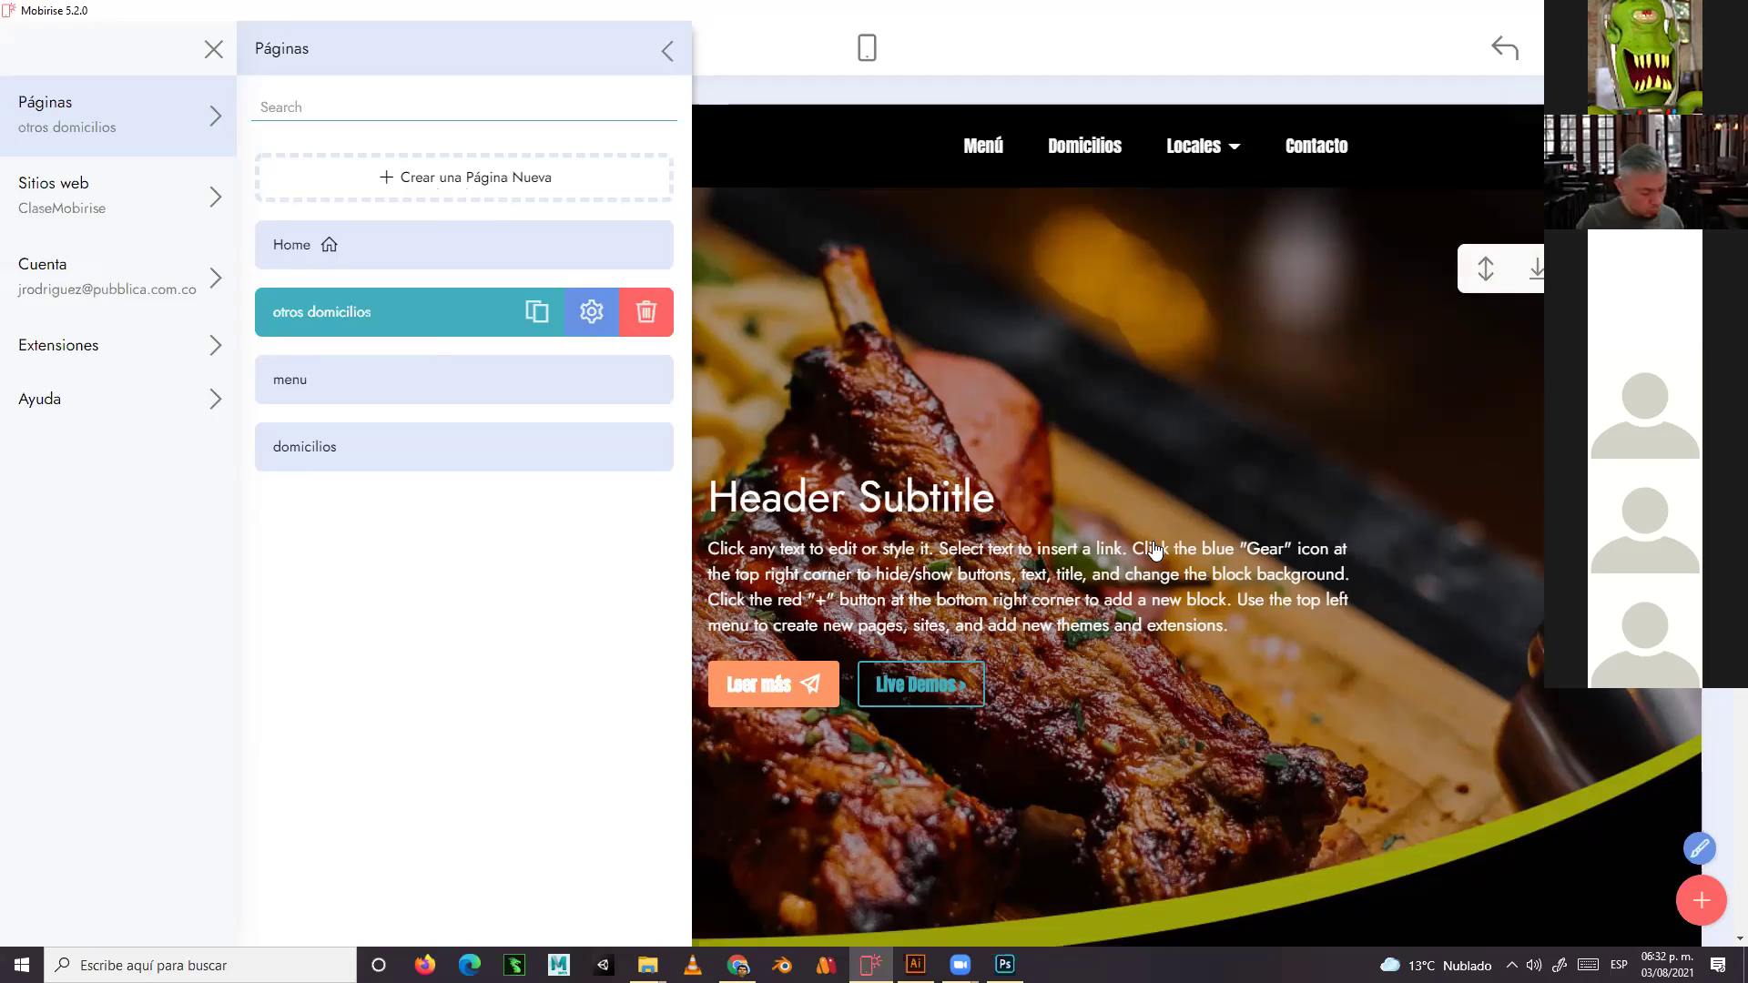
scroll(1149, 482, "down", 15)
scroll(1136, 608, "up", 15)
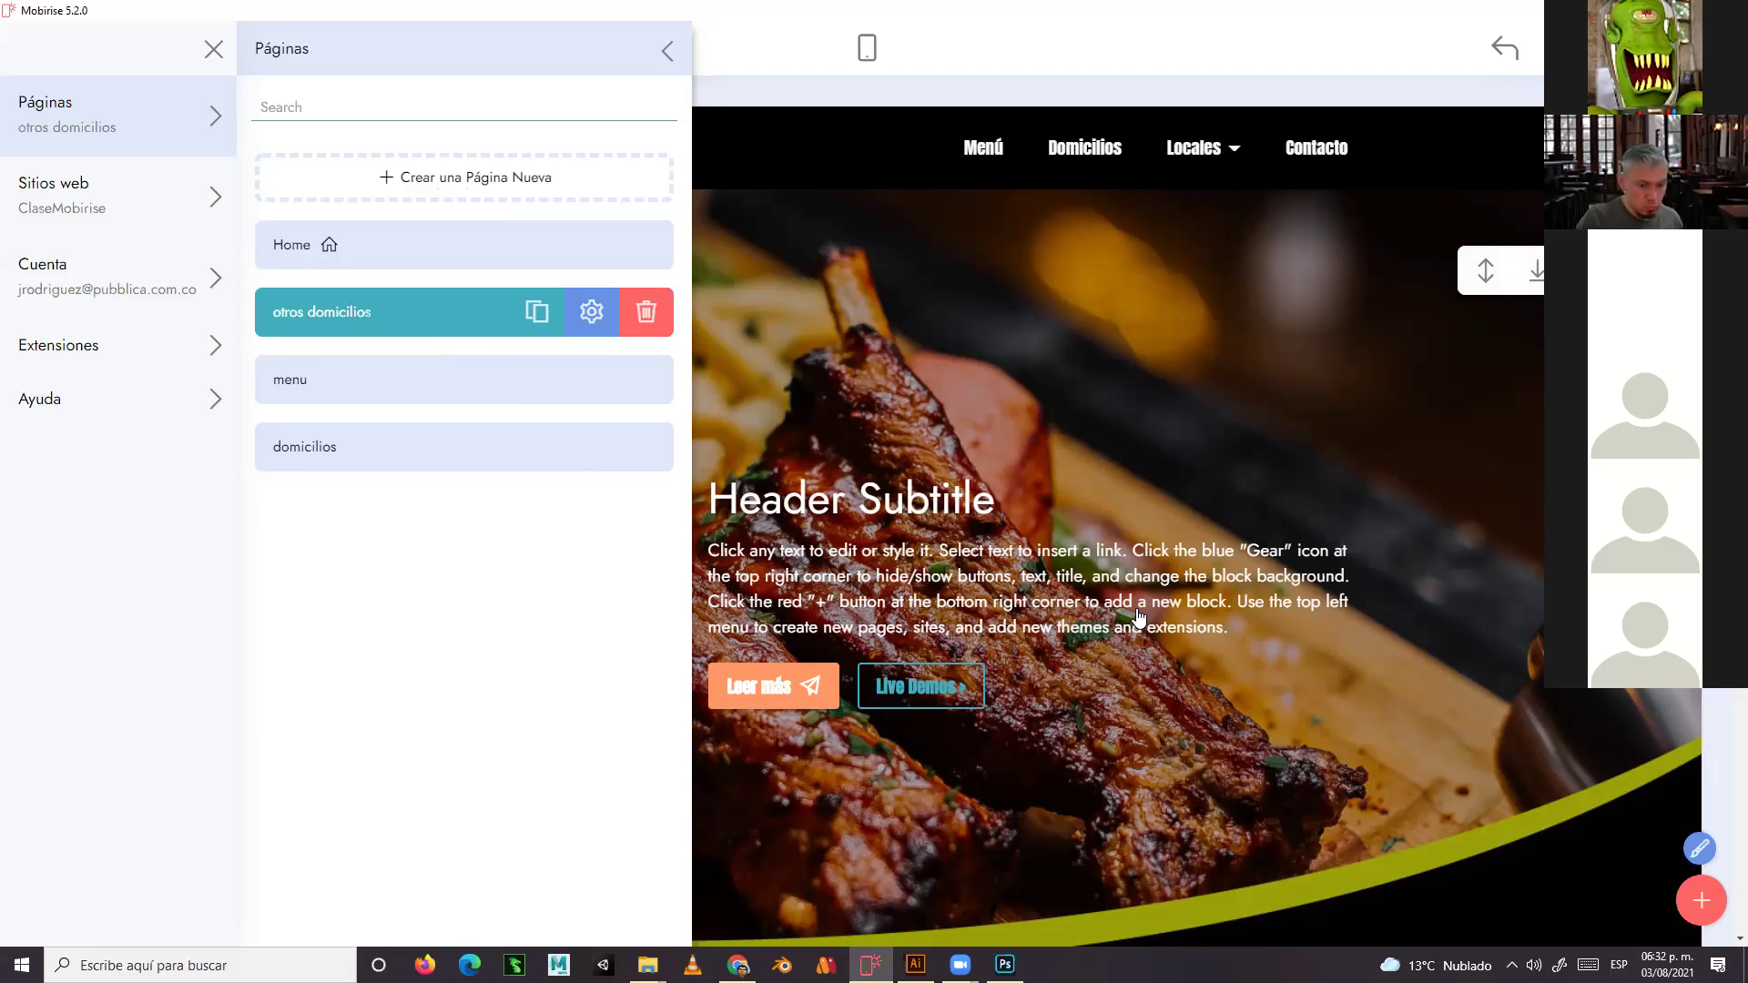
Create a new page named "sdfgjhk" and check its page settings
left_click(494, 177)
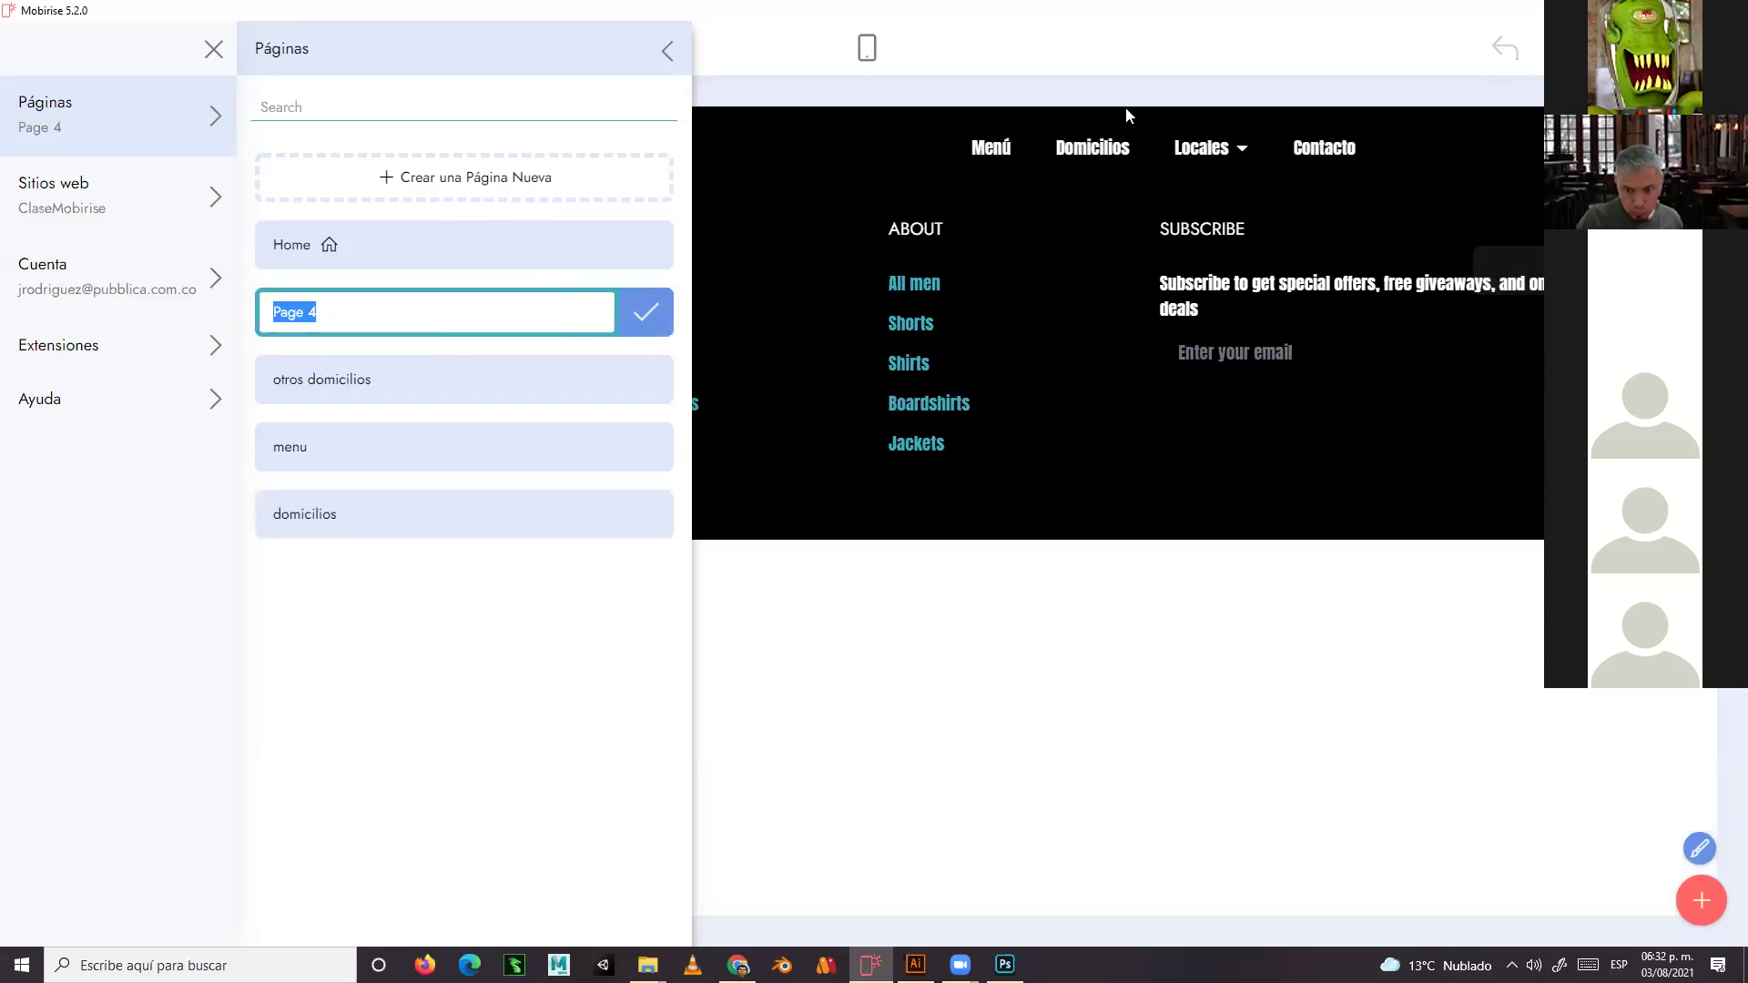
type("sdfgjhk")
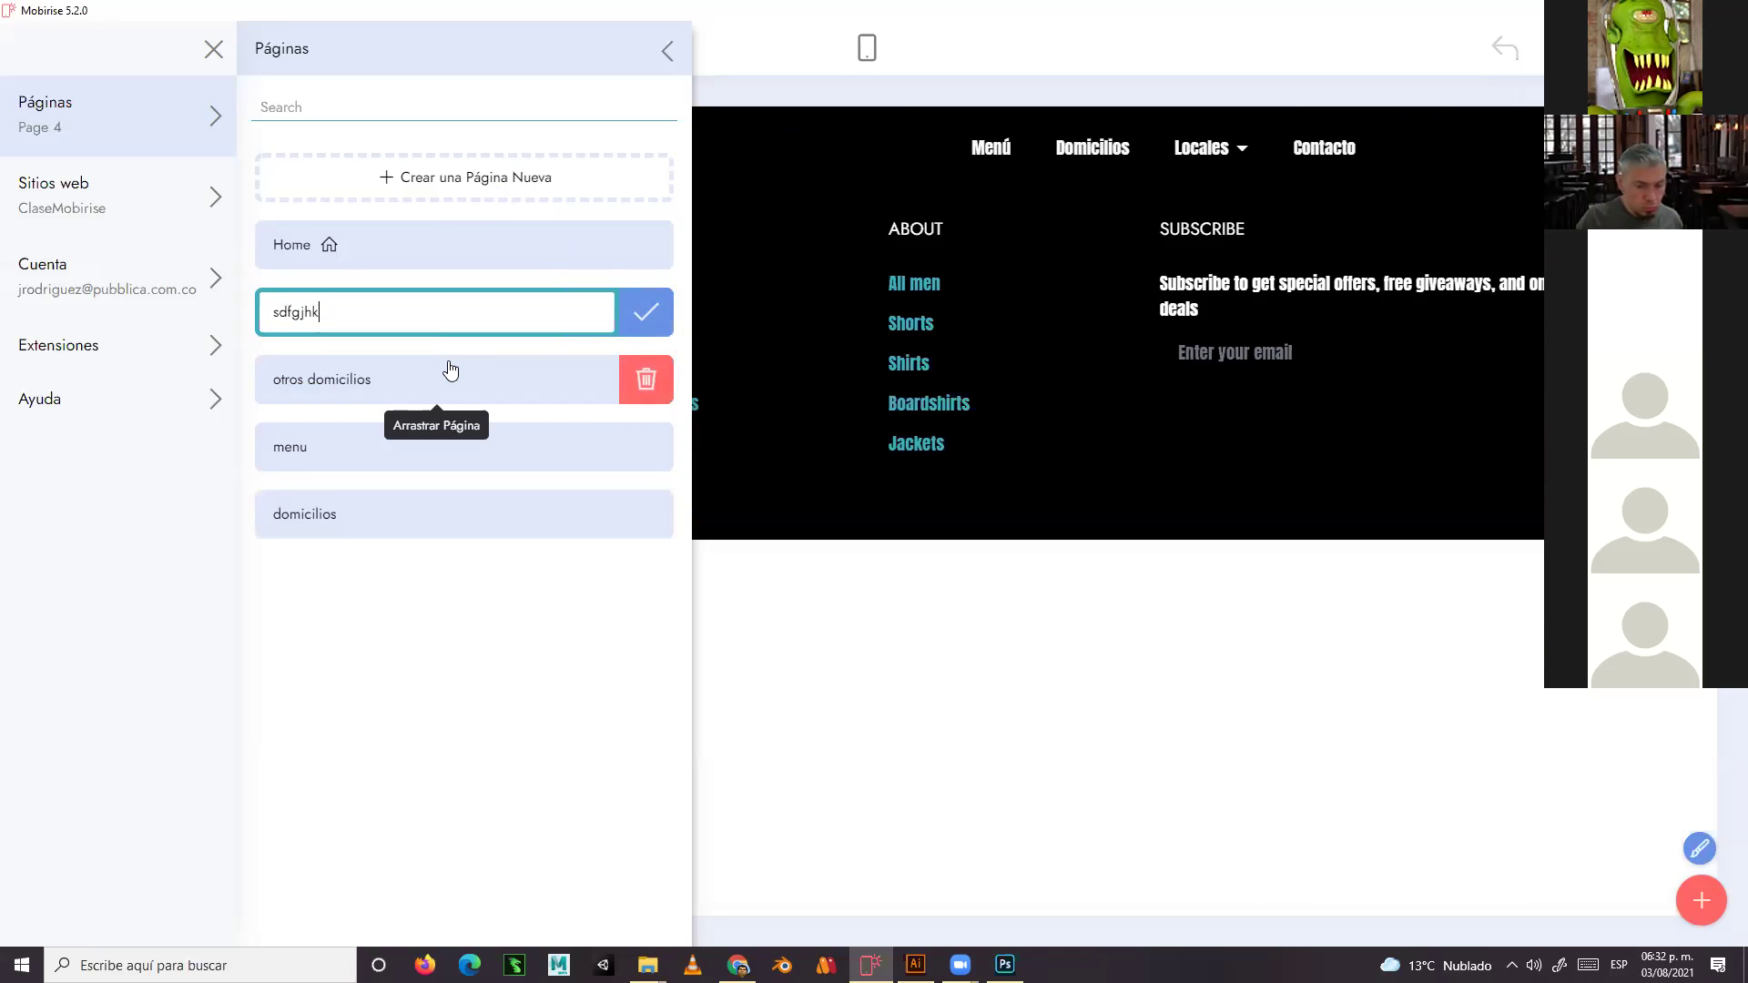
left_click(646, 314)
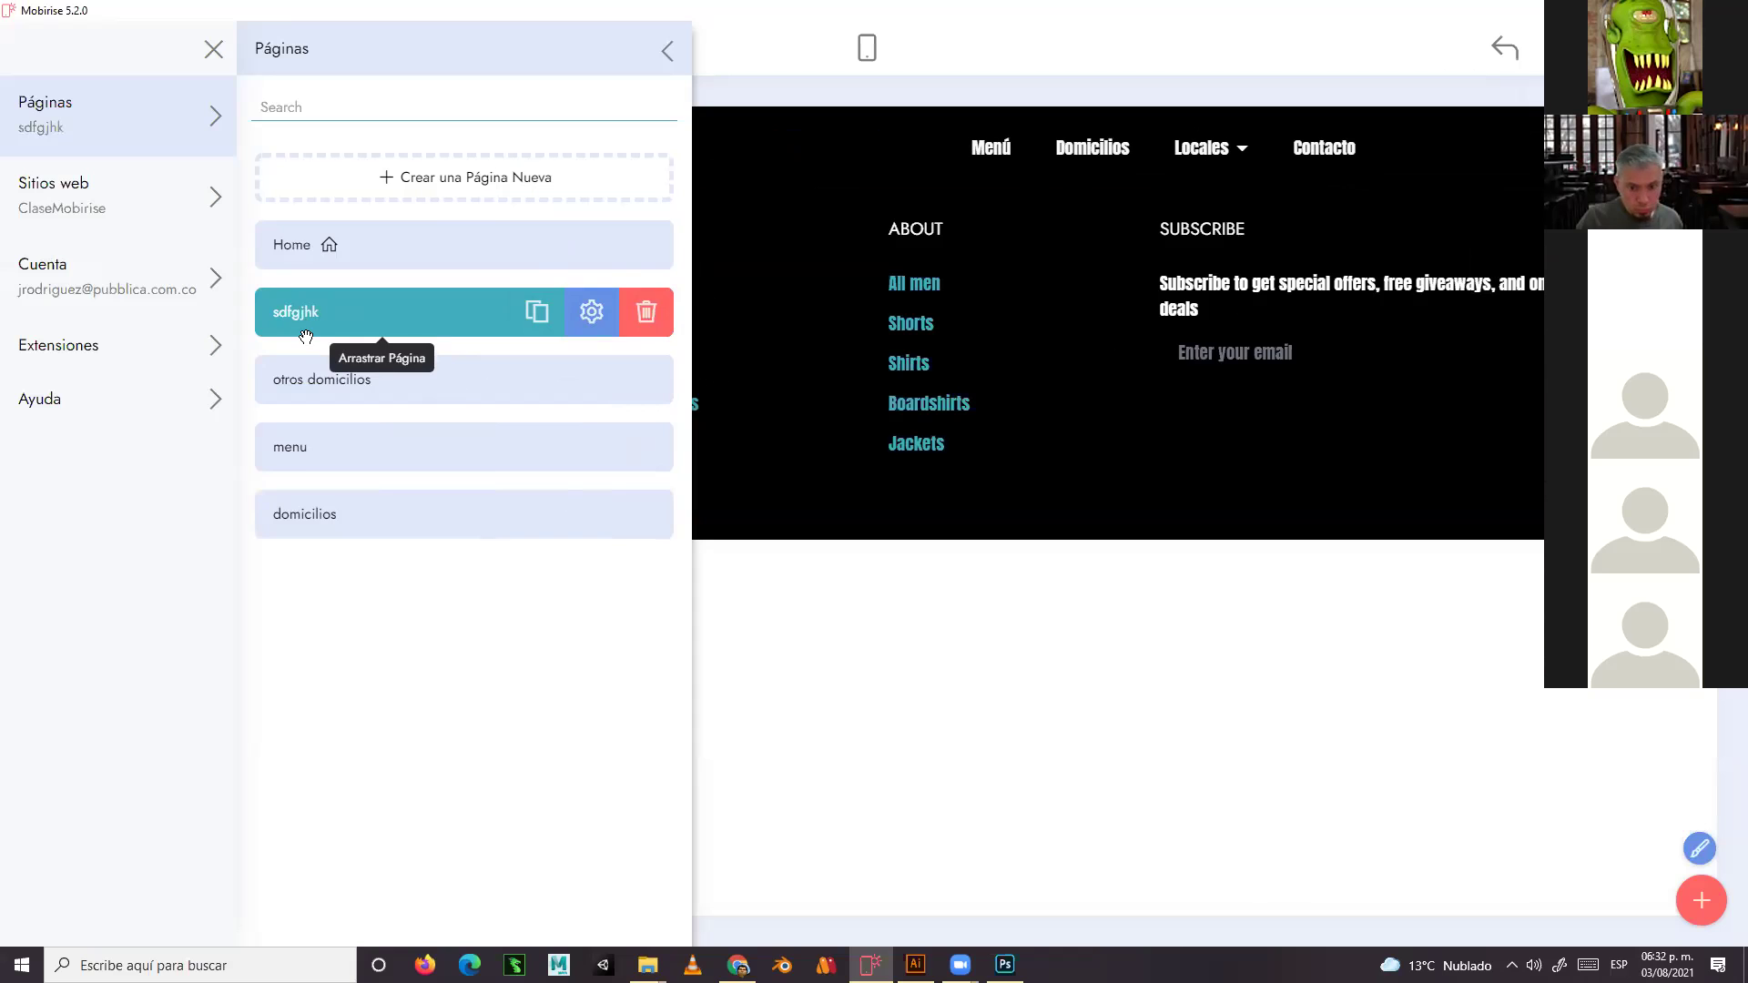
left_click(591, 314)
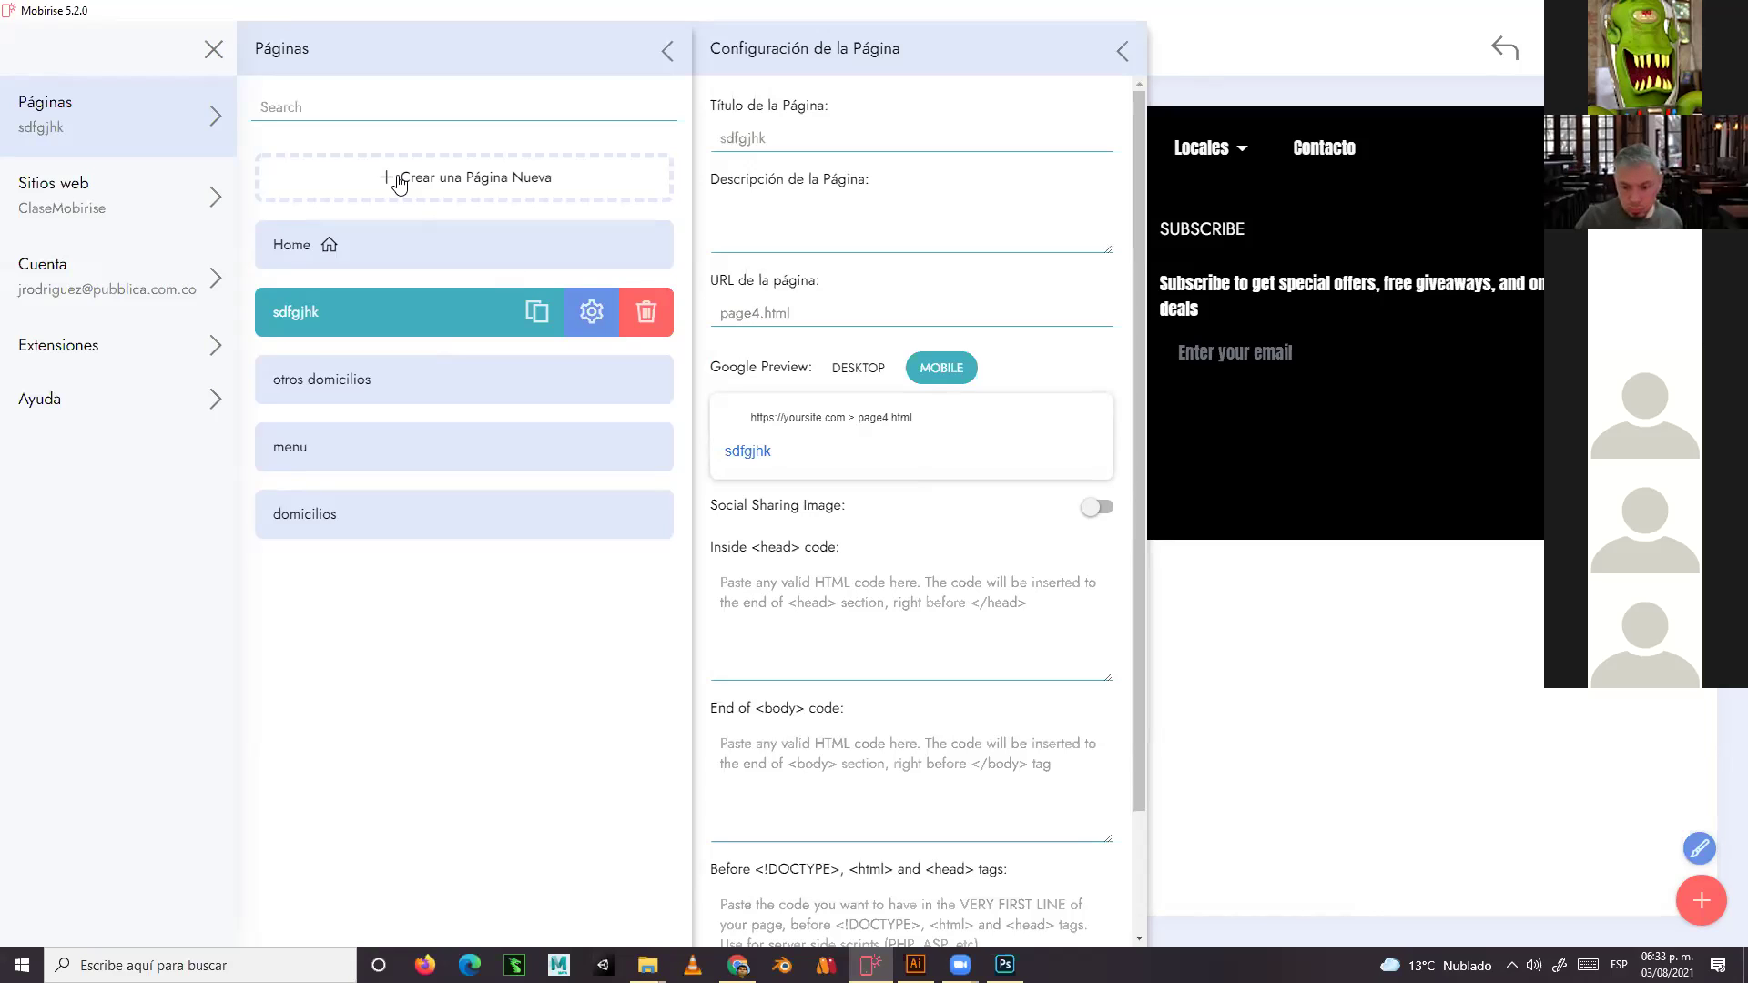
left_click(210, 50)
left_click(211, 51)
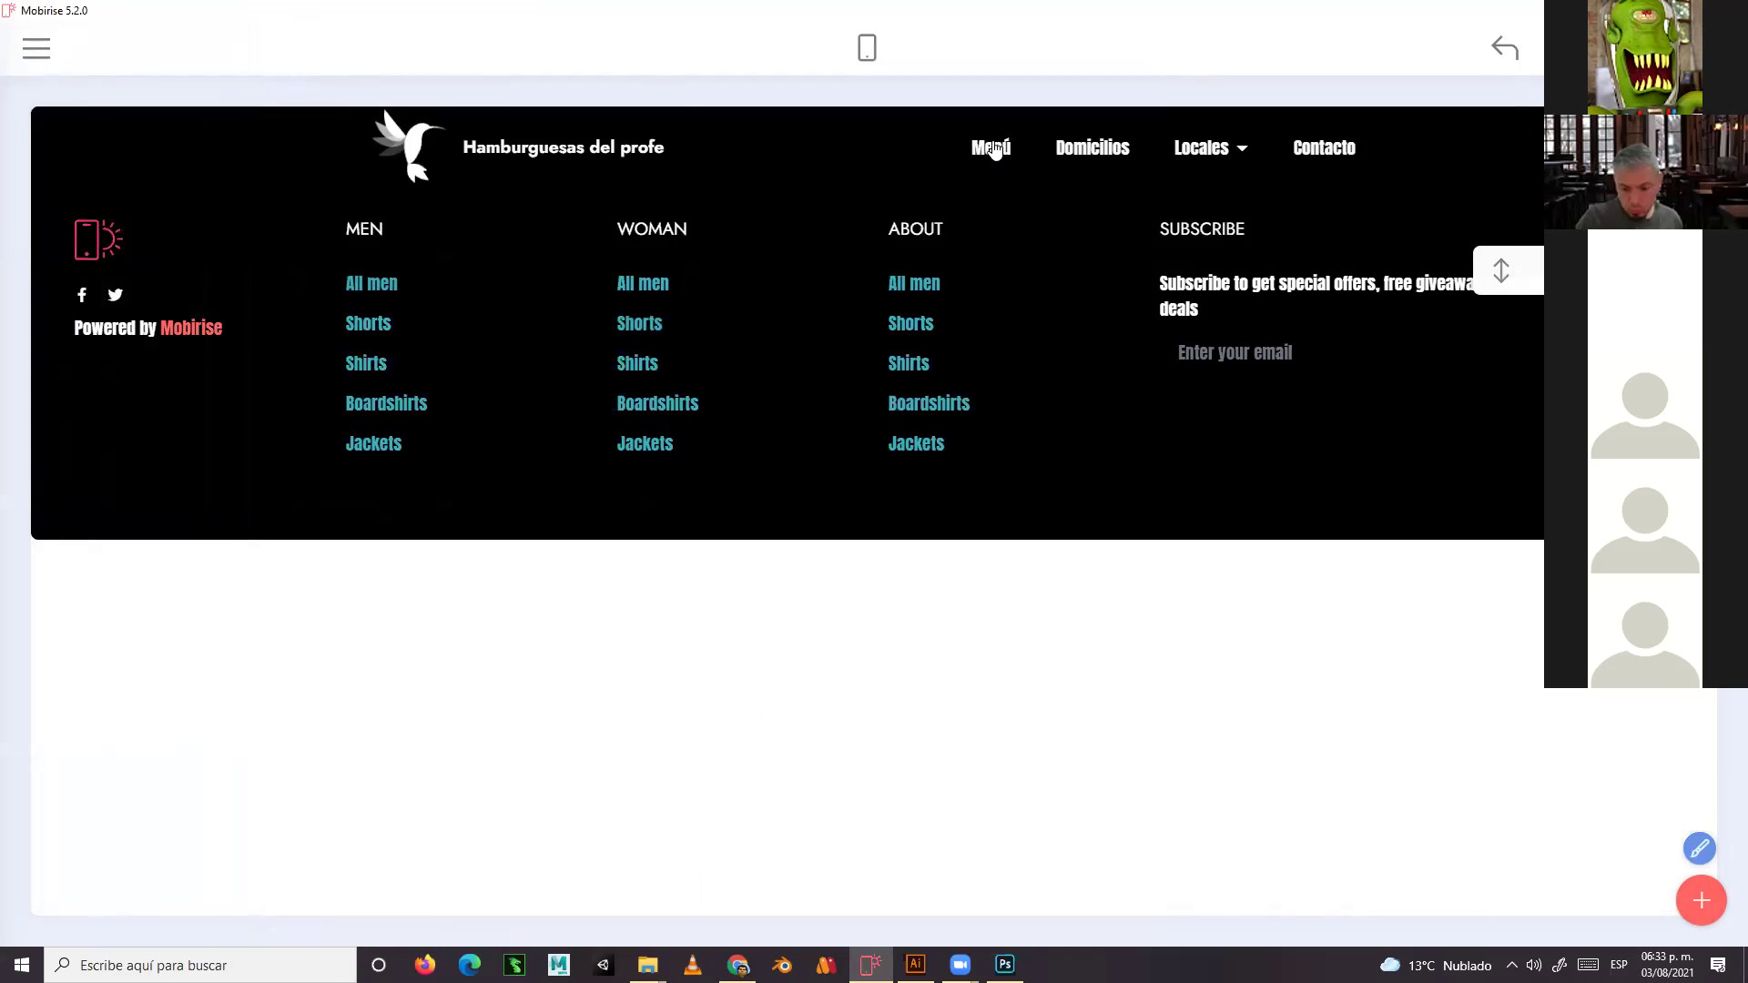
Add the "Article Title with Solid Background" content block between the page's header and footer
left_click(1697, 906)
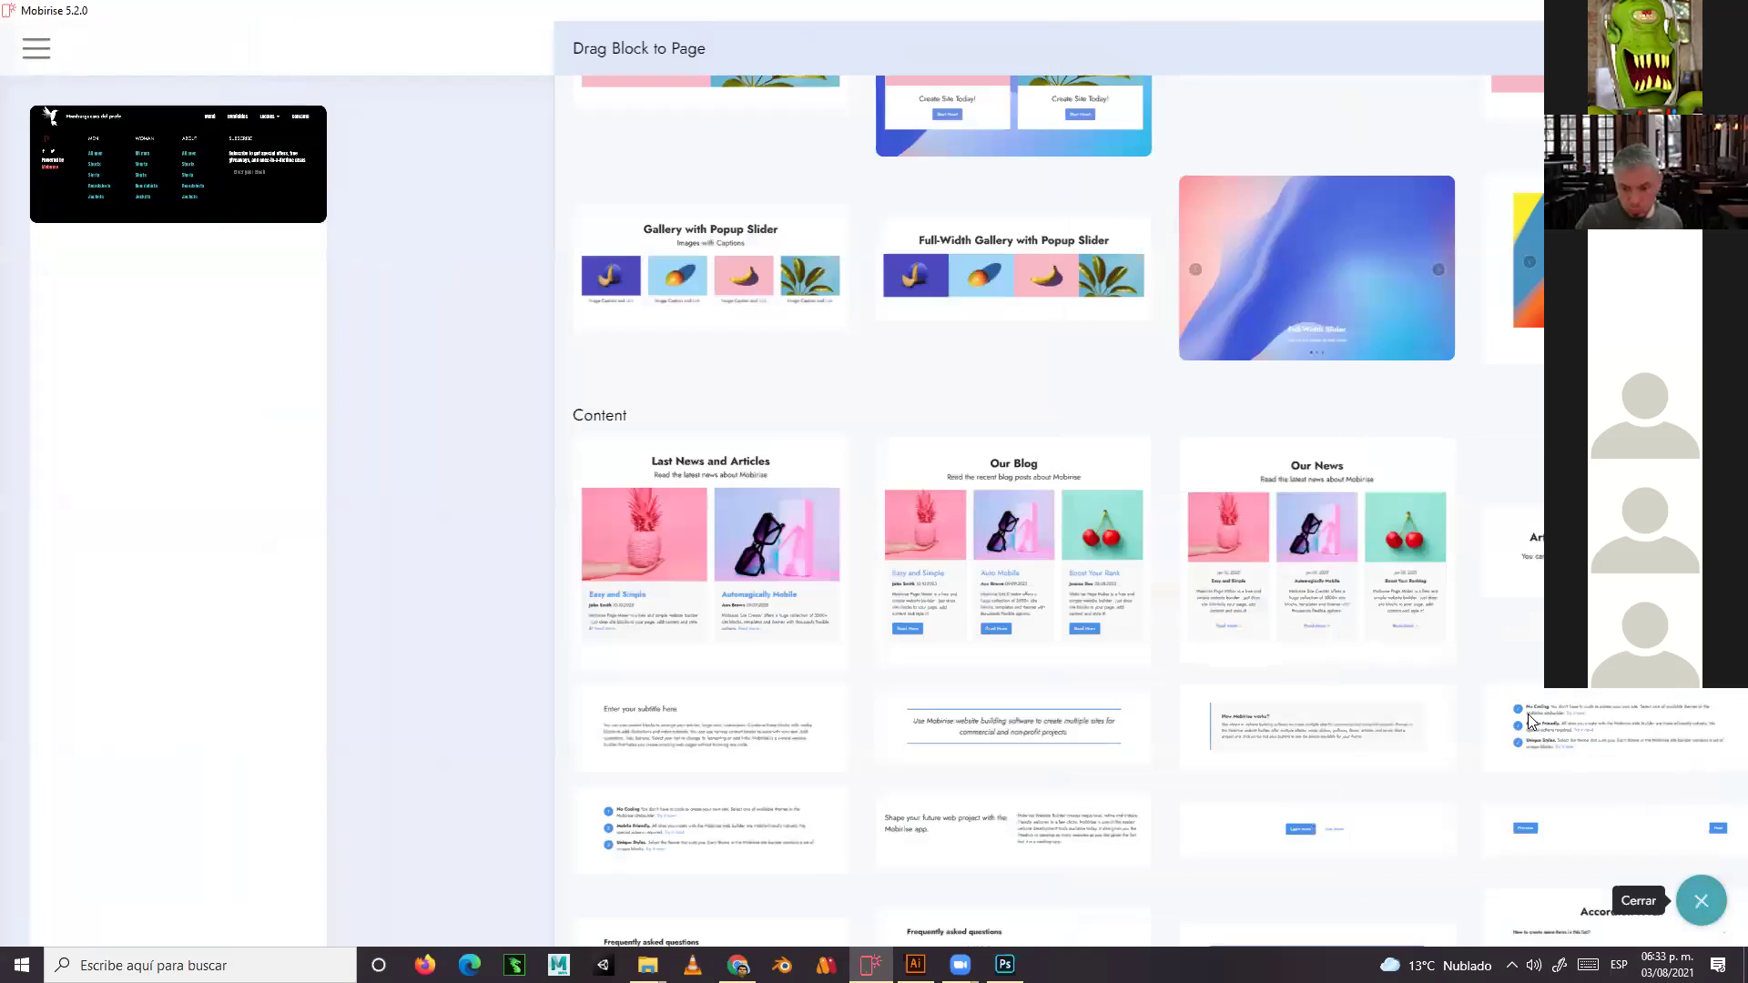
left_click_drag(1366, 552, 235, 125)
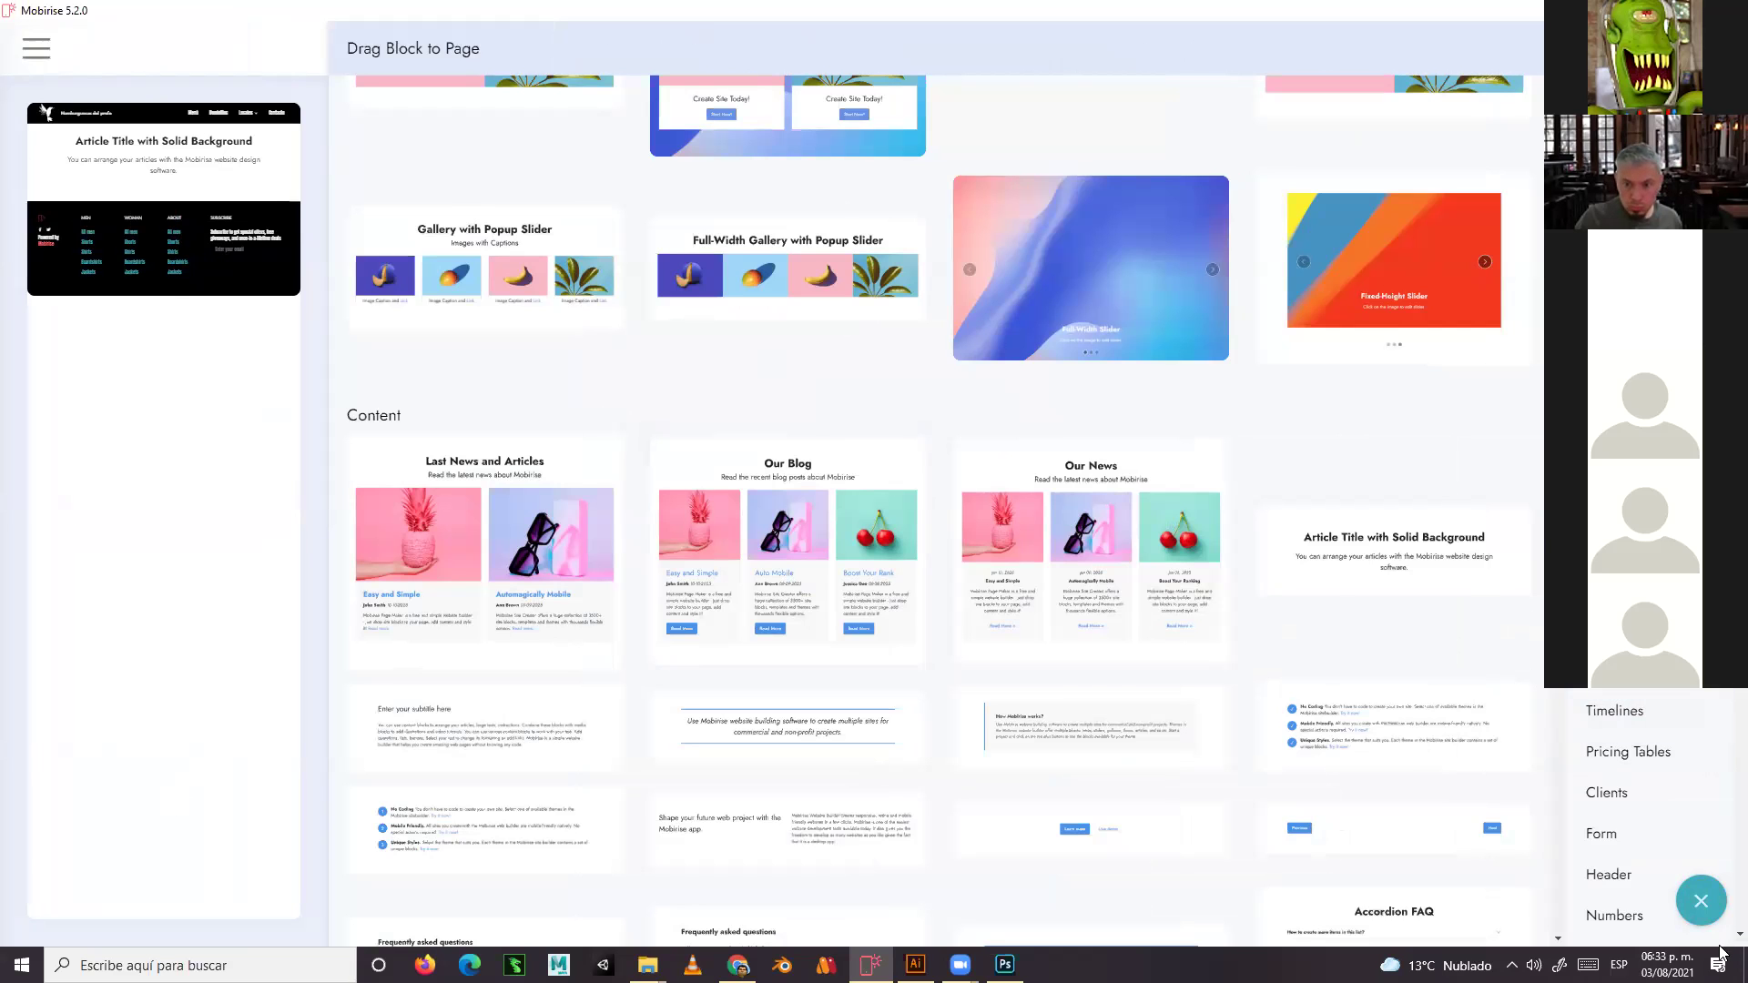
left_click(1700, 902)
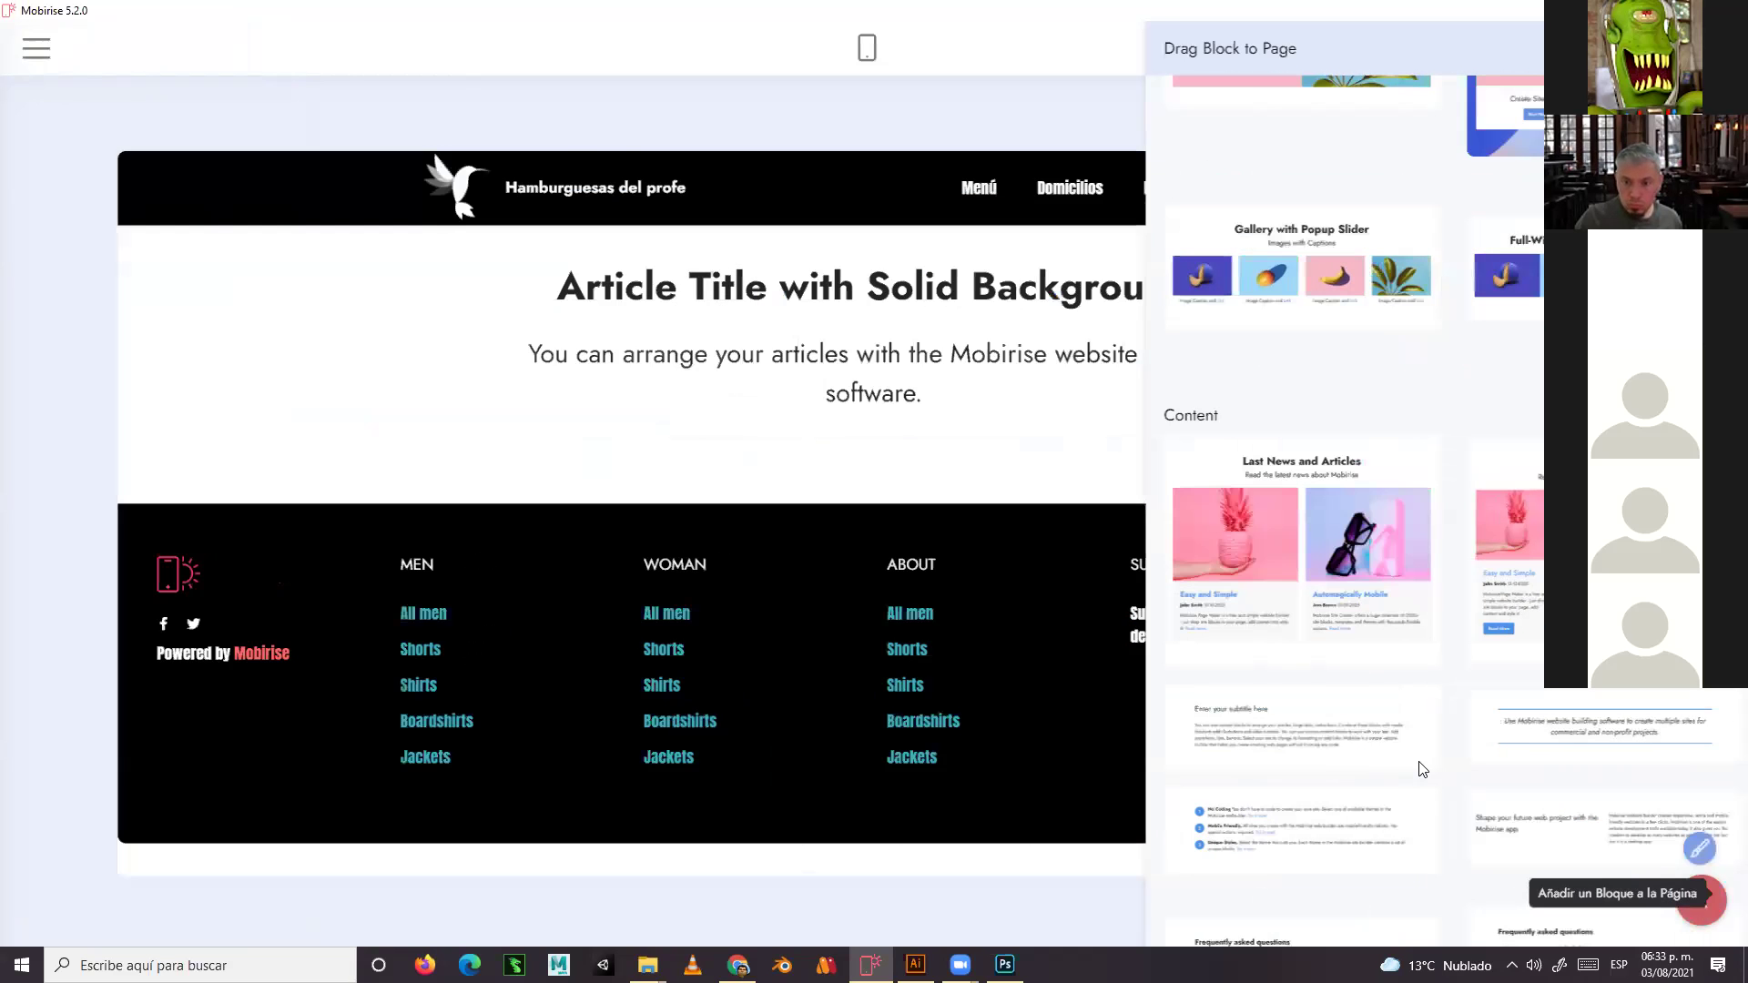
left_click(1150, 774)
Return to Photoshop and extend the path along the back cushion's upper edge to the far corner pocket
key("alt+Tab")
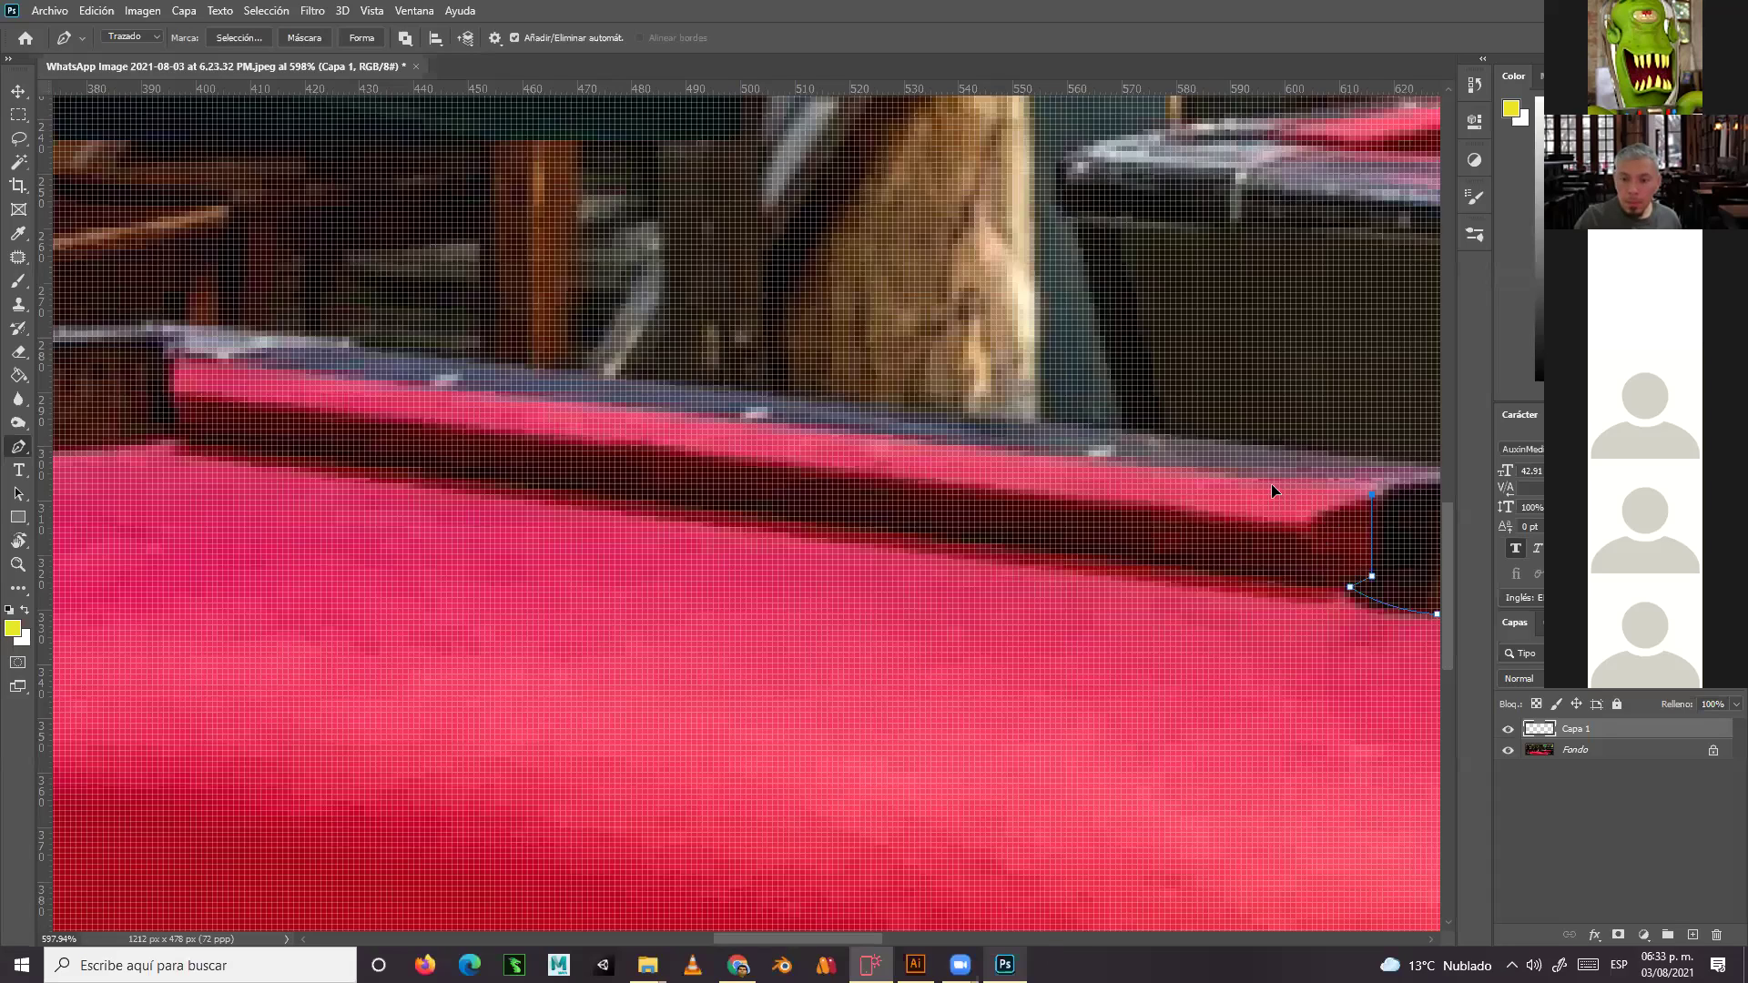
left_click(1230, 477)
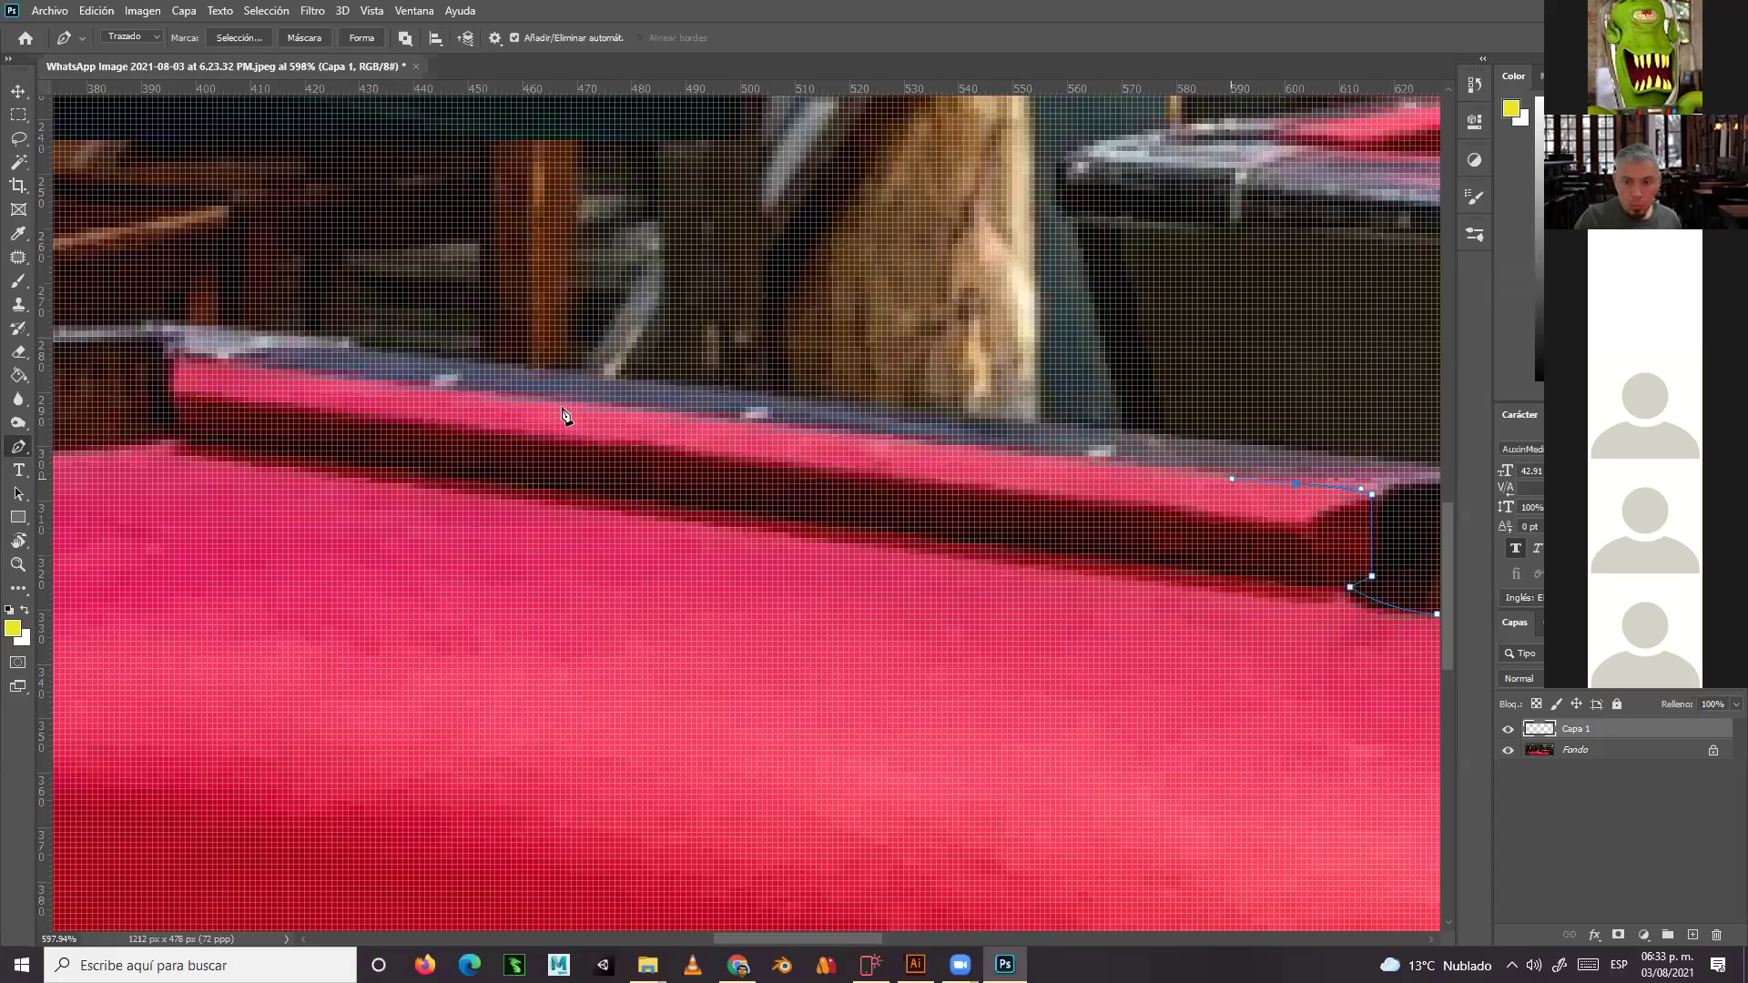
scroll(564, 416, "left", 5)
left_click(674, 422)
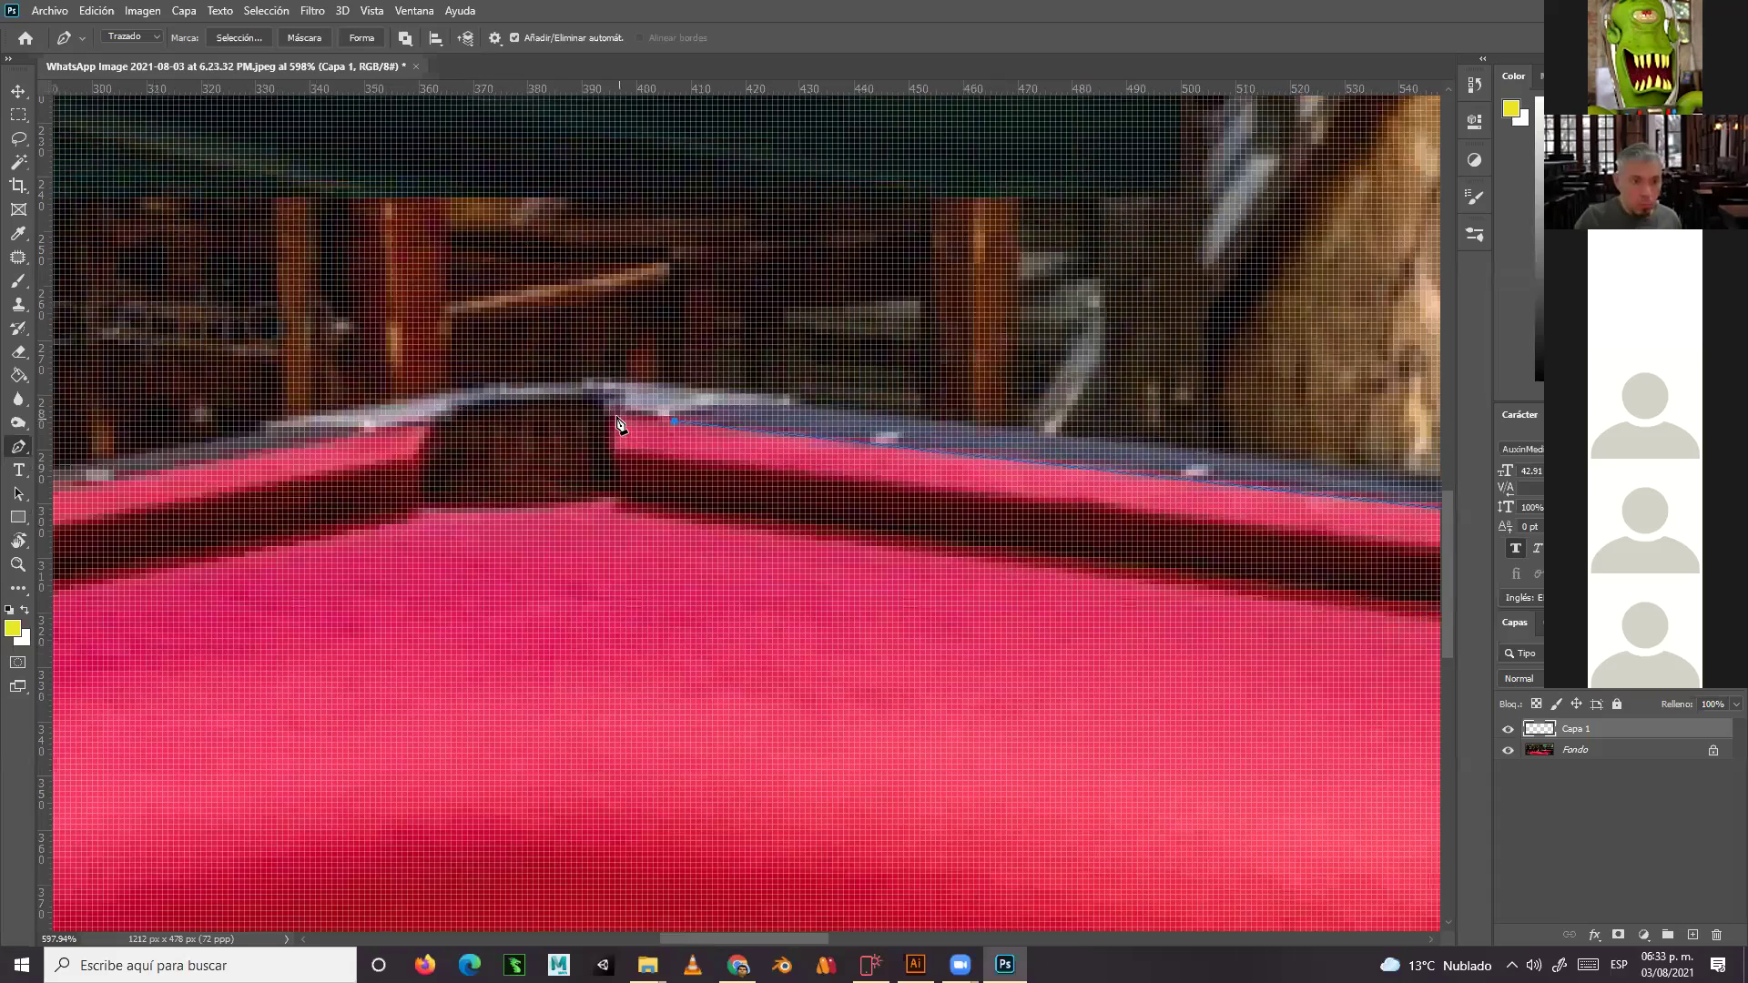
left_click(614, 415)
Trace the path around the far corner pocket's opening to the start of the left red cushion
left_click(609, 448)
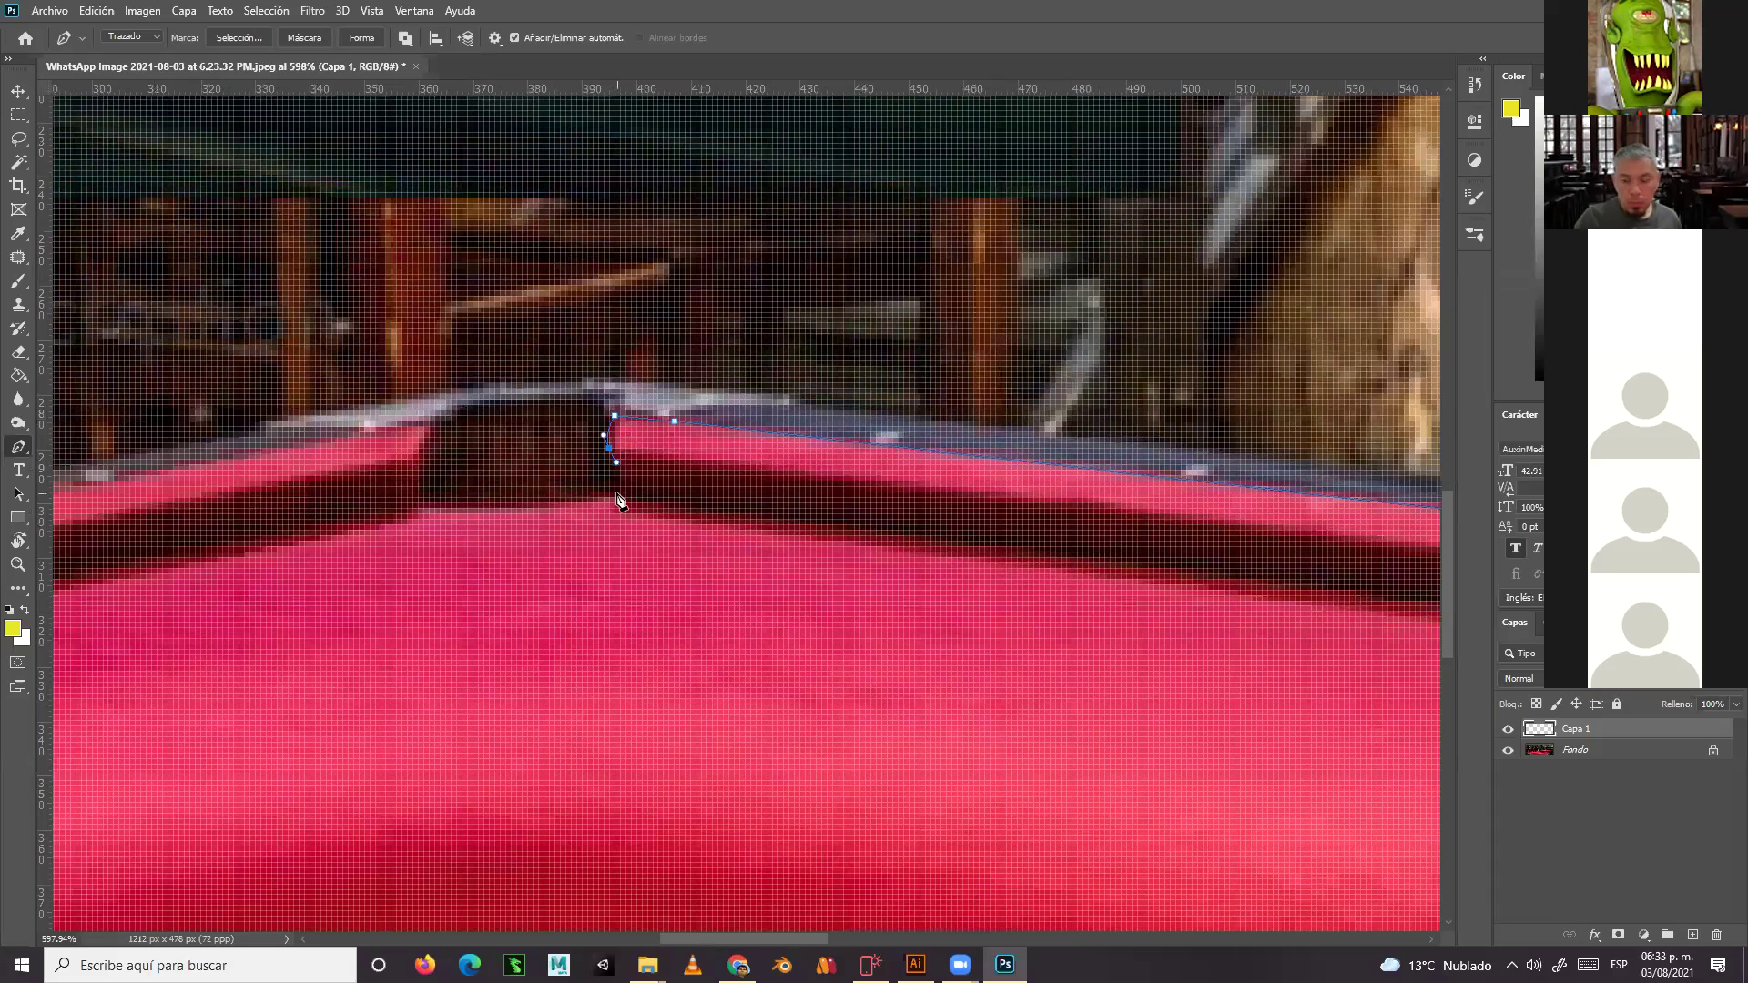
left_click(615, 492)
scroll(615, 496, "left", 1)
scroll(702, 507, "left", 1)
left_click_drag(517, 508, 477, 512)
left_click(586, 510)
left_click_drag(581, 472, 591, 452)
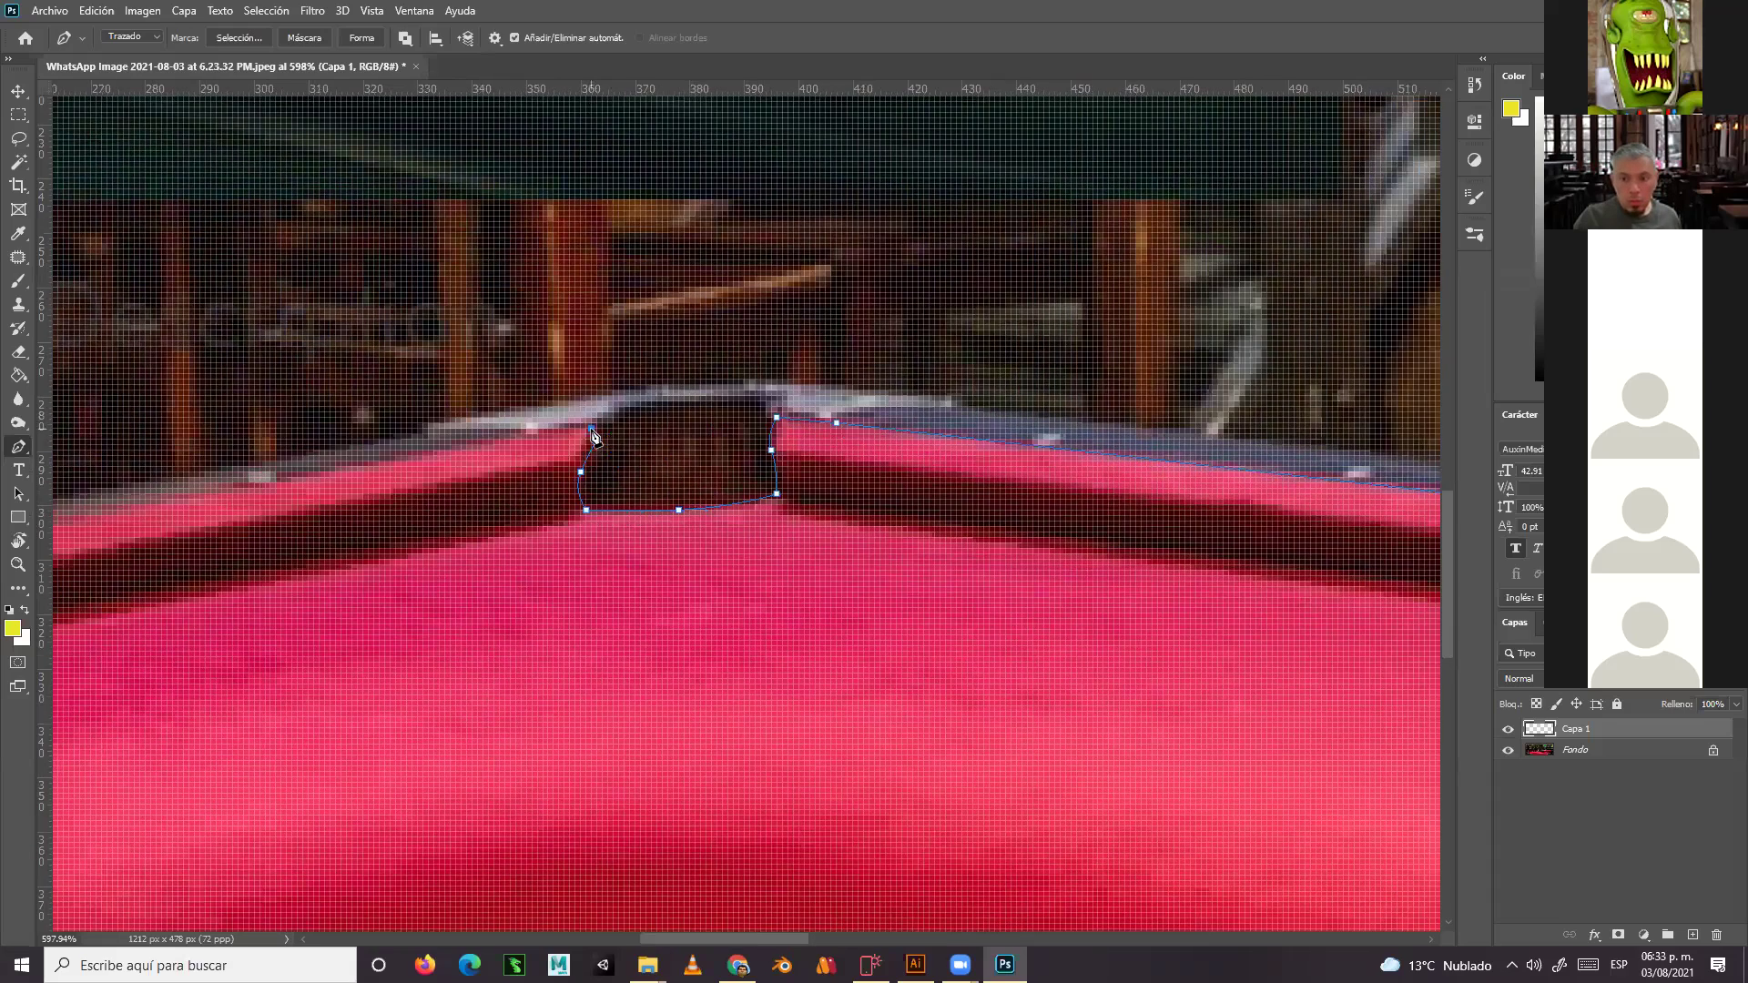
Run the path along the left cushion's upper edge to the table's left corner pocket
left_click_drag(985, 321, 1108, 328)
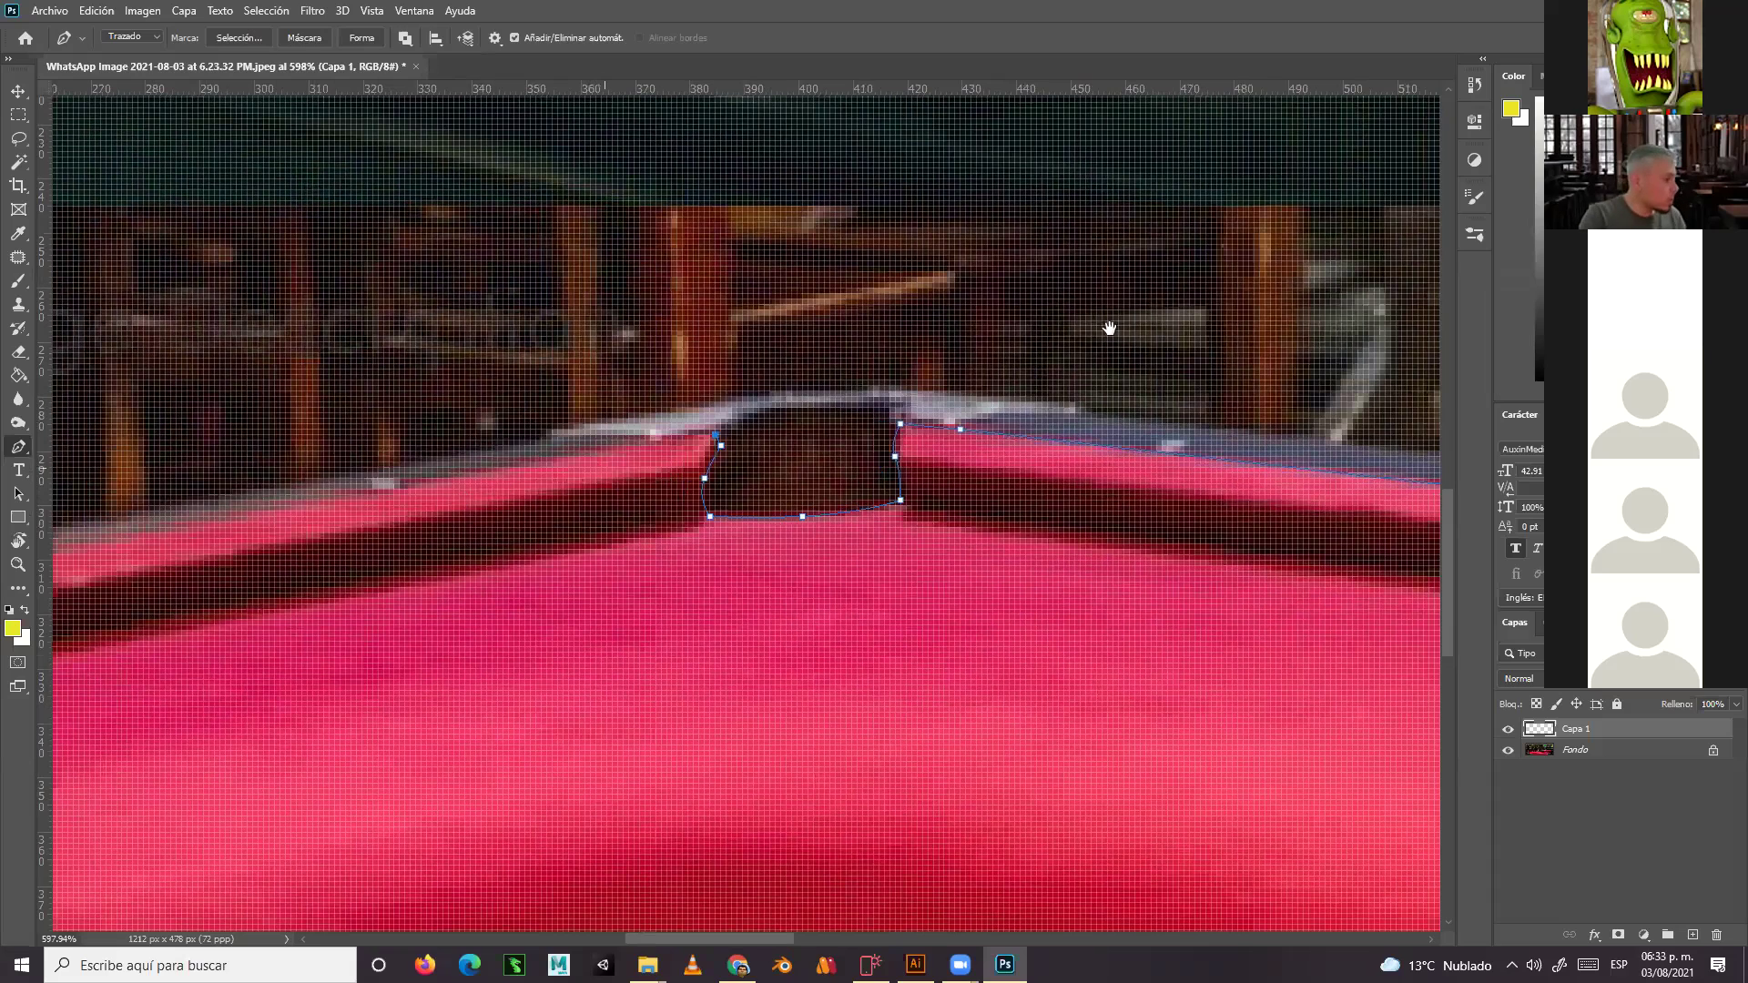
scroll(1156, 418, "left", 10)
scroll(1156, 418, "down", 3)
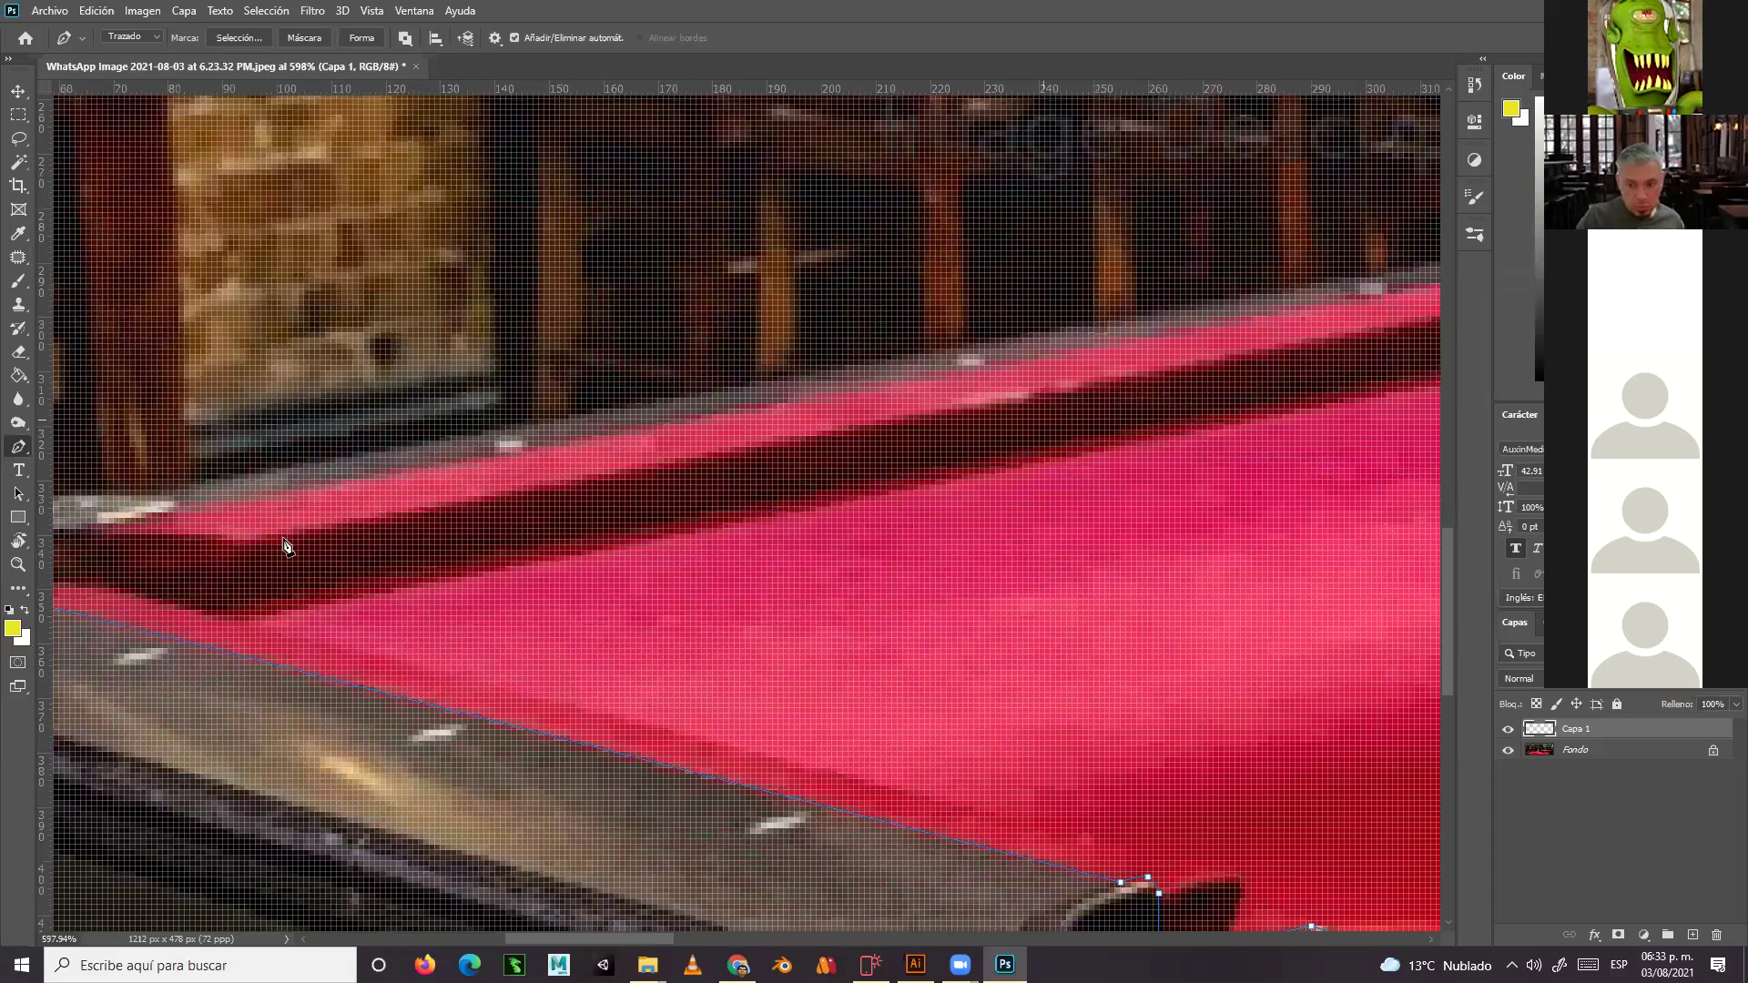
left_click(315, 492)
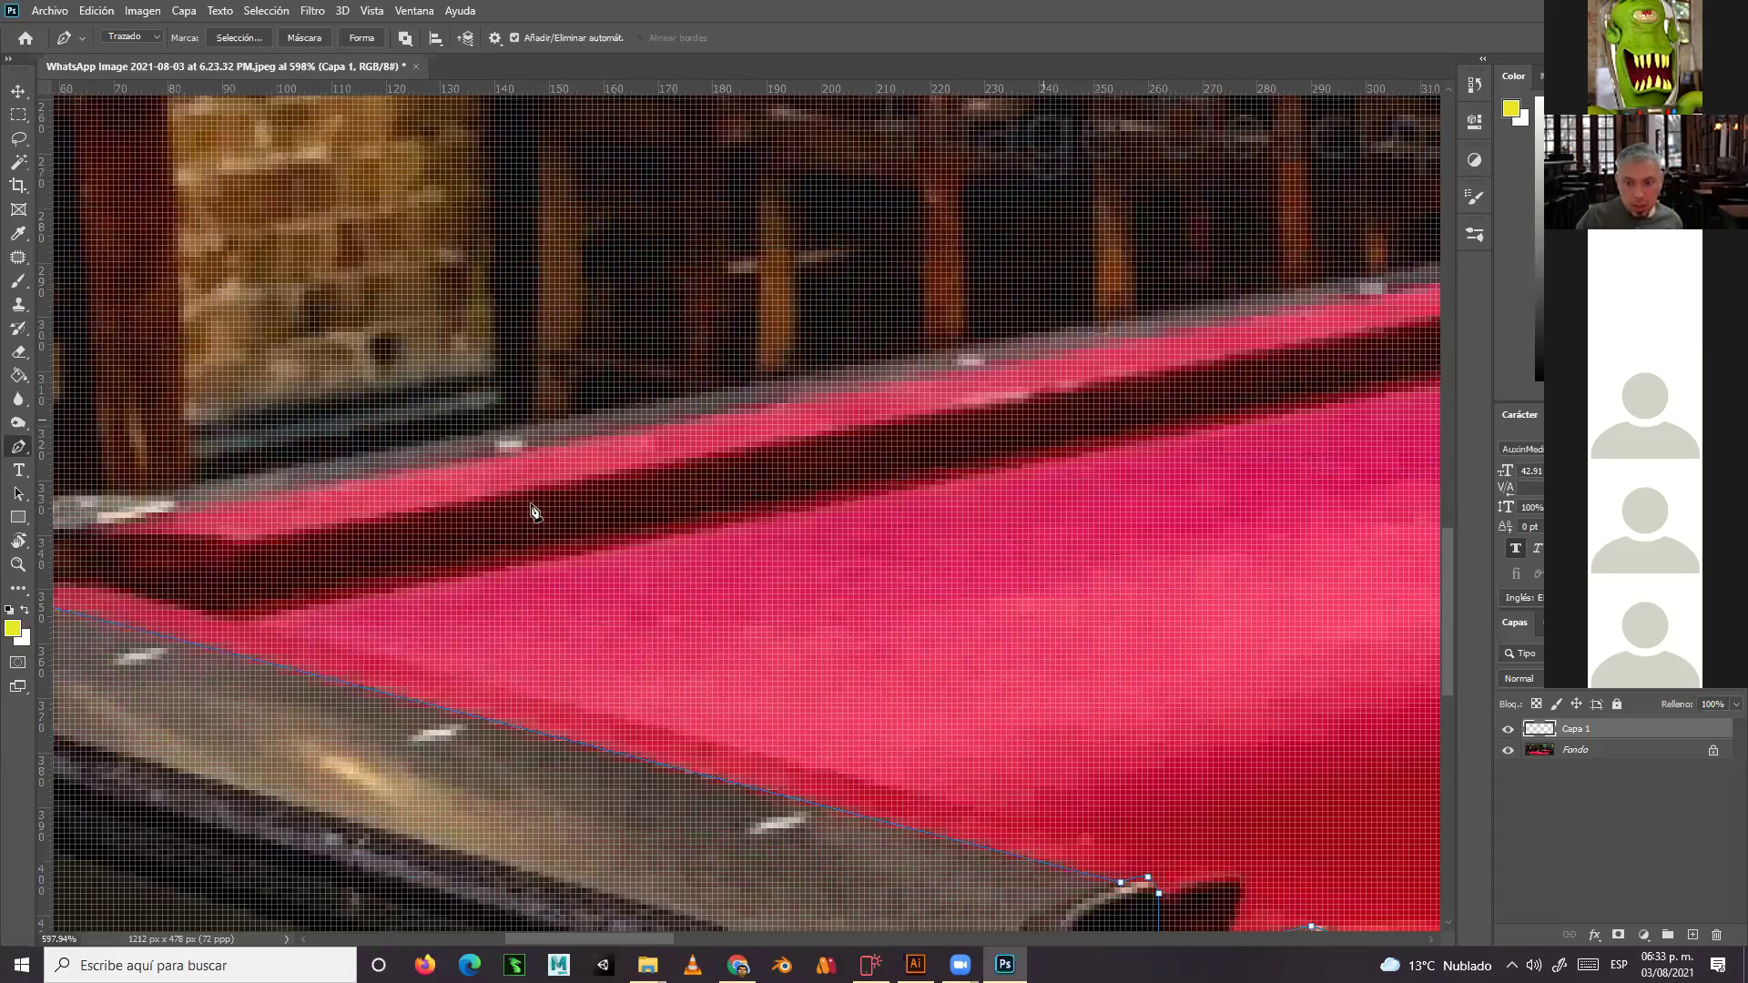
scroll(510, 495, "left", 3)
scroll(511, 496, "down", 1)
left_click(505, 481)
left_click_drag(441, 492, 412, 500)
Trace the left corner pocket's opening and close the path at its starting point
left_click(397, 498)
left_click(392, 508)
left_click(407, 525)
left_click(414, 551)
left_click(407, 563)
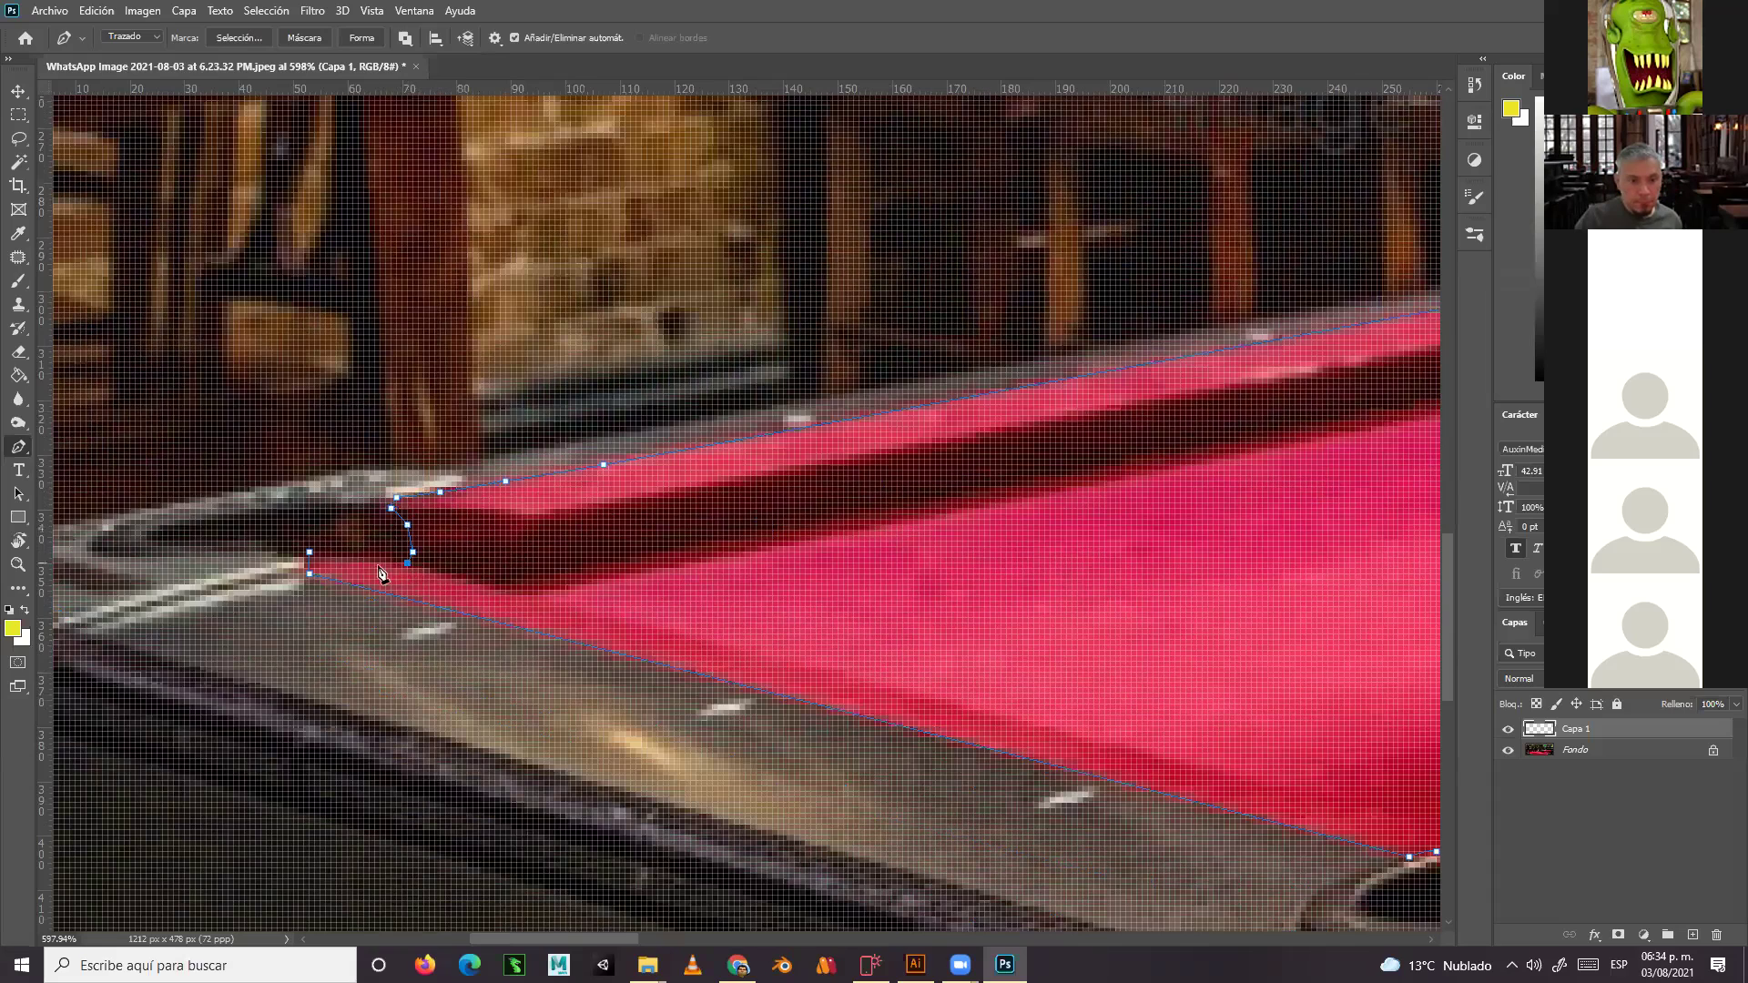
left_click(311, 553)
Convert the closed cloth path into a selection and check its outline on the whole table
right_click(769, 564)
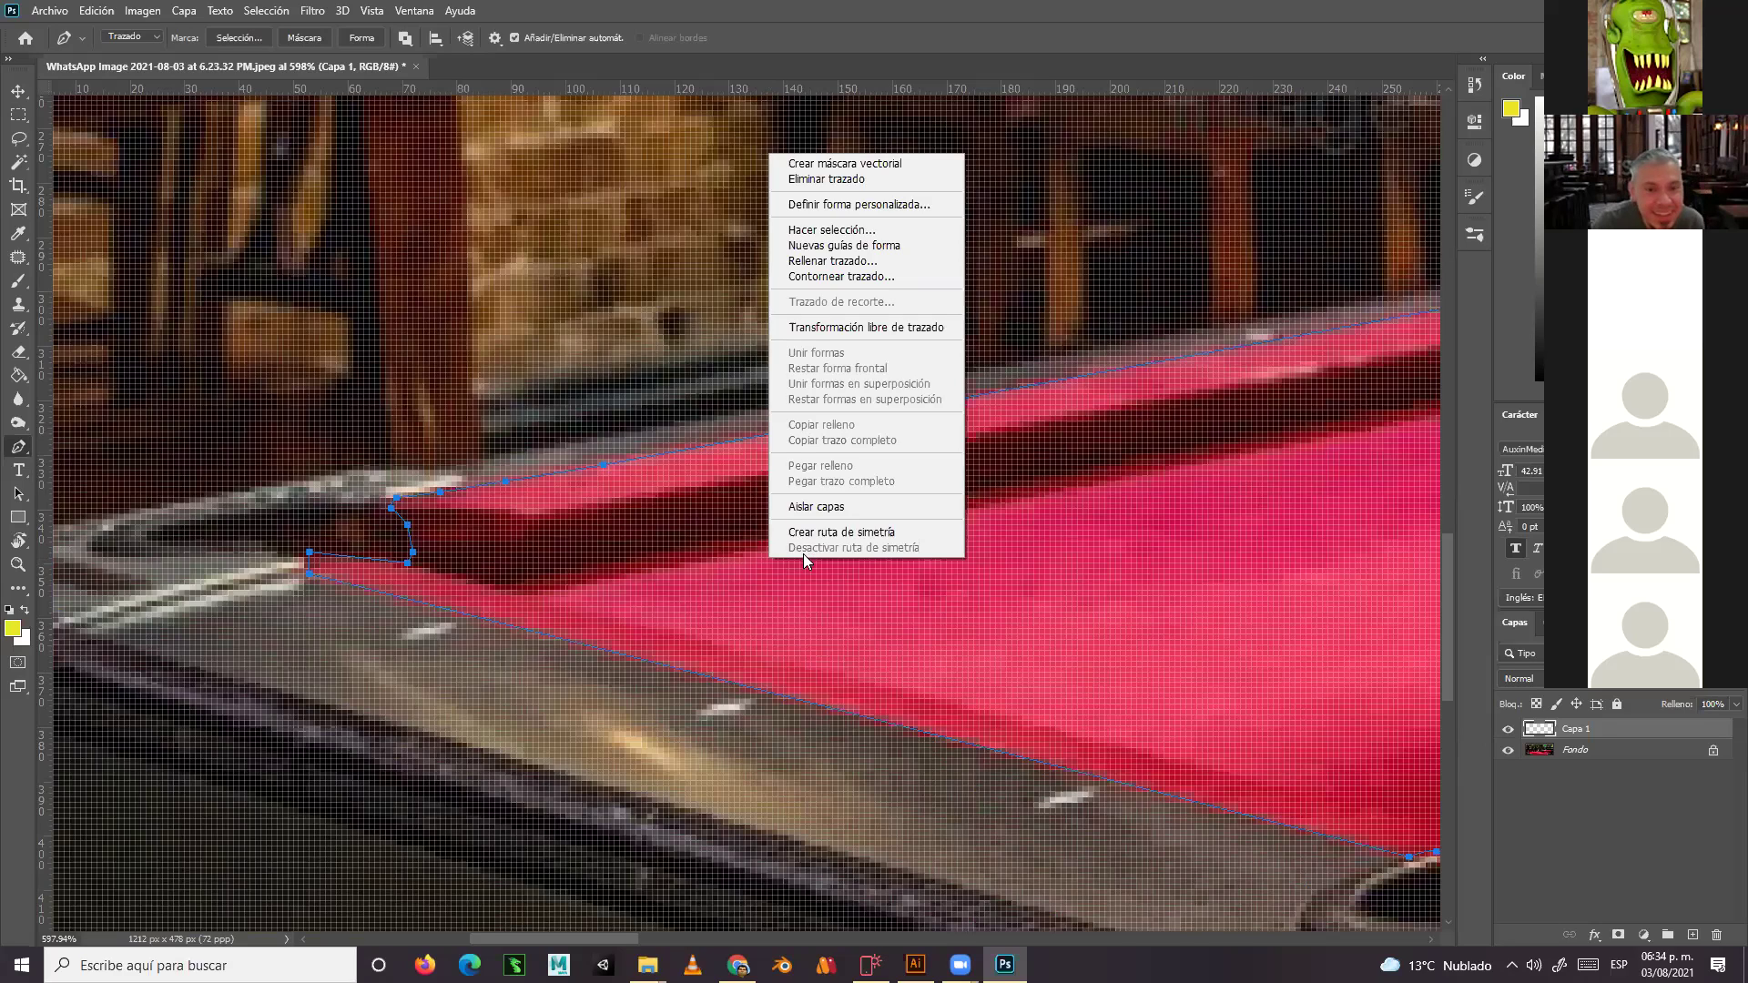
left_click(829, 230)
left_click(998, 258)
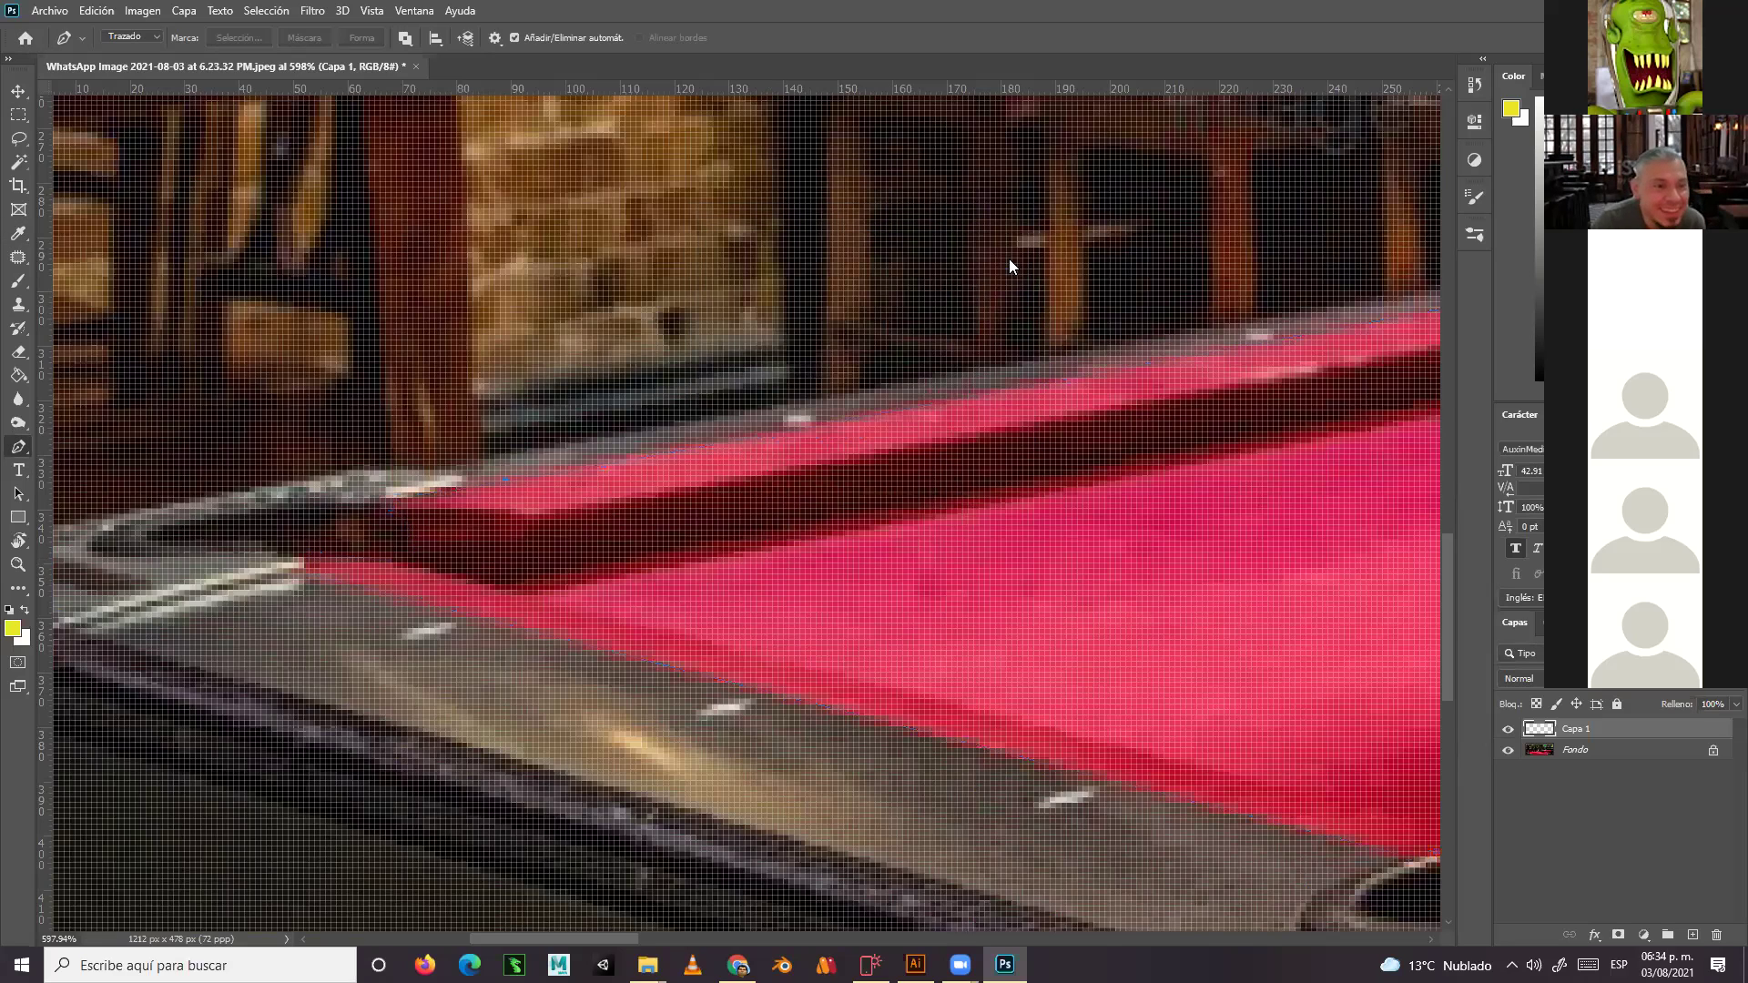
key("ctrl+minus")
key("ctrl+minus")
key("ctrl+minus")
key("ctrl+minus")
key("ctrl+minus")
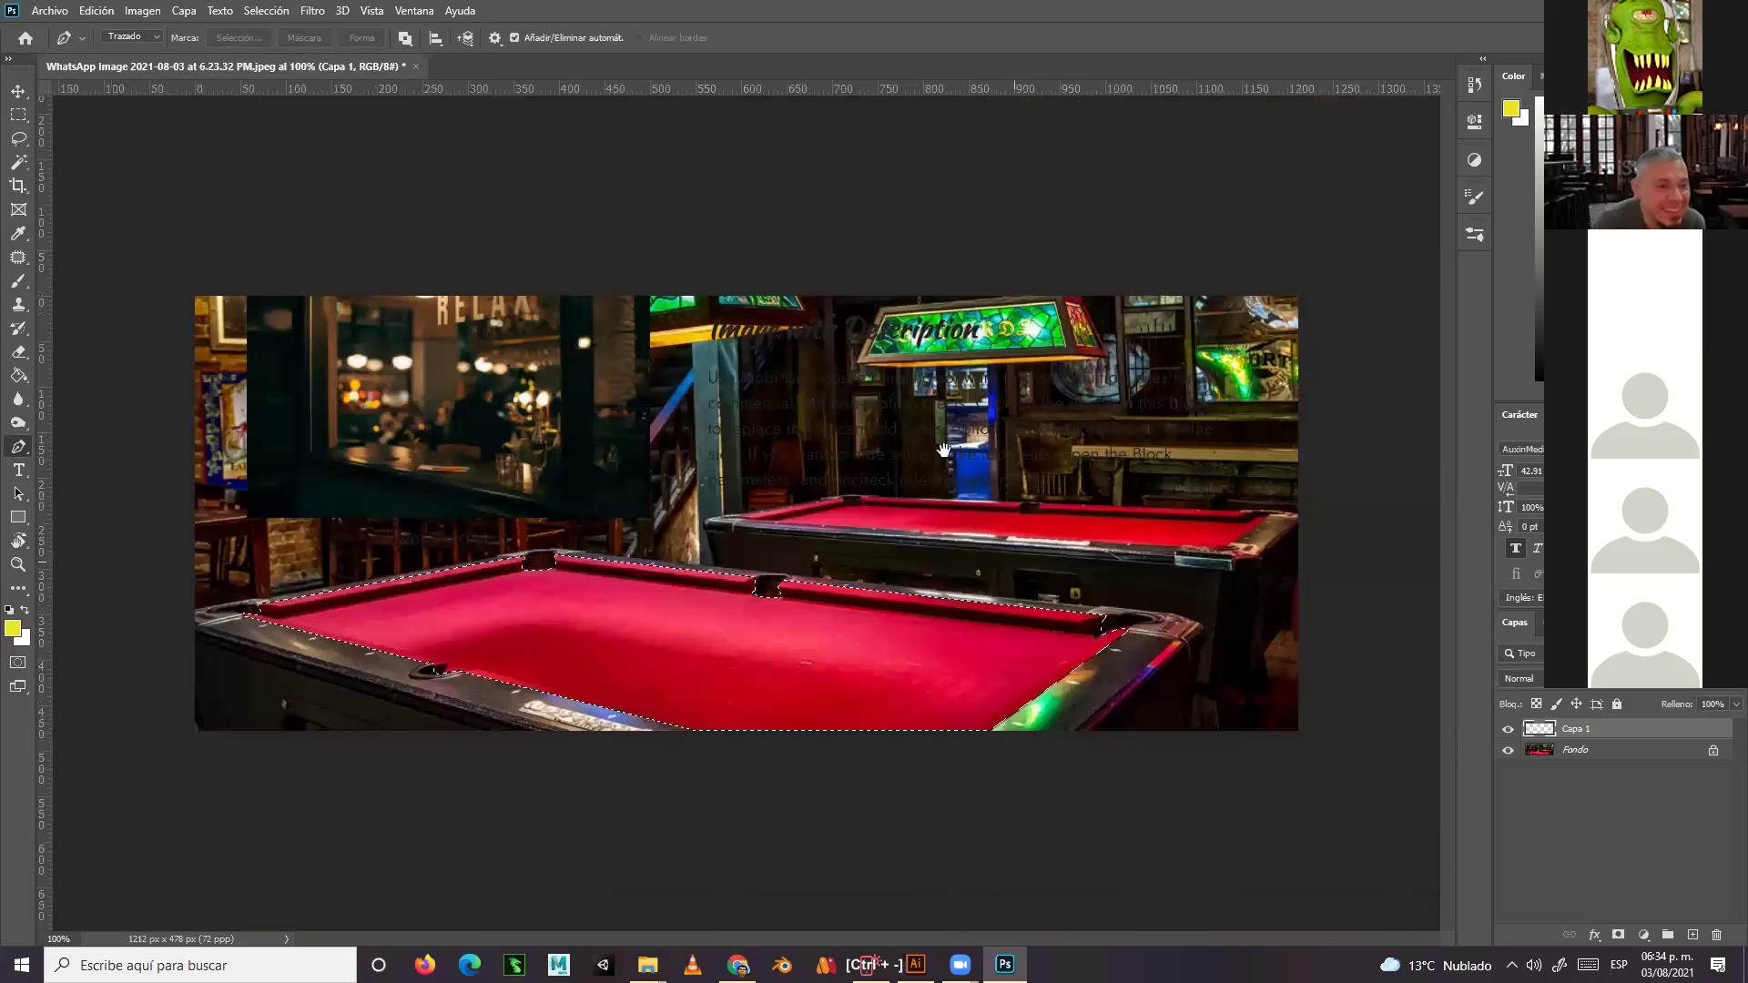
key("ctrl+equal")
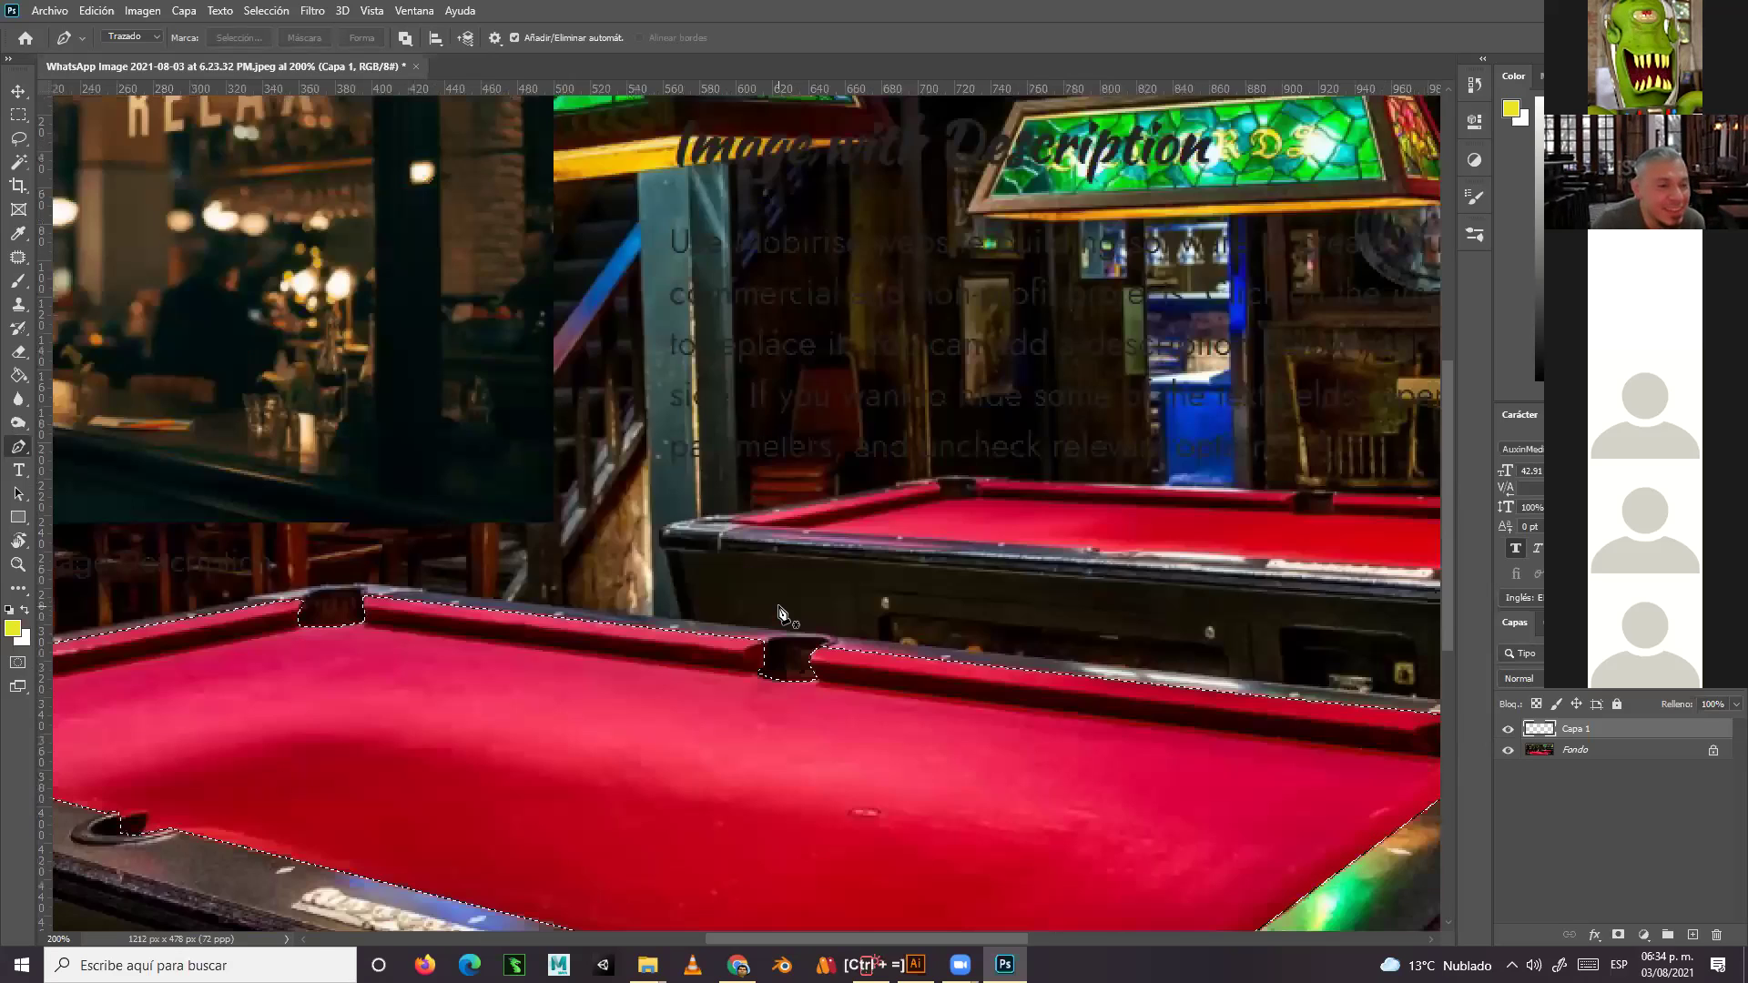
Copy the selected front-table cloth from the background layer Fondo onto a new layer
left_click_drag(747, 661, 1165, 377)
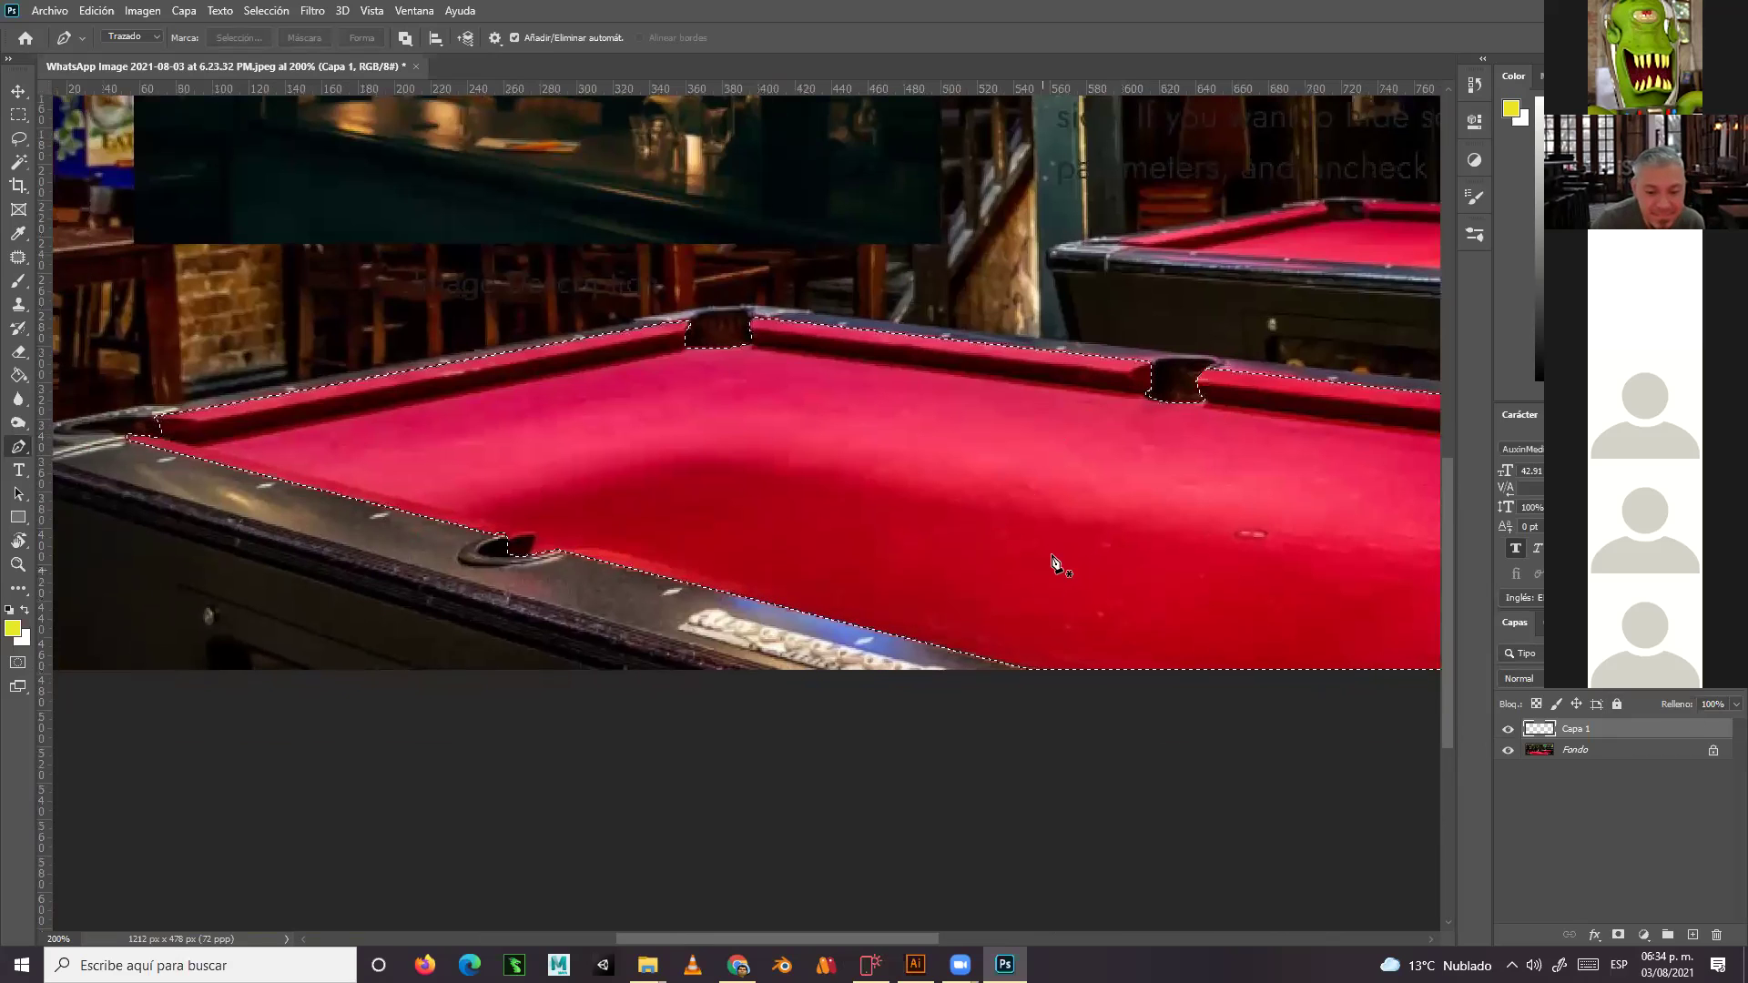
left_click(952, 455)
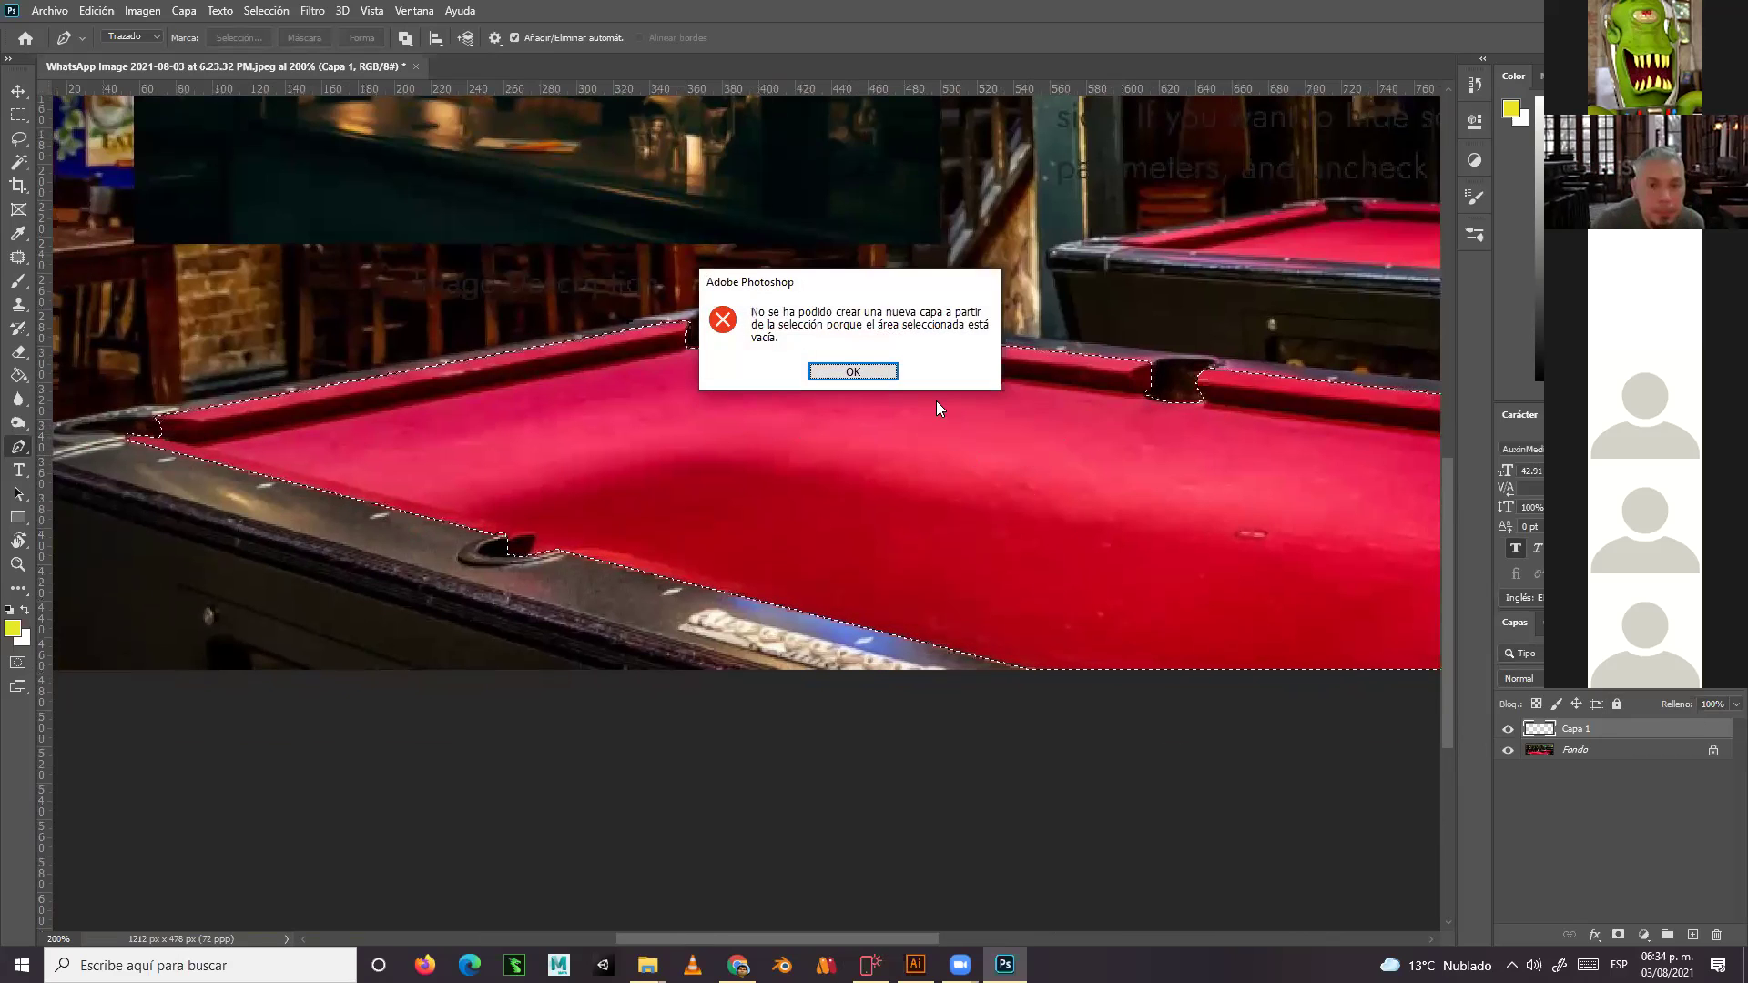
left_click(850, 373)
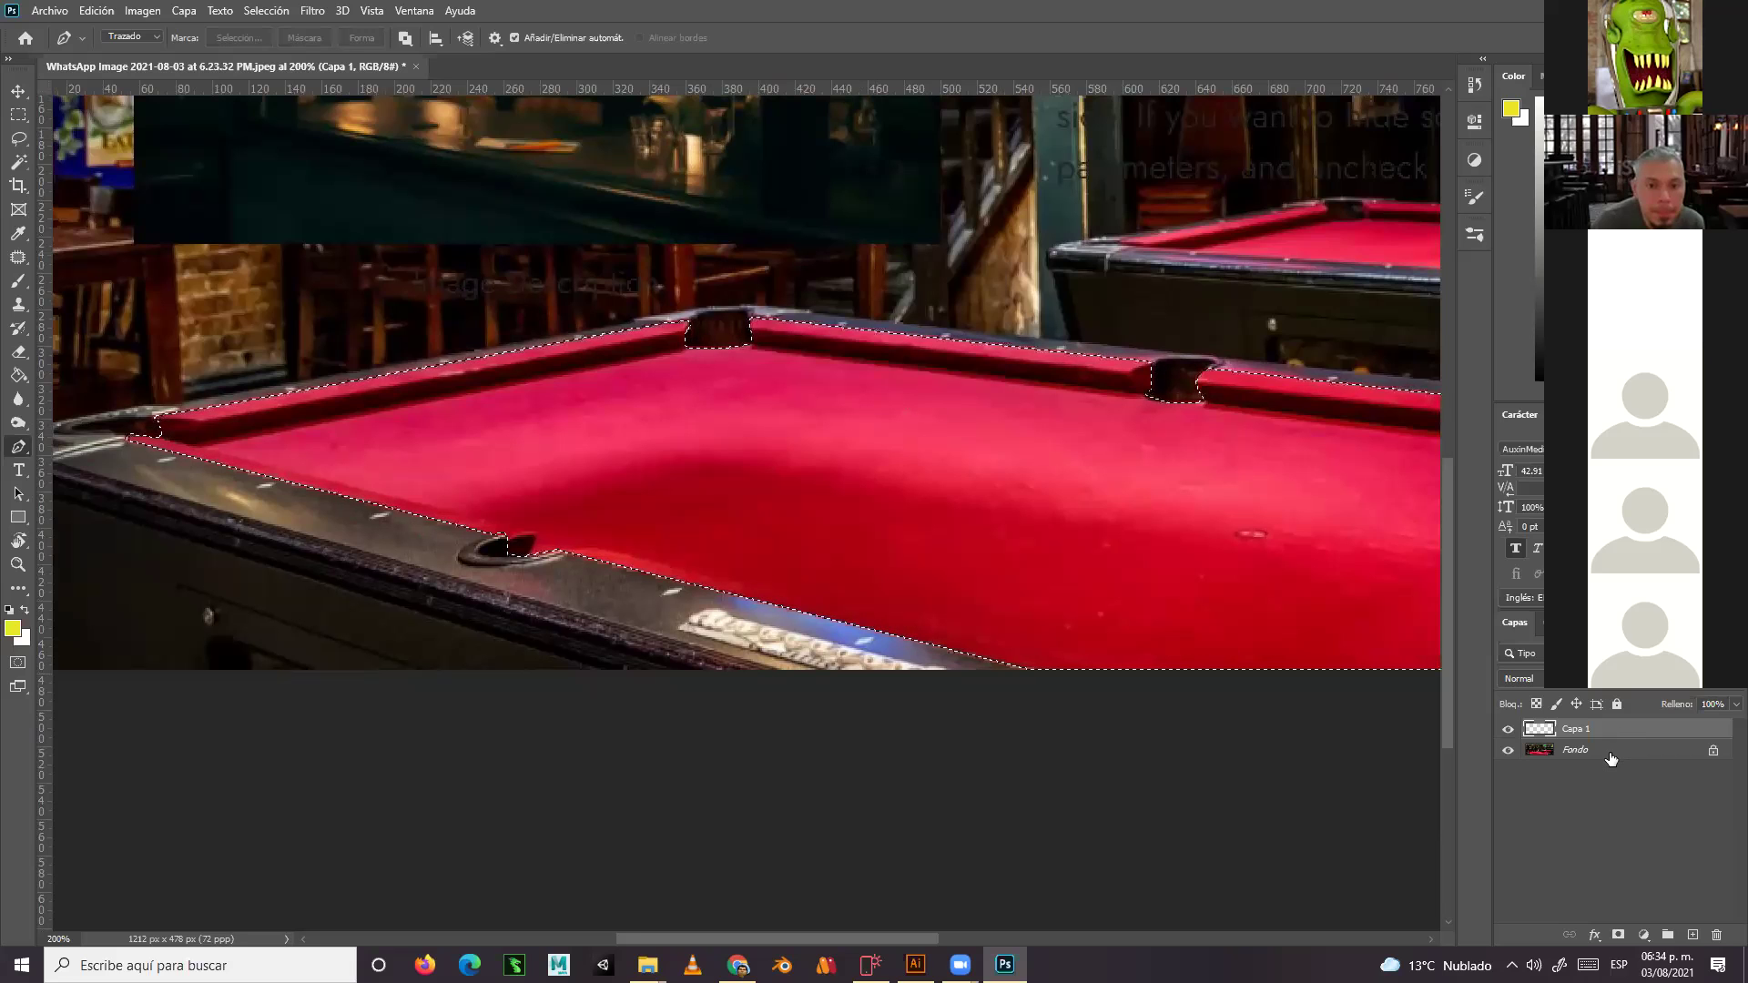
left_click(1610, 758)
key("ctrl+j")
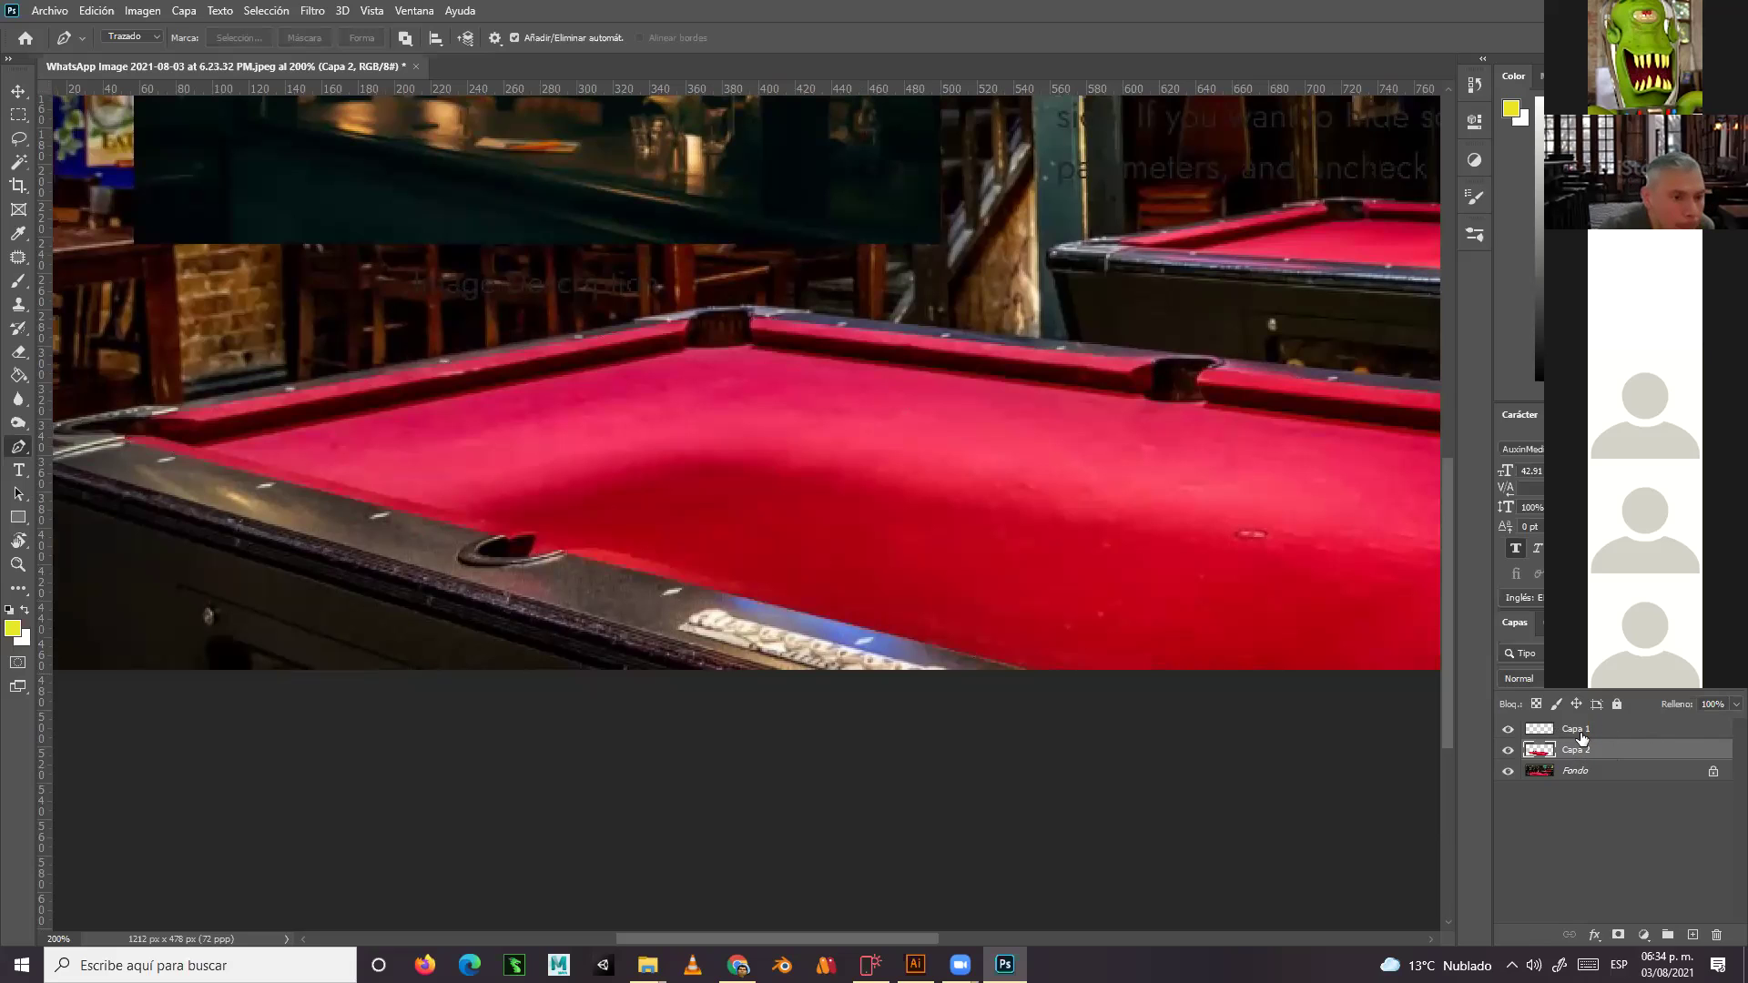
Fill the empty layer Capa 1 with blue and clip it to the cloth layer Capa 2 beneath it
left_click(1616, 731)
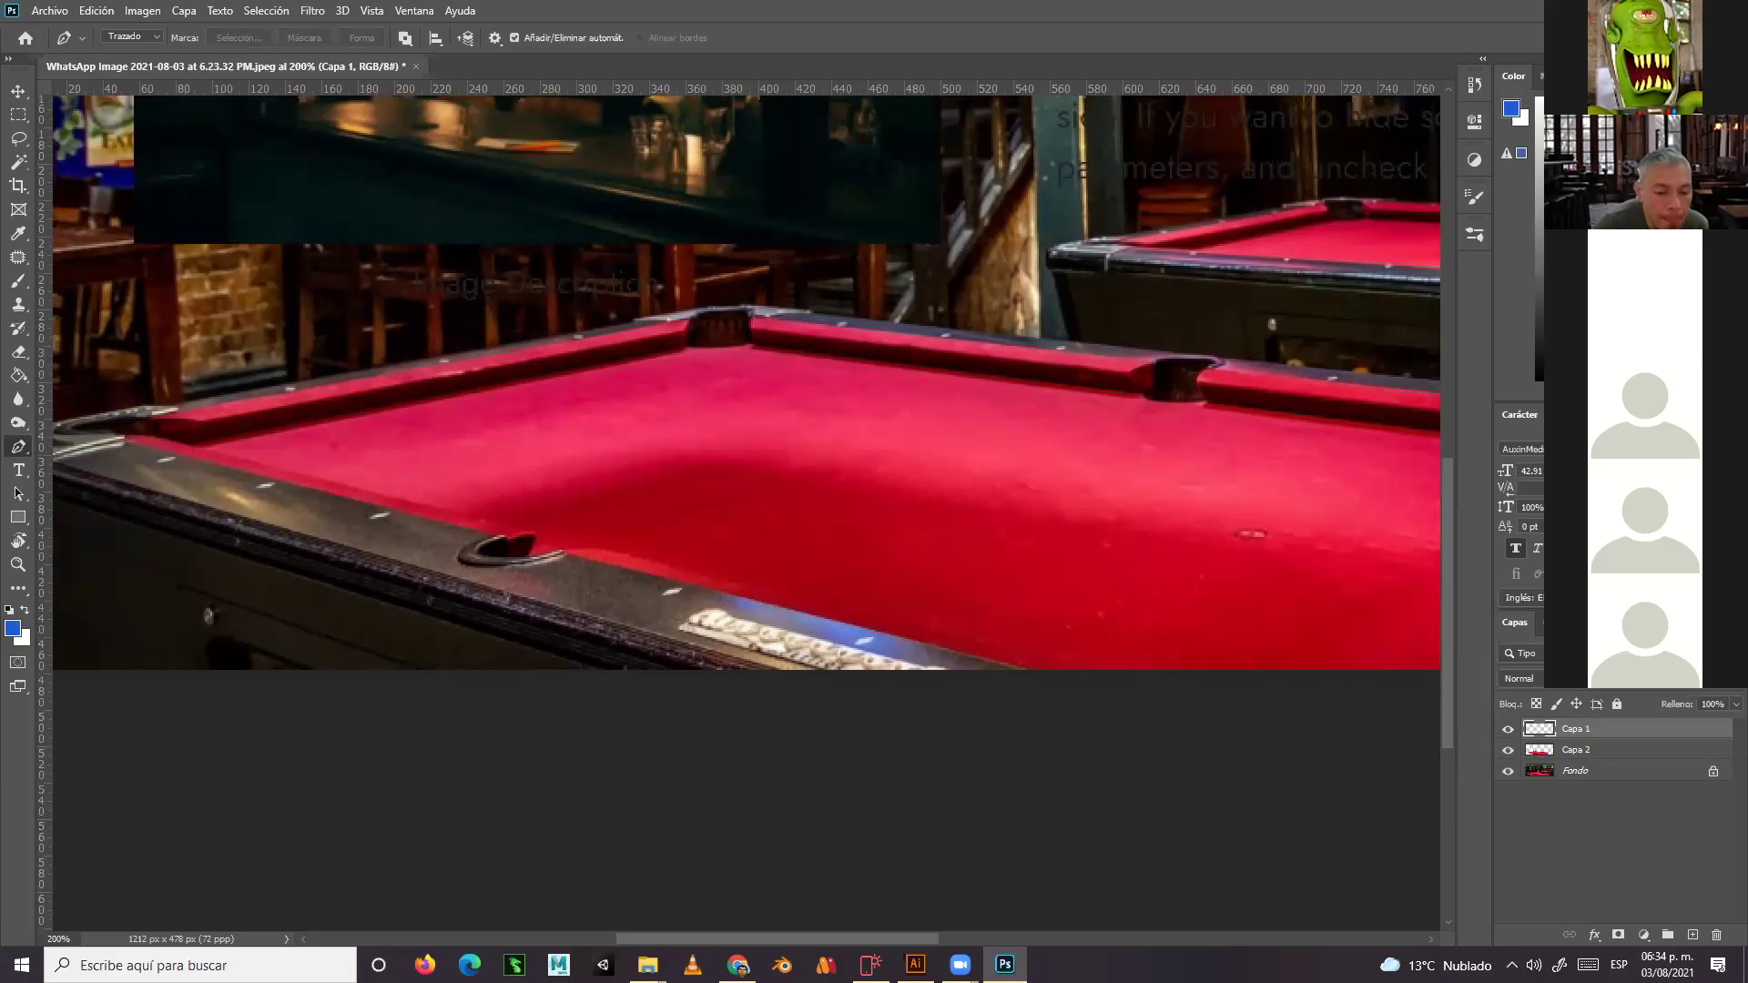
left_click(19, 376)
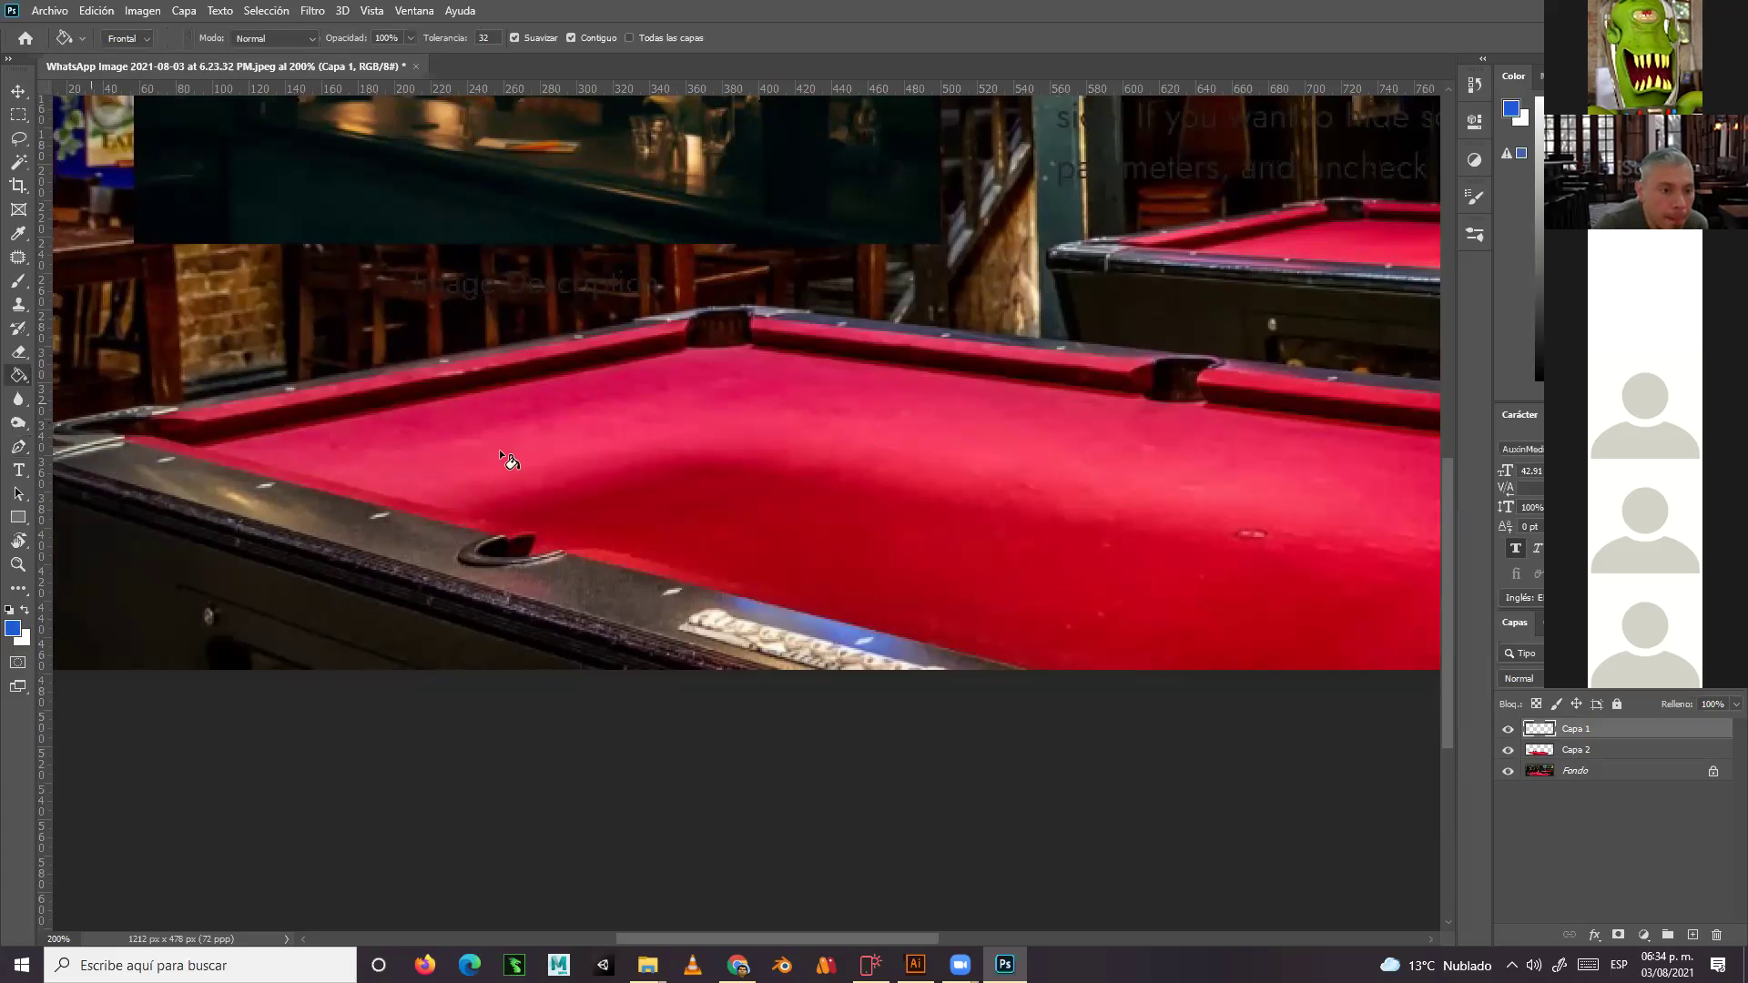
left_click(799, 464)
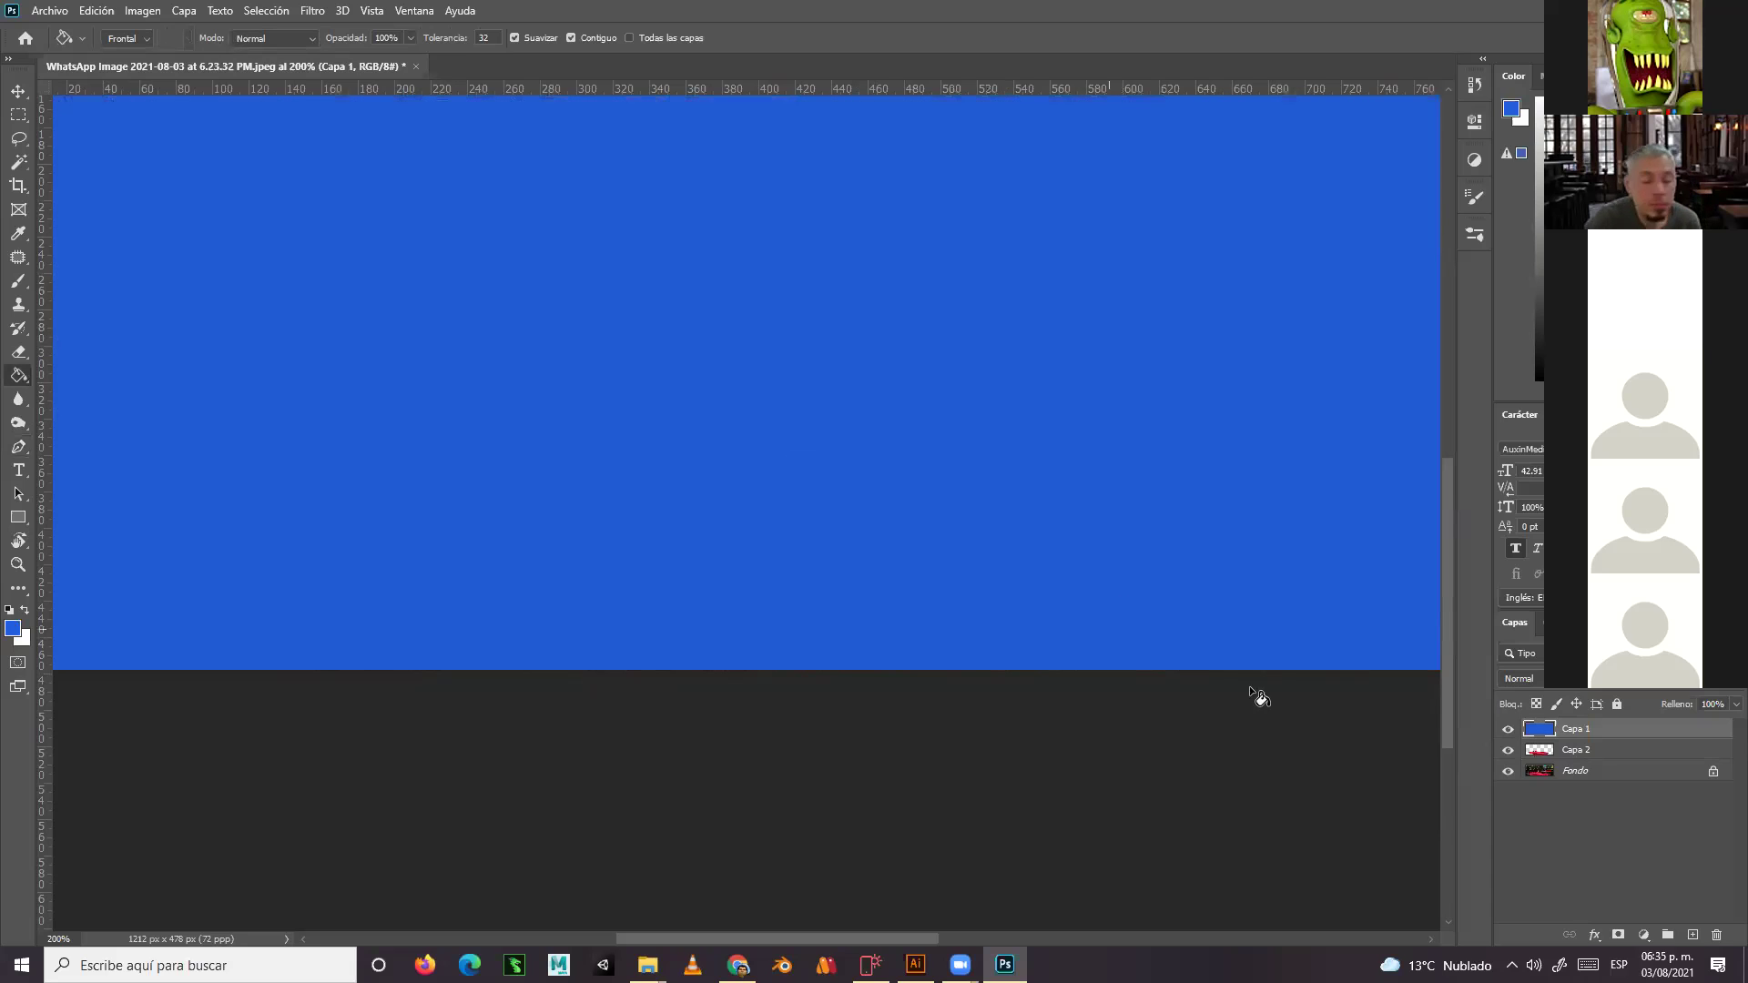
right_click(1586, 730)
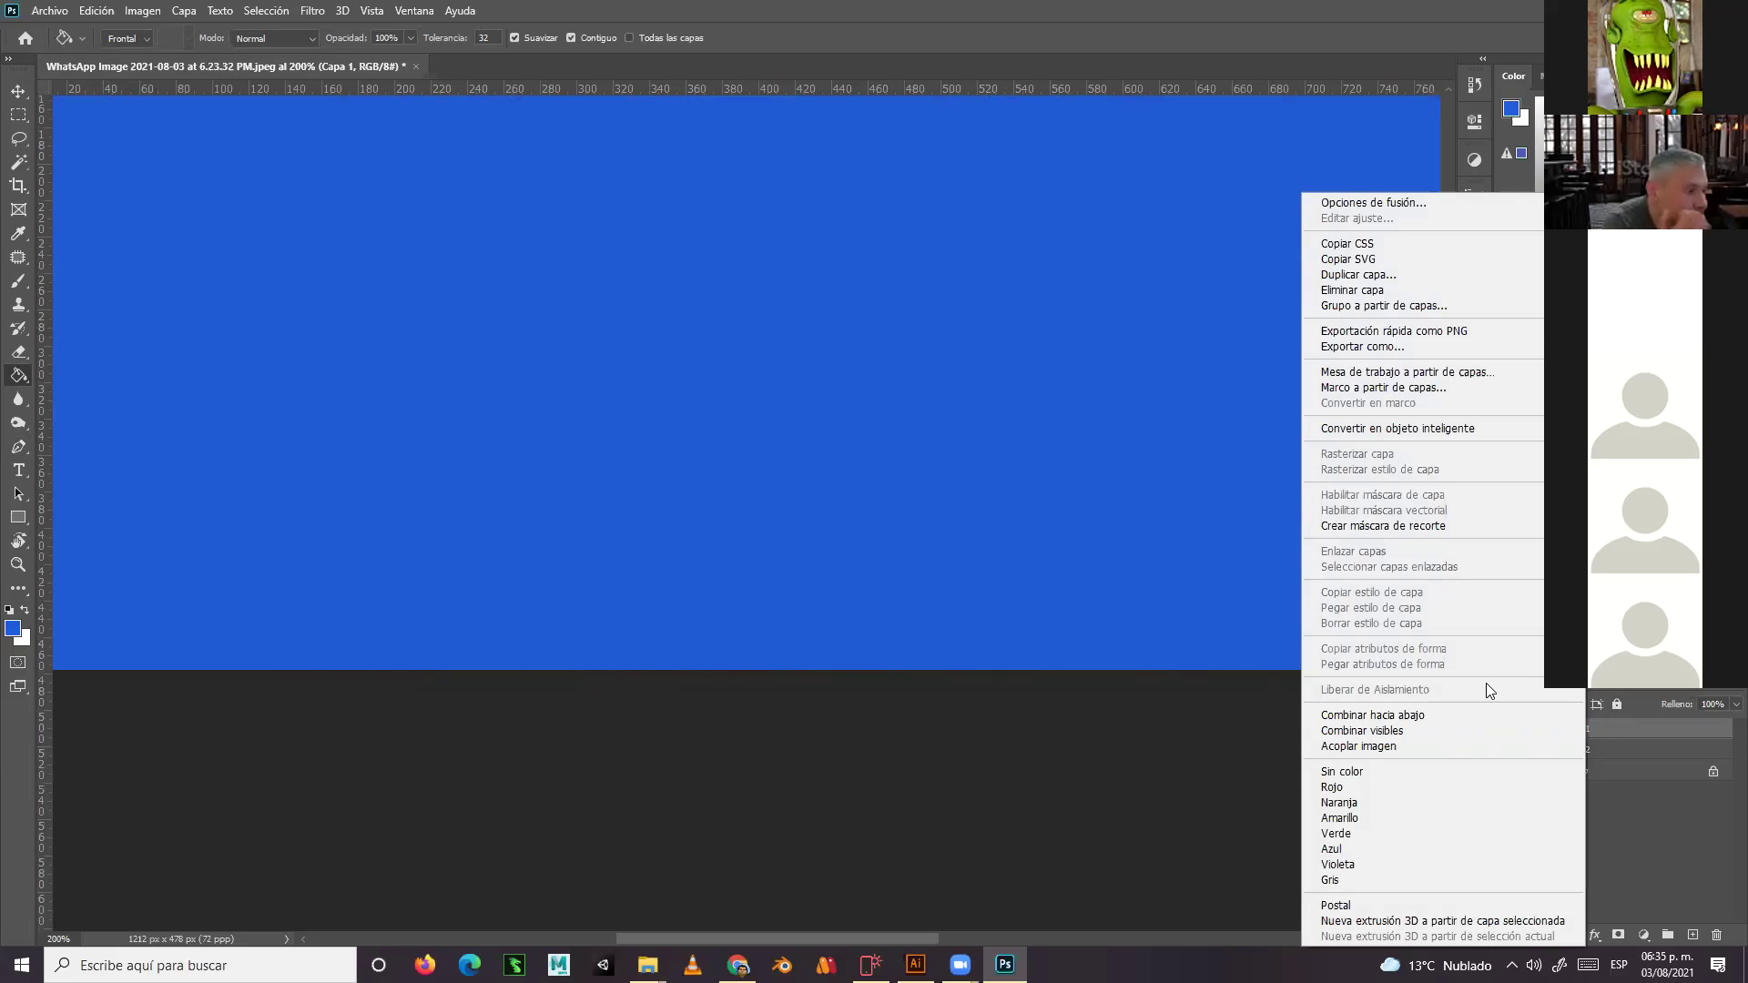
left_click(1345, 528)
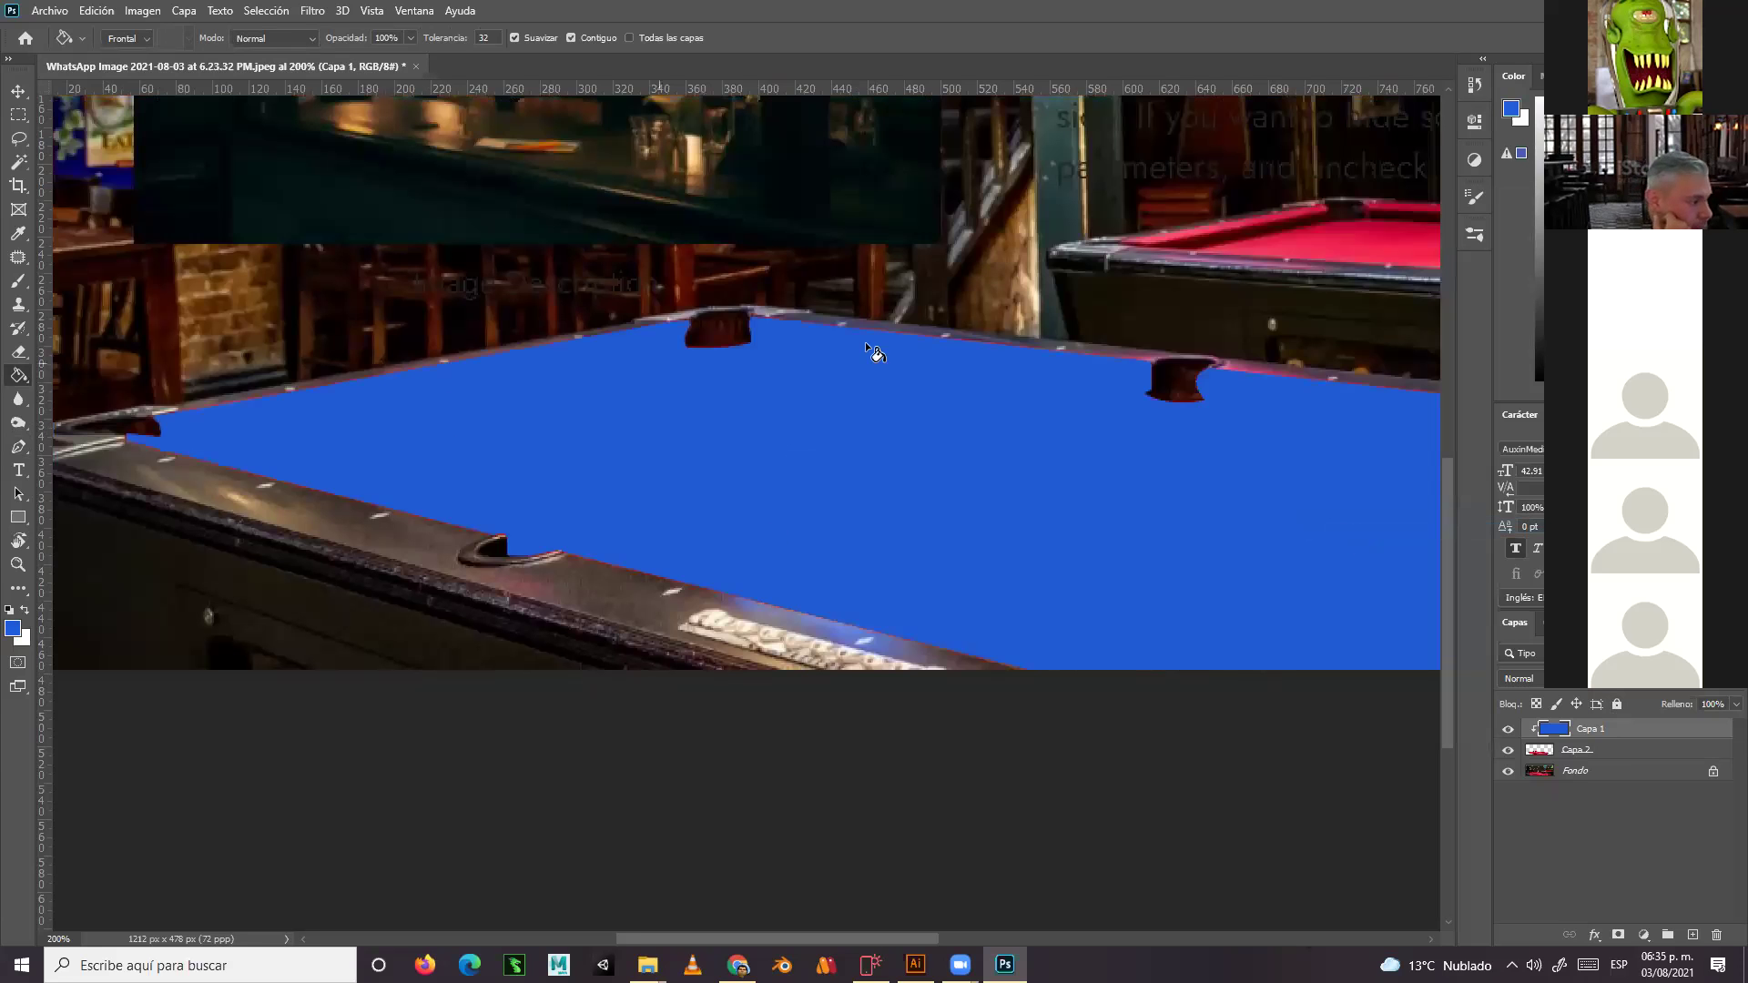
Set the blue layer's blending mode to Color so it tints the front table's cloth, and view the whole image
left_click_drag(1210, 511, 1106, 450)
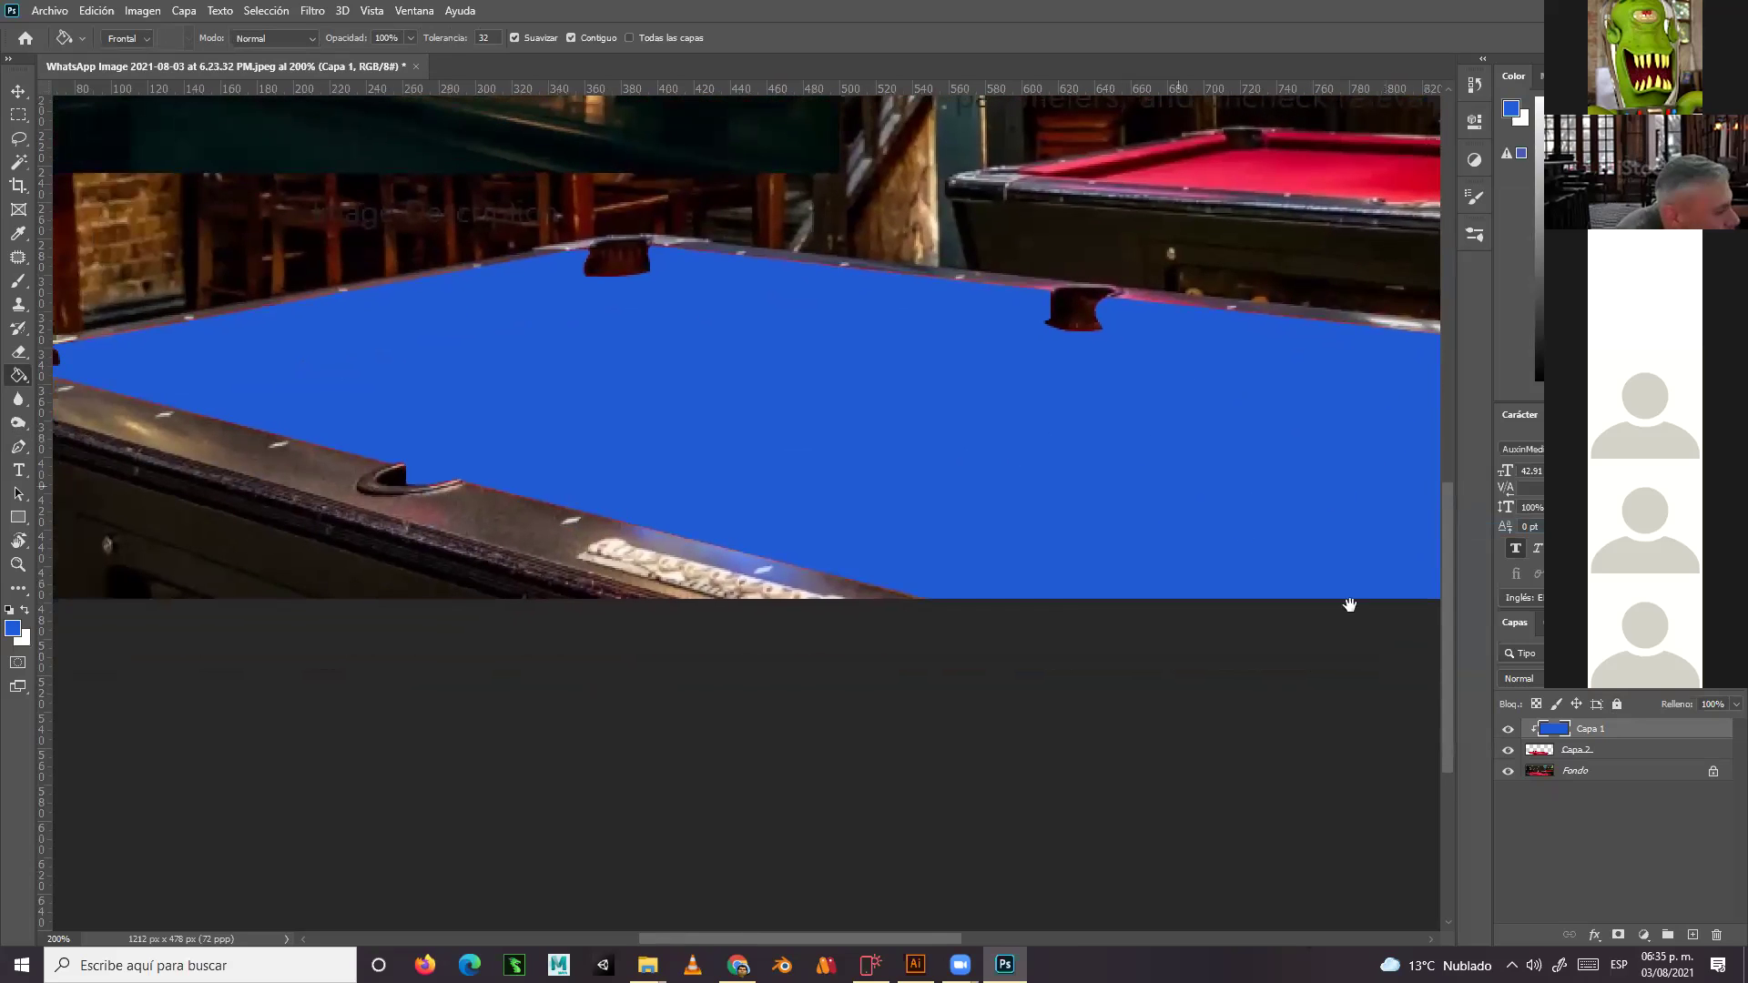
left_click(1563, 684)
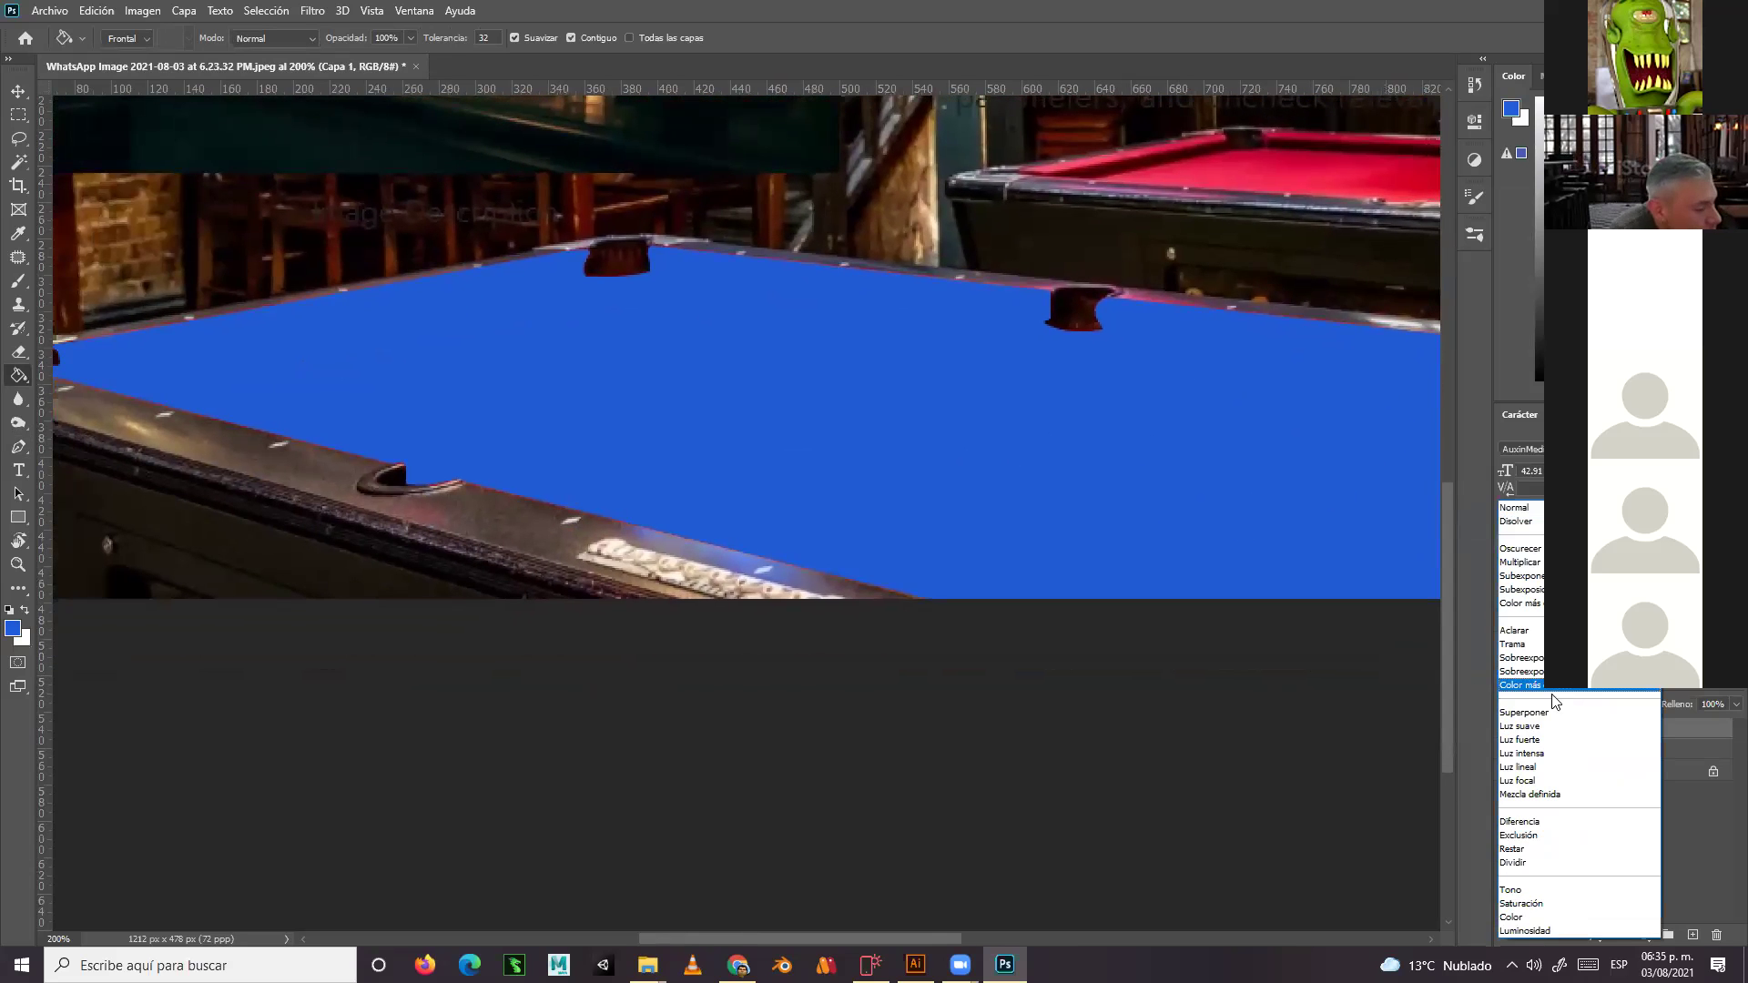
left_click(1519, 918)
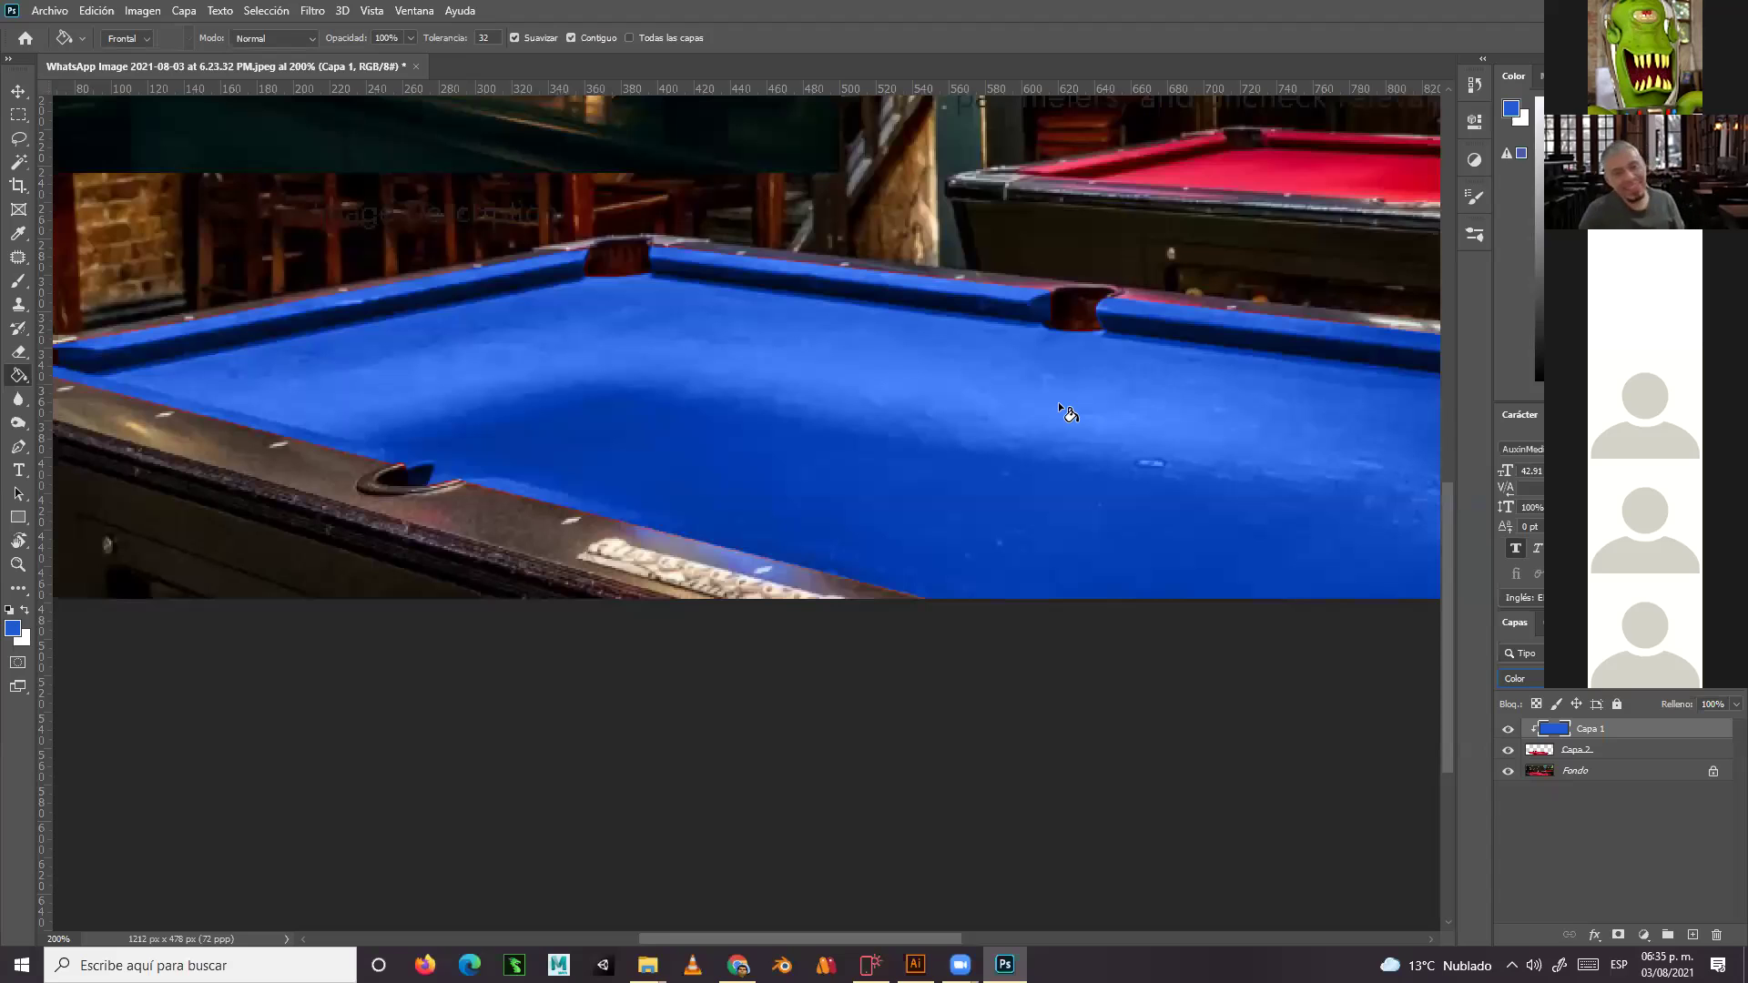
key("ctrl+minus")
key("ctrl+minus")
key("ctrl+equal")
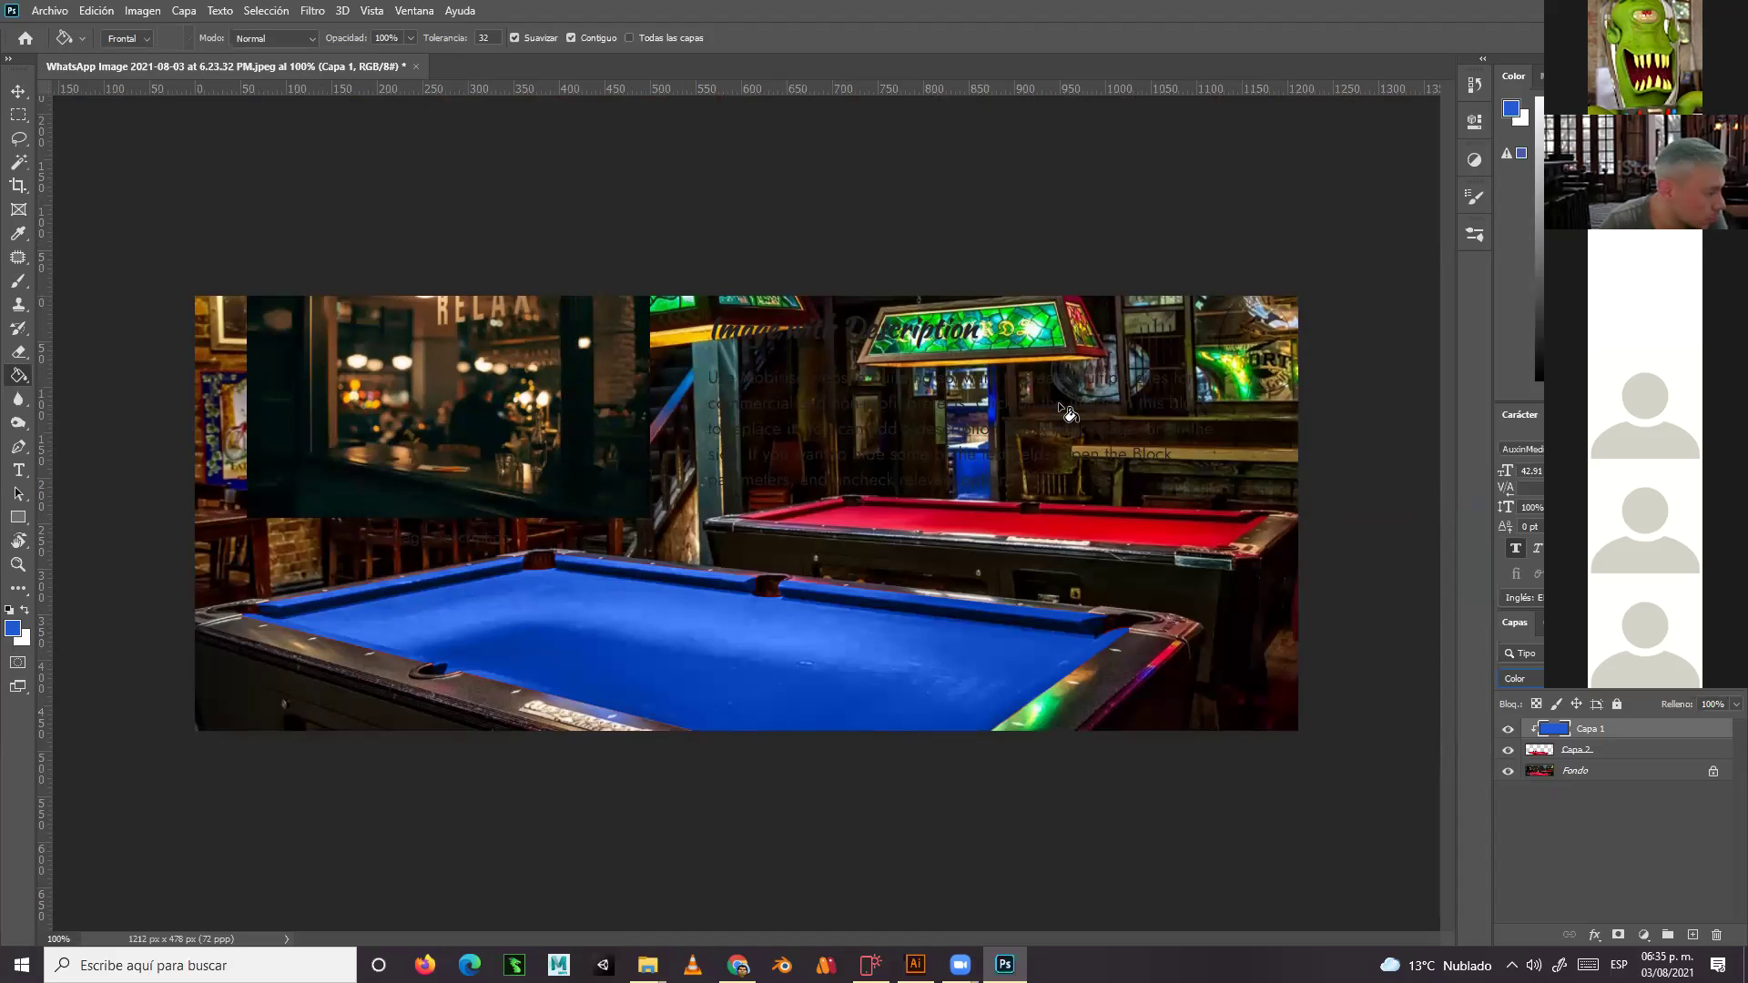
Compare the table with Capa 1 and Capa 2 hidden and shown, and briefly look at the page in Mobirise
left_click_drag(1507, 728, 1514, 760)
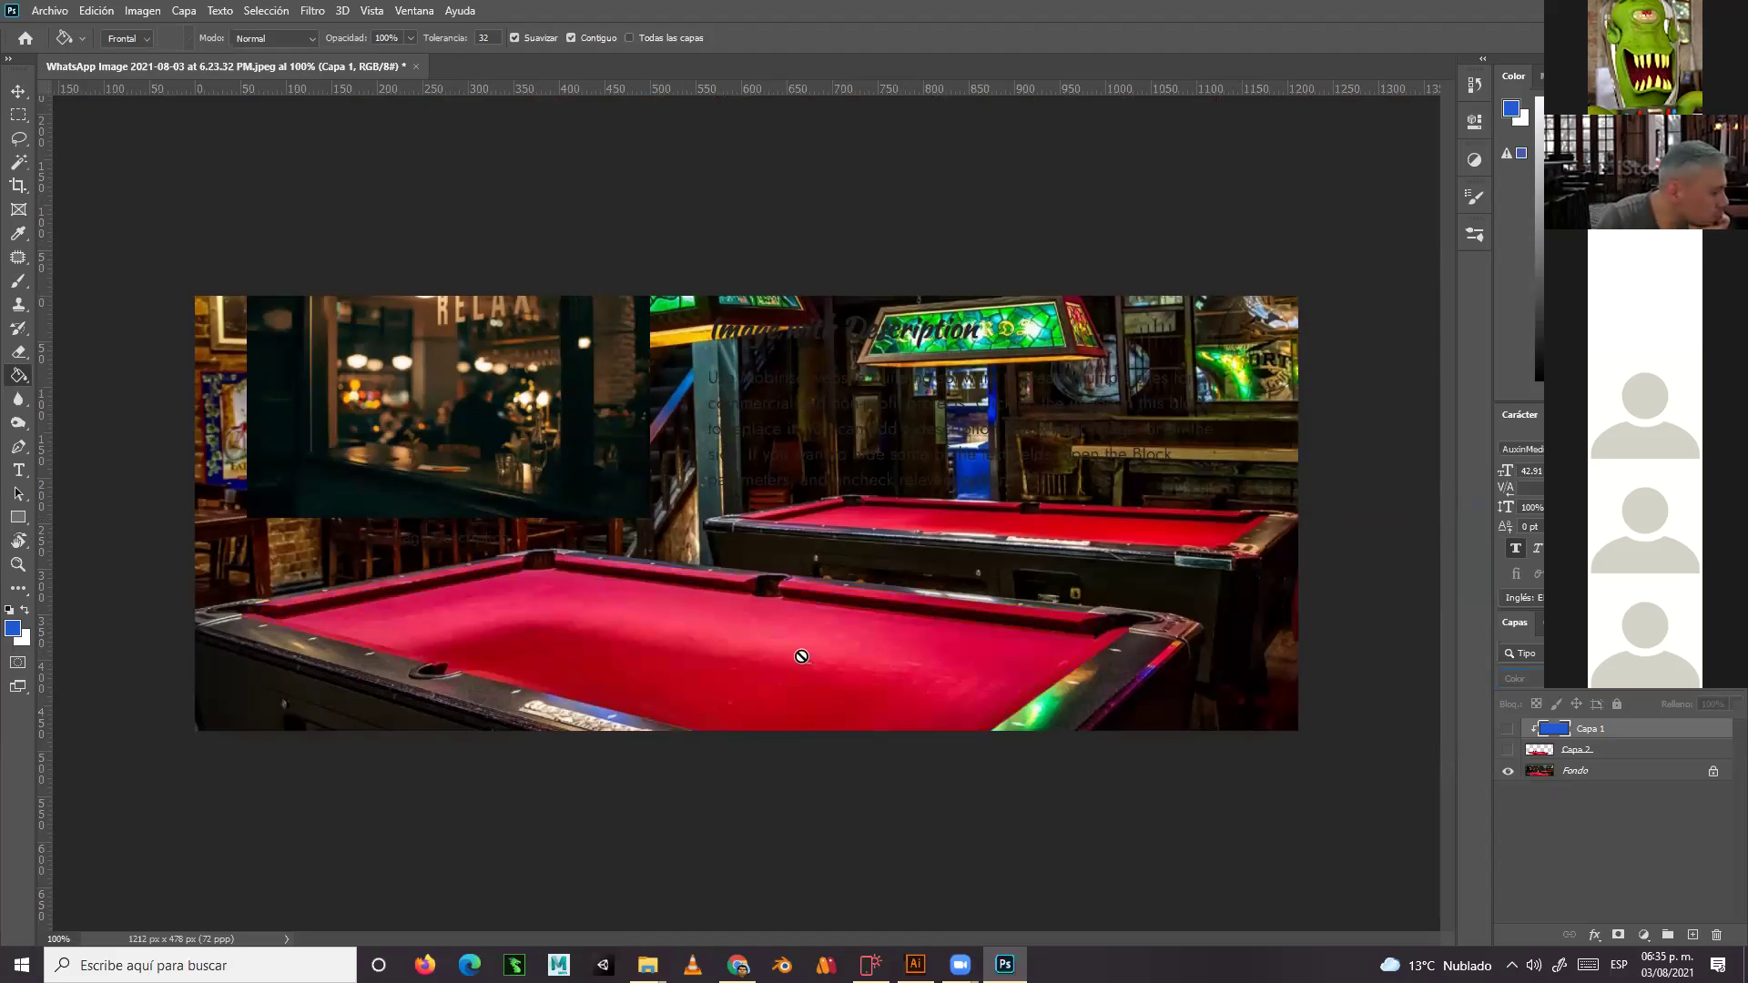
left_click_drag(1508, 749, 1507, 731)
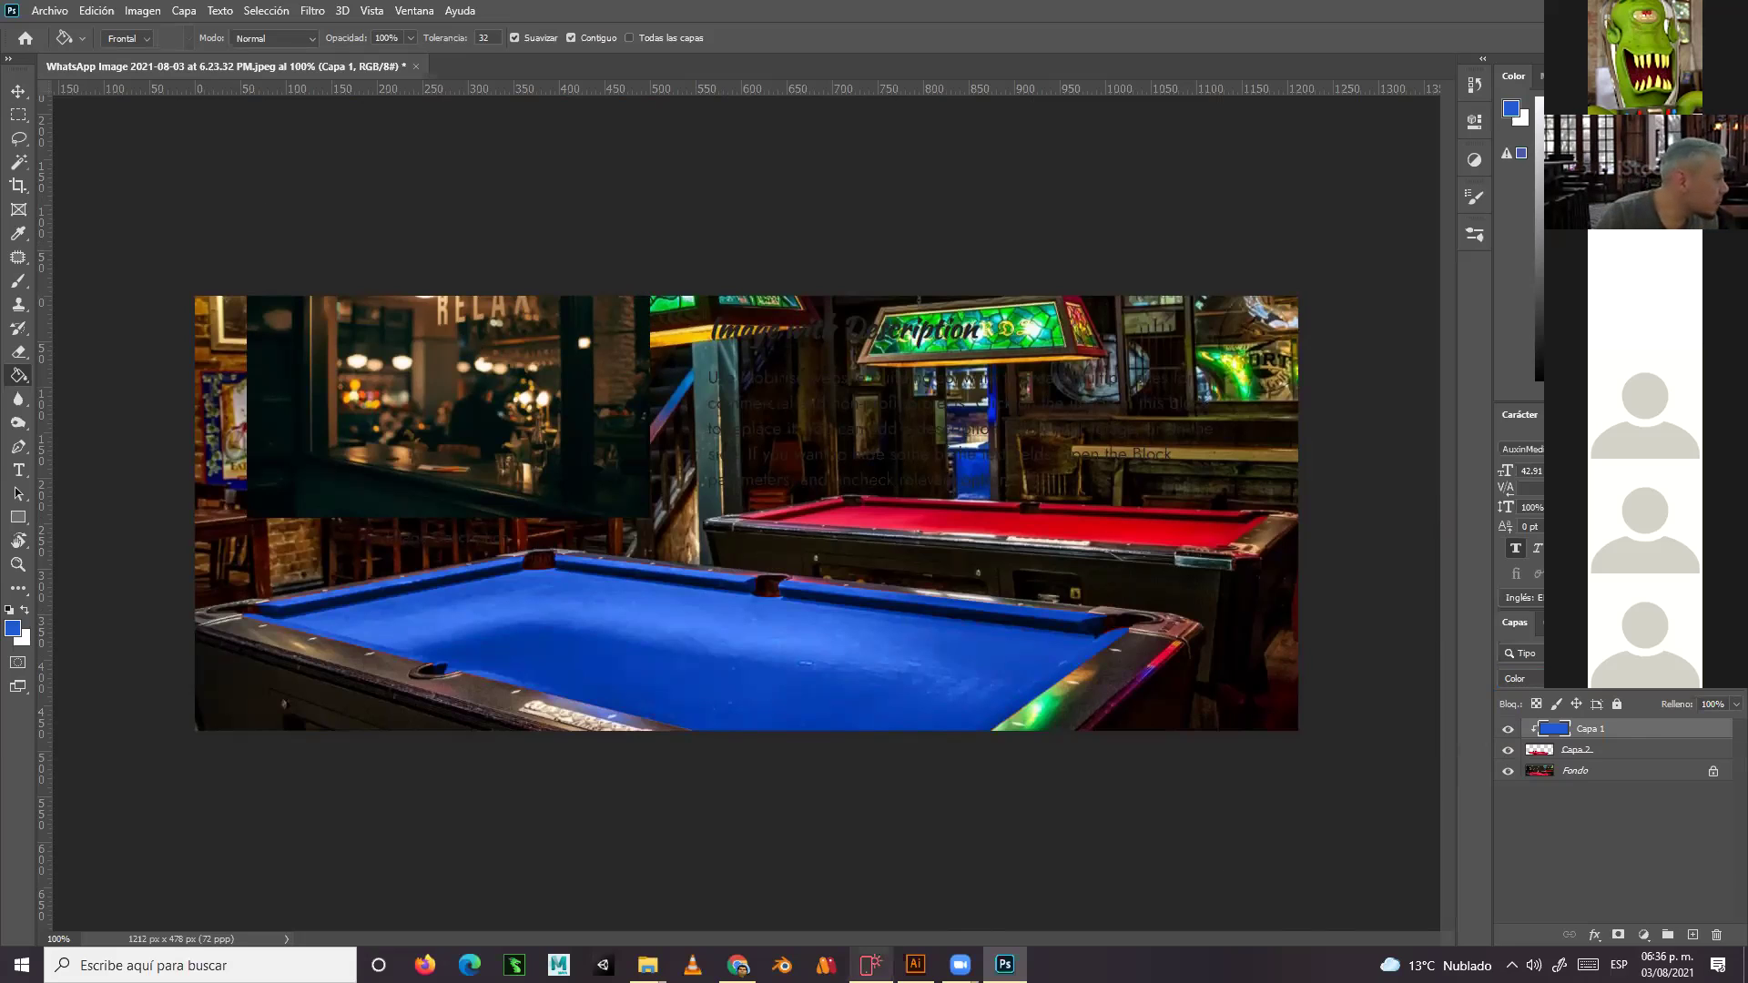
left_click(870, 964)
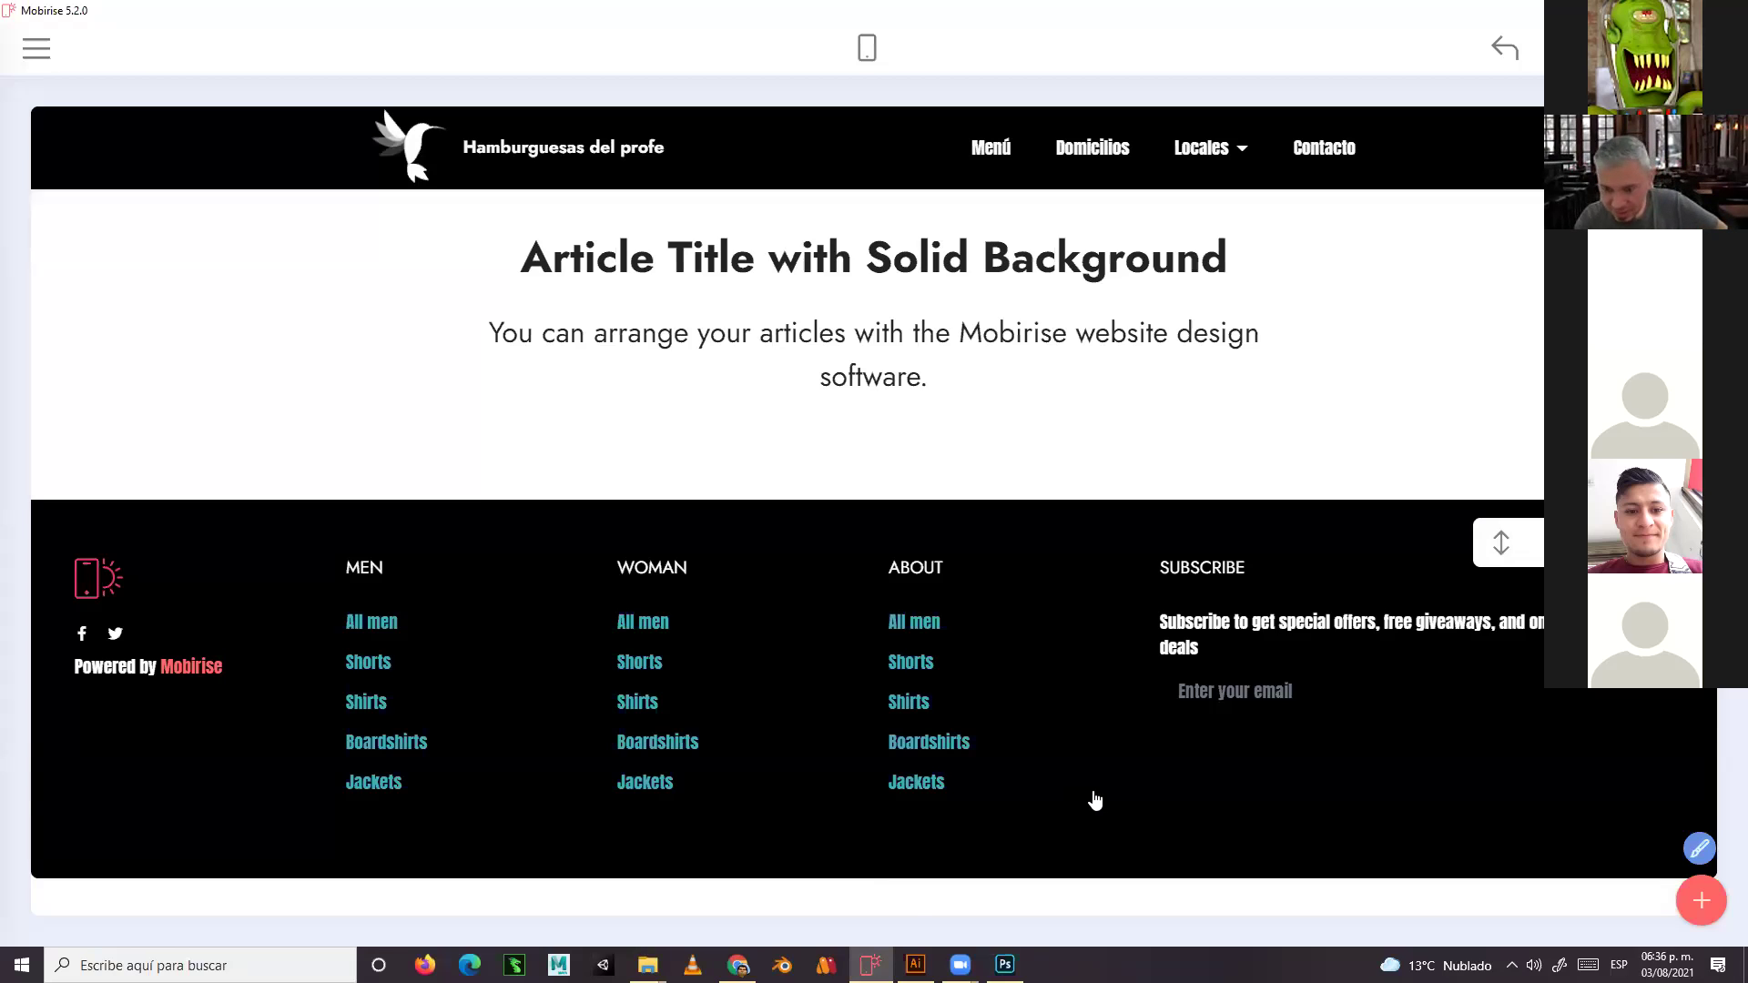
left_click(1005, 965)
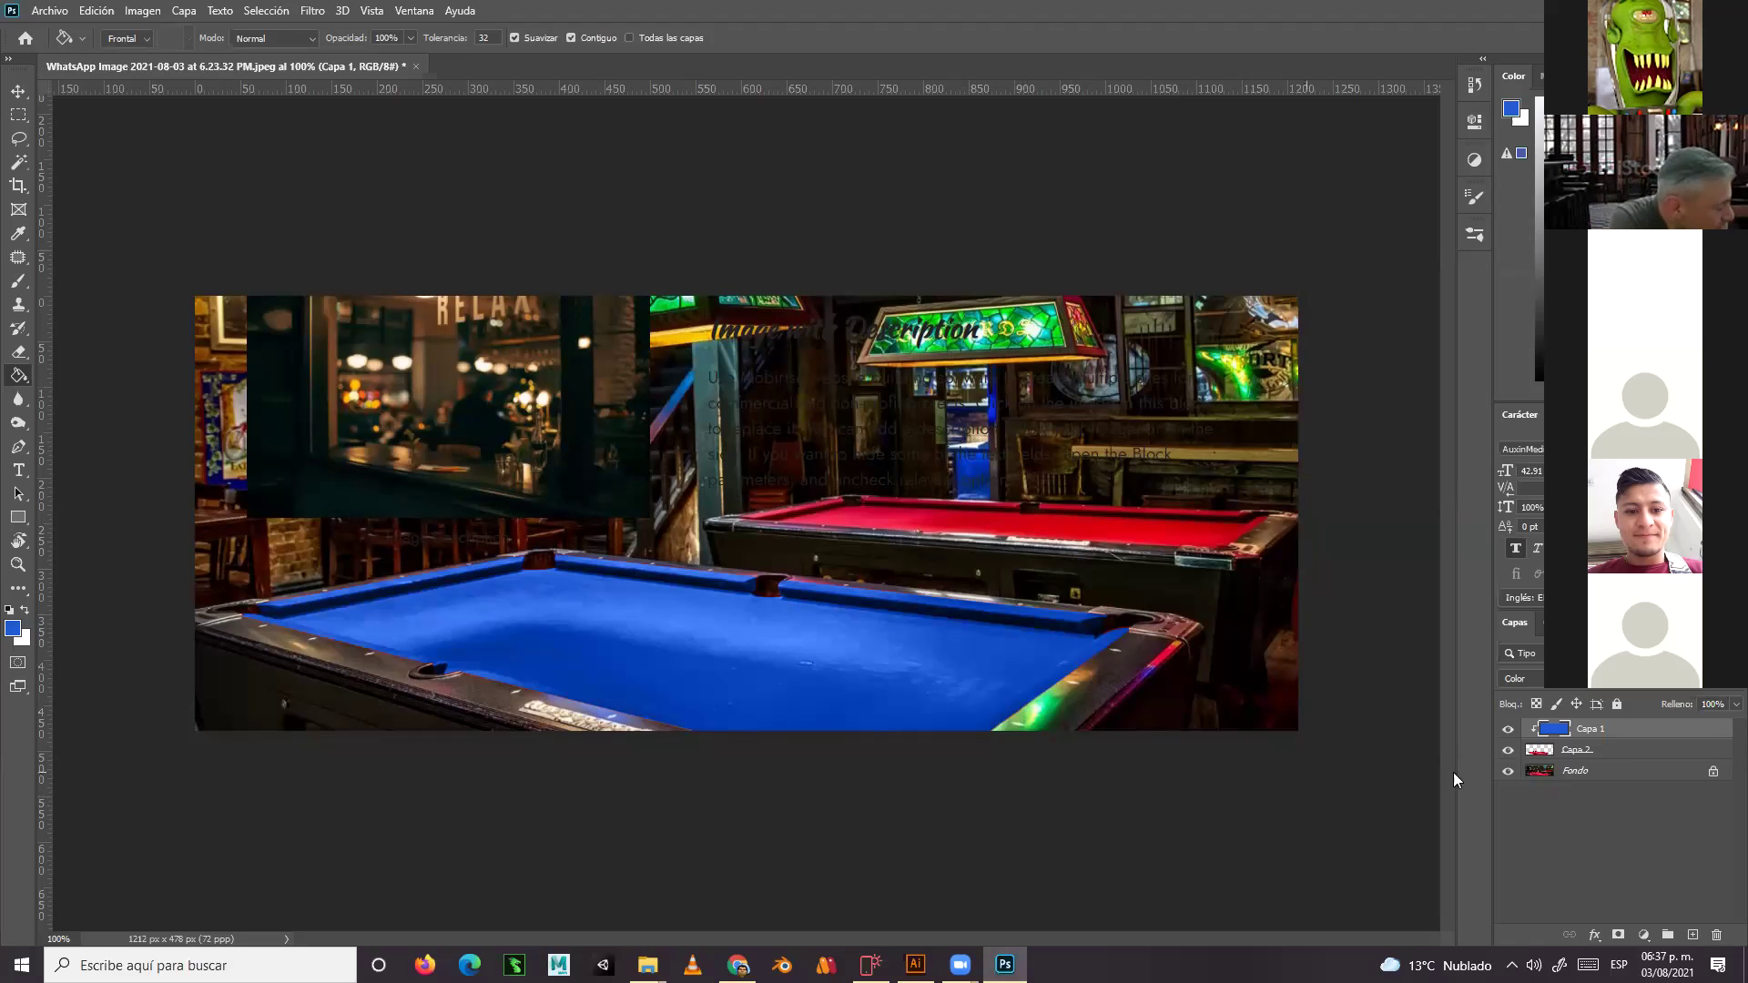
Delete the blue layer Capa 1 and hide the cloth cutout layer Capa 2, leaving the background photo visible and selected
left_click(1715, 936)
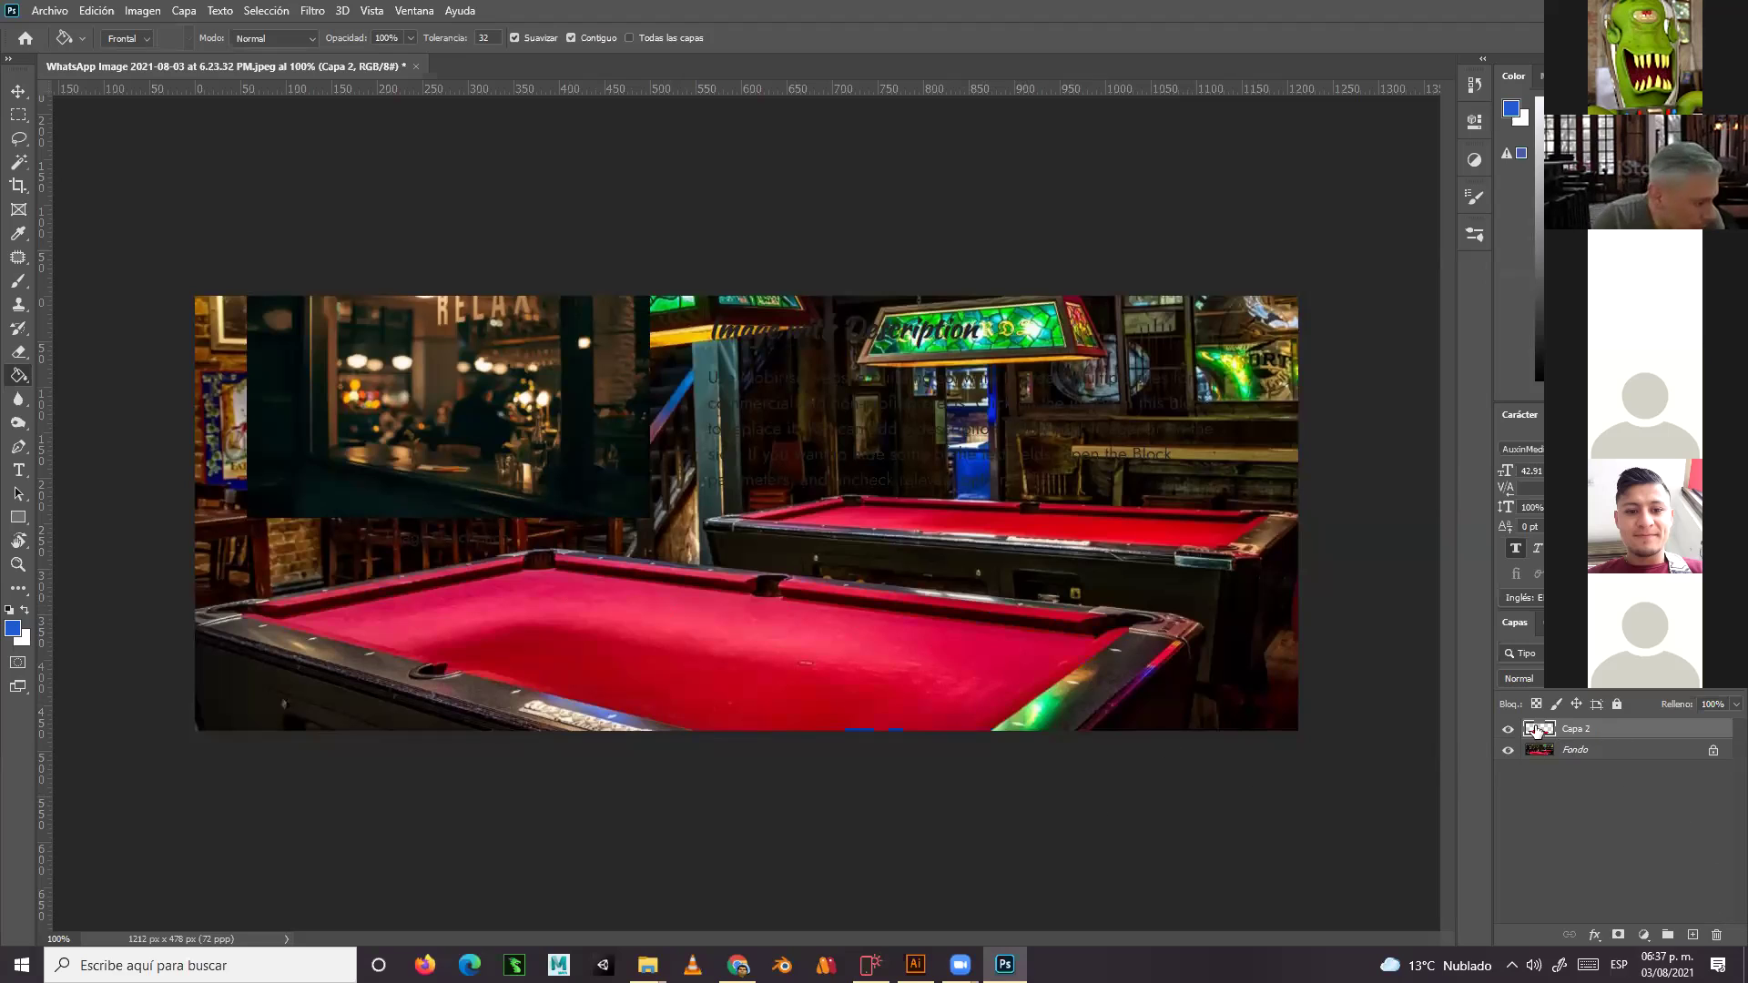
left_click(1508, 750)
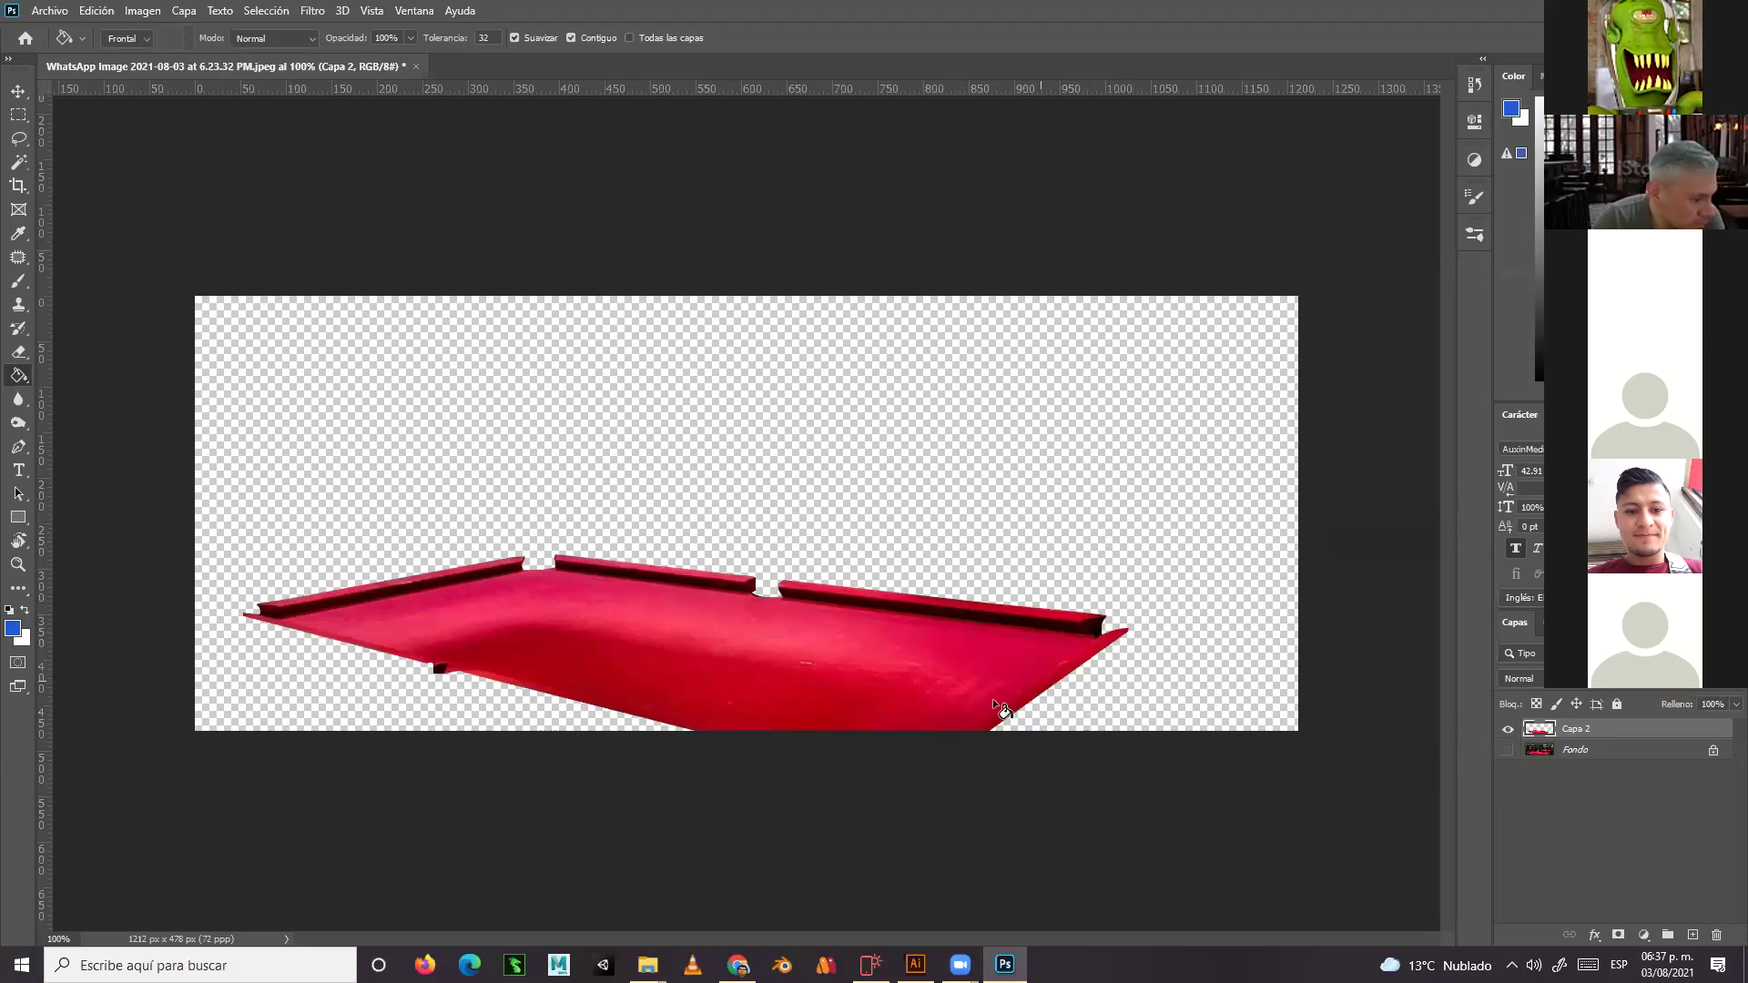
left_click(1577, 758)
left_click(1507, 728)
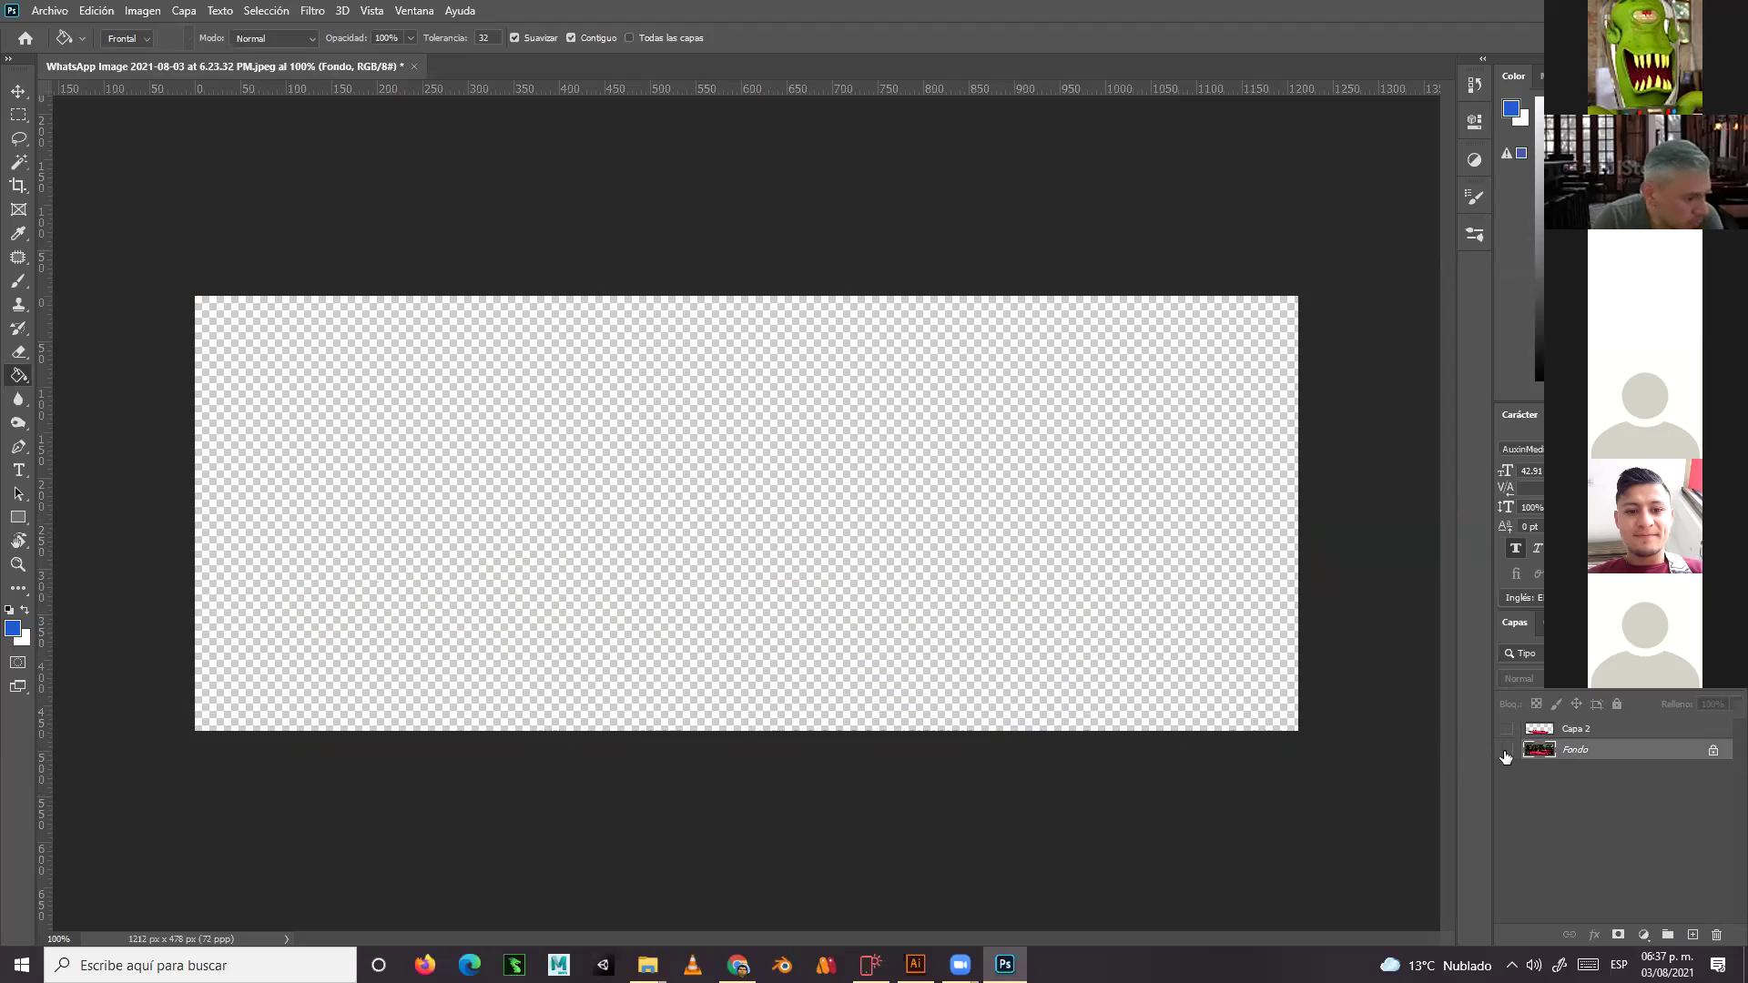
left_click(1507, 751)
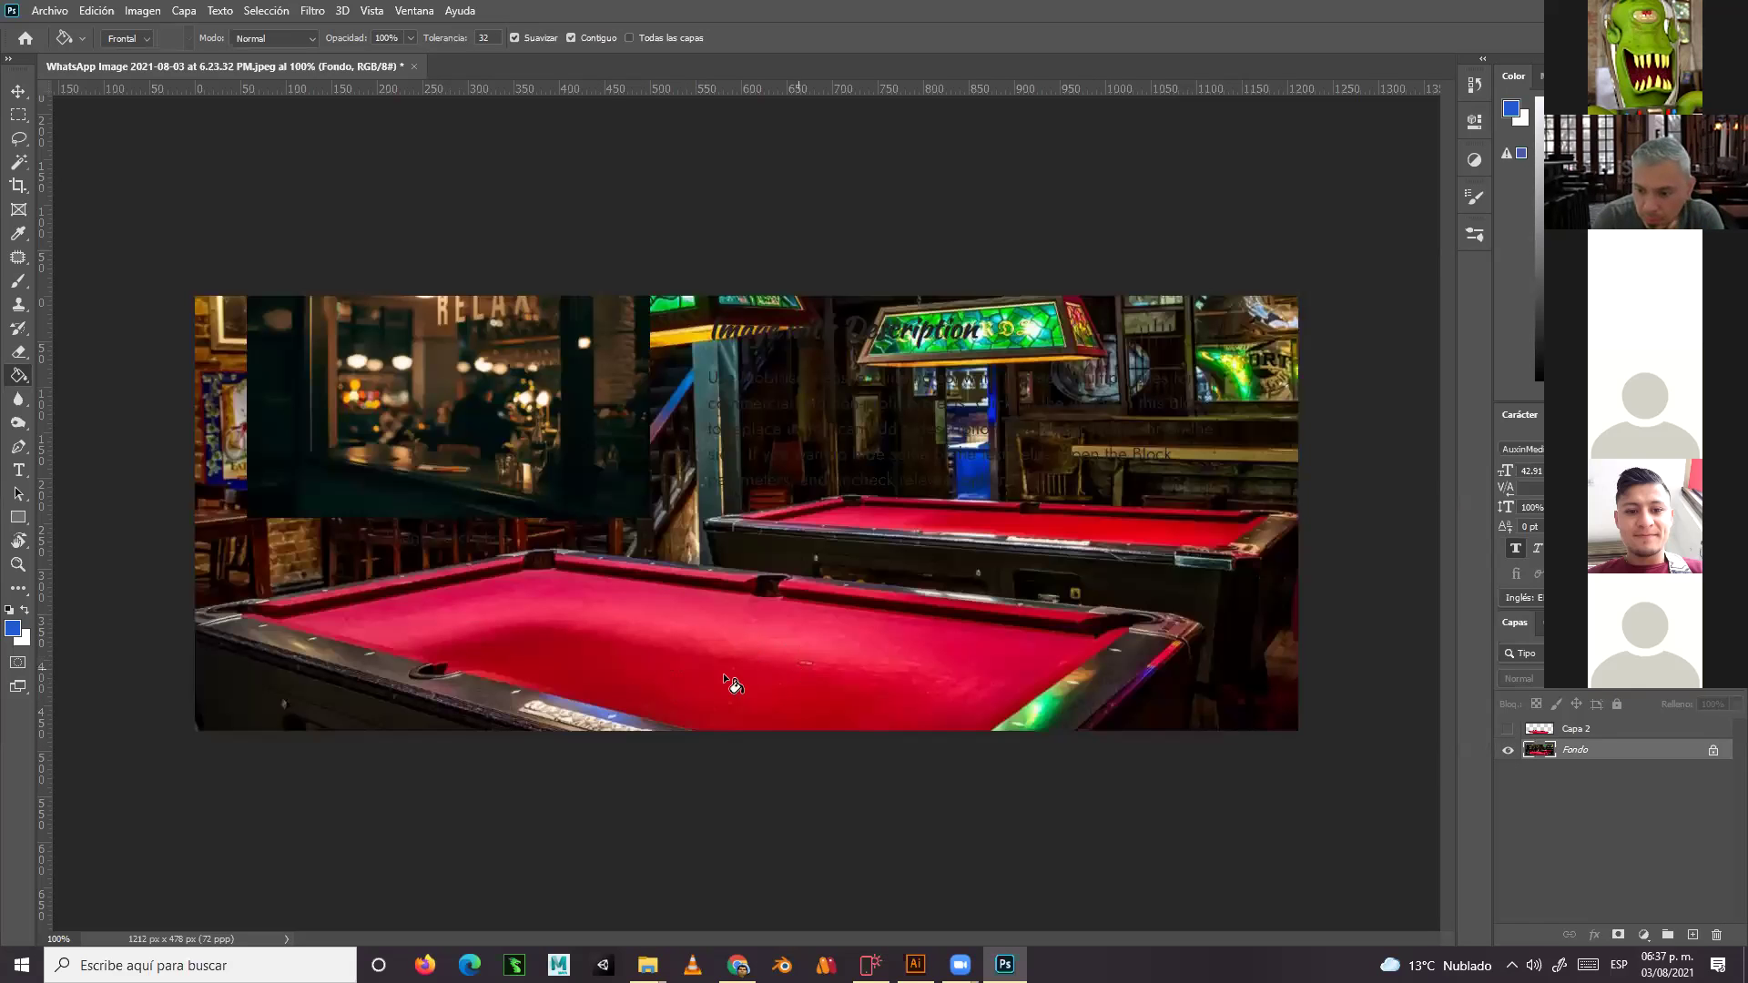
Select a rectangular patch in the middle of the front table's cloth and copy it onto a new layer
left_click(19, 128)
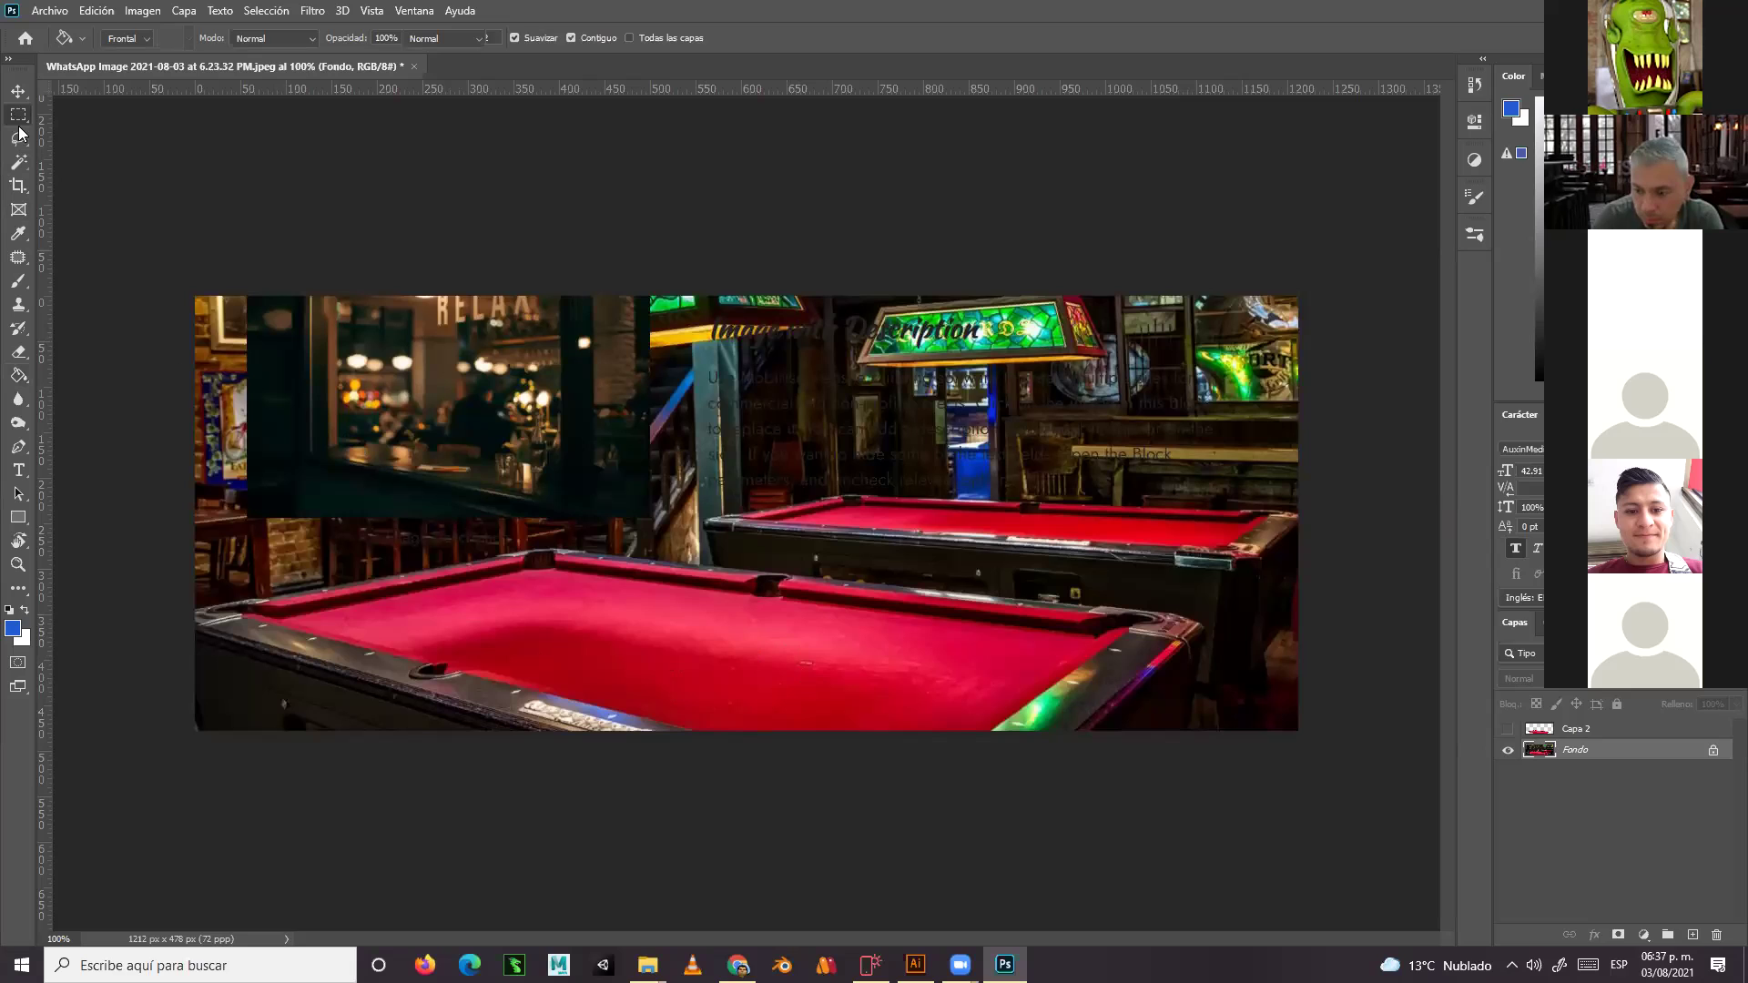
left_click_drag(731, 421, 877, 582)
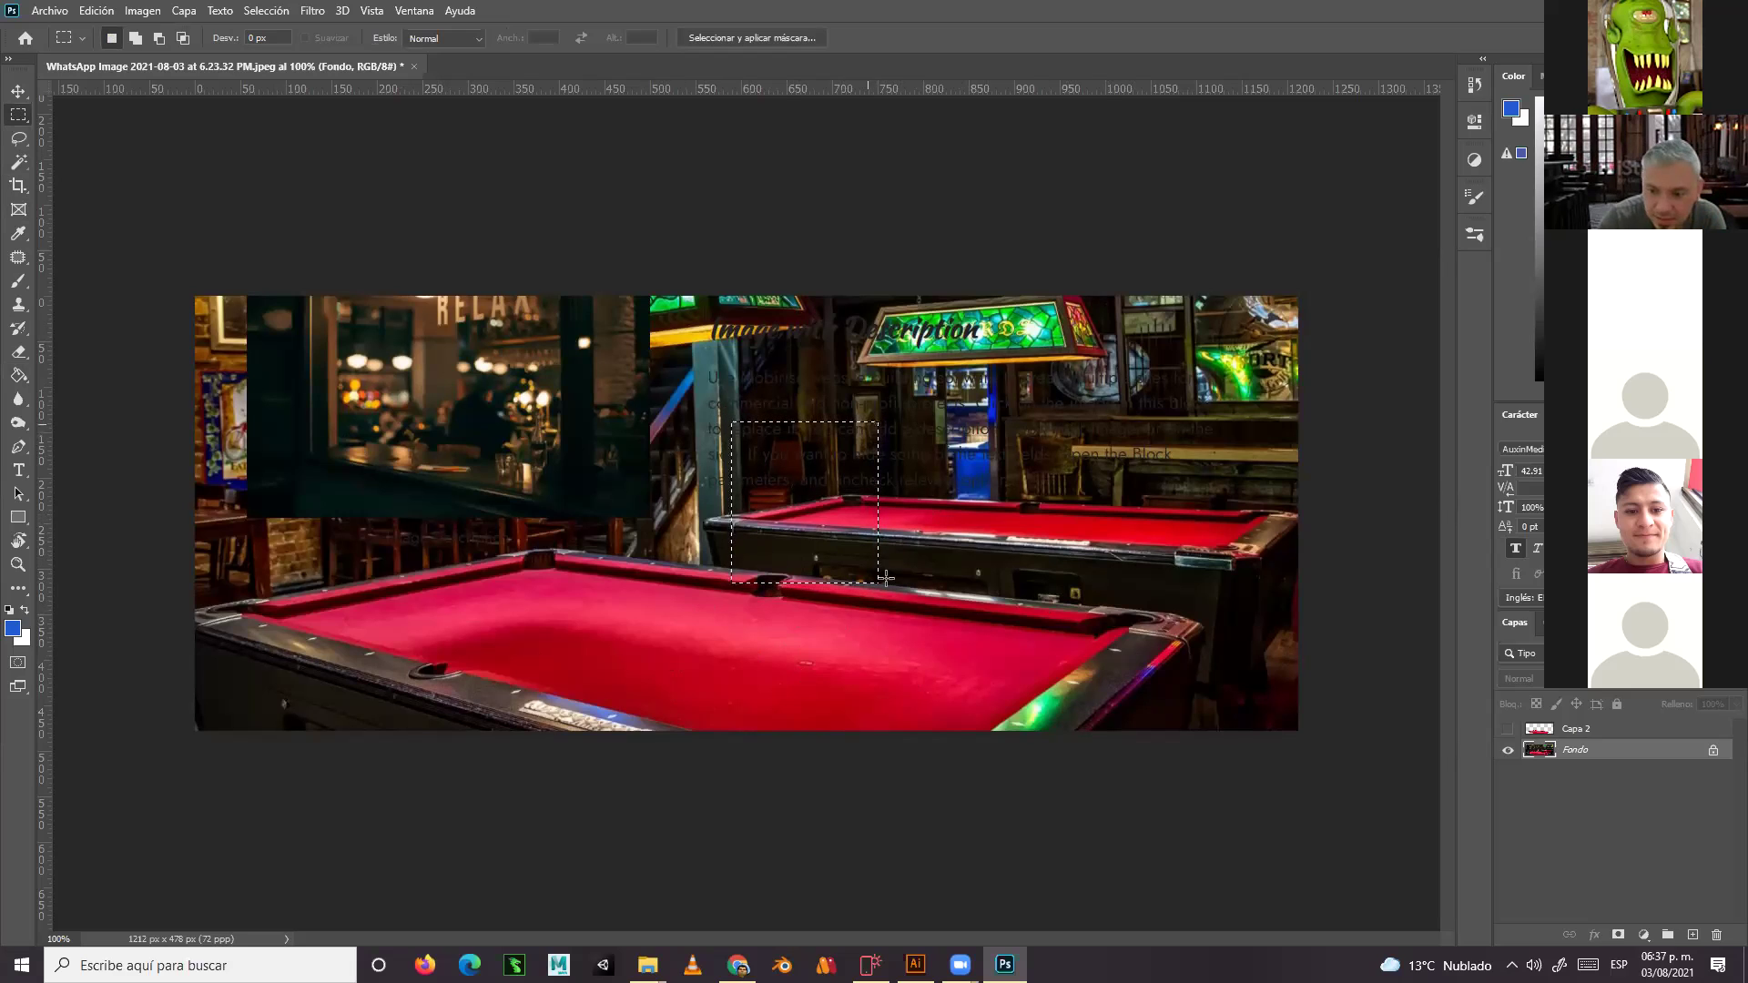
left_click(866, 615)
left_click_drag(581, 593, 713, 677)
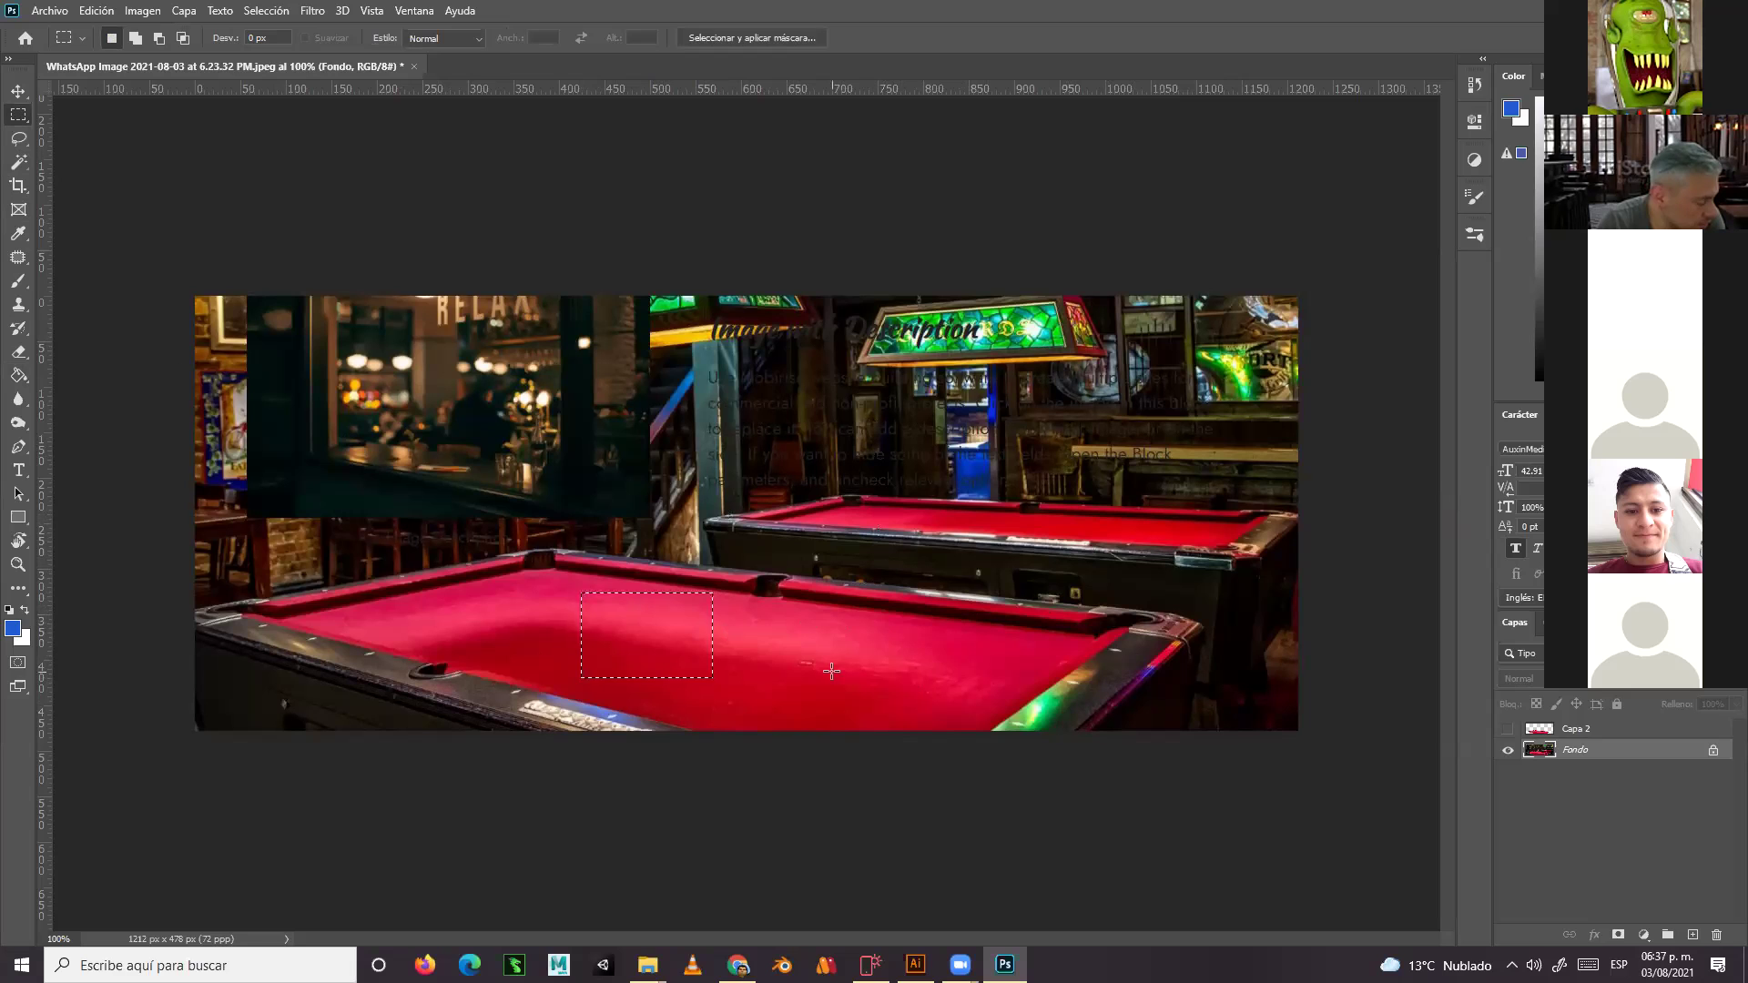
key("ctrl+j")
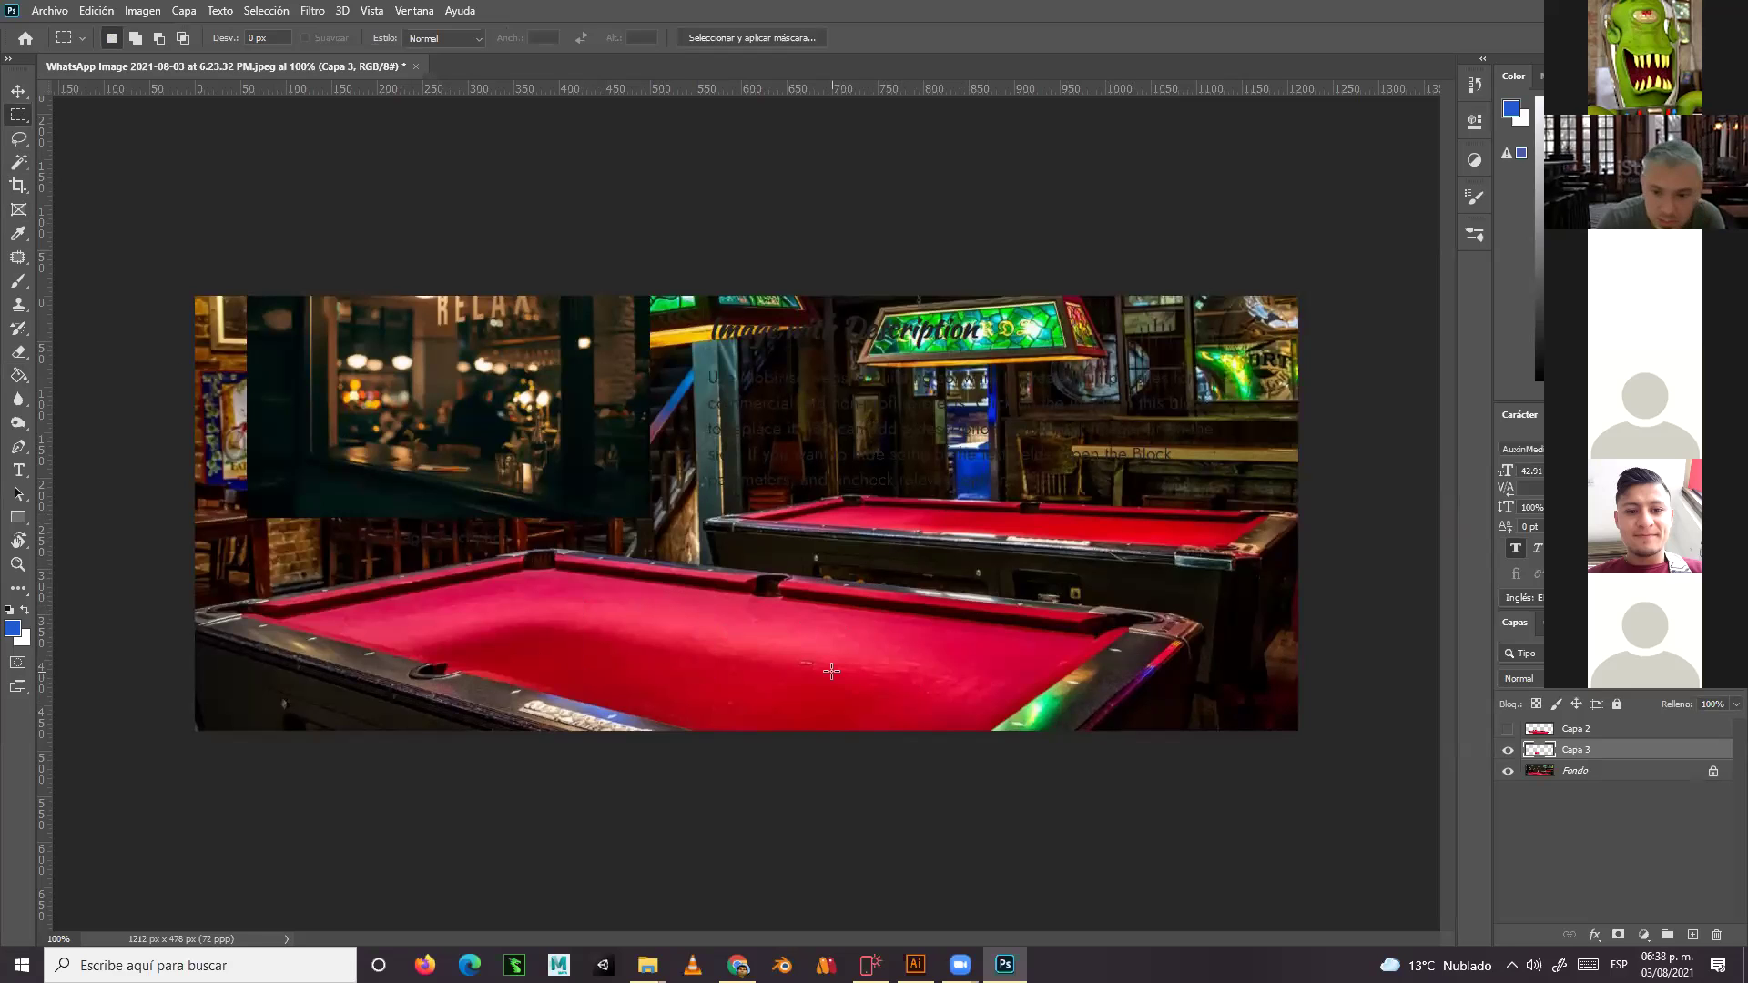
Check the copied rectangular patch with the background hidden, and delete the hidden cloth layer Capa 2
left_click(1508, 771)
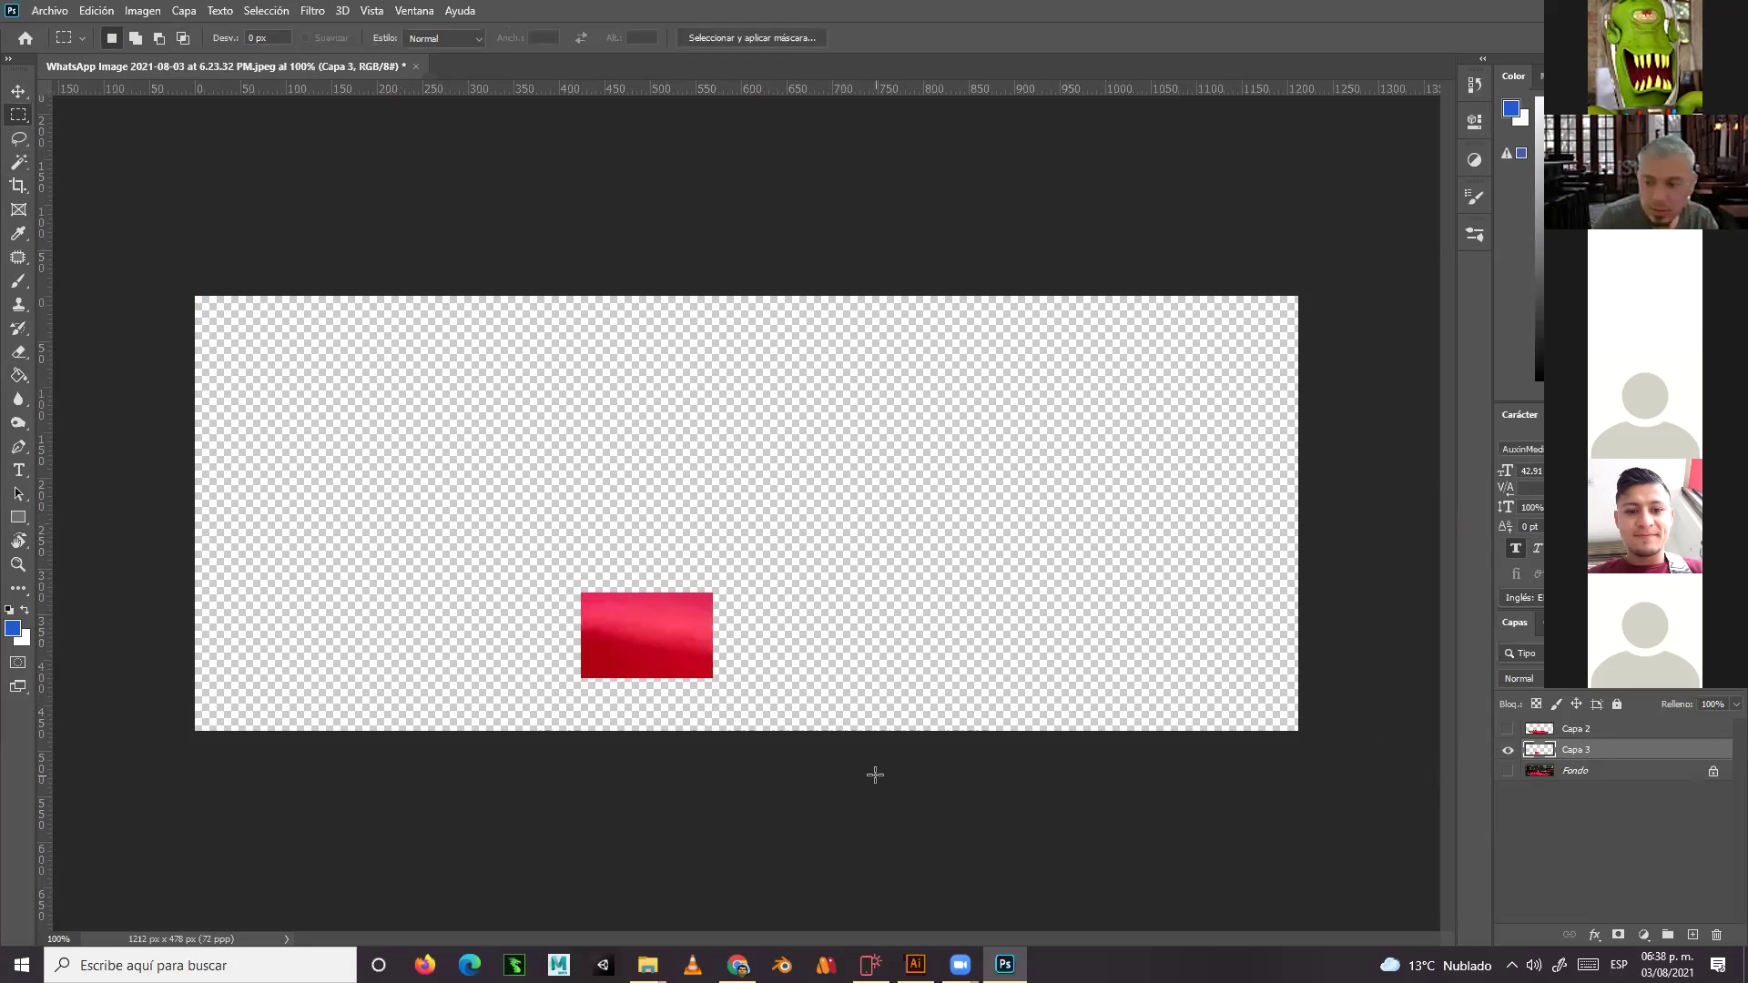
left_click(1507, 772)
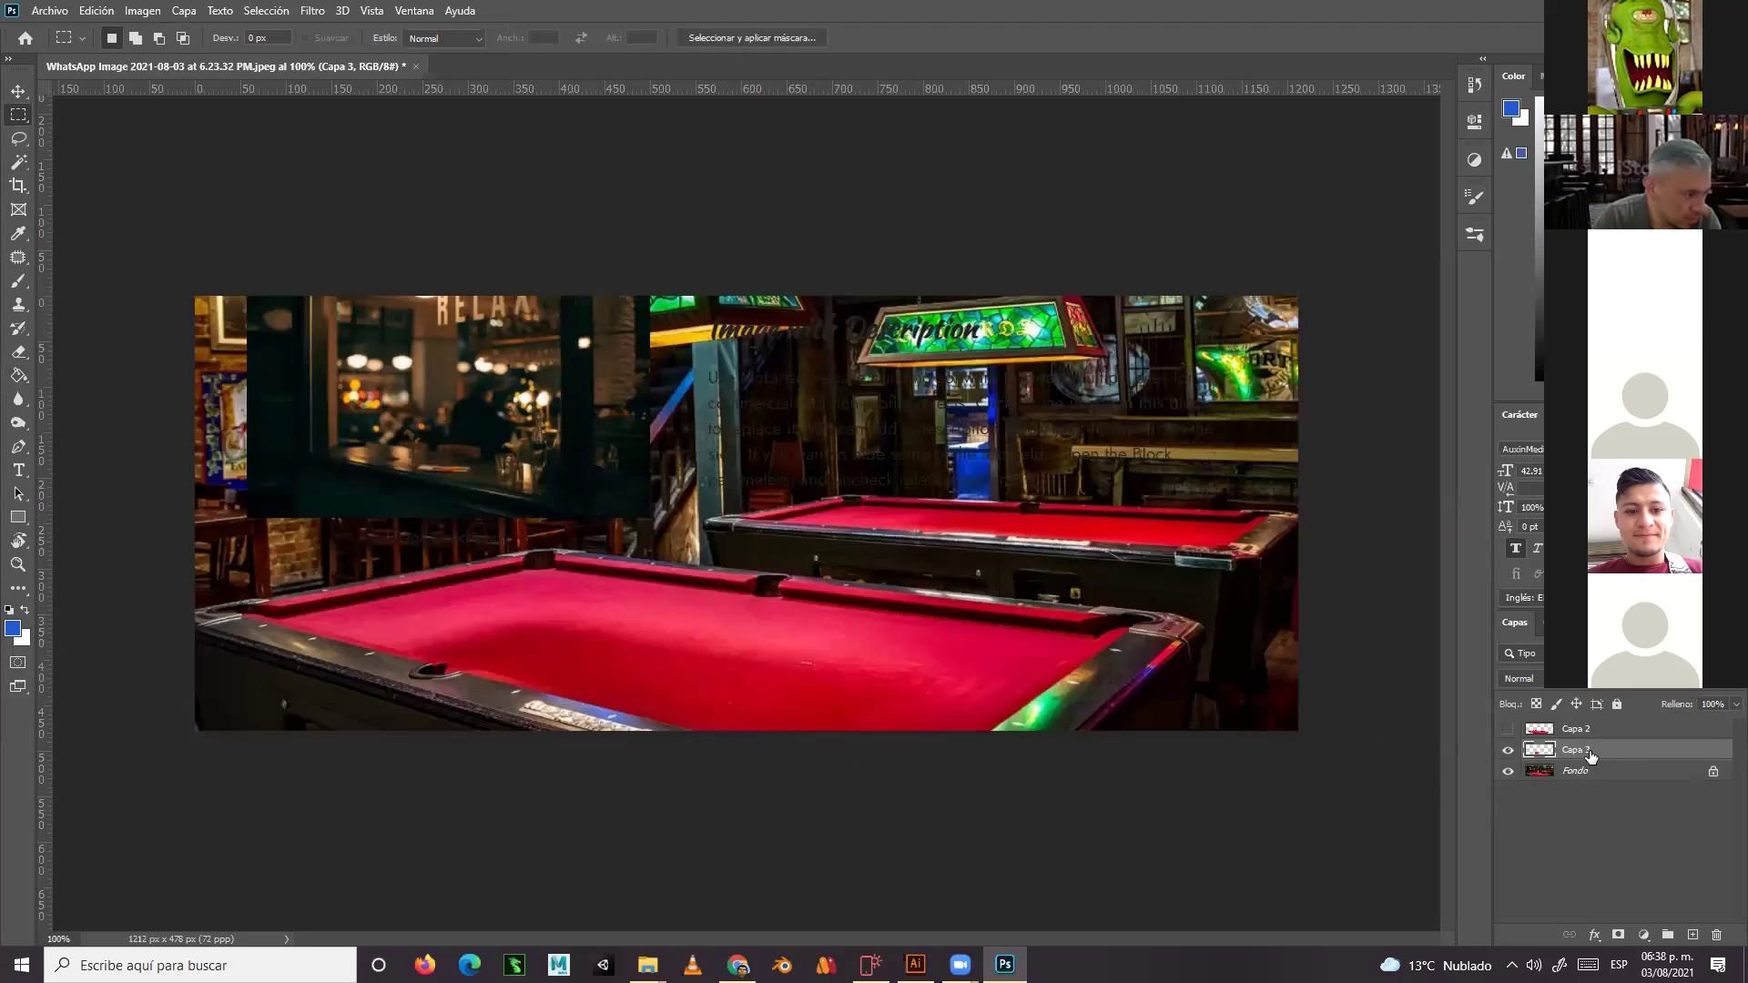
left_click(1617, 732)
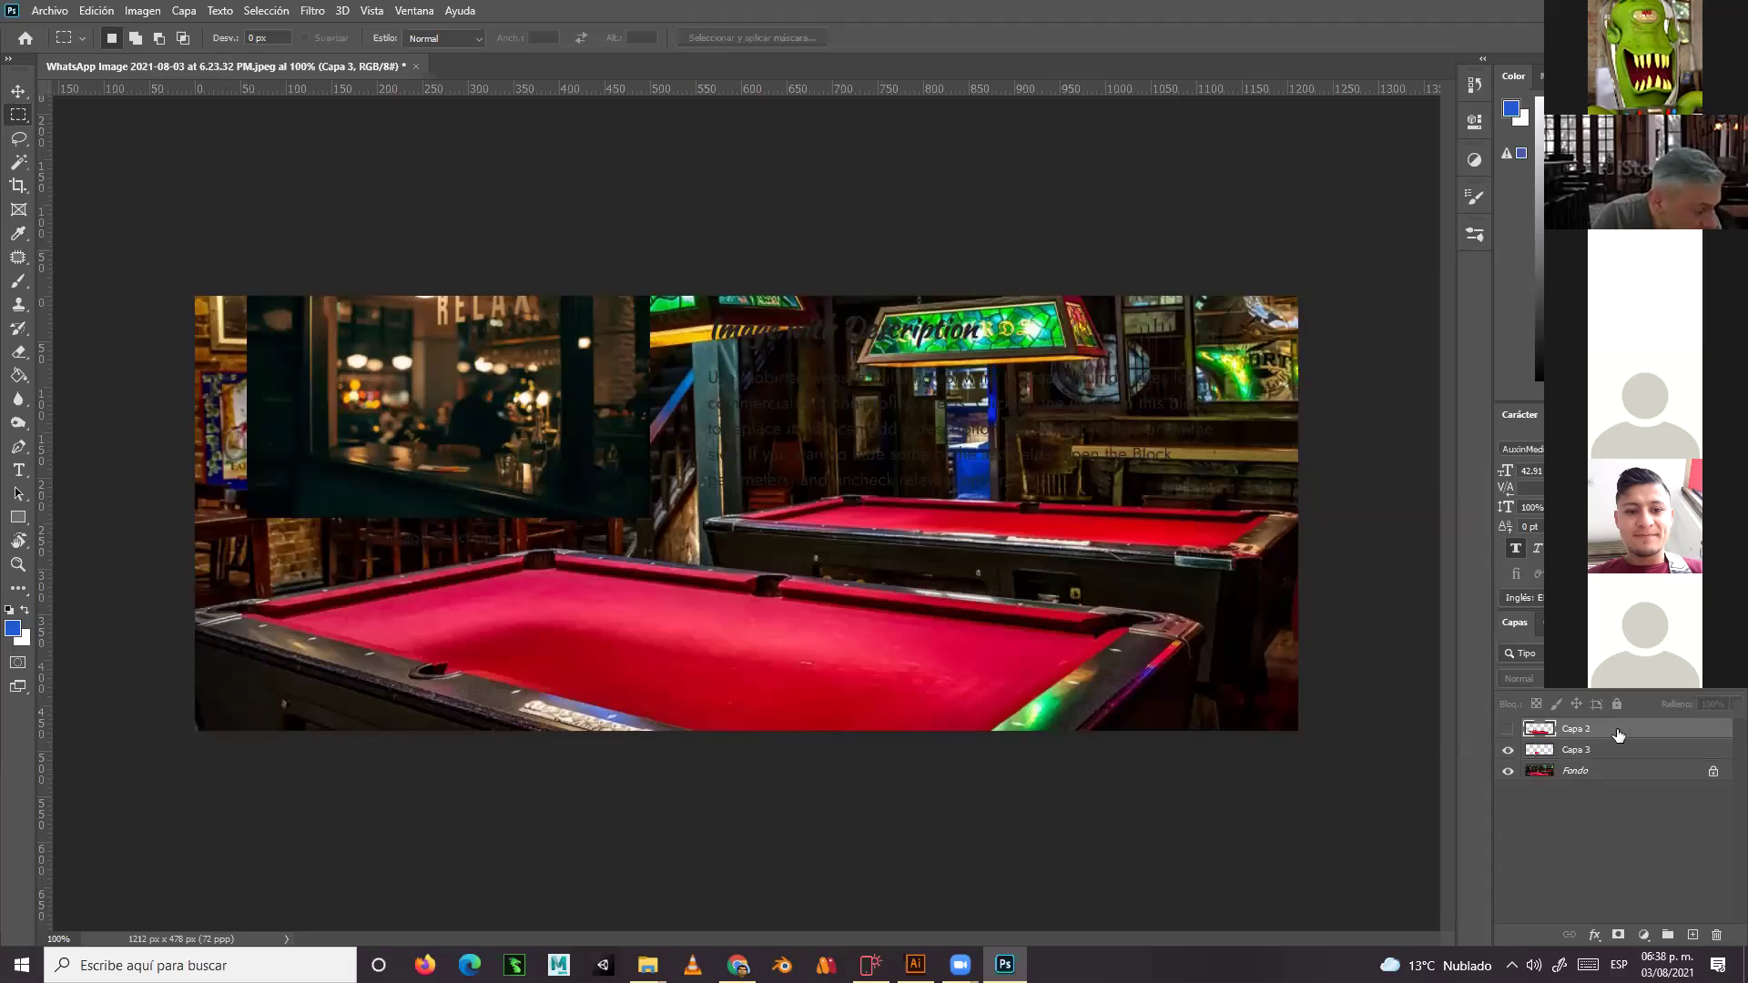
left_click(1717, 935)
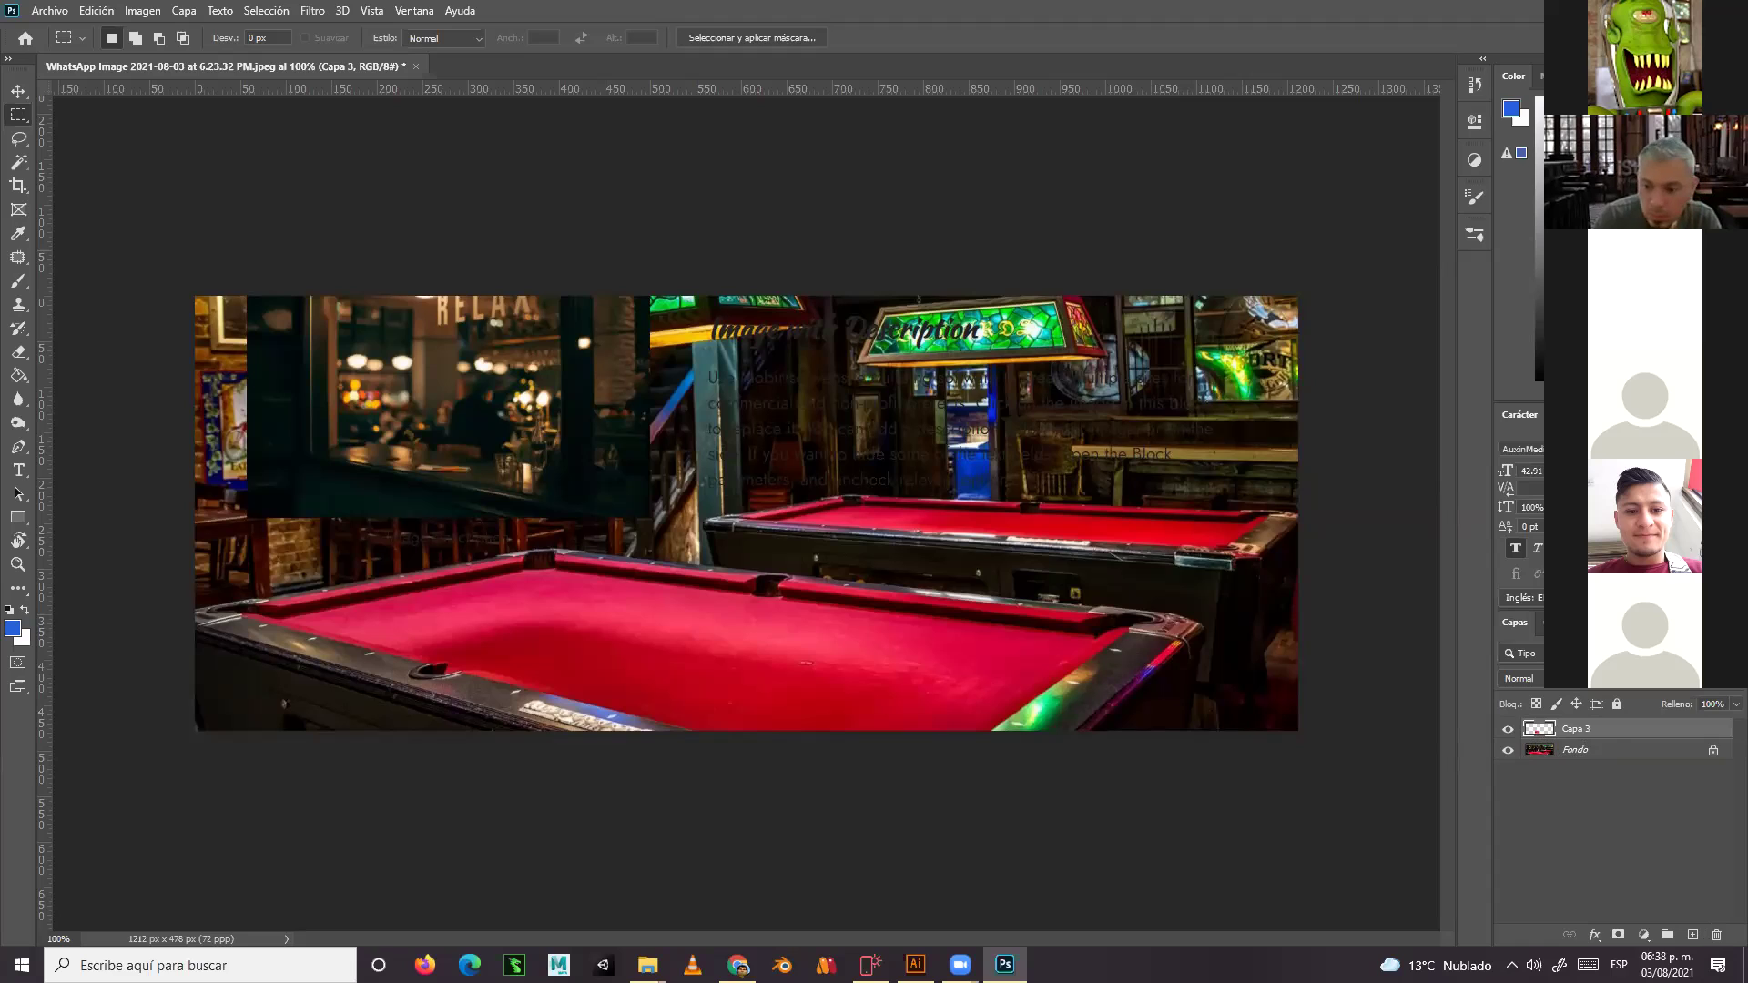
Add a new layer above the rectangular patch, fill it entirely with blue and hide it
left_click(18, 377)
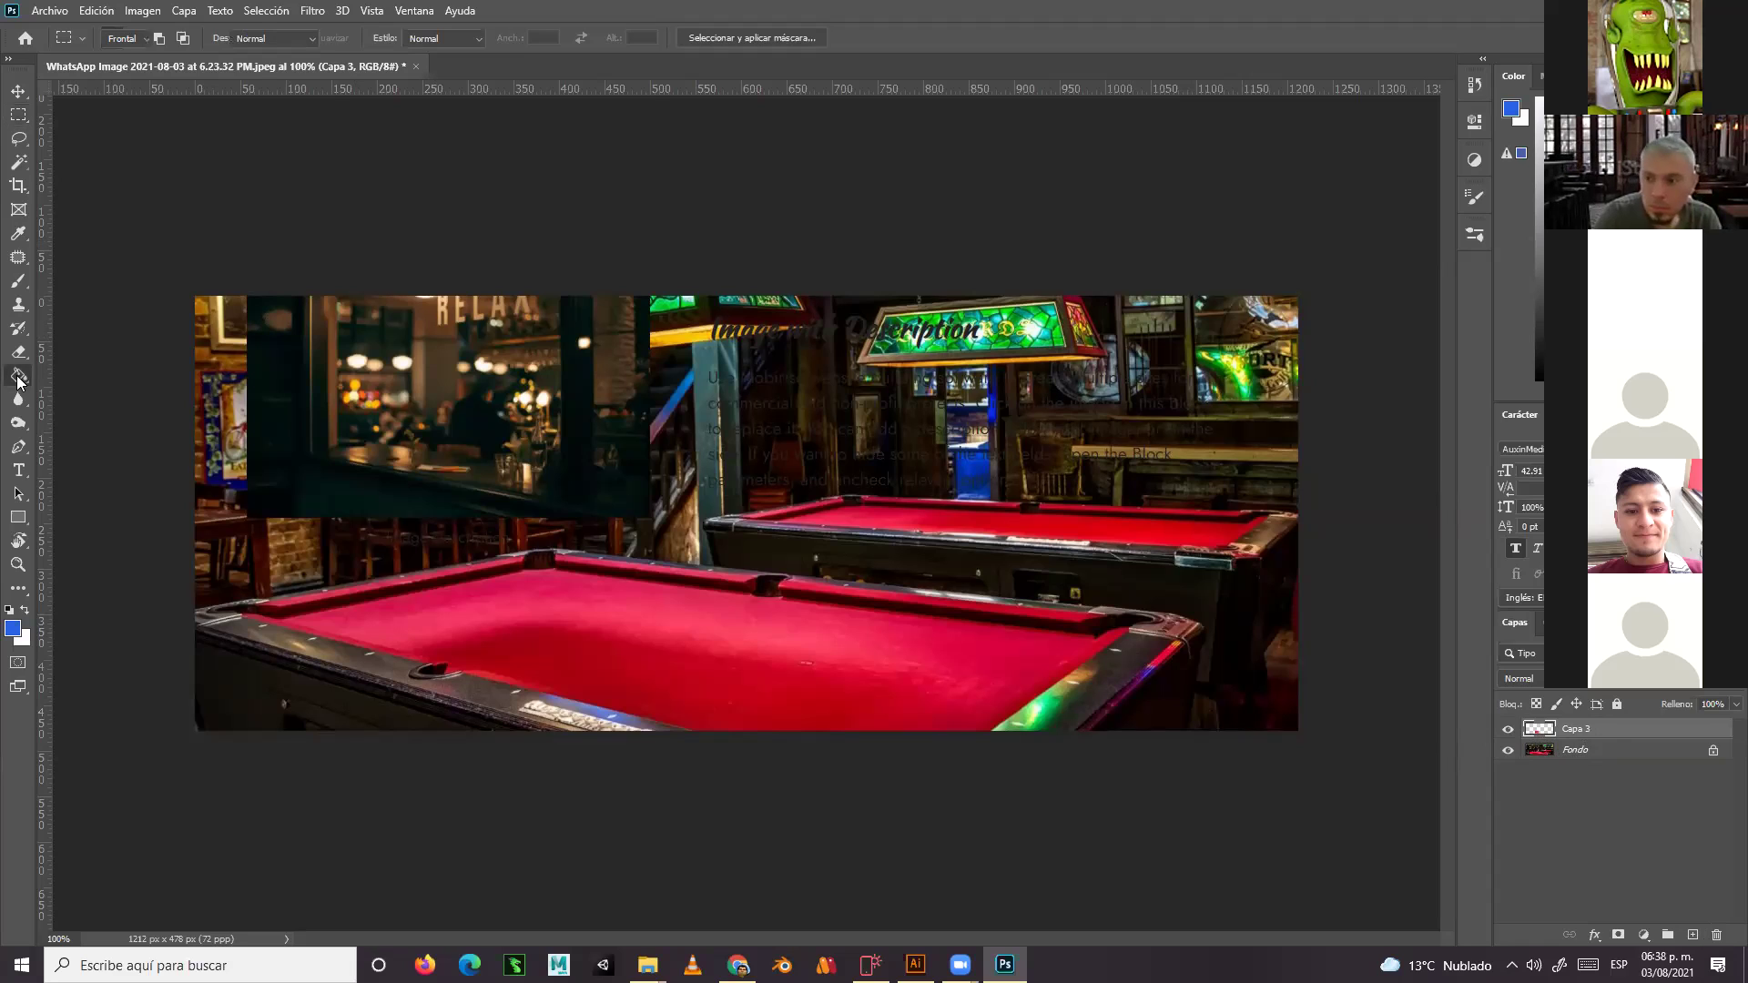
left_click(590, 531)
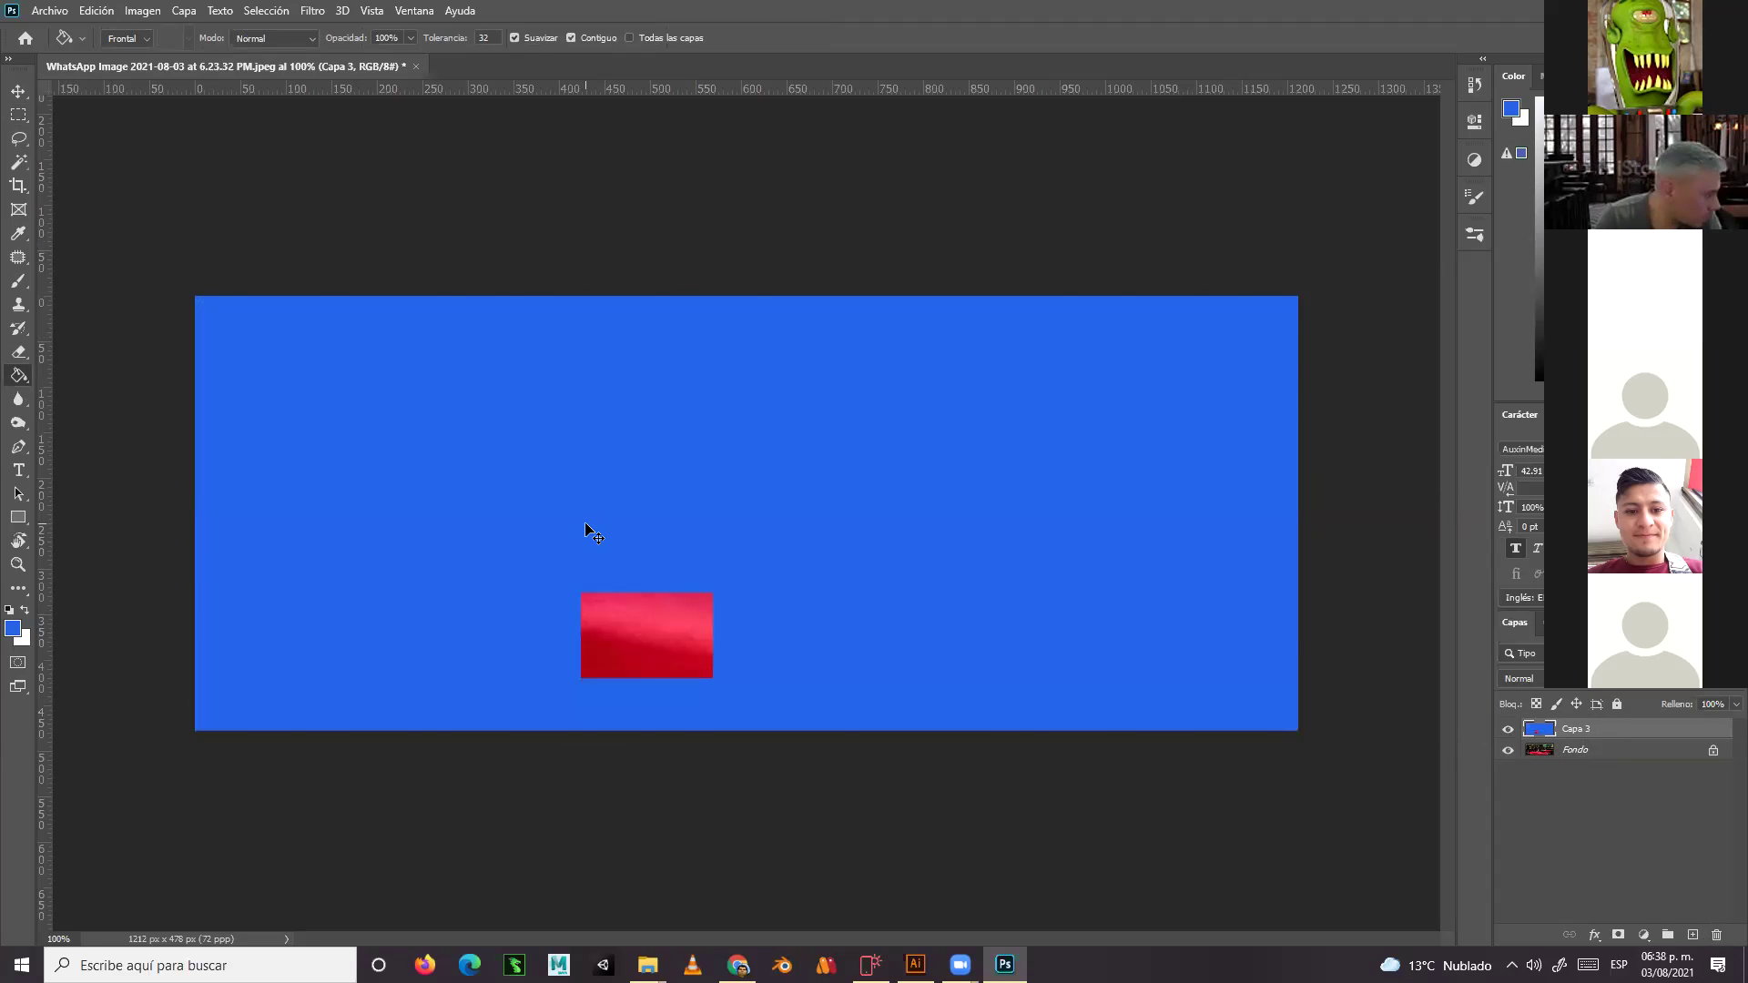
key("ctrl+z")
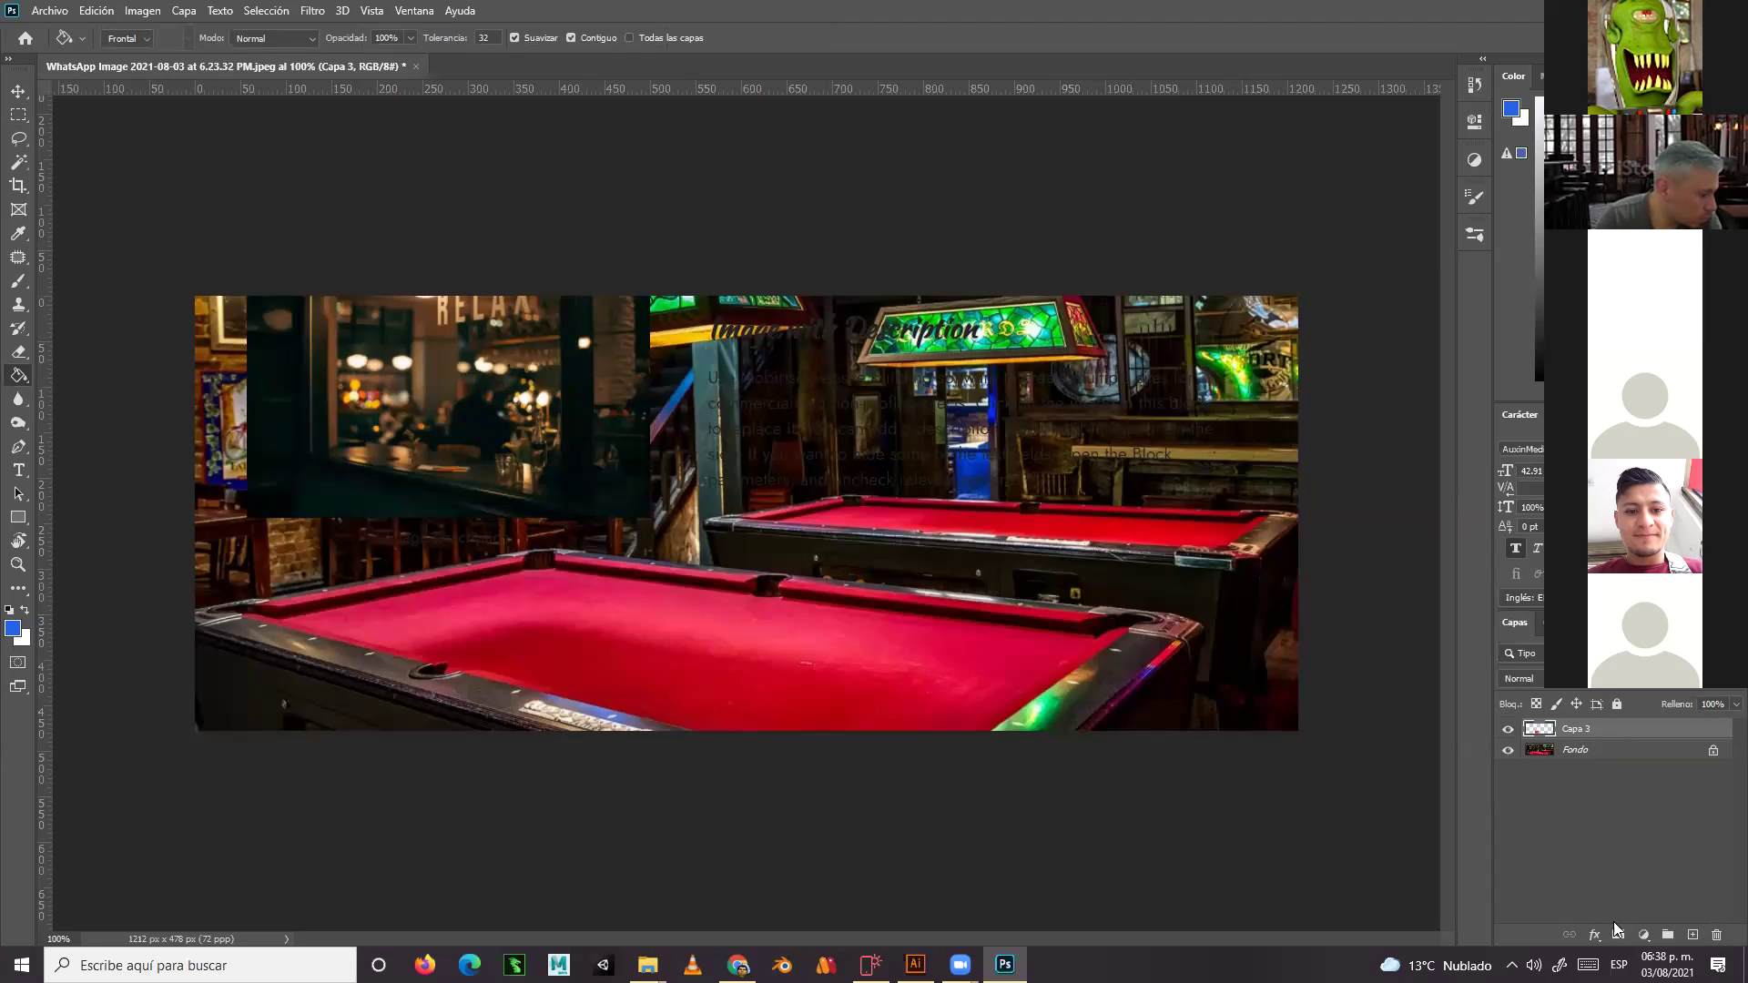
left_click(1692, 935)
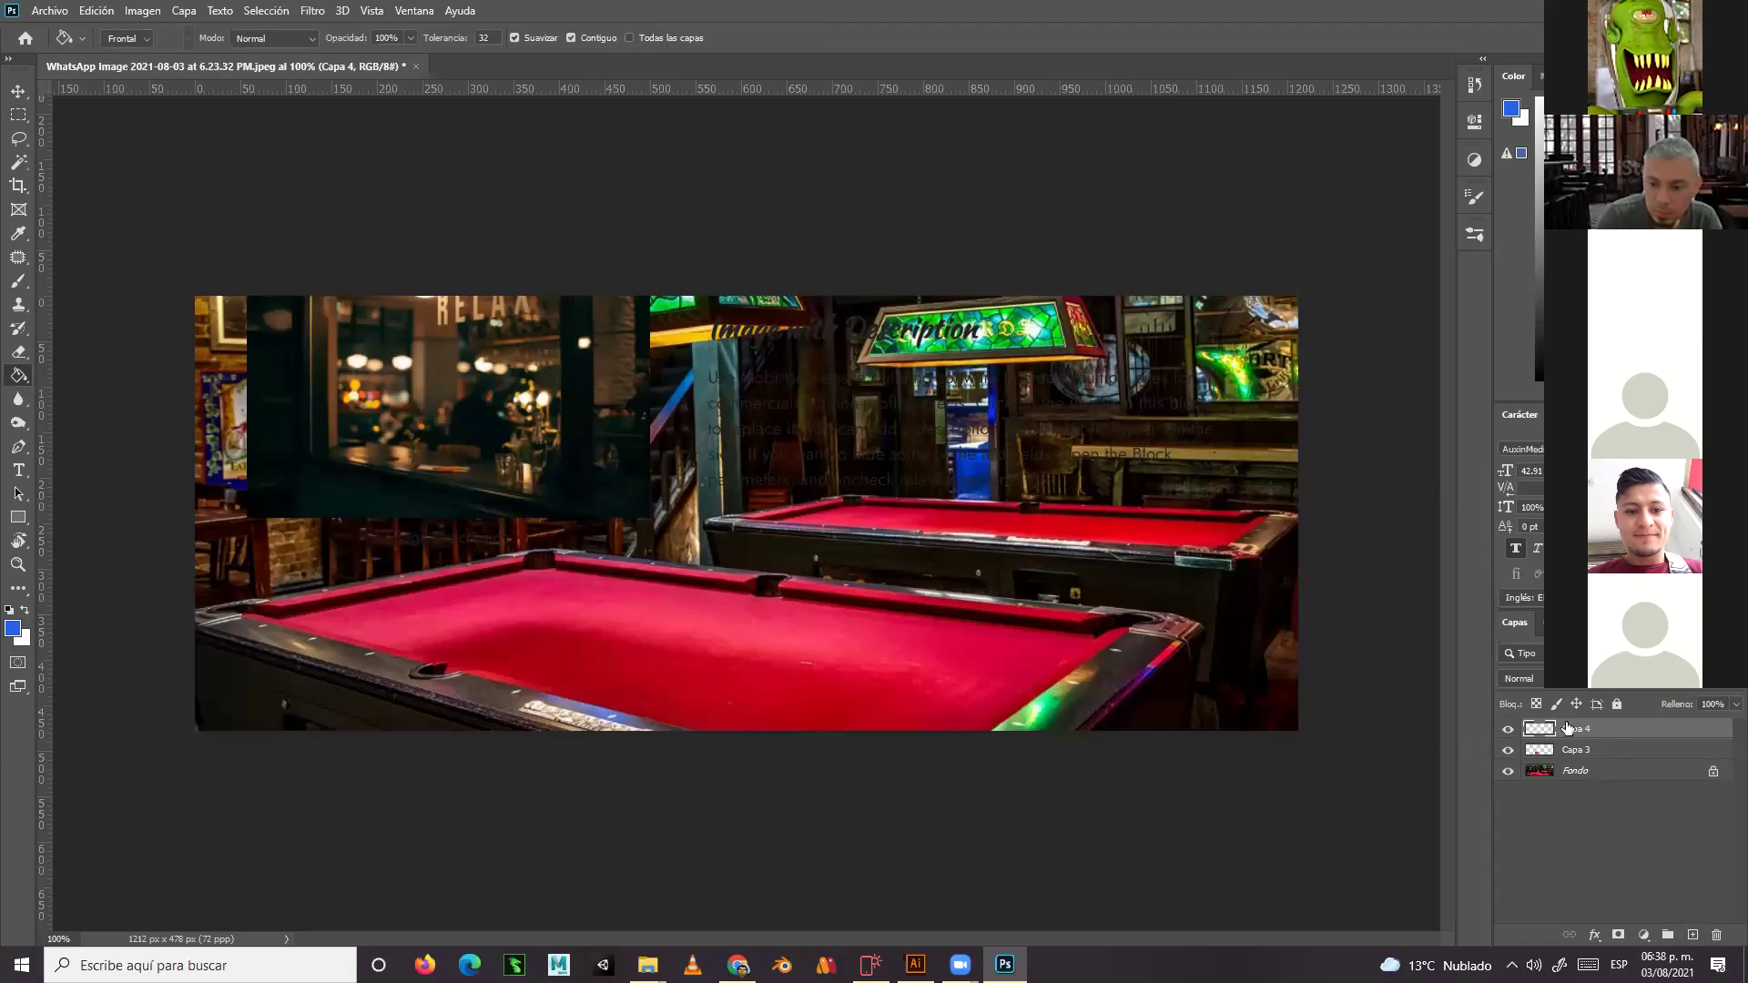
left_click(677, 564)
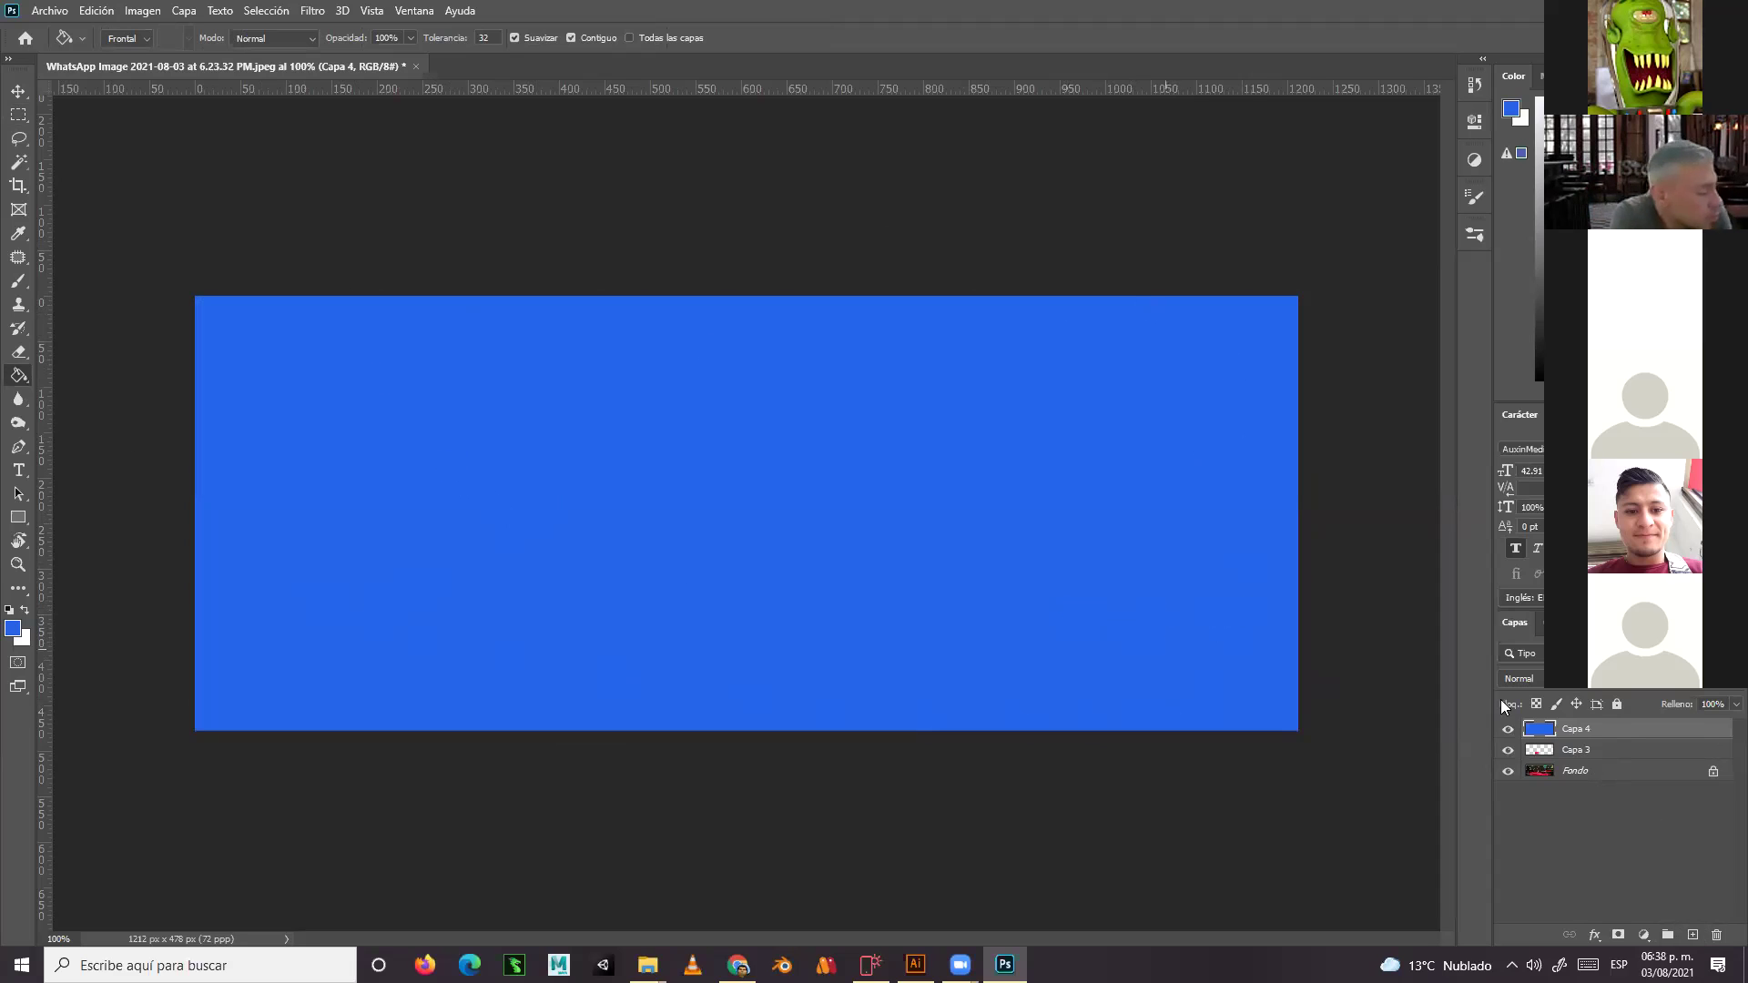
left_click(1508, 728)
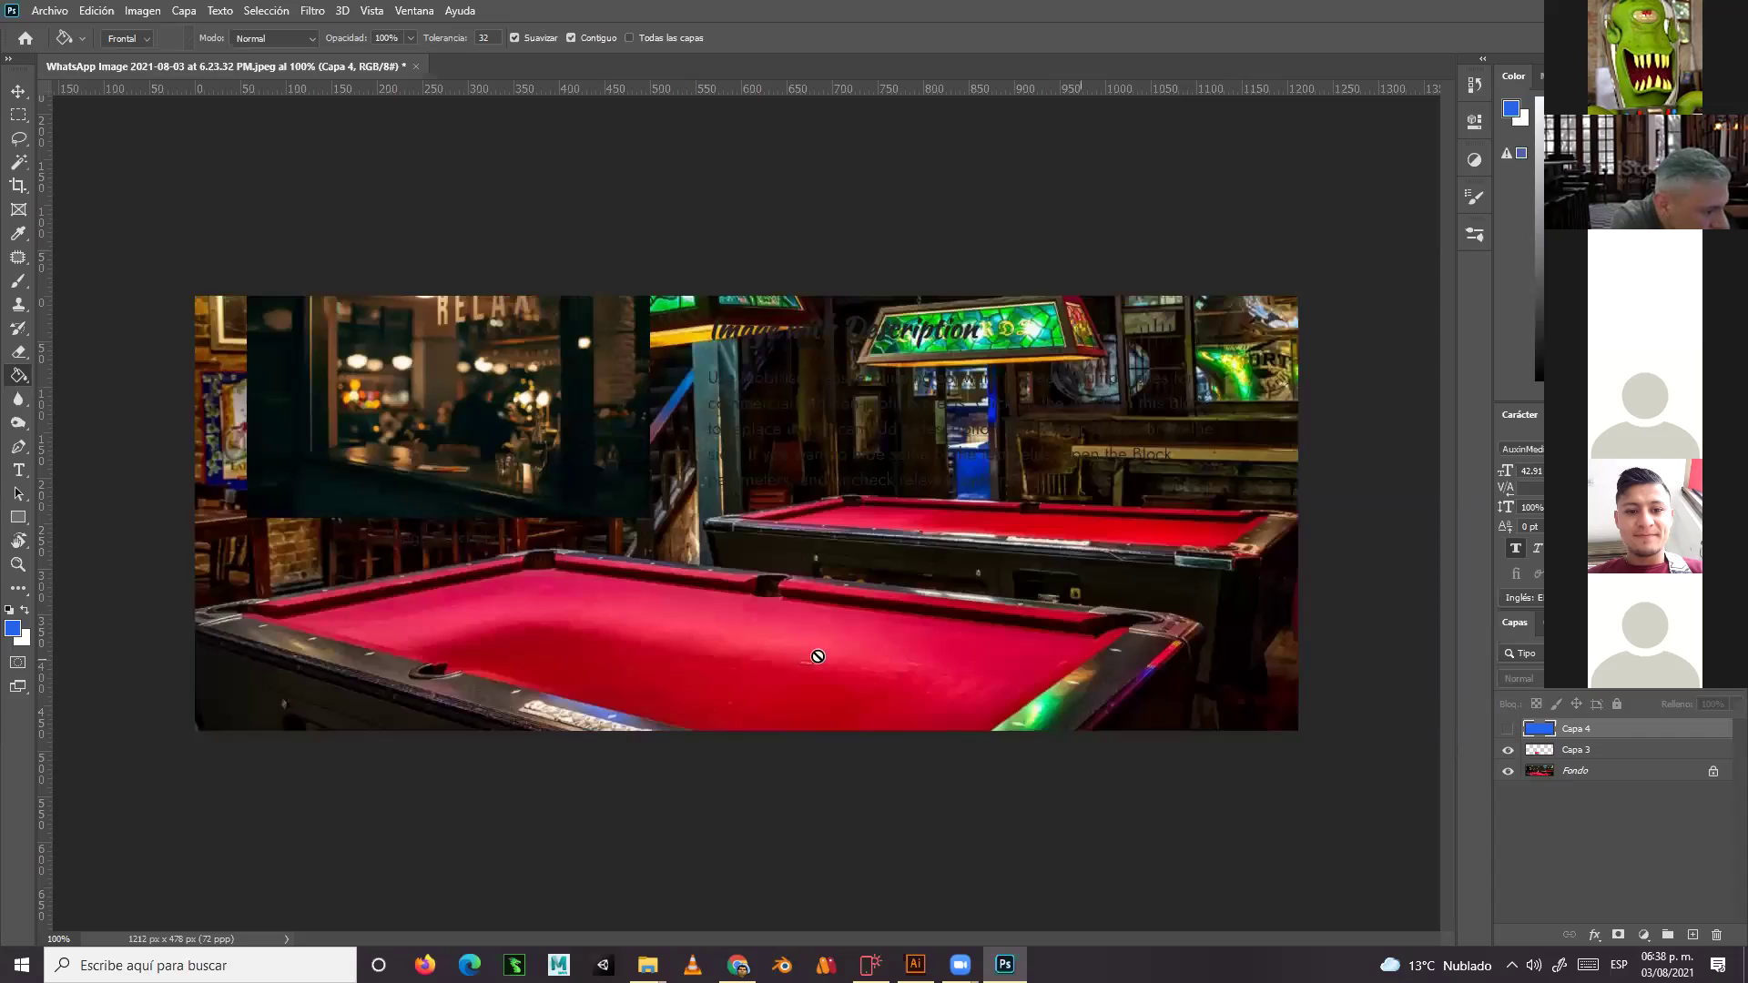
Show only the red patch and the blue layer Capa 4, and clip Capa 4 to the patch with a clipping mask
left_click(1507, 749, "alt")
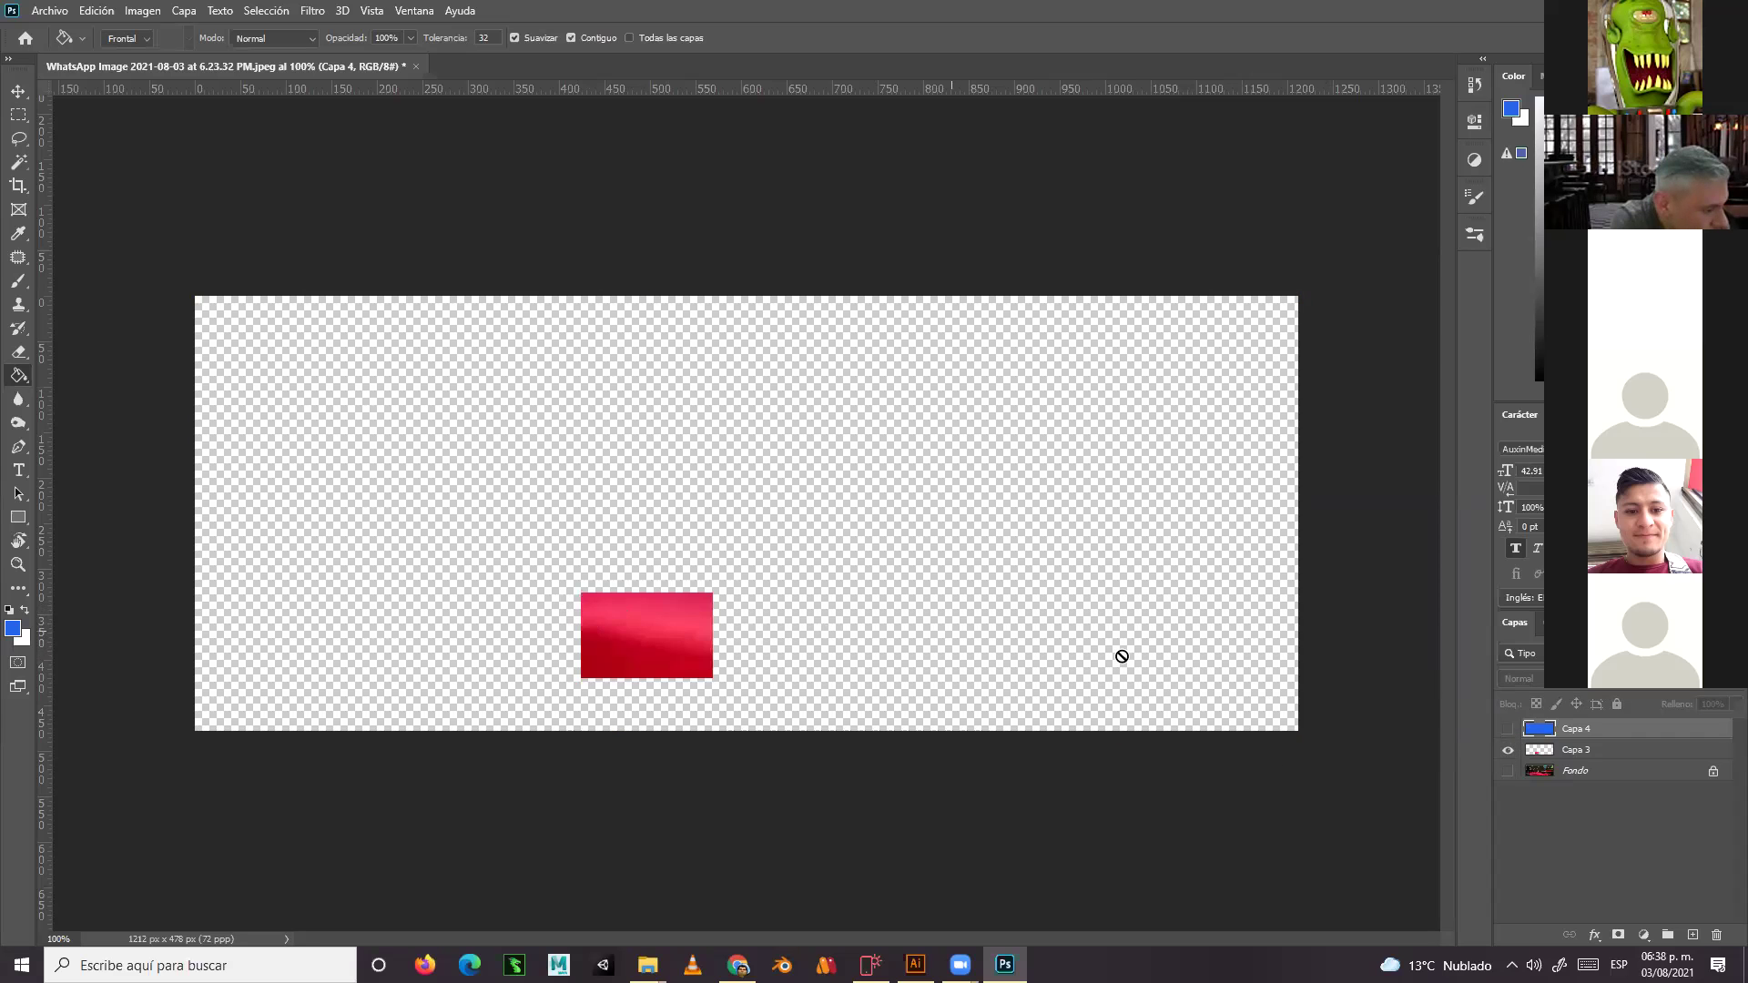
left_click(1508, 729)
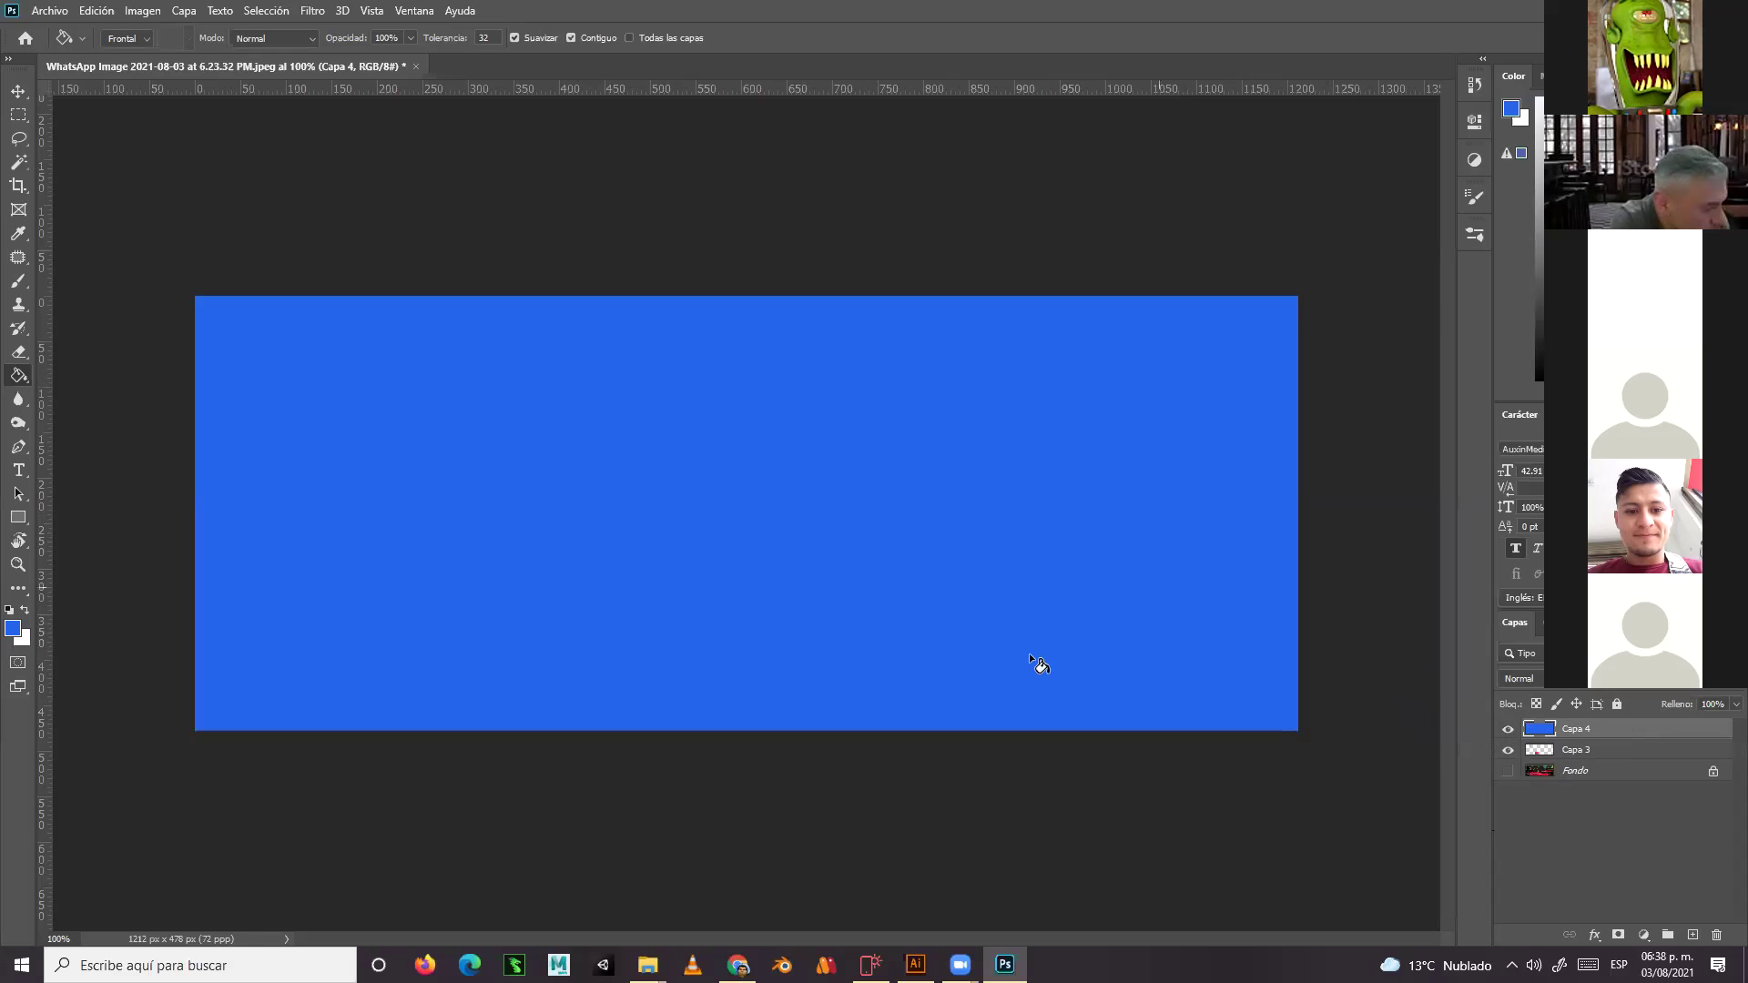
right_click(1609, 736)
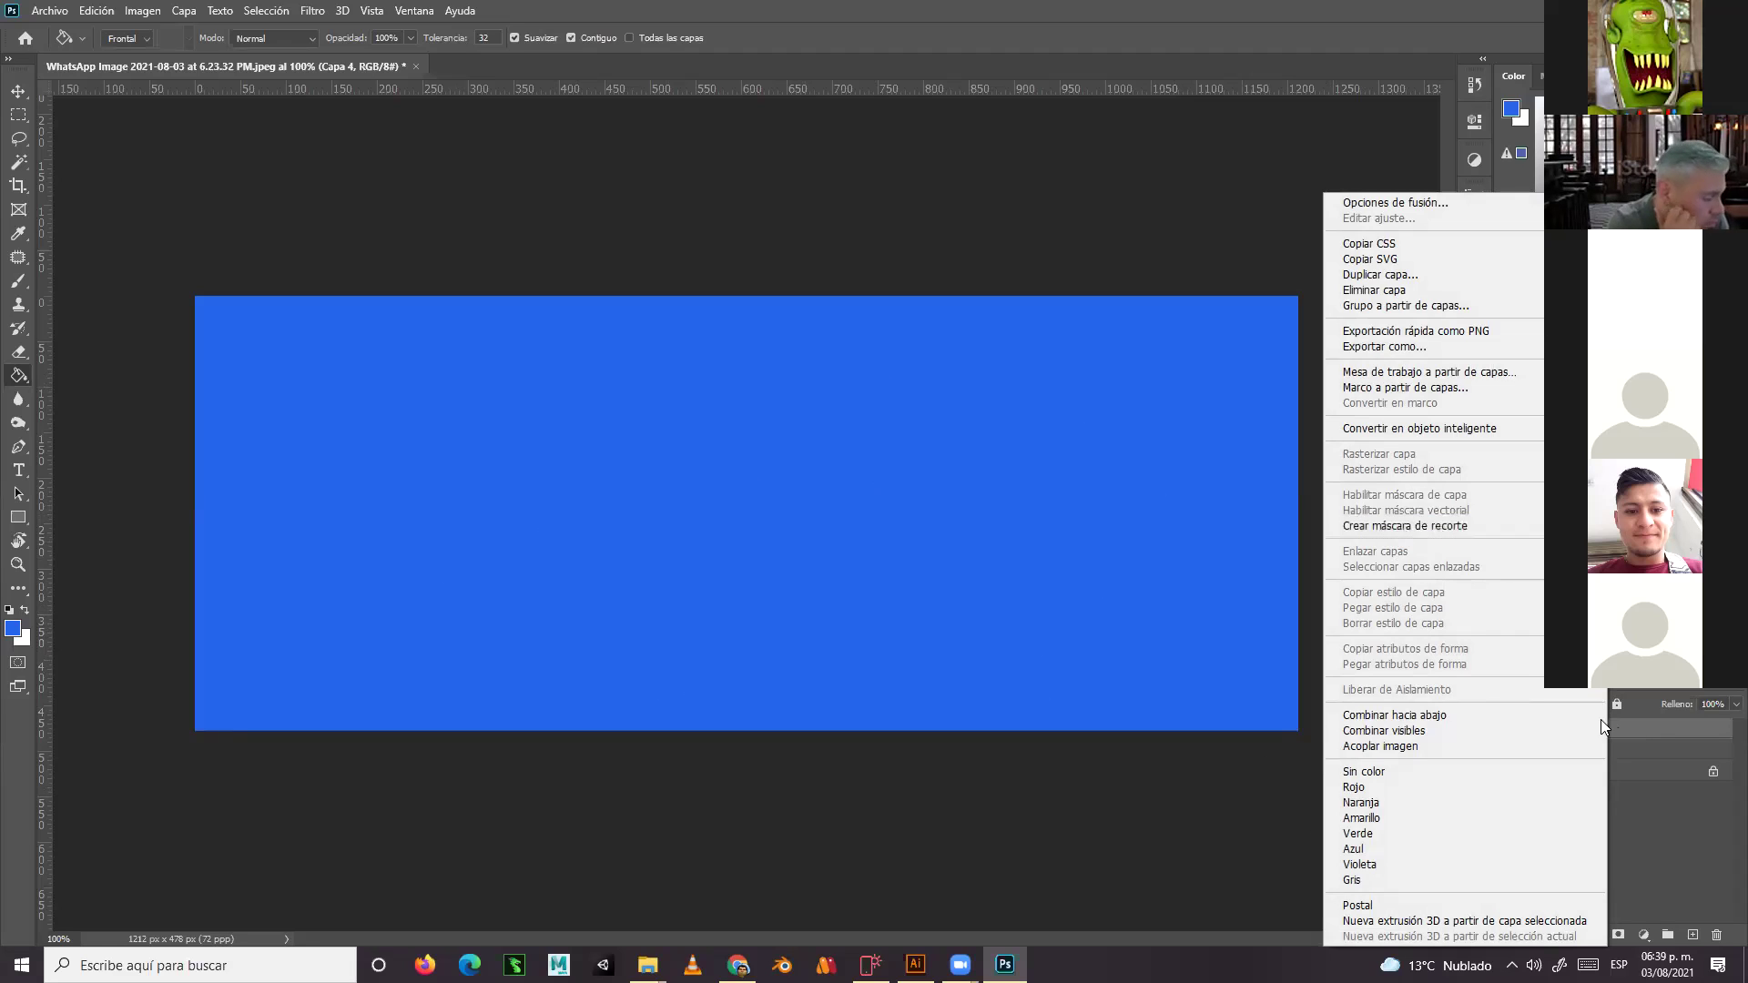
left_click(1376, 527)
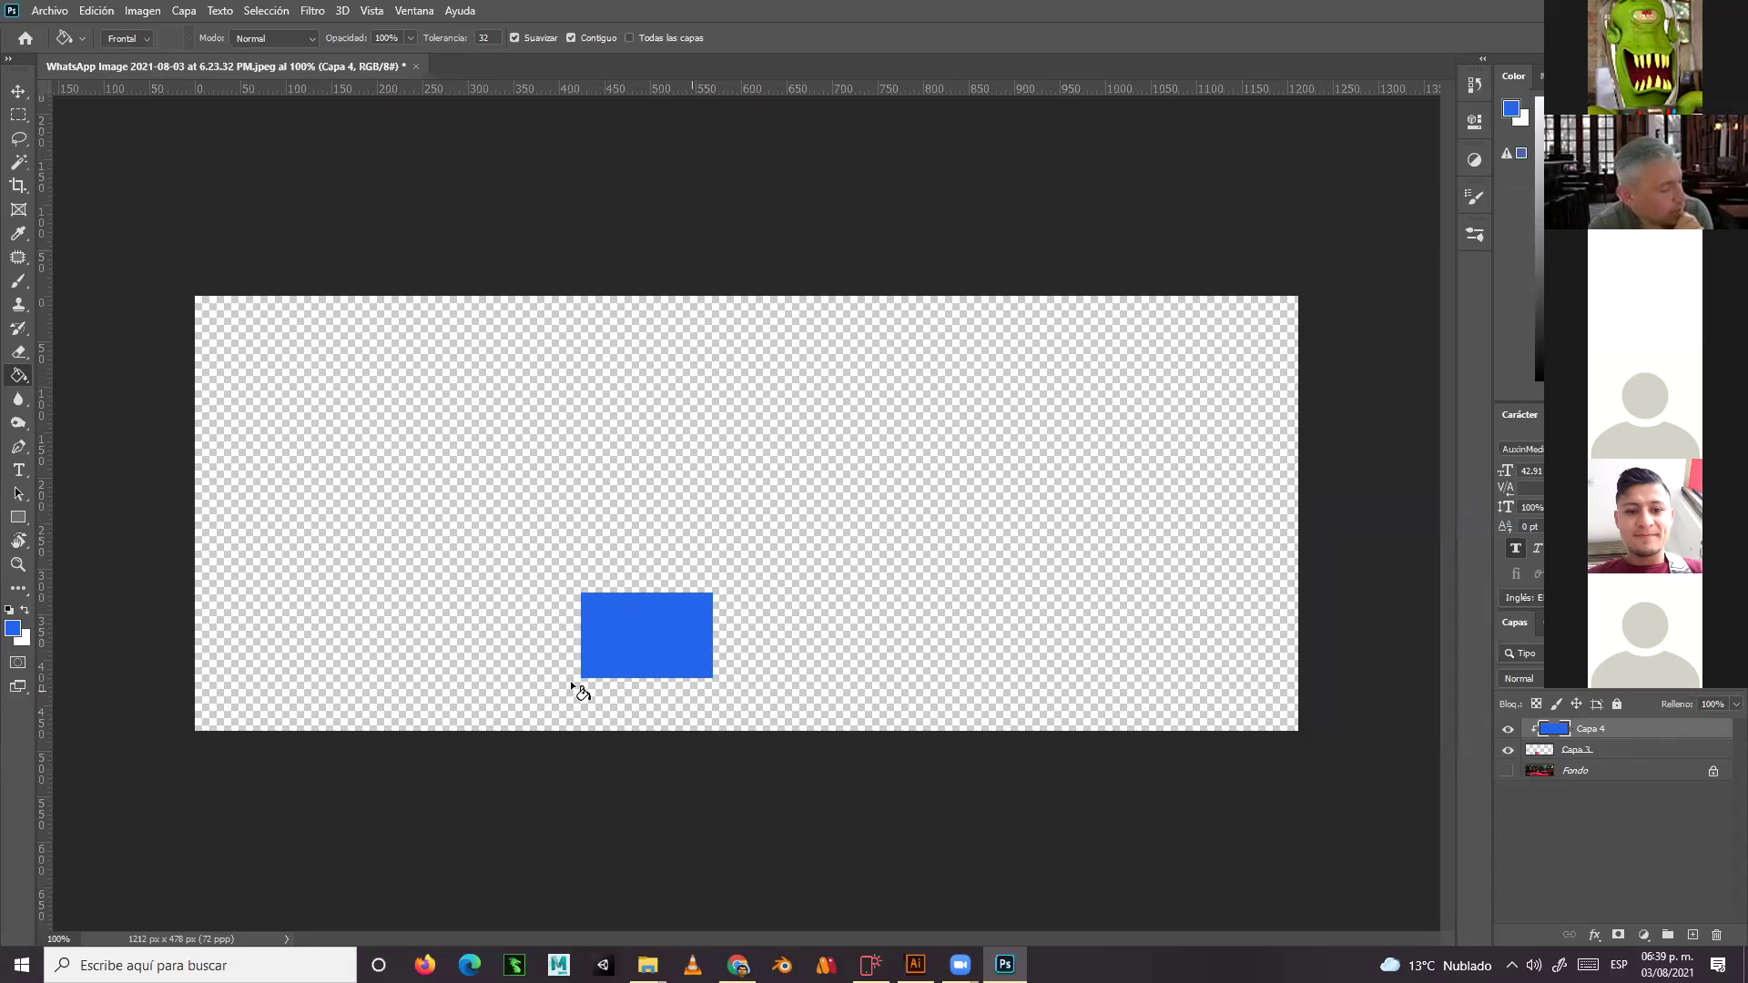
left_click(1617, 756)
left_click(1630, 734)
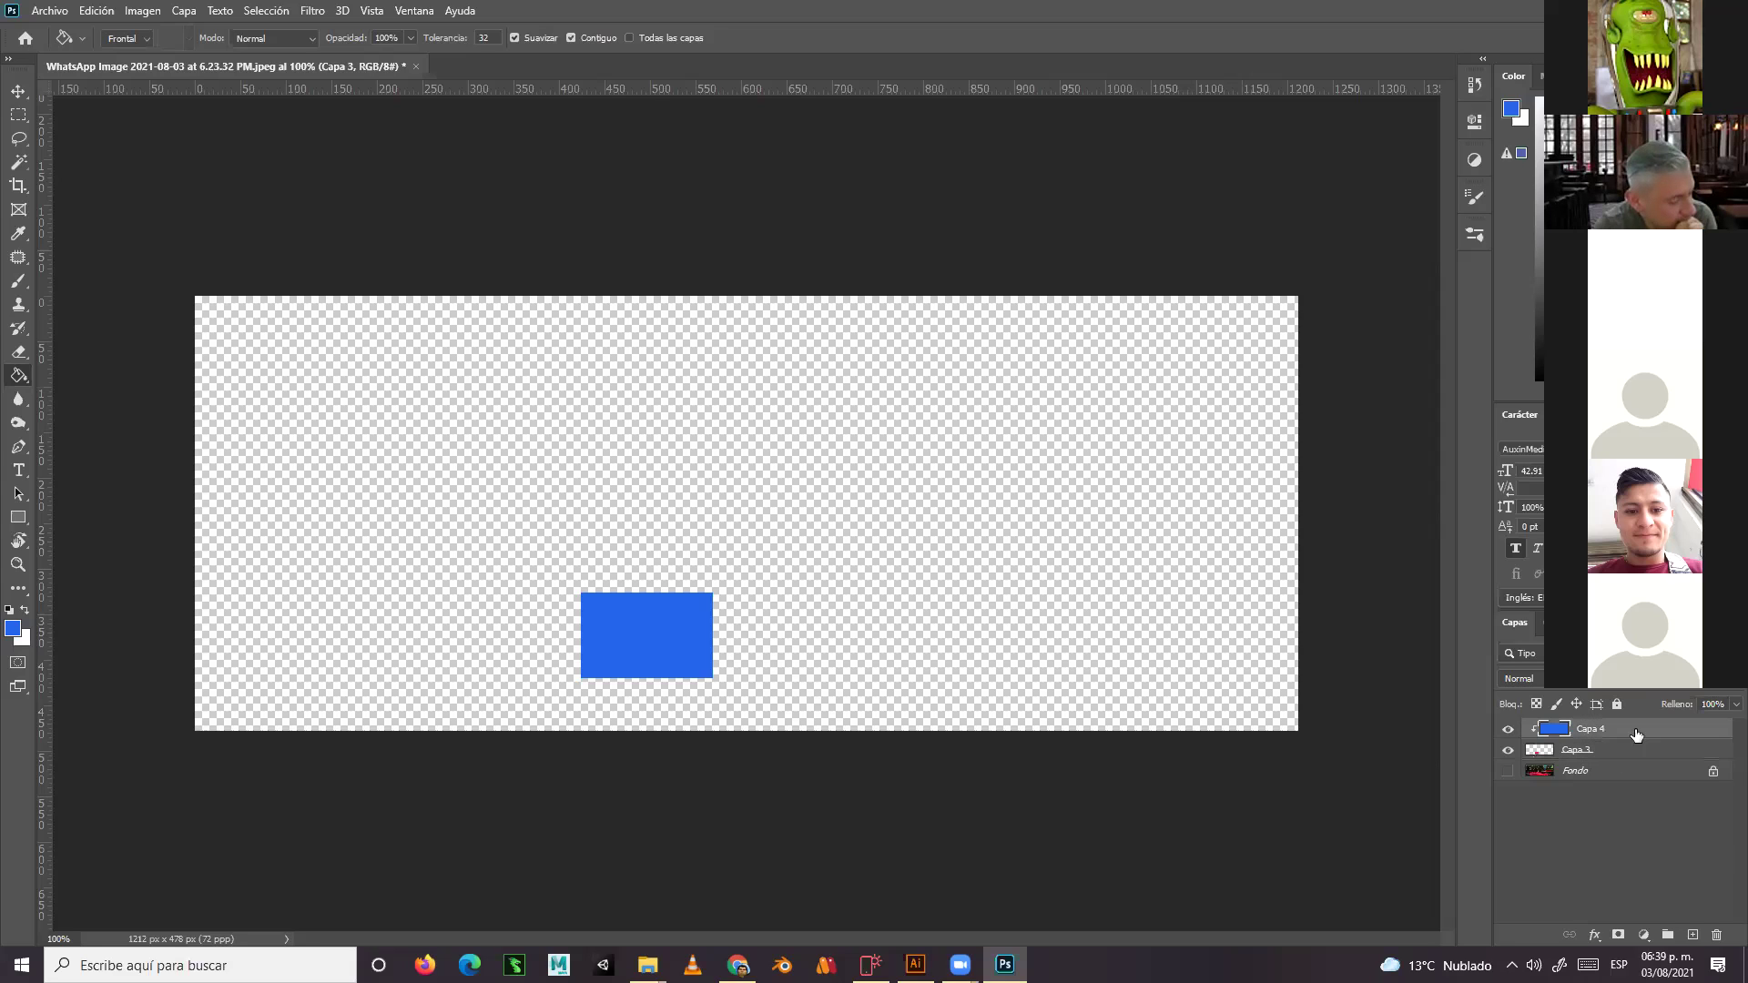
Show the background photo again and set the blend mode of the clipped blue layer Capa 4 to Color
left_click(1508, 771)
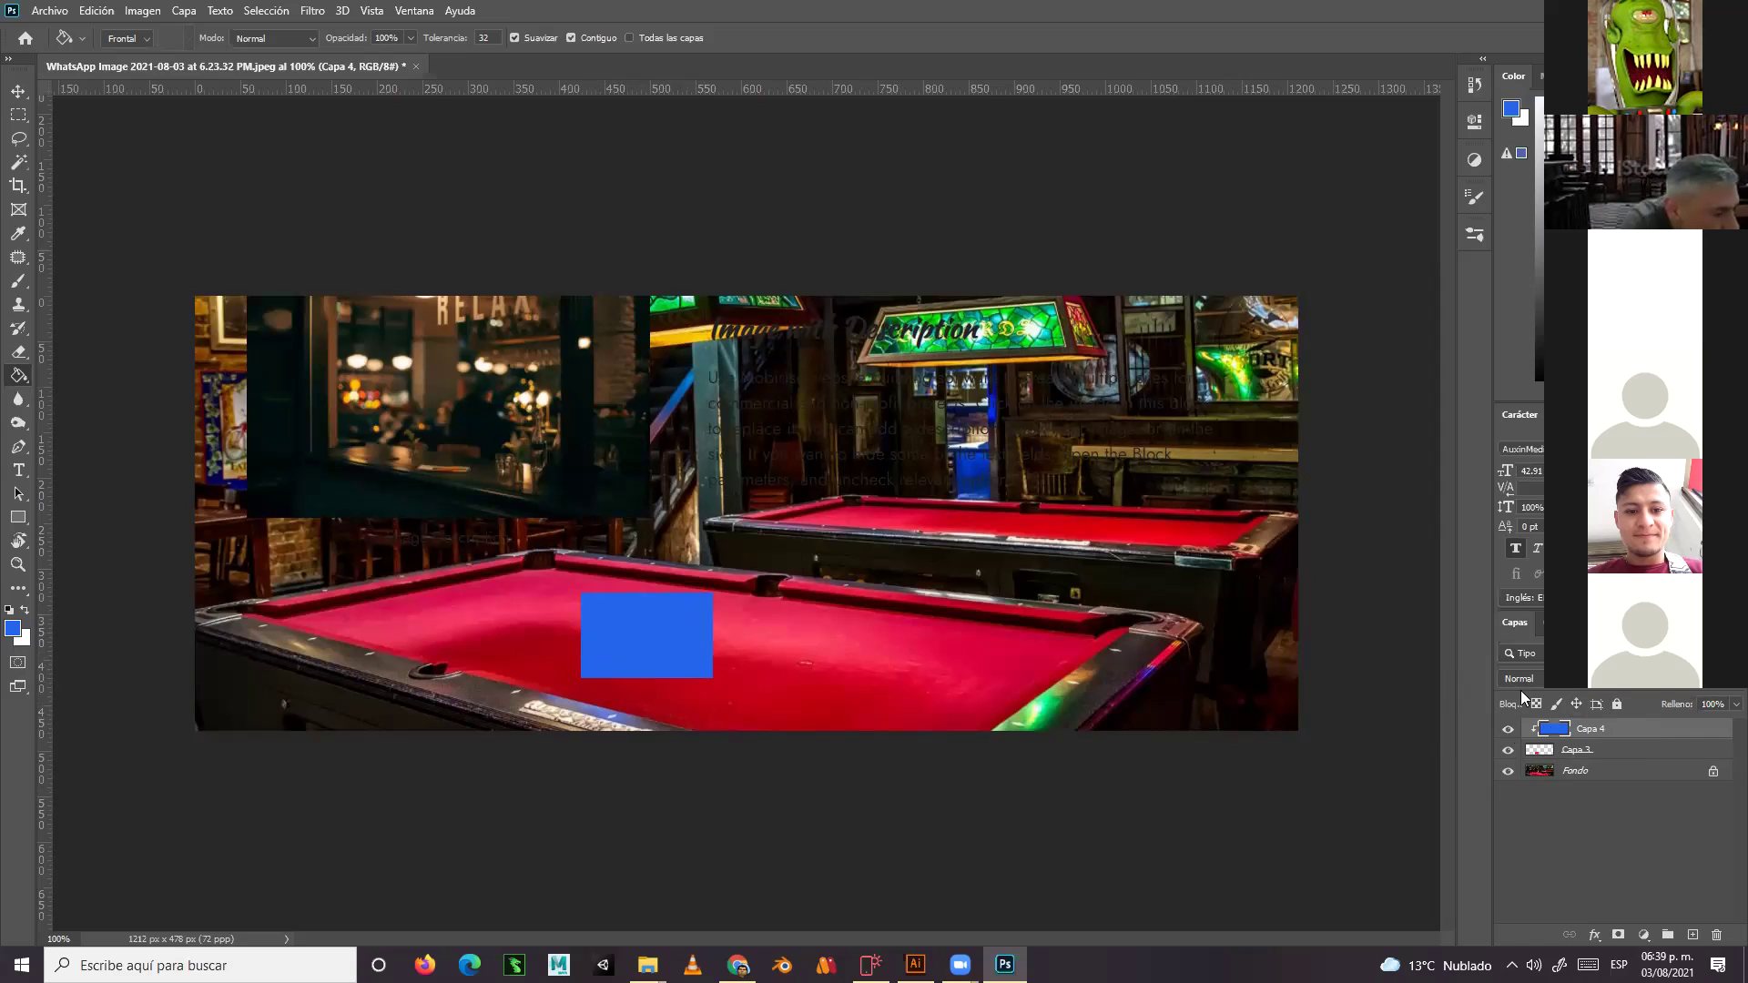
left_click(1560, 683)
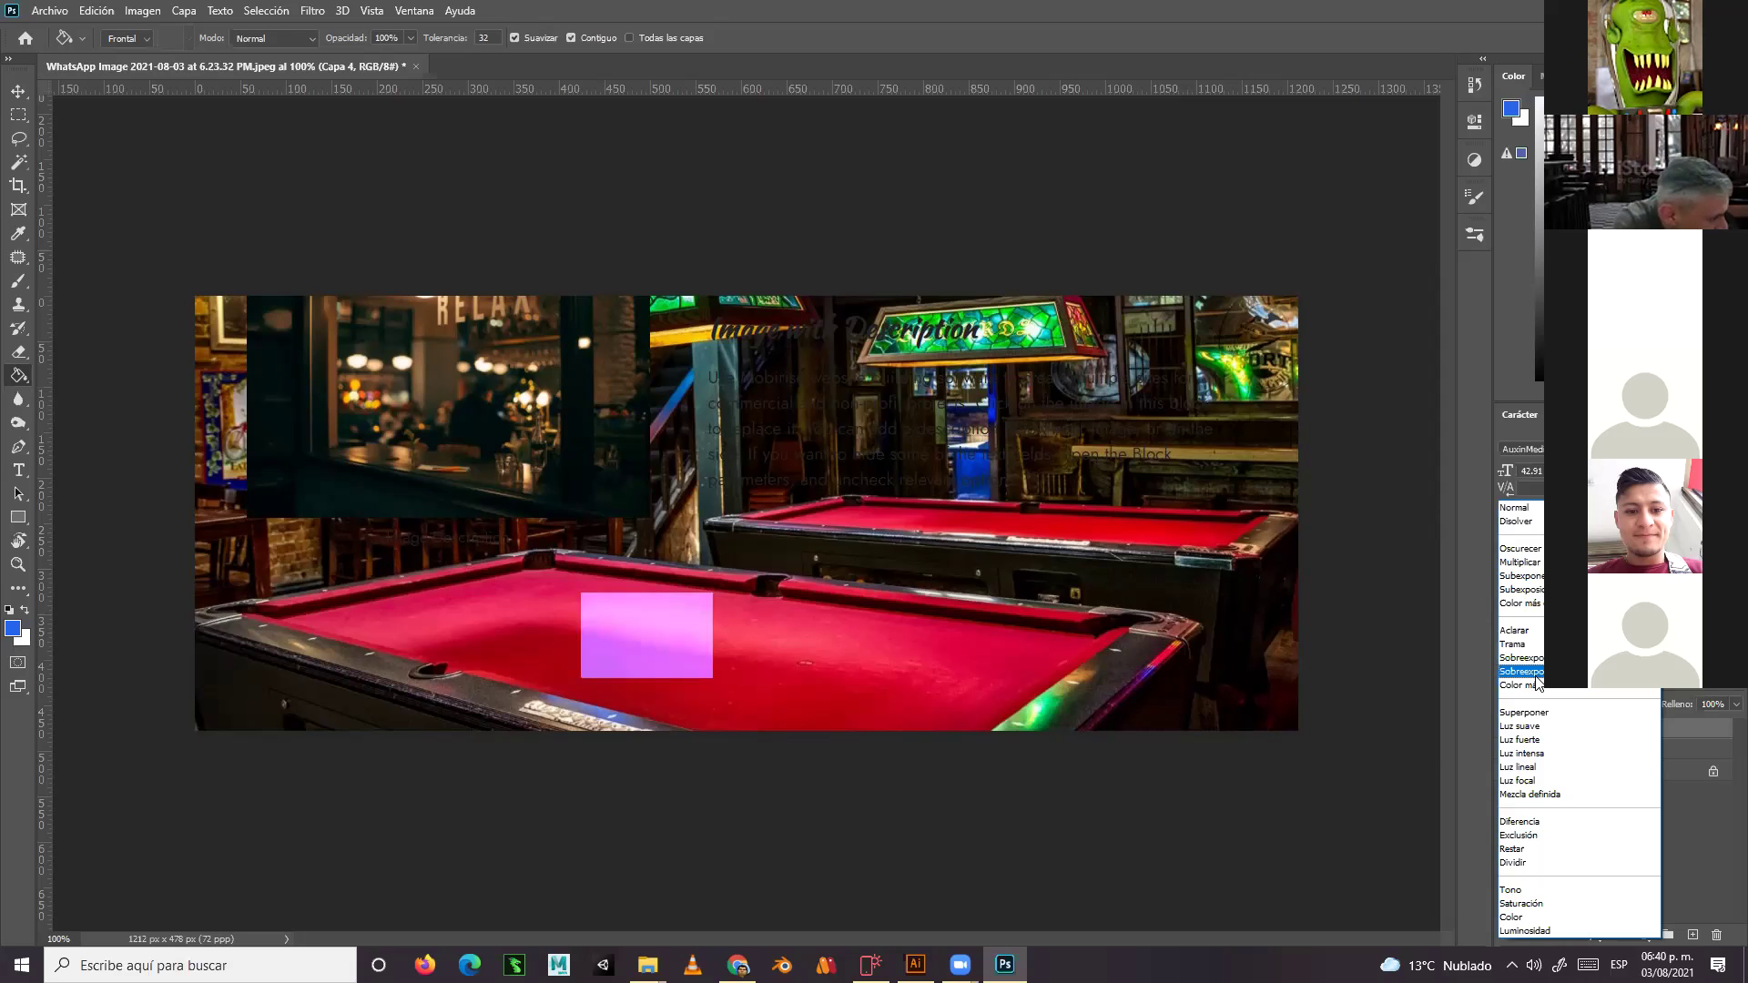
left_click(1522, 917)
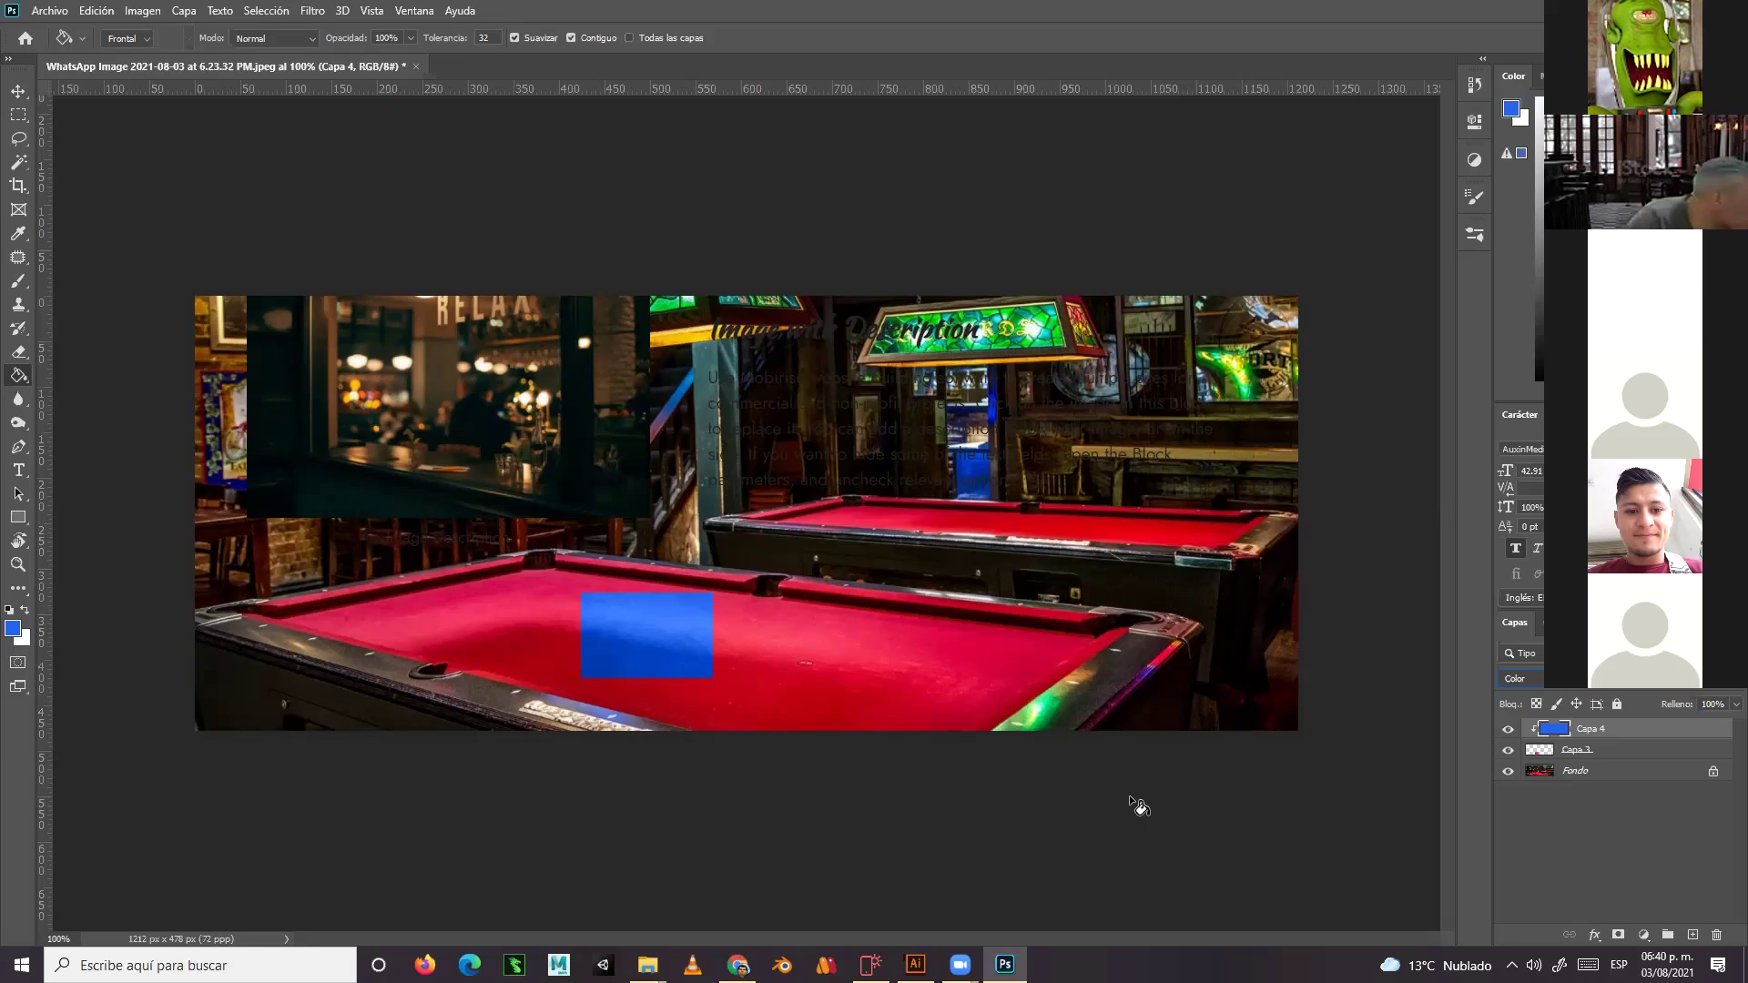
Switch to Mobirise and view the Hamburguesas del profe website page
left_click(870, 965)
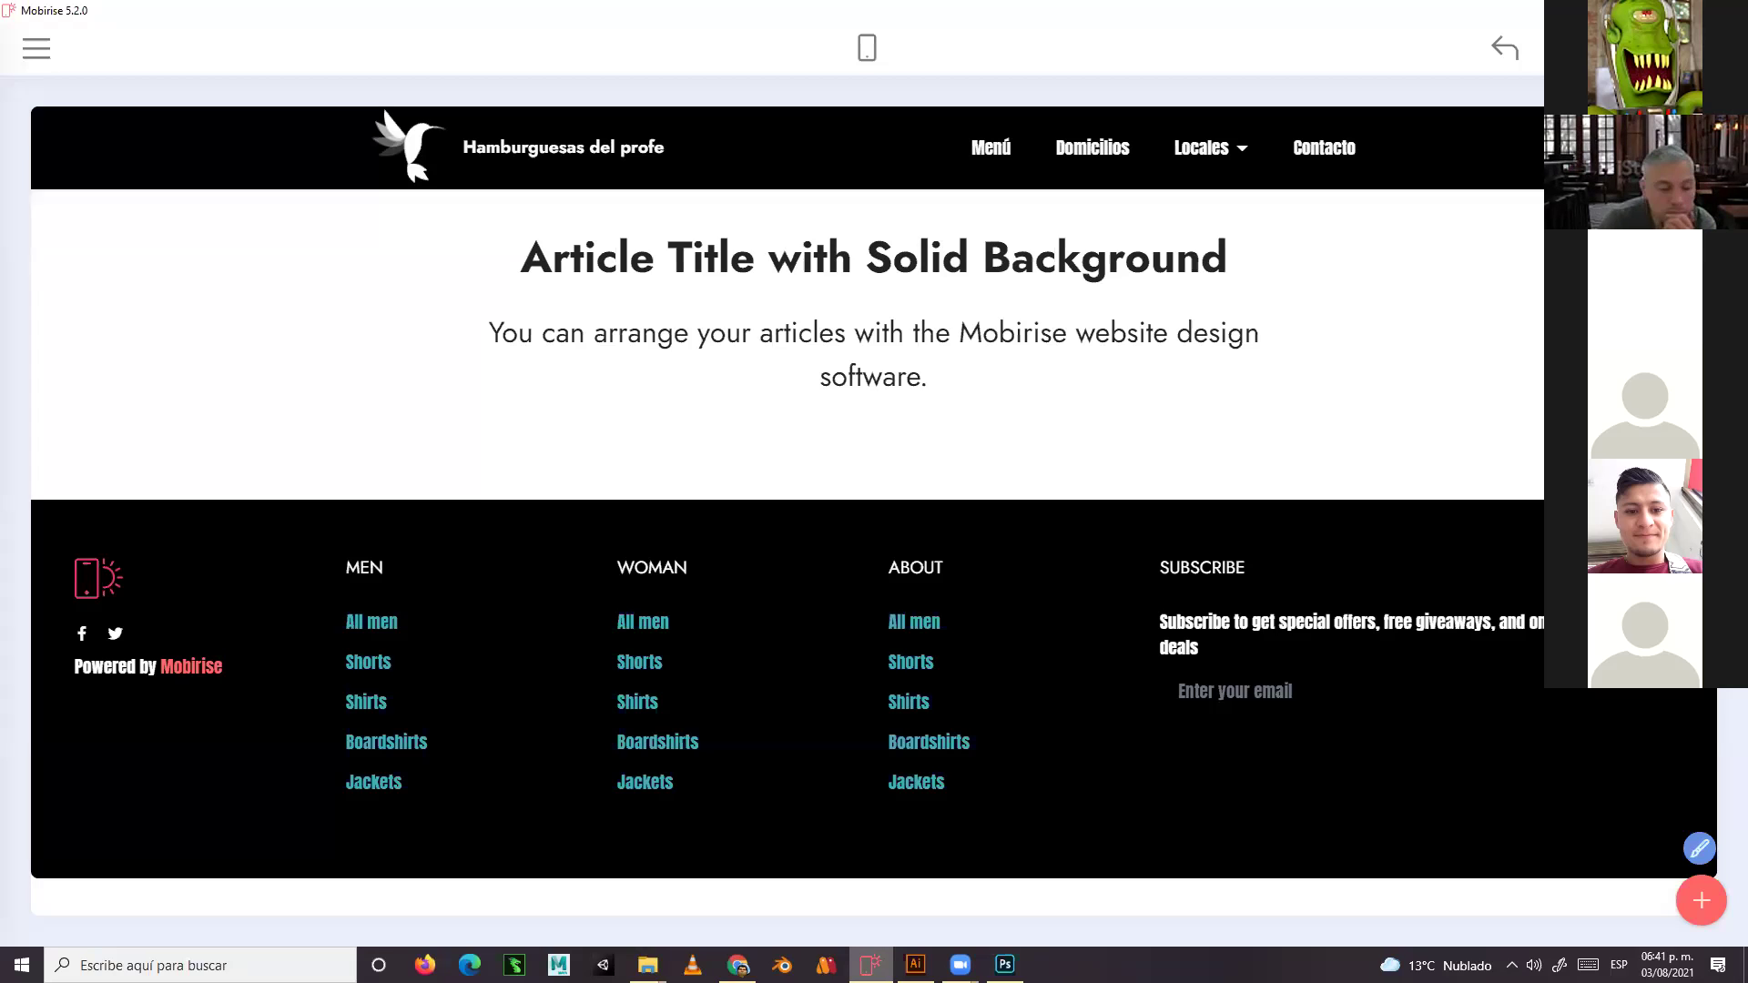
mouse_move(888, 805)
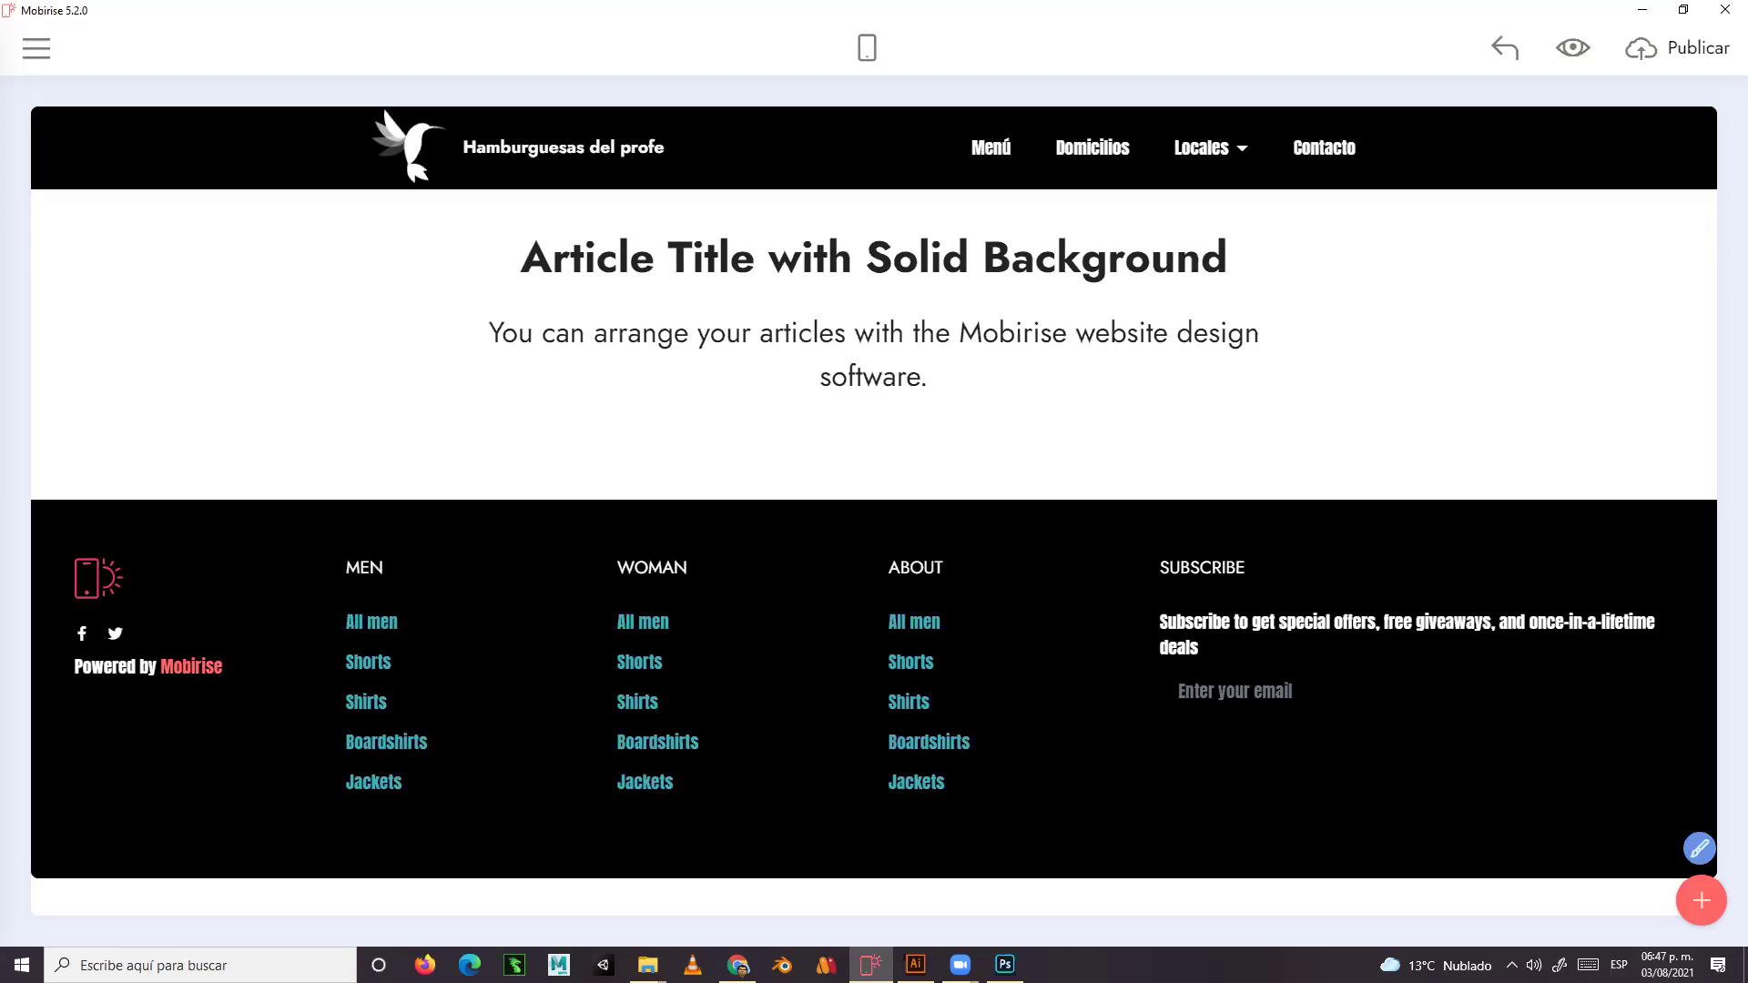
left_click(738, 965)
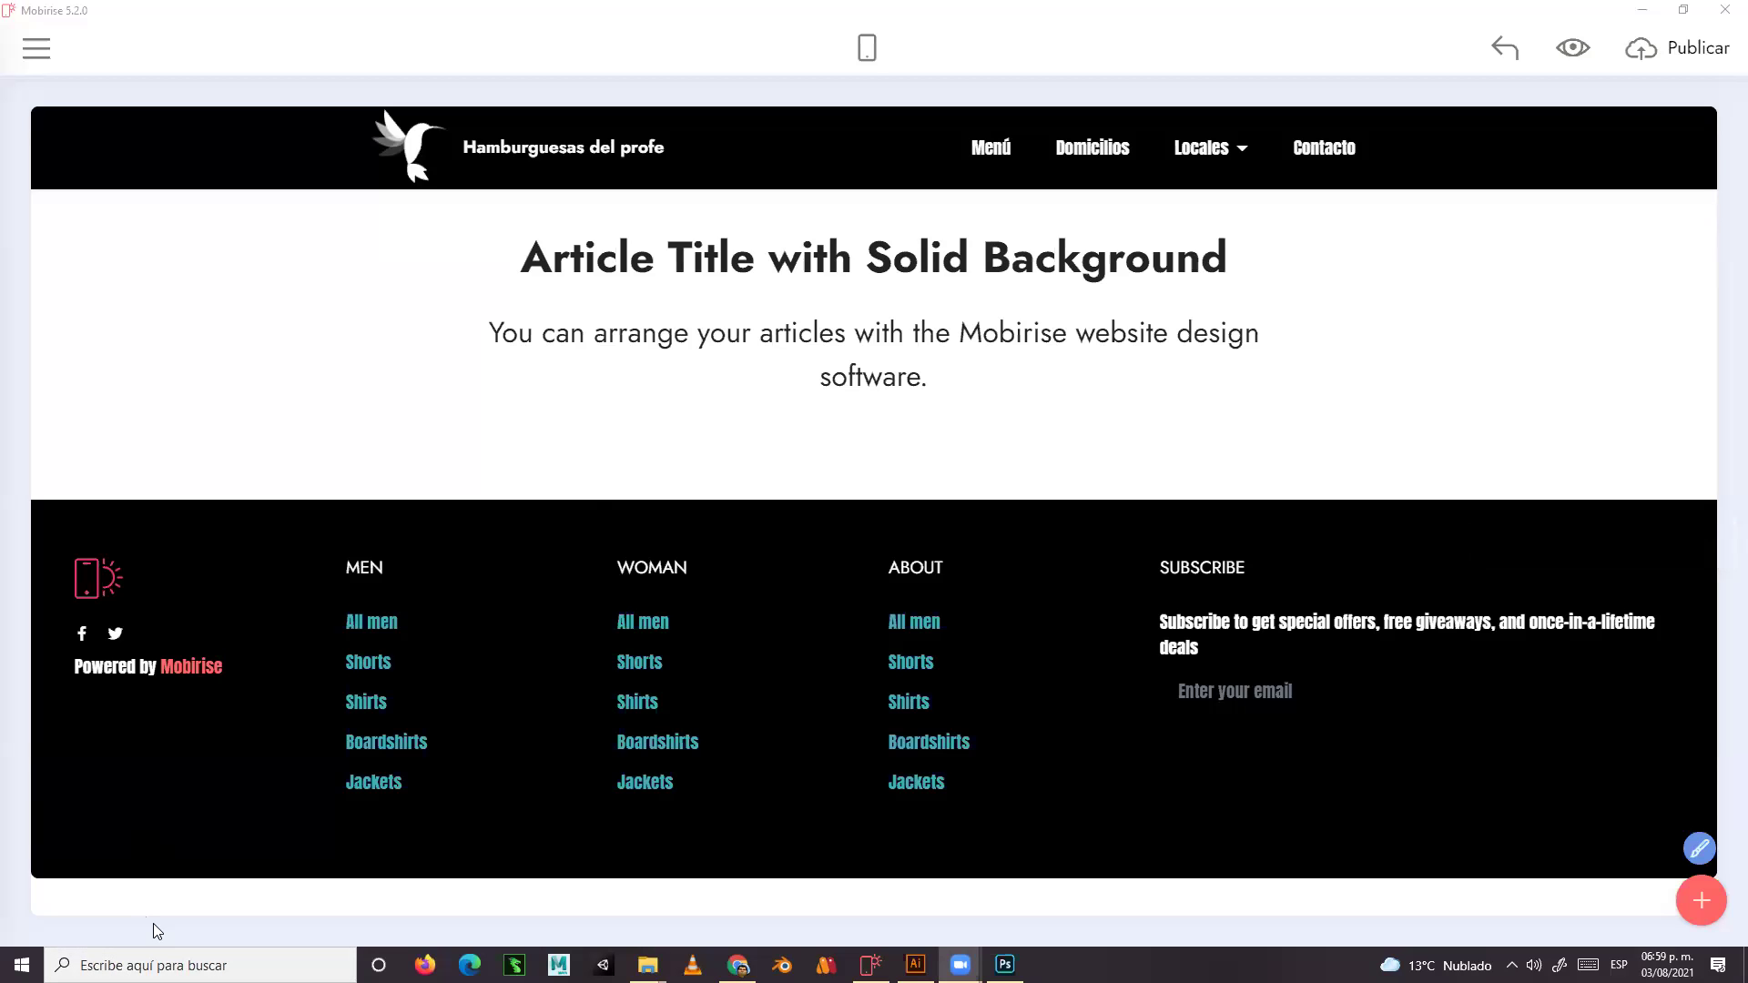
key("super")
key("super")
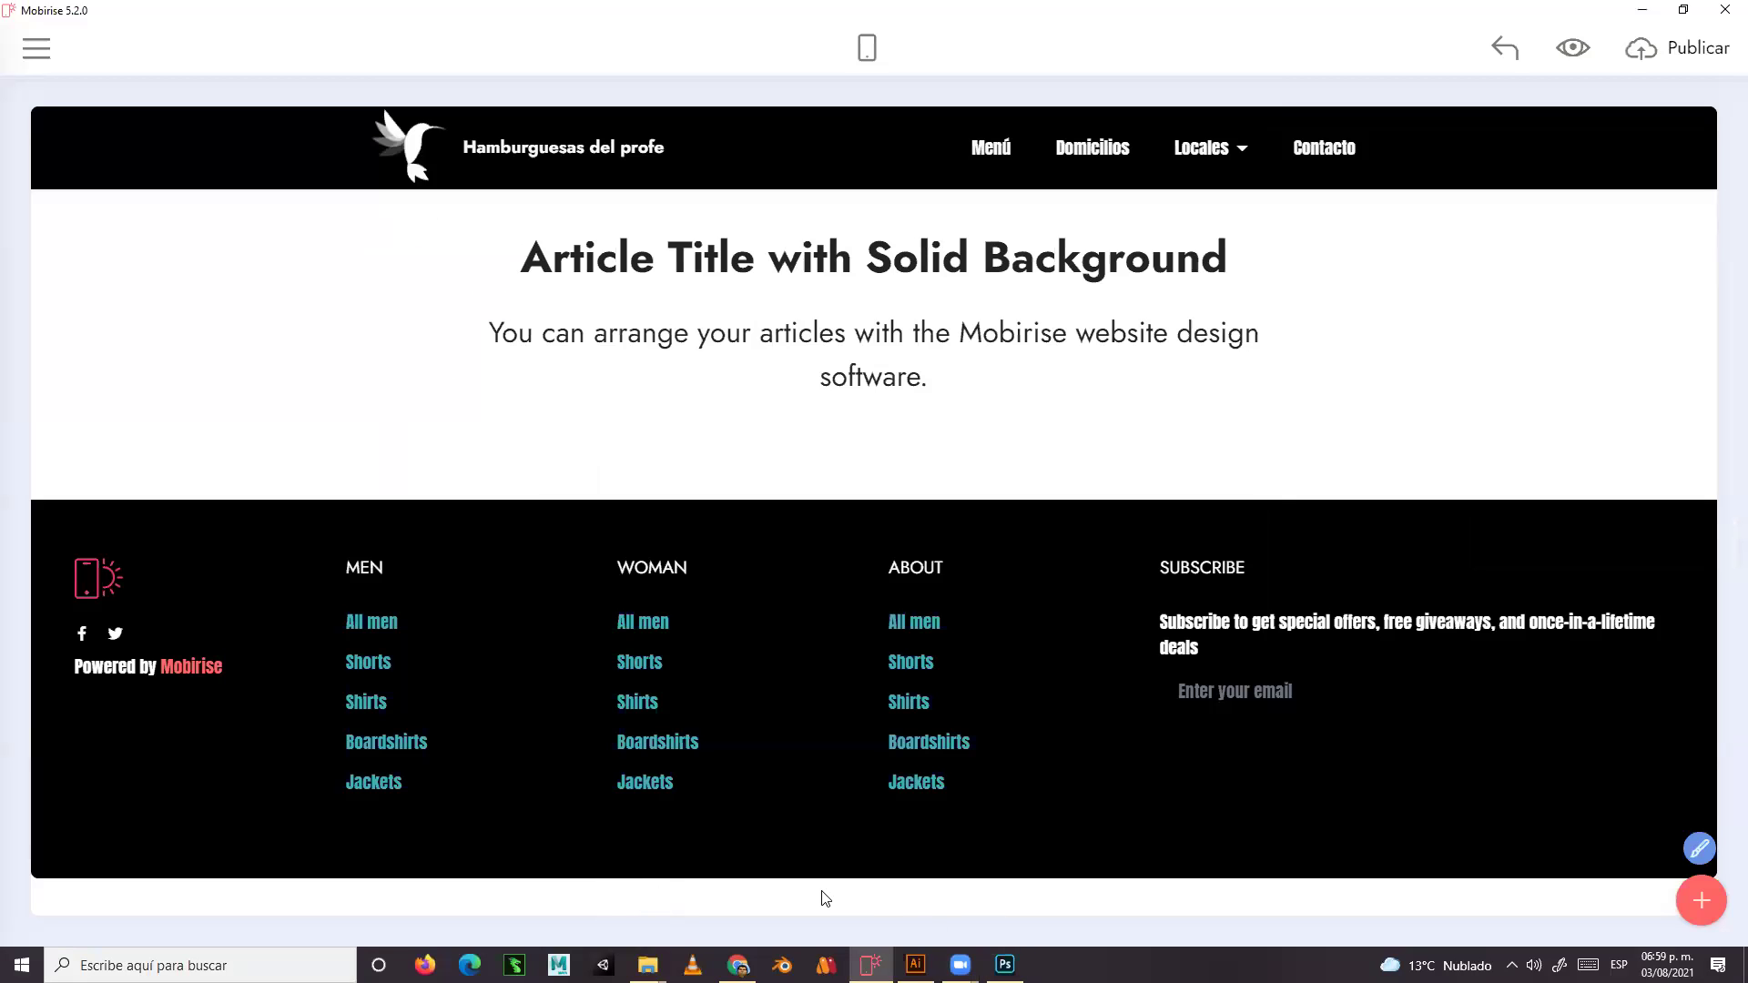
Clear the desktop by minimizing Photoshop and closing all open File Explorer windows
key("super+e")
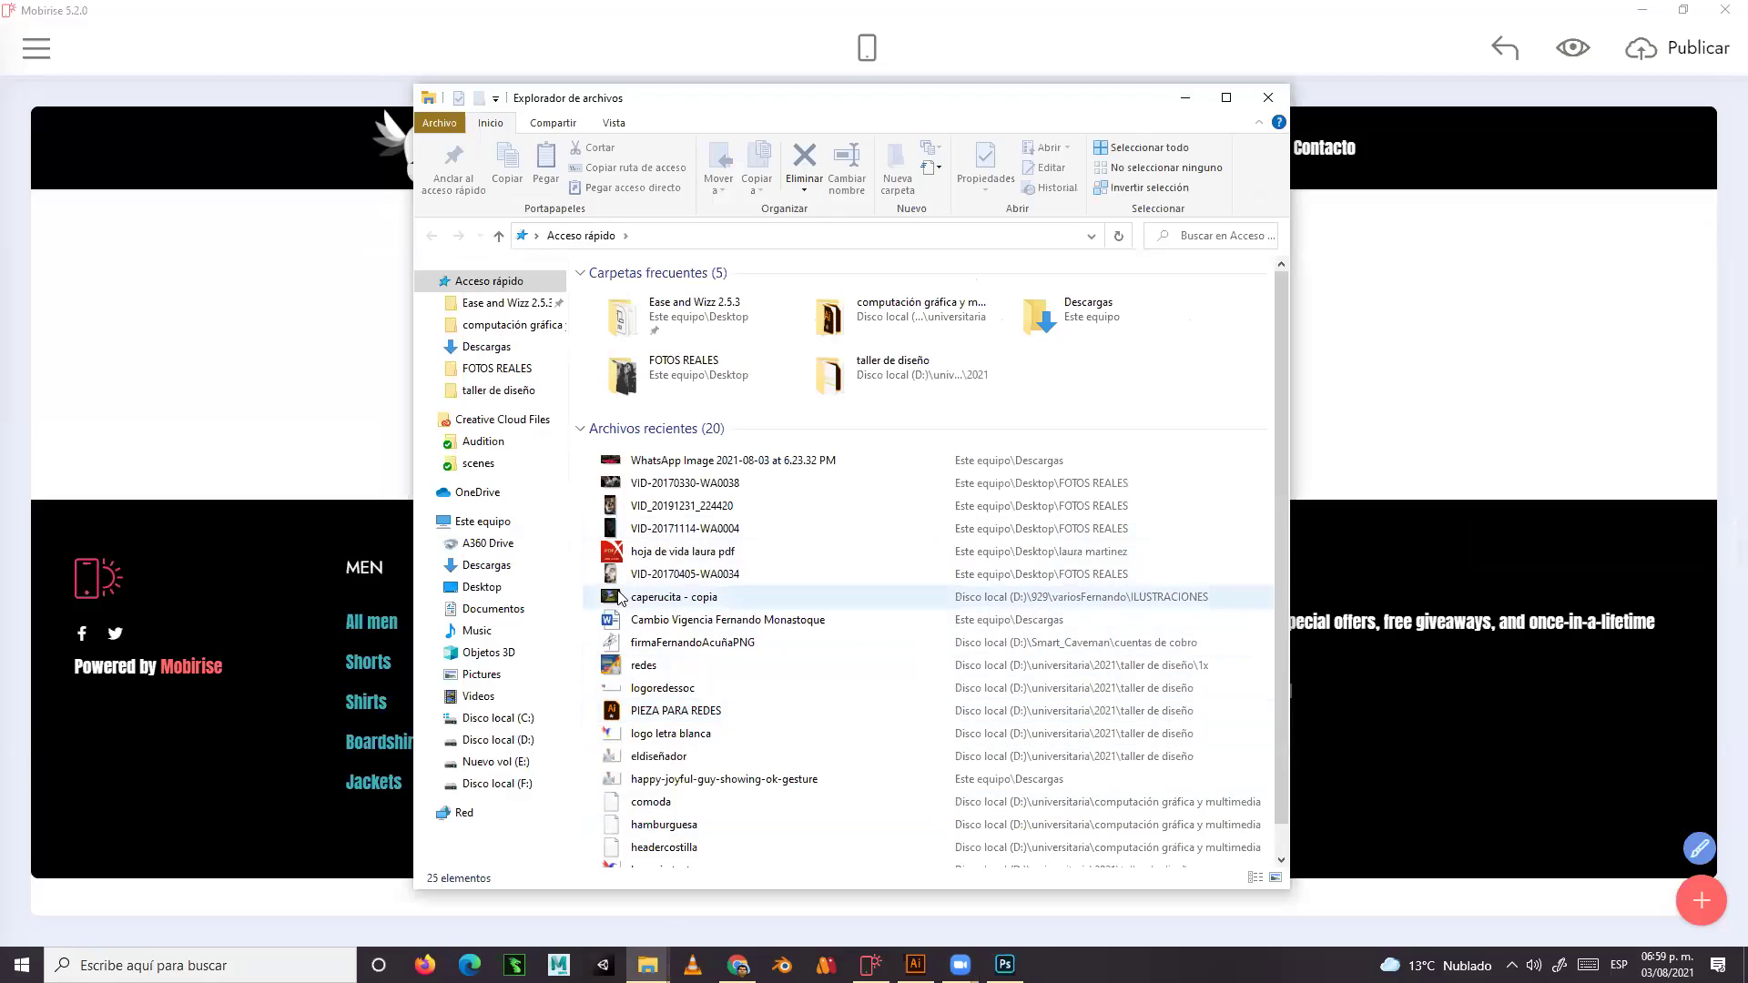
left_click(1268, 97)
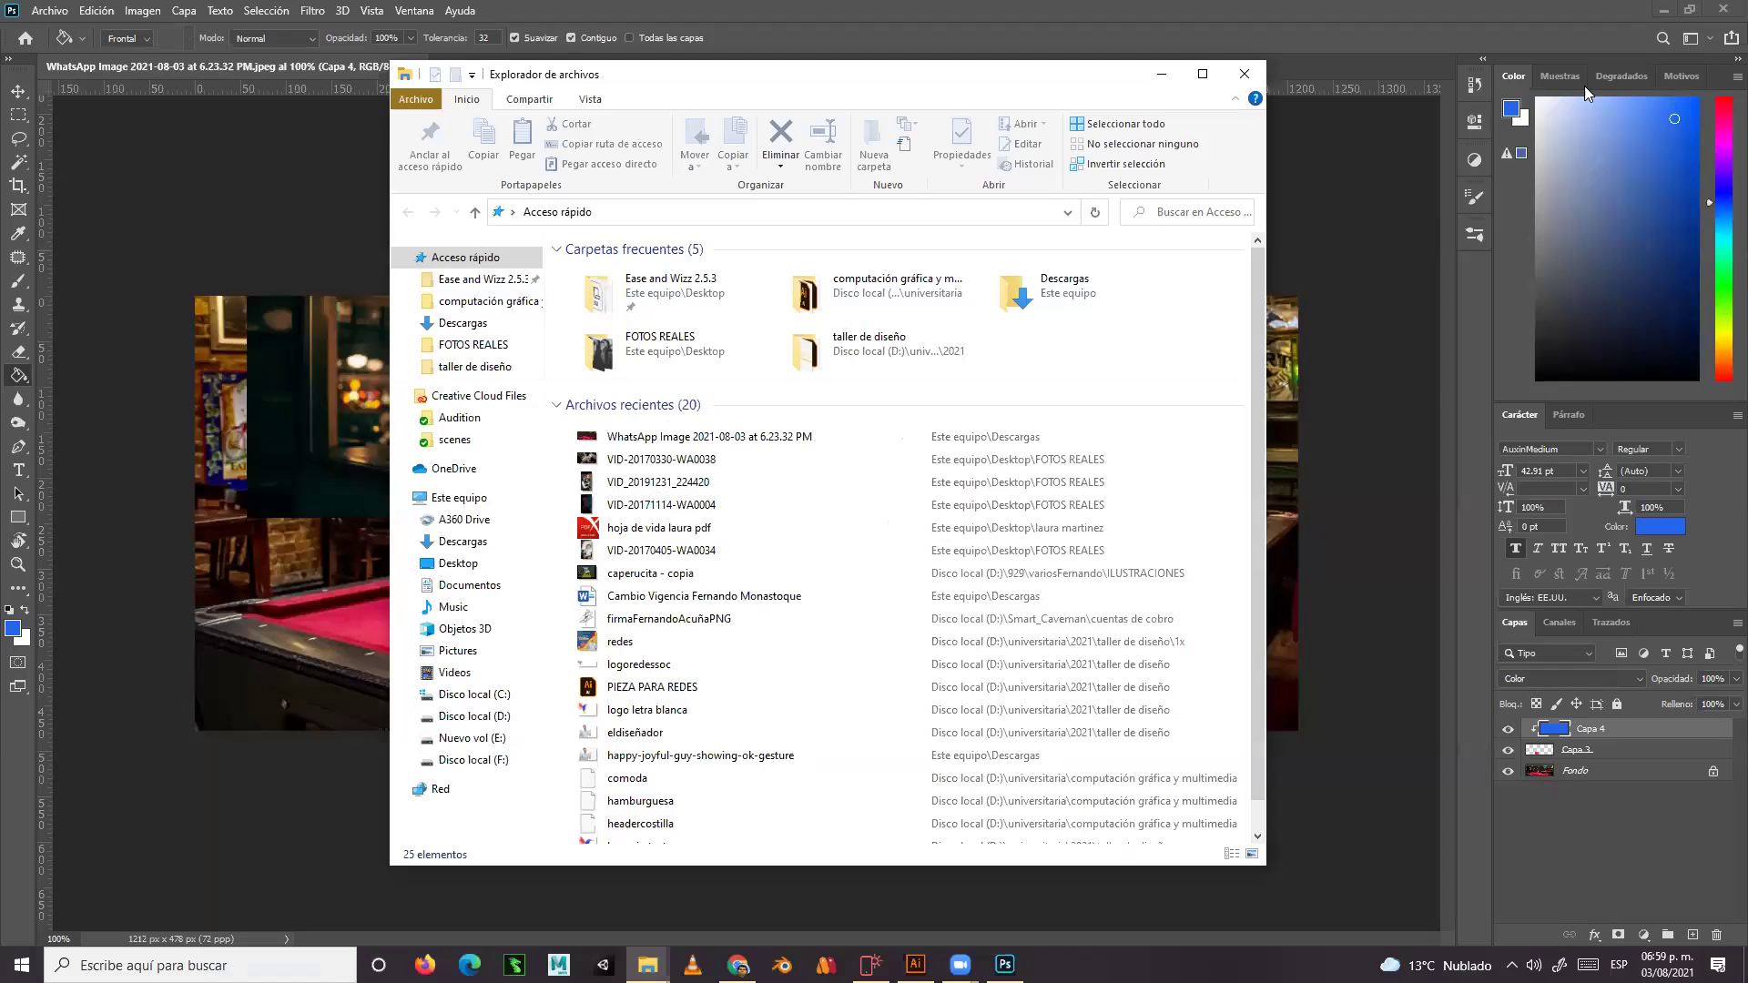
left_click(1663, 9)
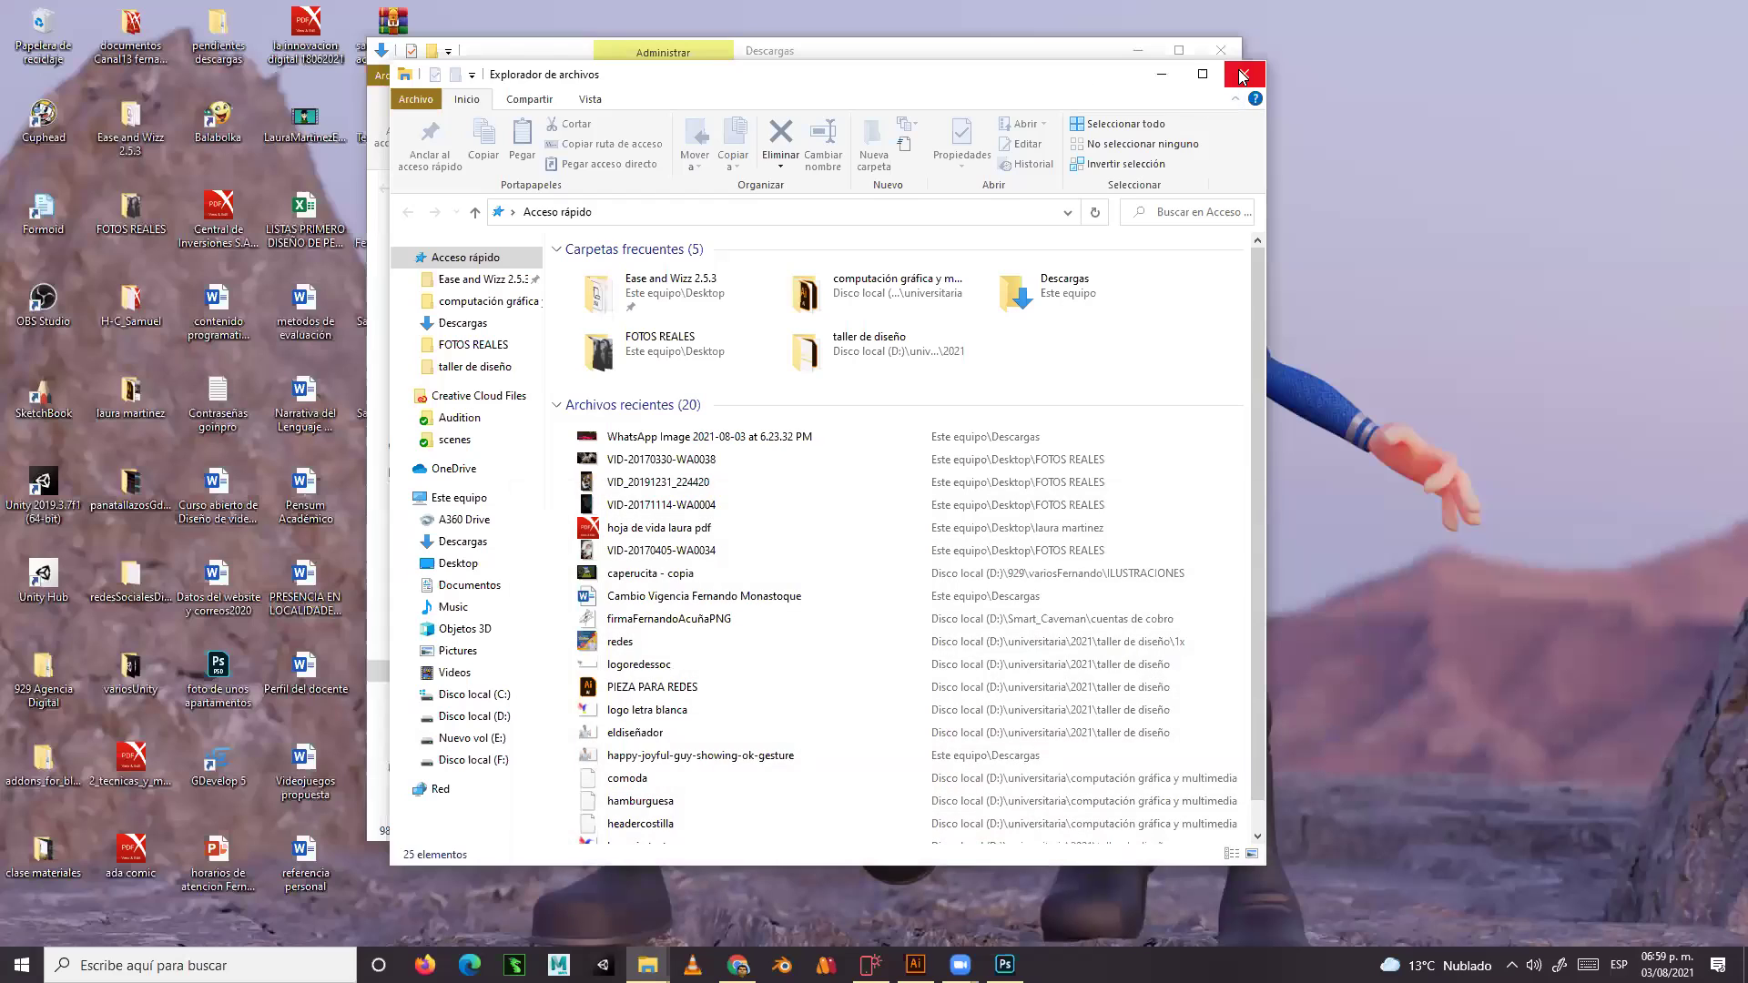
left_click(1243, 76)
left_click(1223, 52)
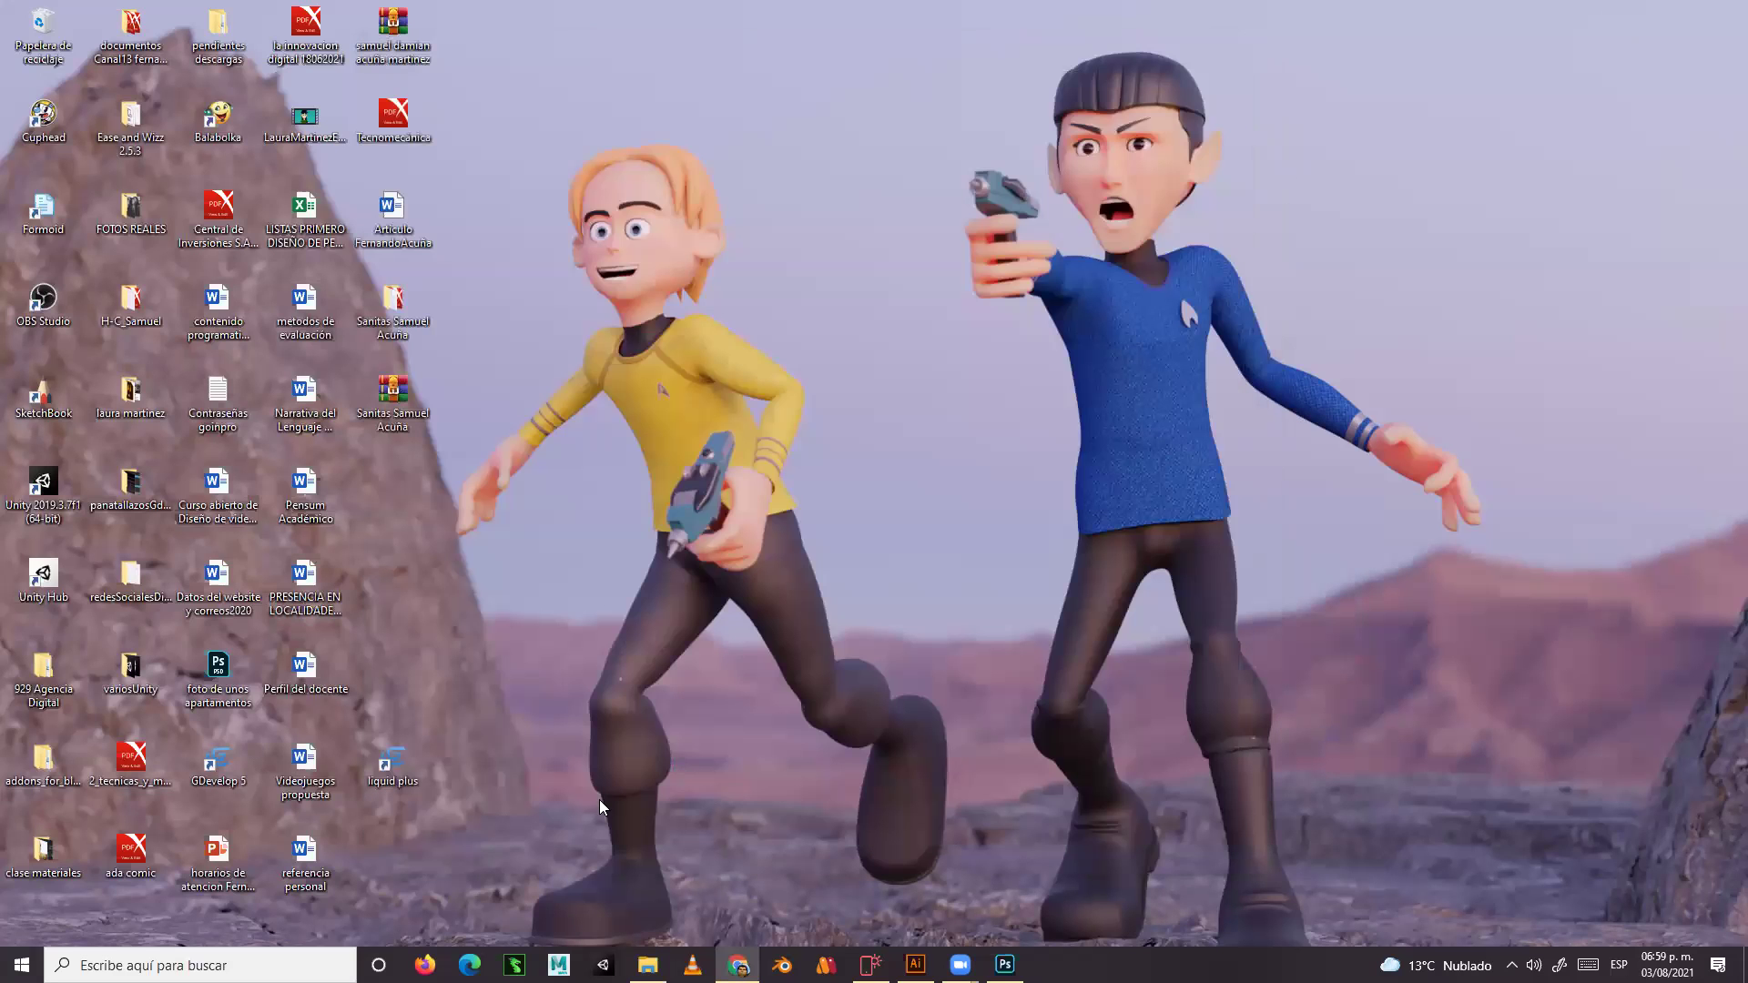
left_click(22, 965)
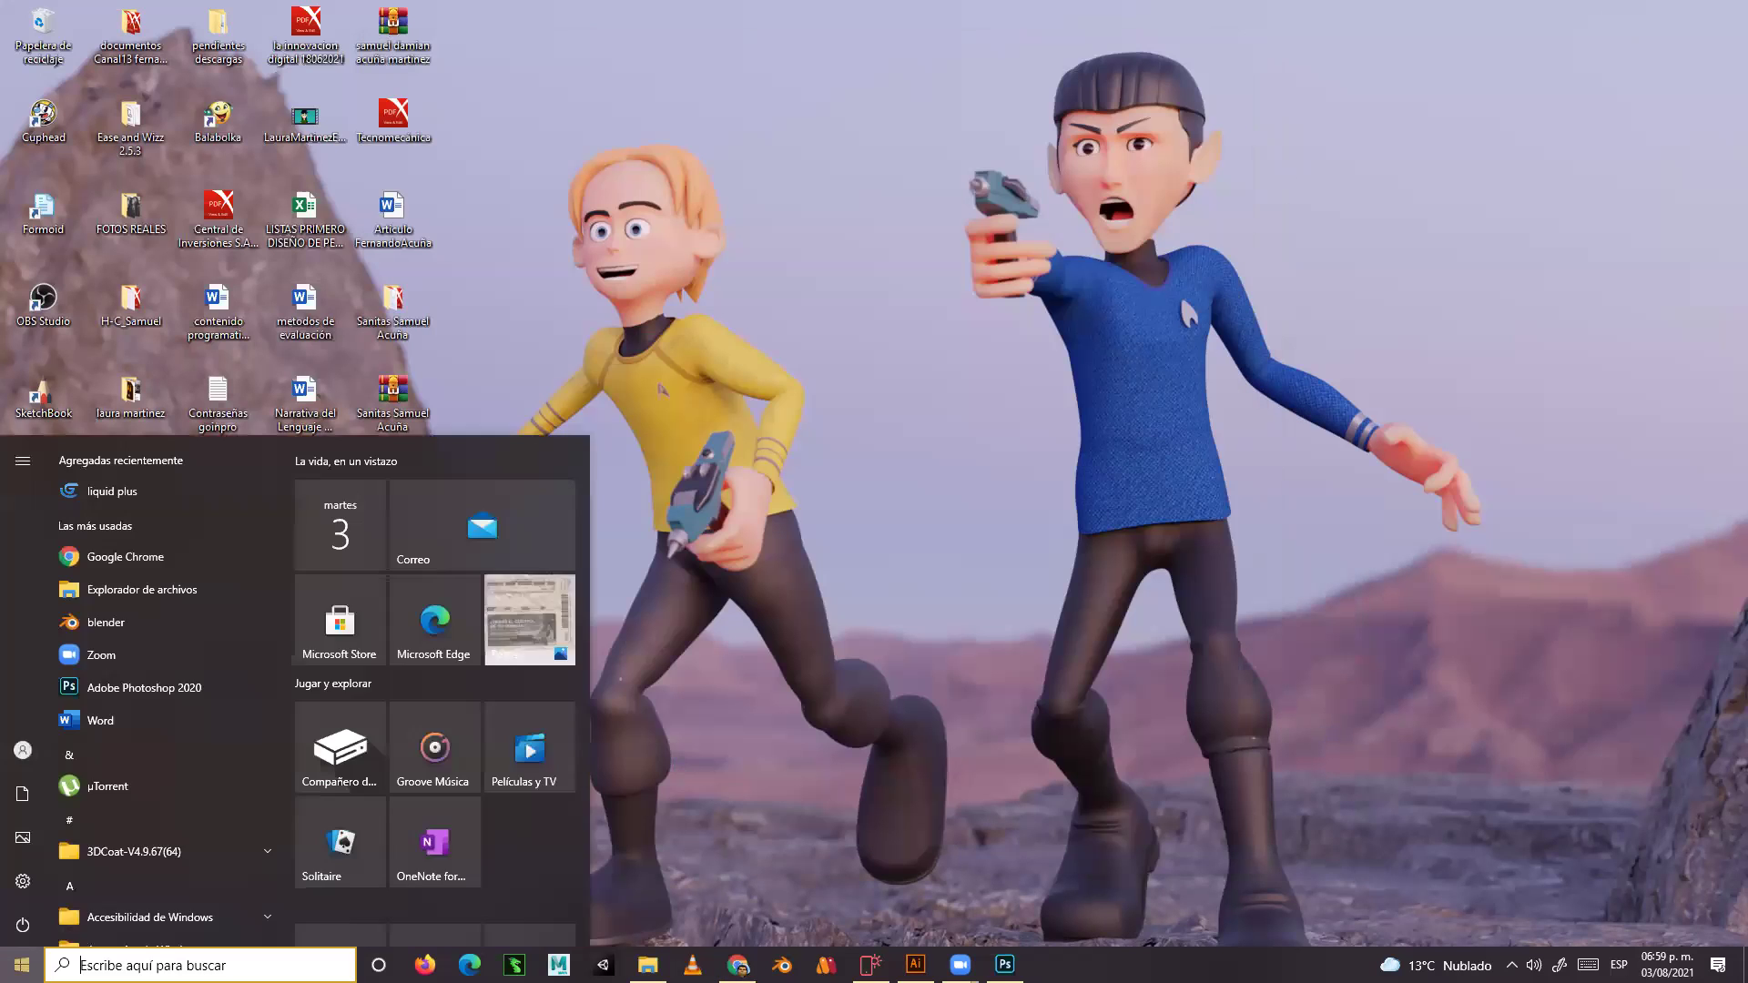
mouse_move(22, 883)
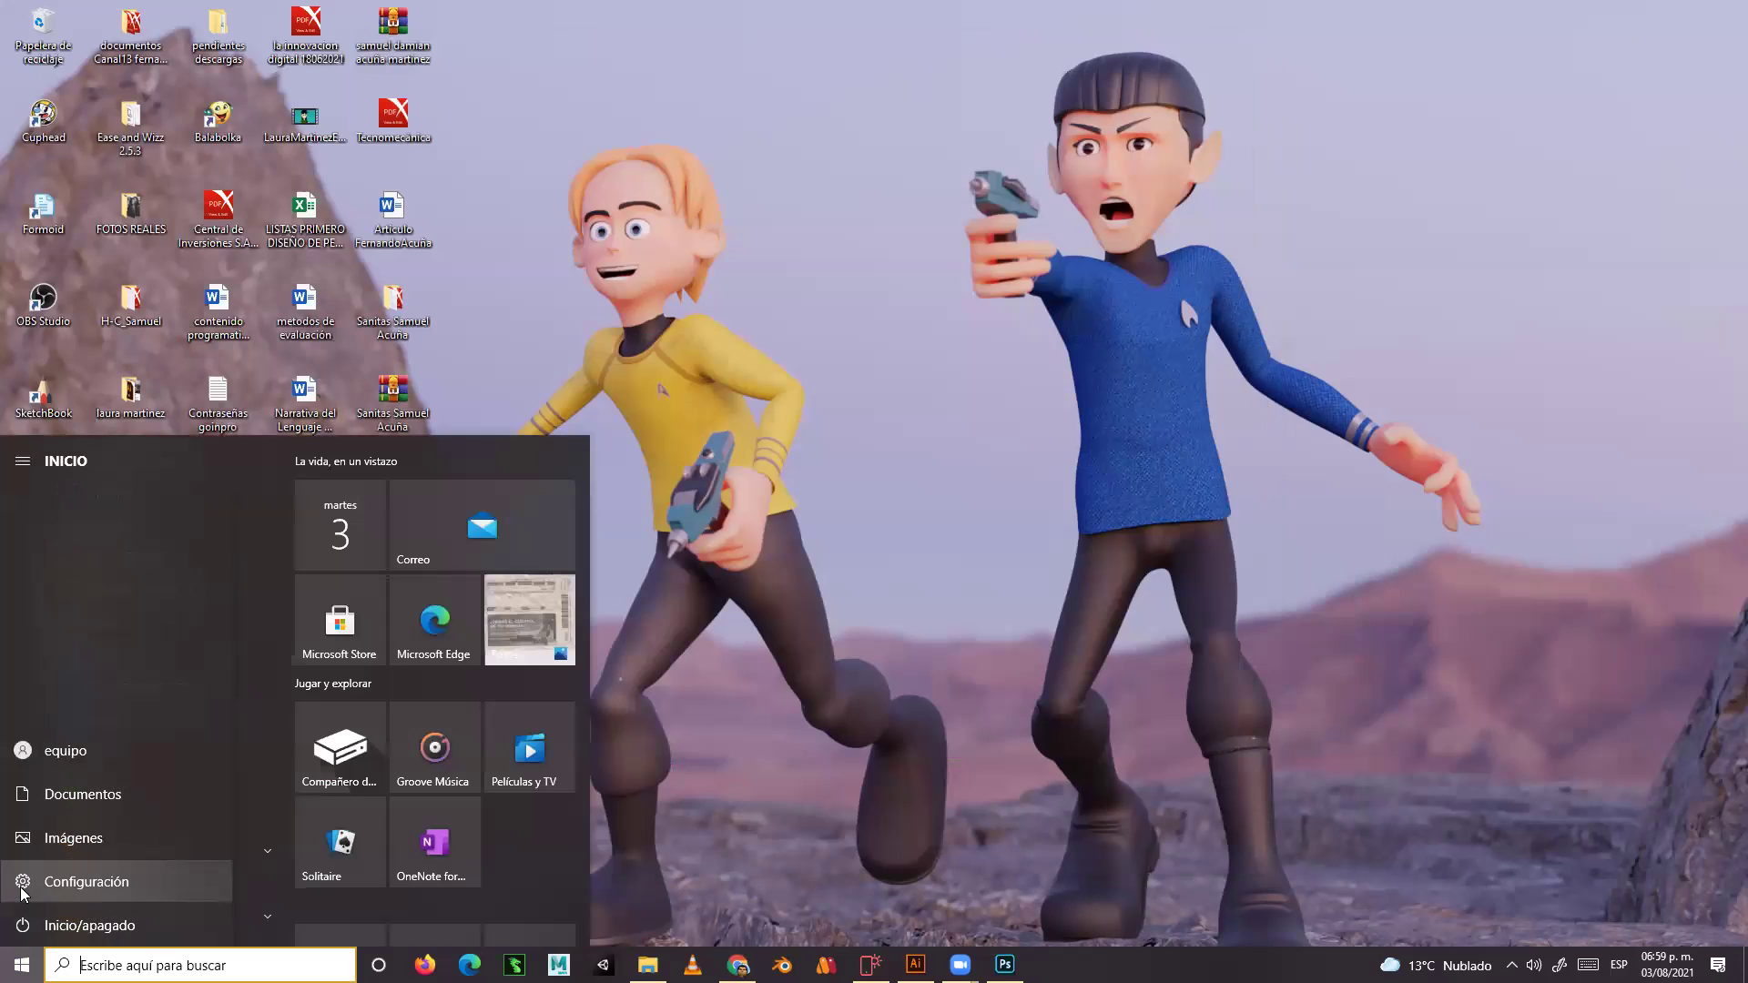
left_click(94, 883)
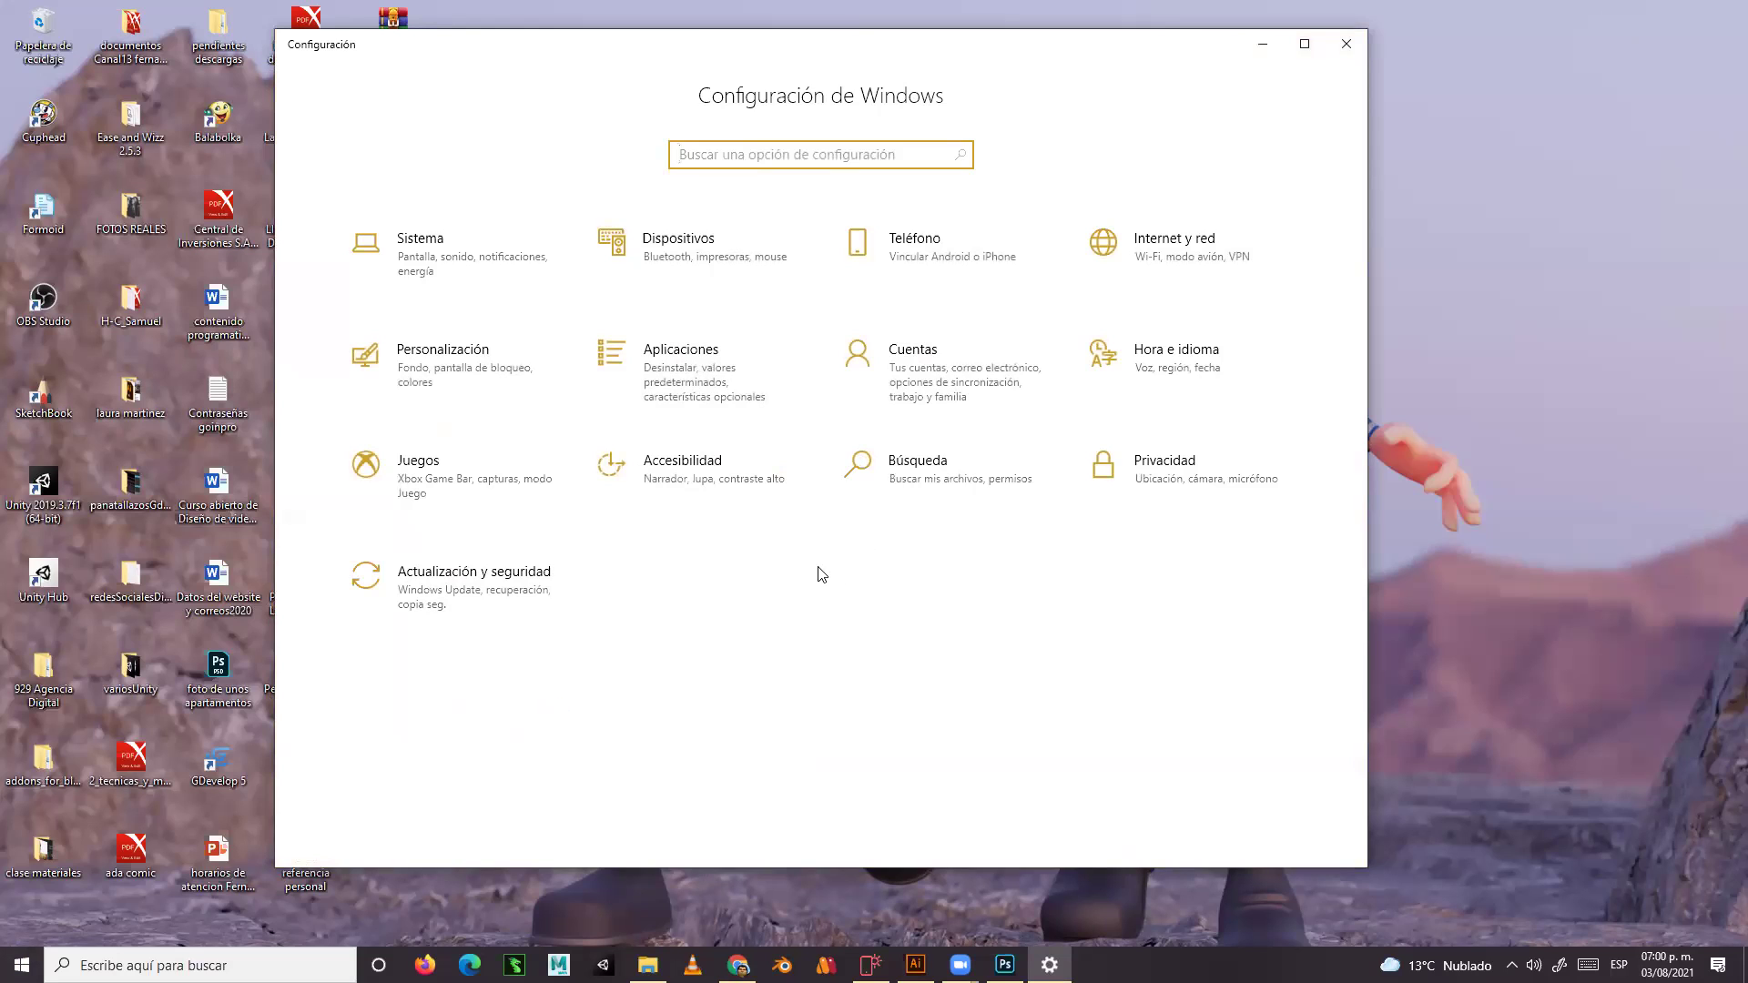
left_click(1347, 43)
Try to launch the system diagnostic tool with the Run command diag
key("super+r")
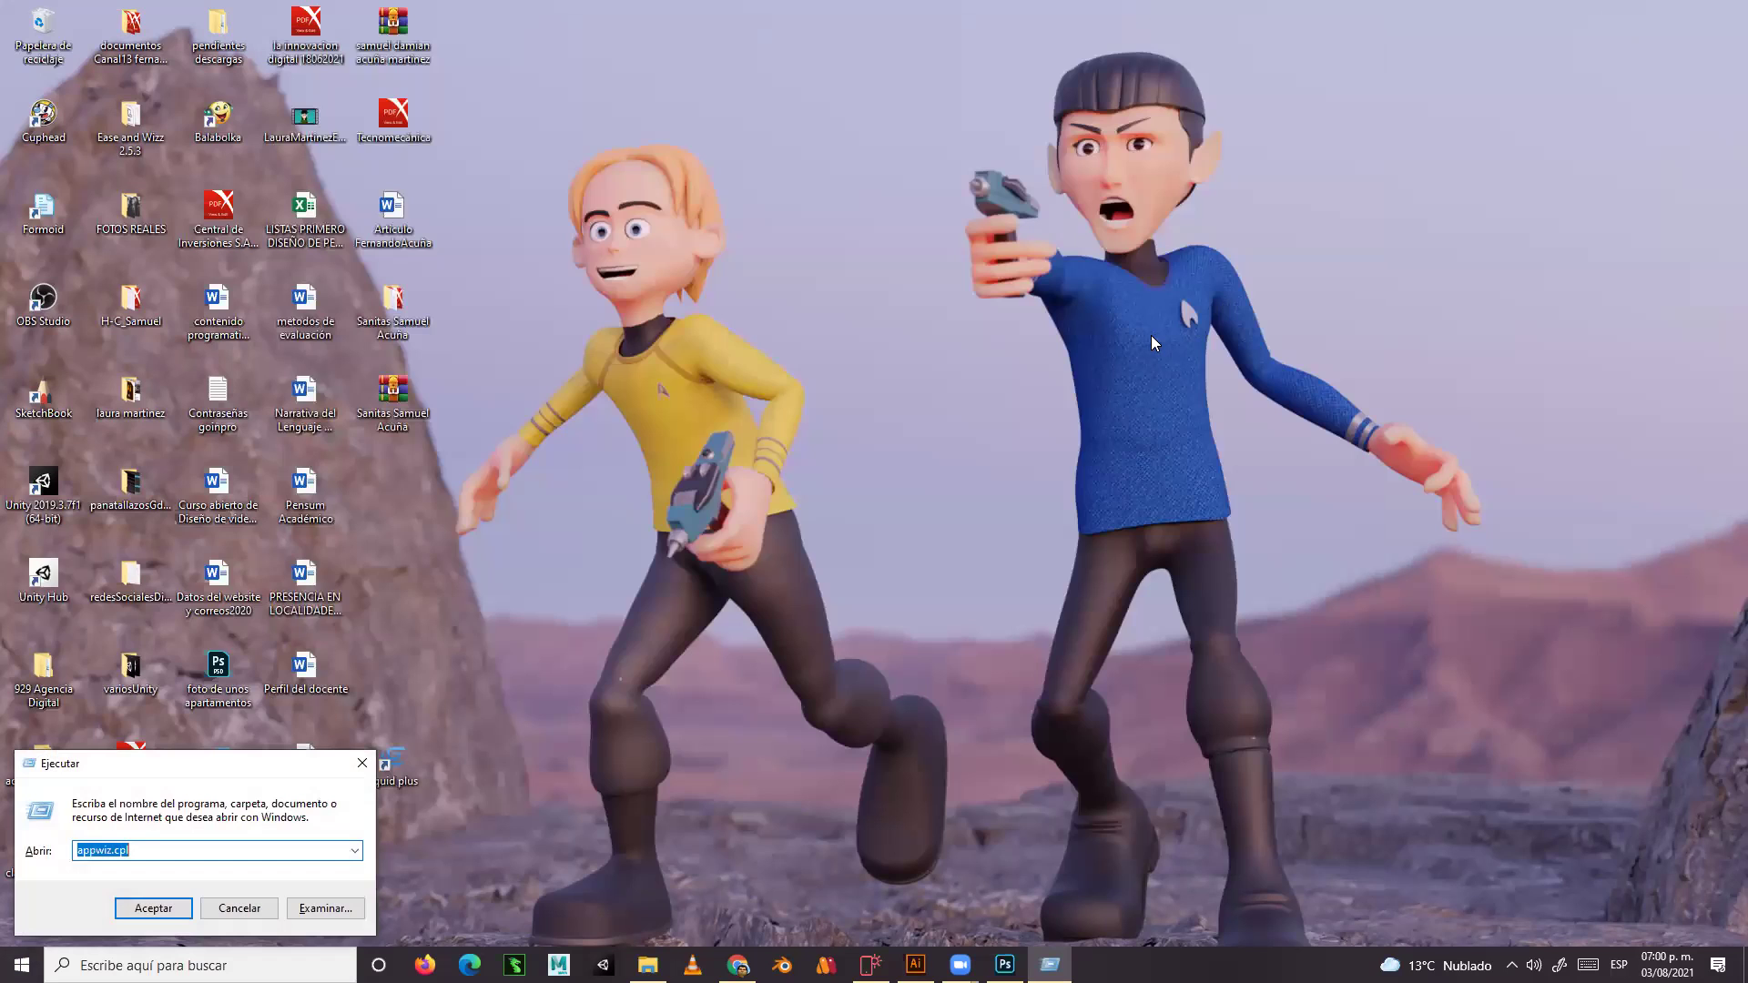
type("d")
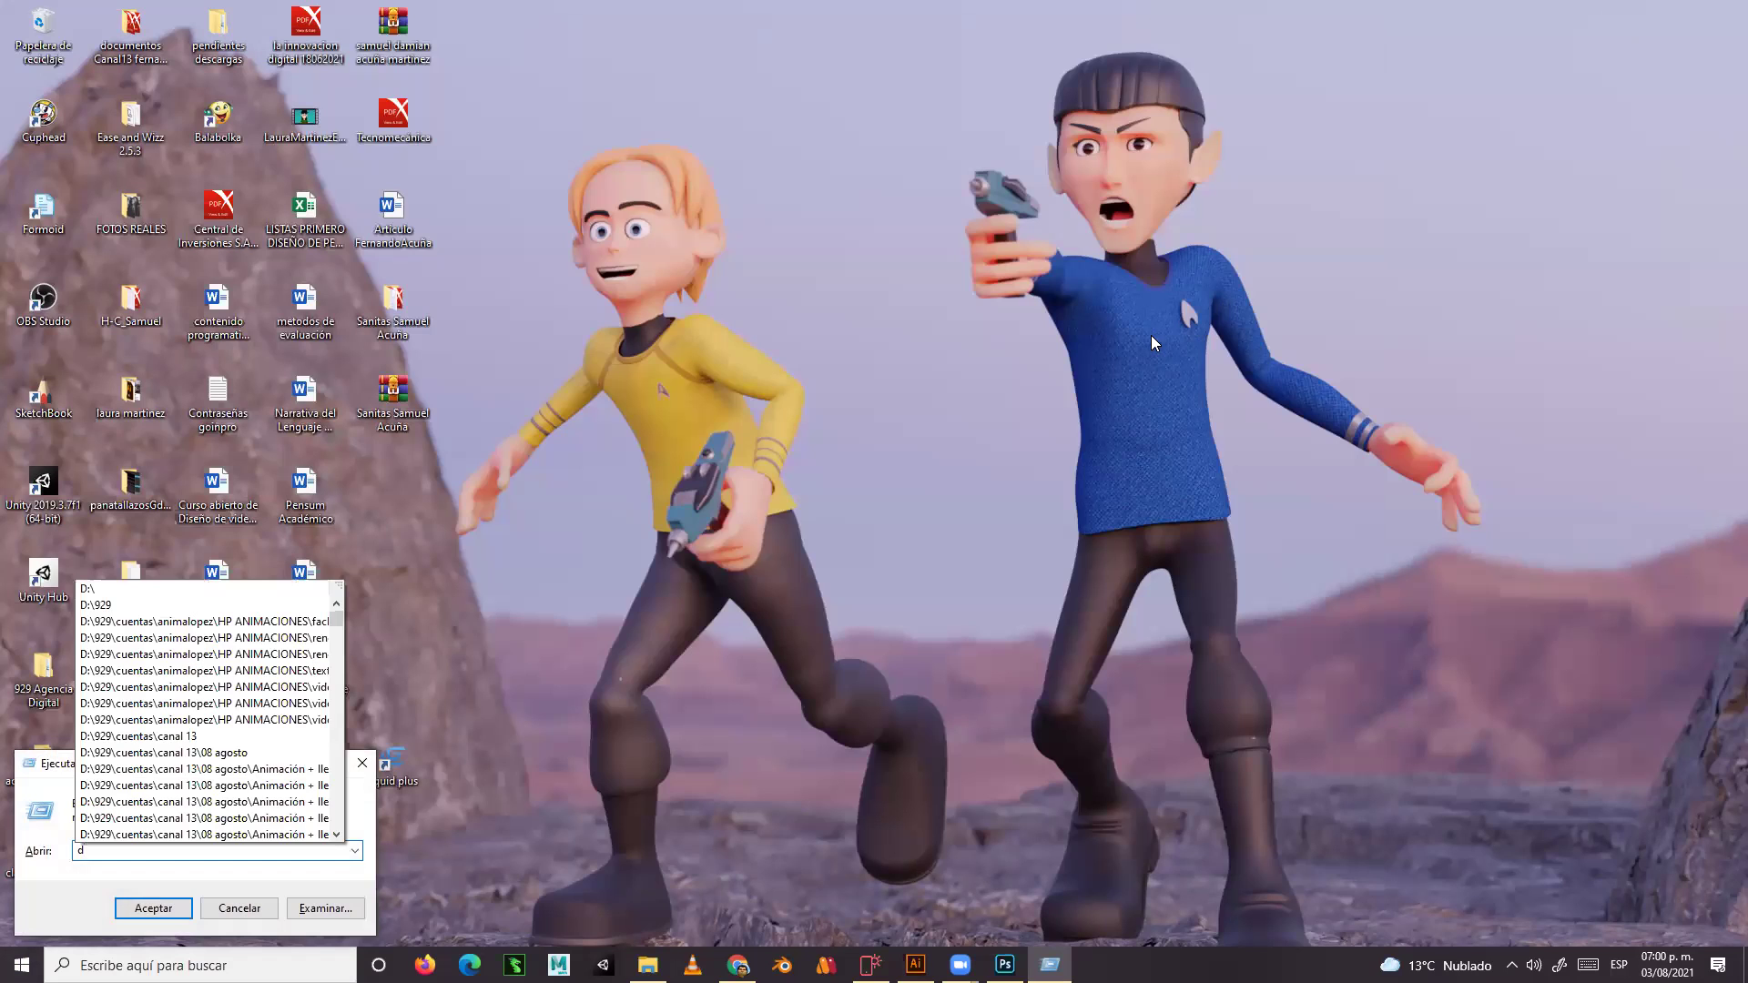
type("x")
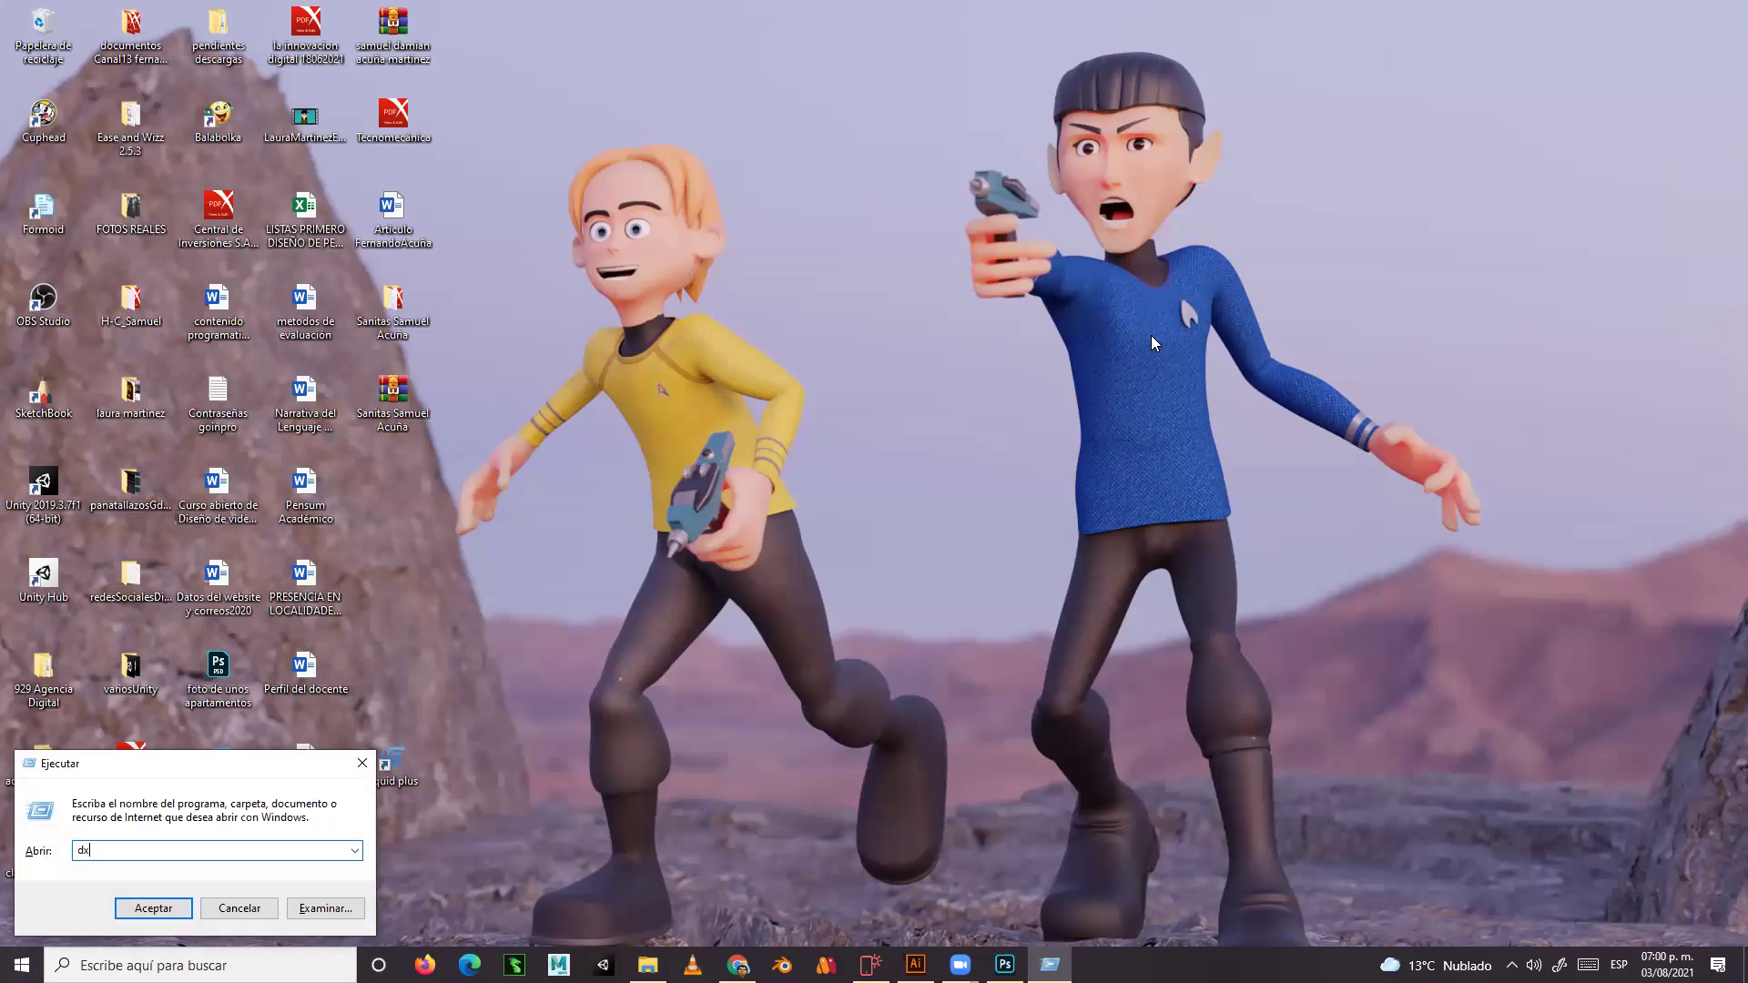
key("BackSpace")
type("iag")
key("Return")
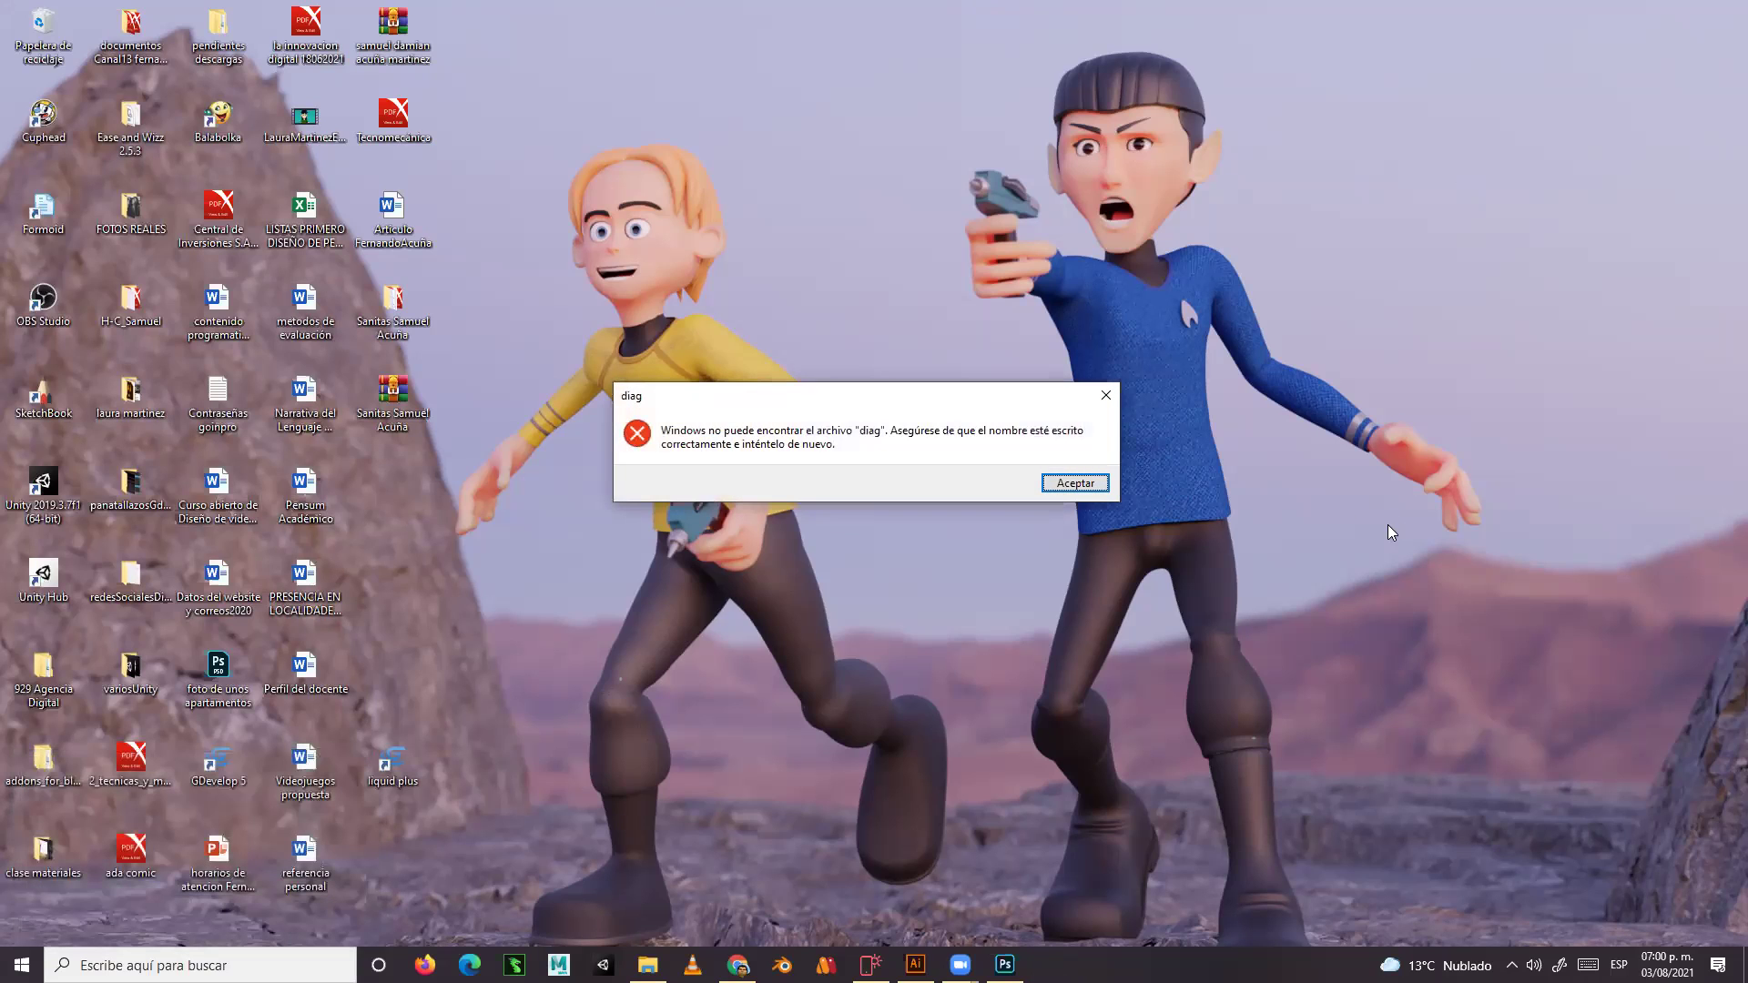
left_click(1098, 487)
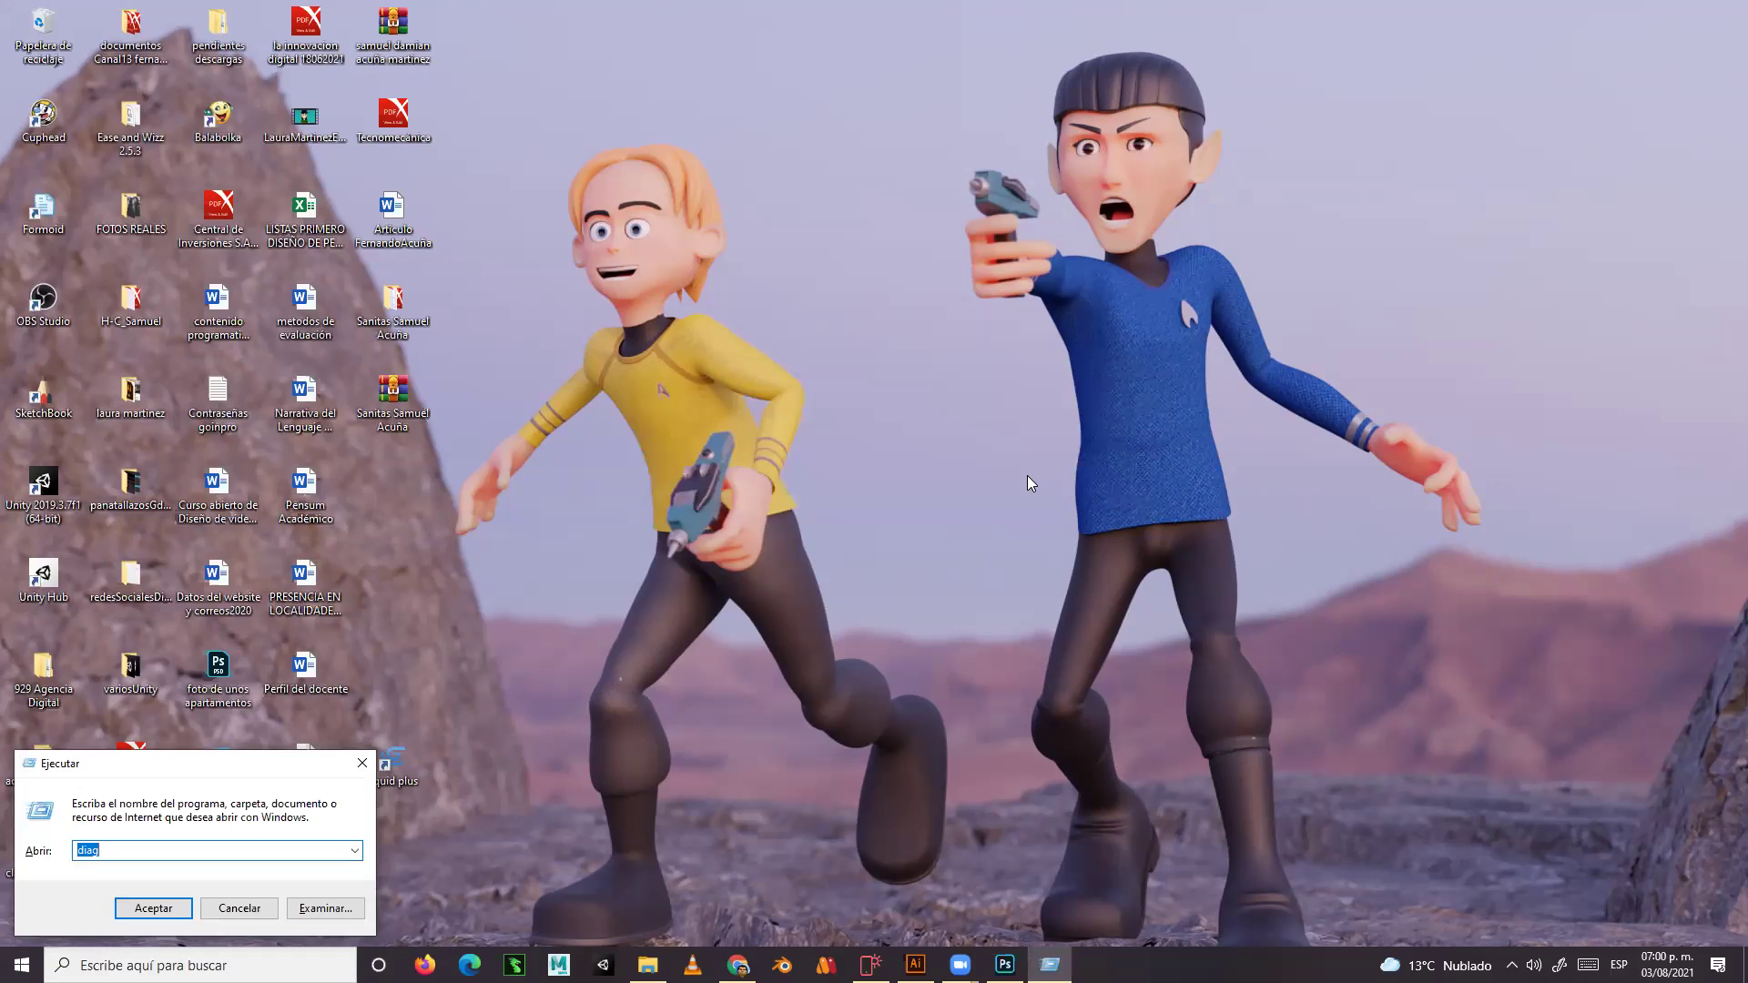
Run dxdiag, move its window higher on the desktop, and answer the question about omitting the system information
type("dxdiag")
key("Return")
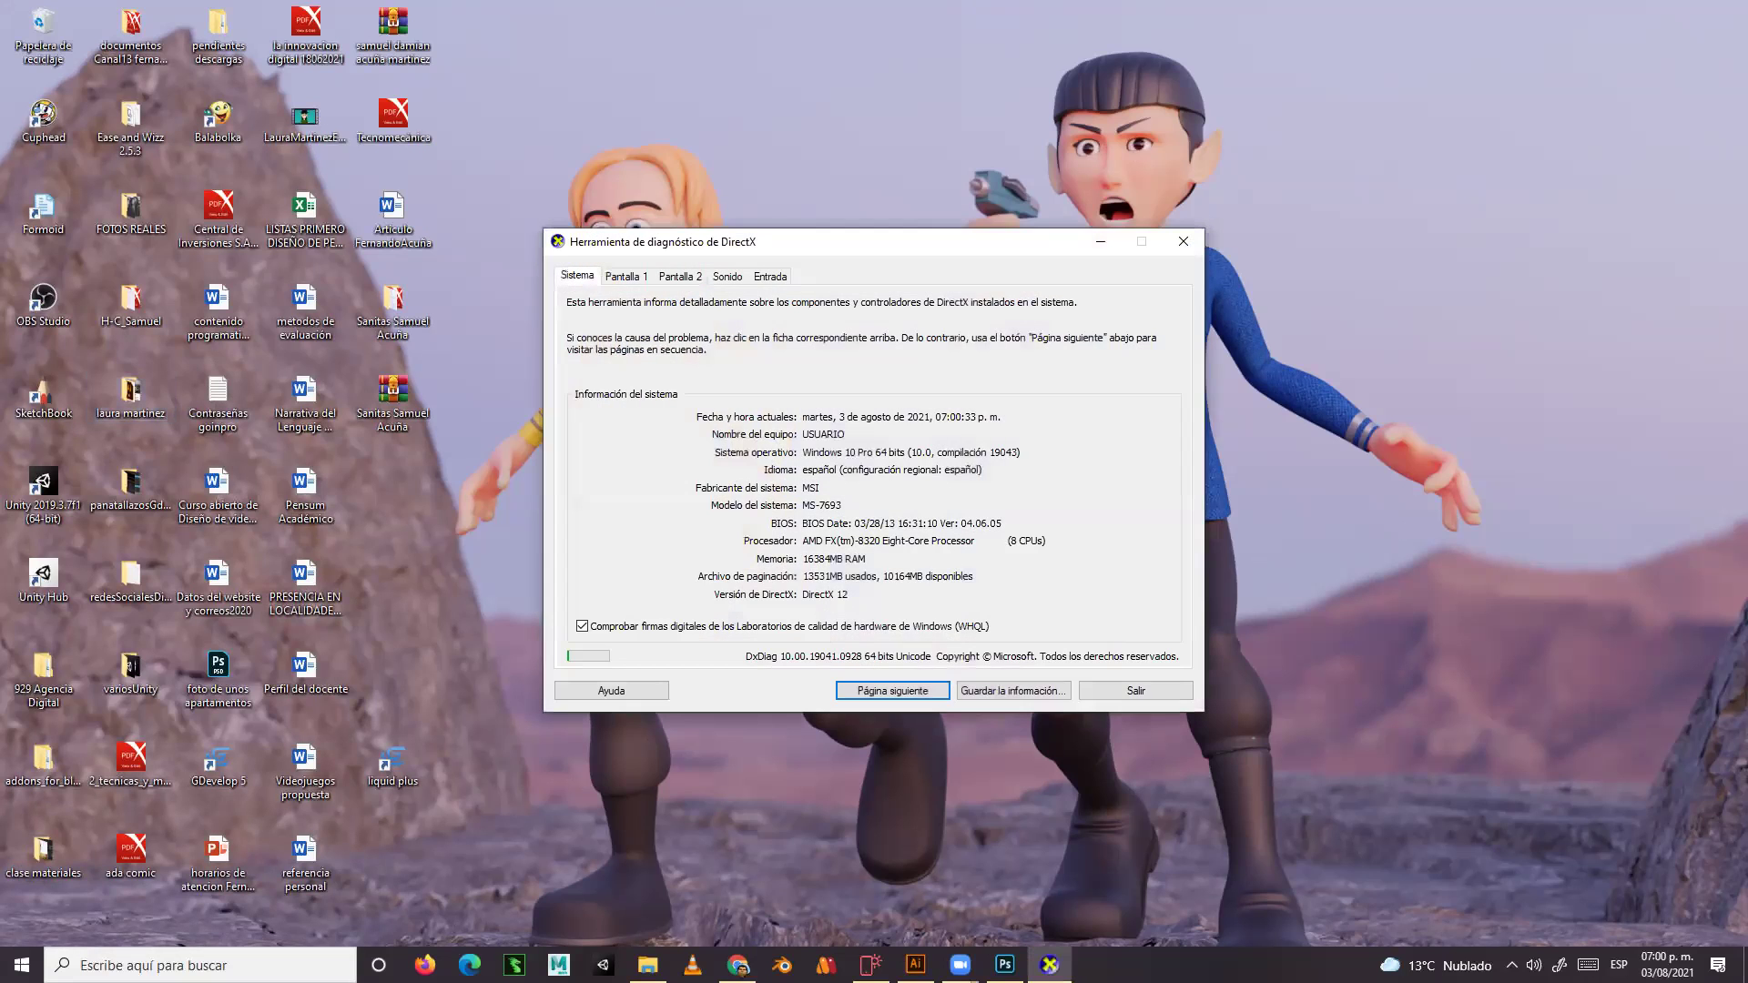
left_click_drag(861, 235, 822, 82)
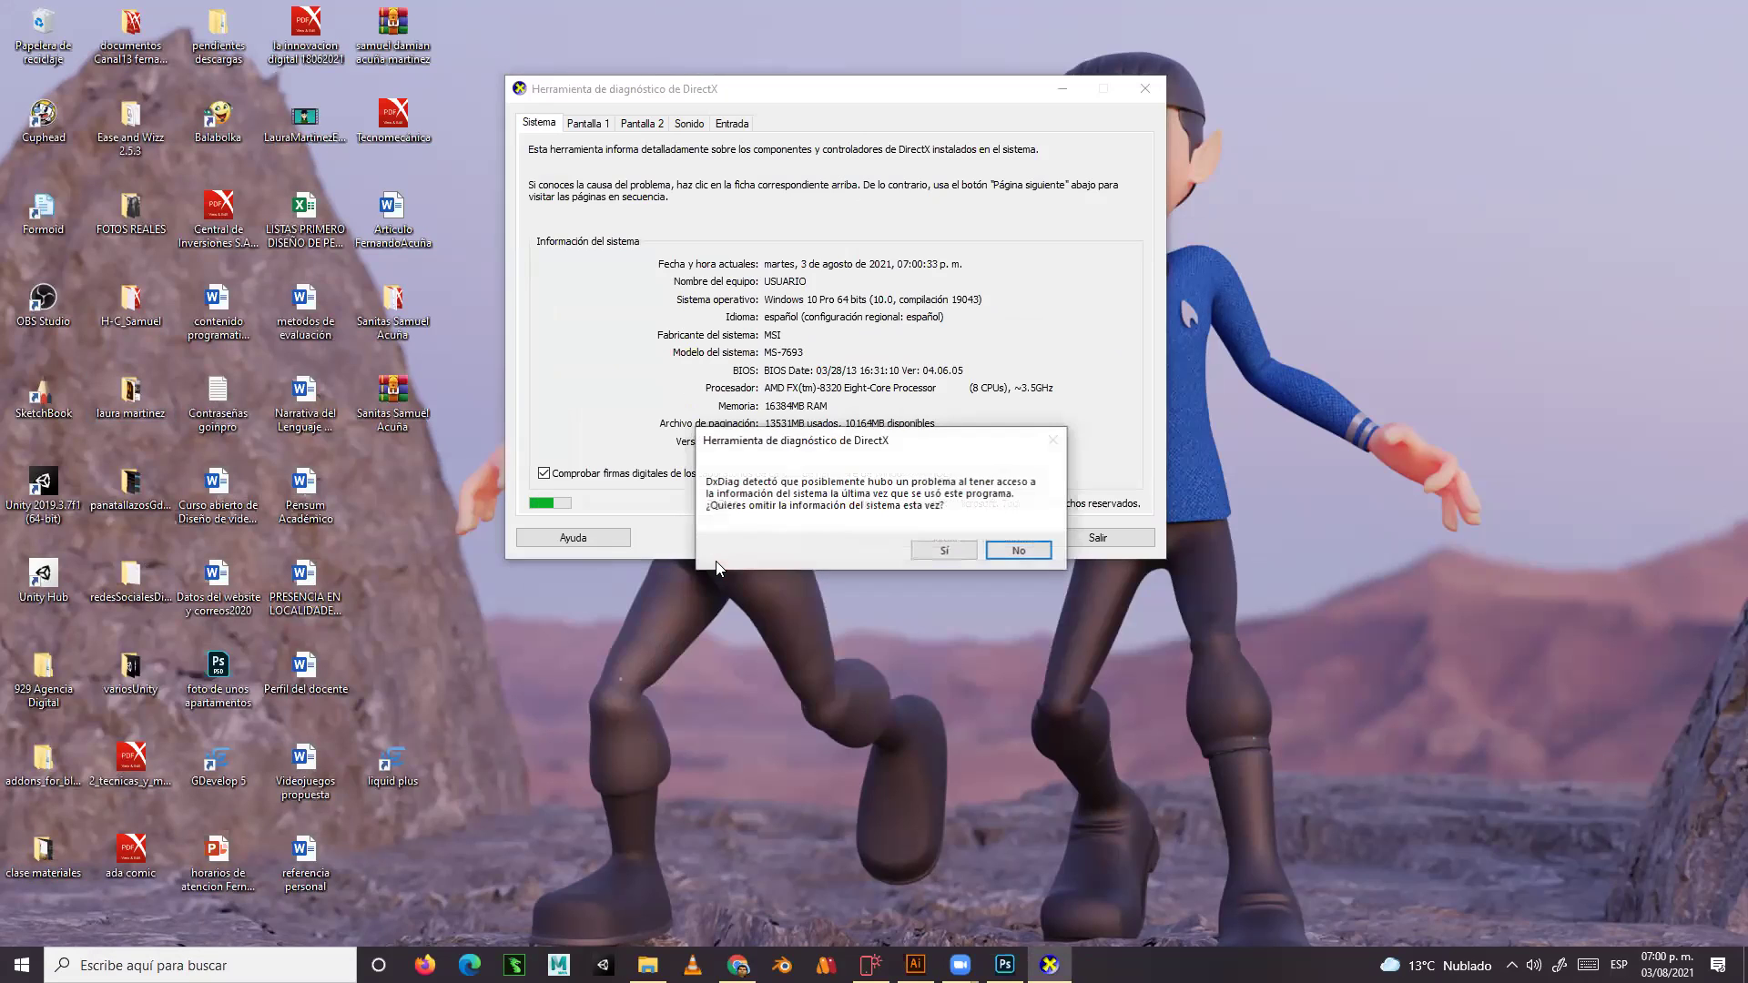
left_click_drag(862, 444, 830, 601)
left_click_drag(900, 444, 868, 325)
left_click(919, 435)
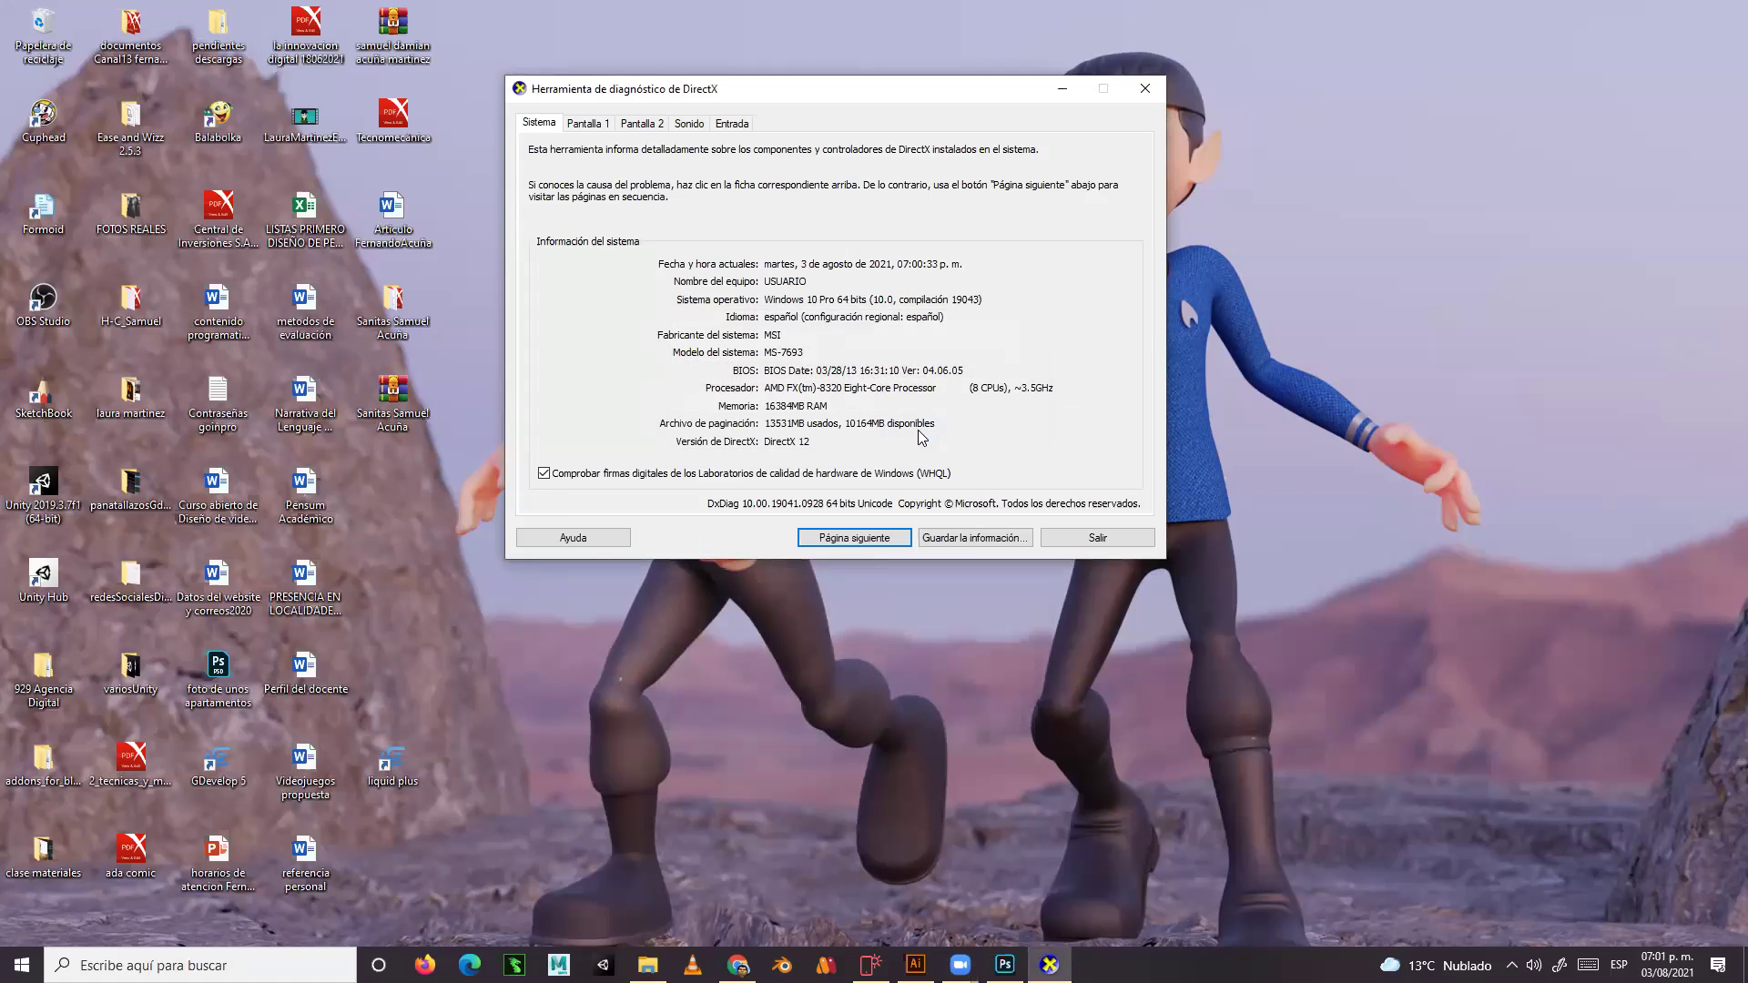
Review the input and sound information in the DirectX diagnostic tool, and return to the system information
left_click(729, 124)
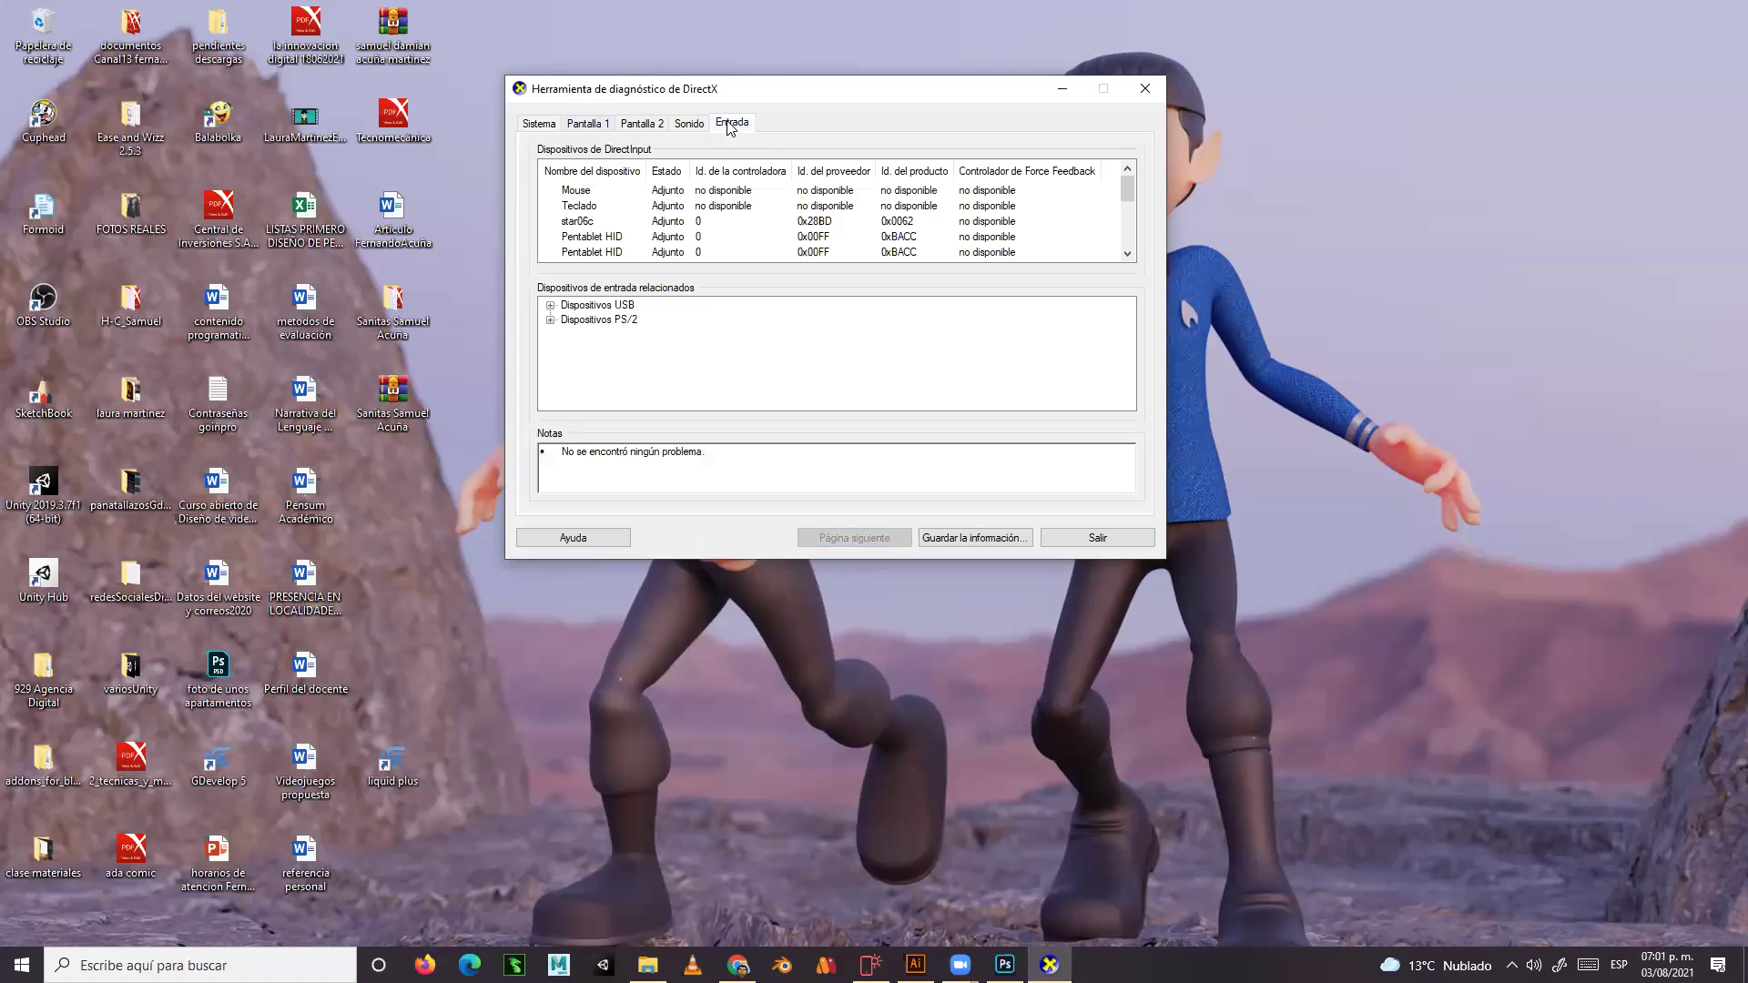
left_click(690, 132)
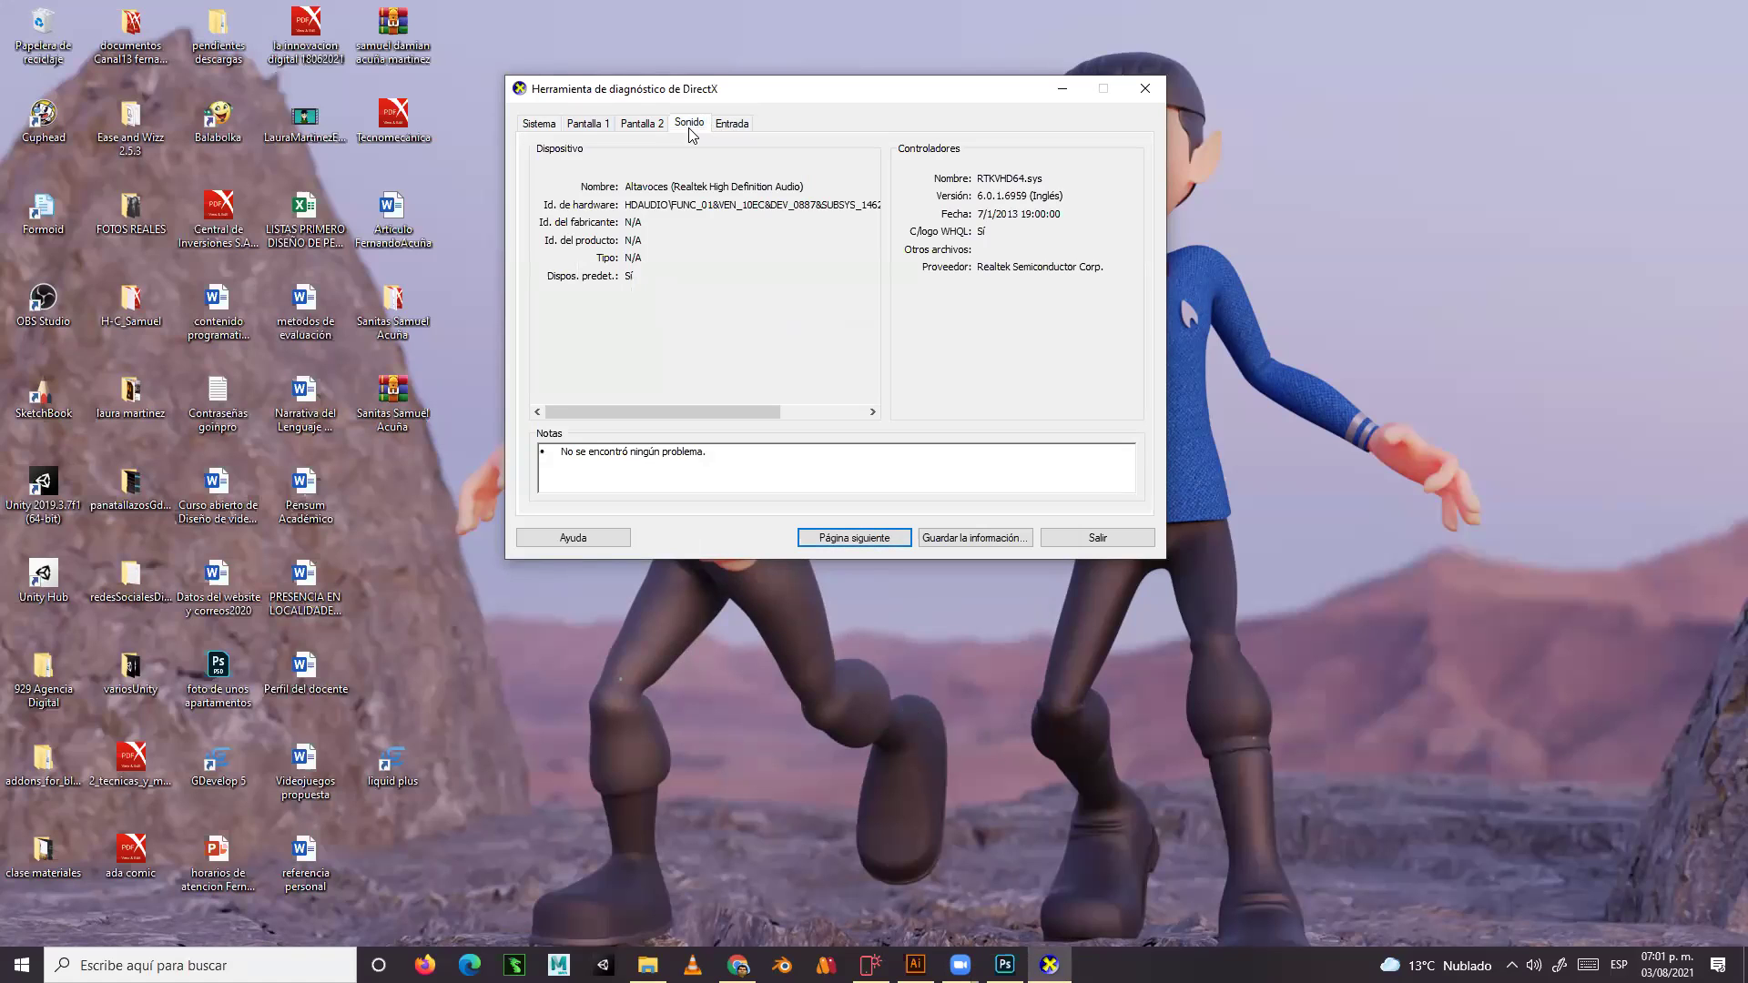
left_click(544, 124)
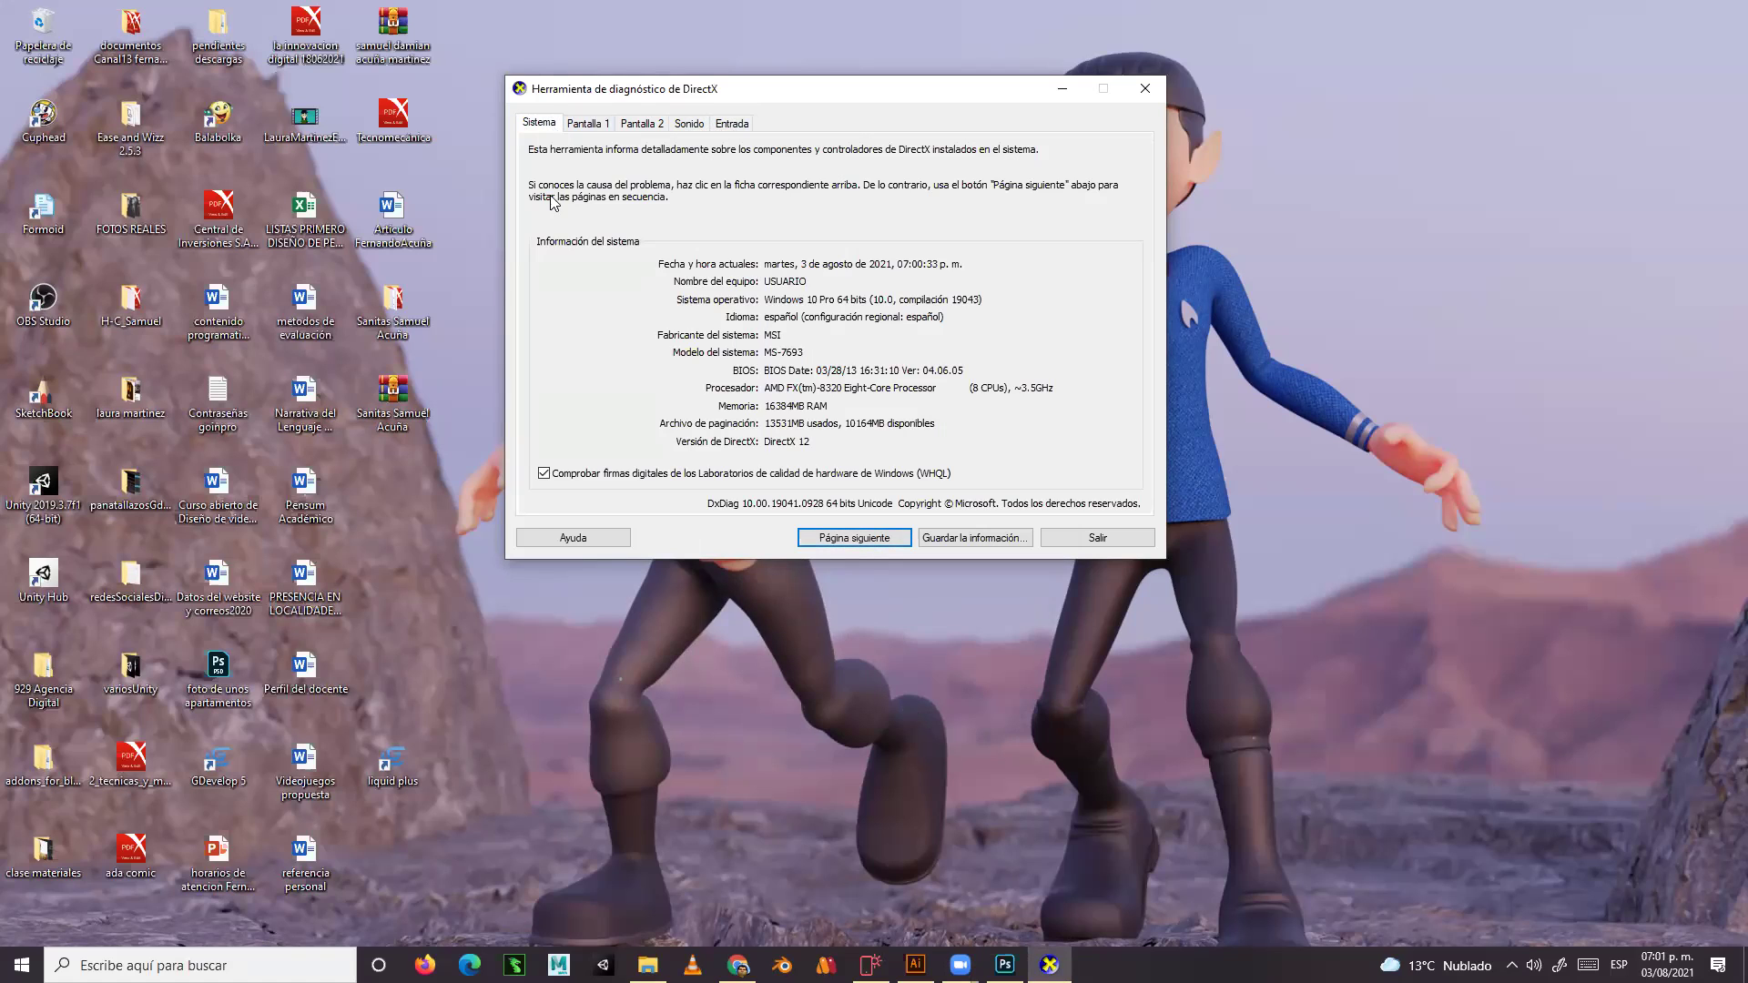
Open Computer Management for Este equipo from File Explorer and display the disks and partitions in disk management
left_click(648, 965)
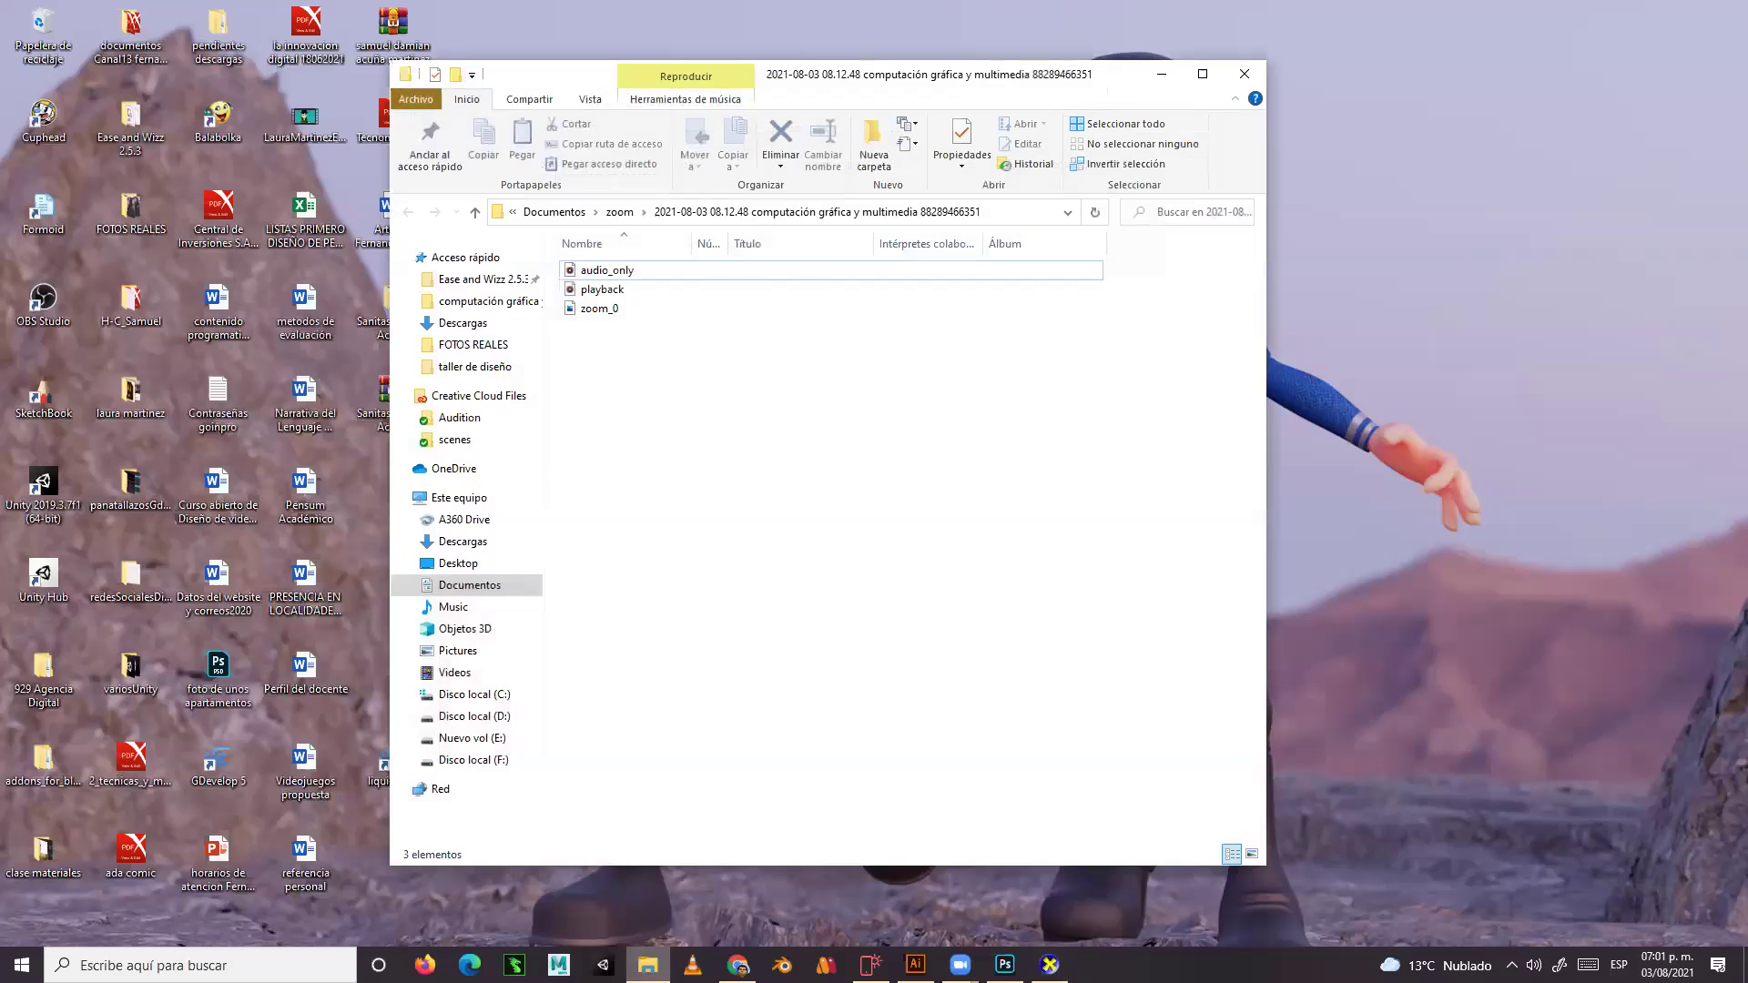
left_click(466, 500)
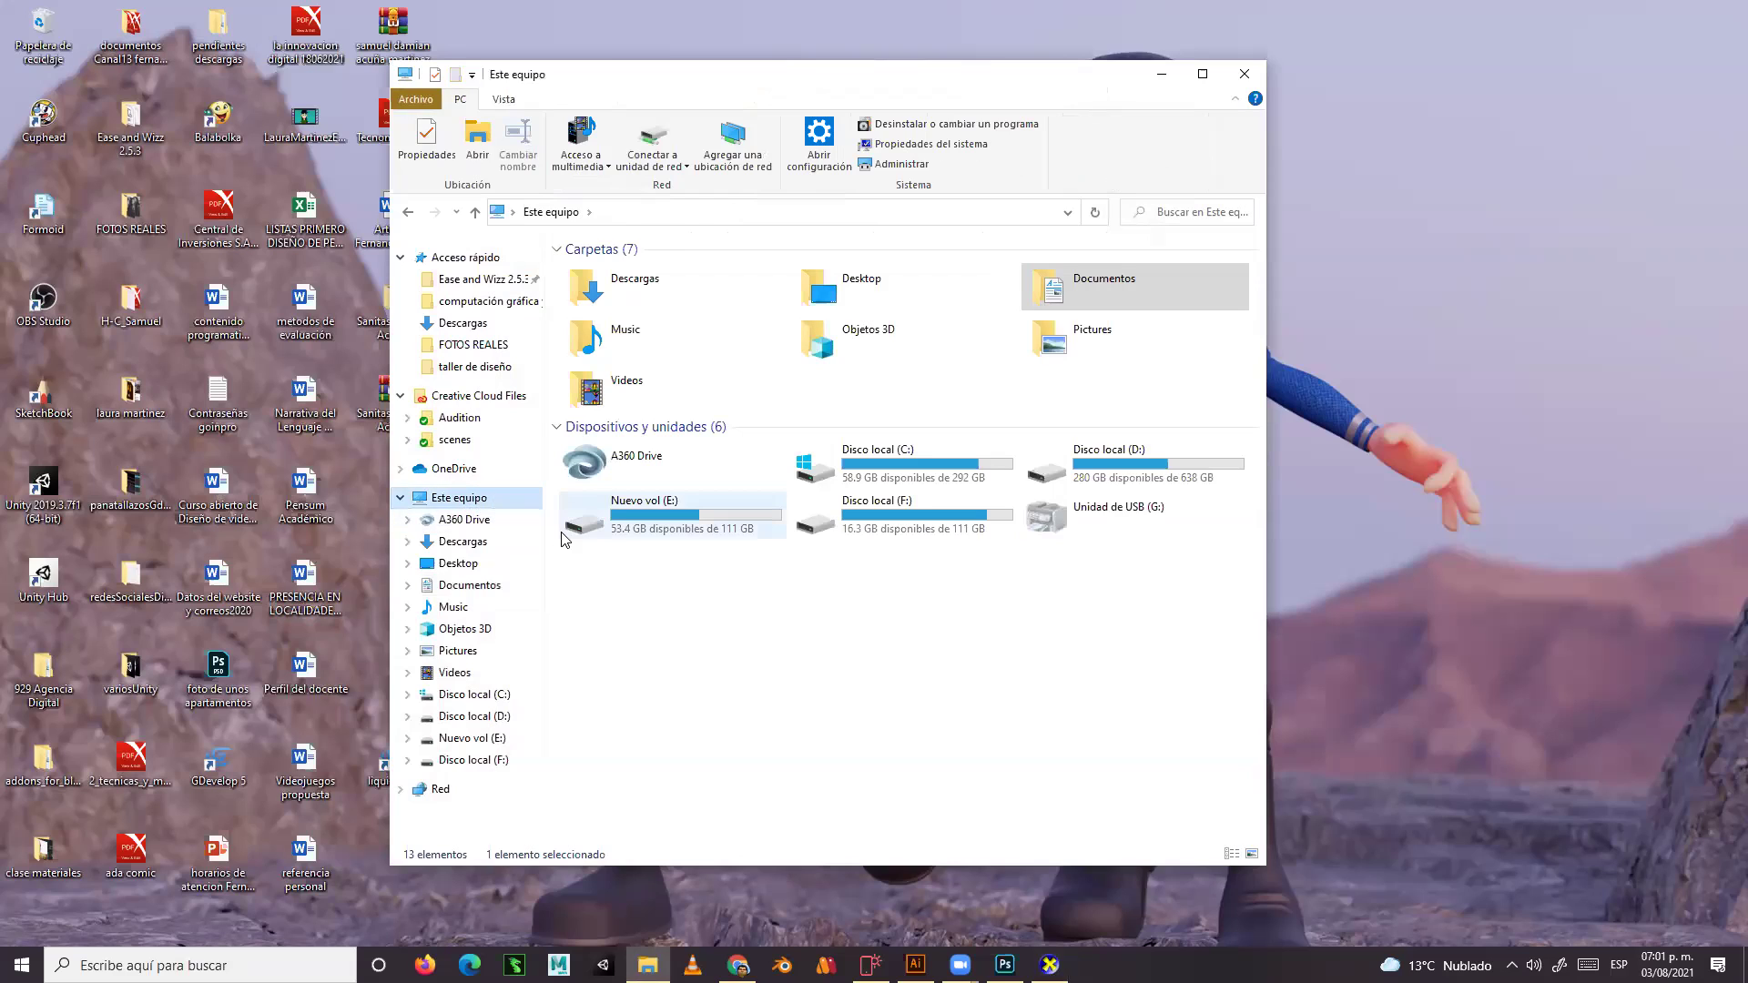
right_click(499, 504)
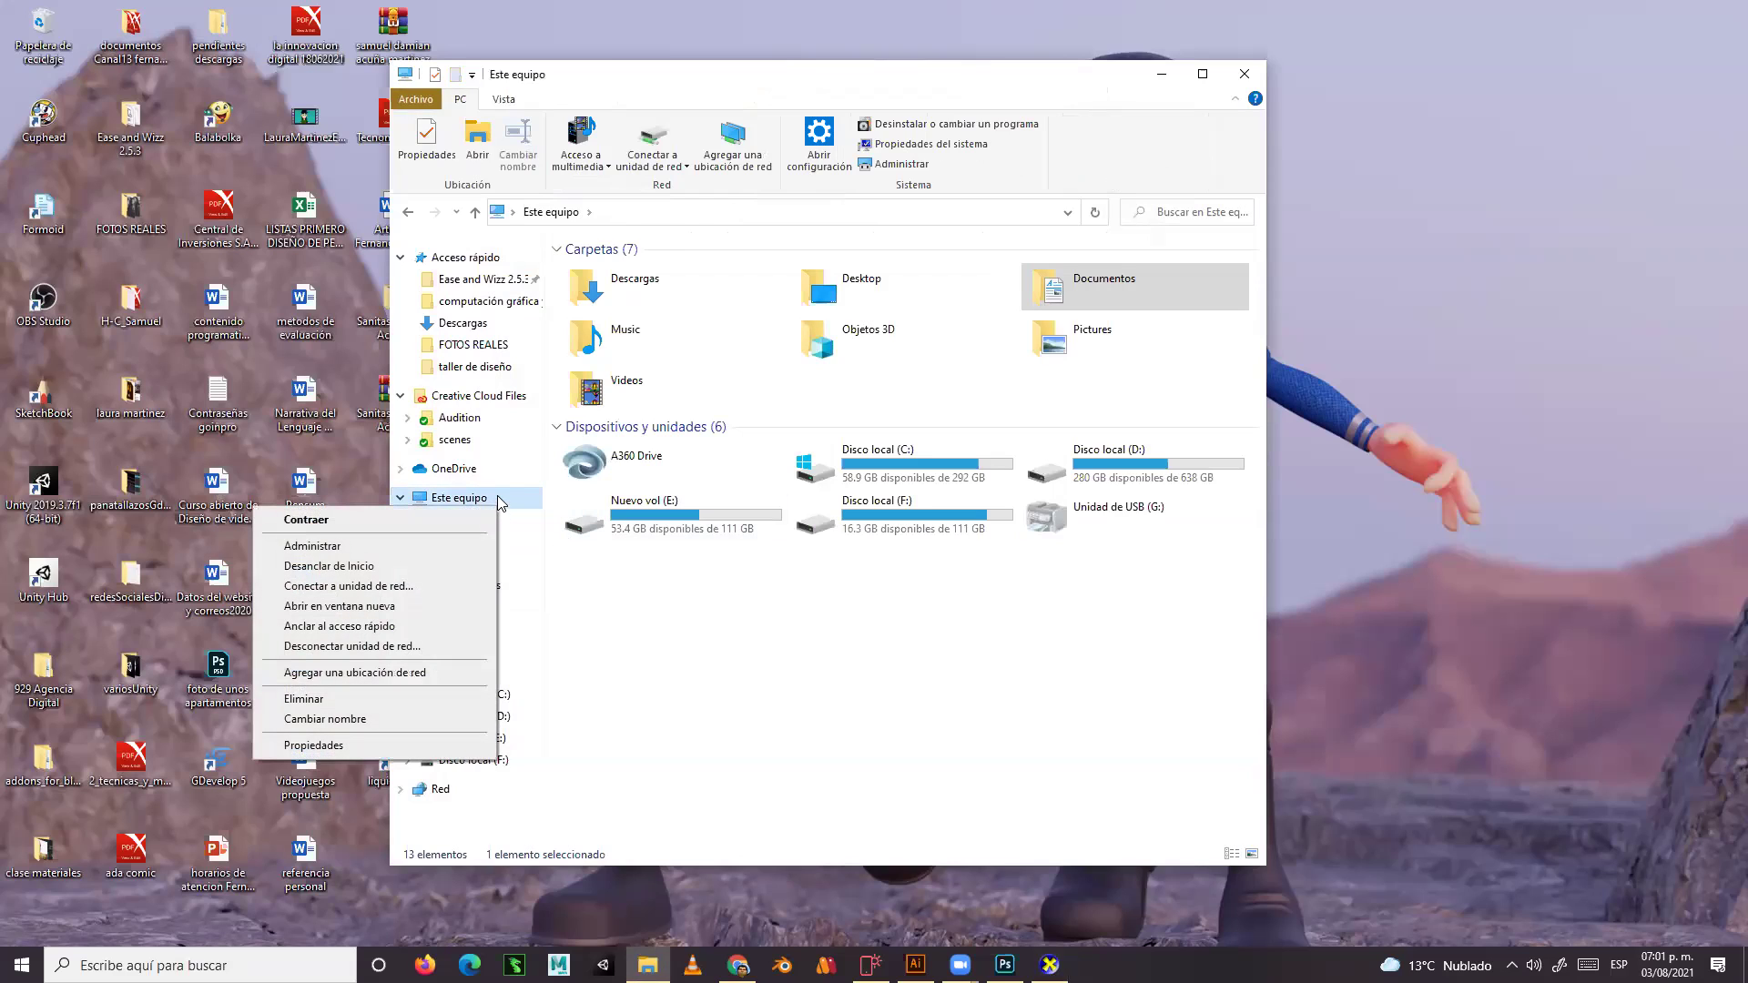
left_click(450, 546)
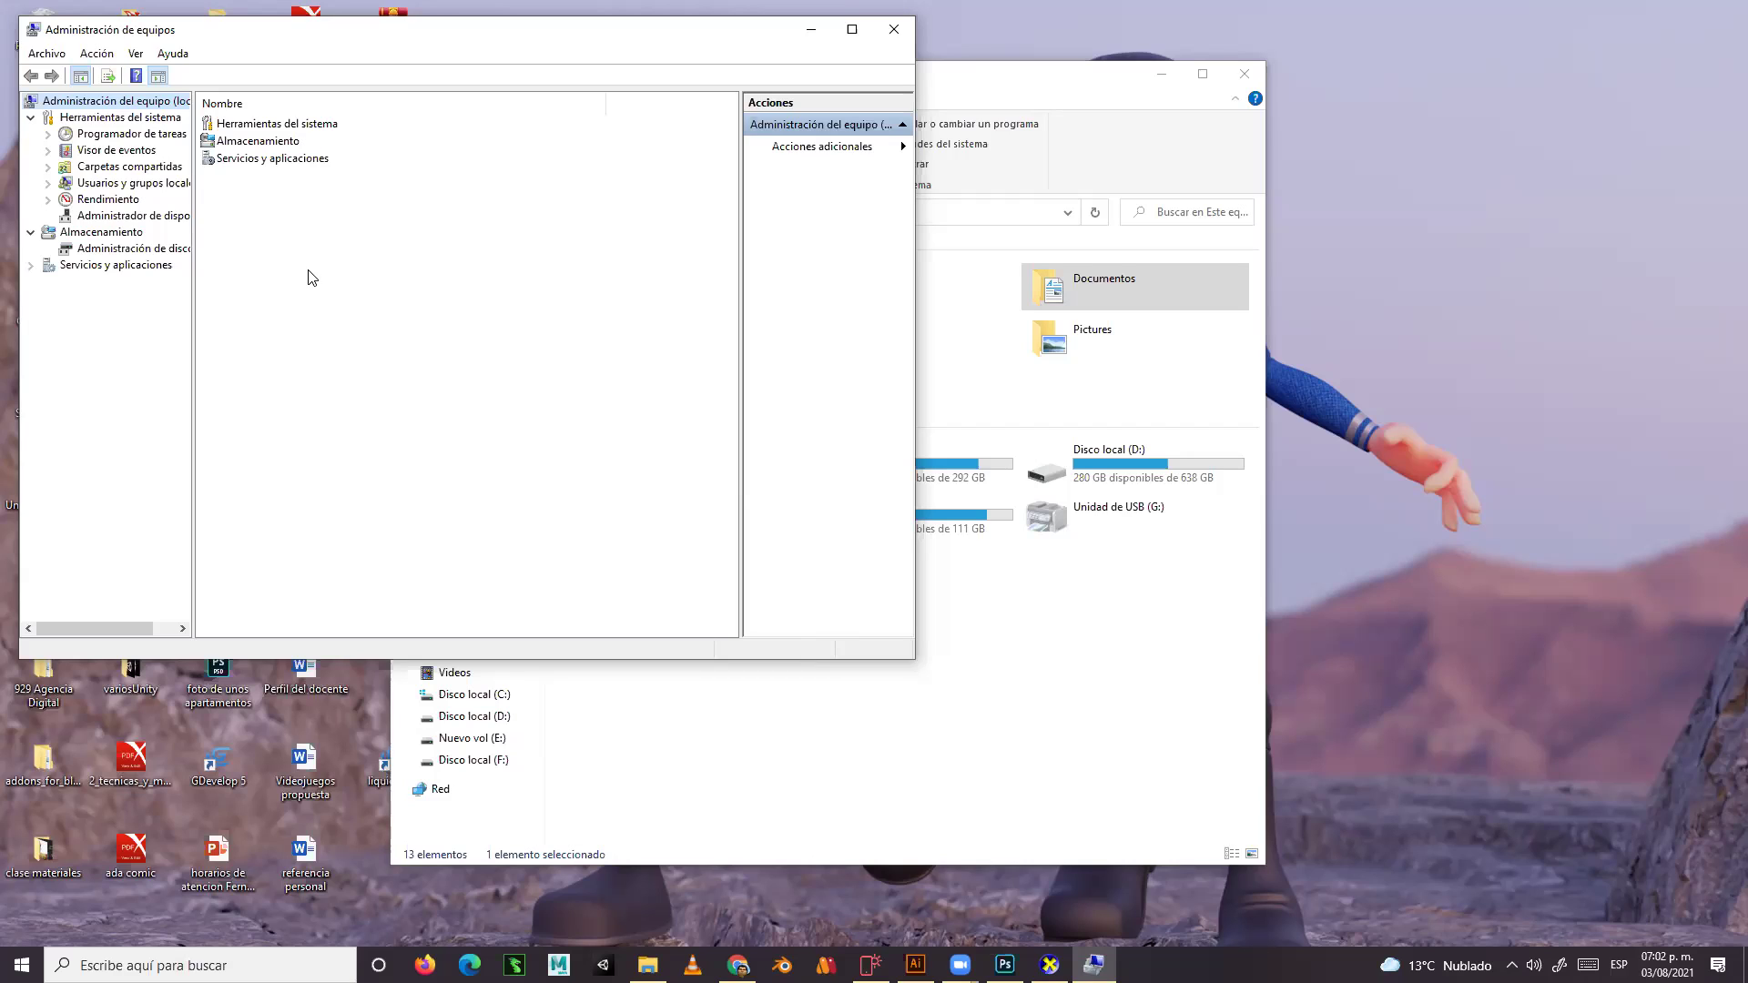
left_click(167, 252)
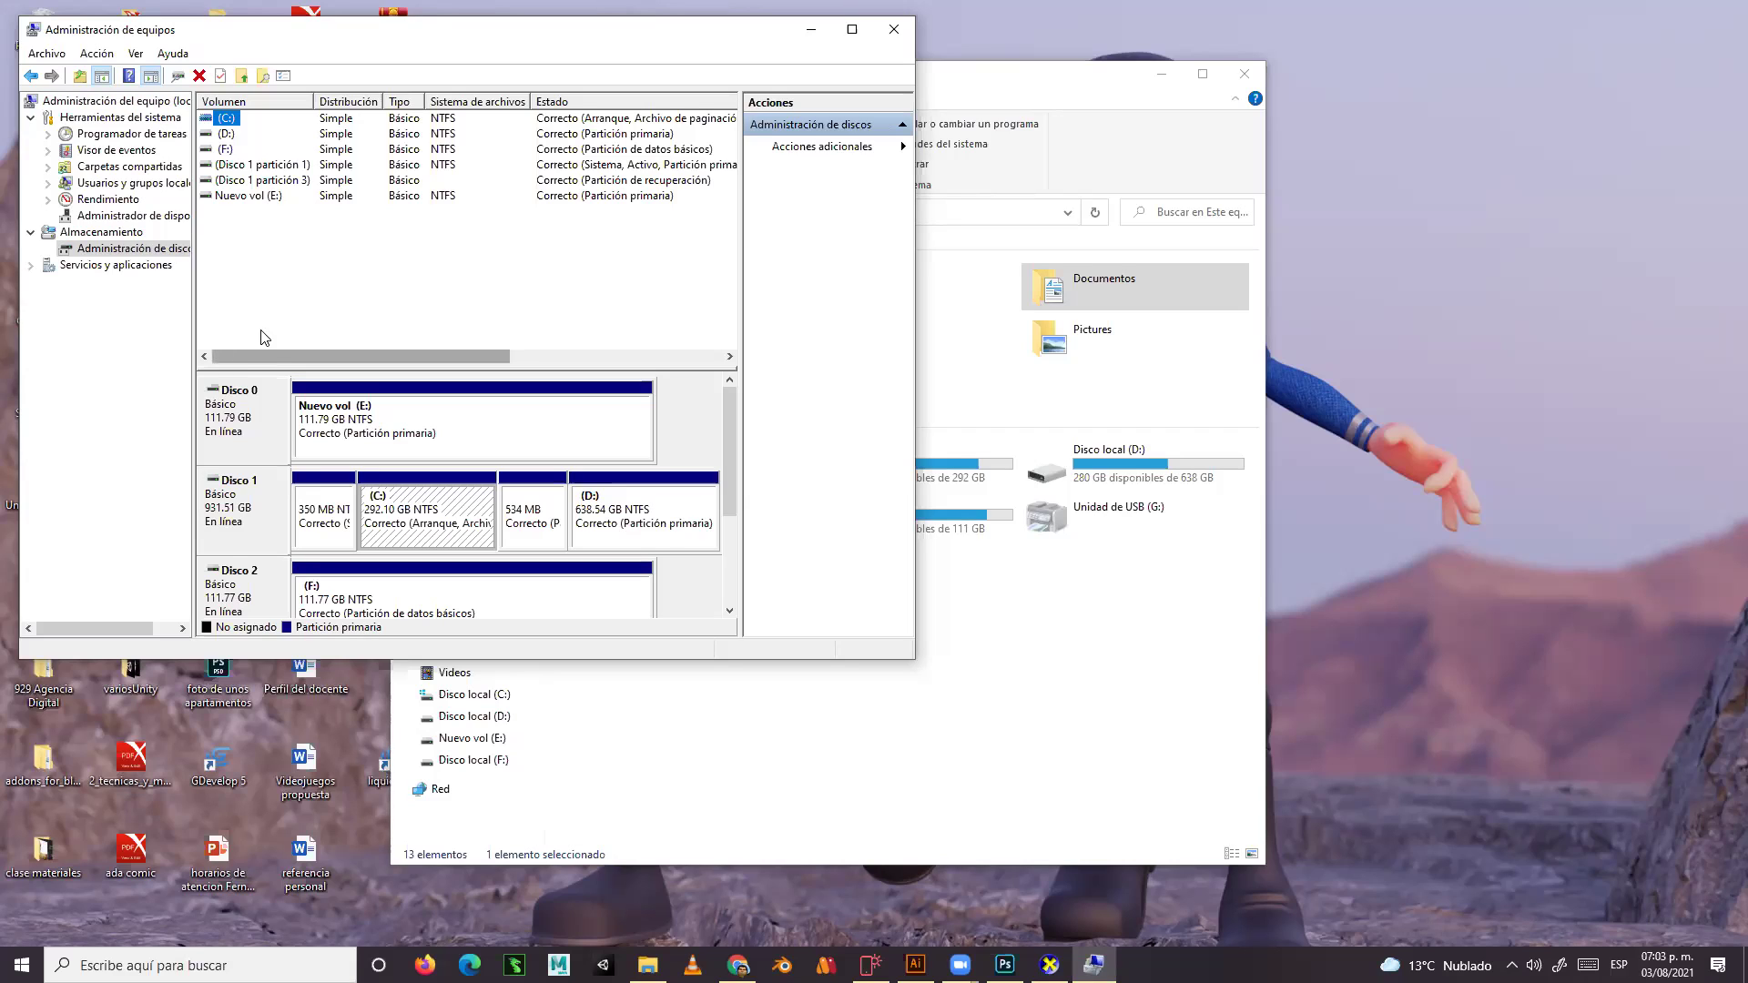
Enlarge the Computer Management window to show all disks and place the File Explorer window beside it to compare the drives
left_click(729, 466)
mouse_move(726, 466)
left_mouse_down()
mouse_move(730, 533)
mouse_move(730, 477)
left_mouse_up()
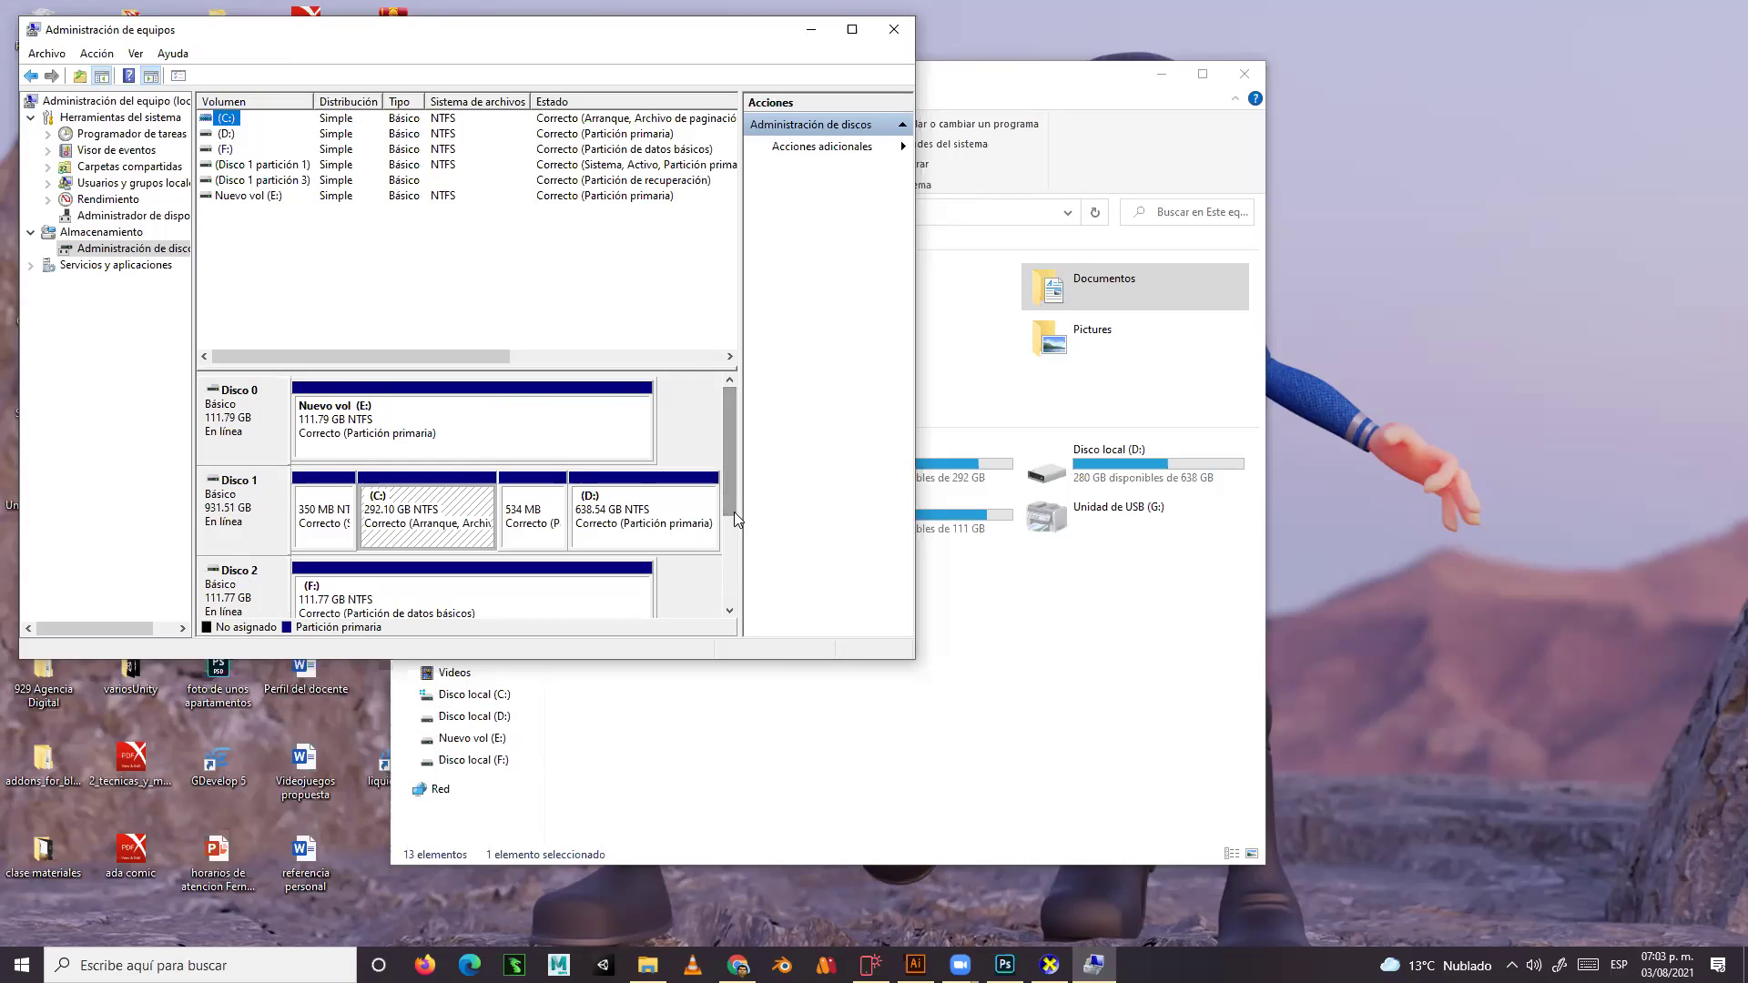
left_click_drag(742, 679, 742, 835)
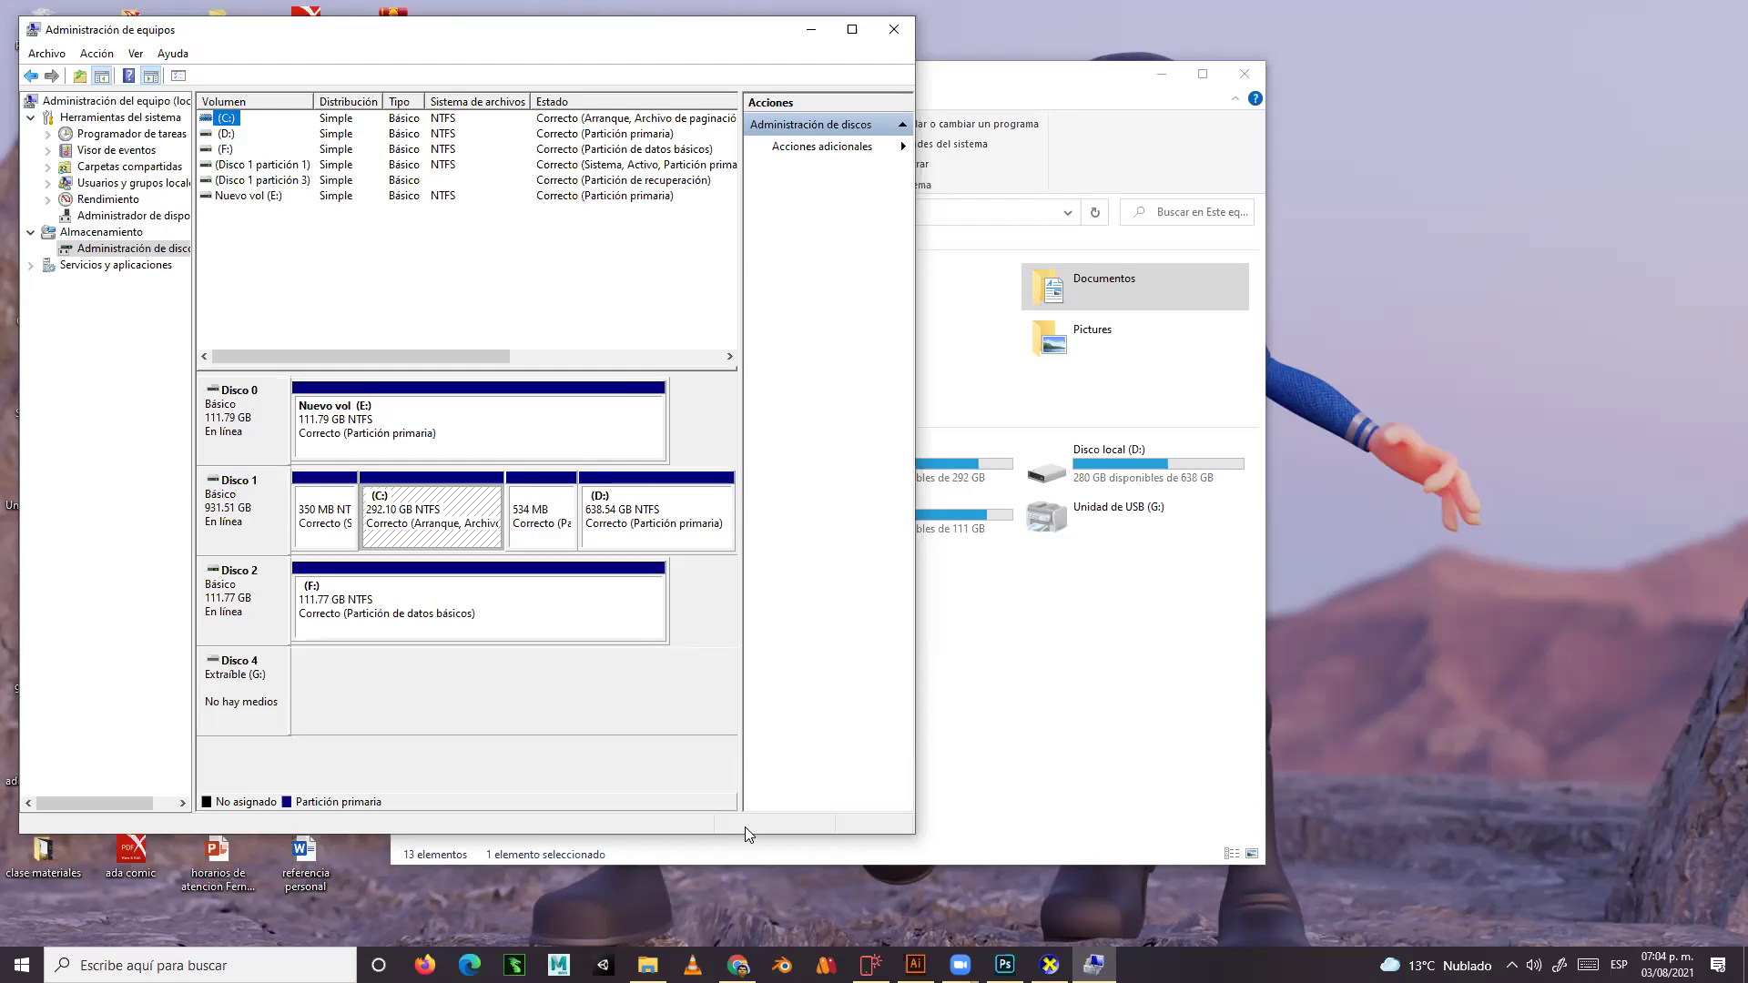
left_click_drag(1001, 67, 1457, 24)
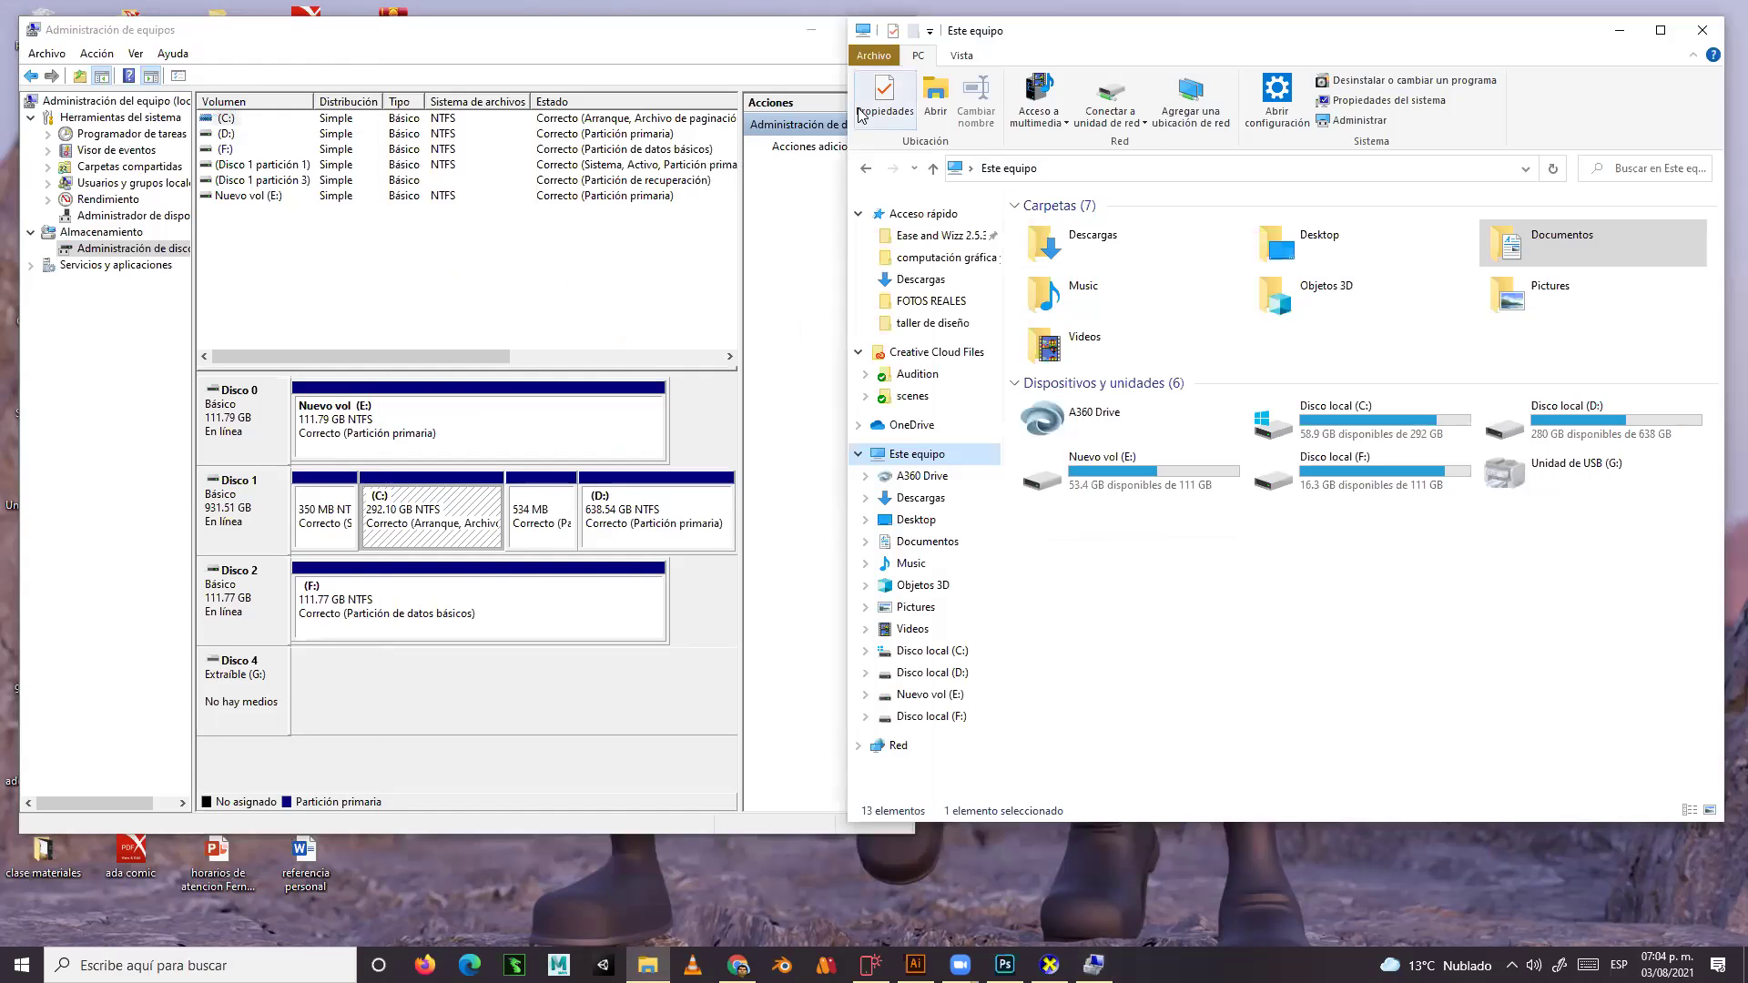
left_click_drag(845, 112, 908, 157)
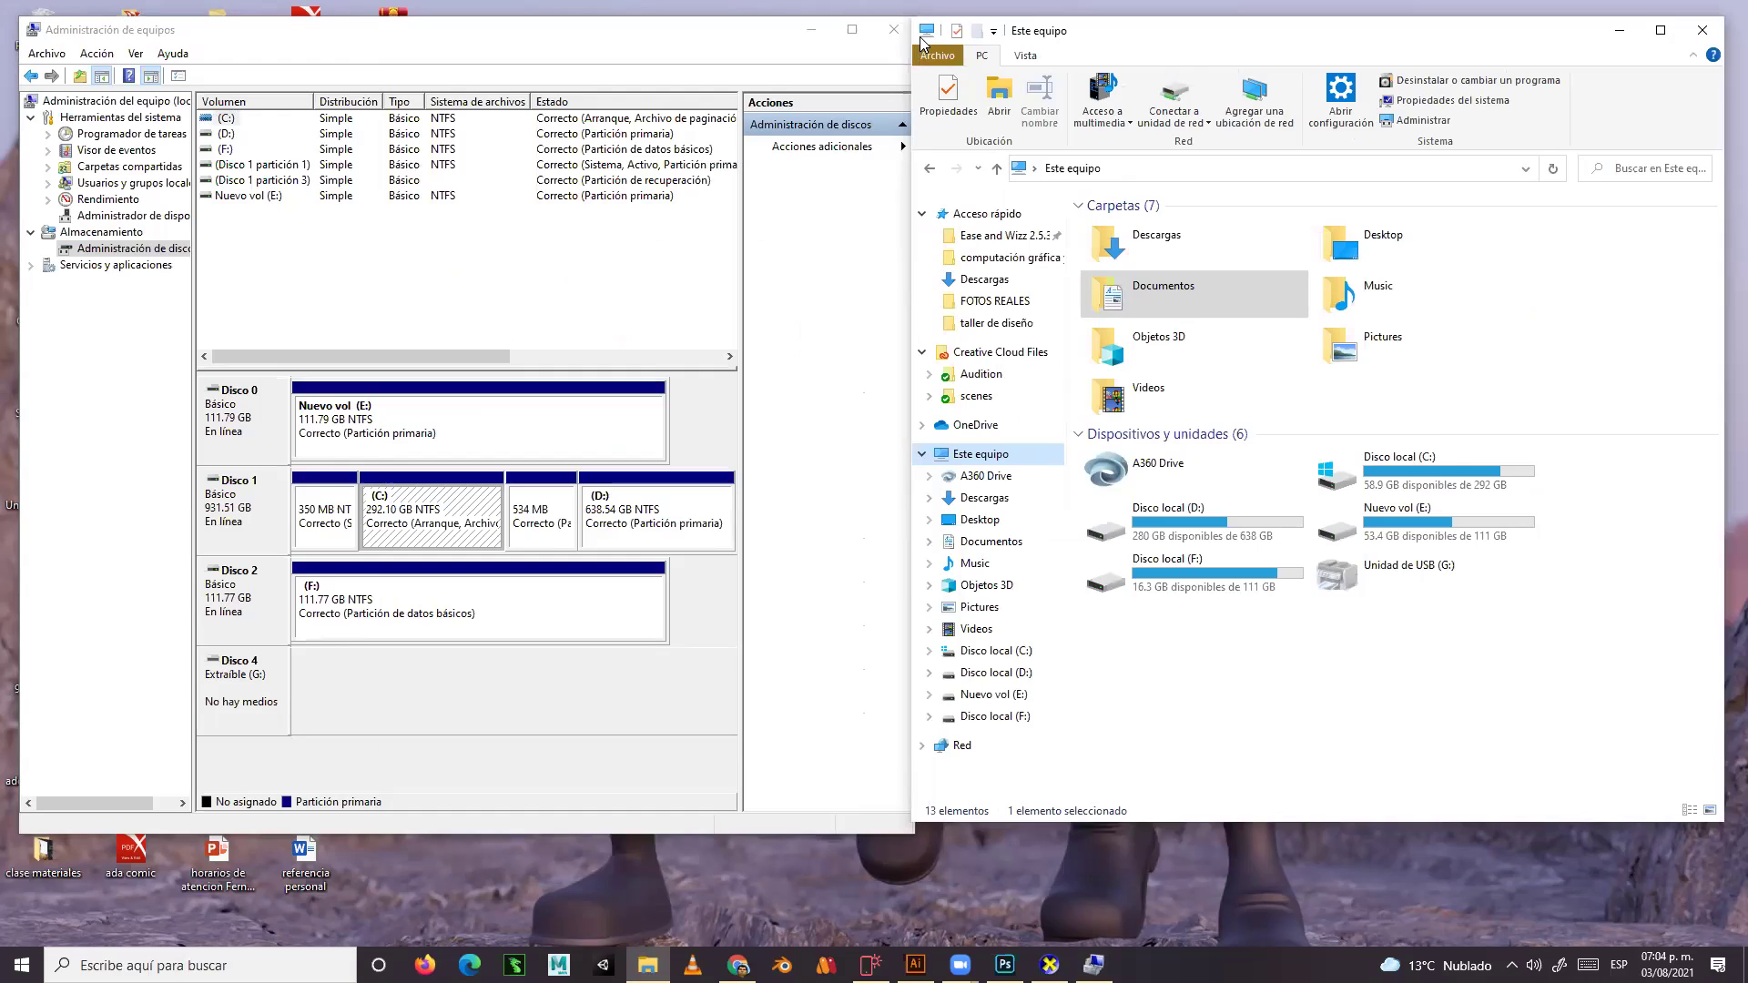
left_click_drag(921, 41, 892, 41)
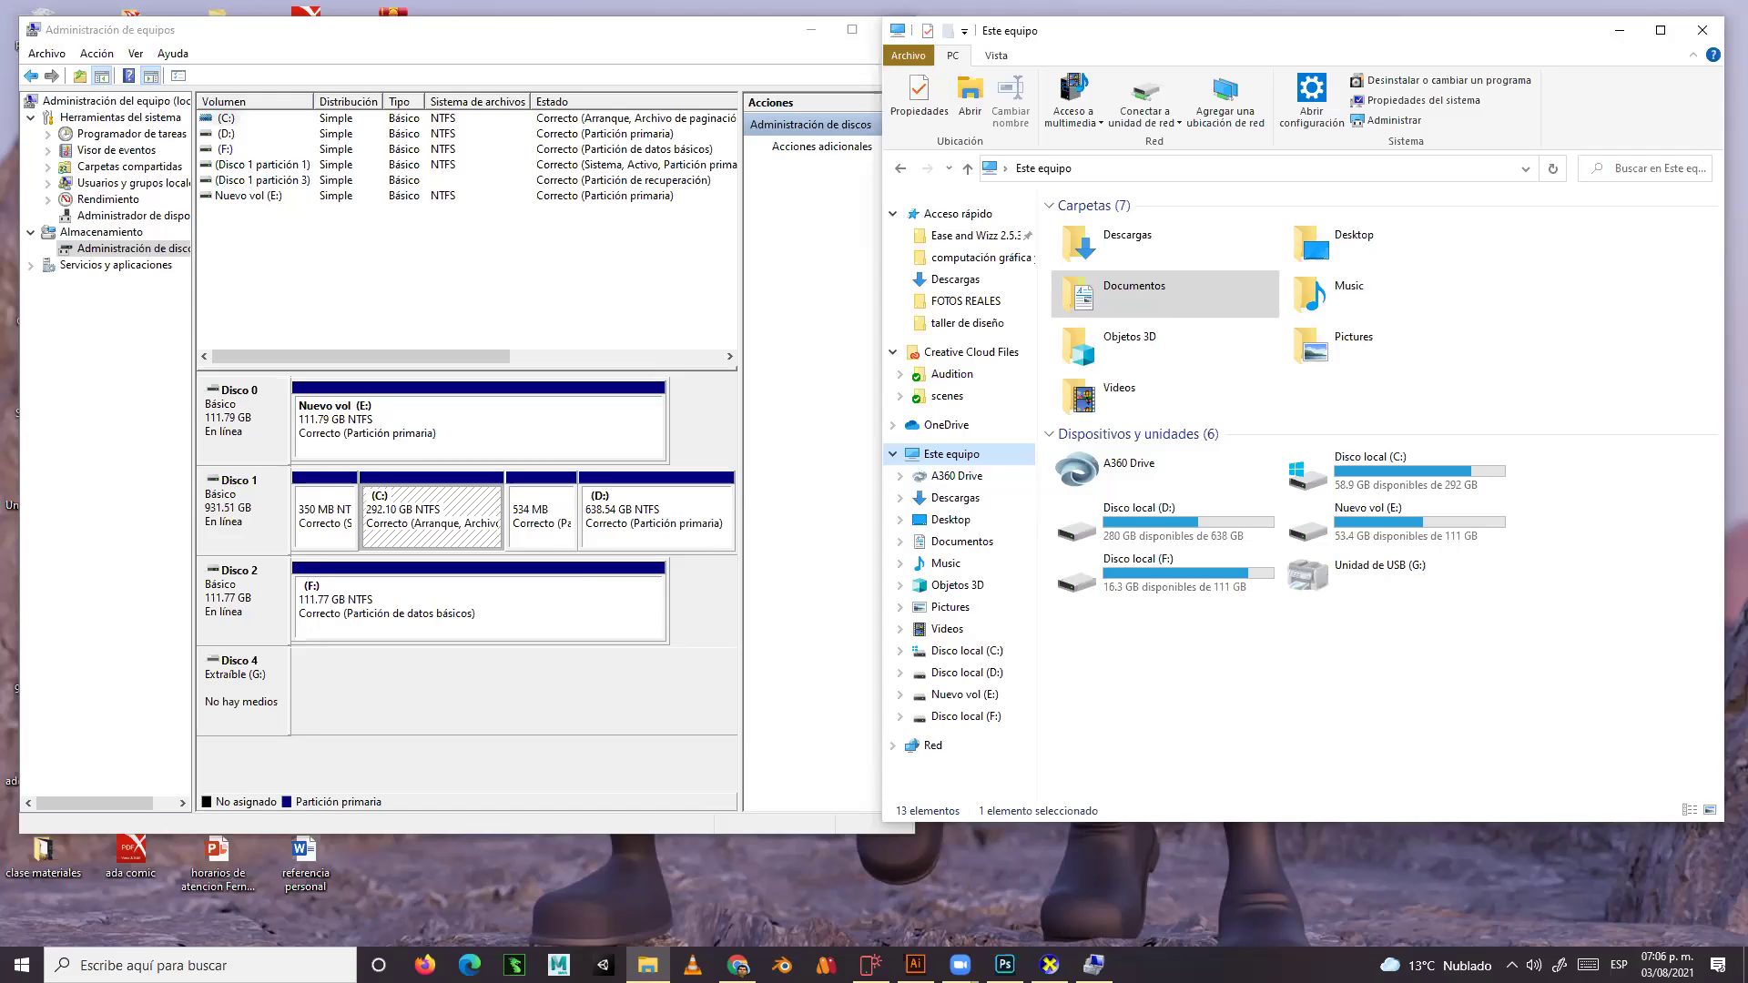
Close Computer Management, the DirectX diagnostic tool and the Este equipo window in File Explorer
key("alt+Tab")
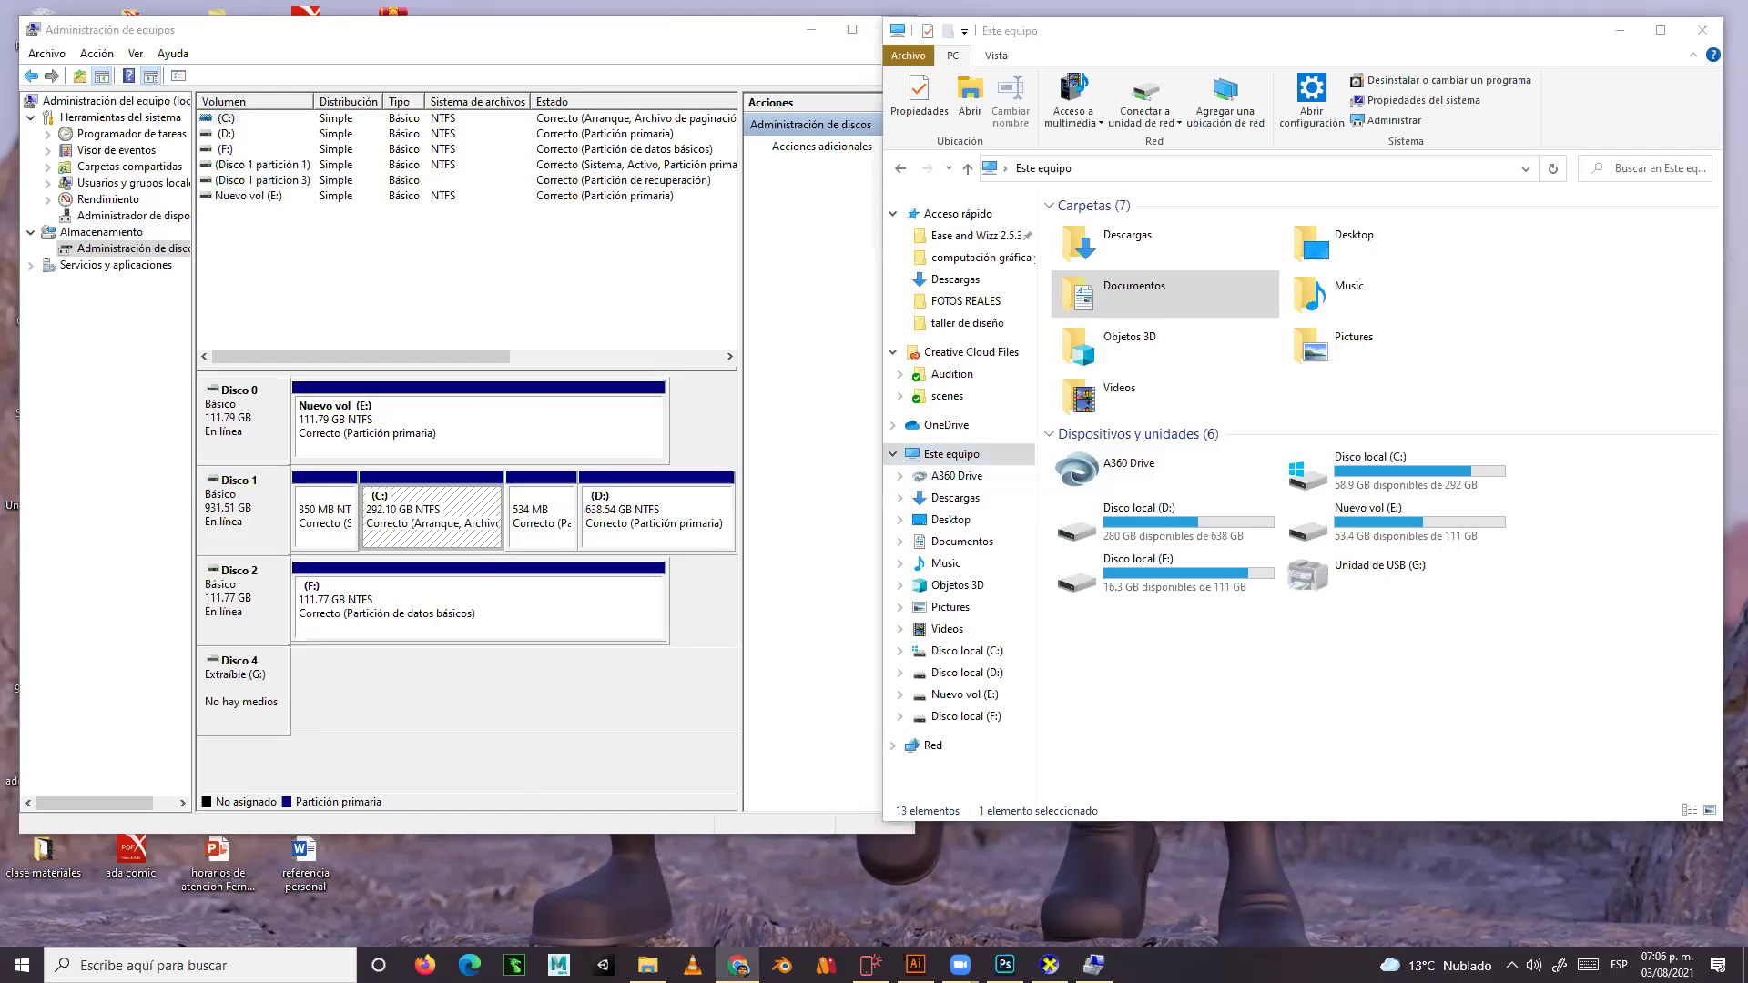
key("alt+Tab")
left_click(789, 55)
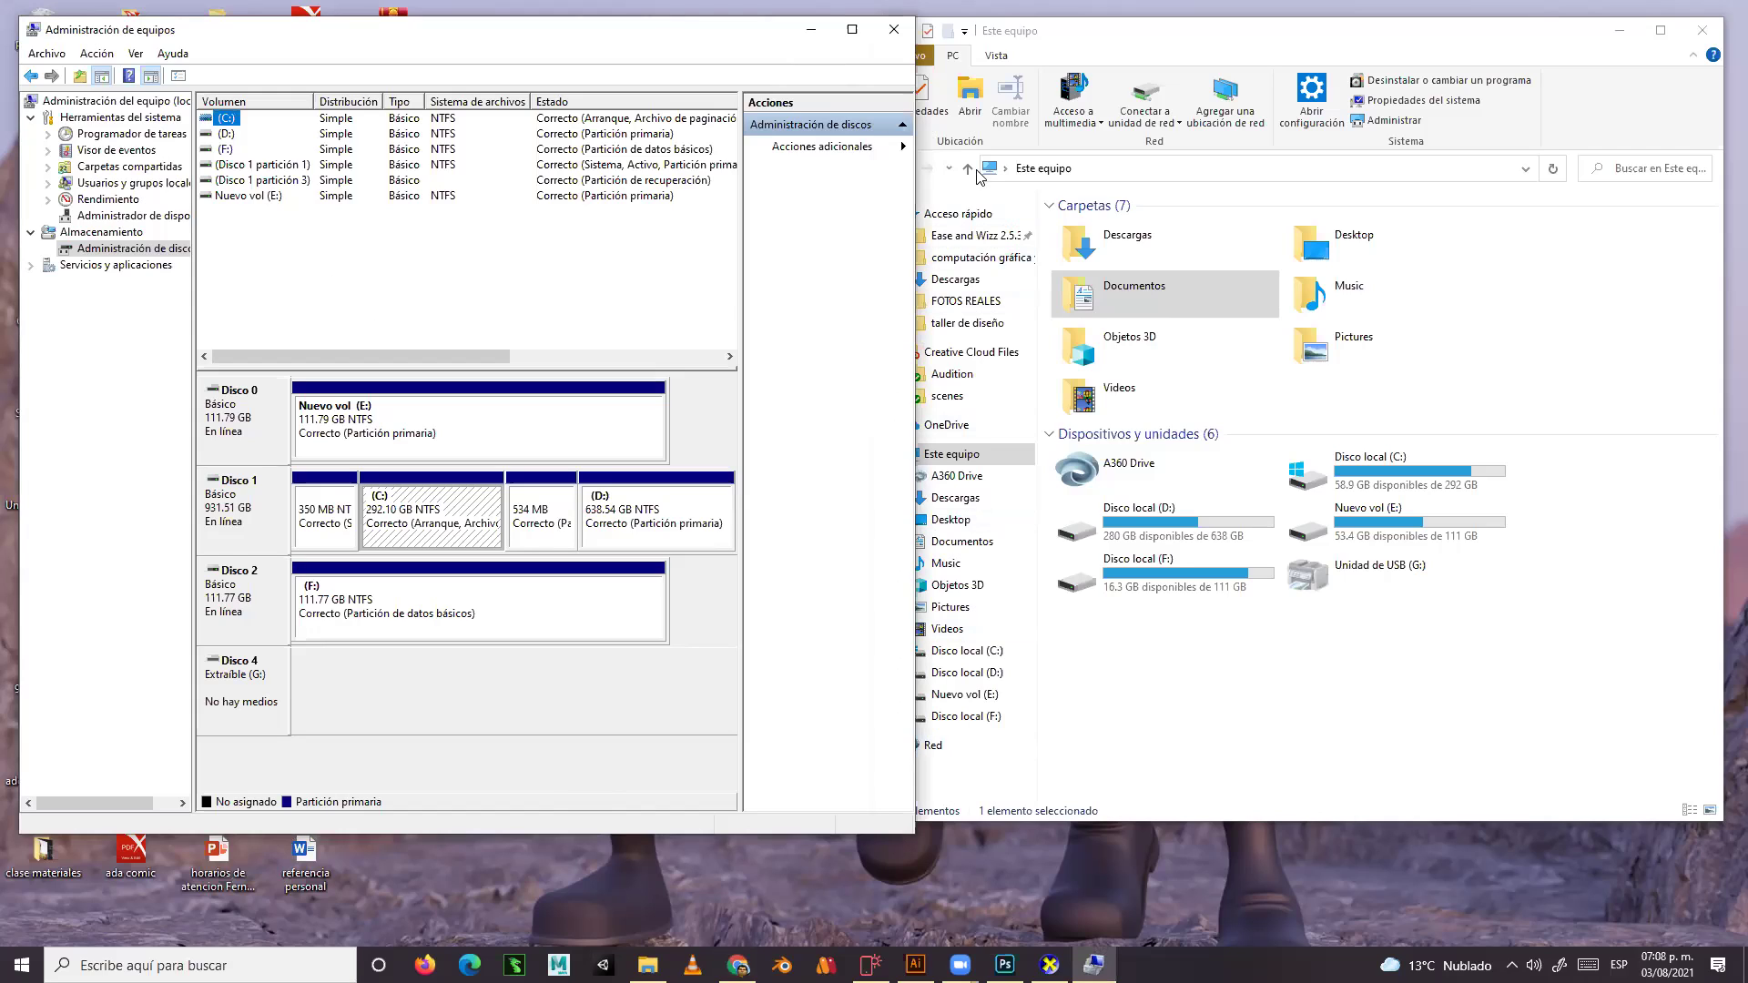
left_click(892, 32)
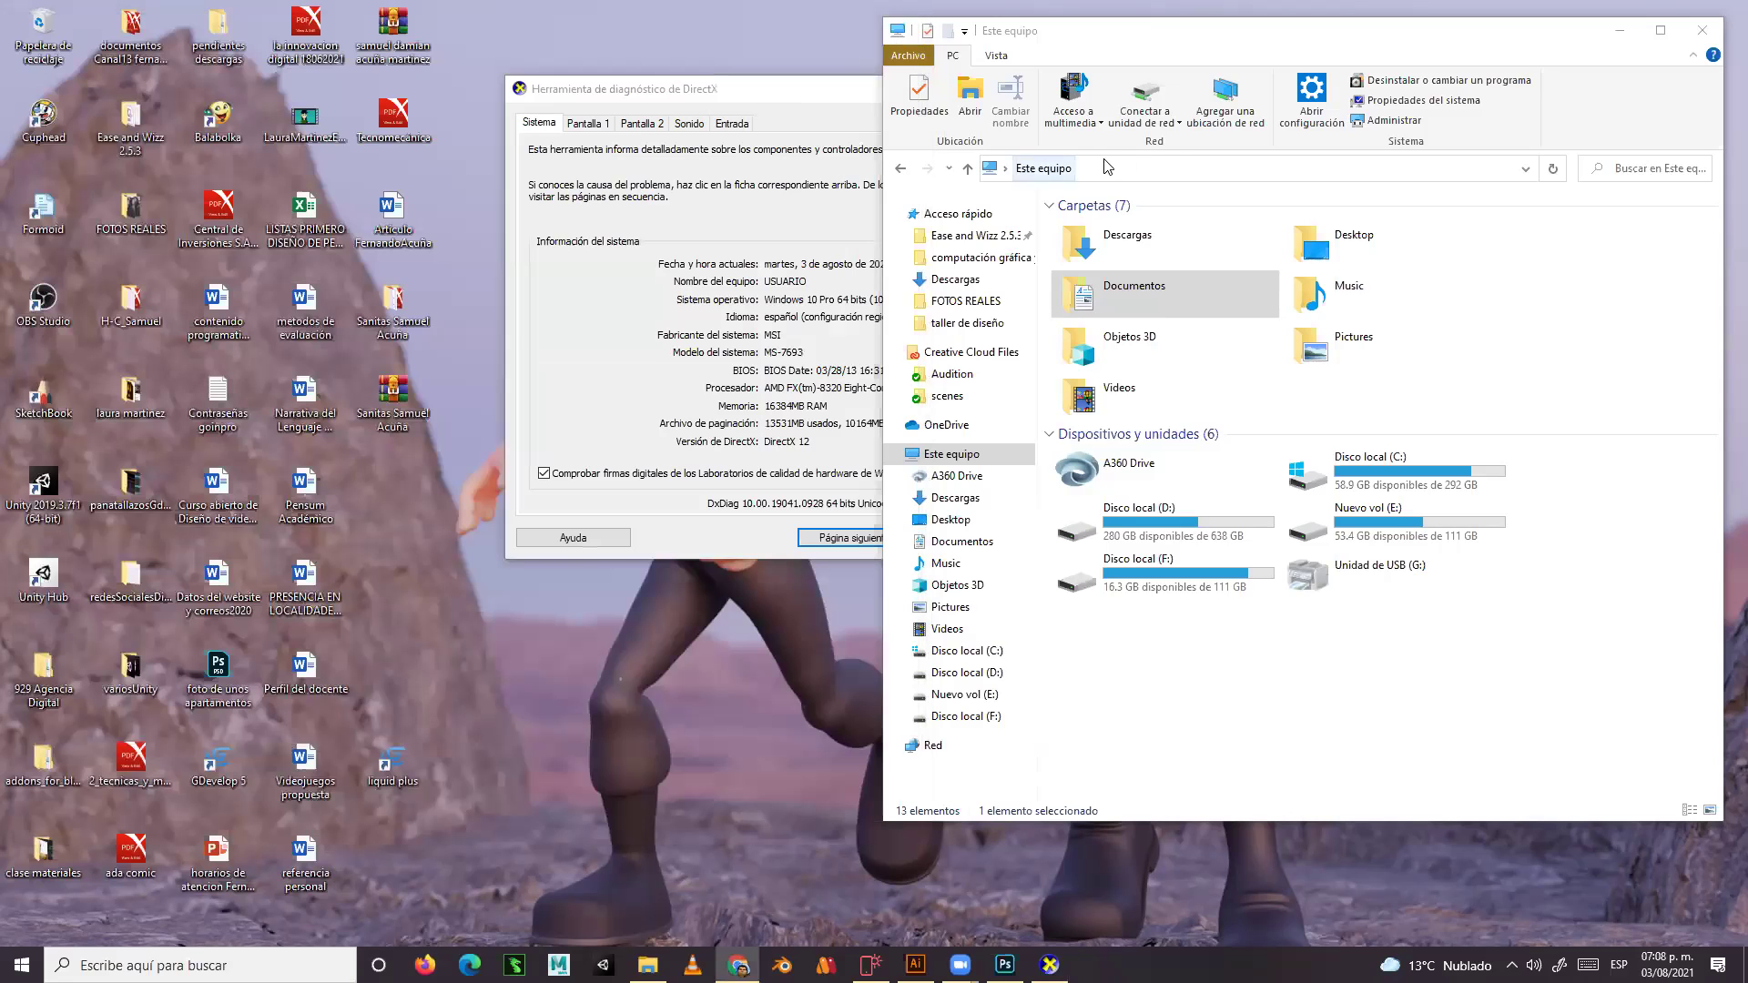
left_click(567, 82)
left_click_drag(567, 83, 288, 102)
left_click(852, 122)
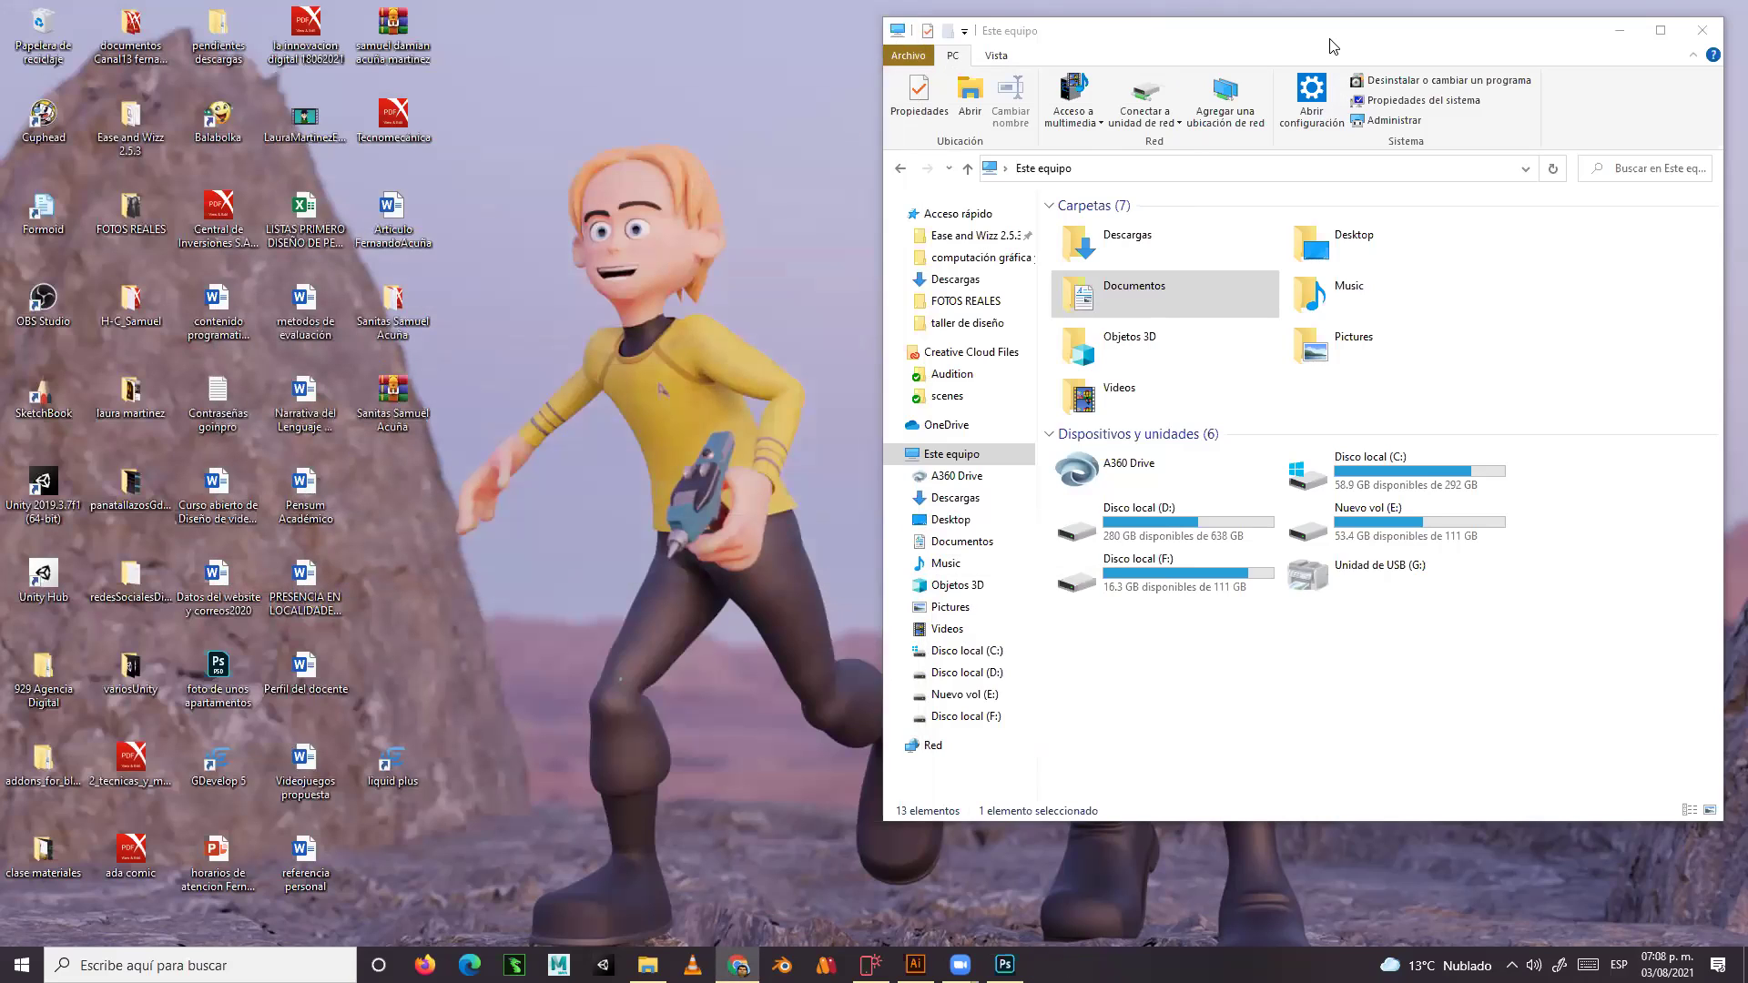
left_click(1705, 33)
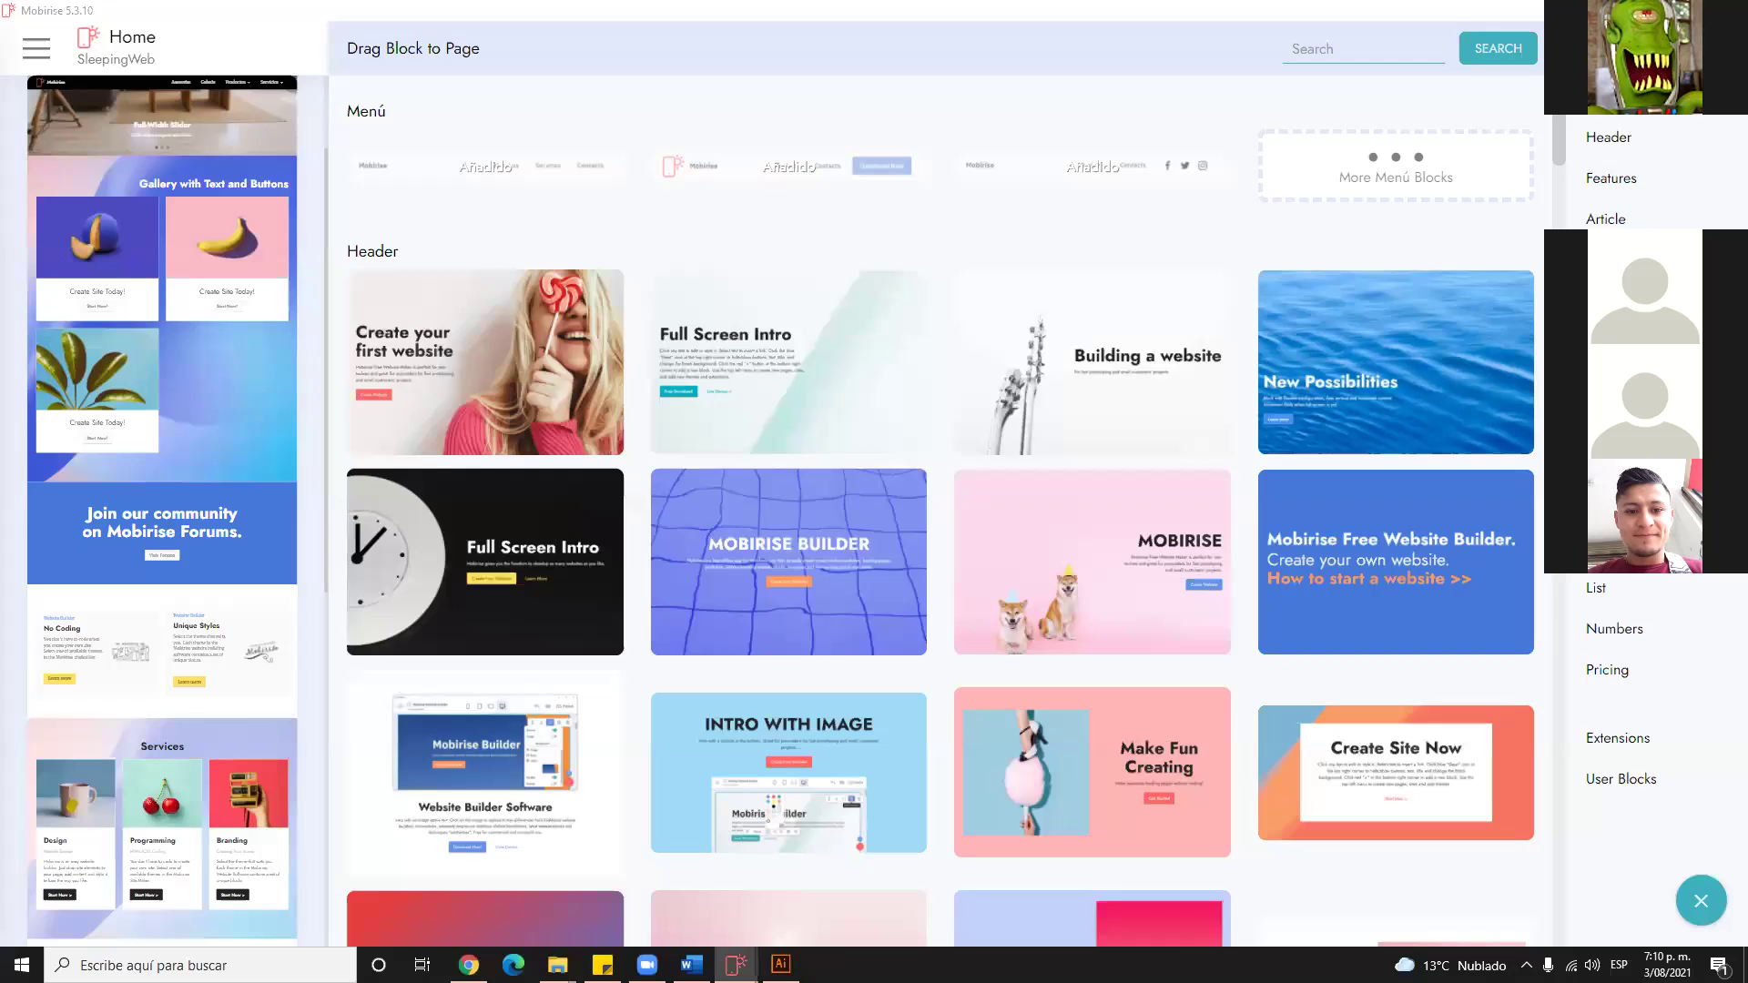
Leave the block library in Mobirise and return to editing the Home page of the SleepingWeb site
left_click(1014, 671)
scroll(202, 368, "up", 2)
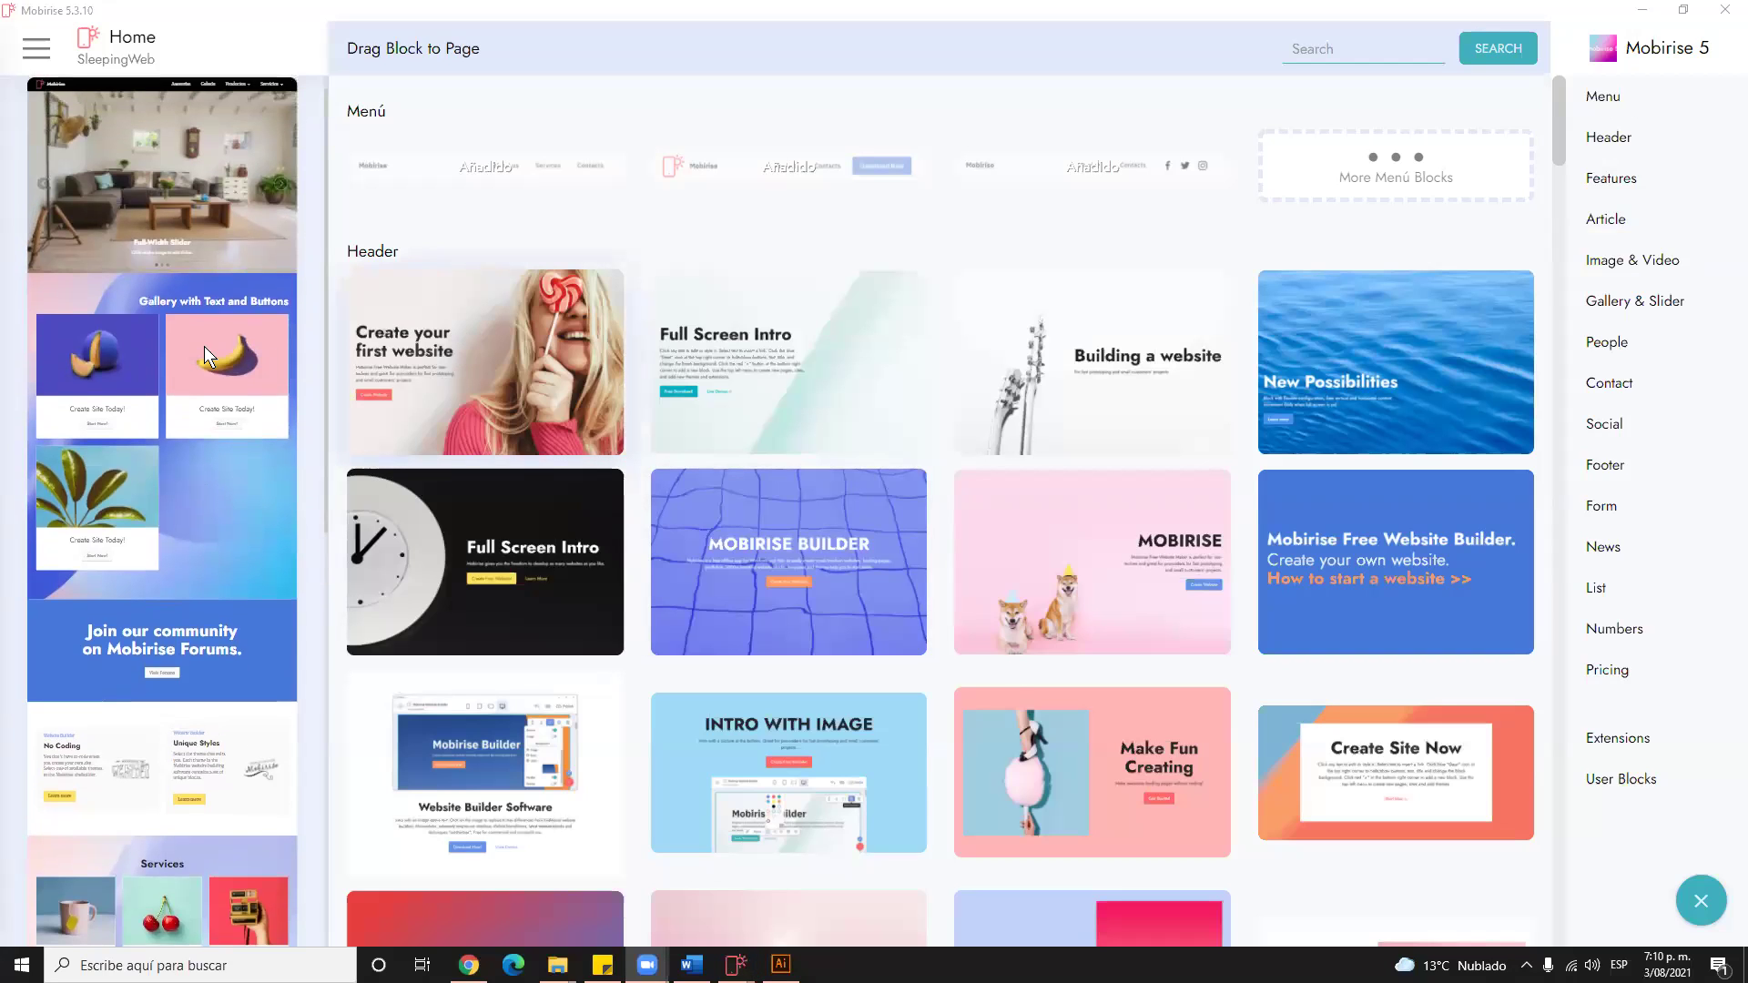
scroll(175, 274, "up", 1)
left_click(200, 275)
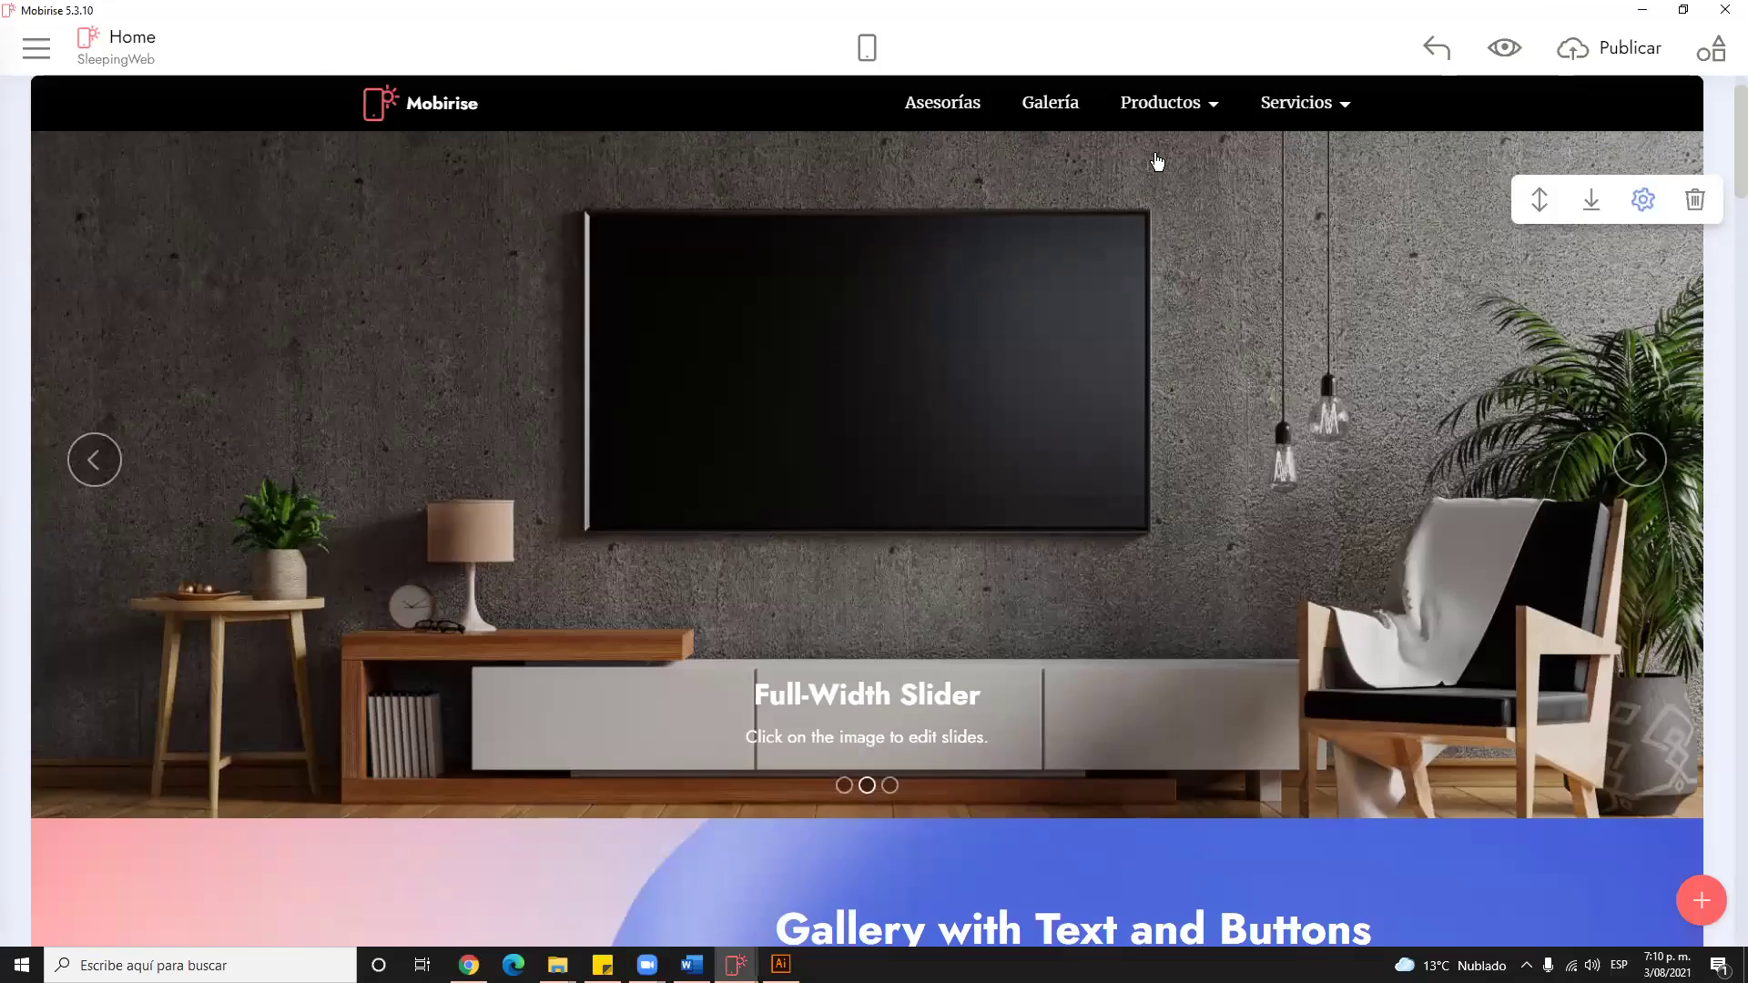
Review the full-width slider's images and the gallery block with text and buttons on the Home page
scroll(1017, 317, "down", 1)
scroll(1017, 318, "down", 3)
scroll(1151, 612, "up", 5)
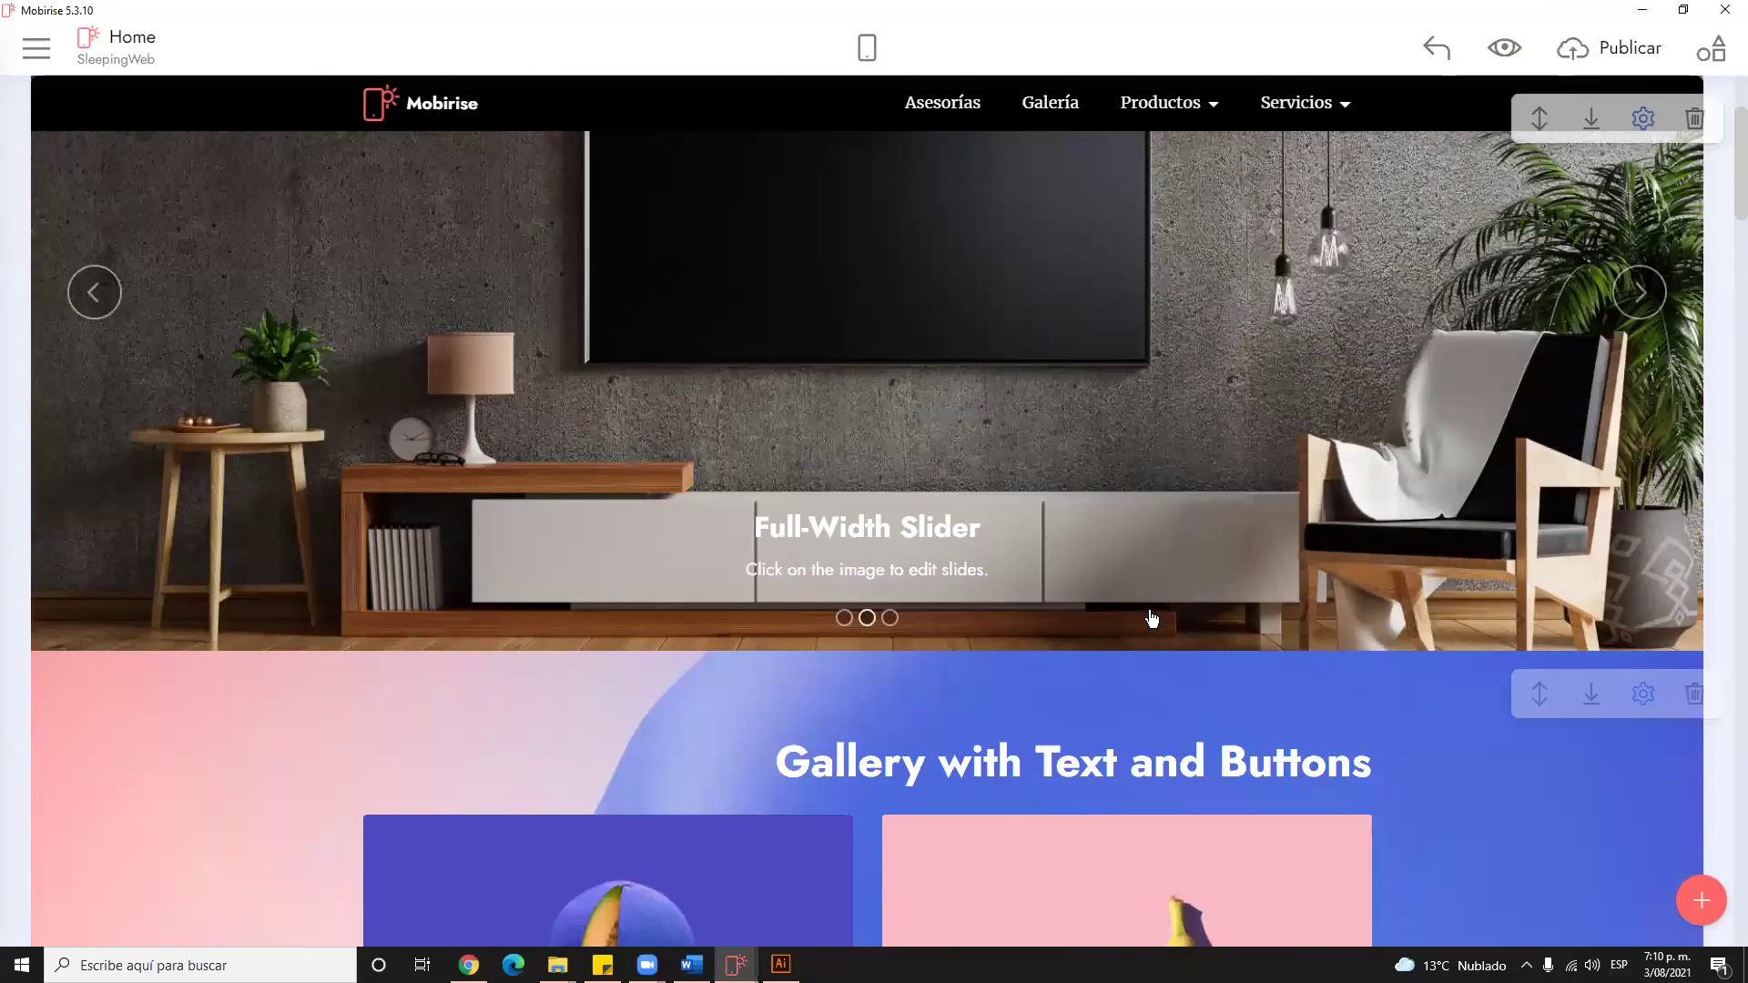
left_click(1636, 536)
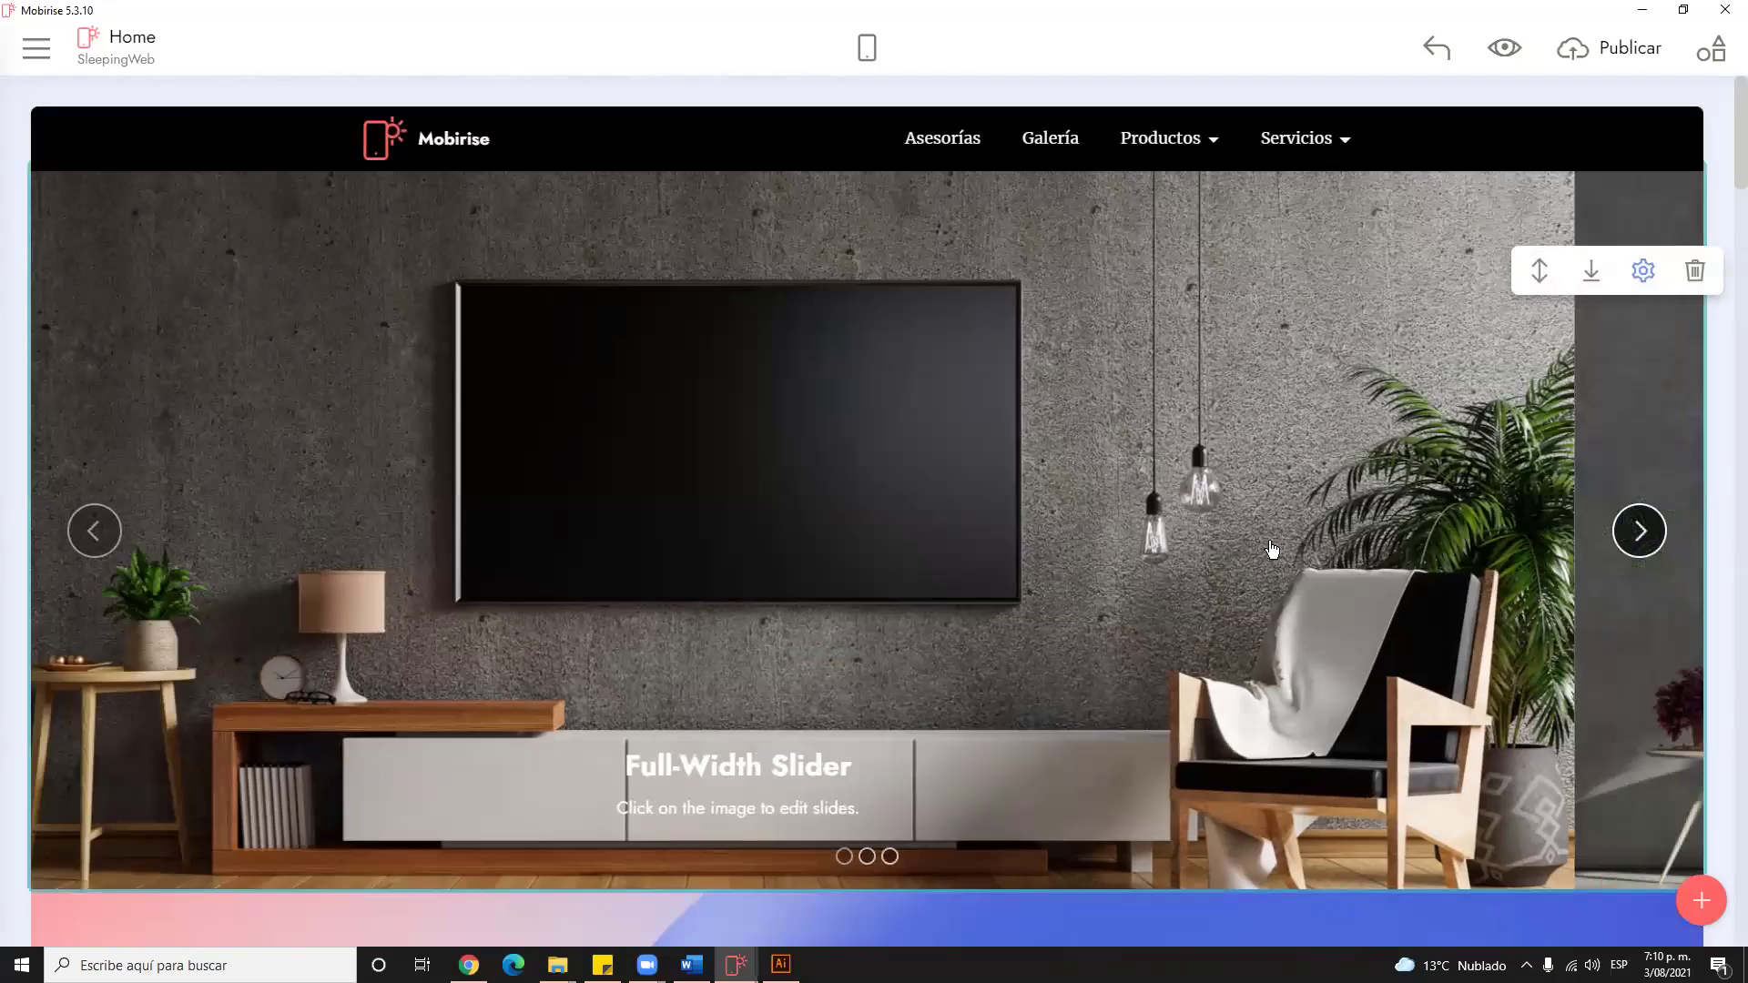
left_click(1639, 531)
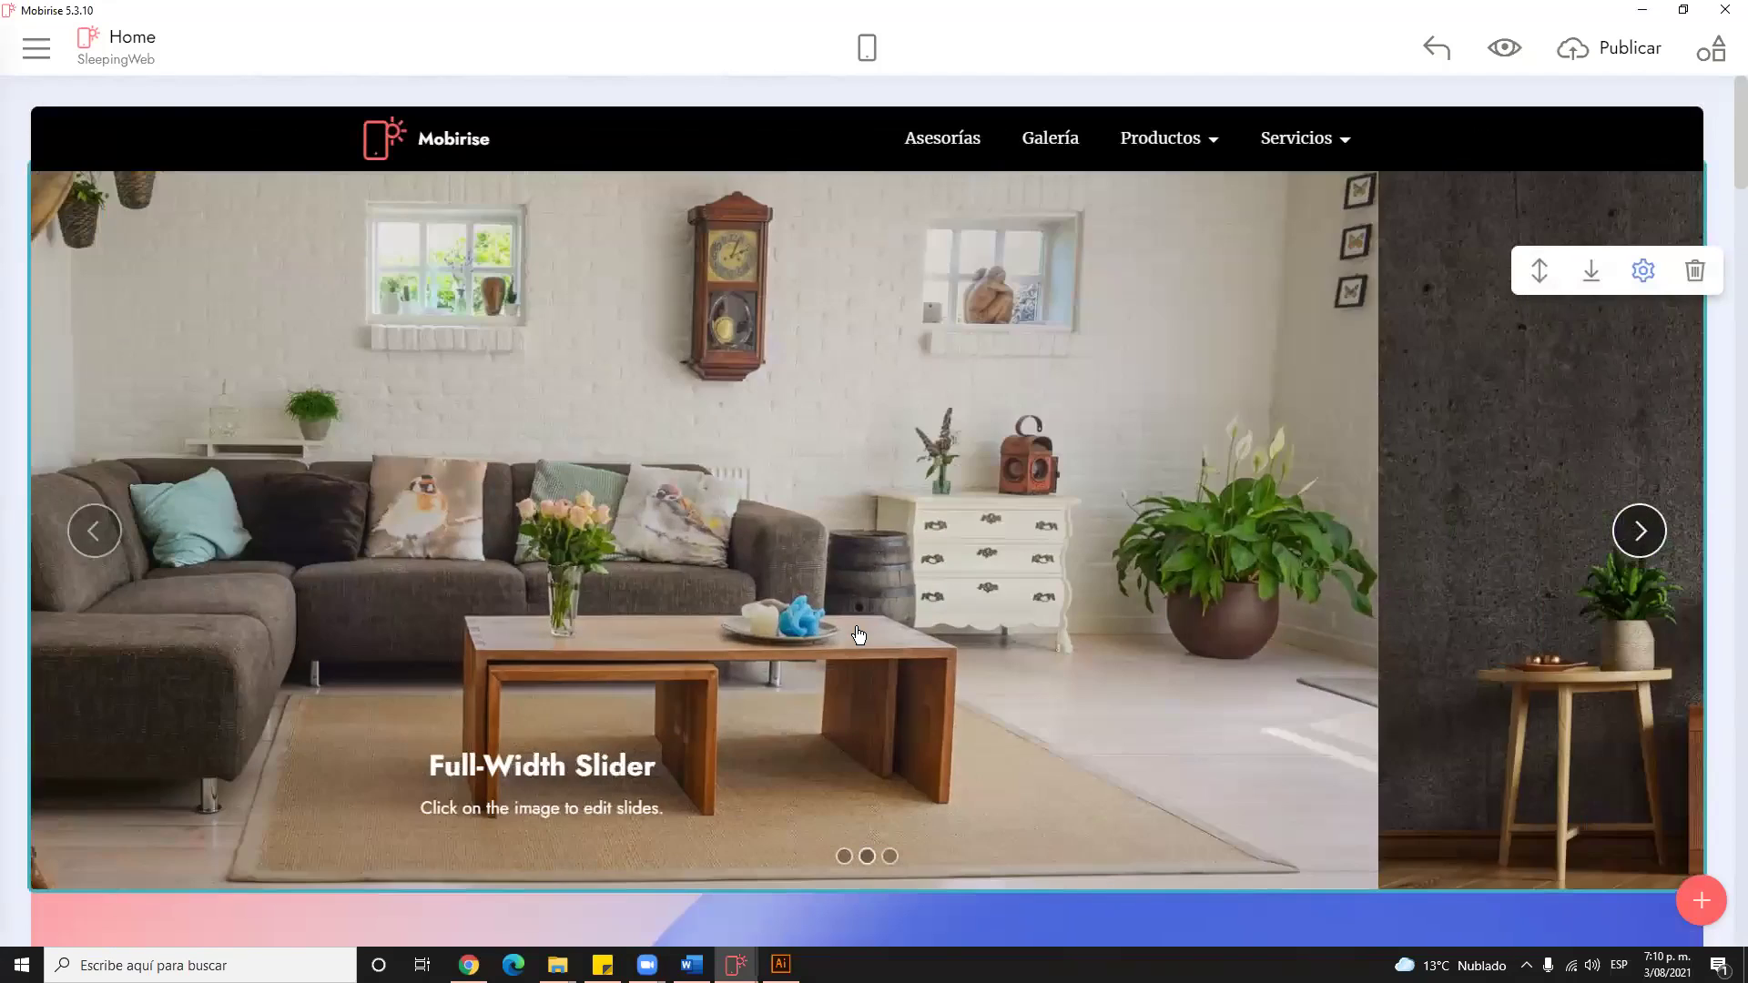
scroll(719, 427, "down", 10)
scroll(932, 401, "up", 4)
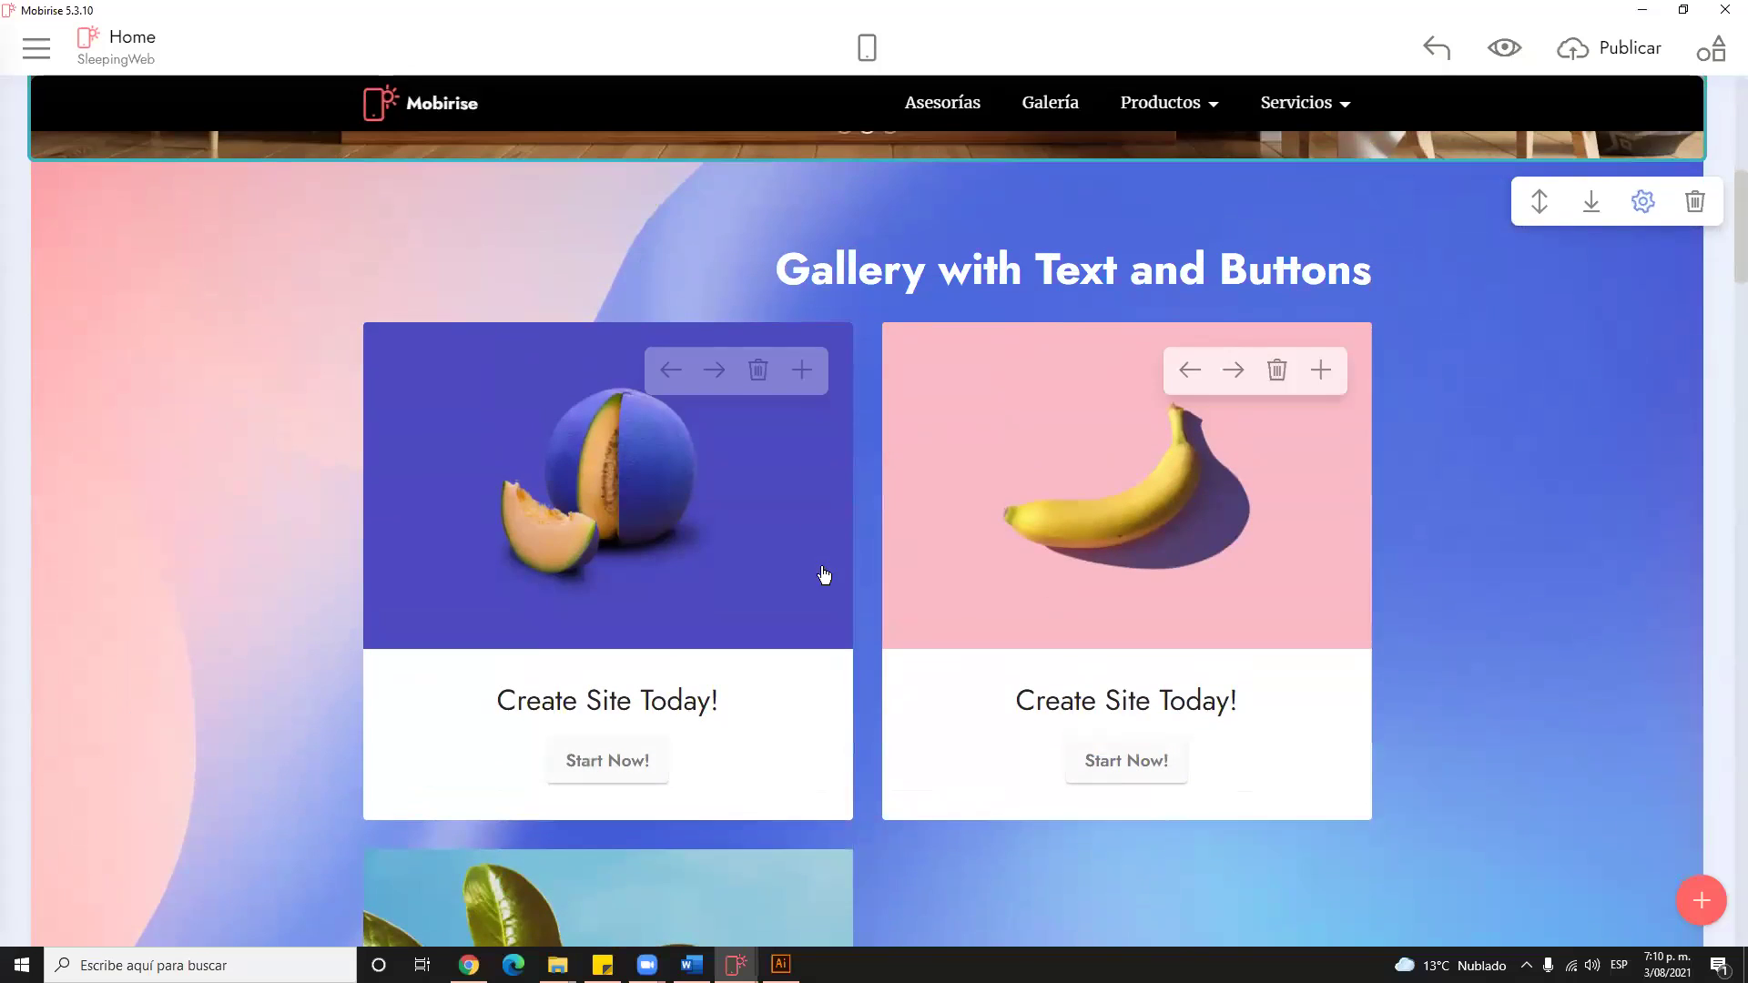
scroll(960, 612, "down", 1)
Compare the furniture category grid in the Illustrator design with the gallery cards on the Mobirise page
left_click(781, 963)
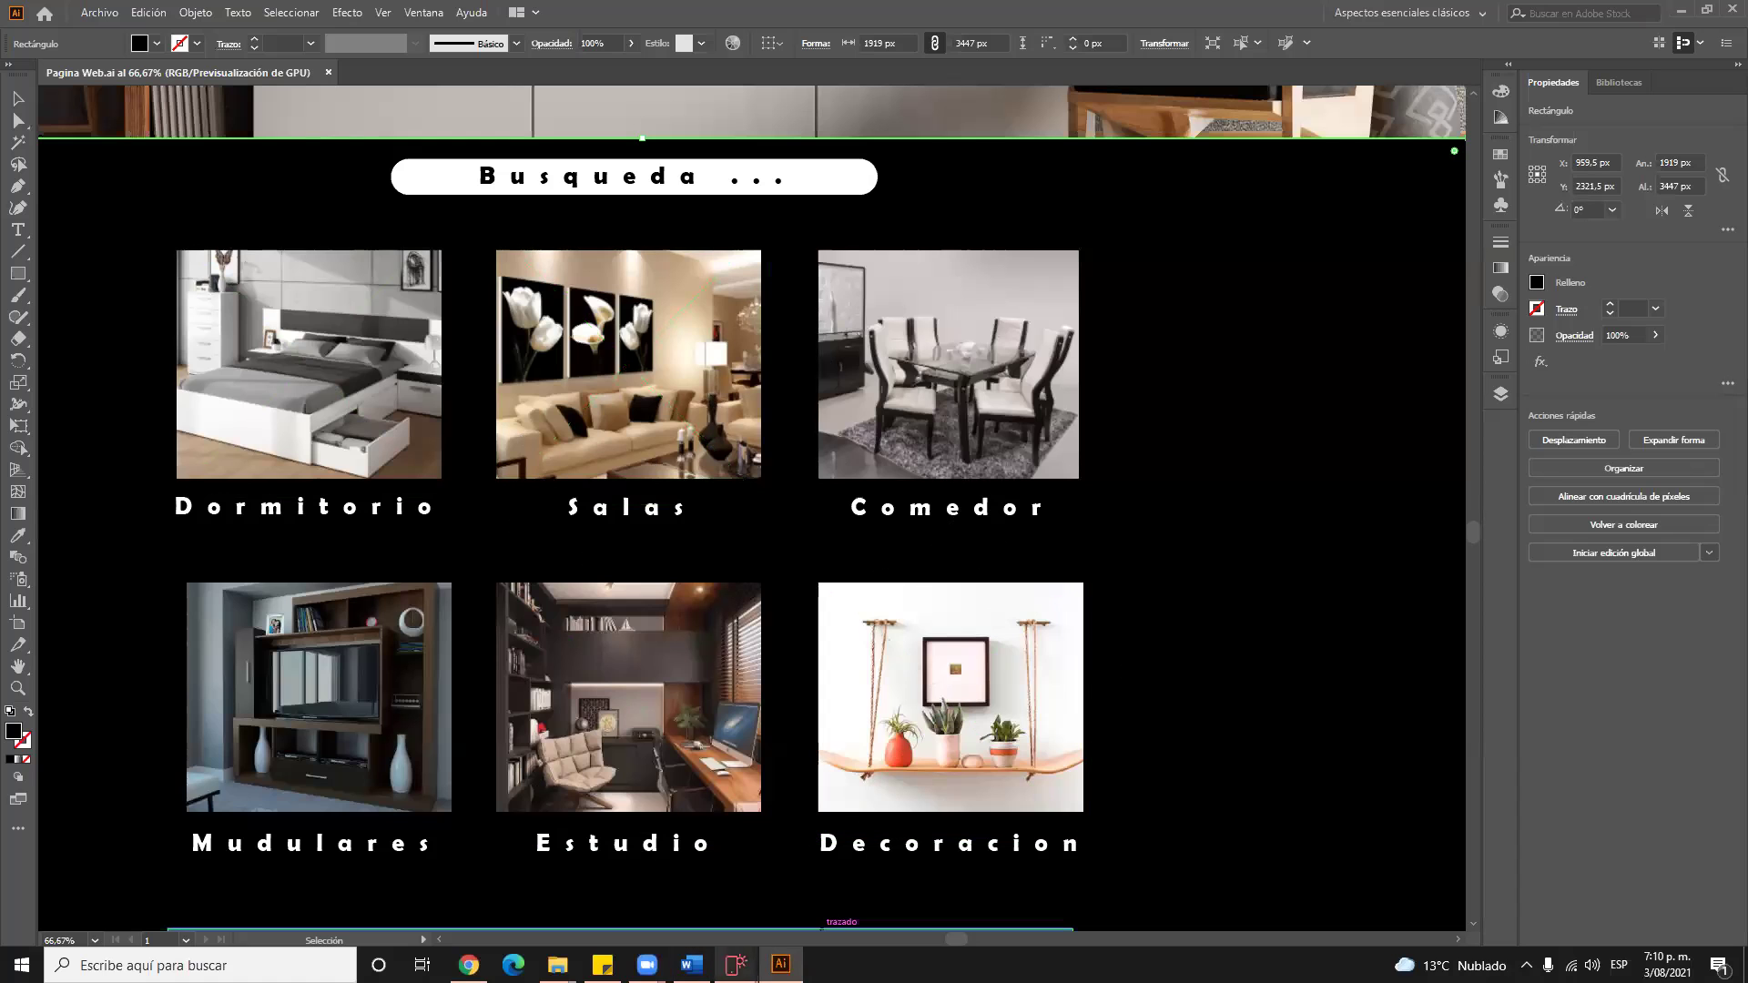
mouse_move(736, 963)
left_click(700, 841)
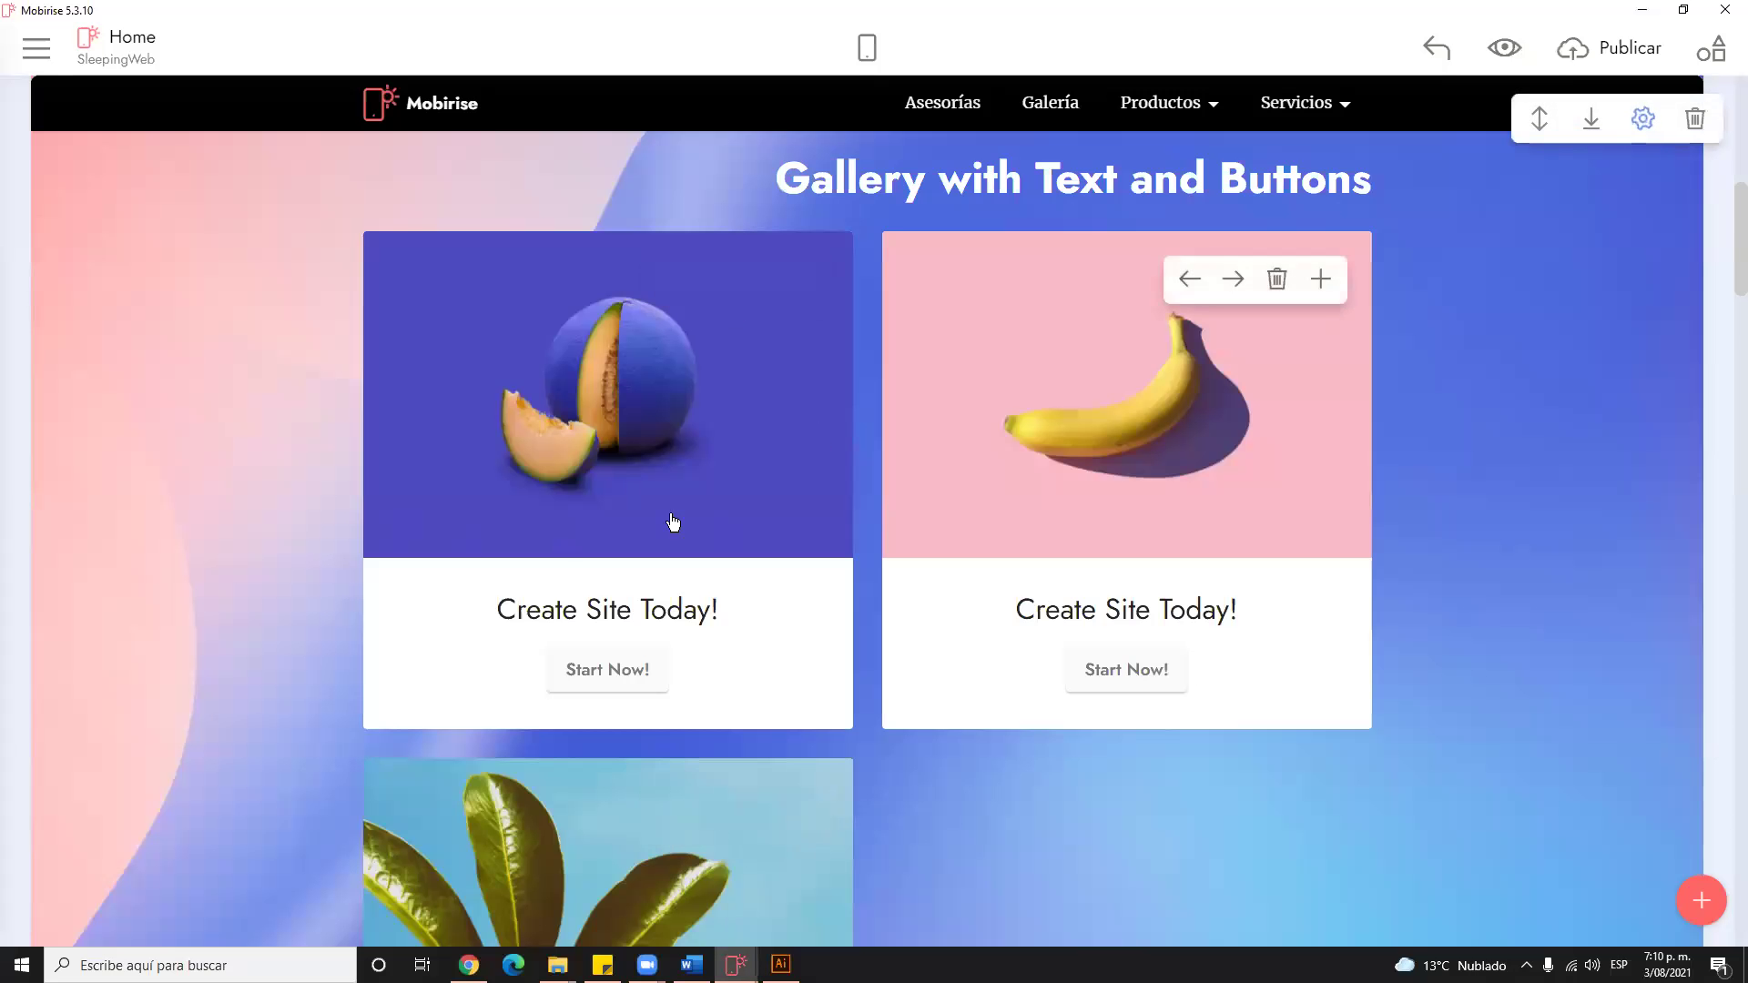
scroll(671, 519, "down", 3)
scroll(874, 663, "down", 3)
scroll(873, 660, "up", 8)
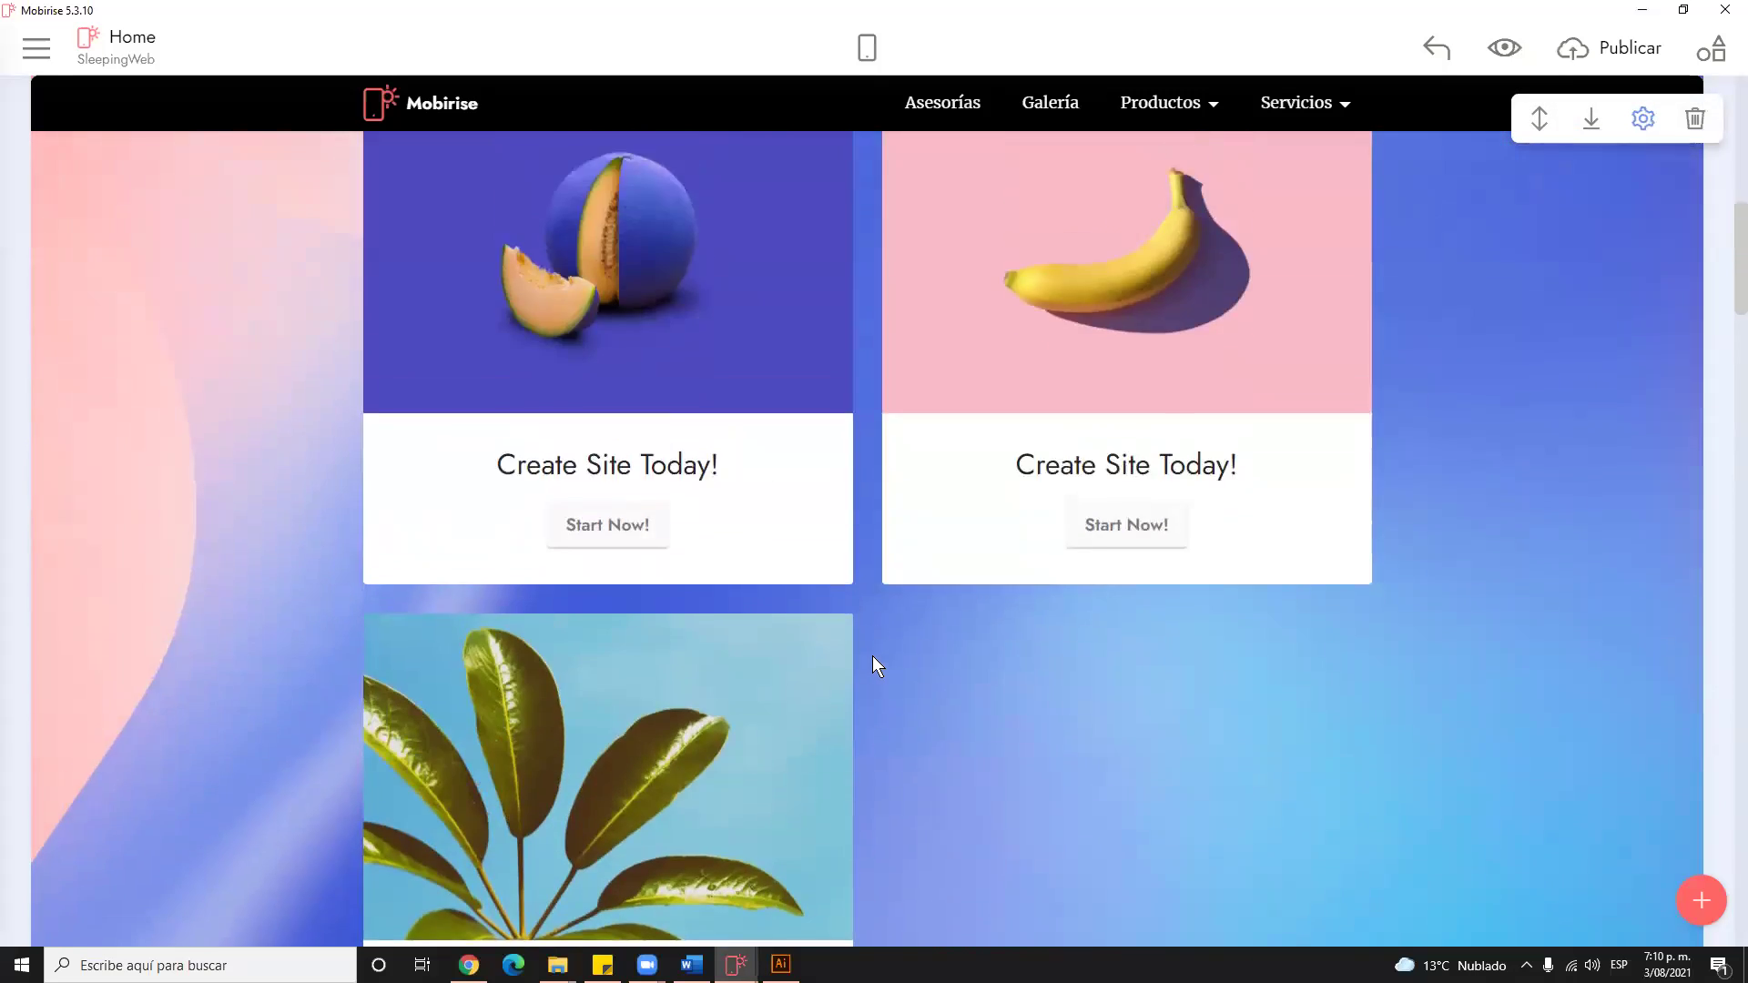
scroll(896, 674, "down", 3)
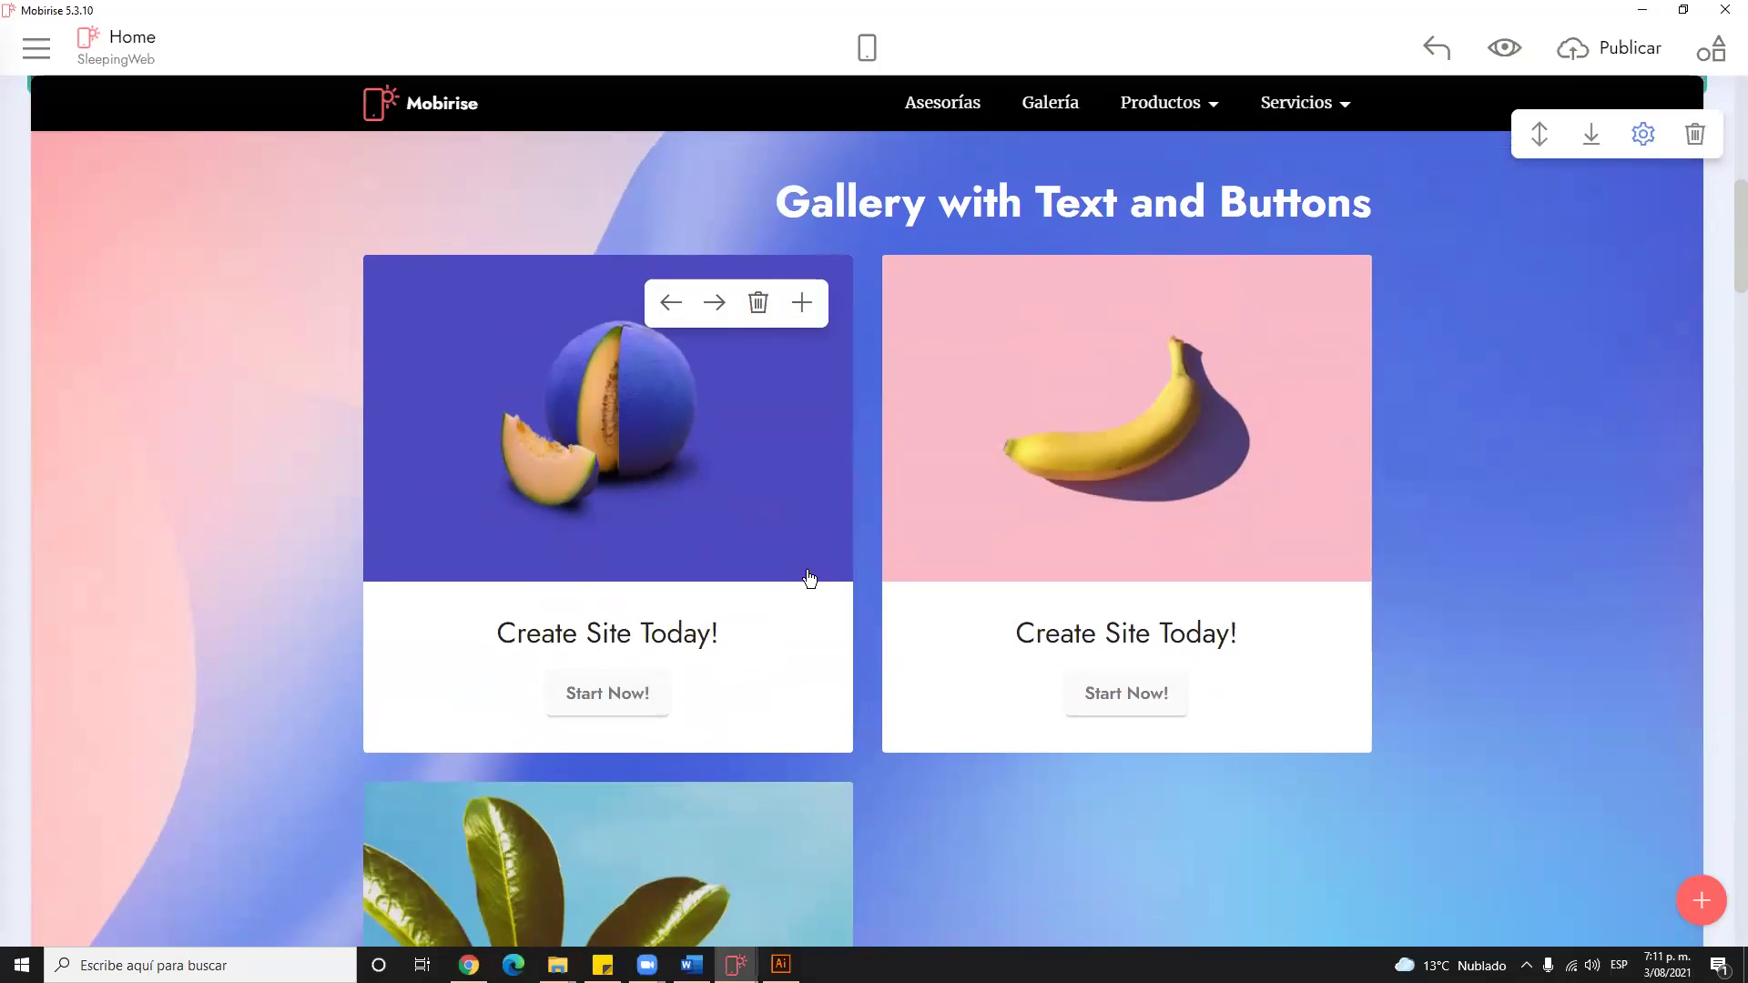
scroll(811, 710, "down", 2)
scroll(802, 815, "down", 1)
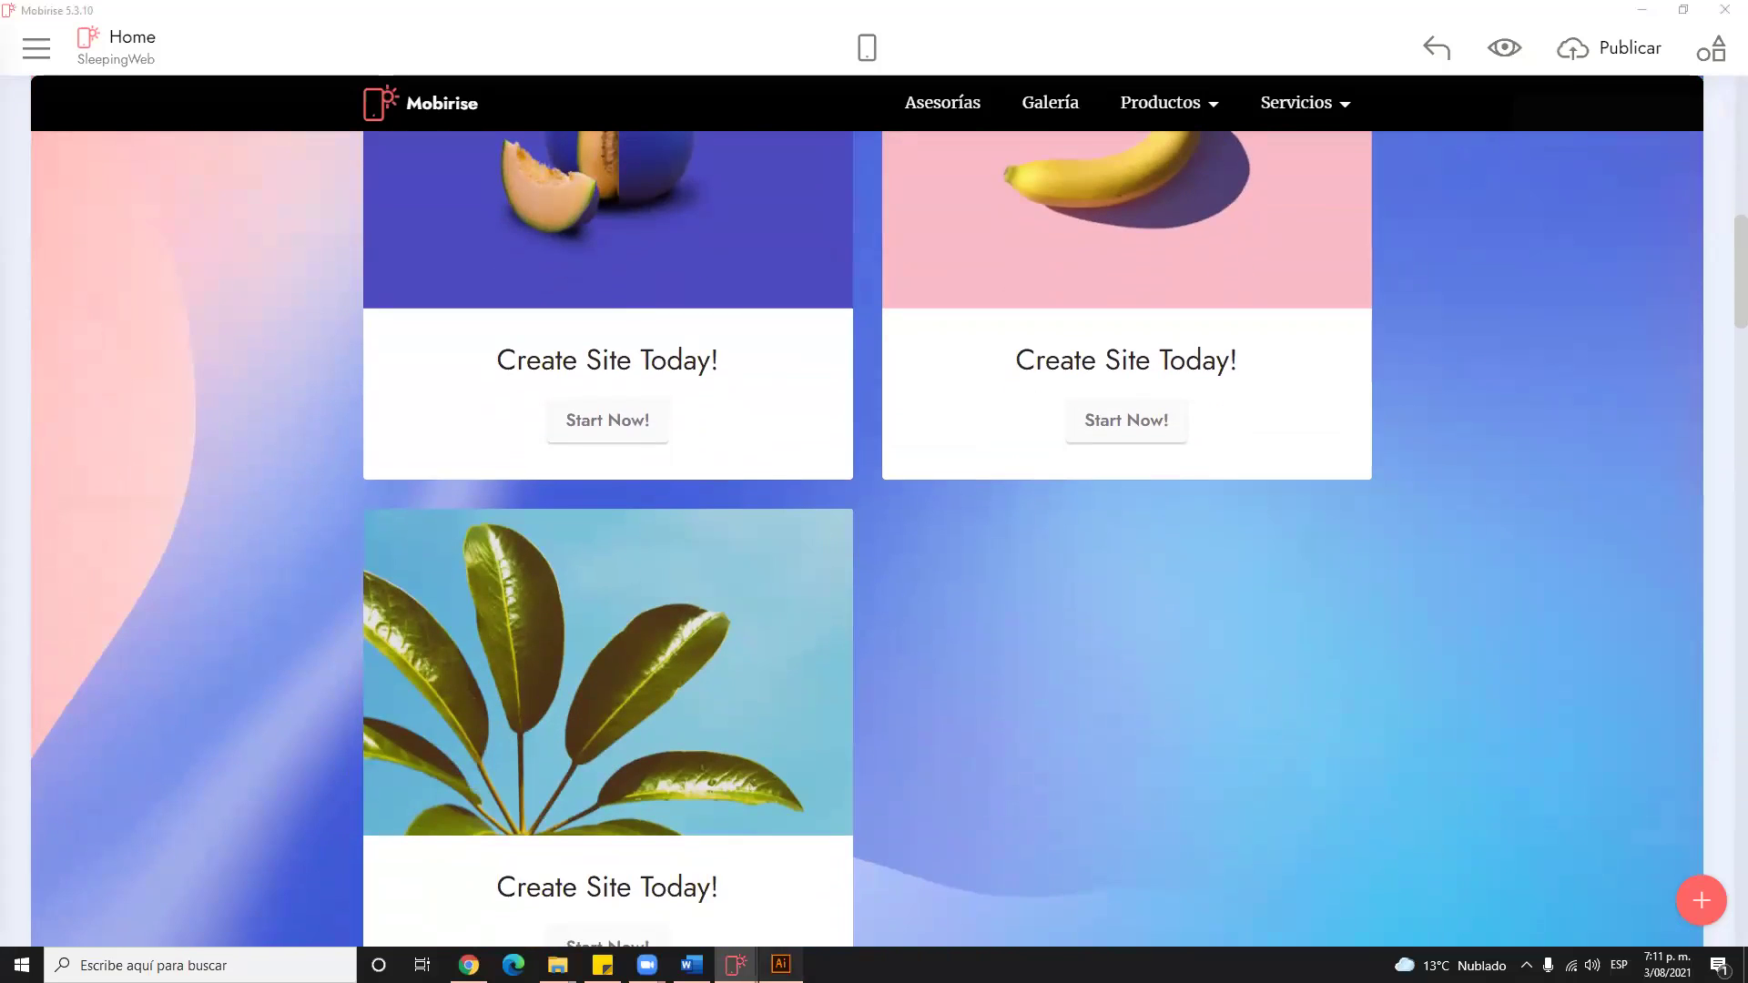
Switch to Illustrator and examine the furniture categories, Colecciones and Aliados sections of Pagina Web.ai
key("alt+Tab")
scroll(1099, 622, "down", 4)
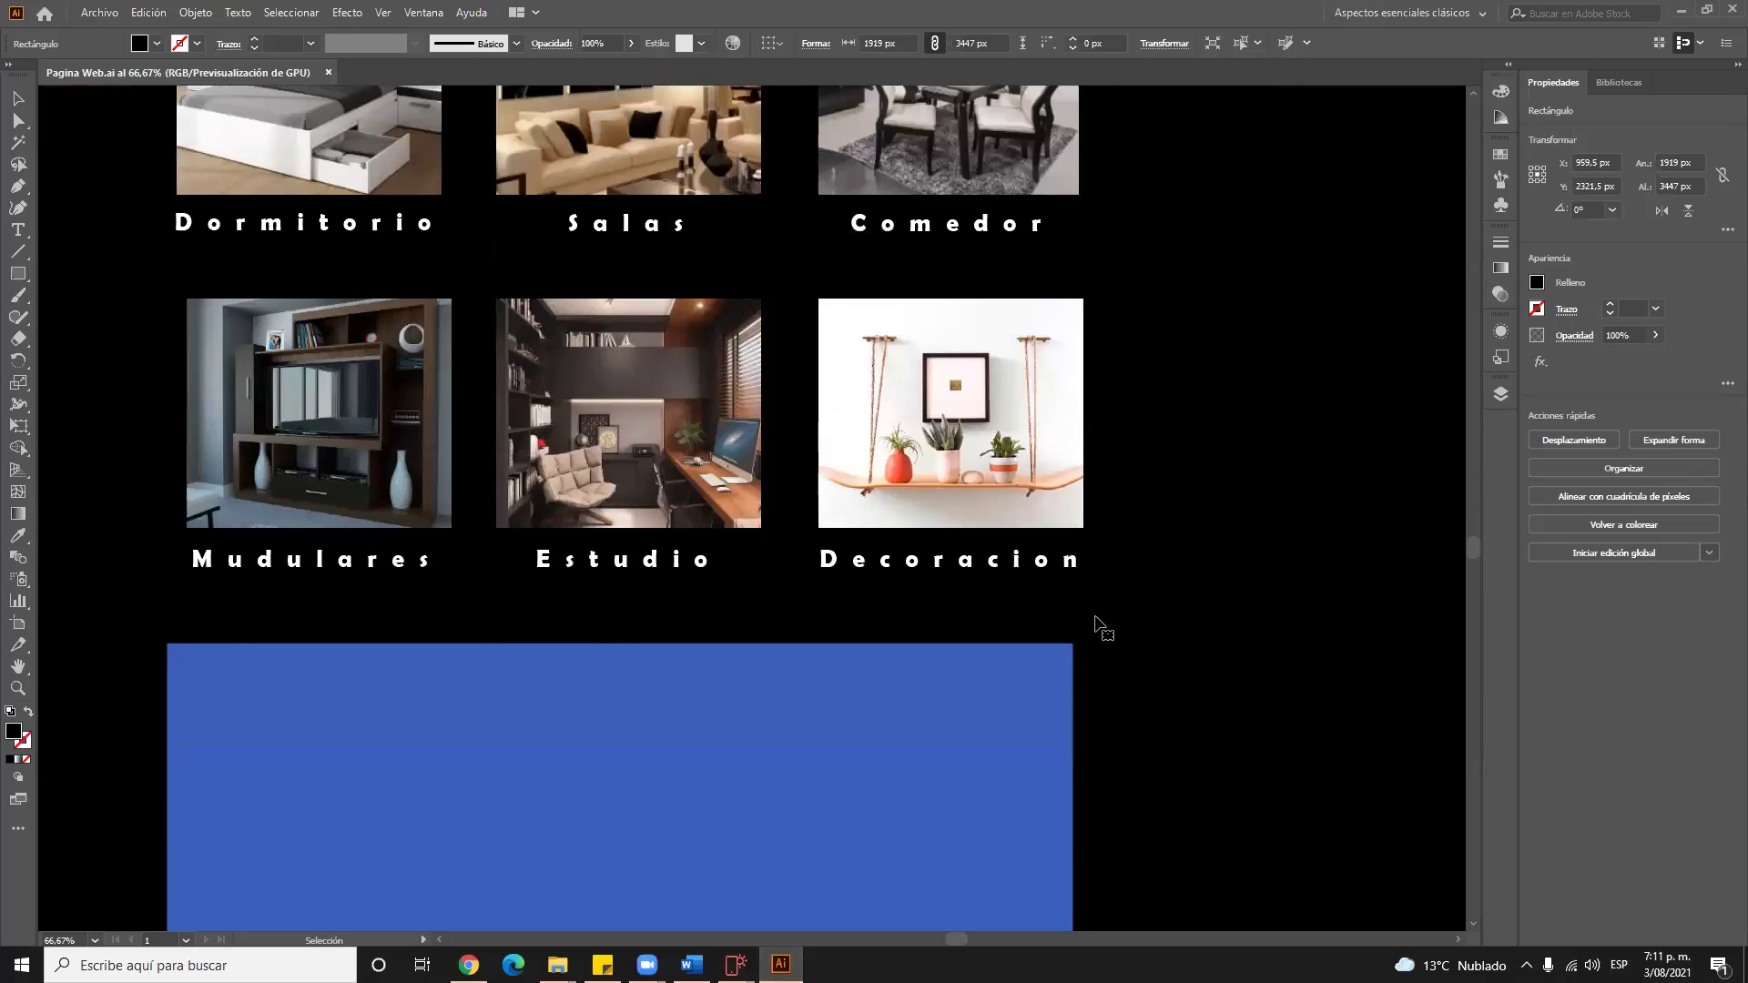
scroll(1099, 622, "up", 3)
scroll(1092, 625, "down", 2)
scroll(1092, 624, "down", 9)
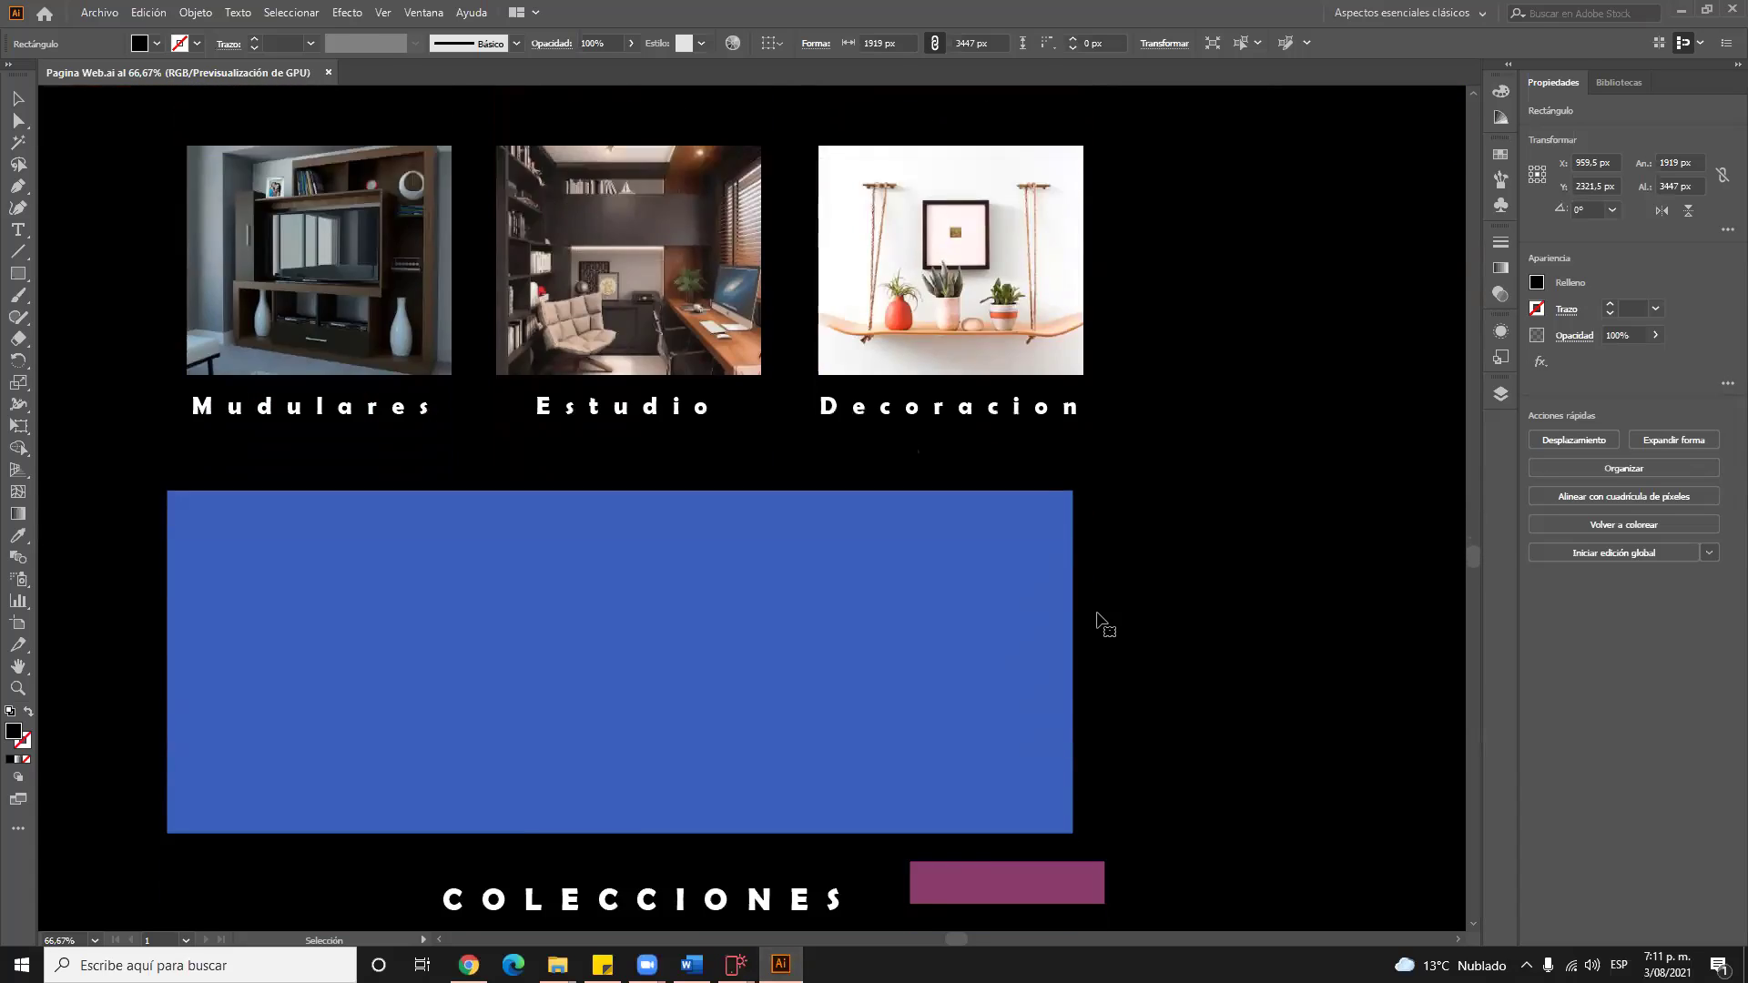
scroll(1101, 622, "down", 10)
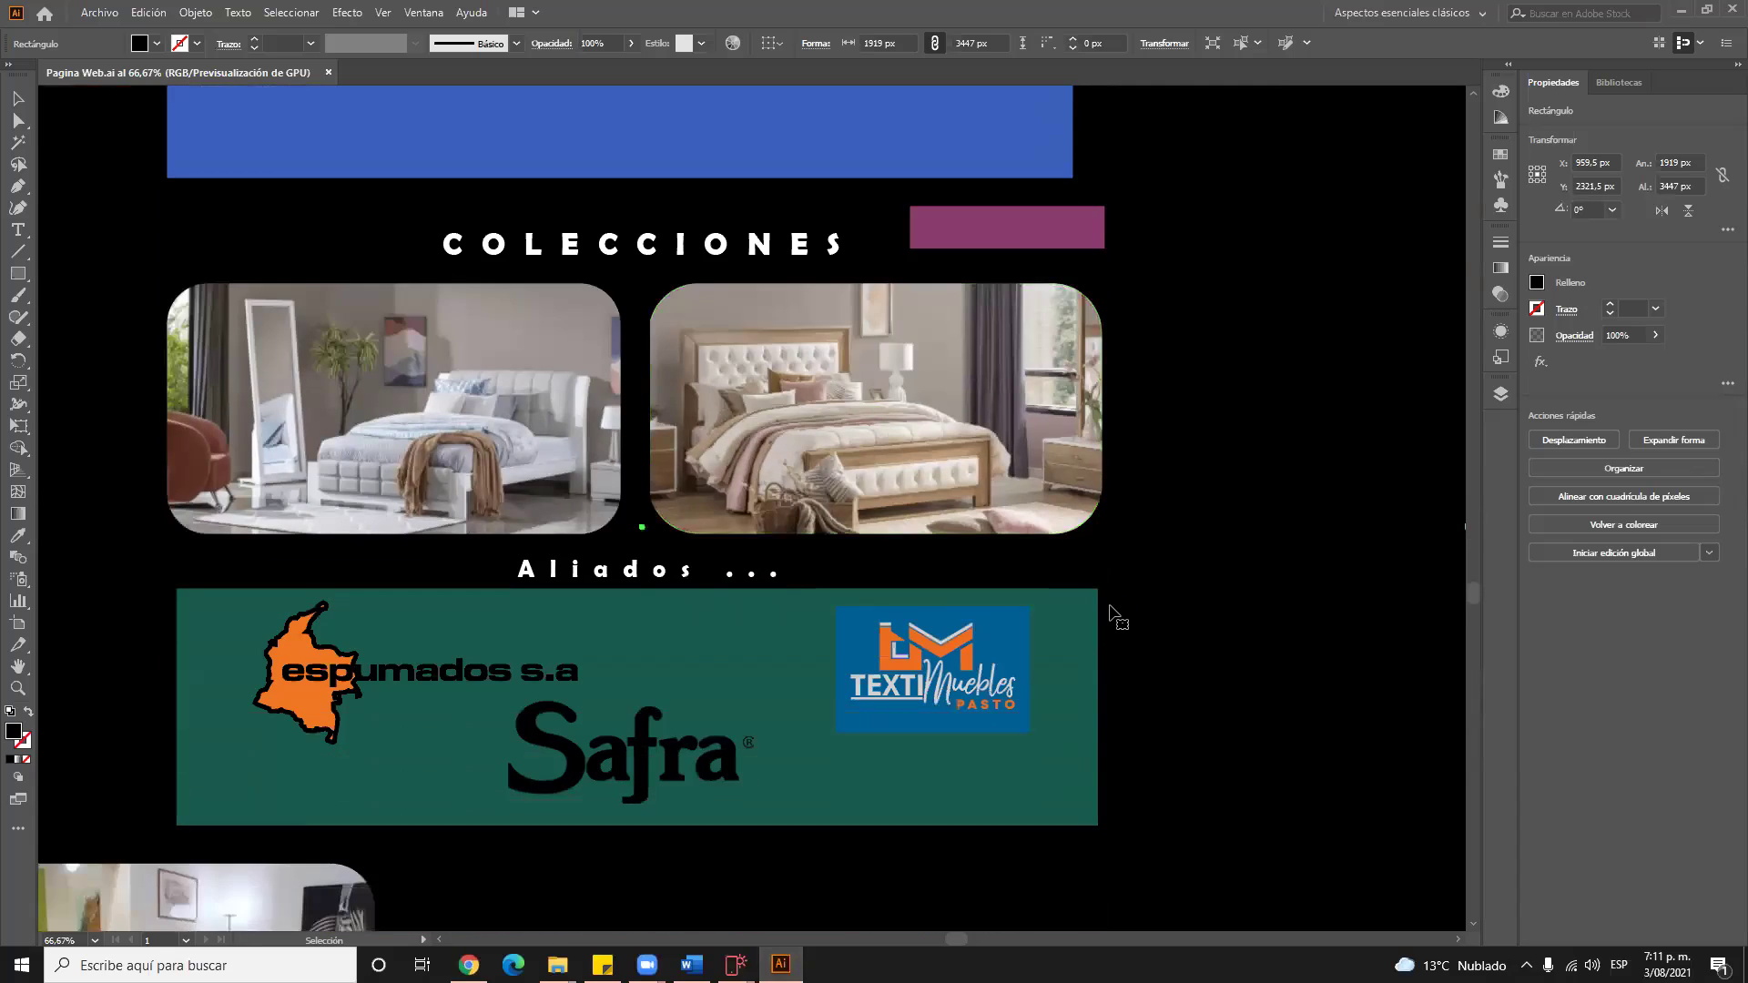
scroll(1112, 616, "up", 4)
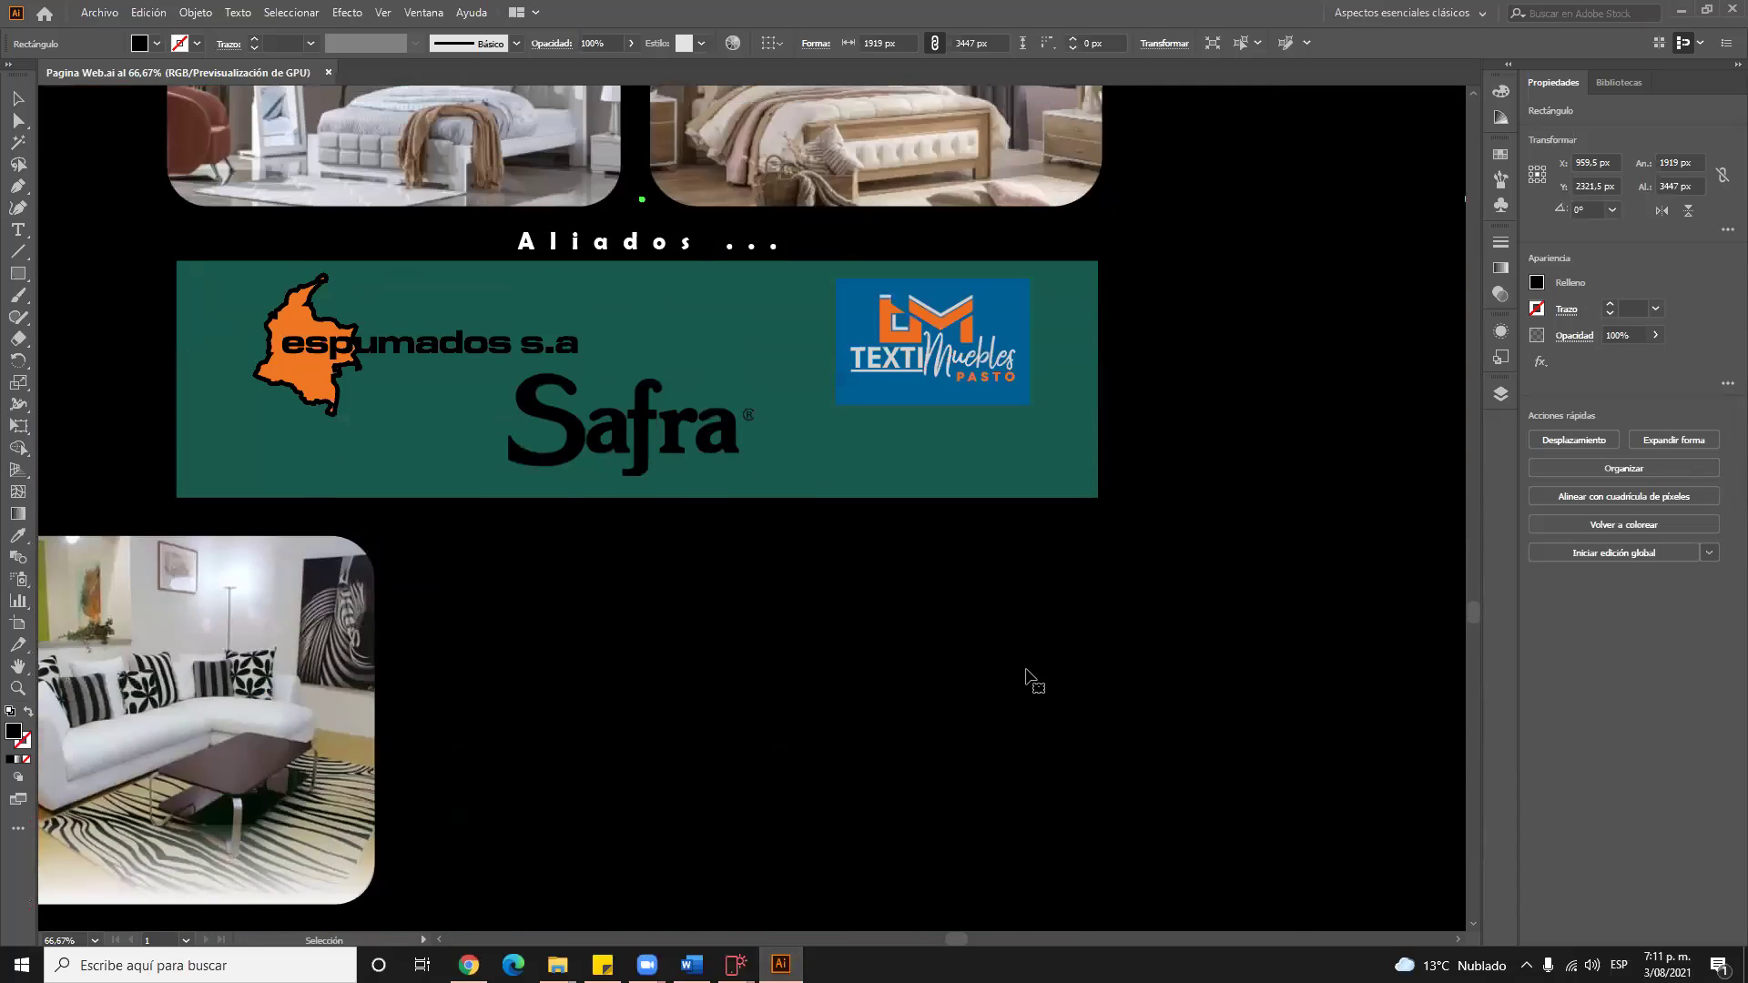
left_click(702, 921)
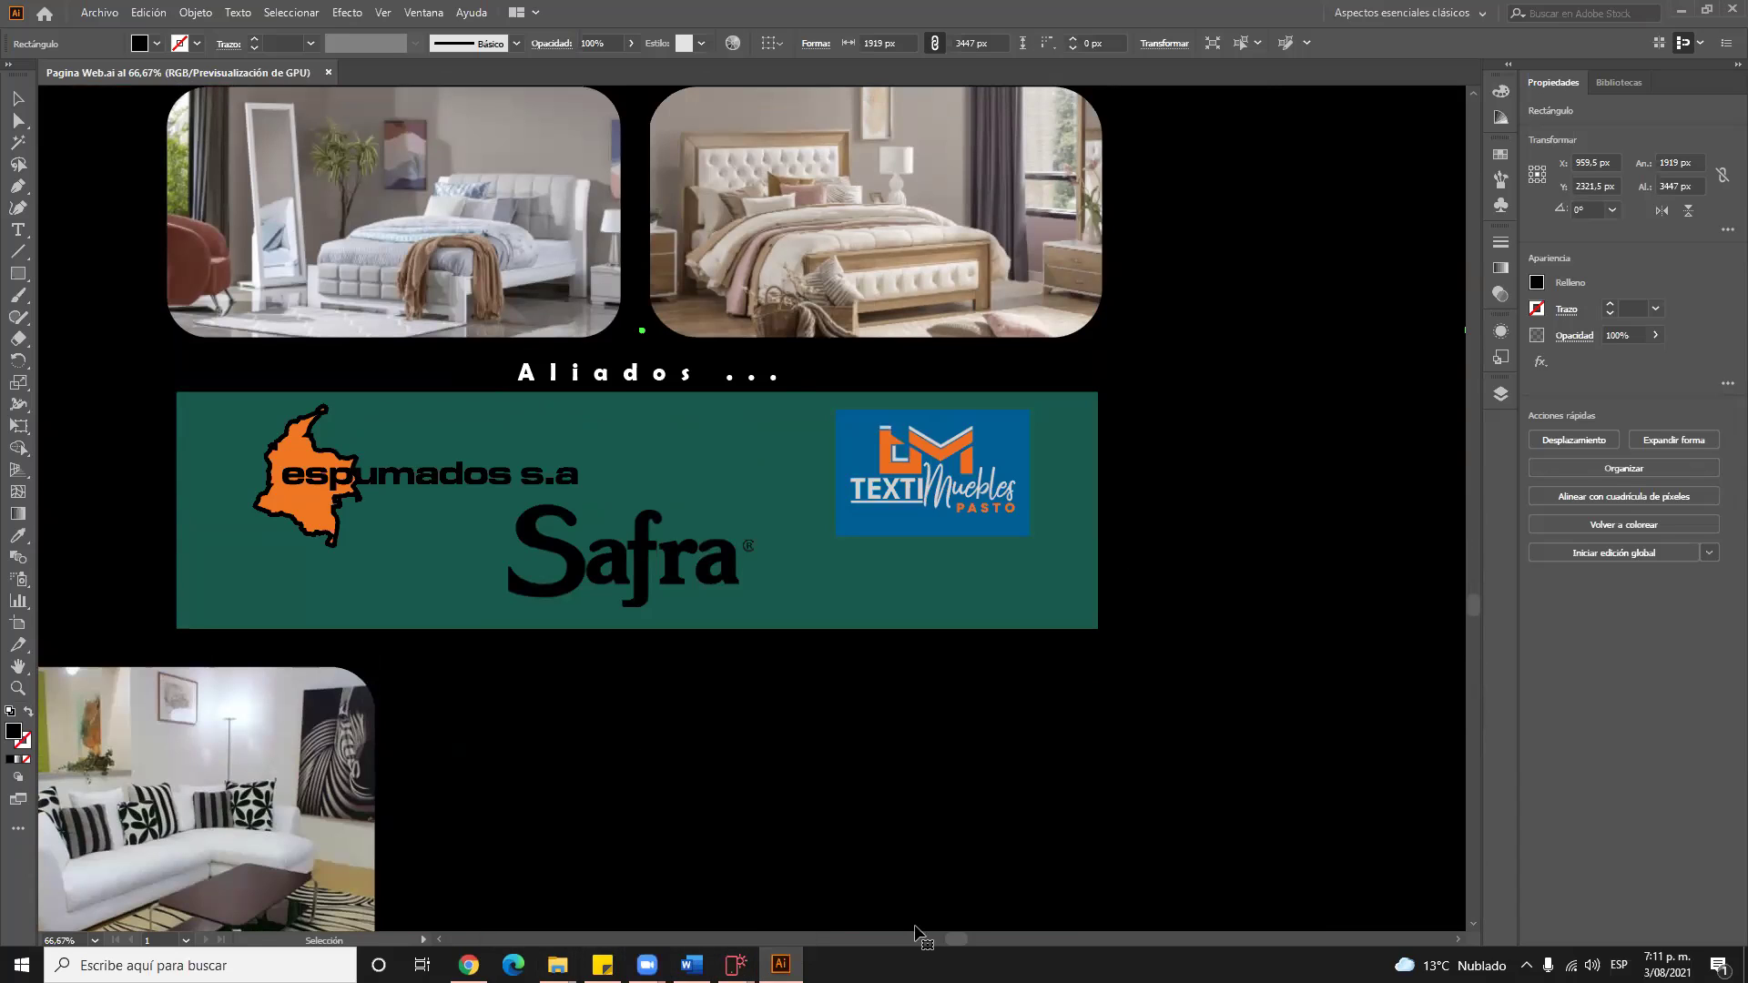
scroll(938, 943, "left", 3)
scroll(941, 943, "right", 4)
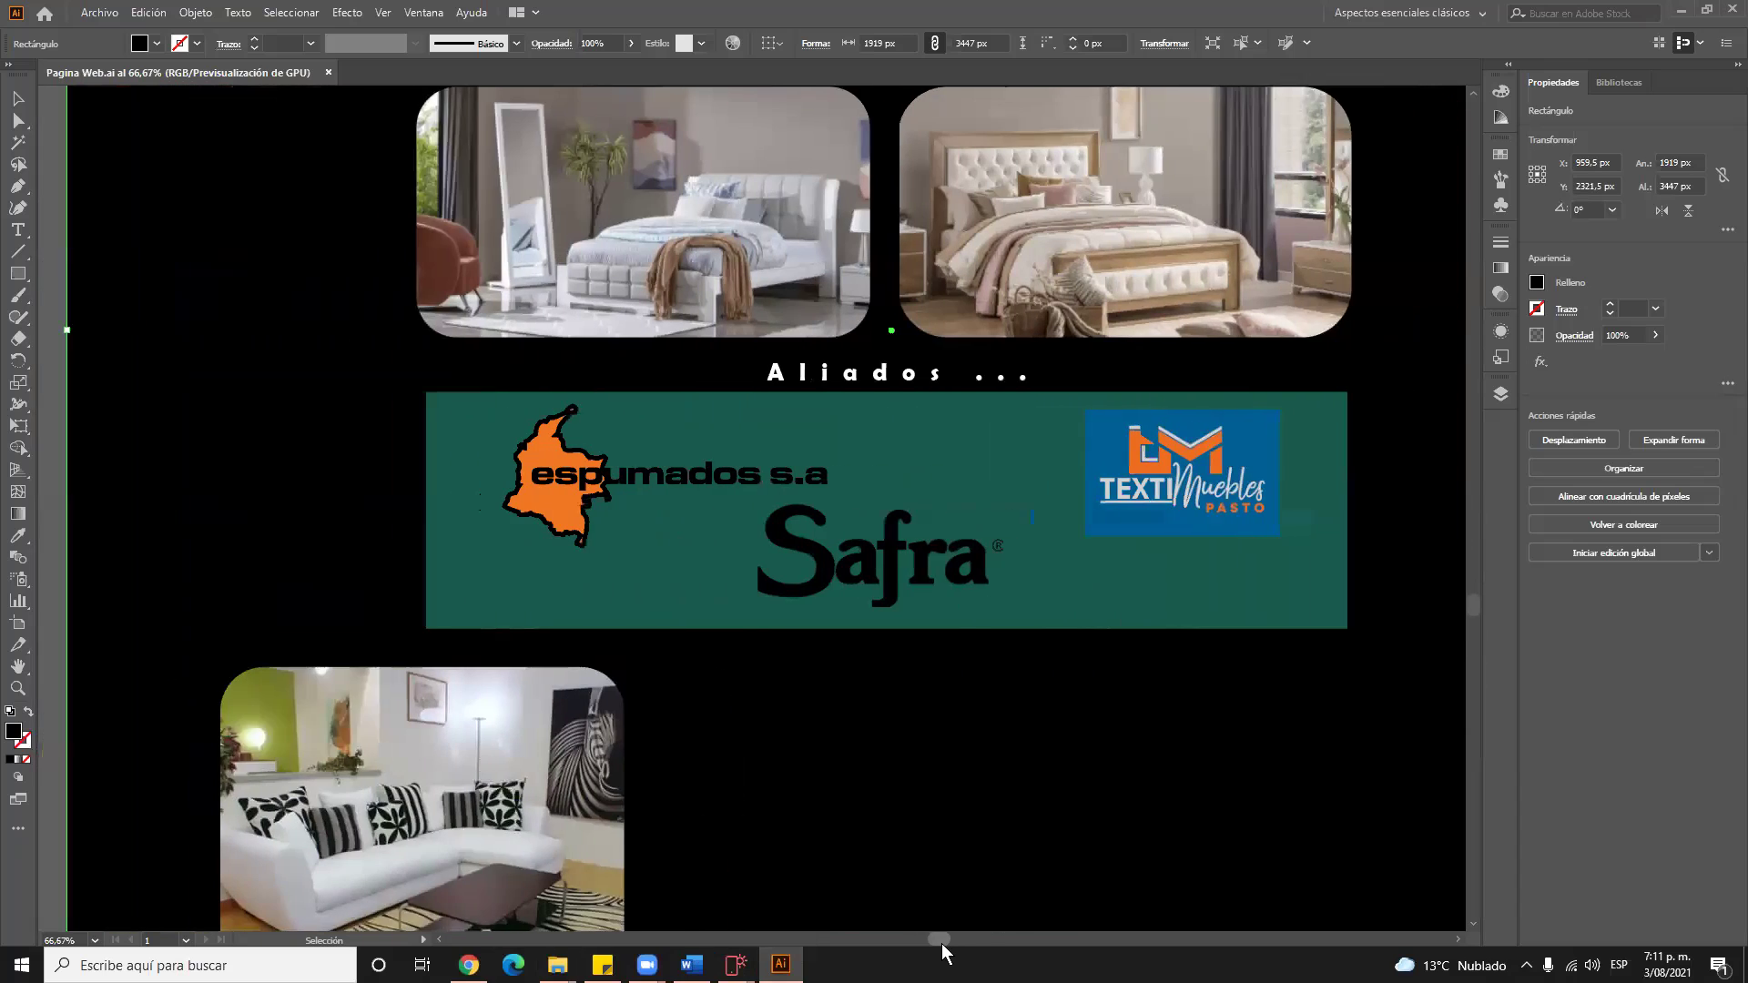
scroll(956, 936, "left", 3)
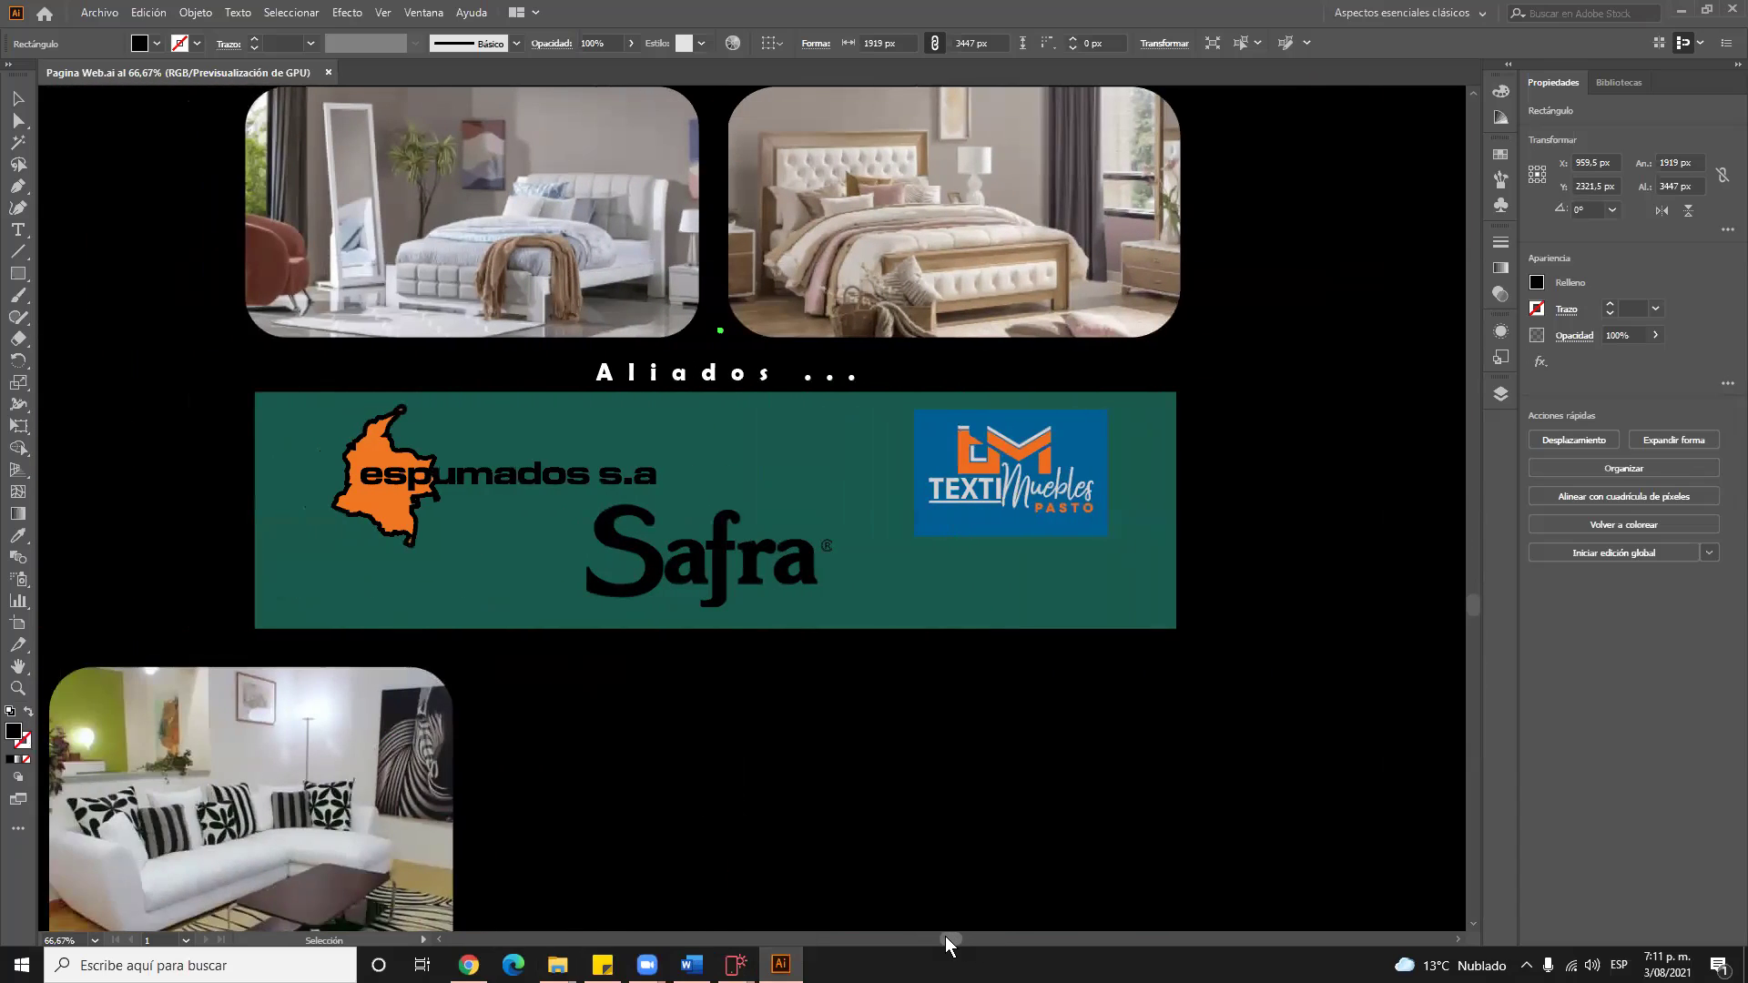
scroll(945, 936, "left", 2)
scroll(1356, 770, "up", 3)
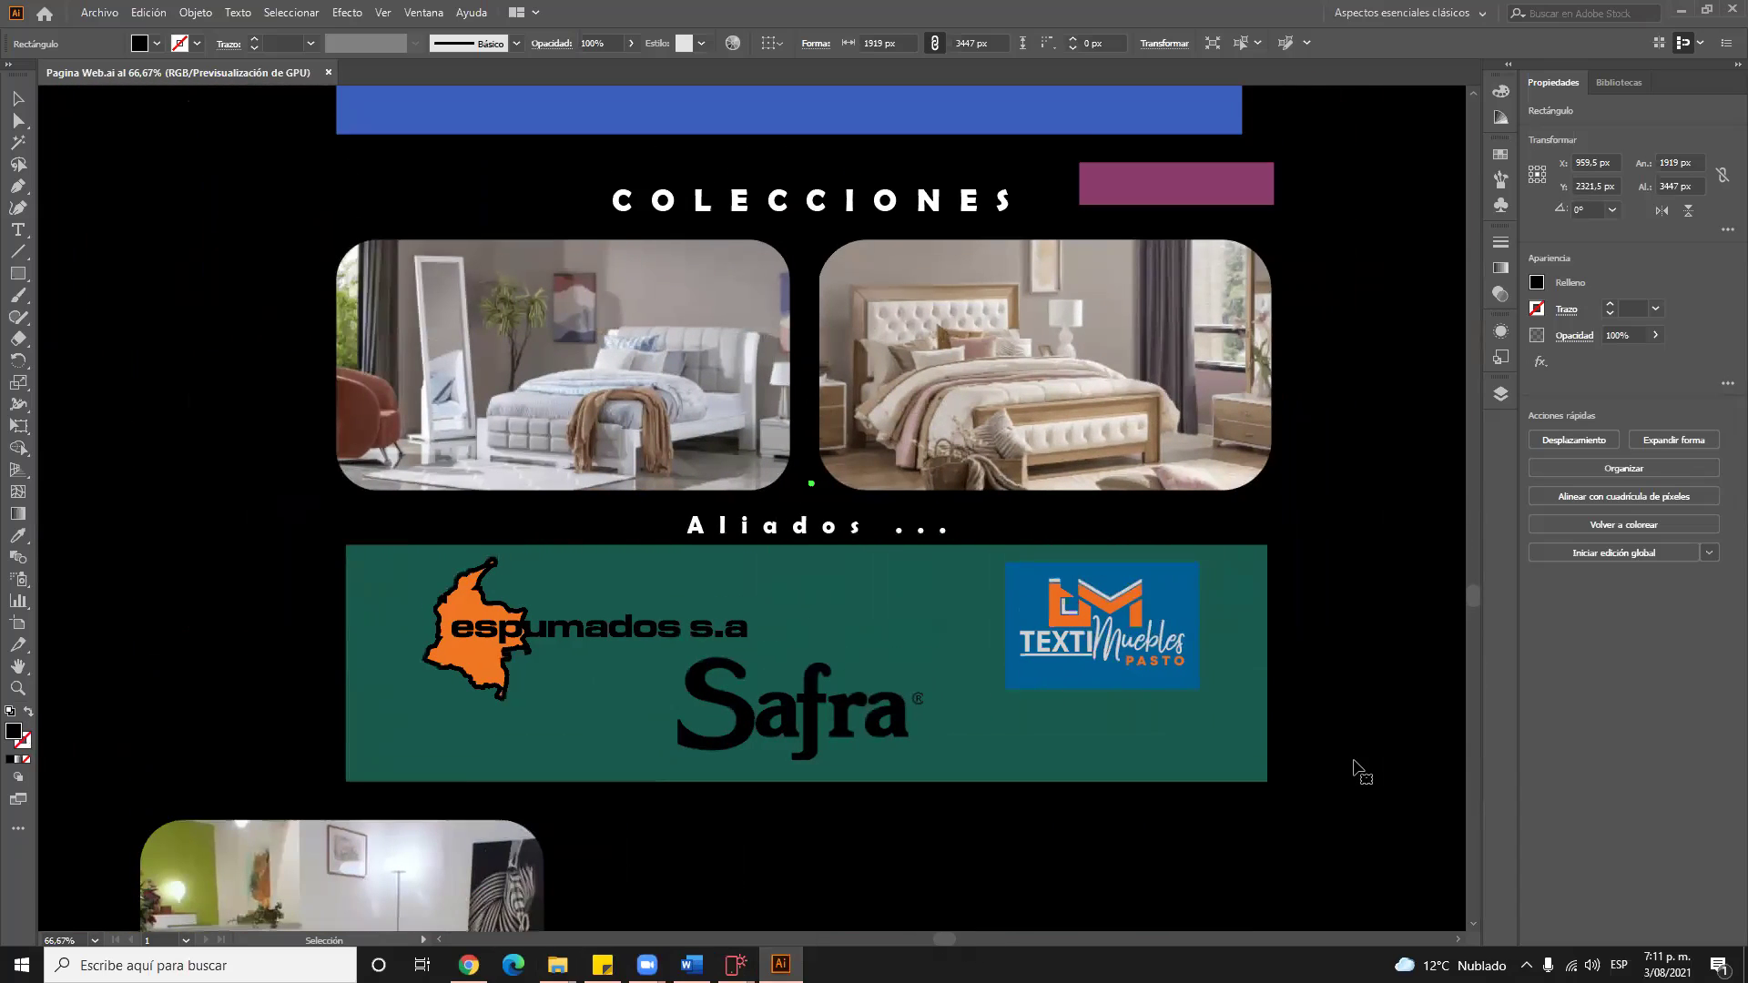
Examine the header, banner, search bar and category grid of the page design, and deselect the black background rectangle
left_click_drag(1475, 597, 1487, 247)
left_click_drag(1504, 424, 1511, 515)
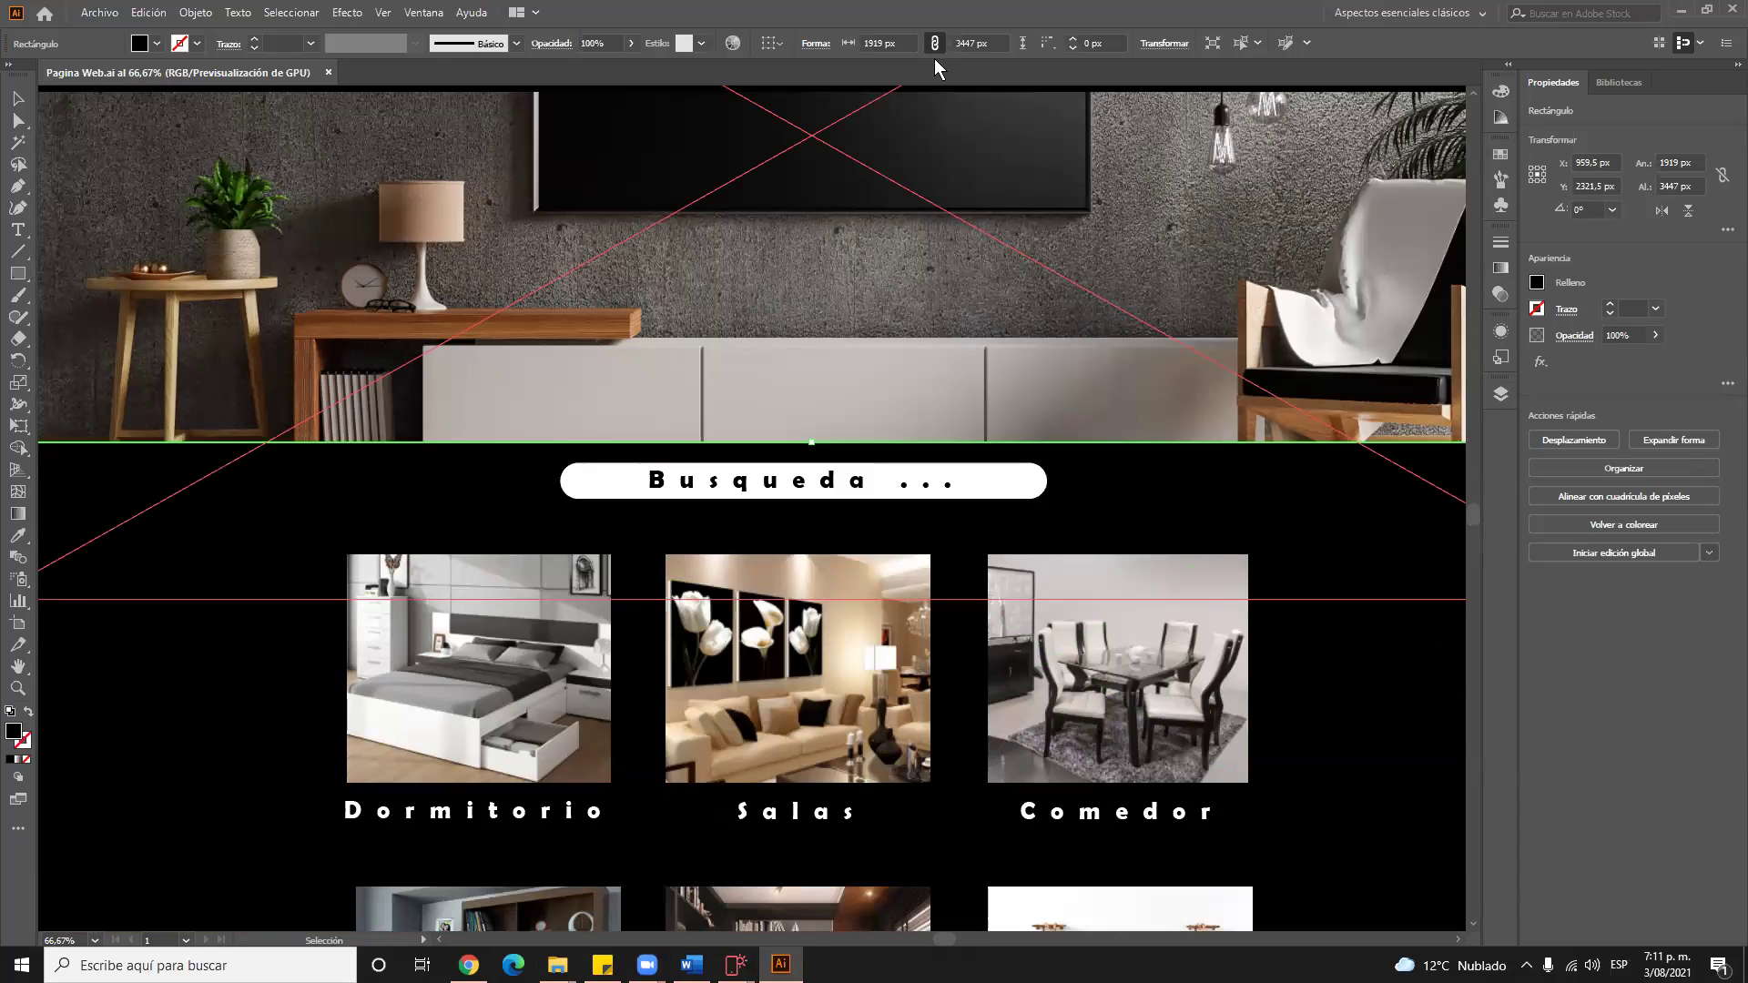
scroll(906, 173, "down", 2)
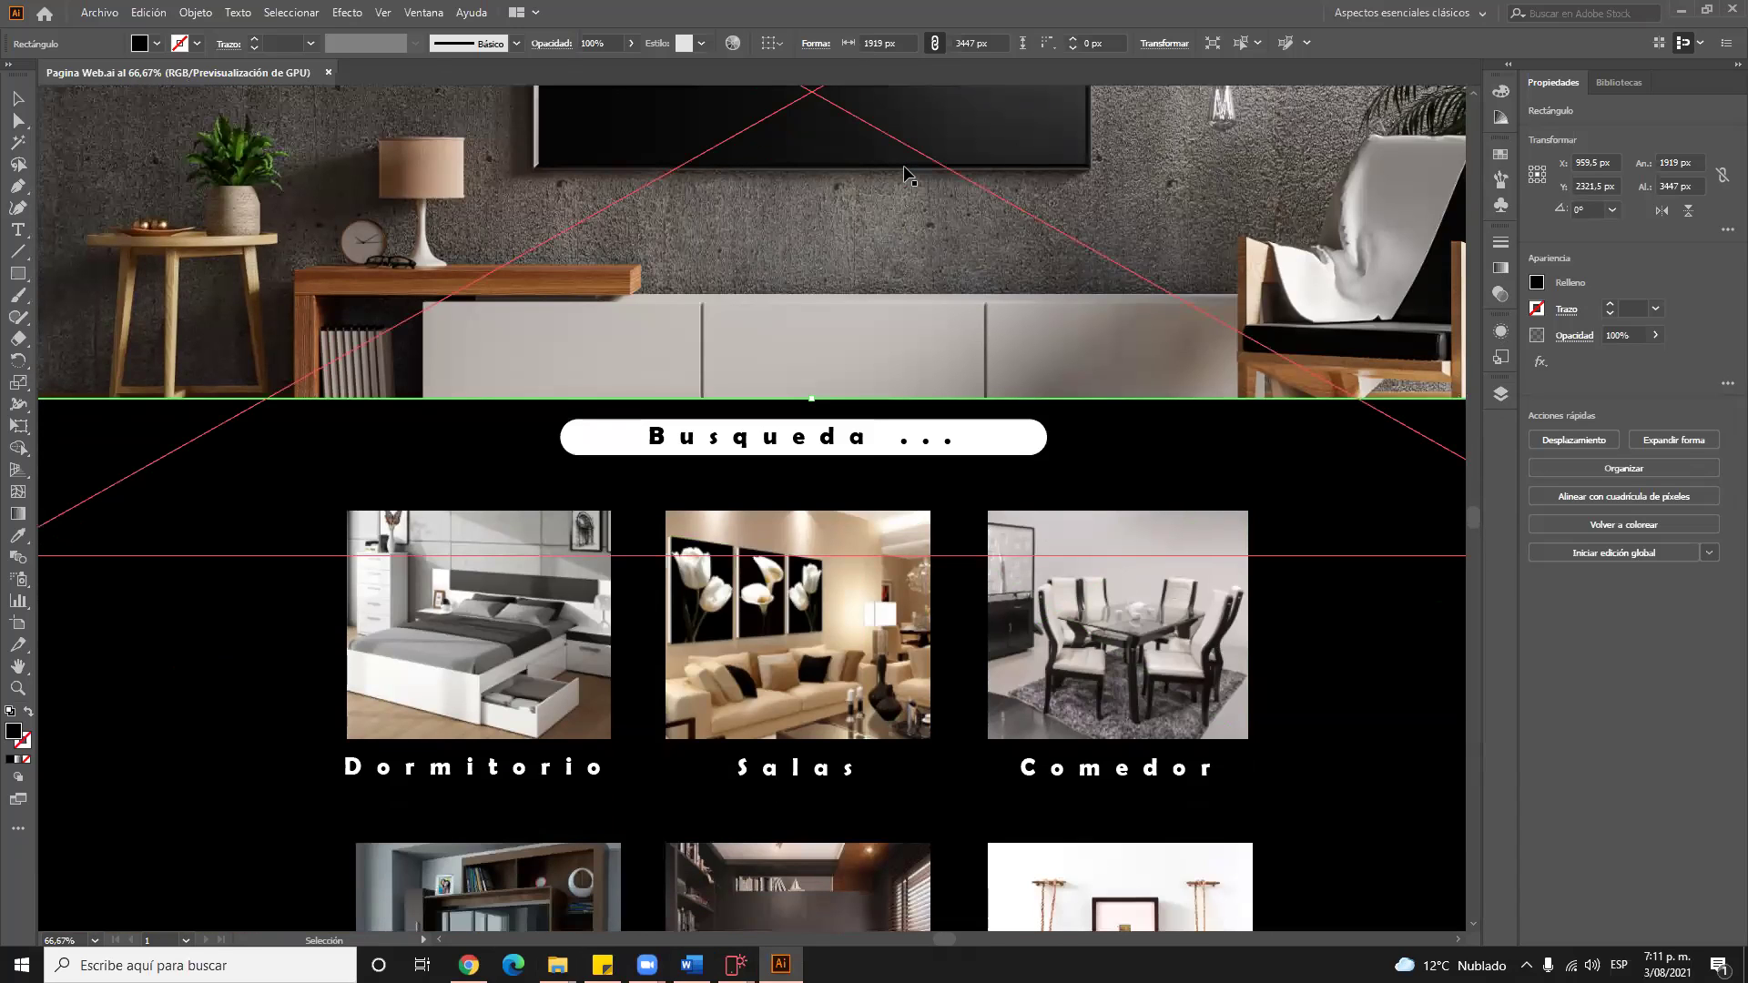
scroll(906, 173, "down", 2)
scroll(1344, 408, "up", 3)
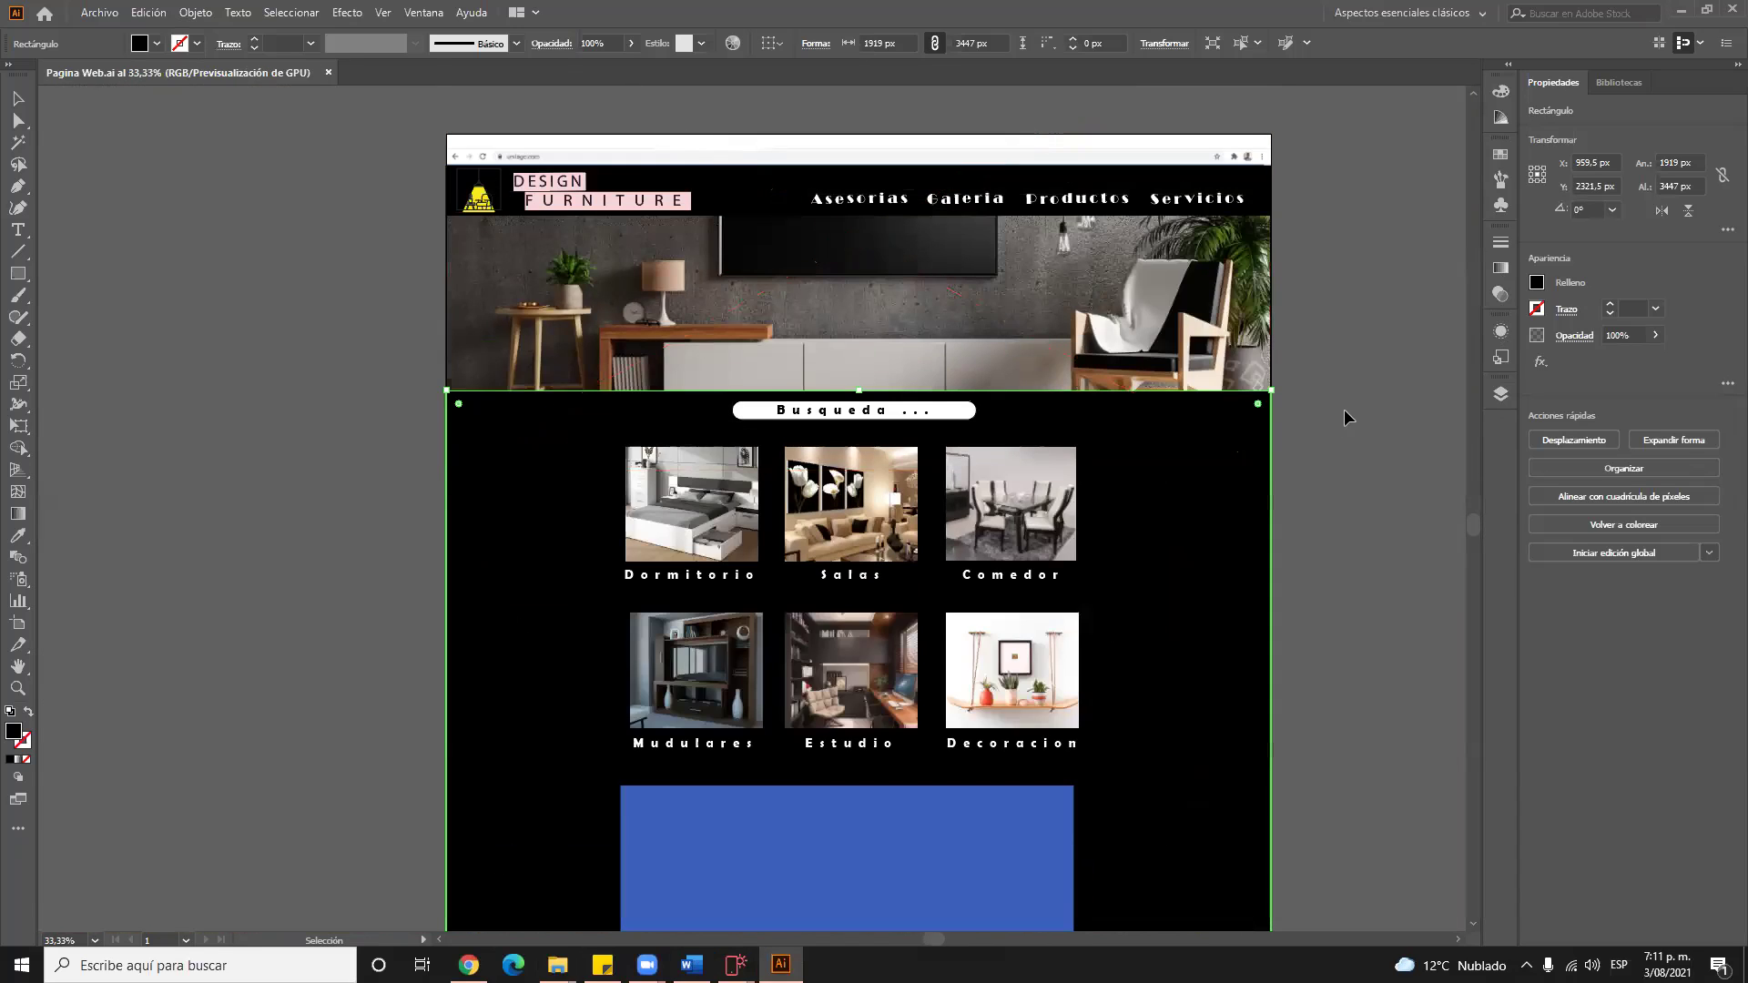
left_click(1364, 374)
scroll(1340, 370, "down", 2)
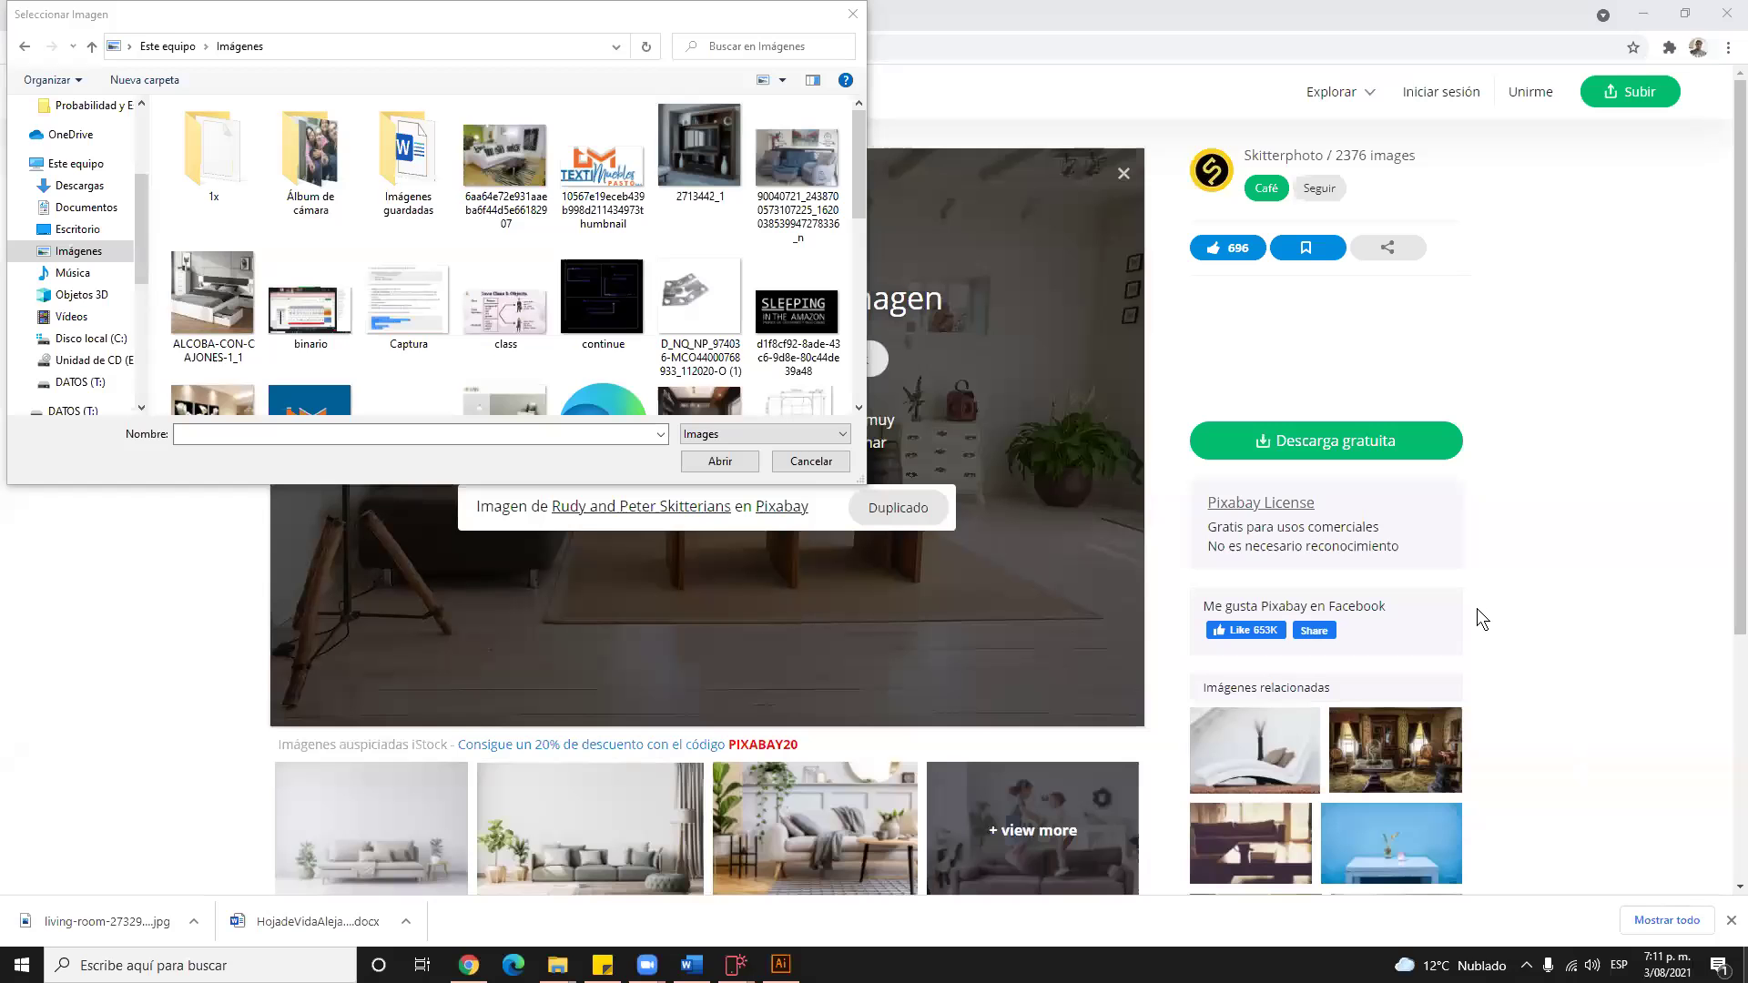
Switch back to Mobirise and display the full-width slider on the Home page
key("super+d")
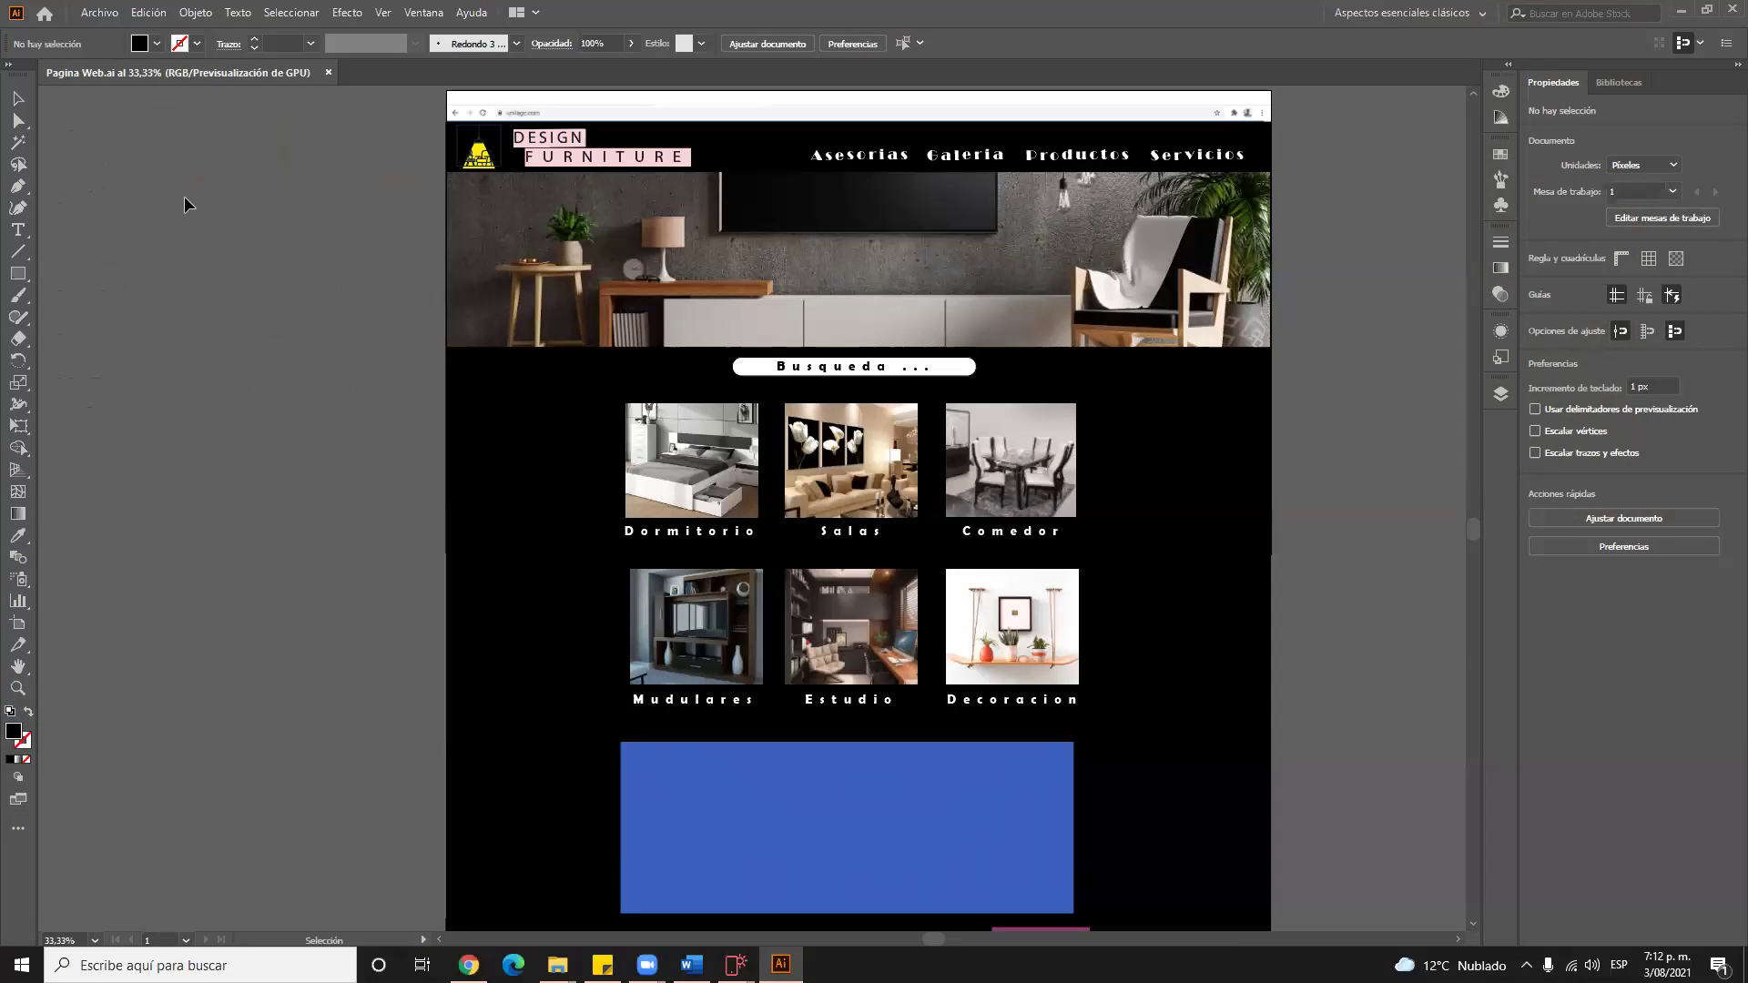
left_click(719, 929)
scroll(851, 617, "up", 10)
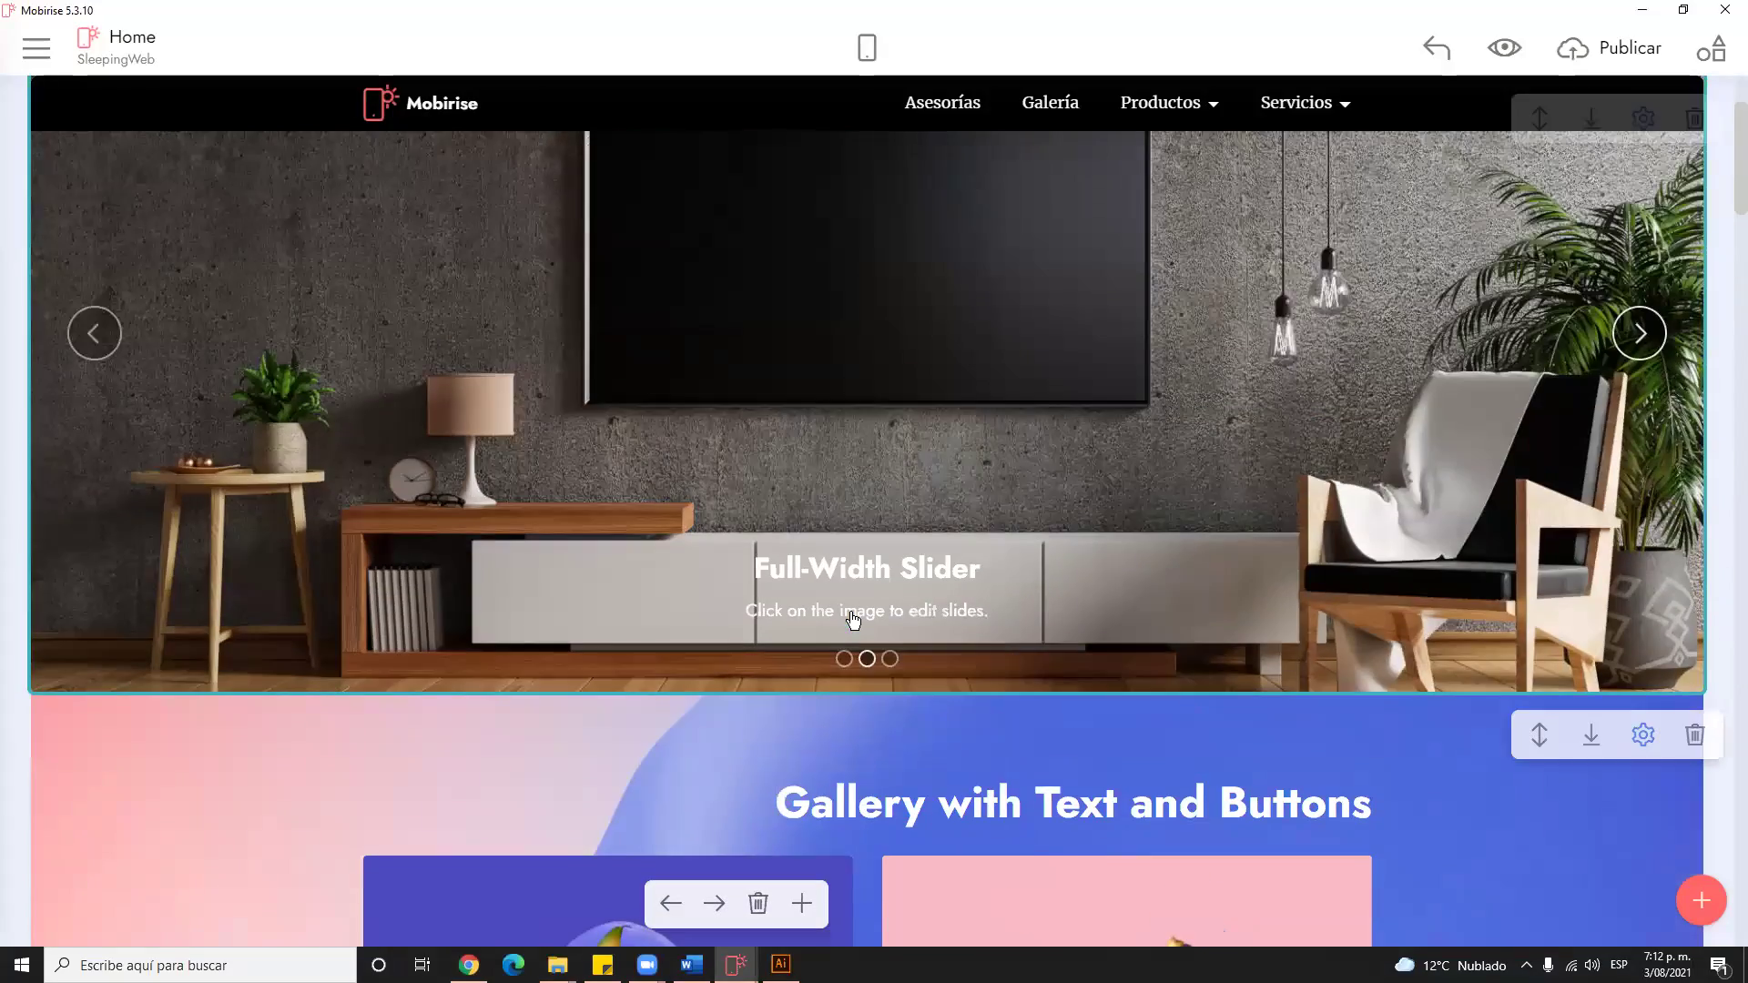
Cycle through the full-width slider's images on the Home page and examine the gallery cards beneath it
scroll(853, 619, "up", 2)
scroll(855, 617, "down", 3)
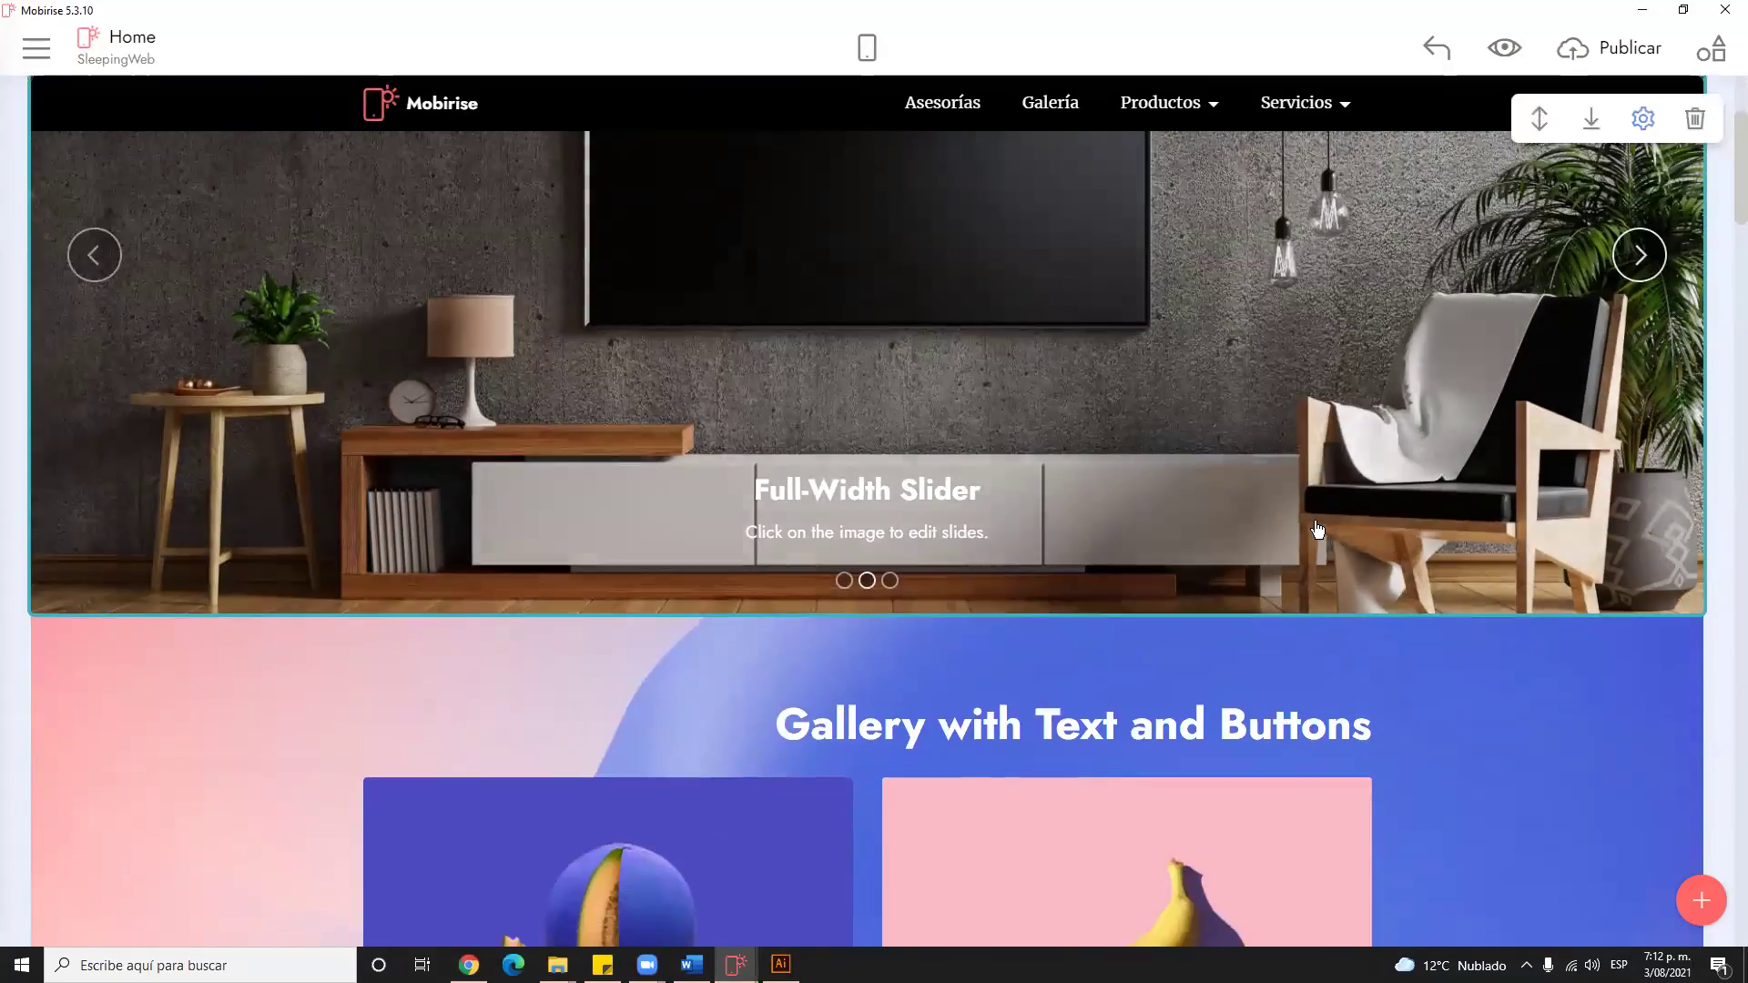
left_click(1643, 530)
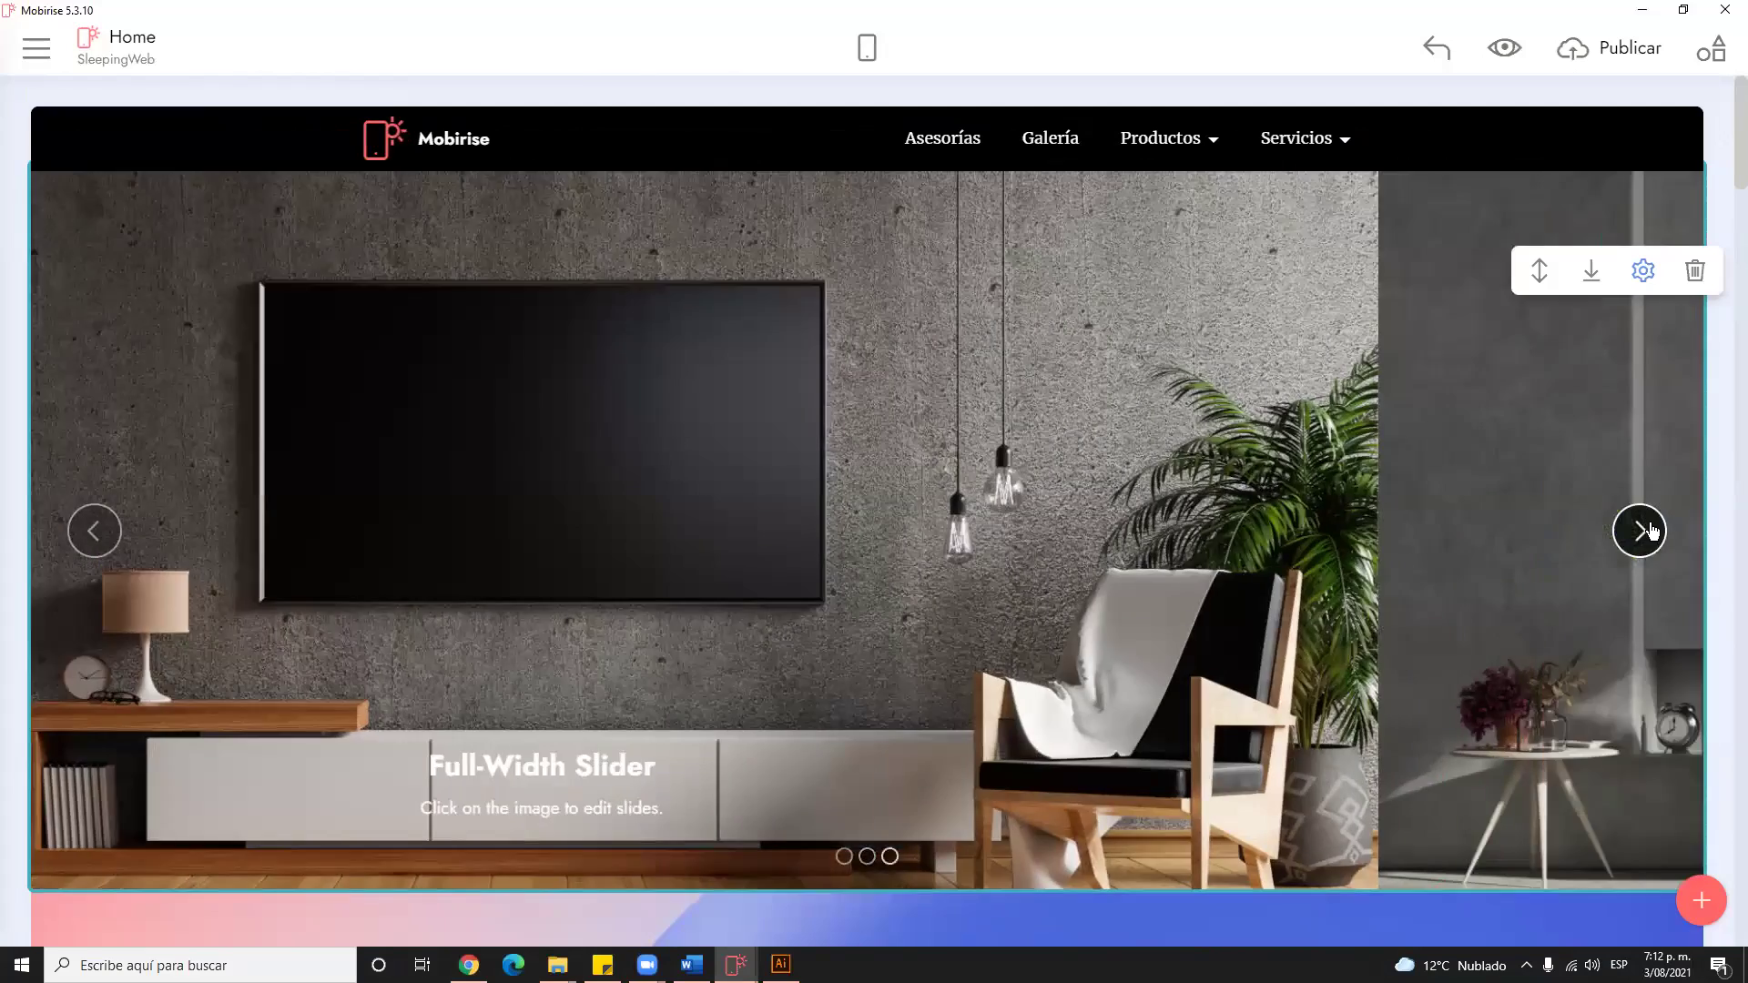
left_click(1641, 531)
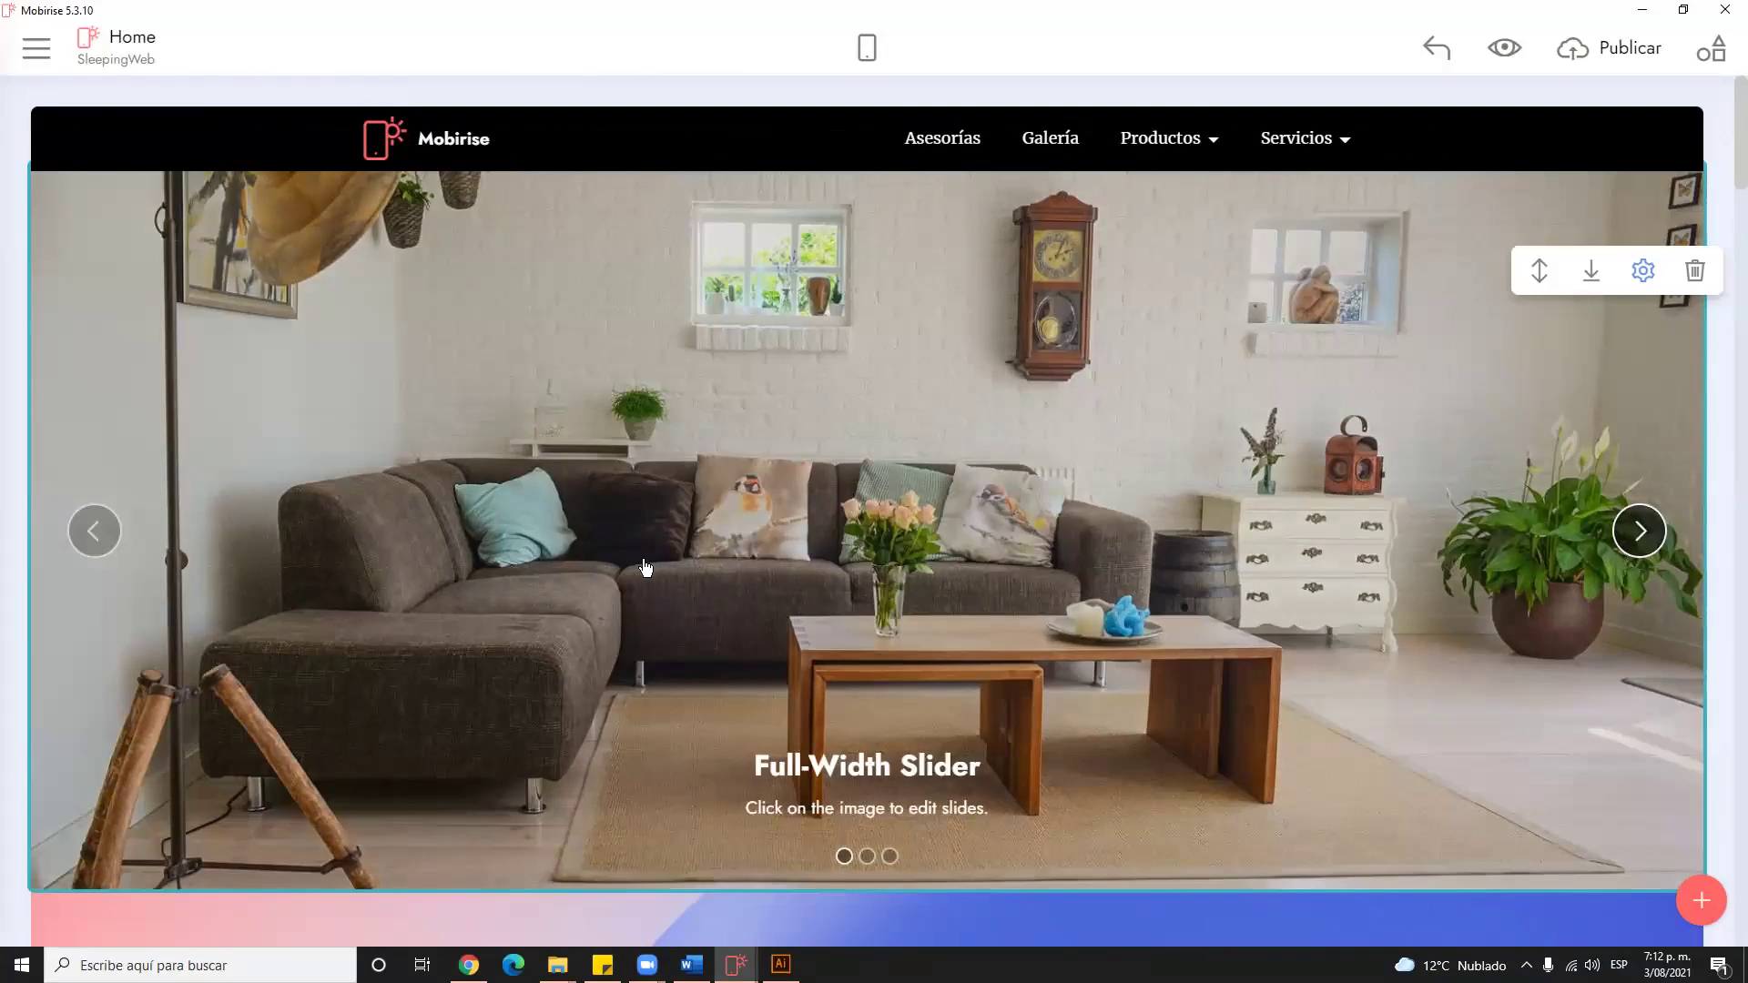
scroll(643, 559, "down", 5)
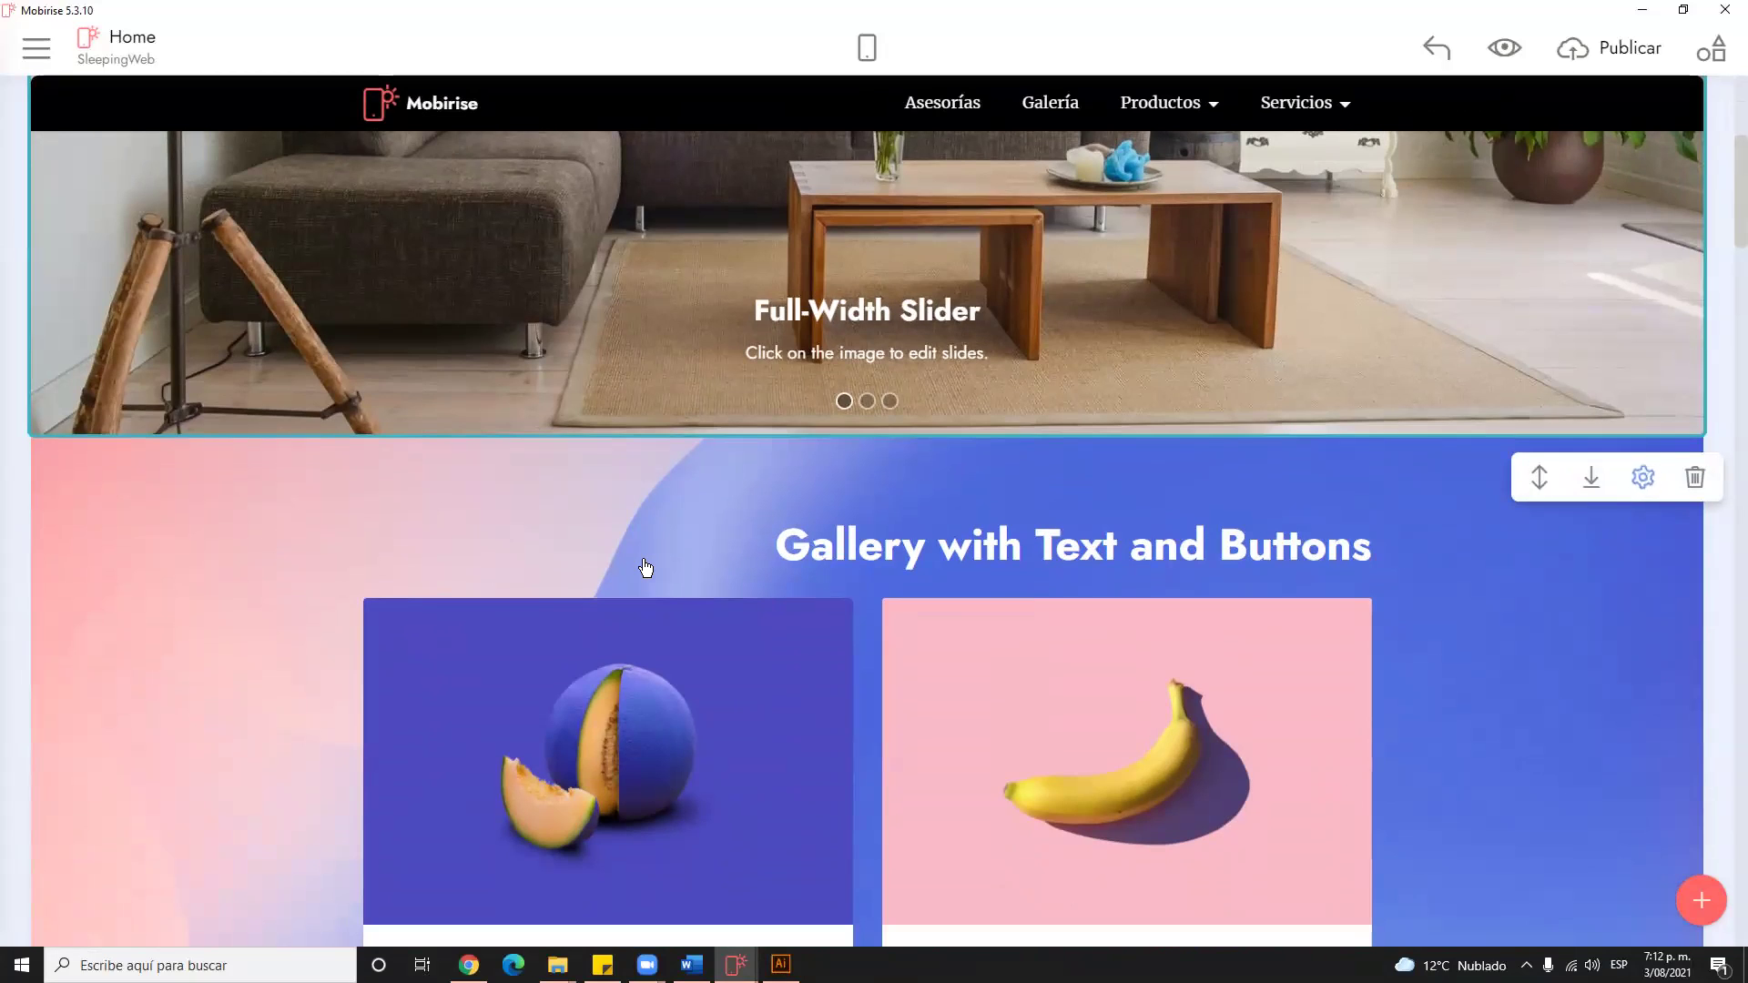
scroll(645, 568, "down", 3)
scroll(646, 568, "down", 1)
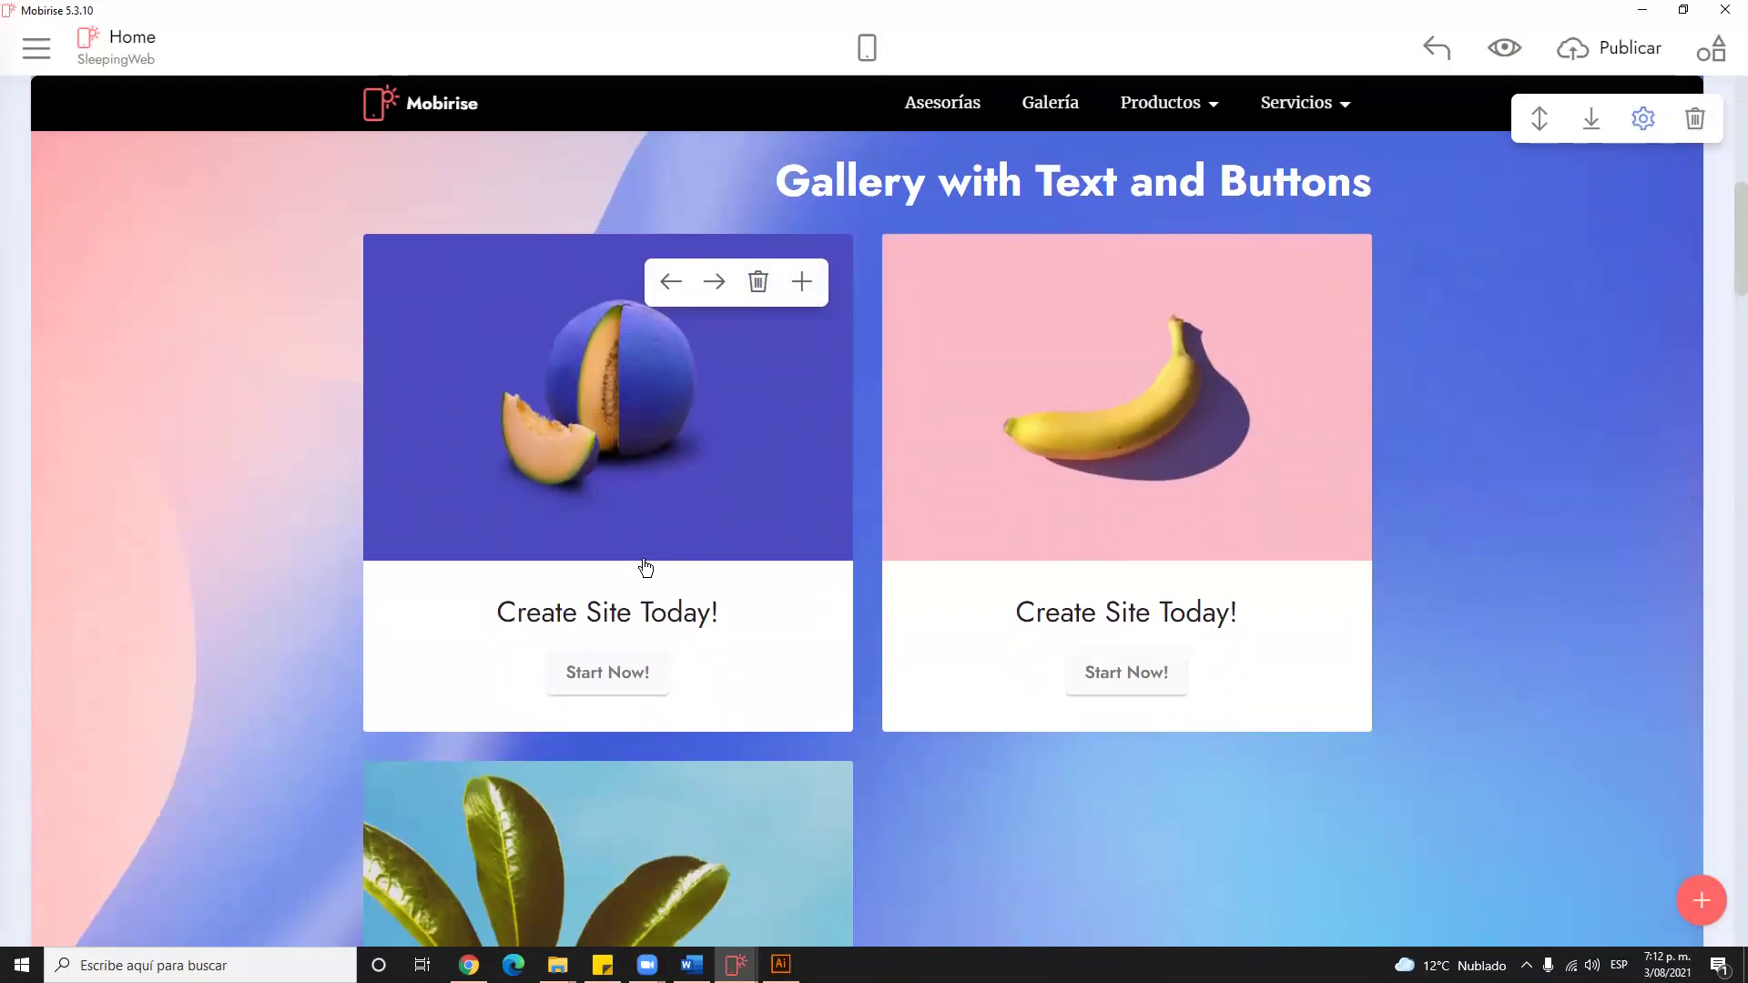
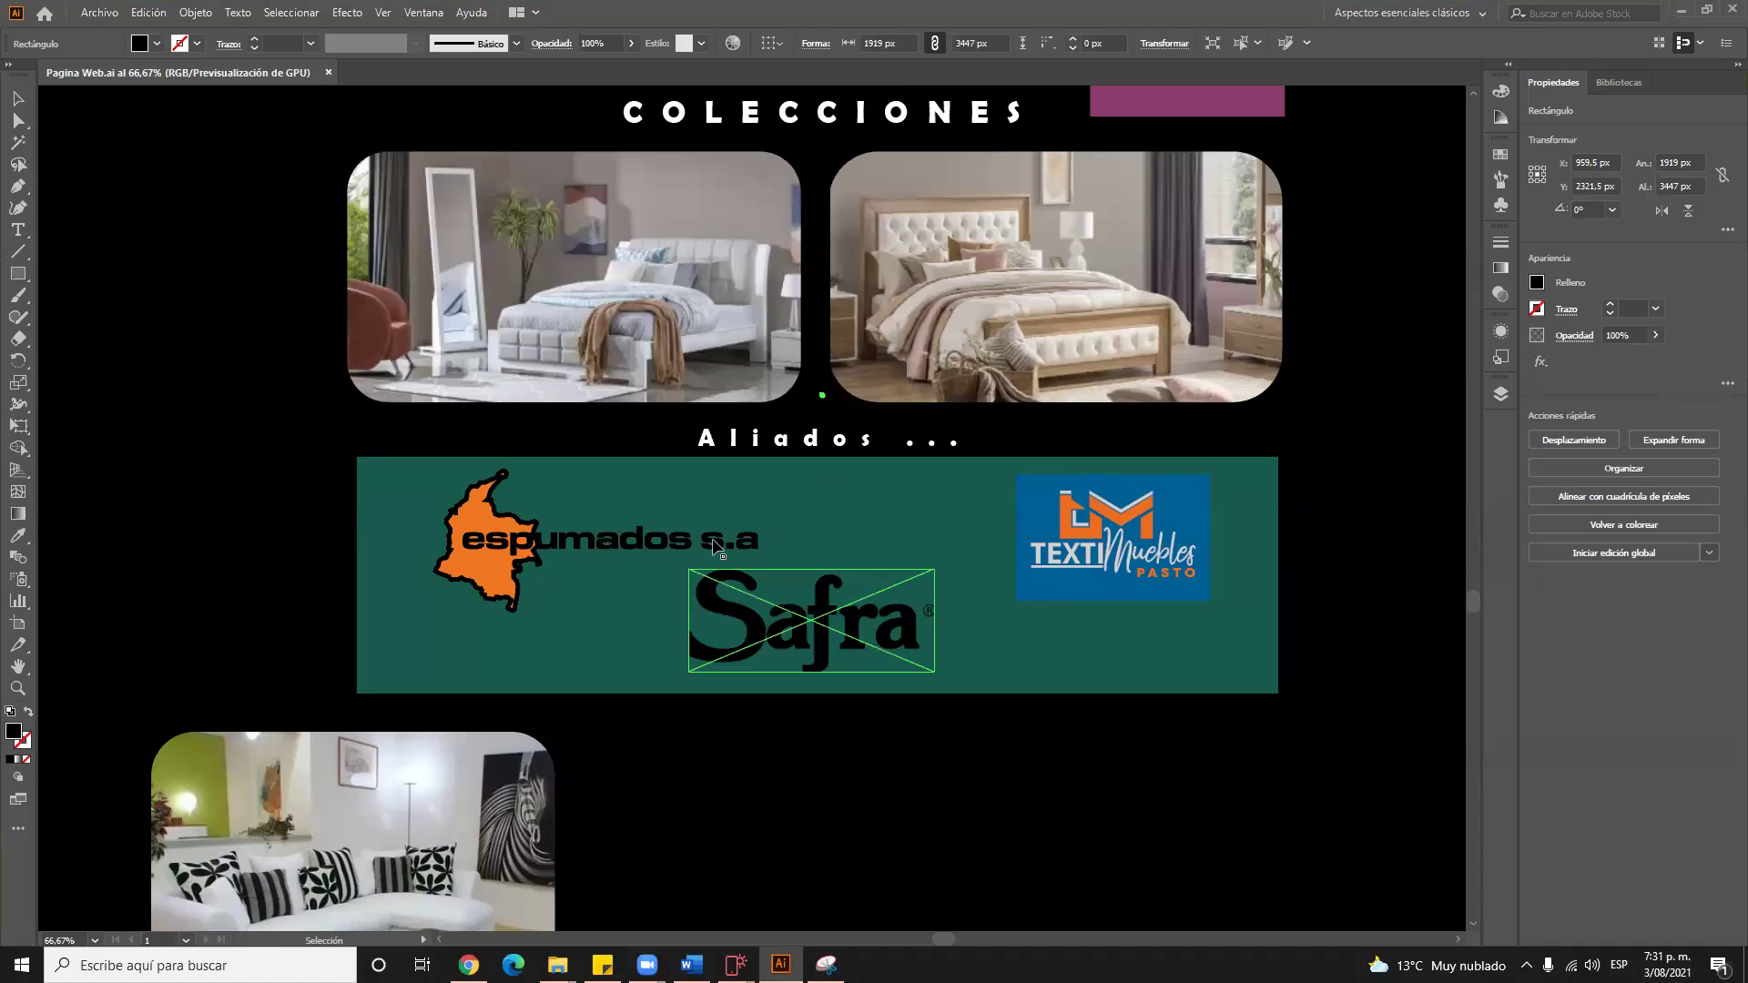
Capture a snip of the green Aliados banner with its partner logos, and return to the Illustrator design
left_click_drag(357, 457, 1278, 694)
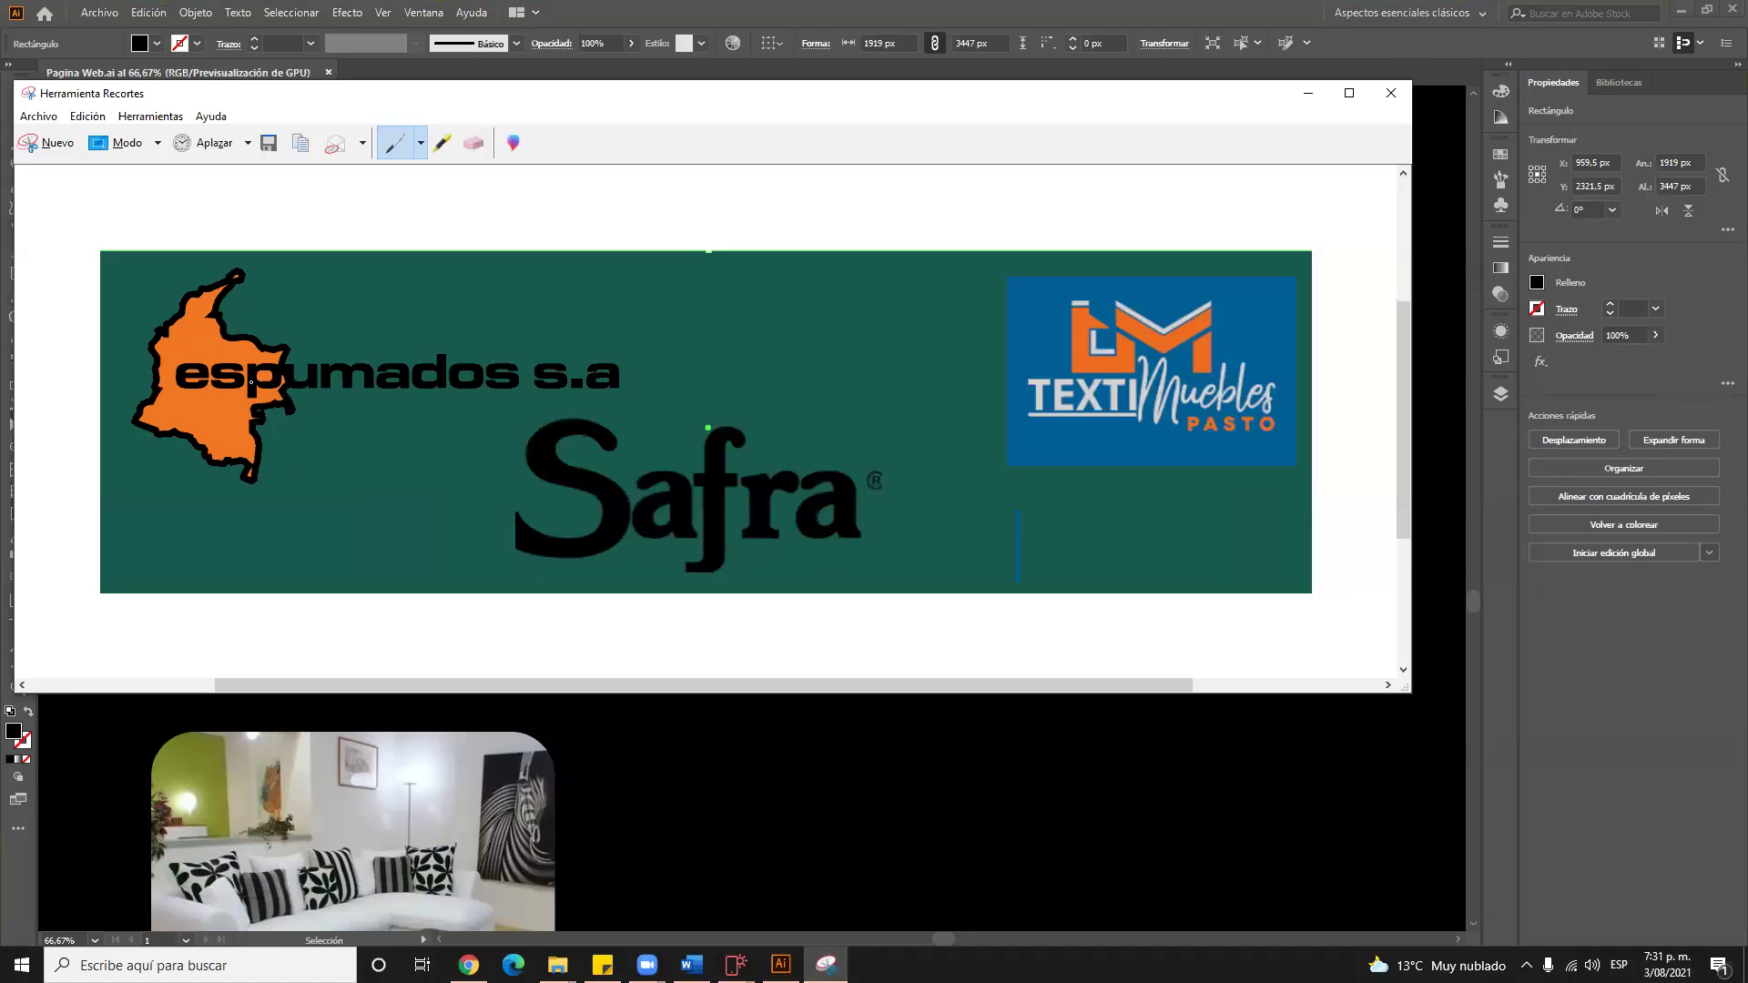
mouse_move(557, 965)
mouse_move(736, 965)
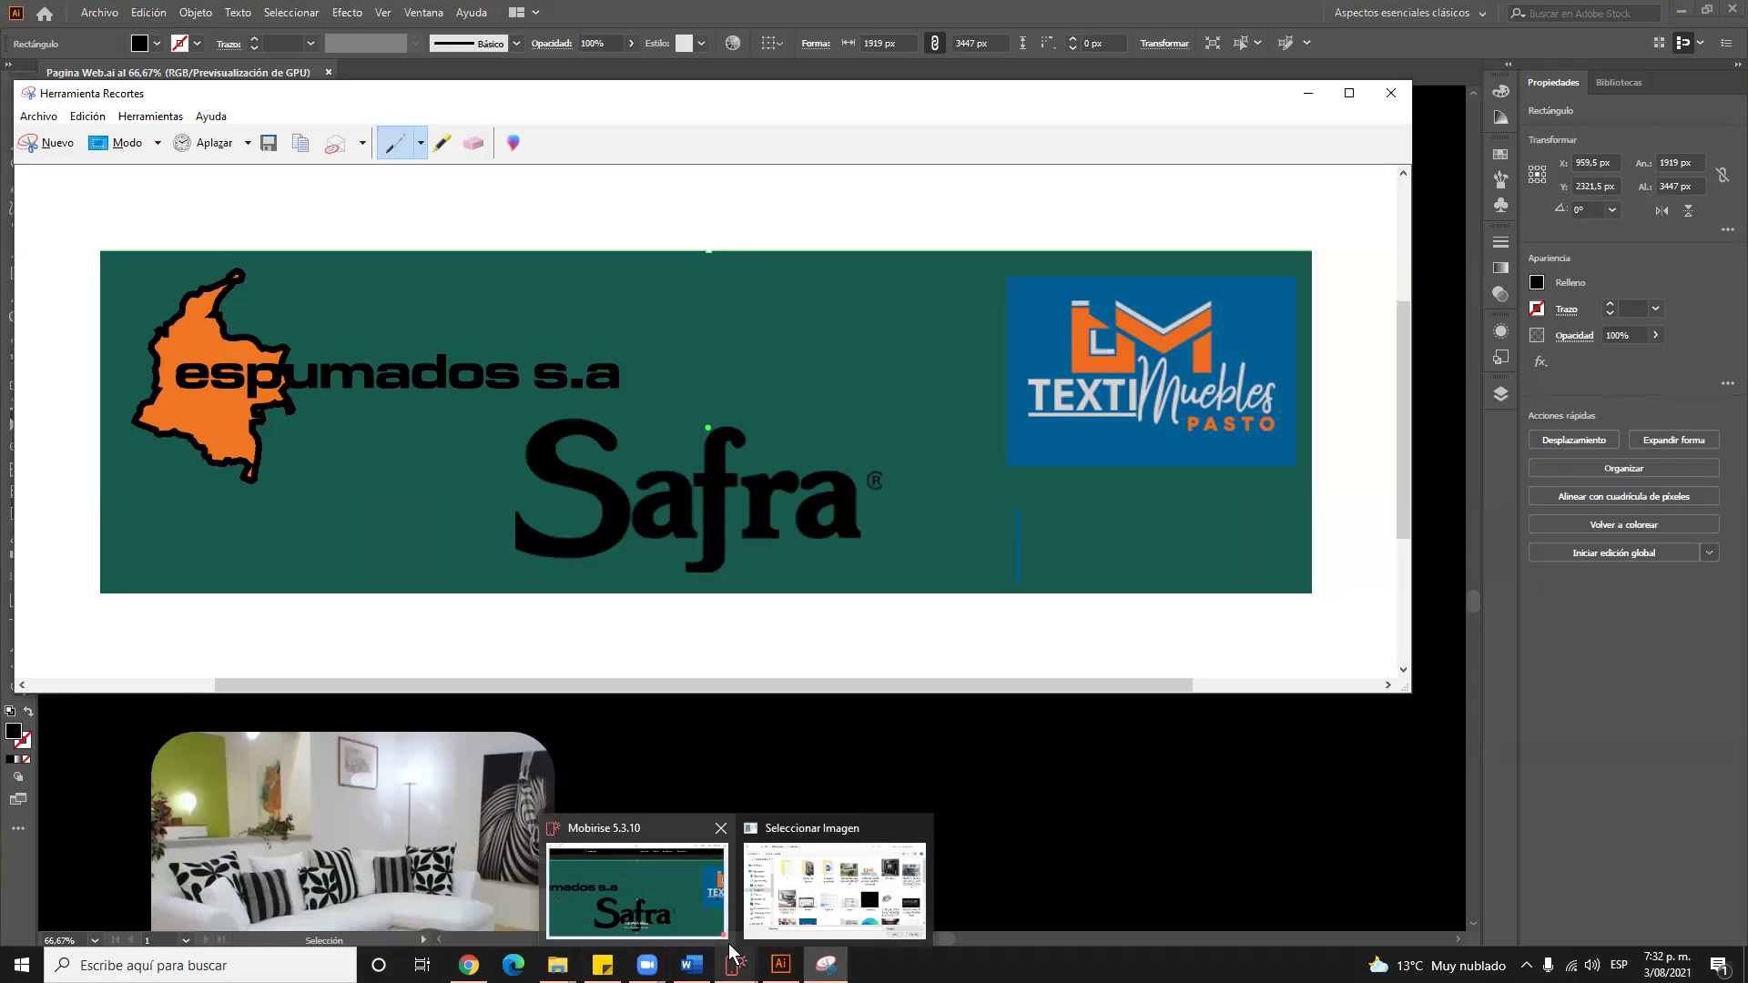
left_click(1078, 817)
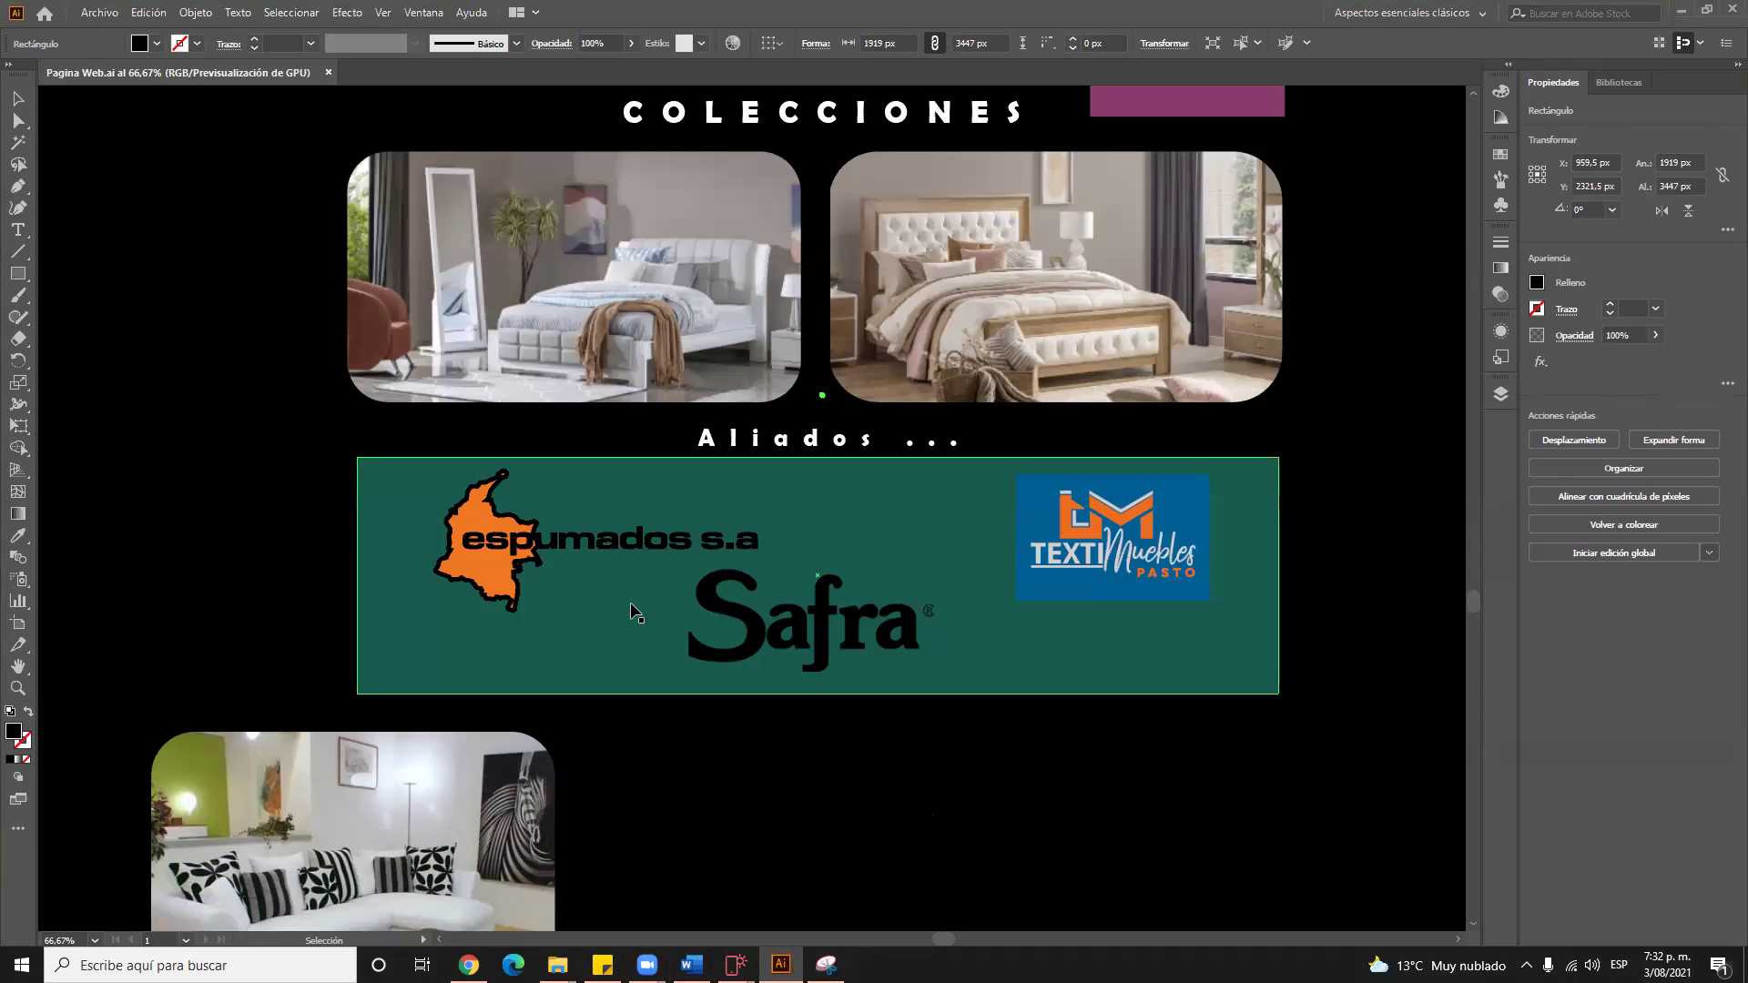
Try filling the espumados s.a logo on the green Aliados banner with white, and undo the recolouring
left_click(820, 512)
left_click(1537, 285)
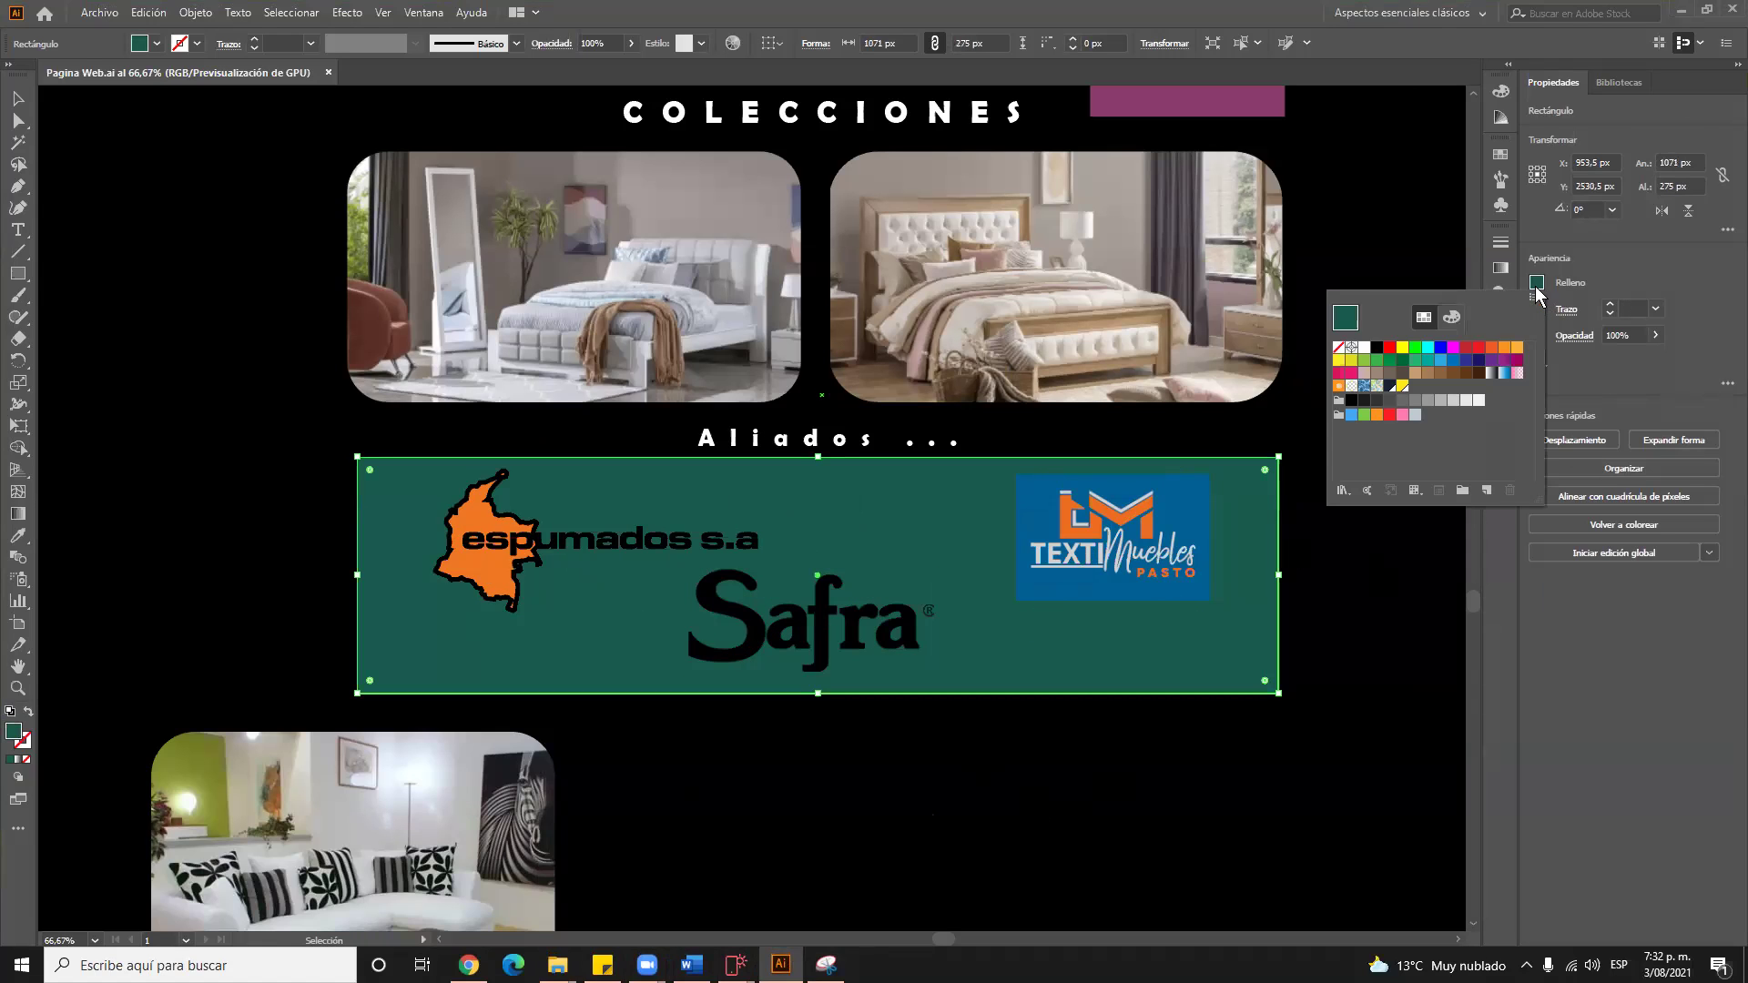
left_click(501, 596)
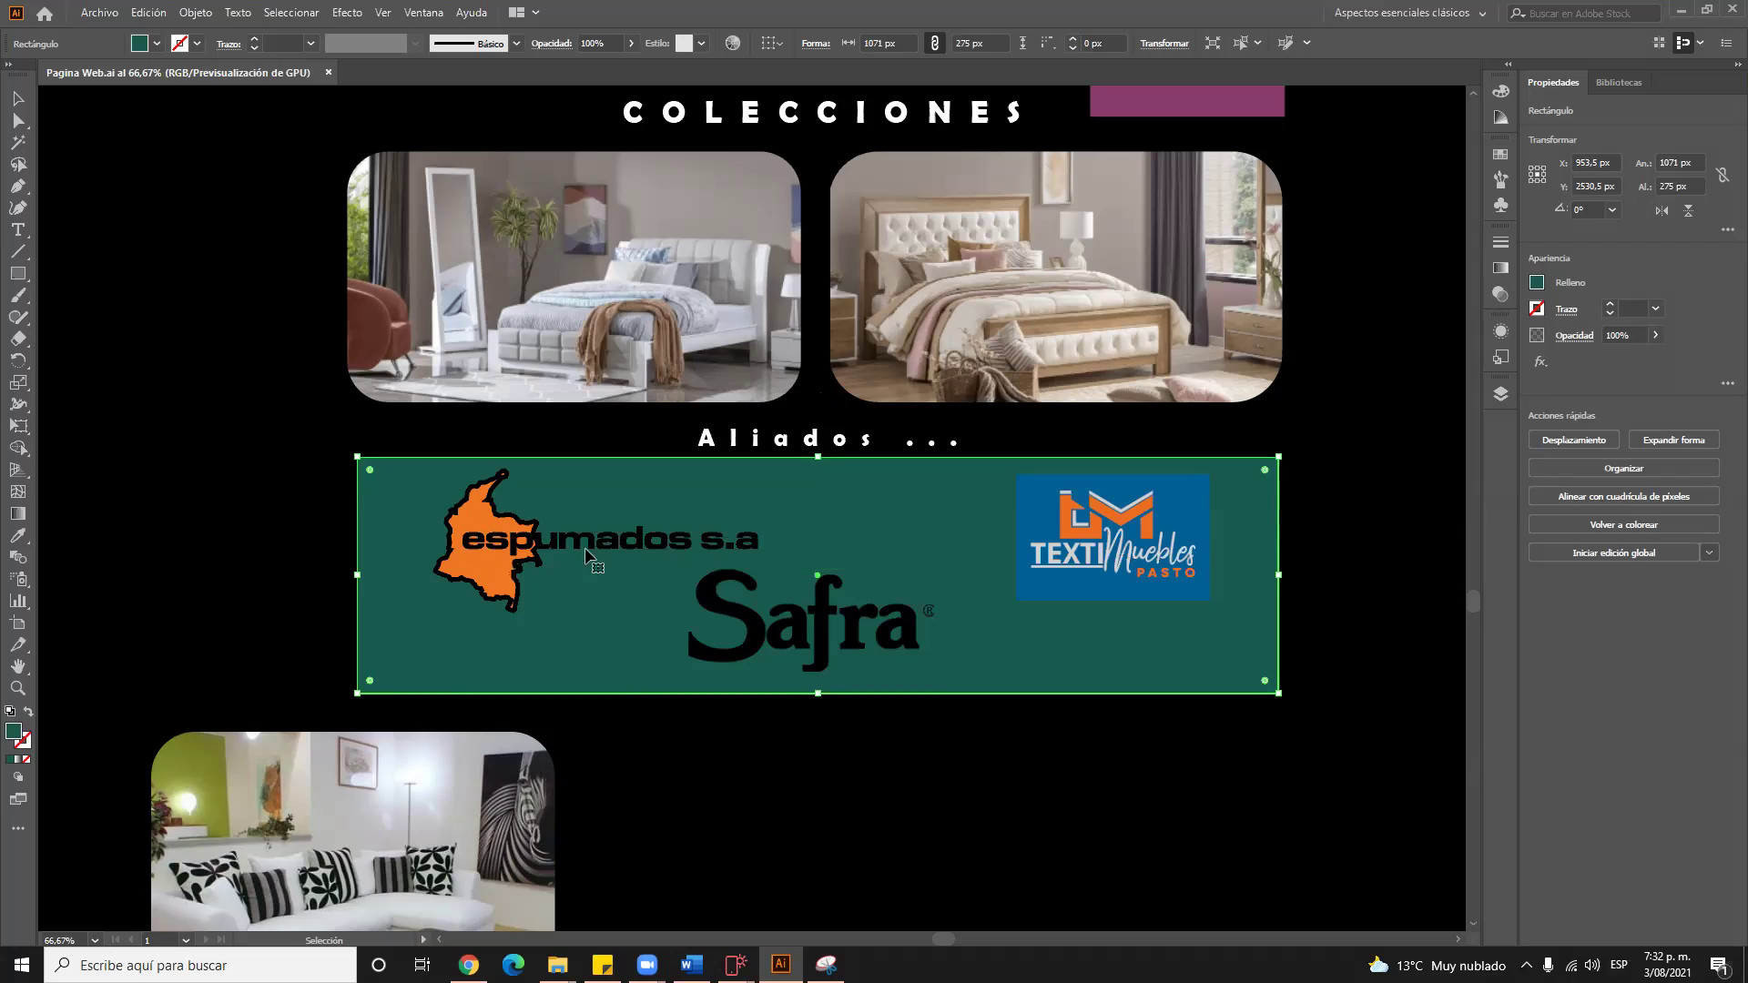
left_click(576, 539)
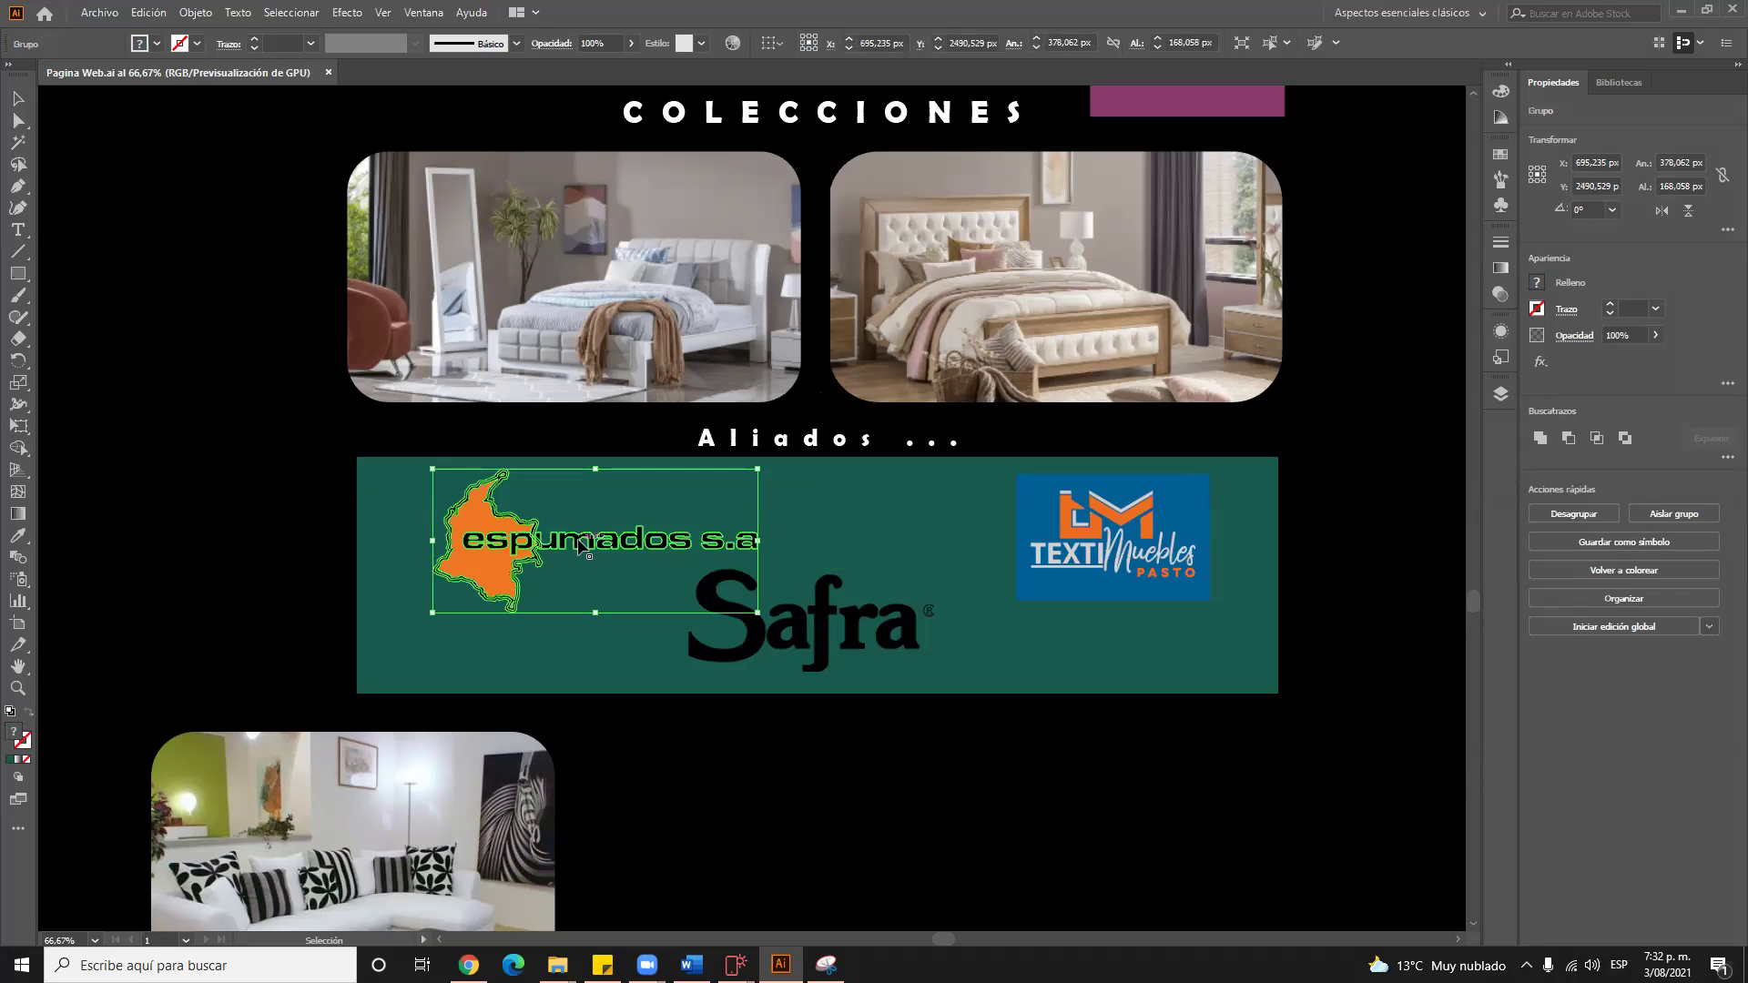
left_click(1535, 286)
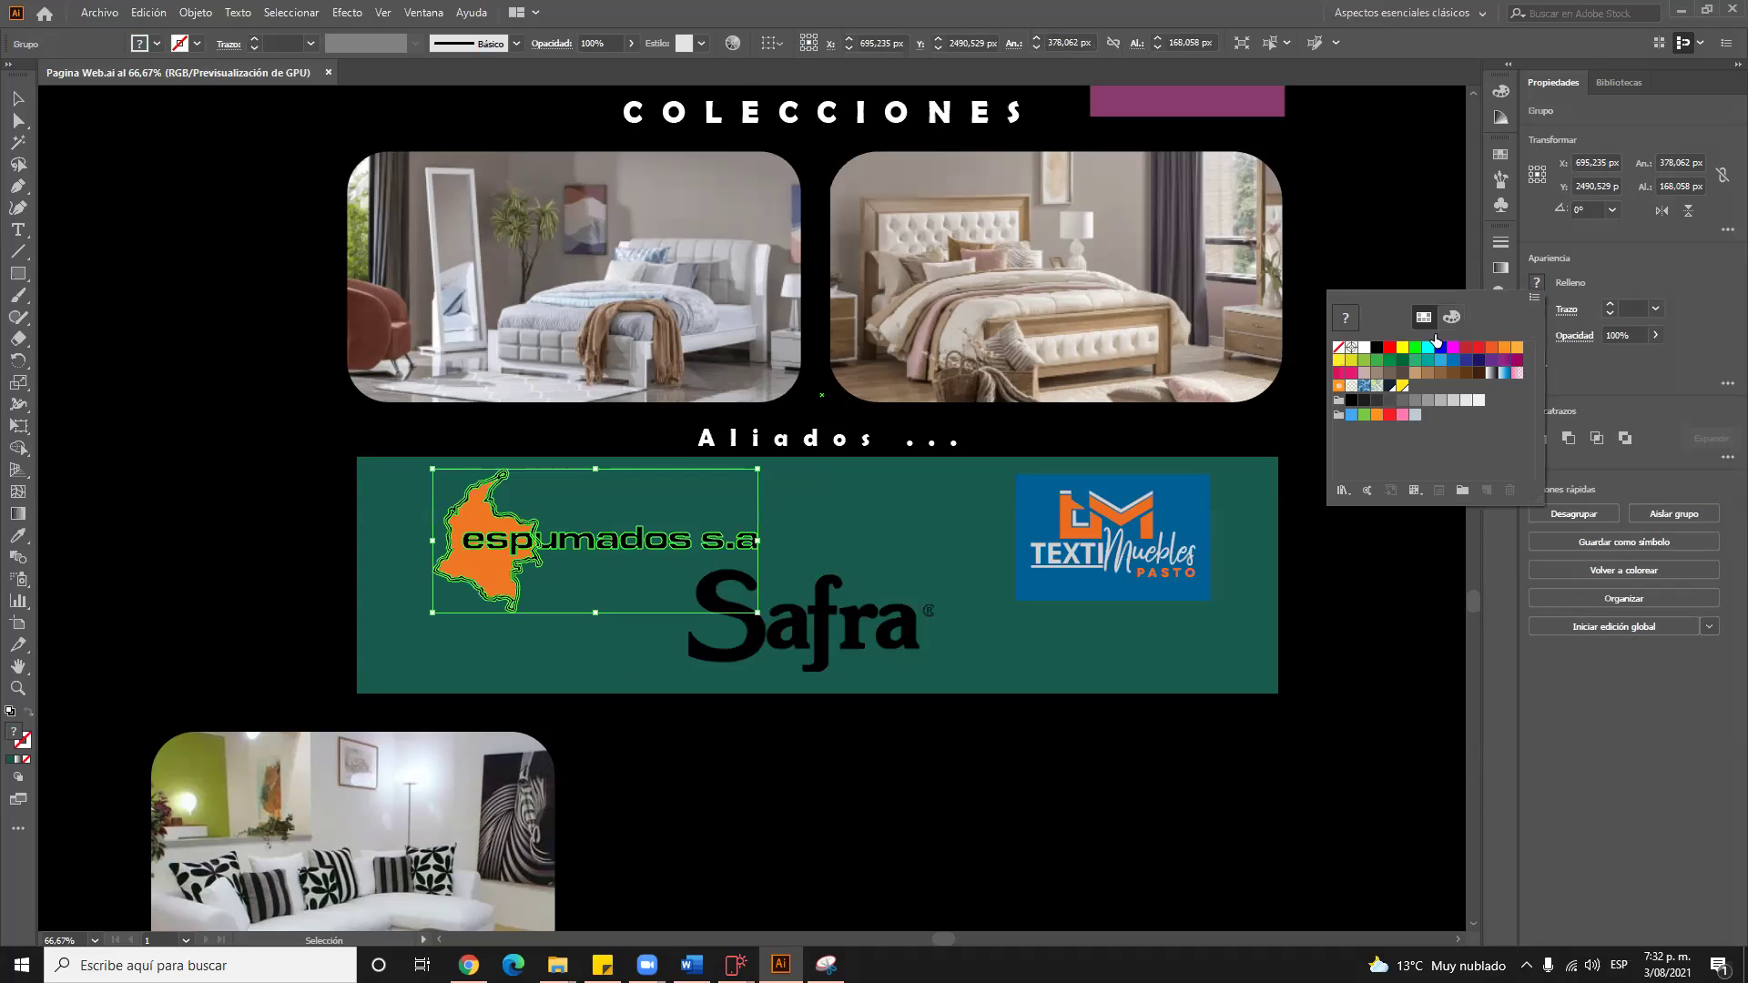
left_click(1364, 346)
left_click(780, 681)
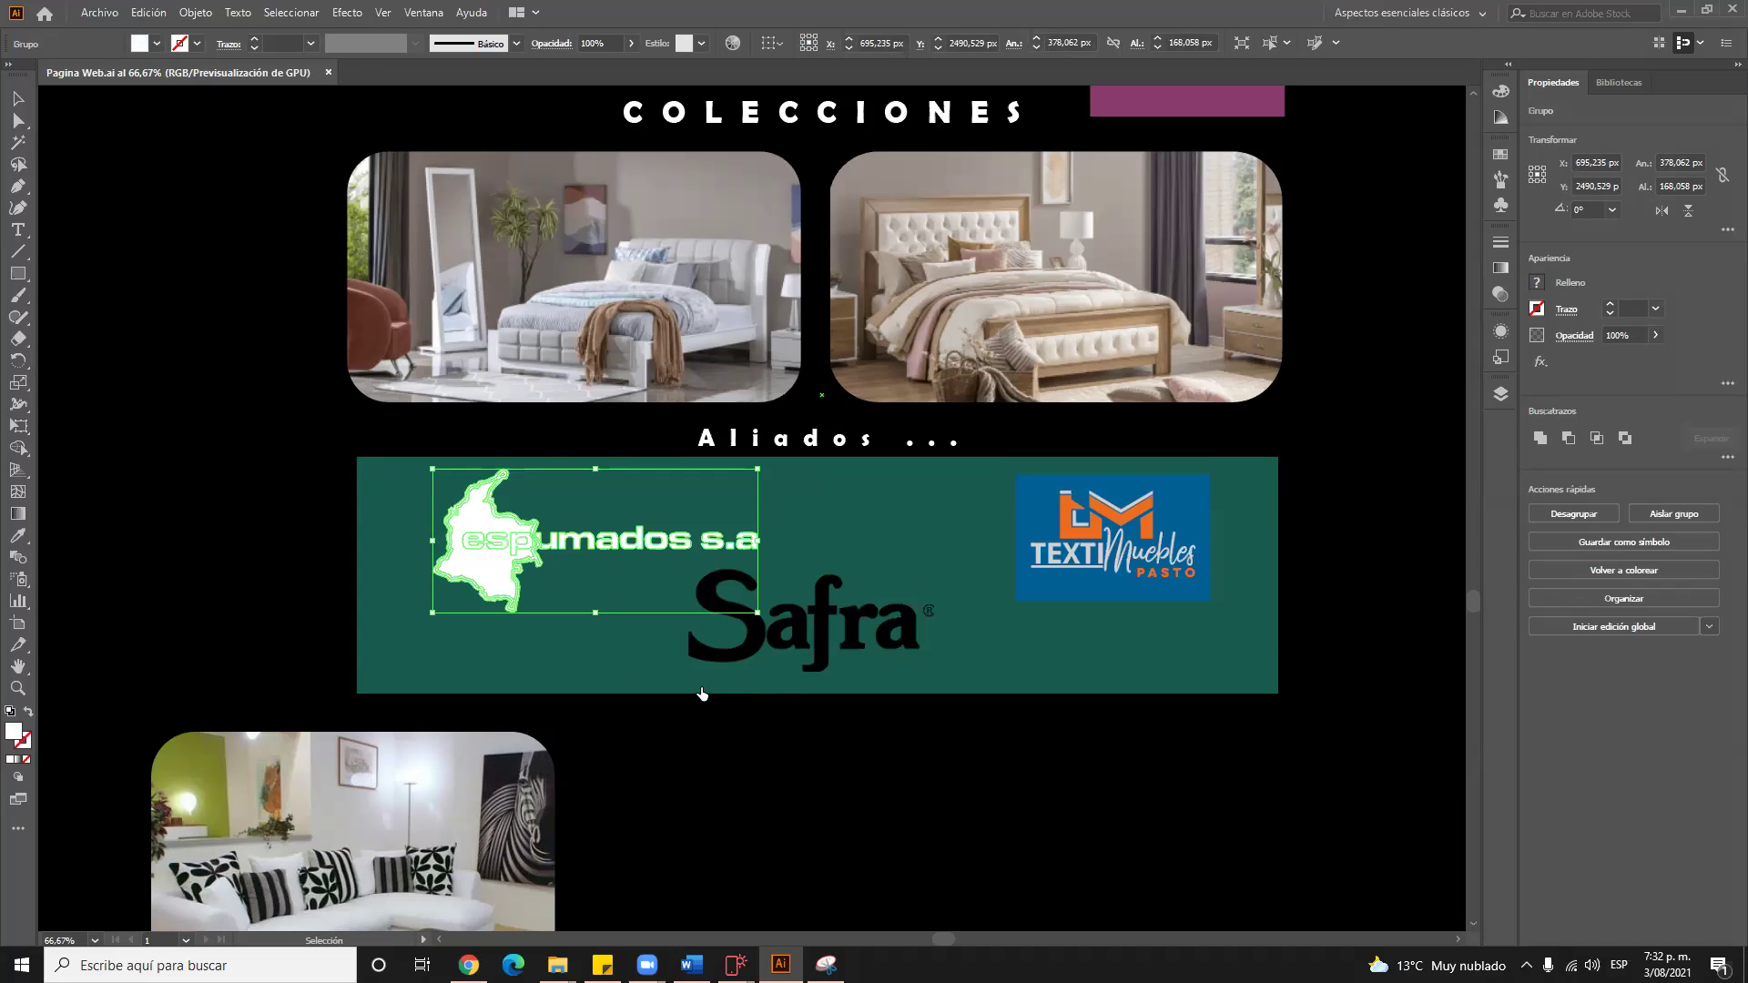
left_click(715, 781)
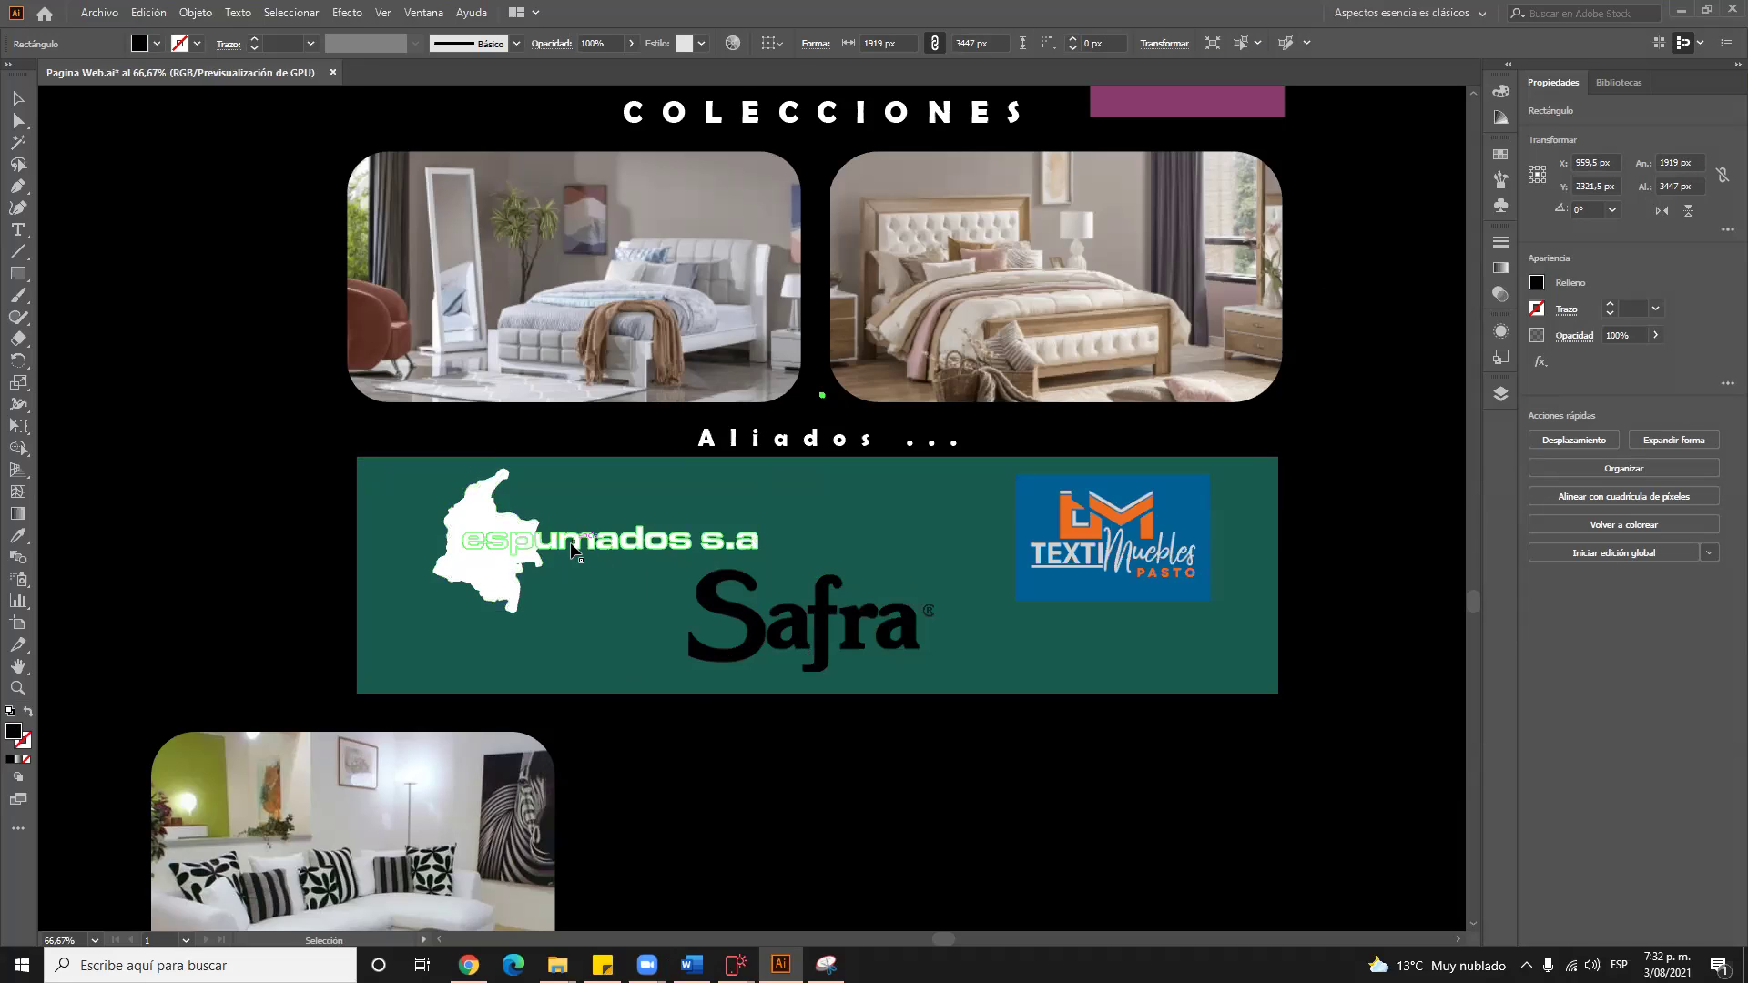
key("ctrl+z")
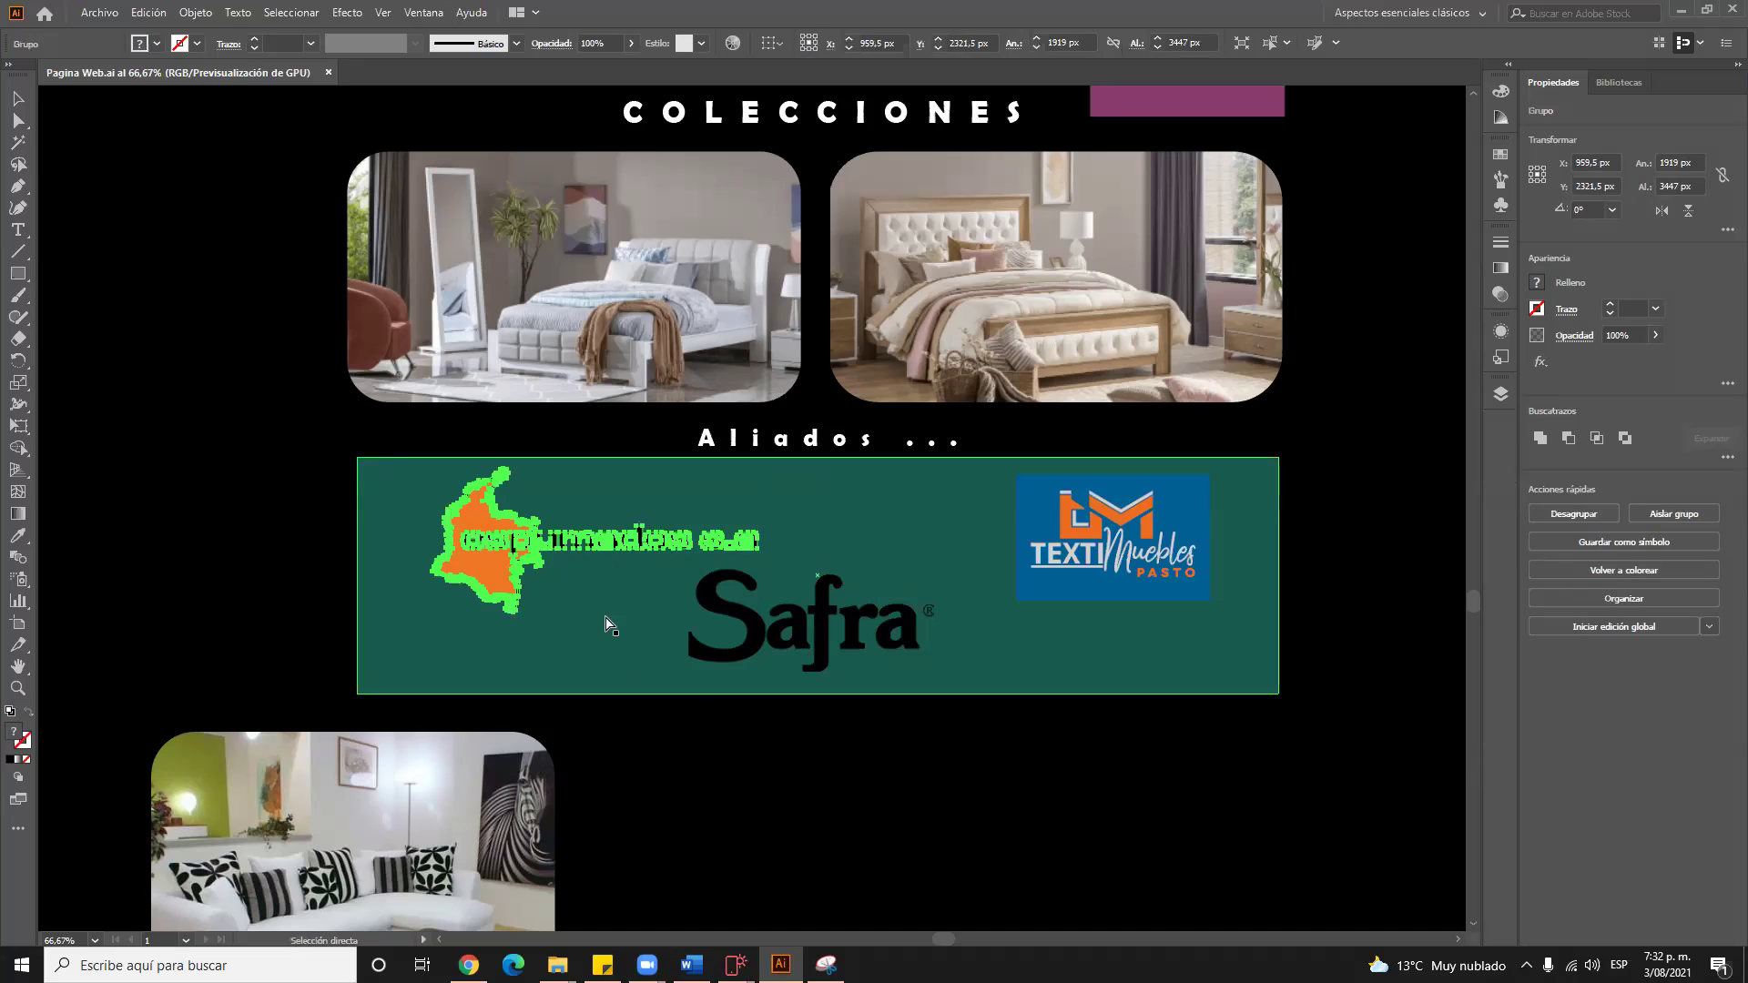
Try to isolate the lettering inside the espumados s.a logo group
left_click(612, 569)
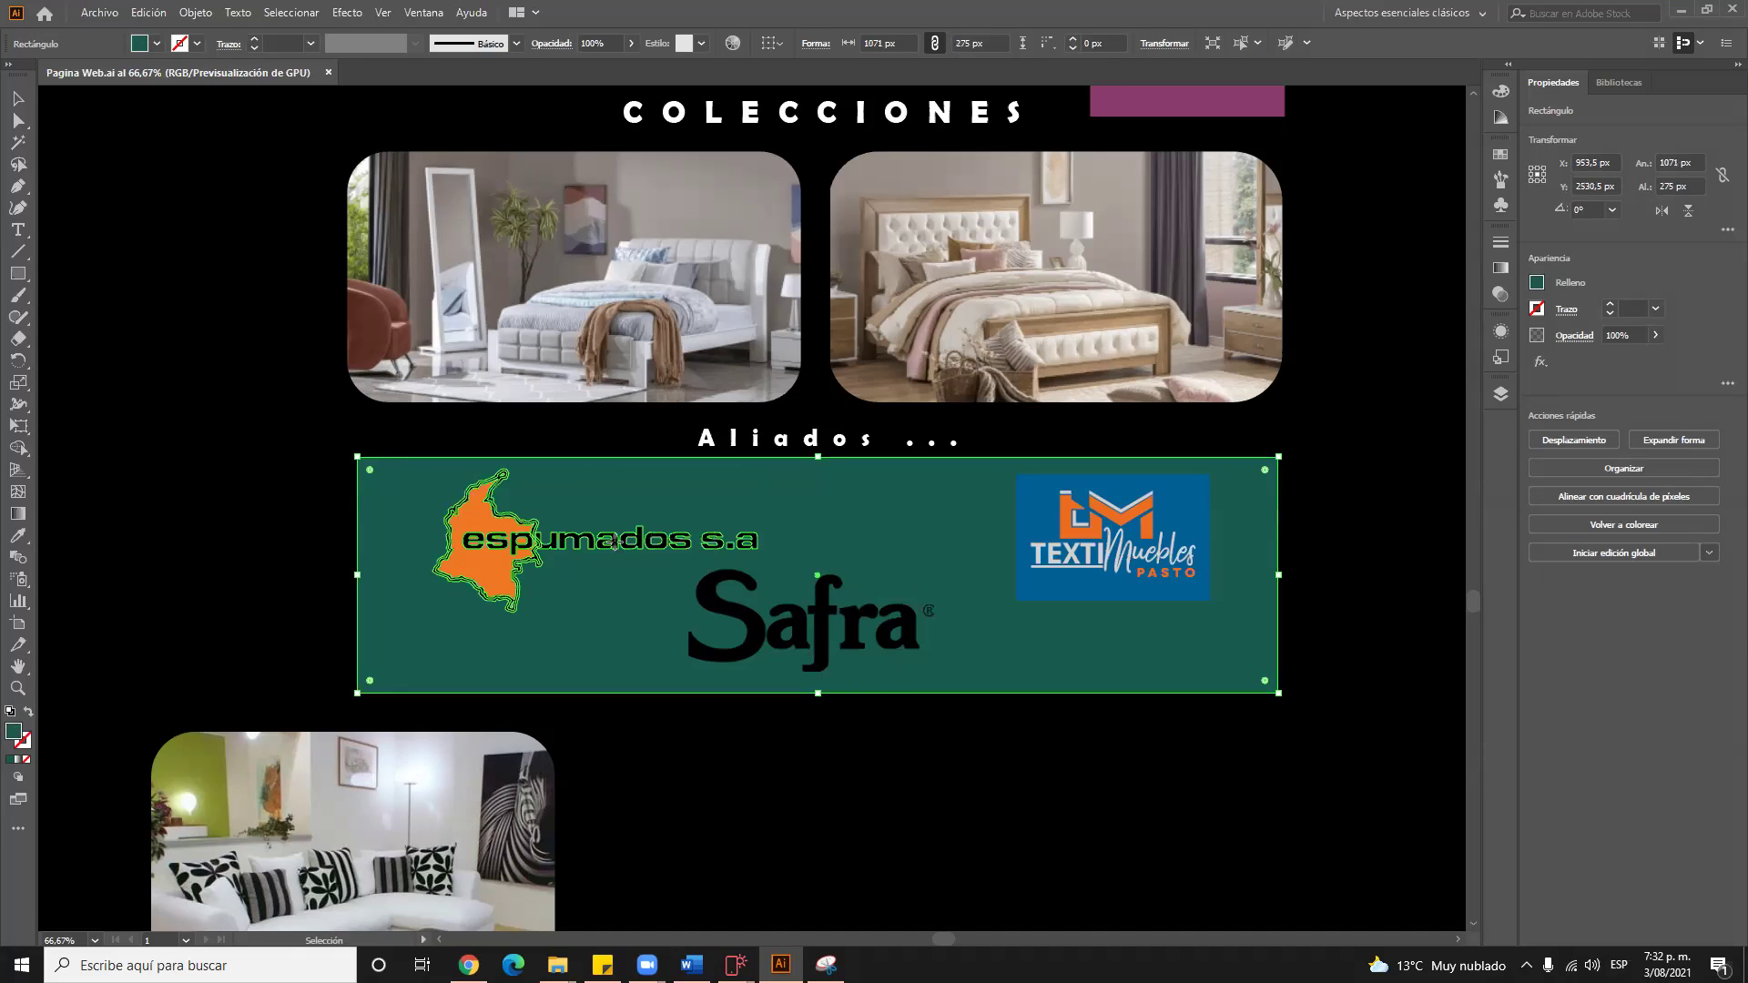
left_click(612, 550)
double_click(610, 545)
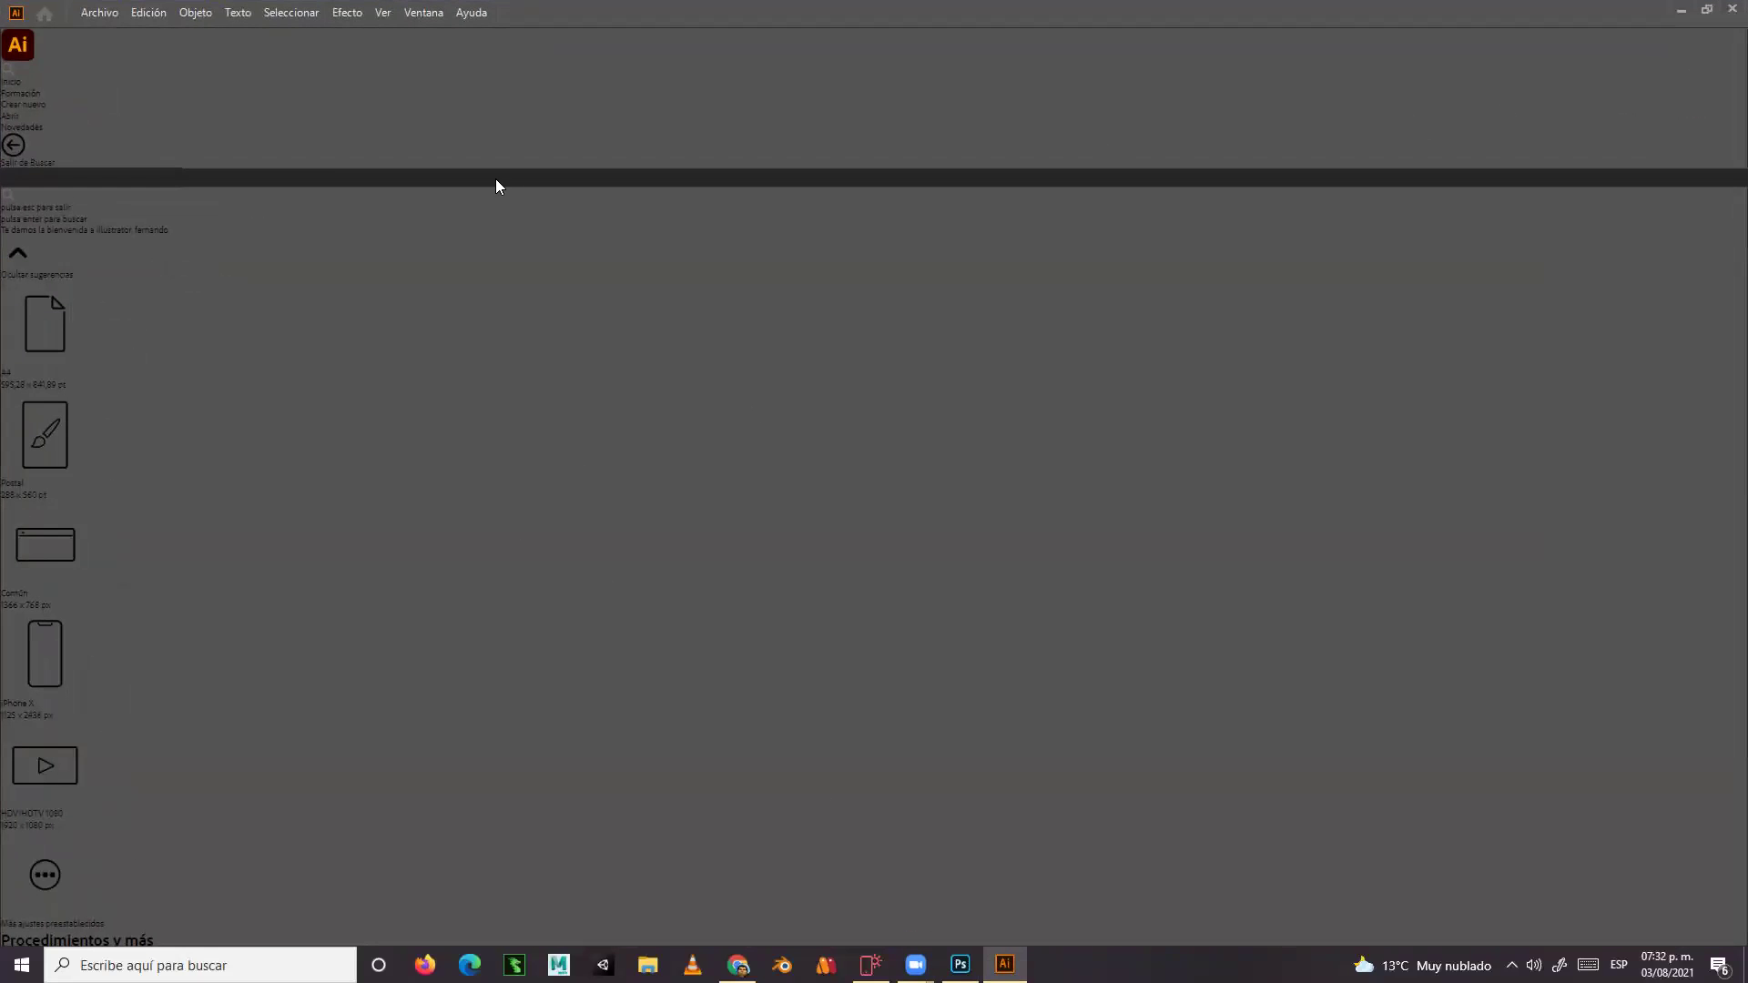
Open the recent file identificar partes del sitio web.ai and examine the hamburger and hot dog sections of its page design
left_click(91, 12)
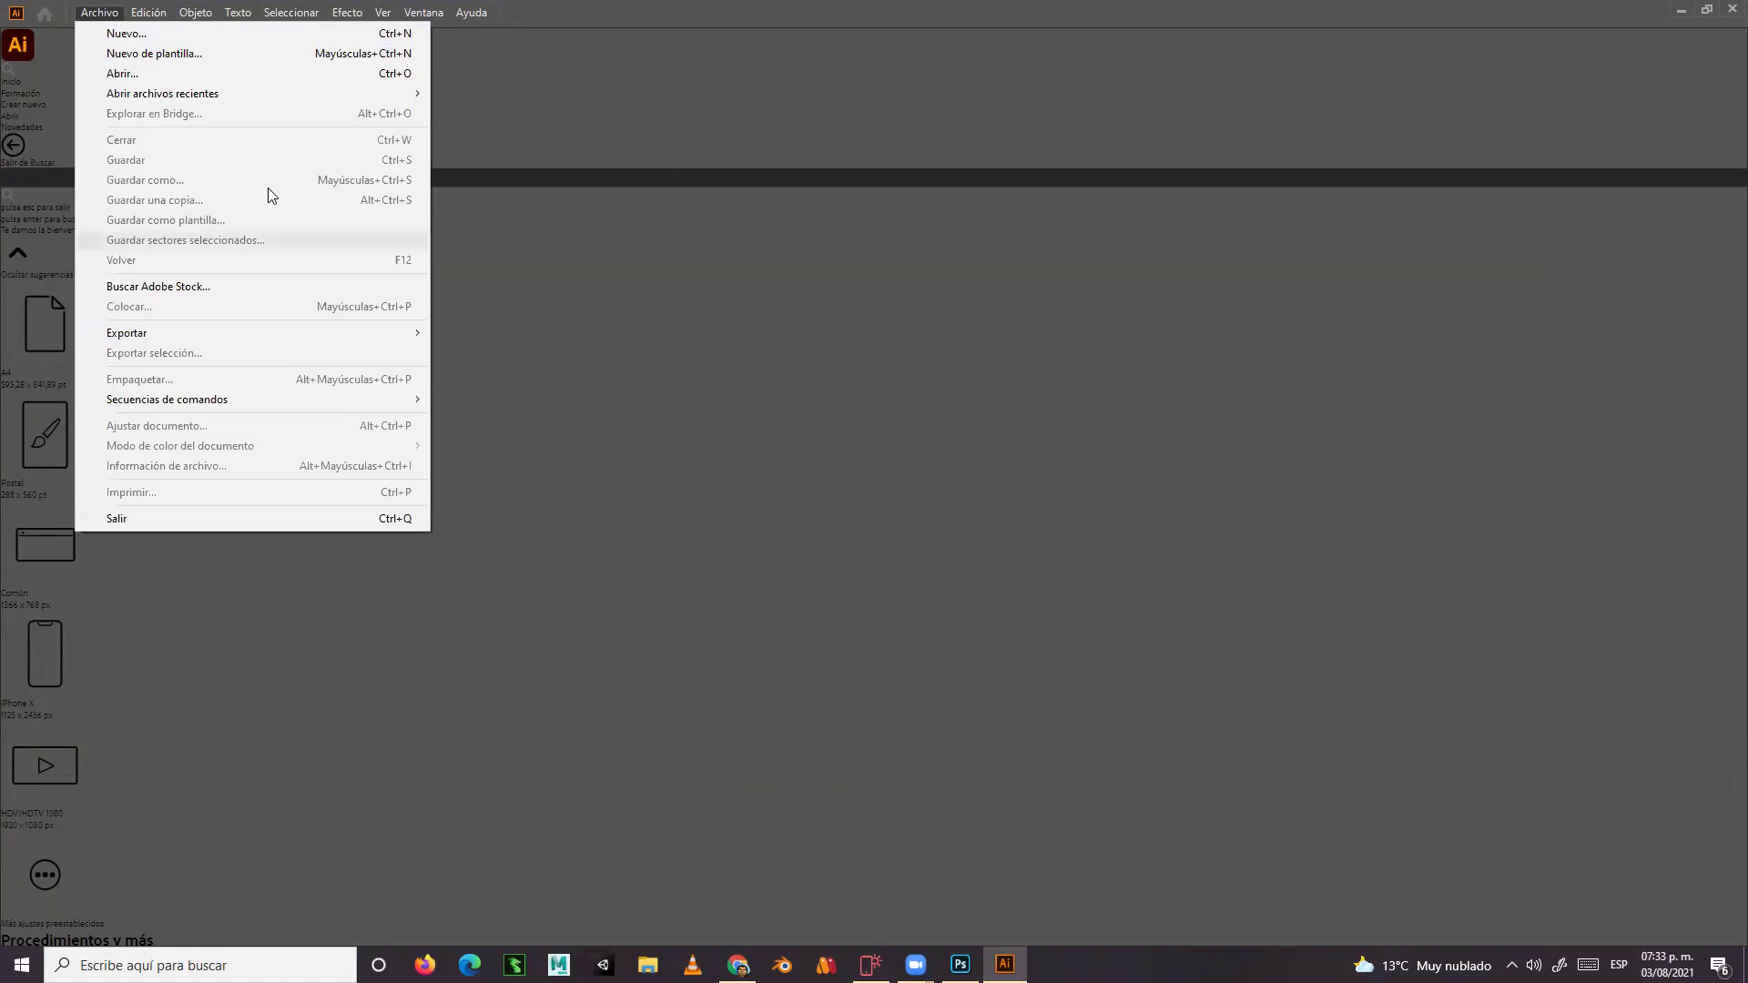
mouse_move(216, 91)
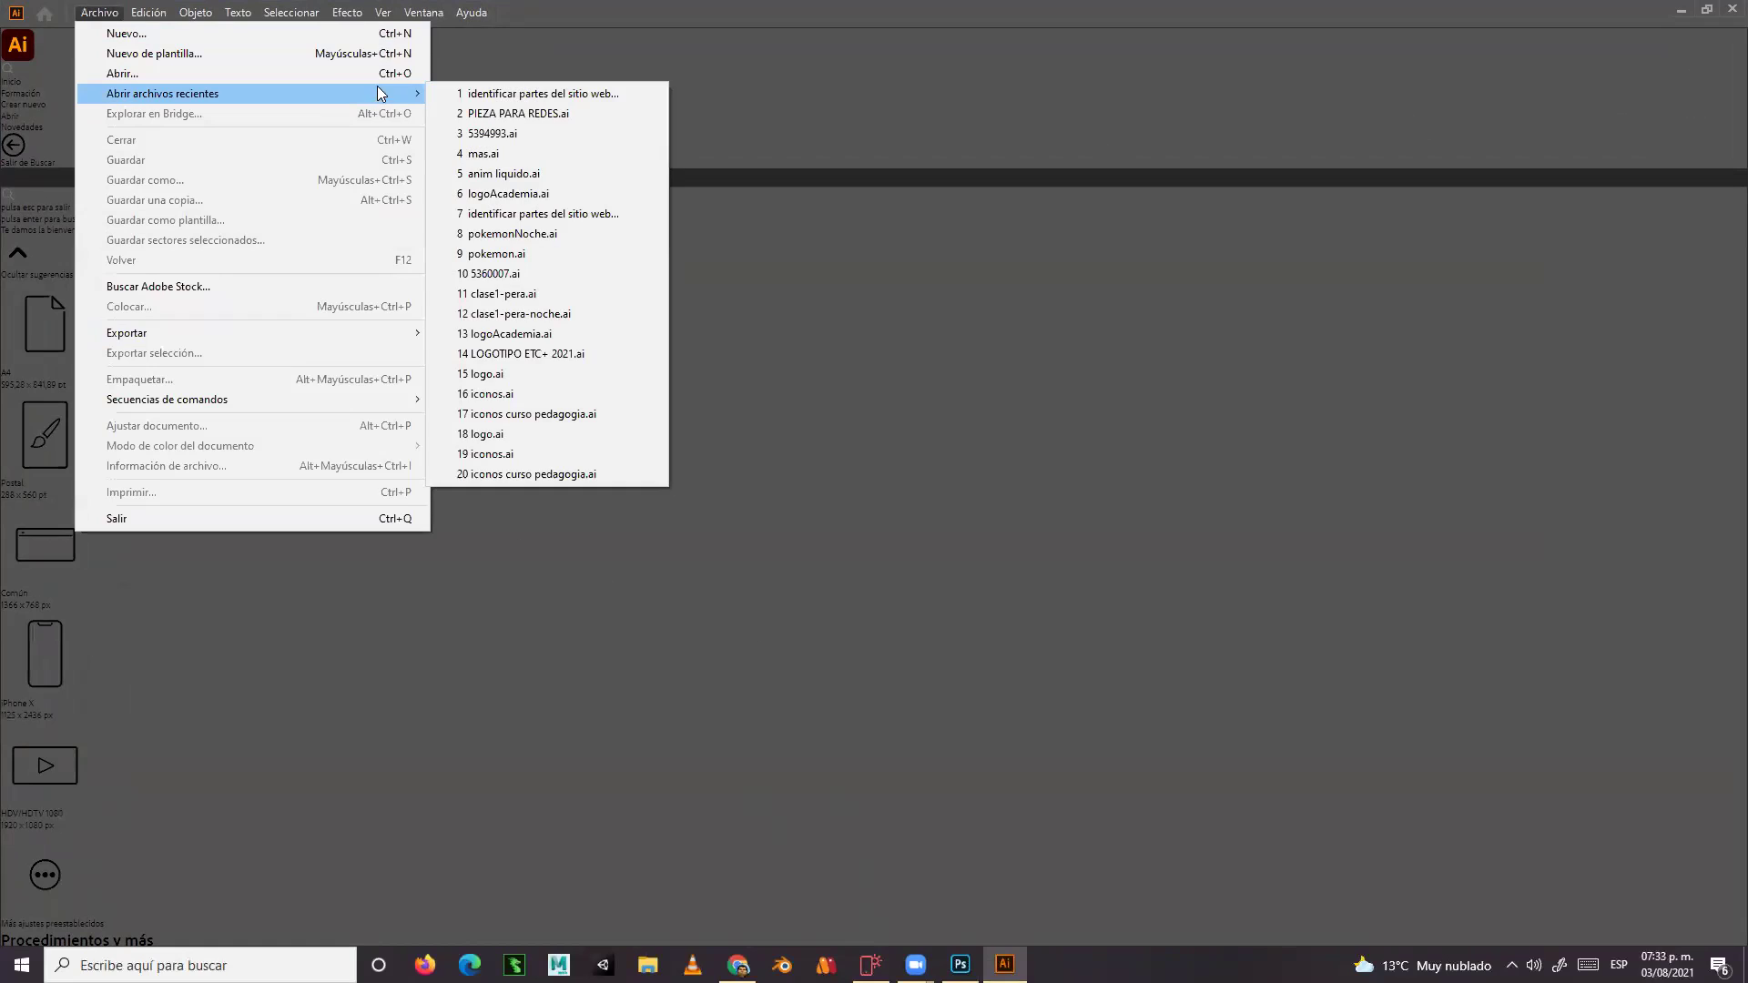
left_click(527, 98)
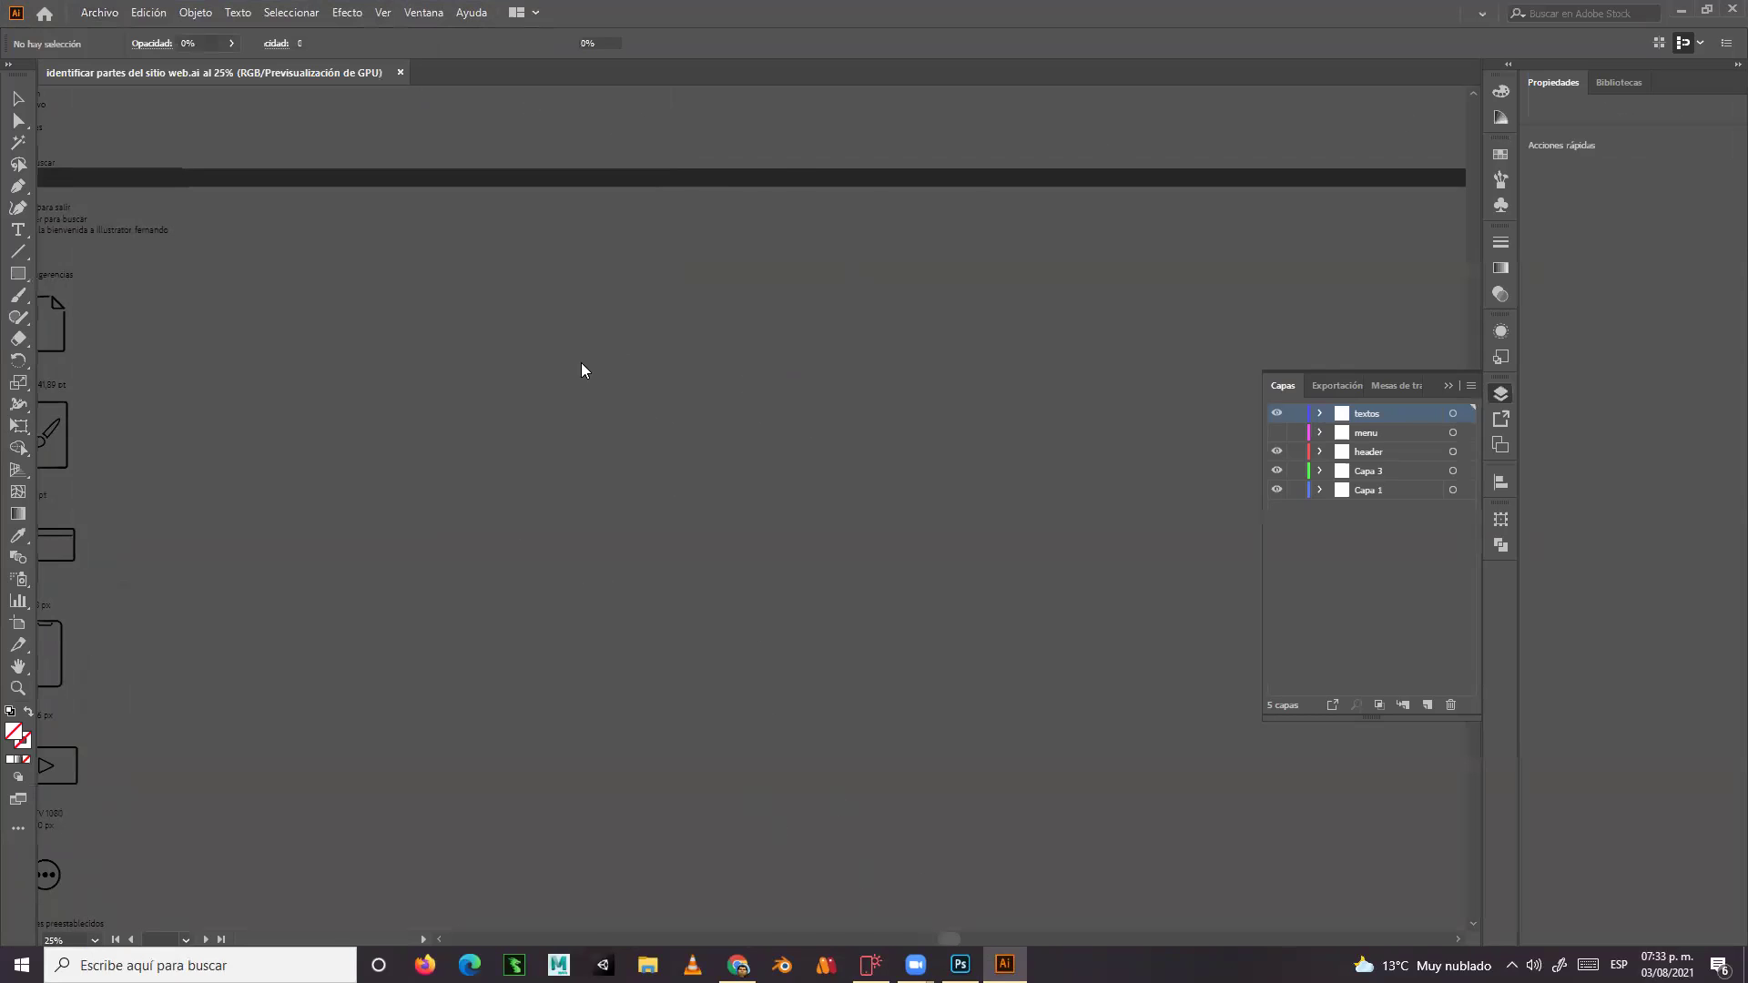
scroll(1045, 499, "down", 3)
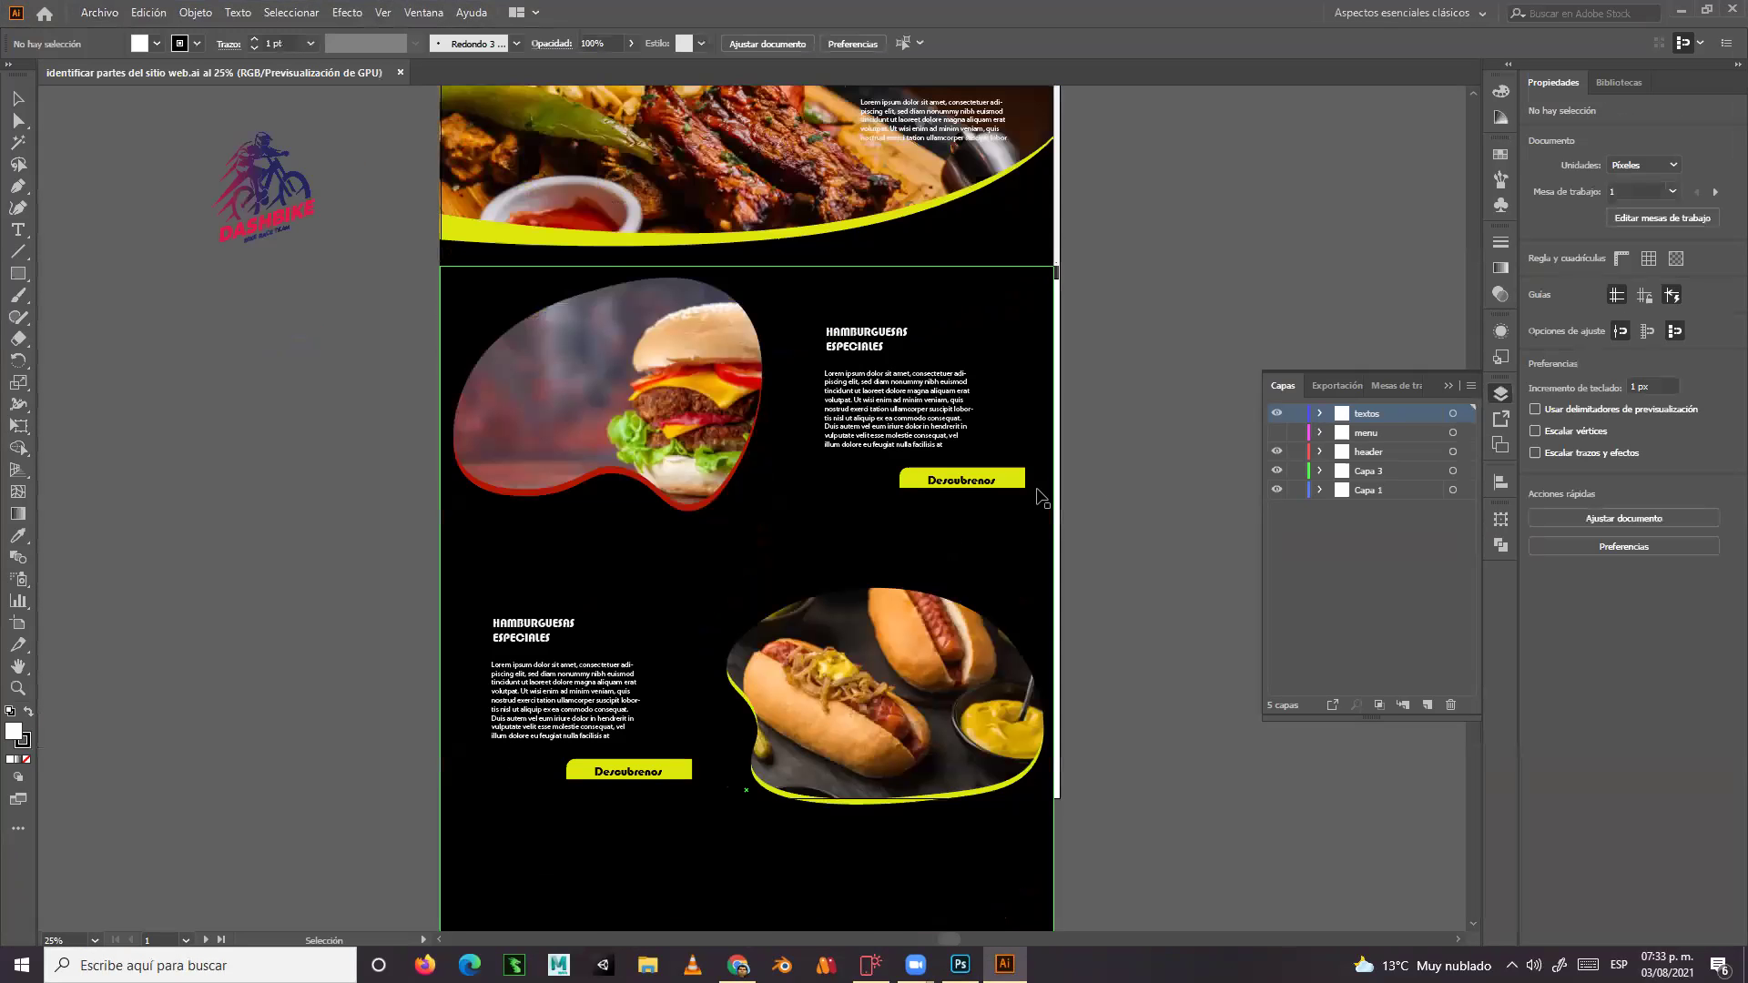
scroll(1045, 498, "down", 6)
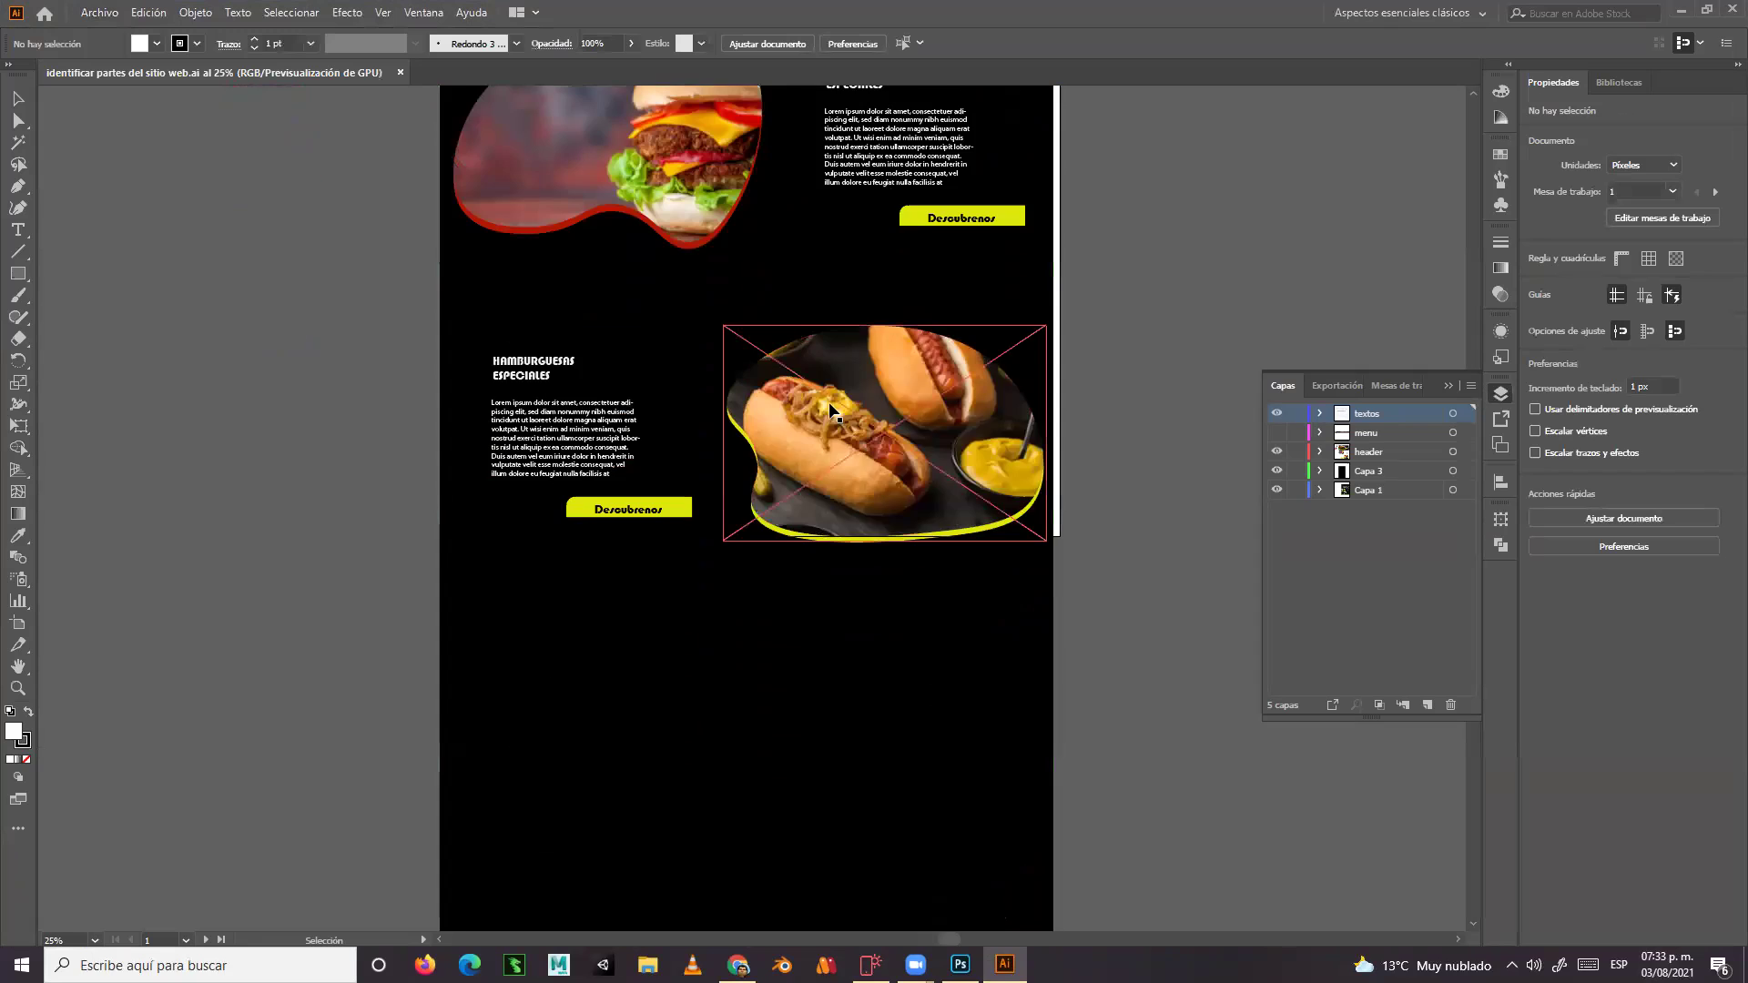
scroll(831, 412, "up", 3)
scroll(771, 526, "down", 2)
scroll(771, 526, "down", 5)
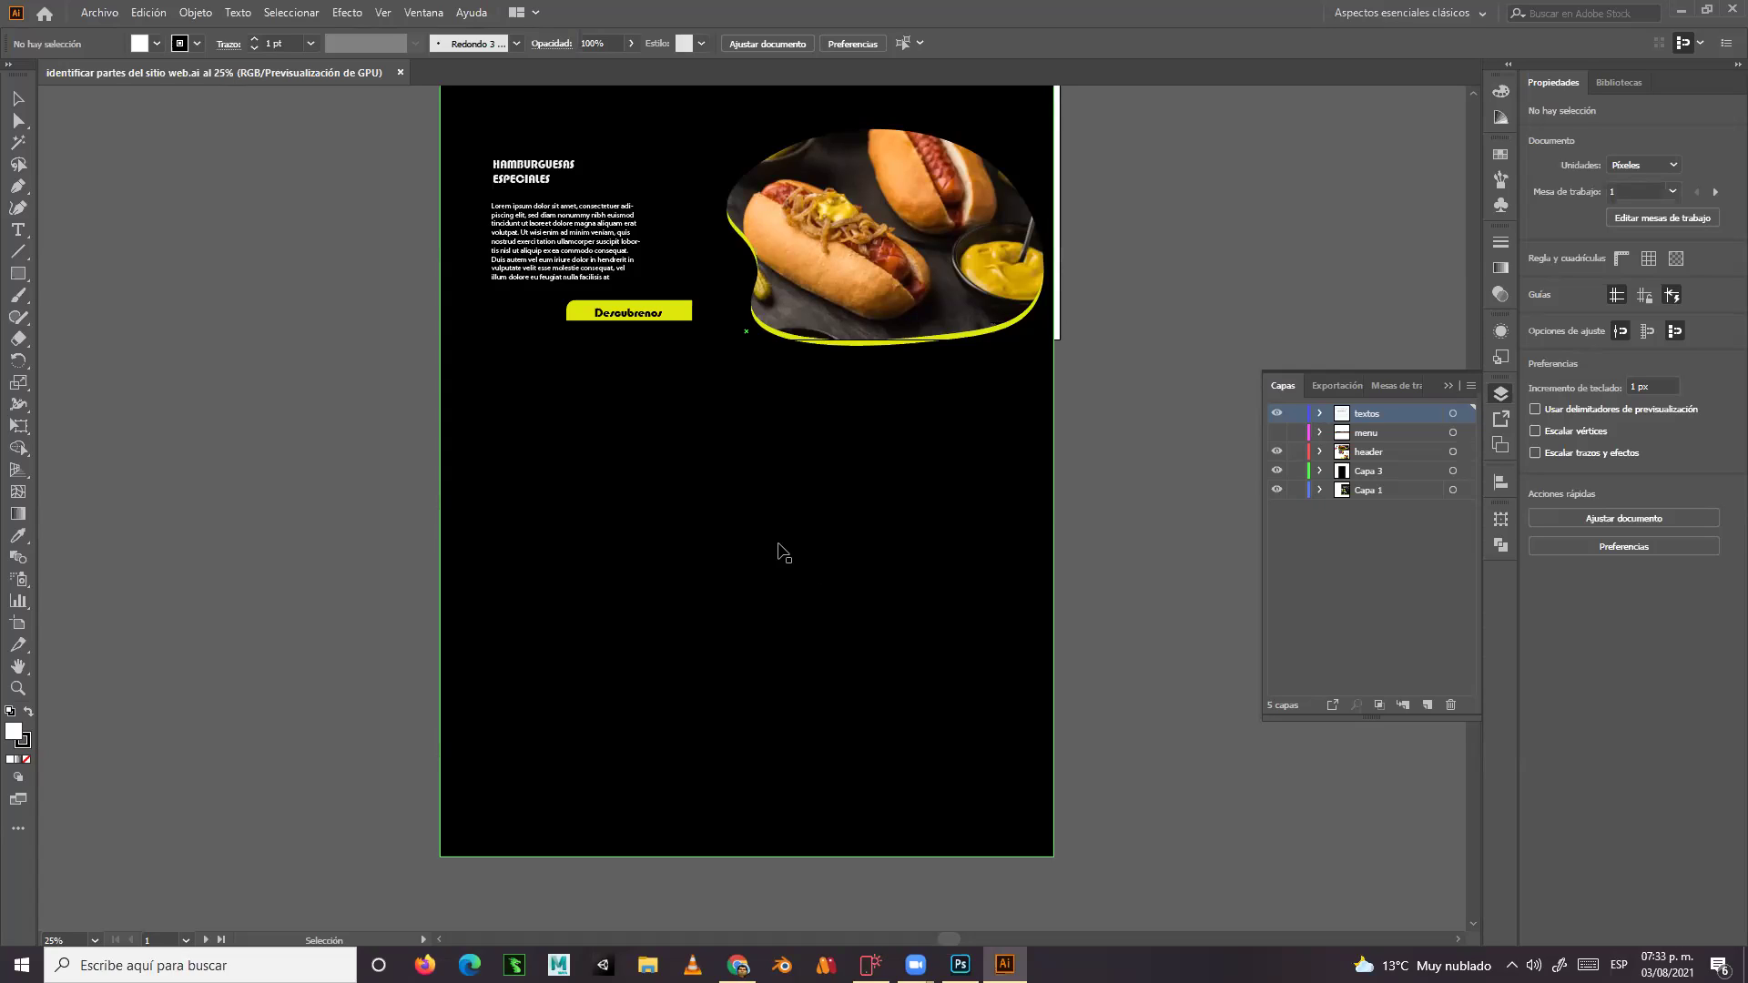
Open the recent Illustrator file logoAcademia.ai
left_click(99, 13)
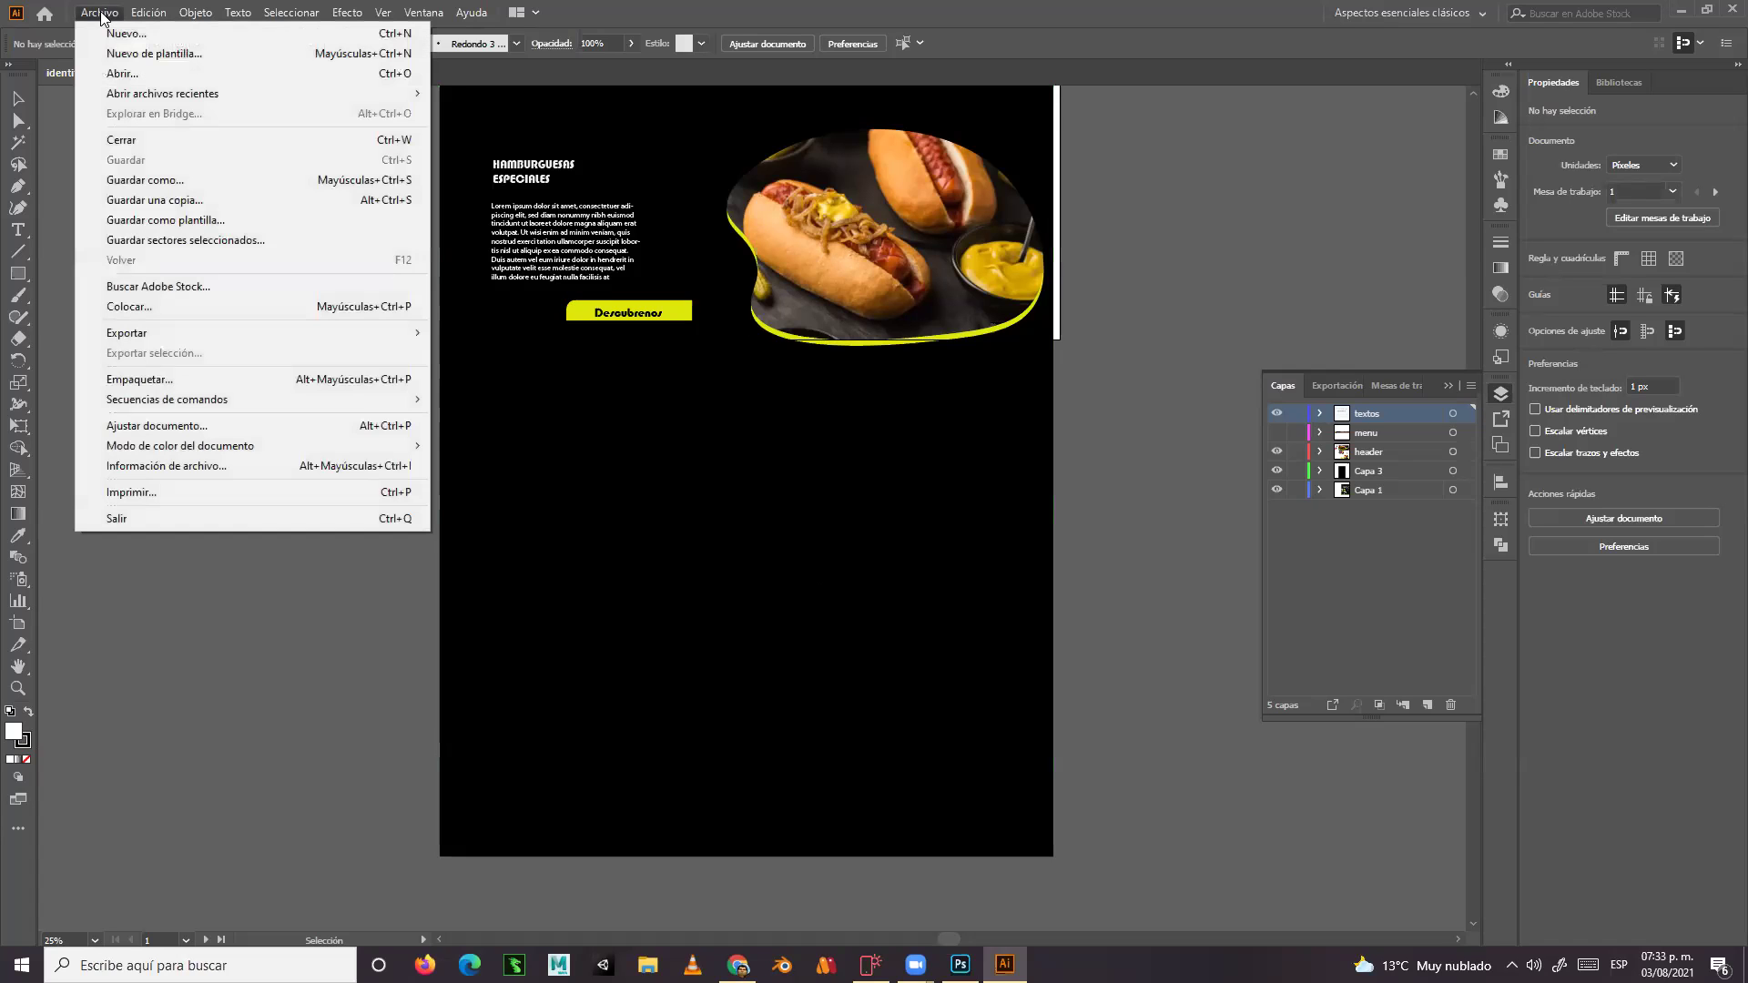
mouse_move(192, 95)
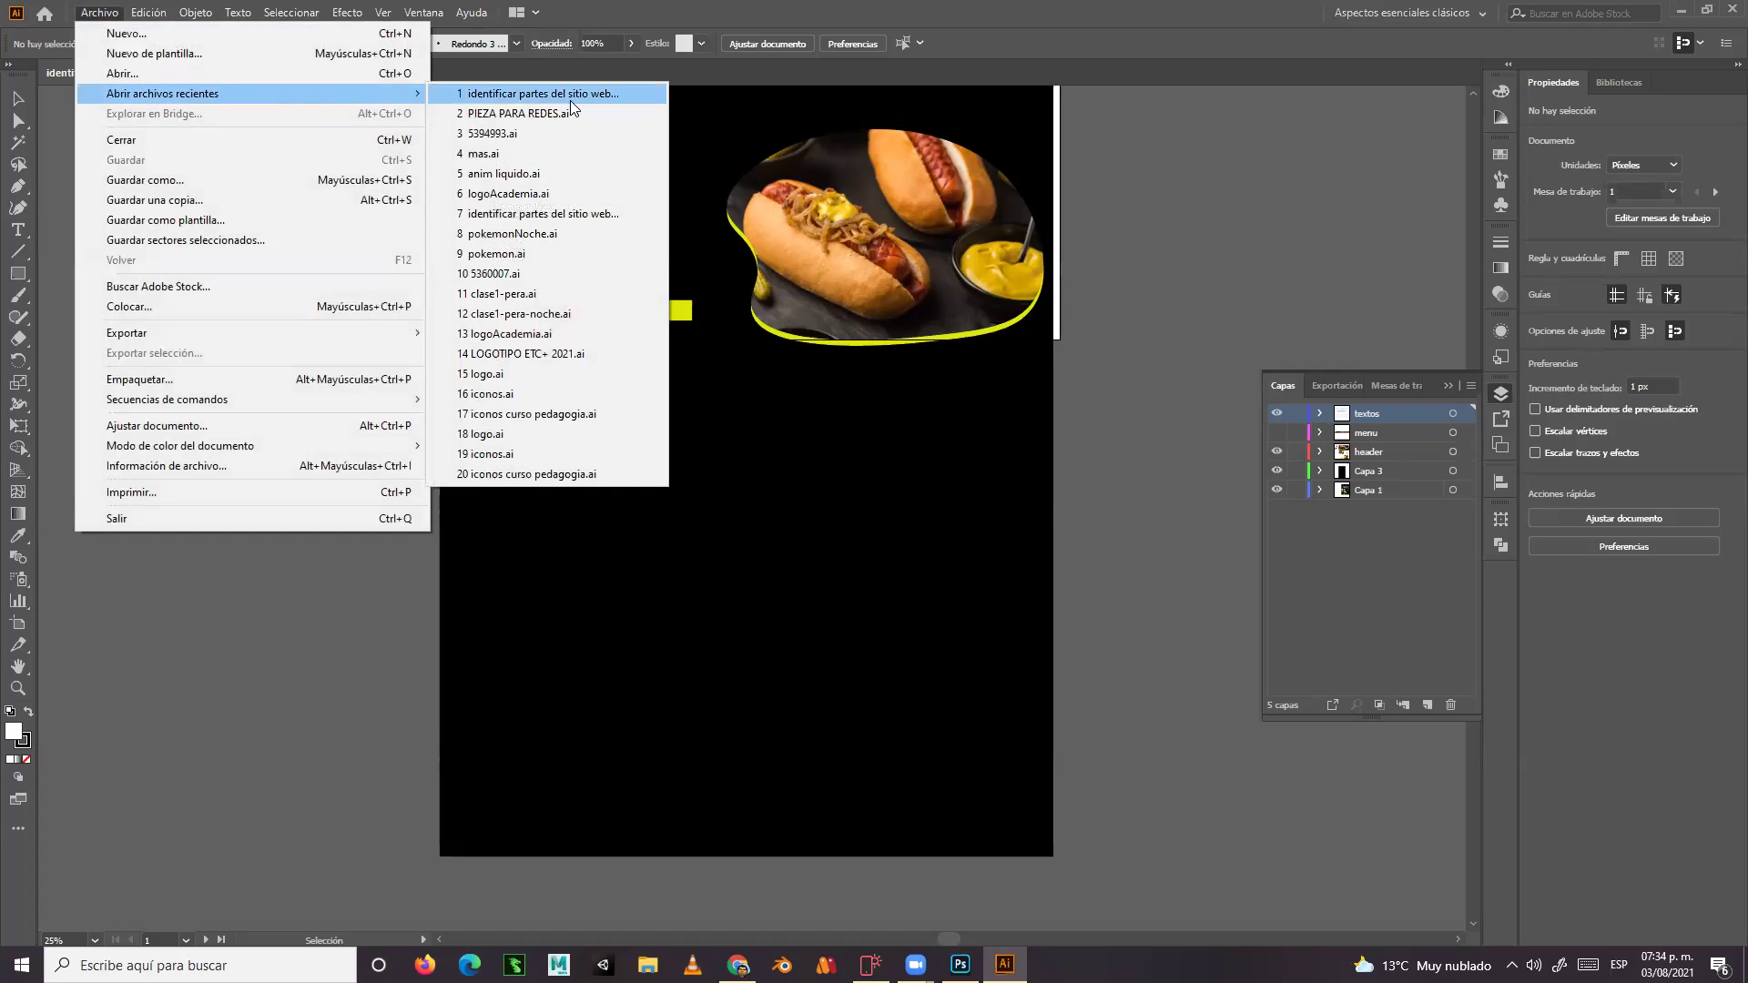
left_click(487, 195)
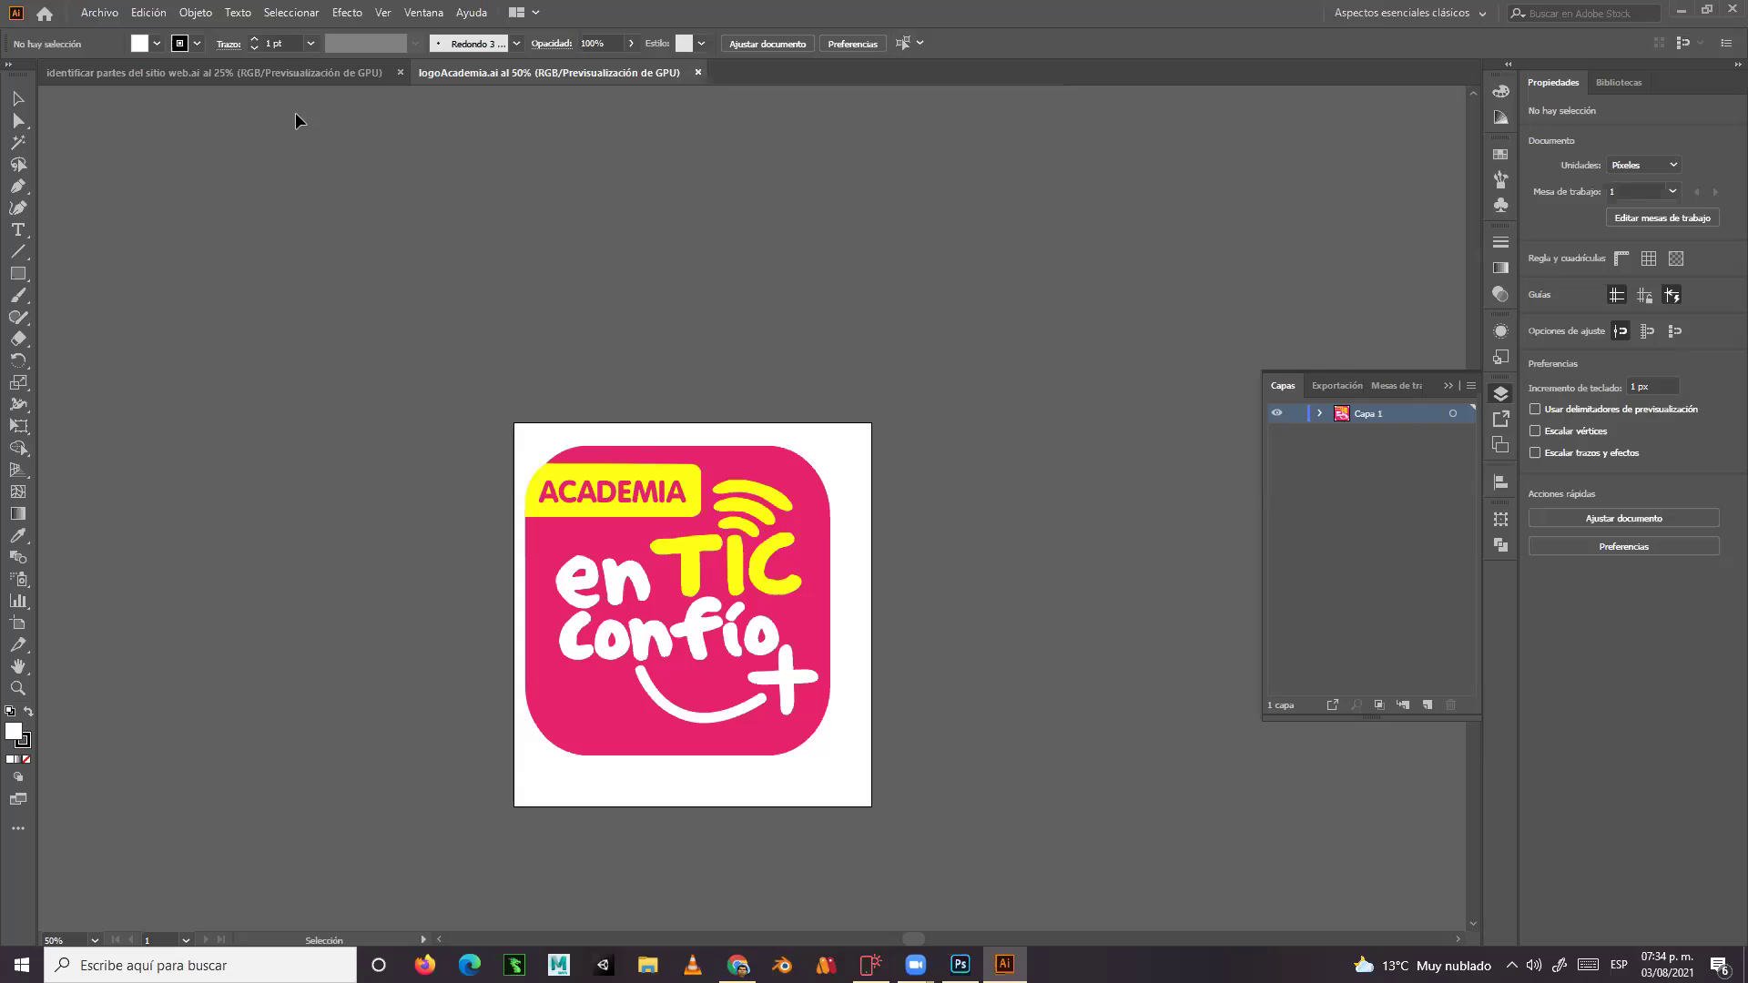
left_click(100, 12)
mouse_move(208, 93)
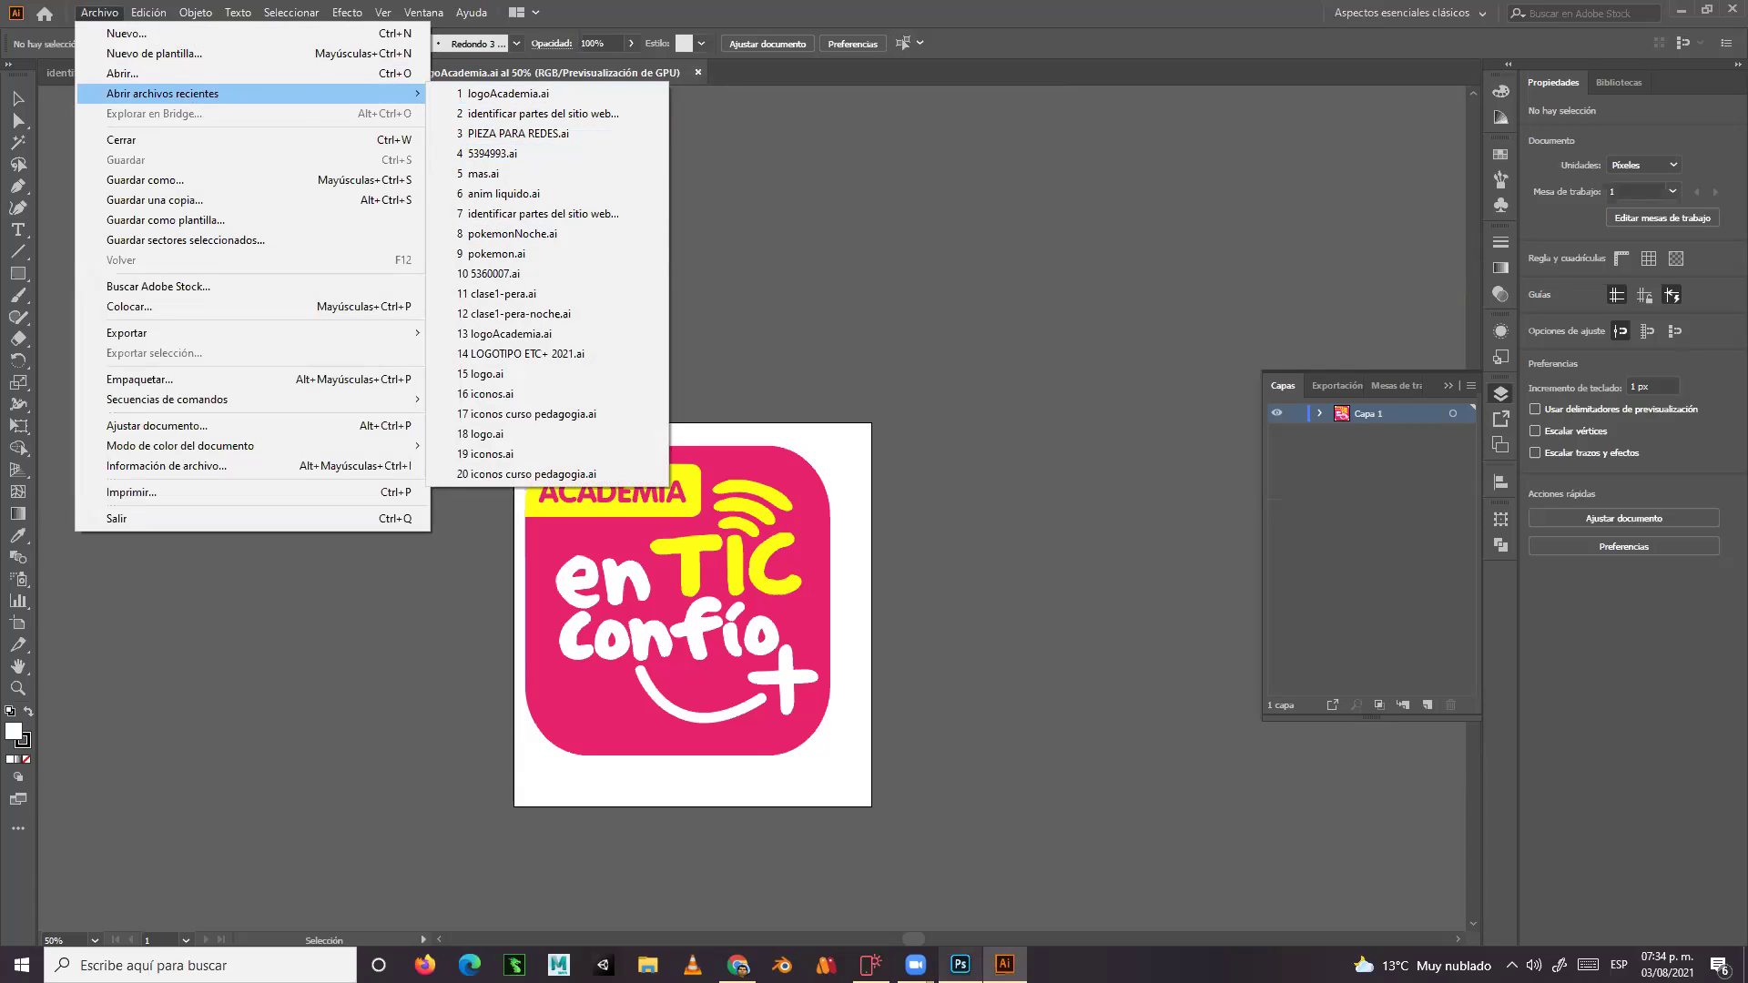
left_click(1154, 854)
Switch to Photoshop and open the recent file logo.psd
key("alt+Tab")
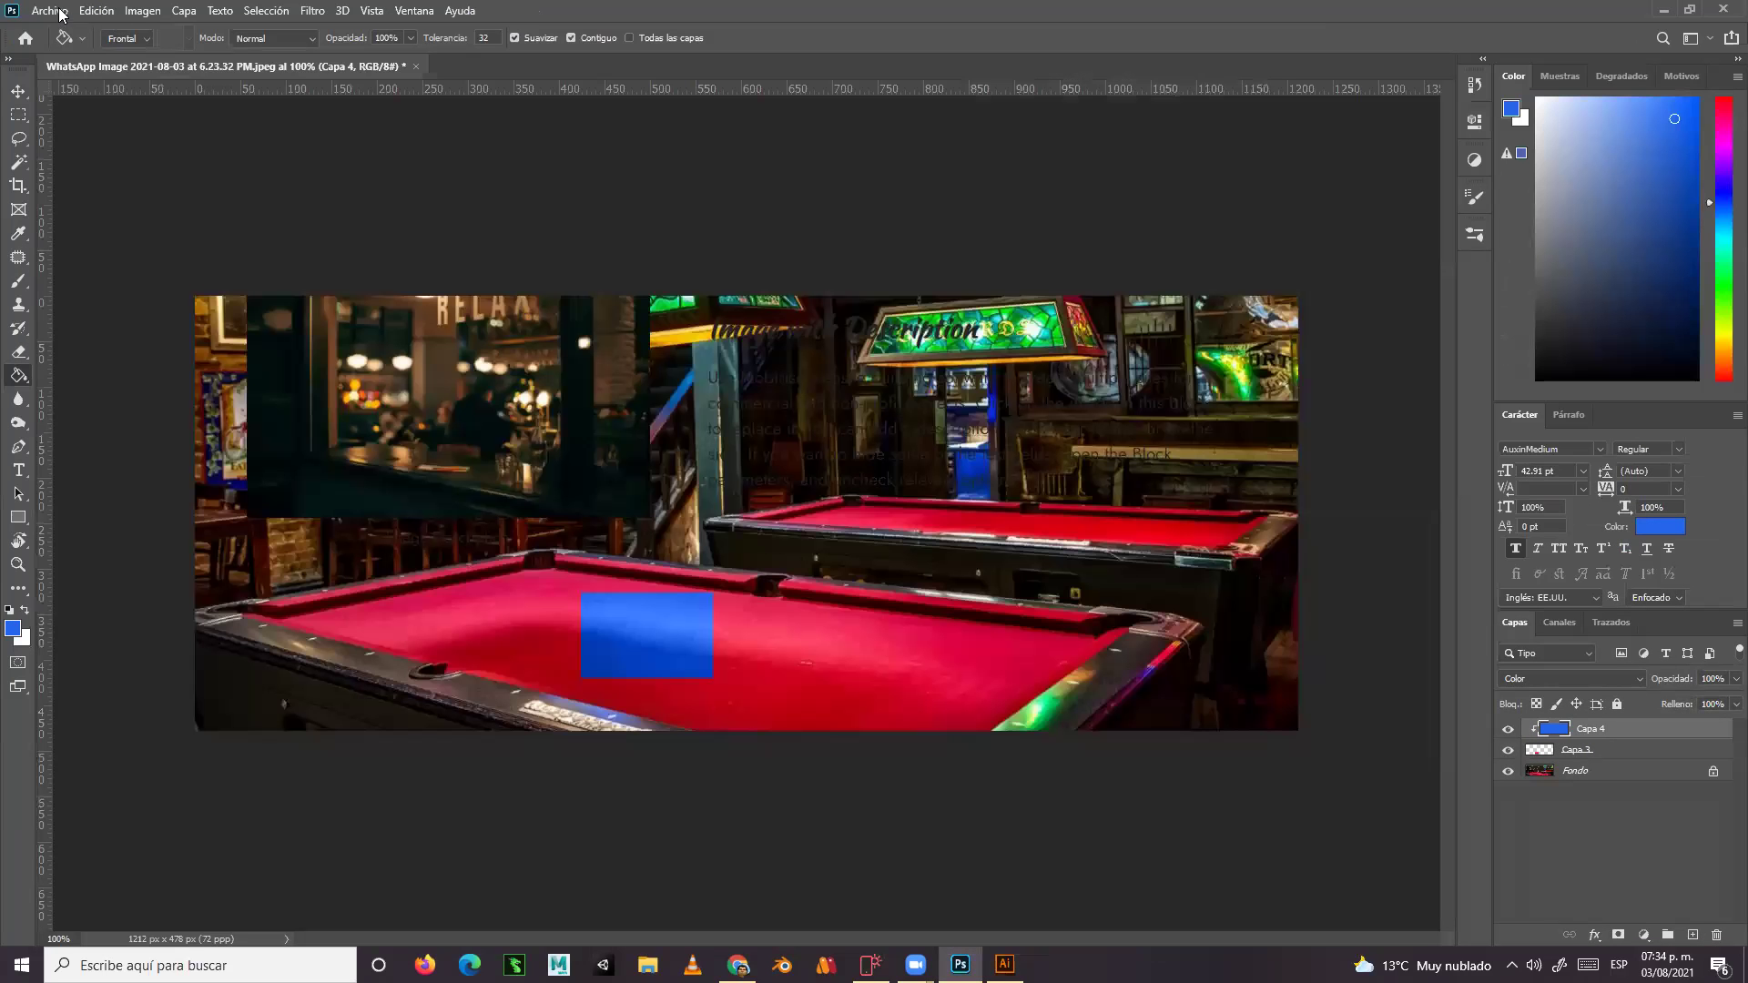
left_click(55, 11)
mouse_move(238, 117)
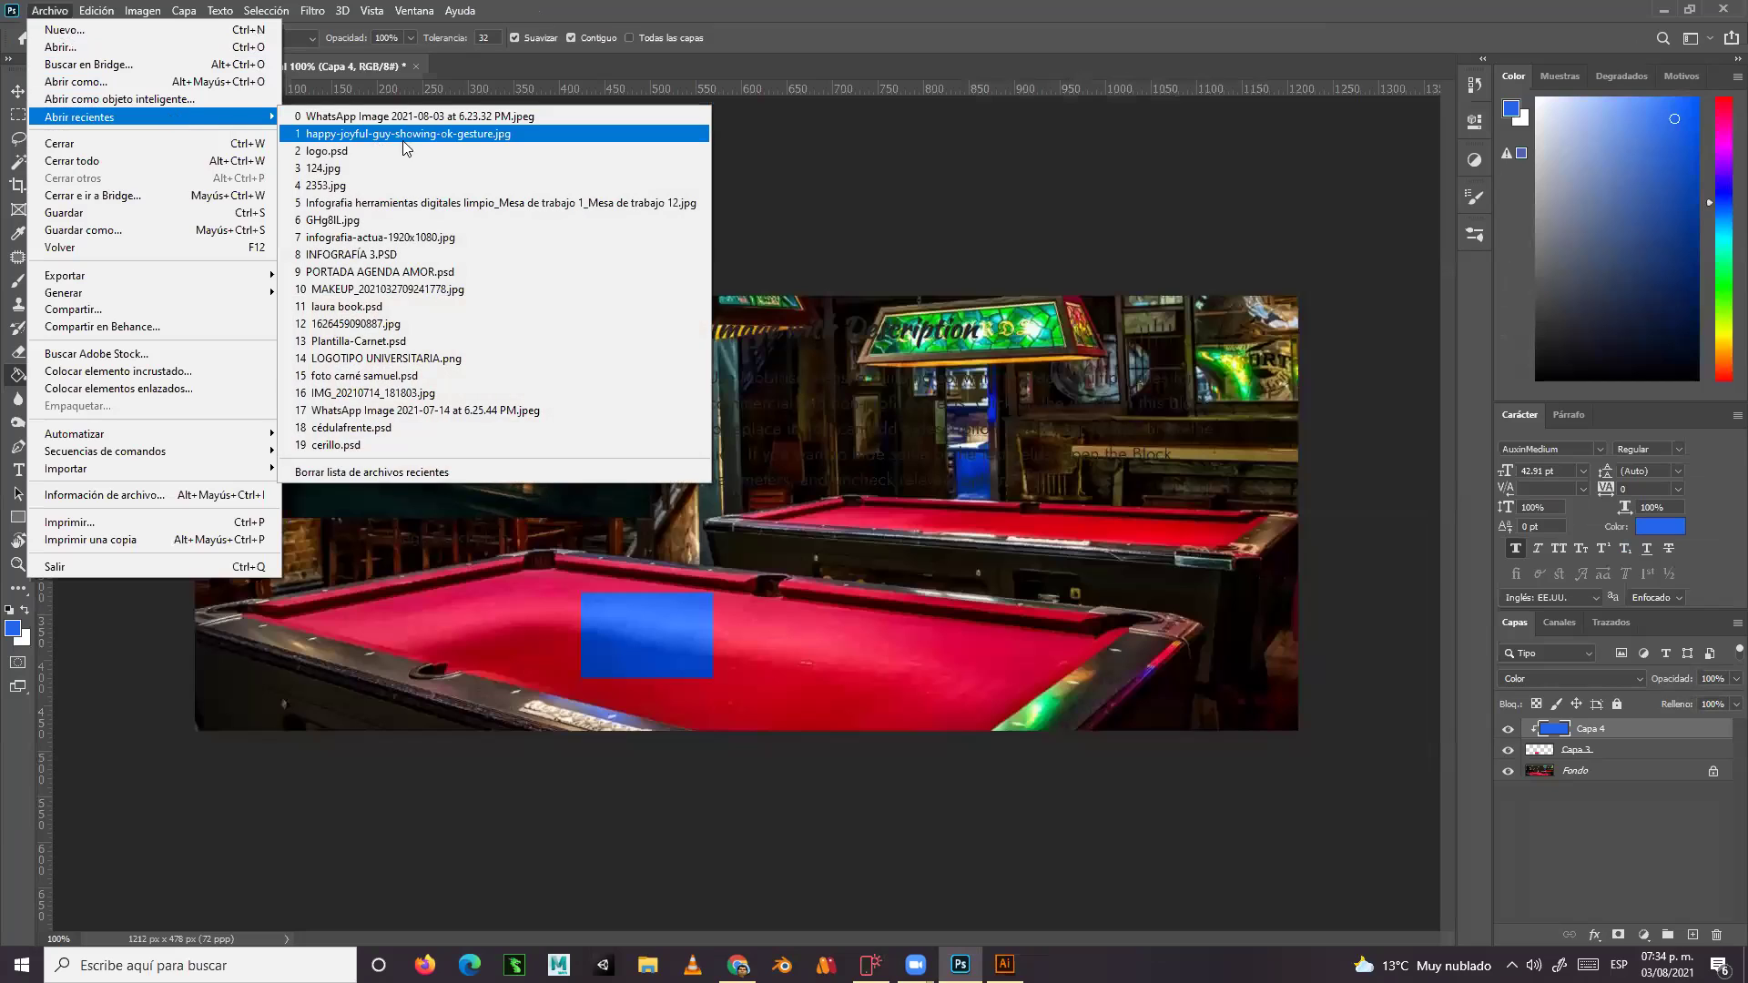
left_click(322, 150)
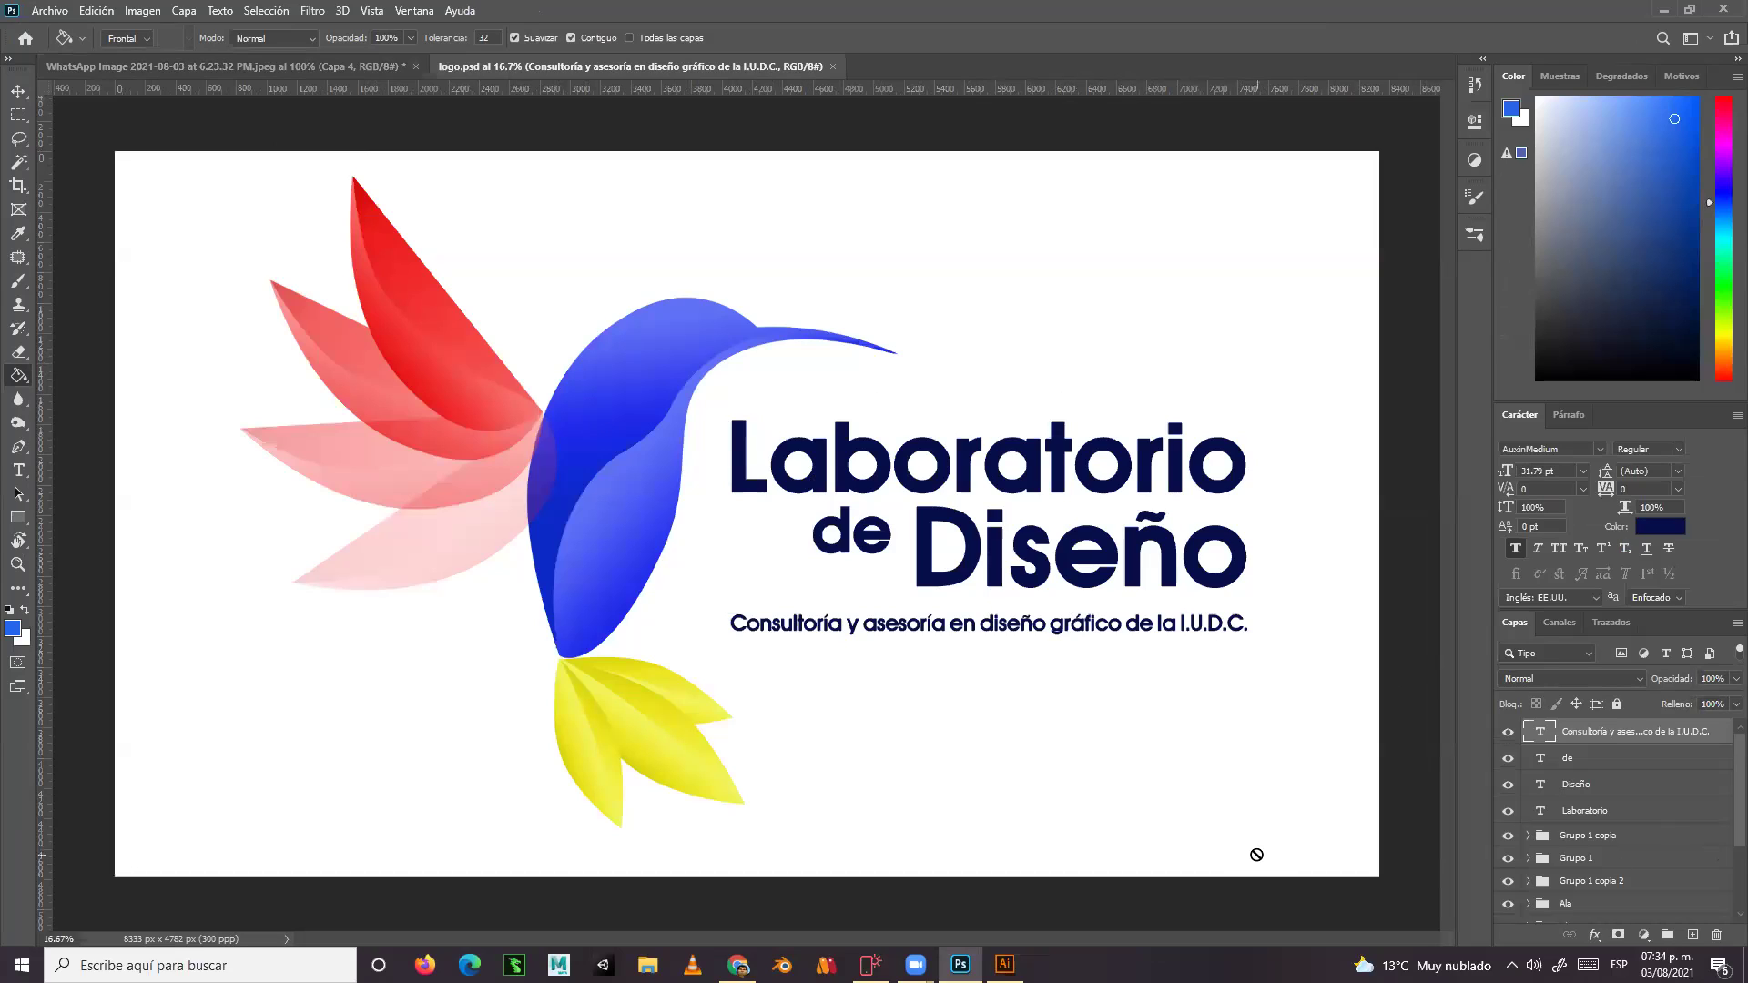
Hide the white Fondo background layer of the logo and activate the Move tool
scroll(1608, 786, "down", 3)
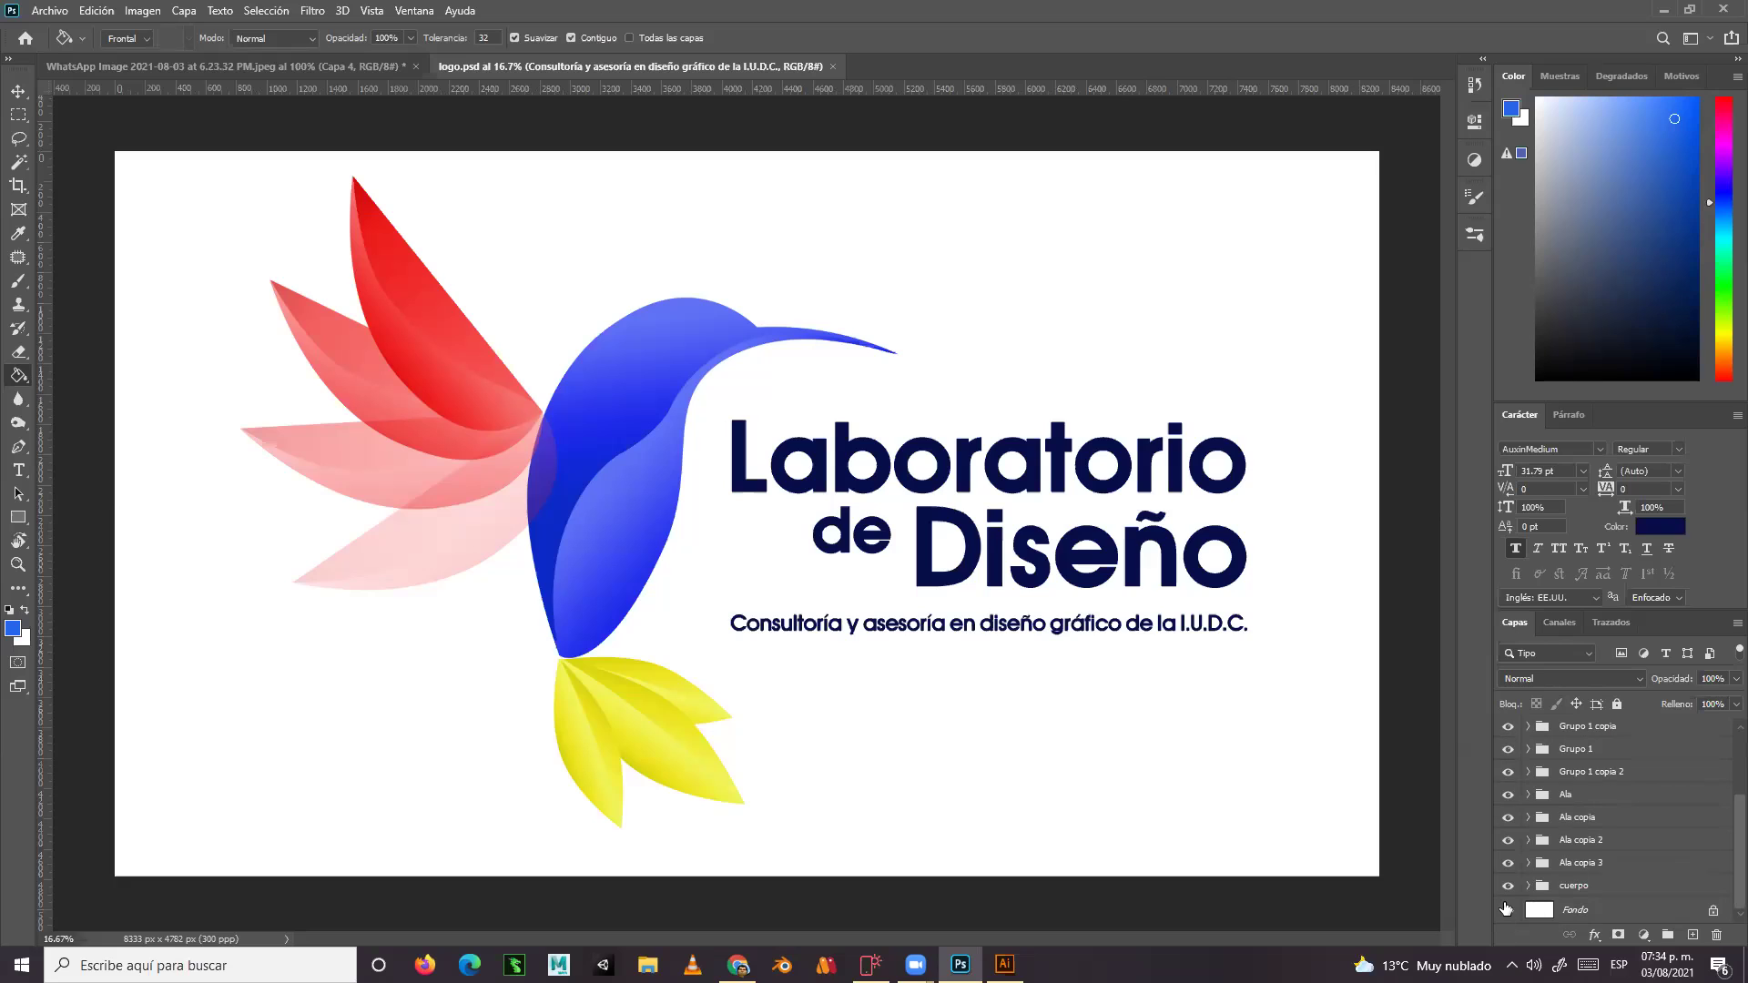
left_click(1507, 909)
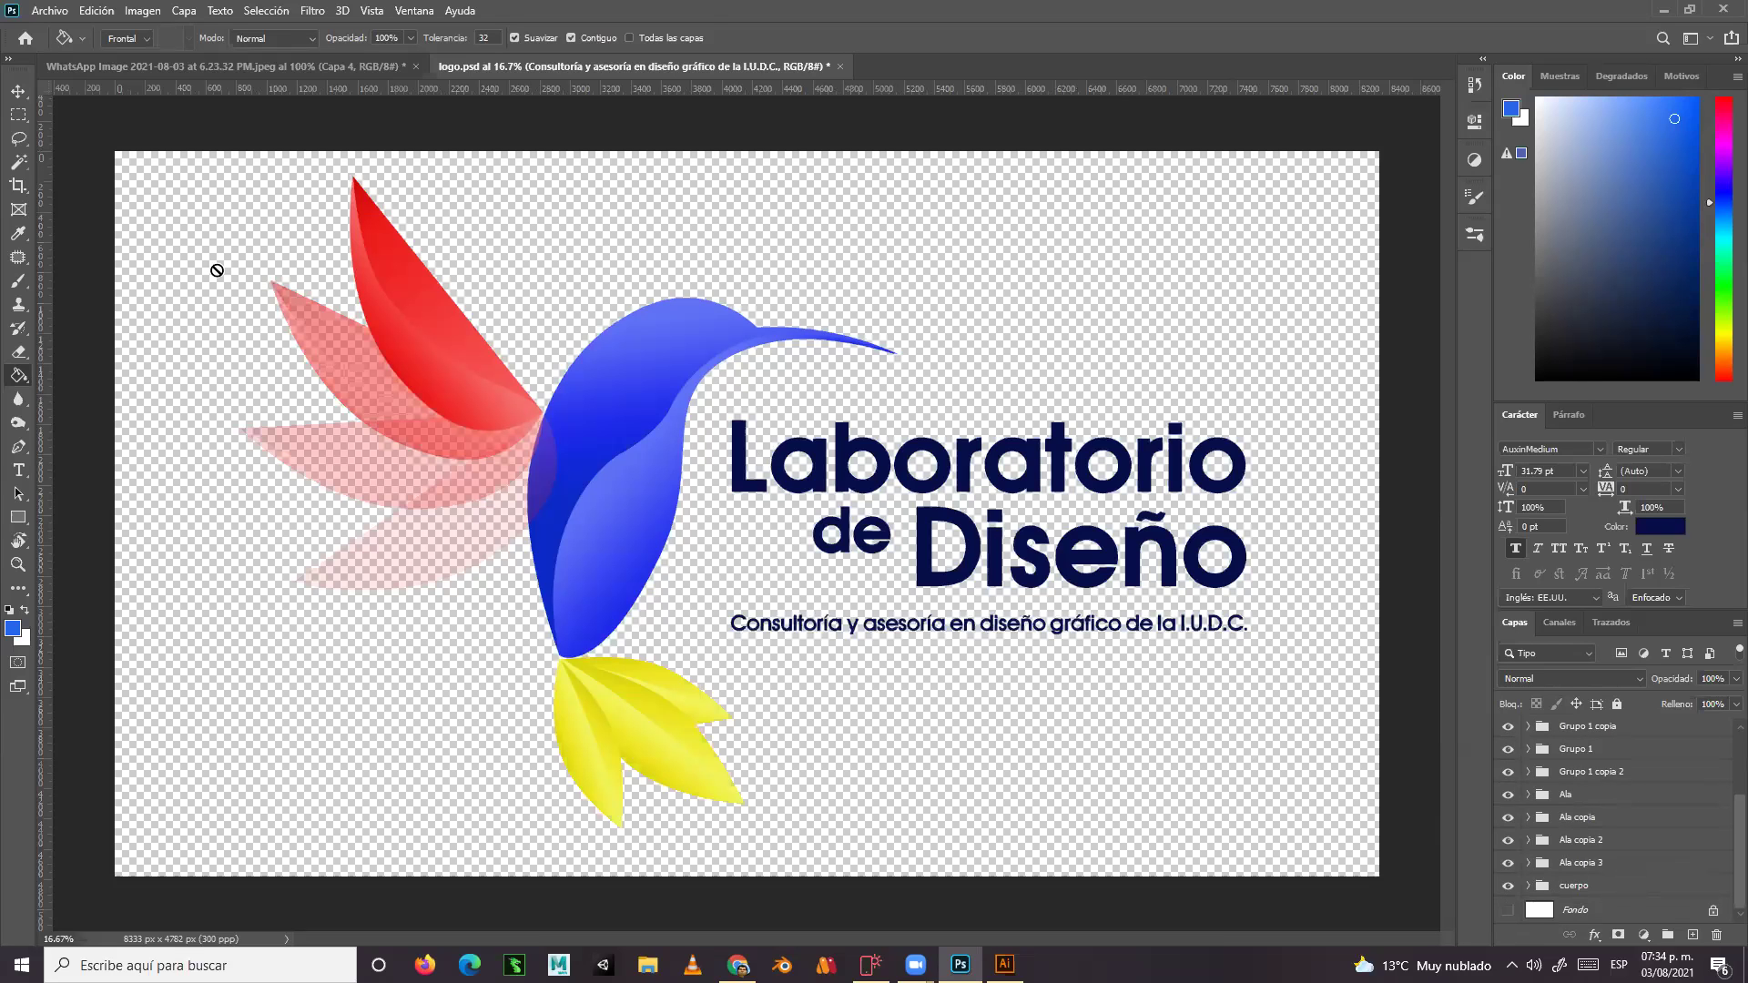
left_click(18, 91)
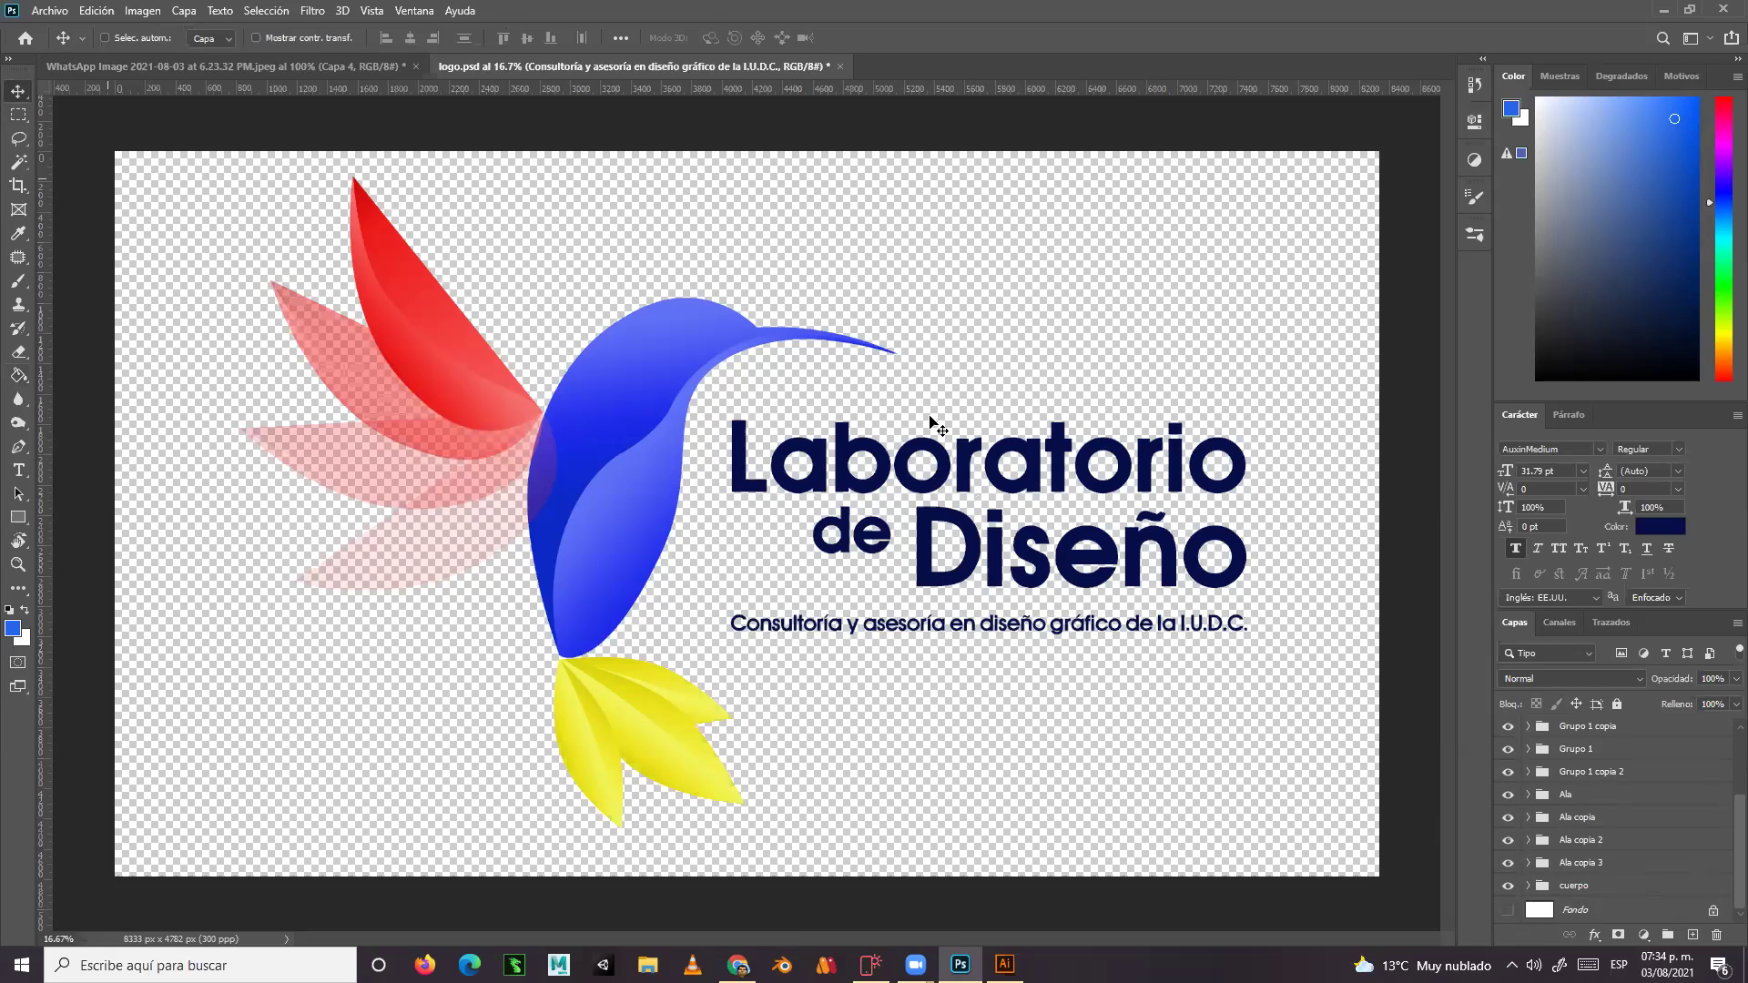
scroll(1630, 783, "up", 3)
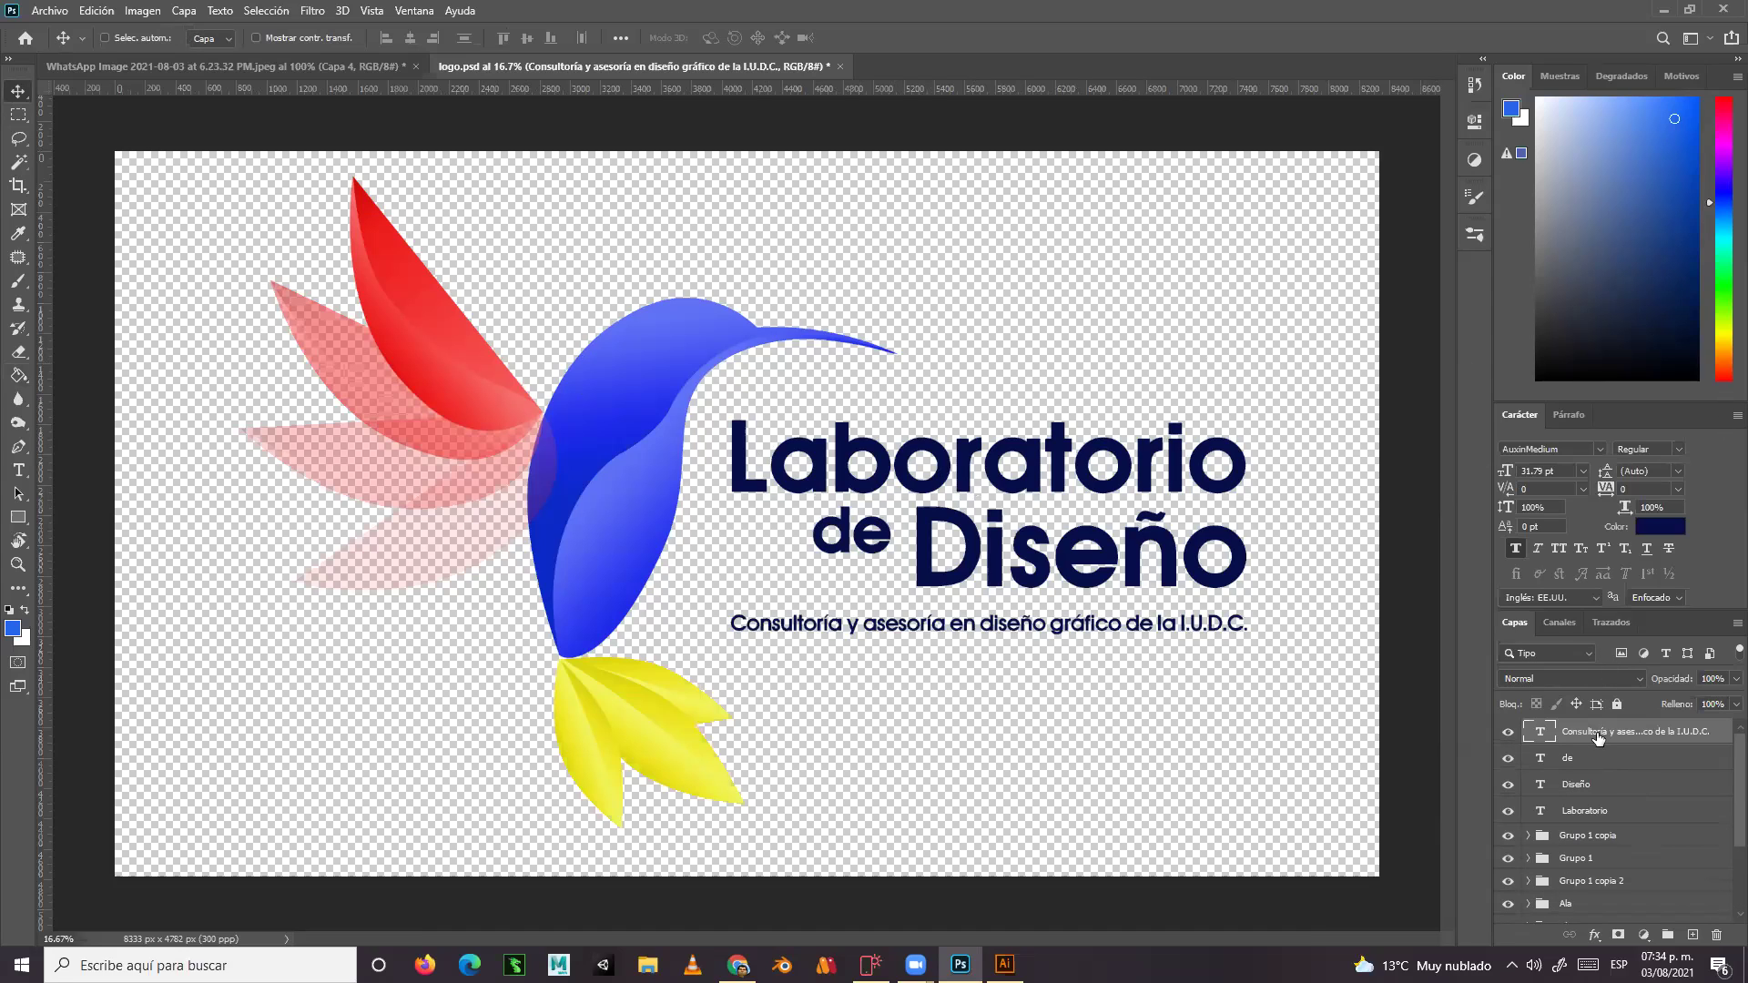
Select the four text layers of the logo and set their text colour to white (ffffff)
left_click(1598, 810, "shift")
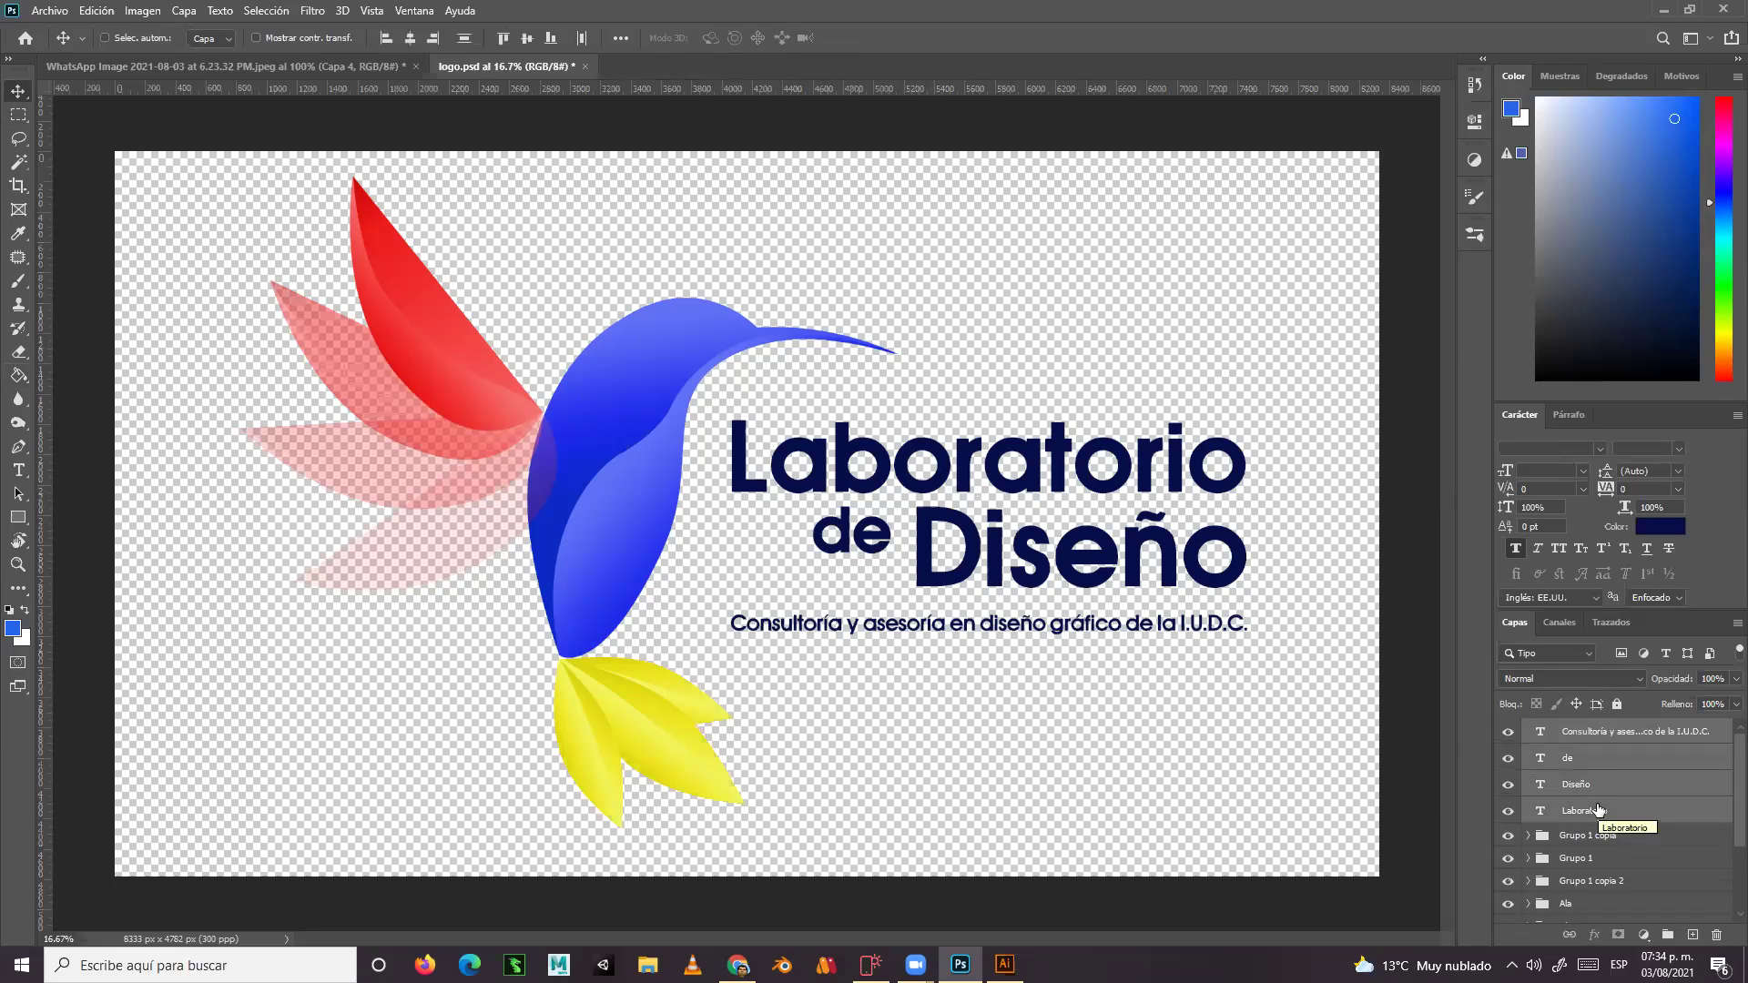
left_click(1660, 526)
left_click_drag(1038, 422, 897, 291)
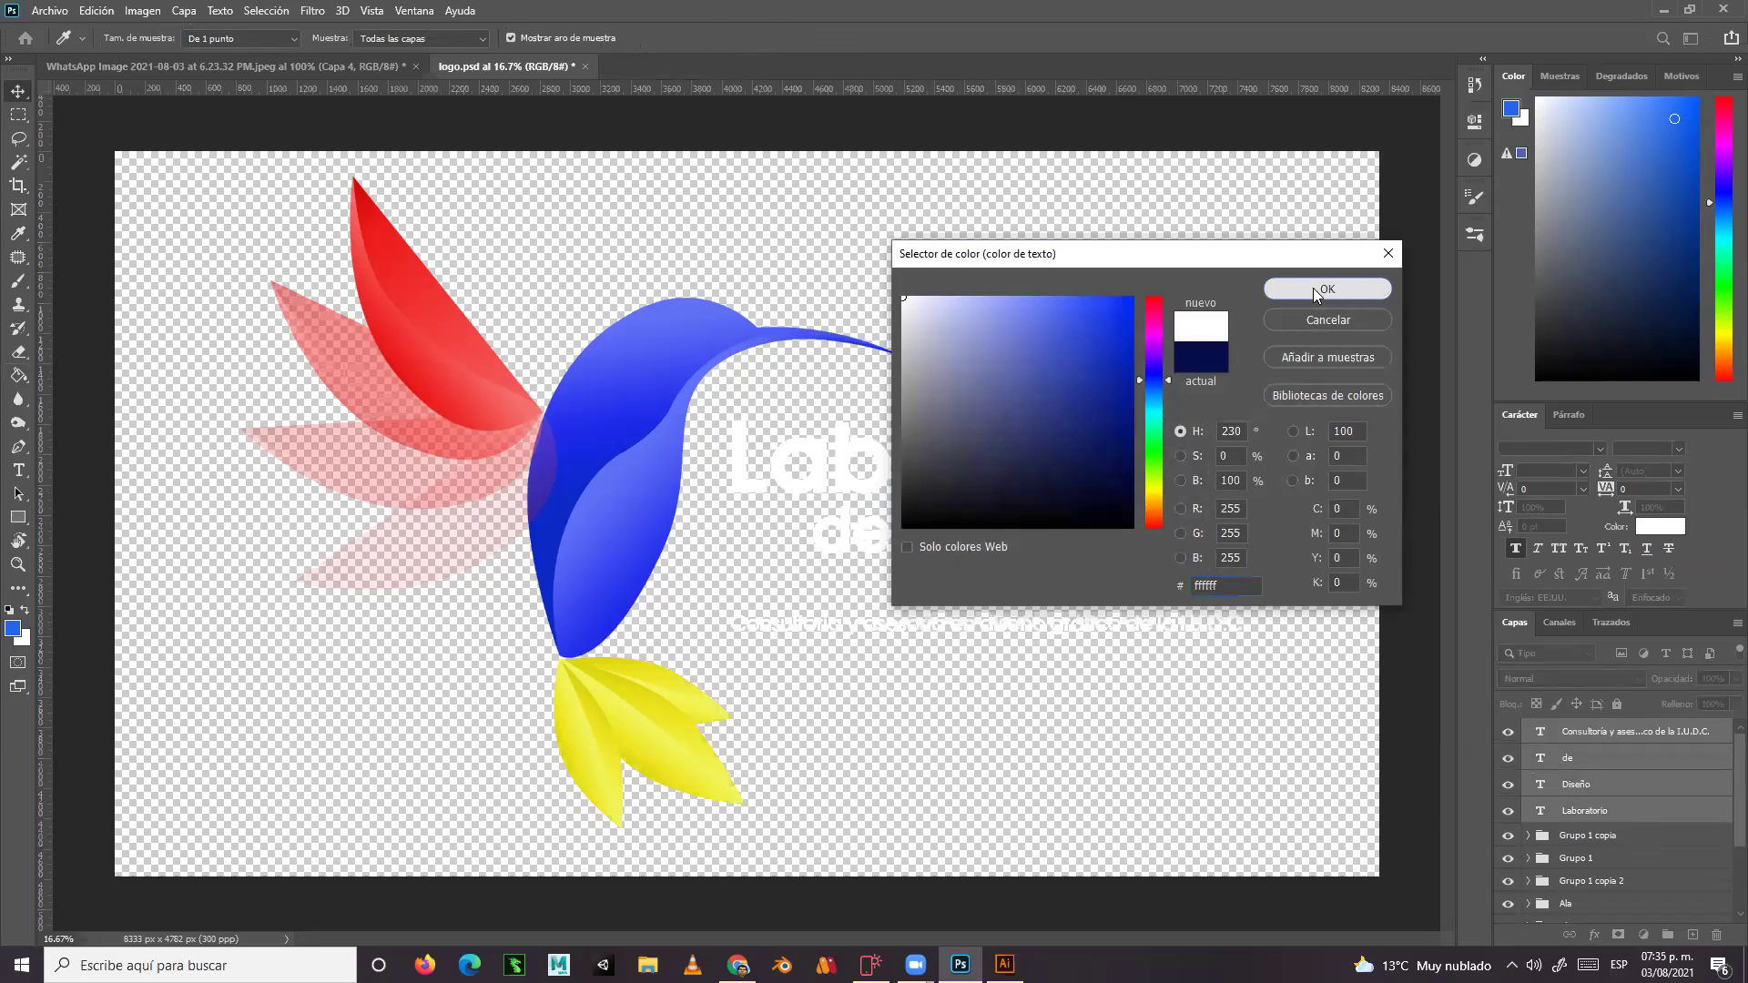
left_click(1314, 291)
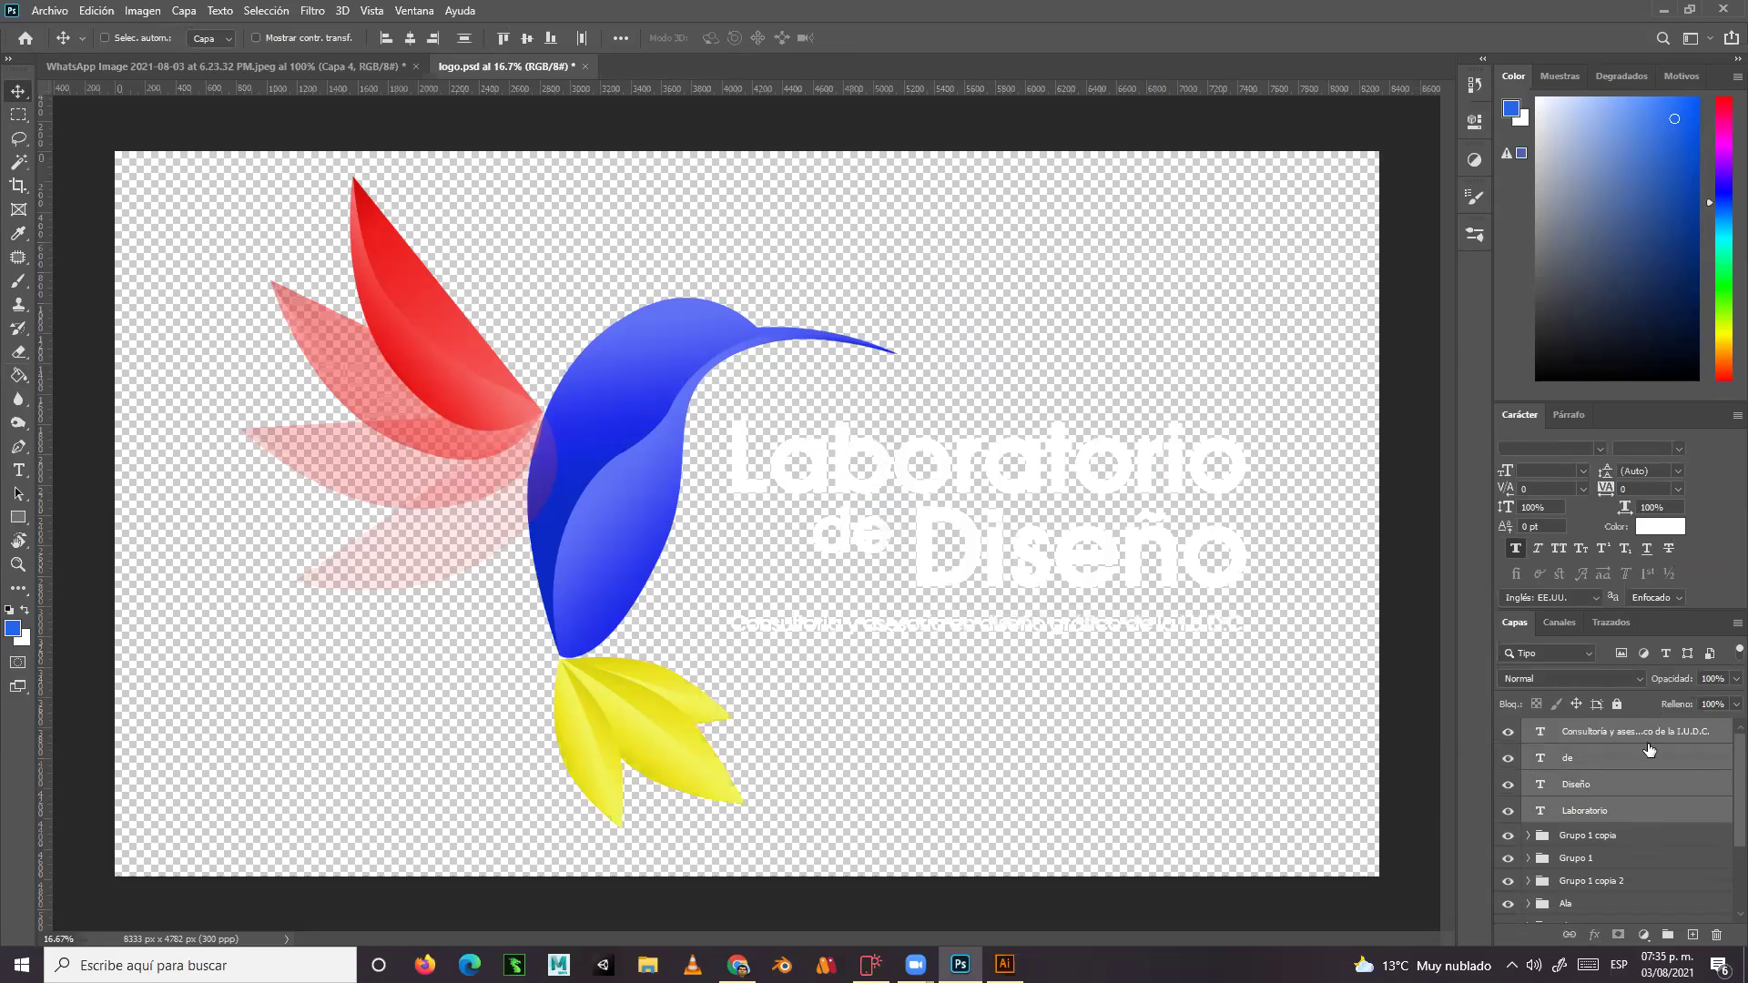
Group all the hummingbird folders, from Grupo 1 copia down to cuerpo, into a single layer group
scroll(1724, 785, "down", 3)
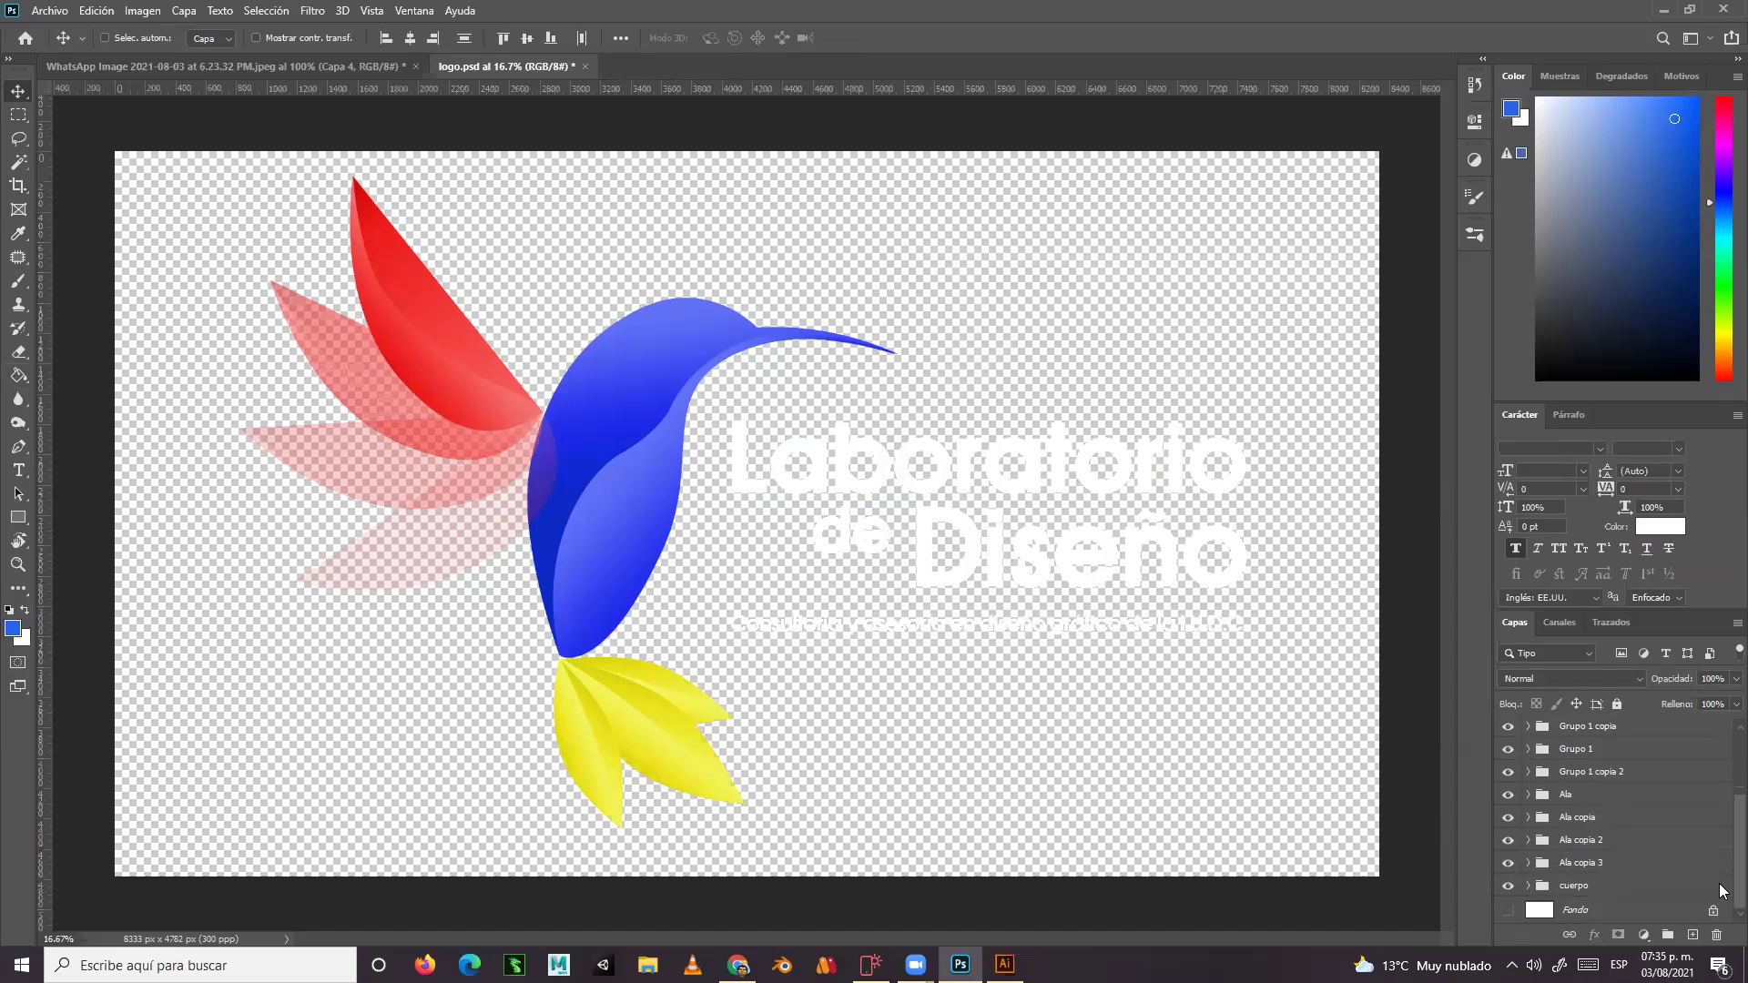
scroll(1720, 820, "up", 3)
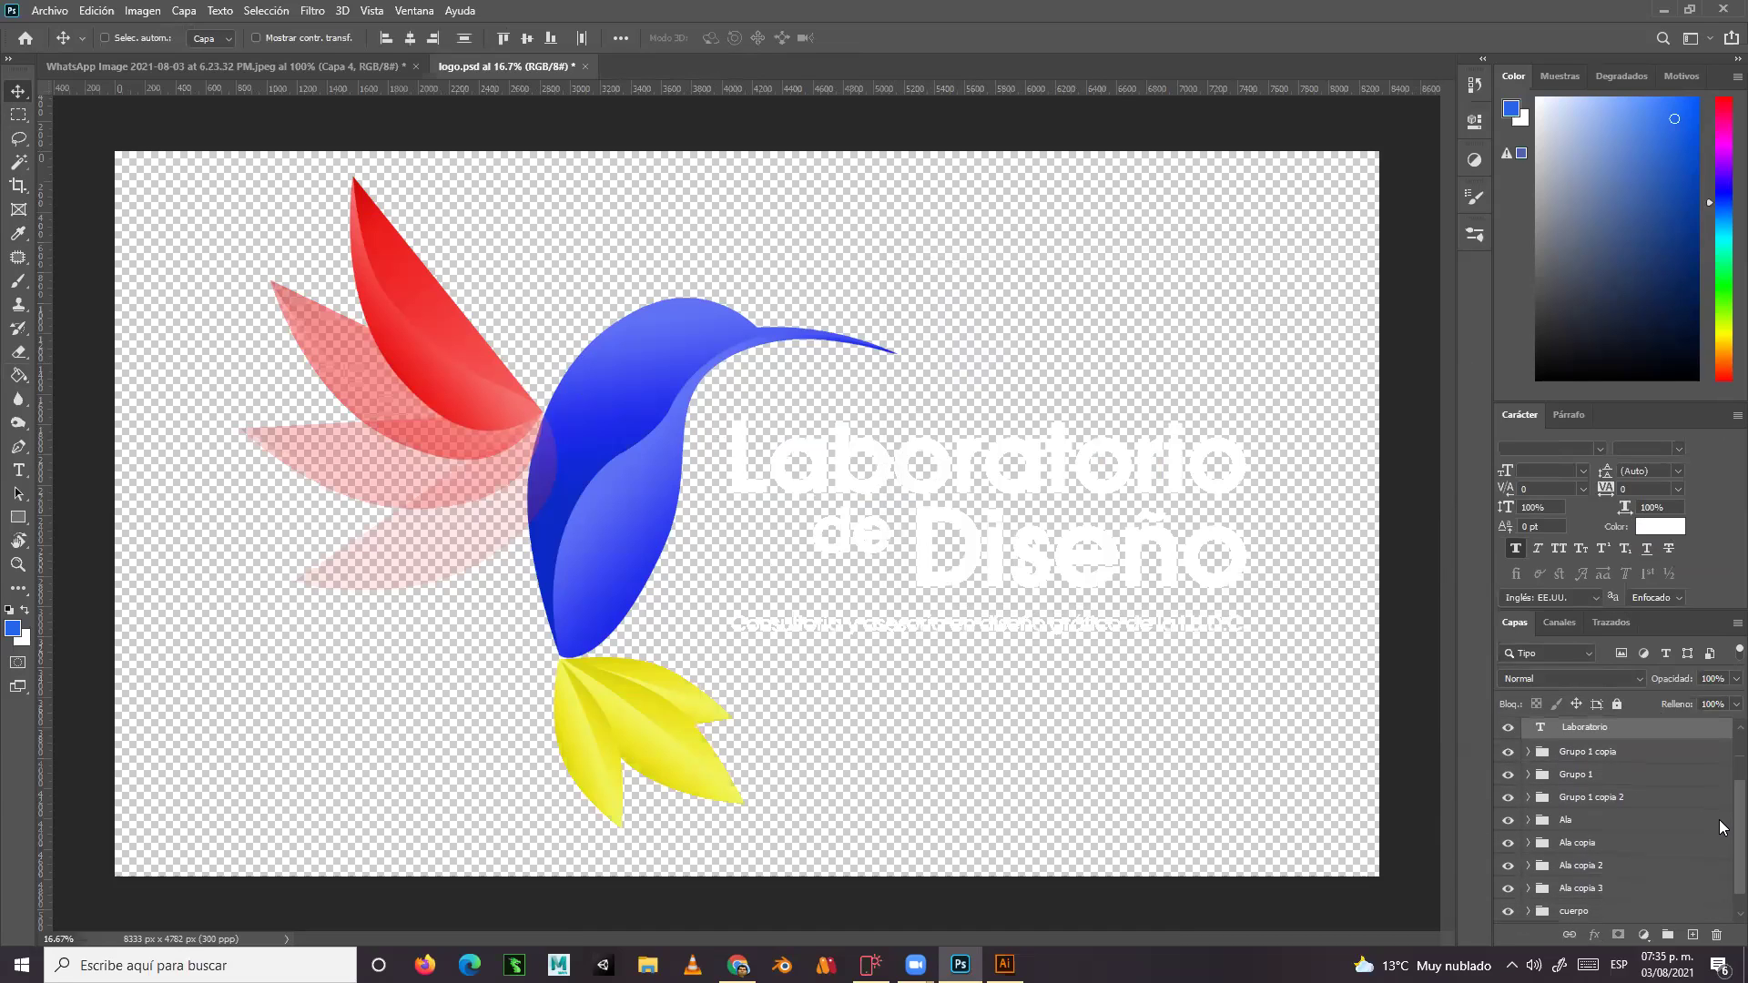
left_click(1589, 755)
scroll(1602, 874, "down", 1)
left_click(1597, 886, "shift")
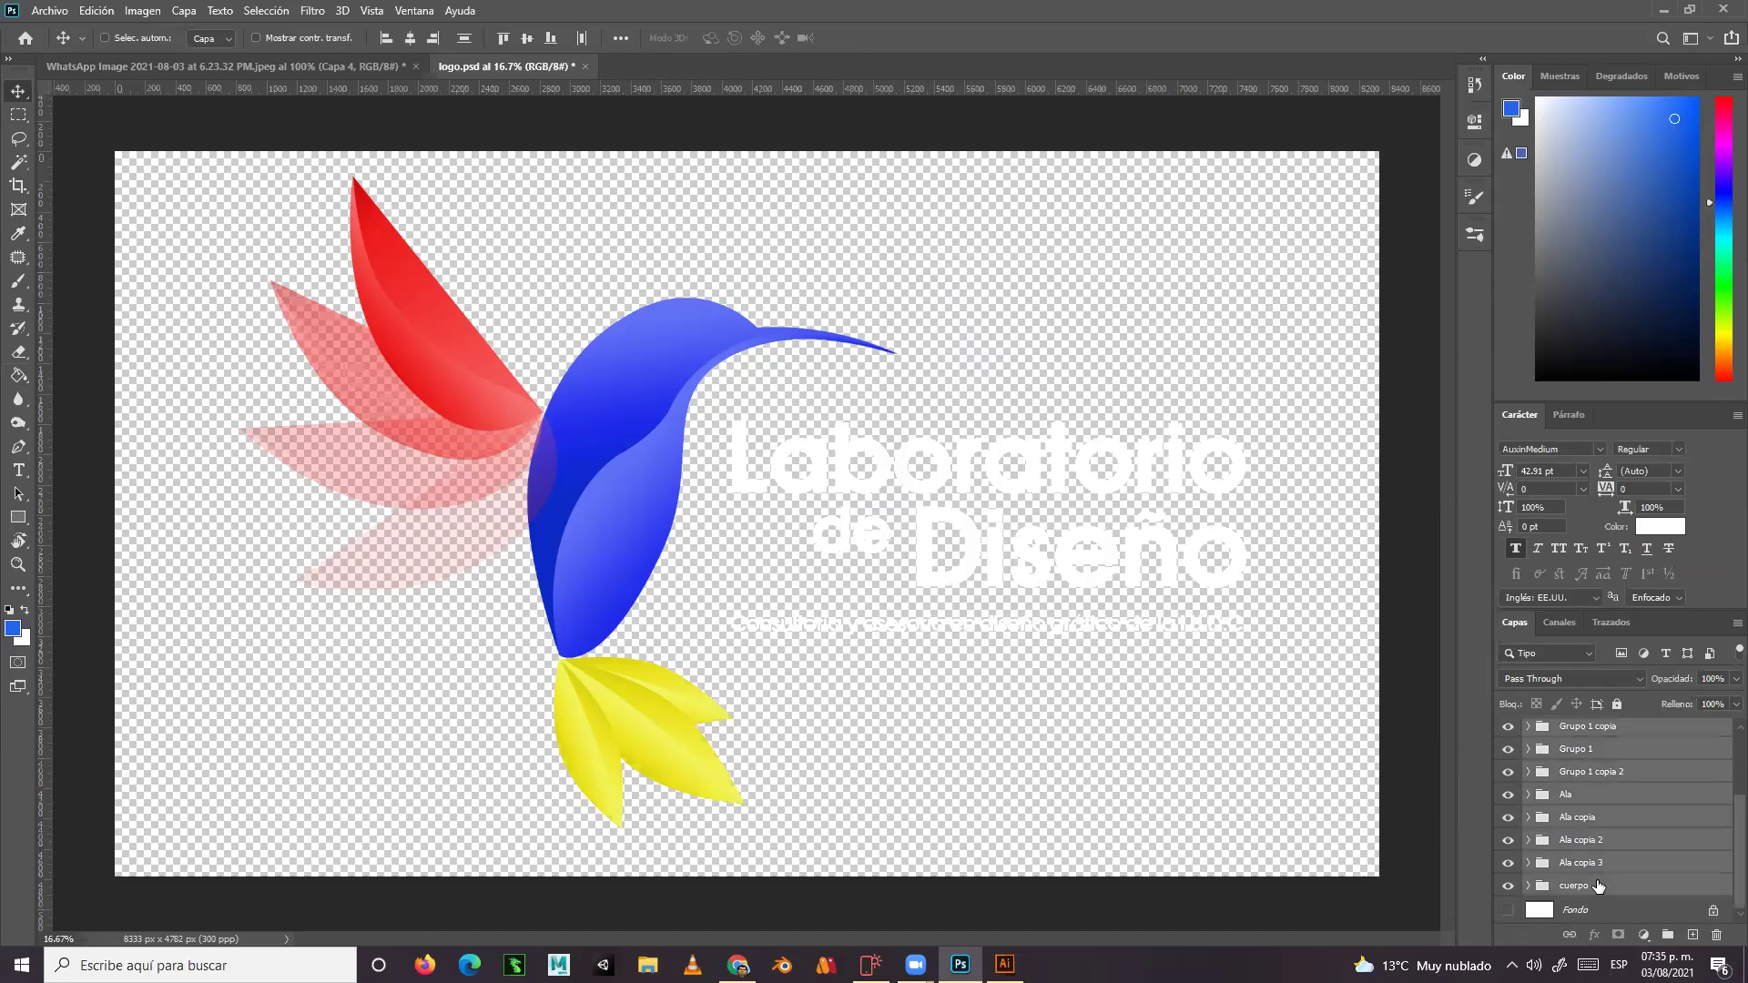
key("ctrl")
key("ctrl+g")
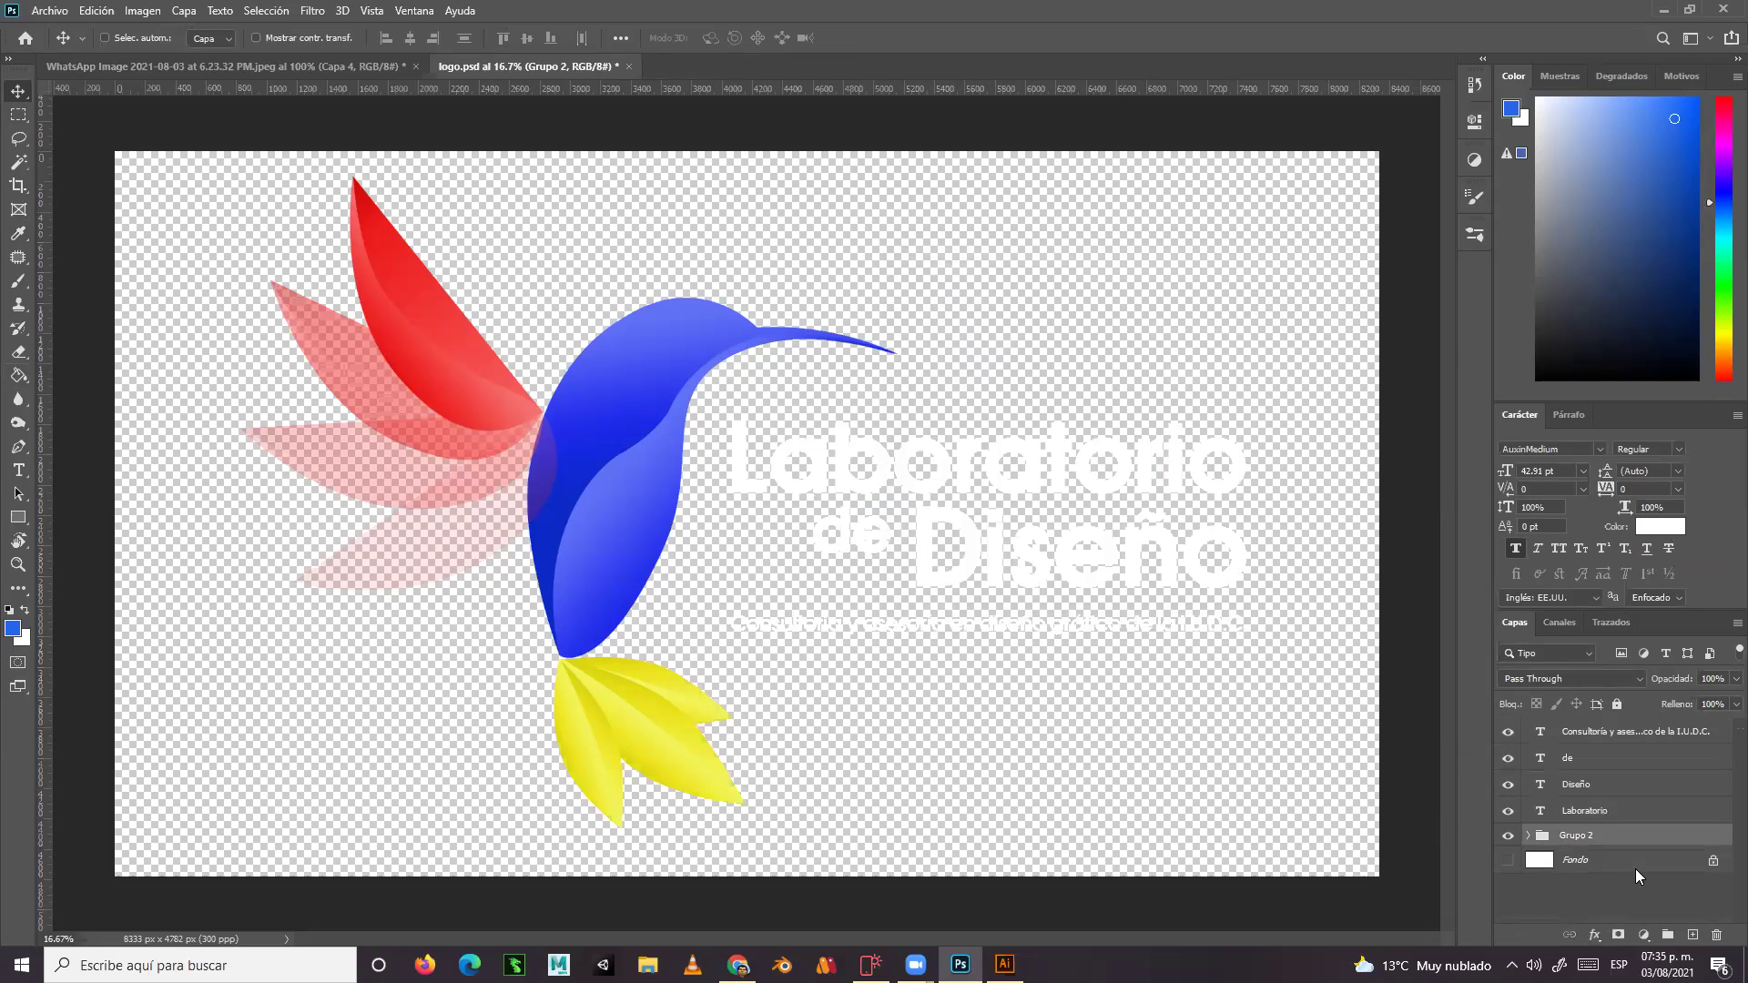
Duplicate the hummingbird group, hide the original and merge the copy into one layer
key("ctrl")
left_click(1508, 858)
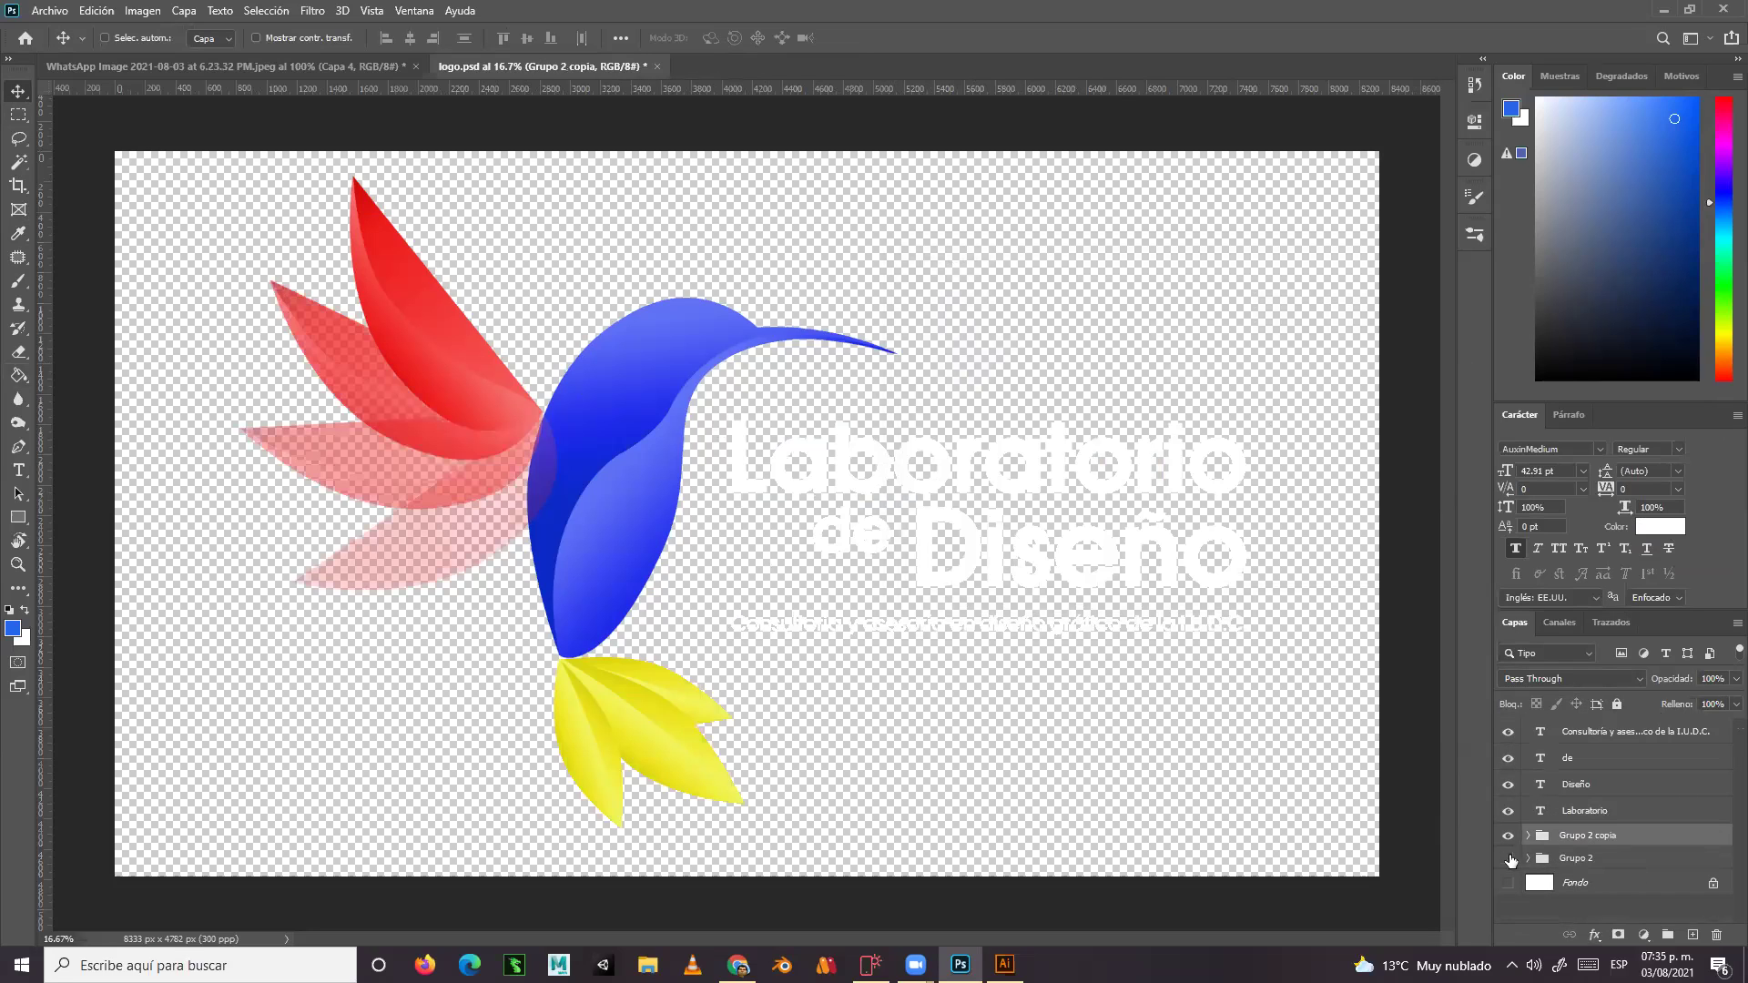
right_click(1667, 836)
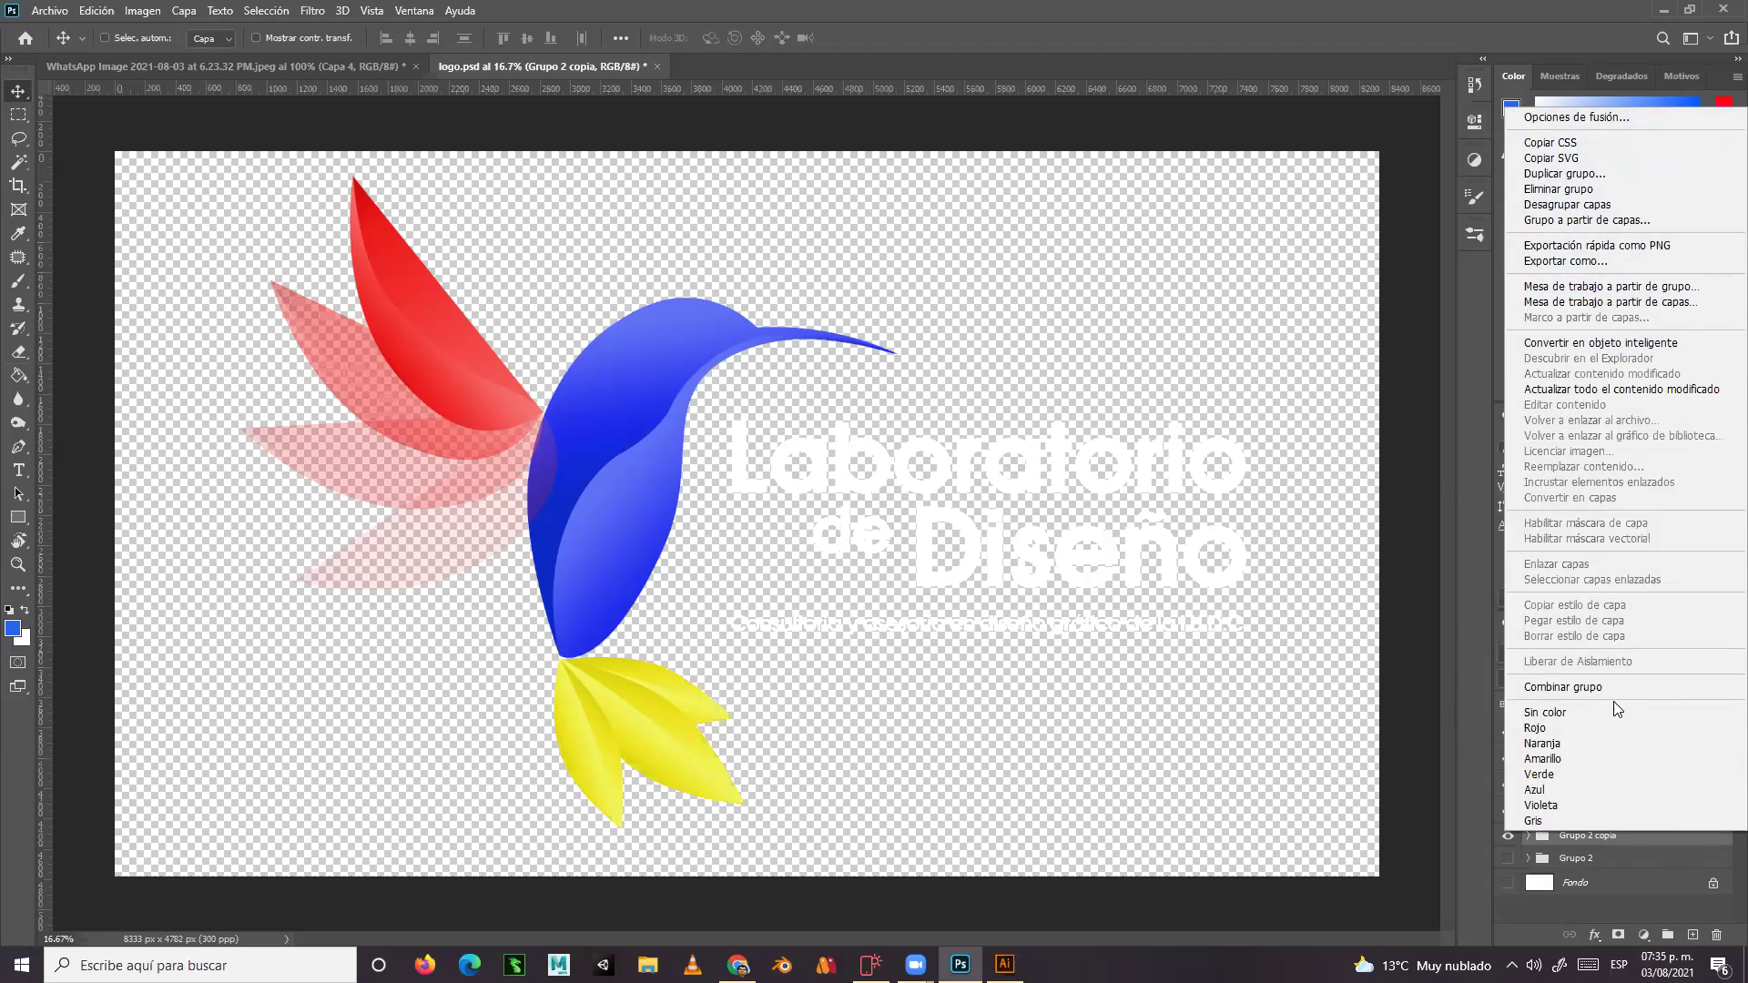
left_click(1573, 689)
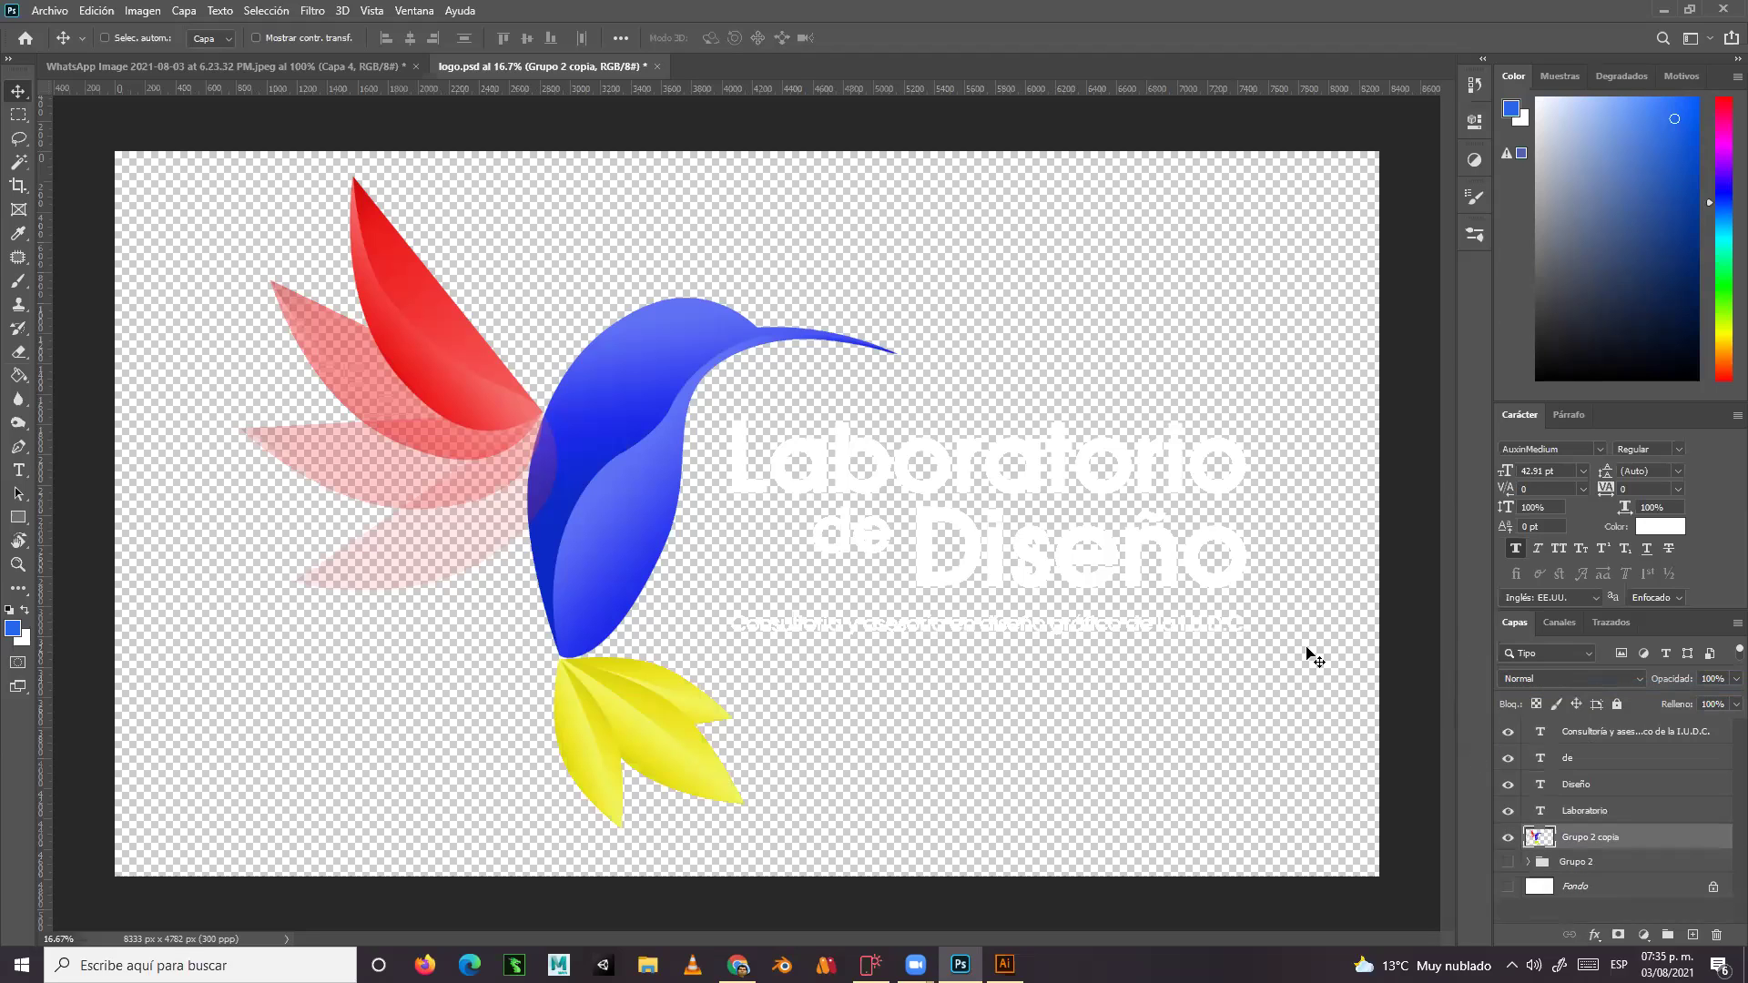
Apply a white Color Overlay layer style in Normal mode at 100% opacity to the merged hummingbird layer
left_click(137, 11)
mouse_move(173, 13)
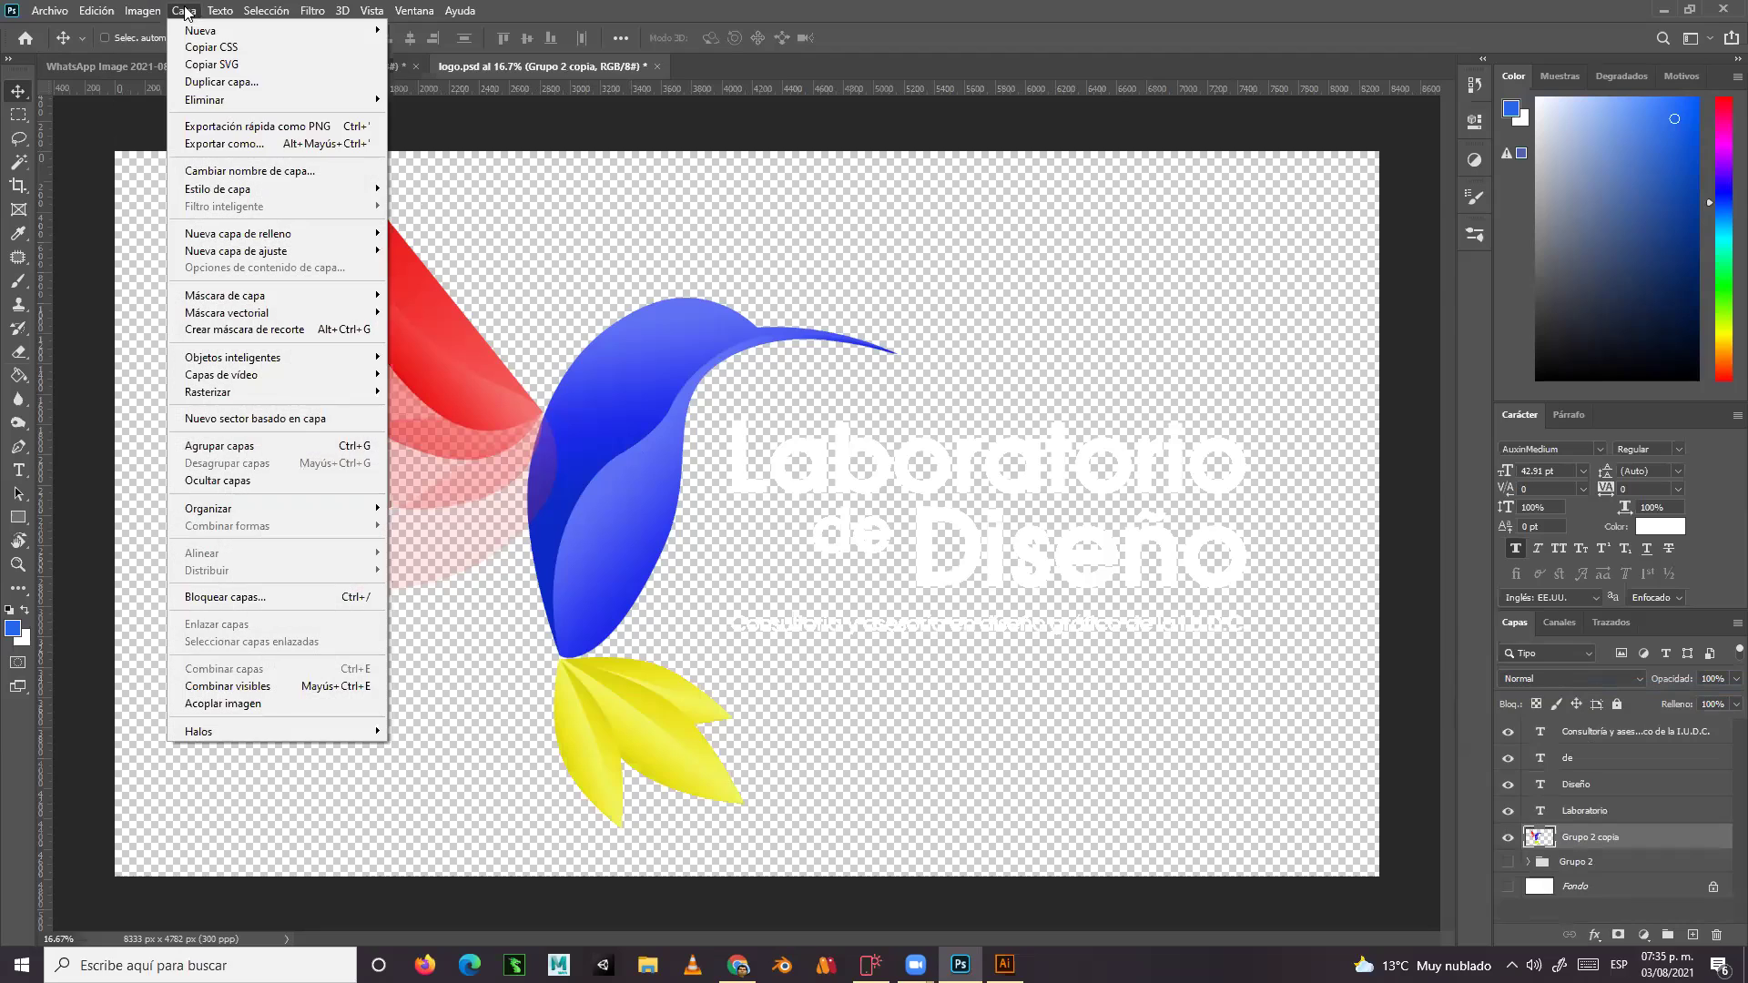
mouse_move(271, 195)
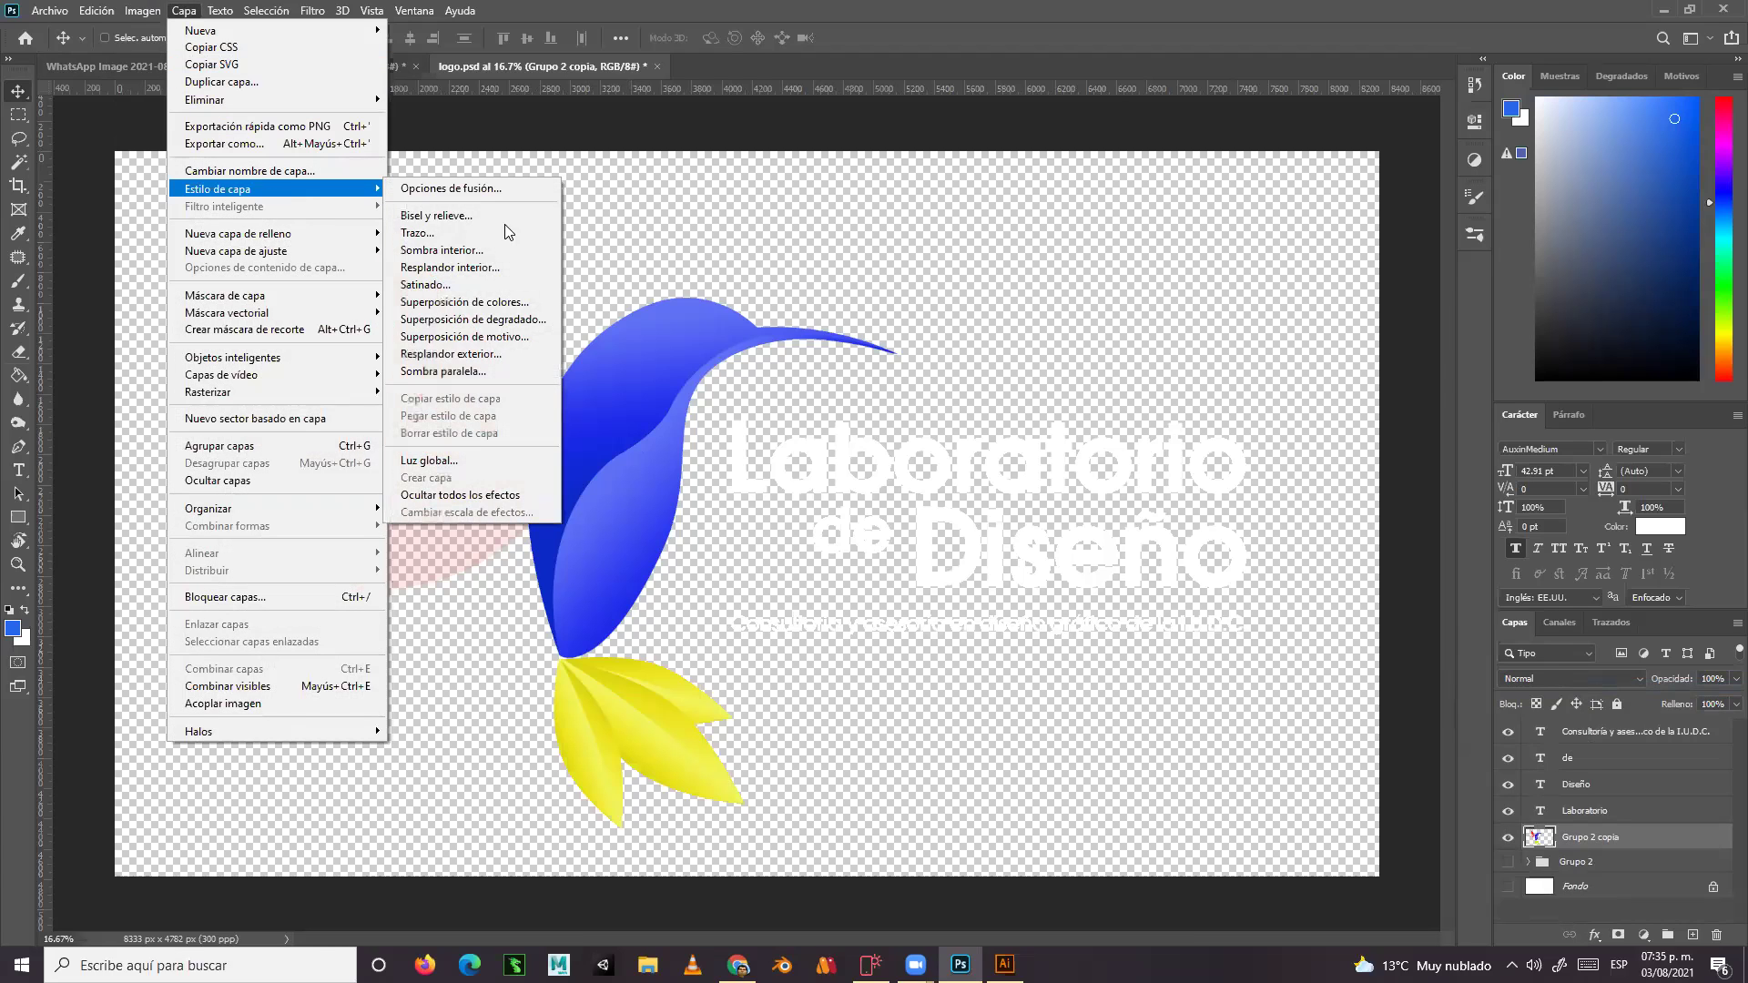
left_click(498, 301)
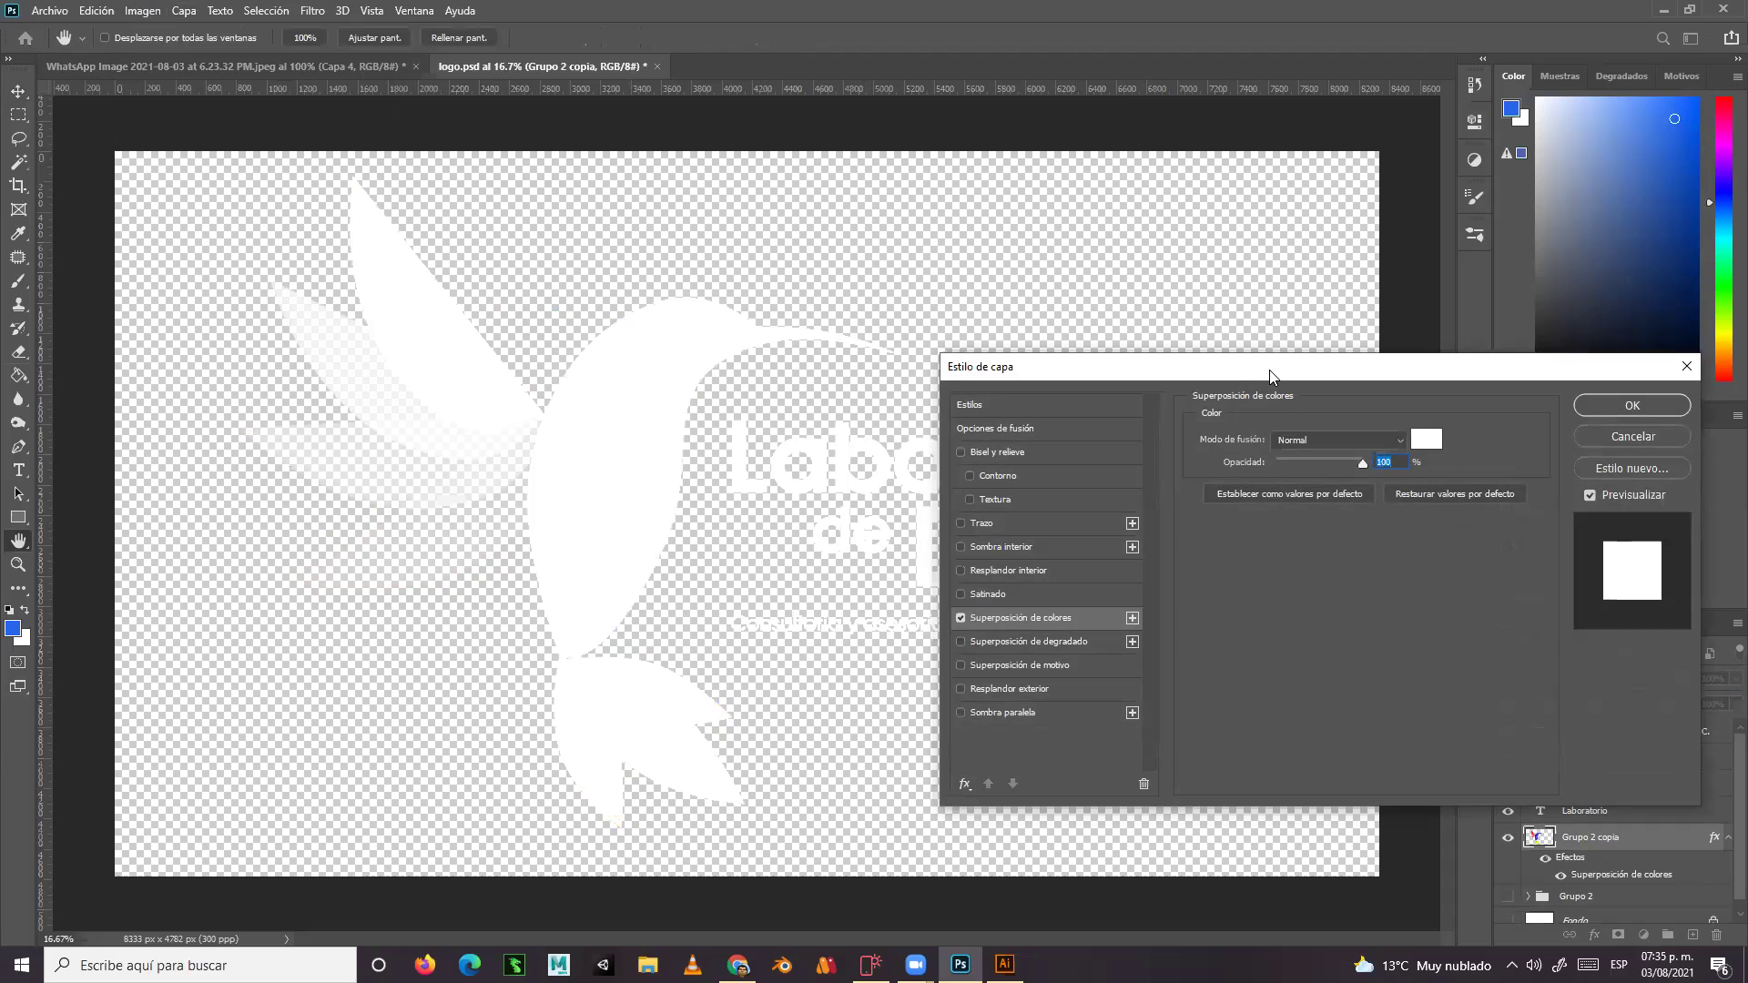
left_click_drag(1272, 374, 1296, 291)
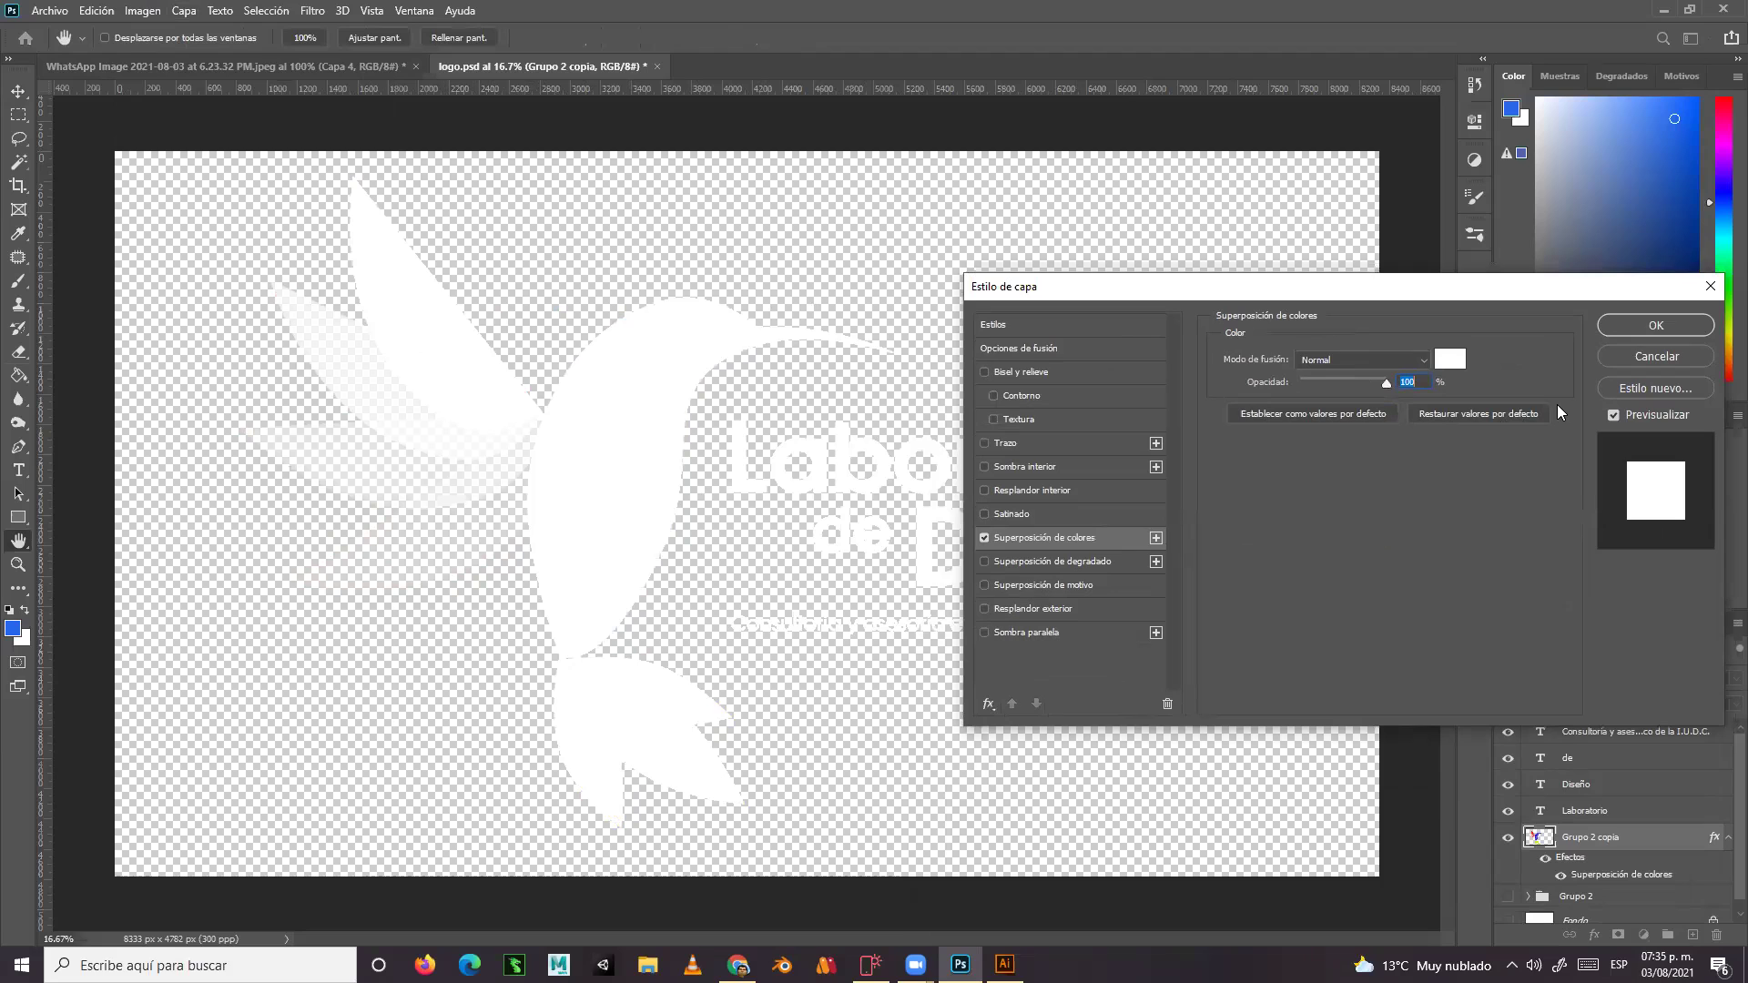
left_click(1633, 325)
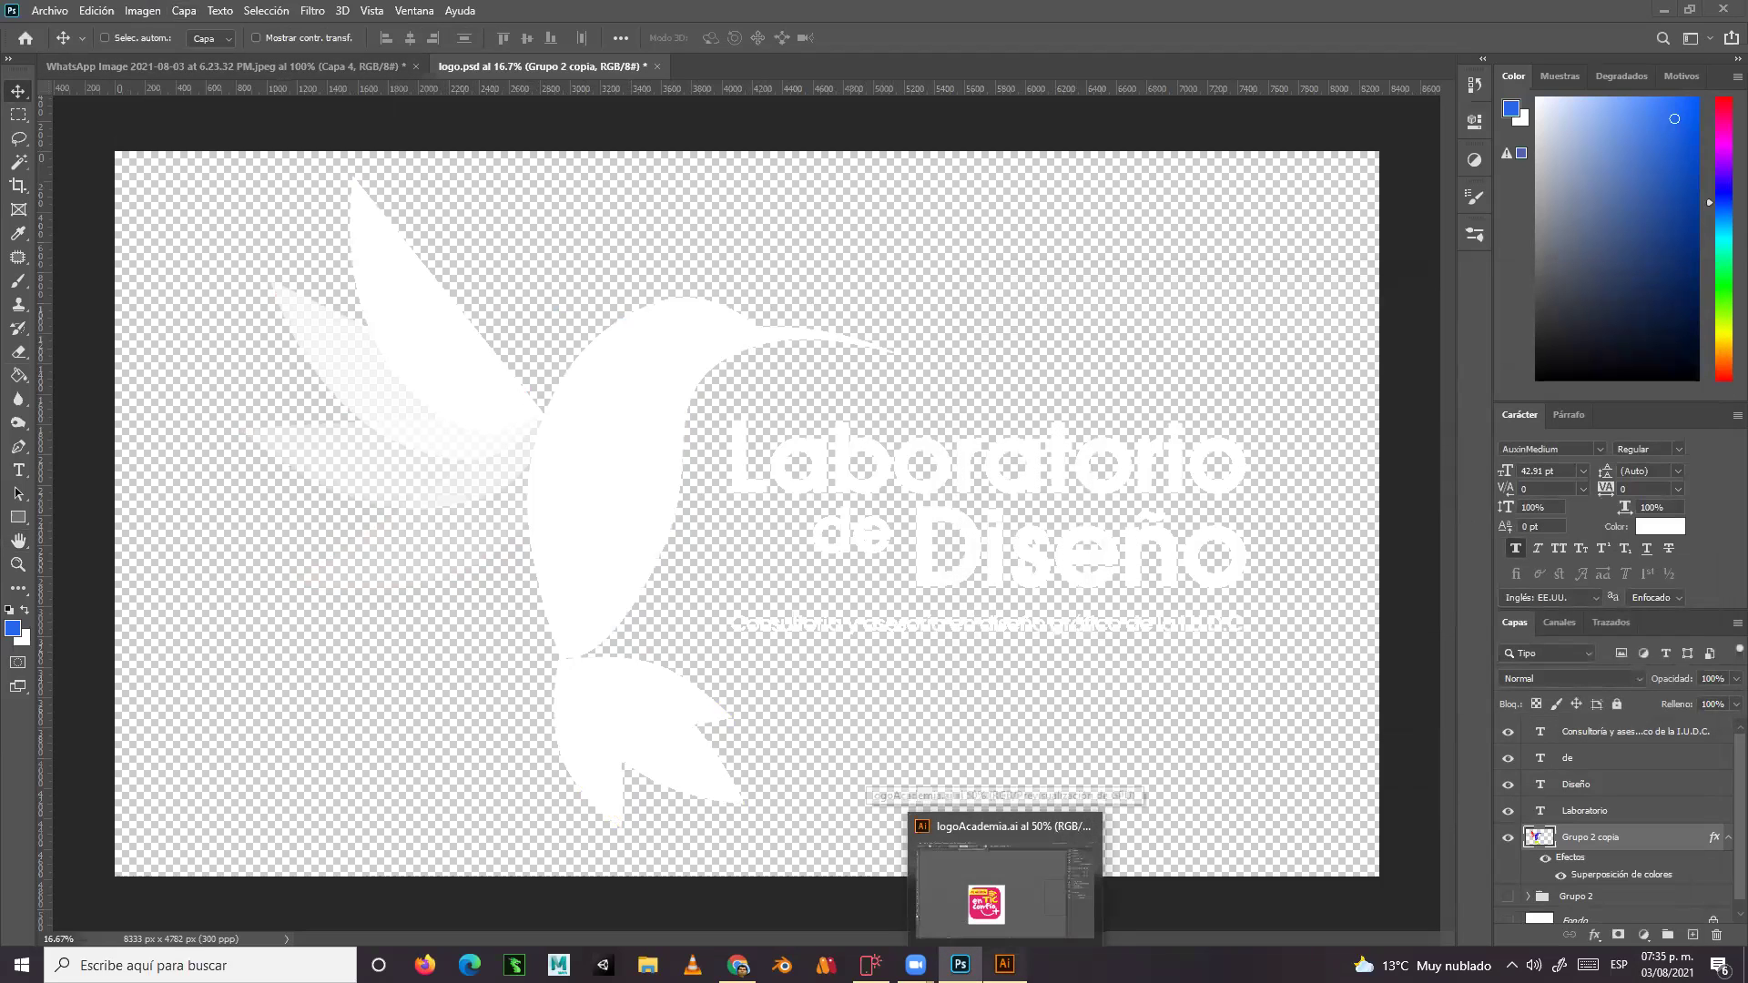
Switch to Illustrator and place the image logo sobre oscuro from File Explorer into identificar partes del sitio web.ai
left_click(1004, 965)
left_click(227, 74)
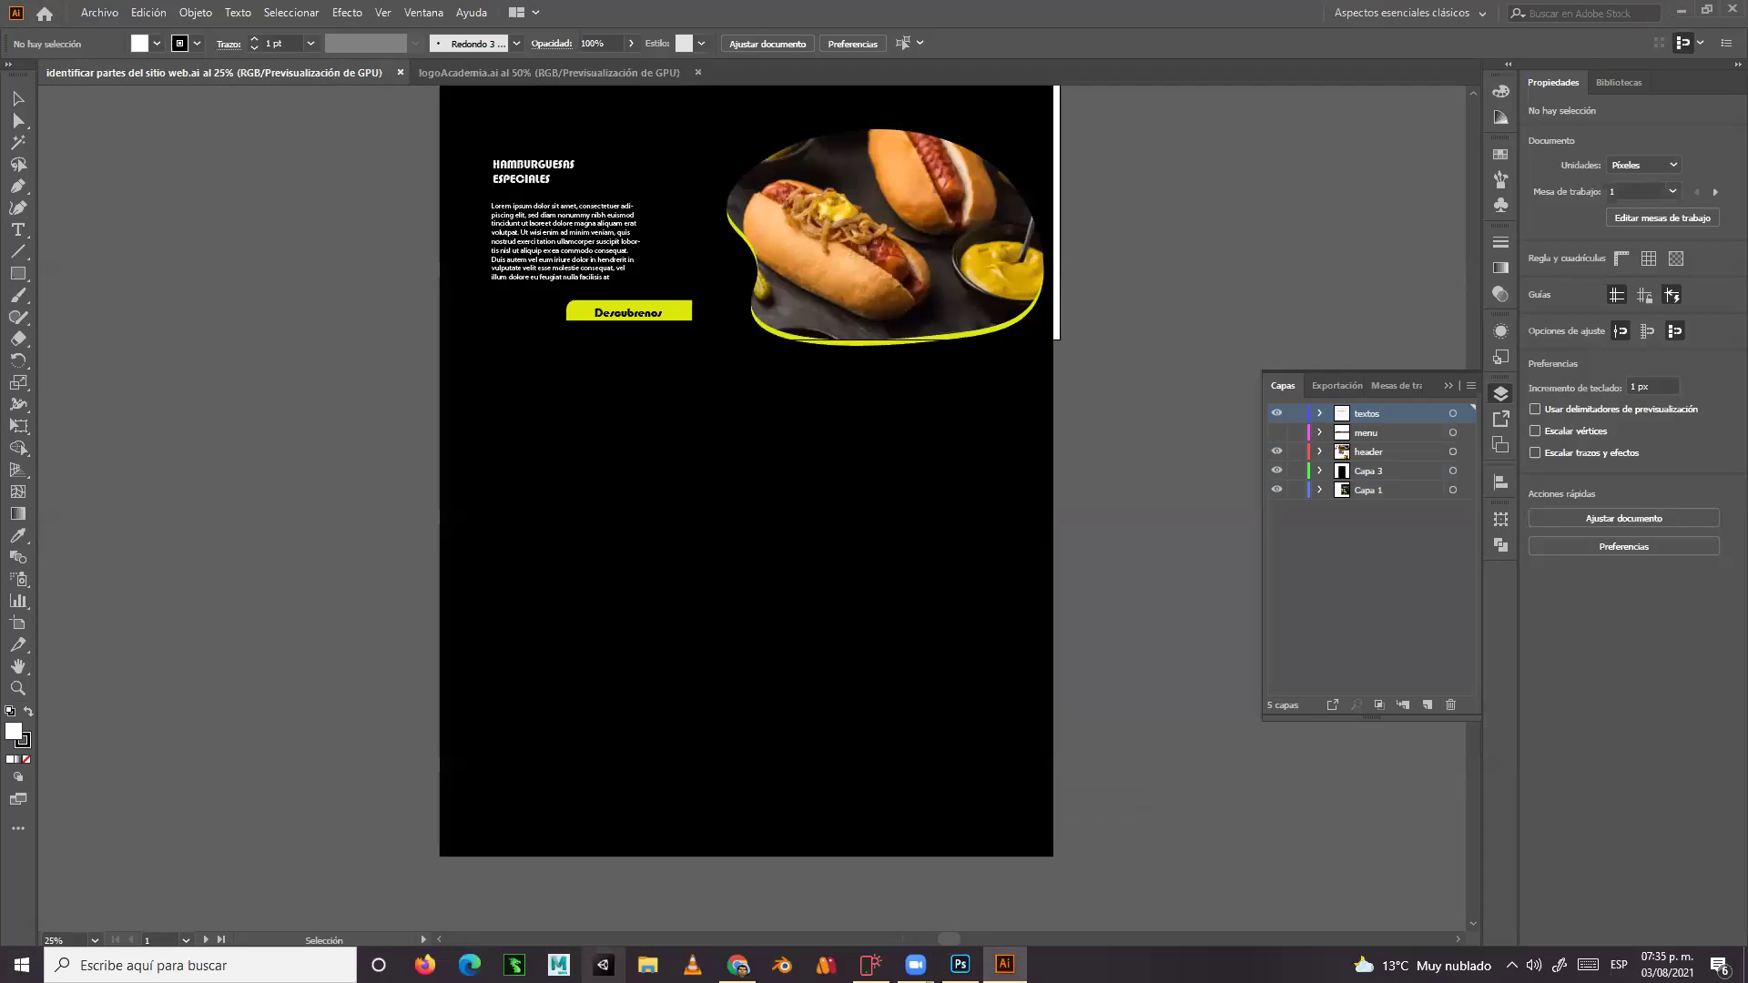
left_click(647, 965)
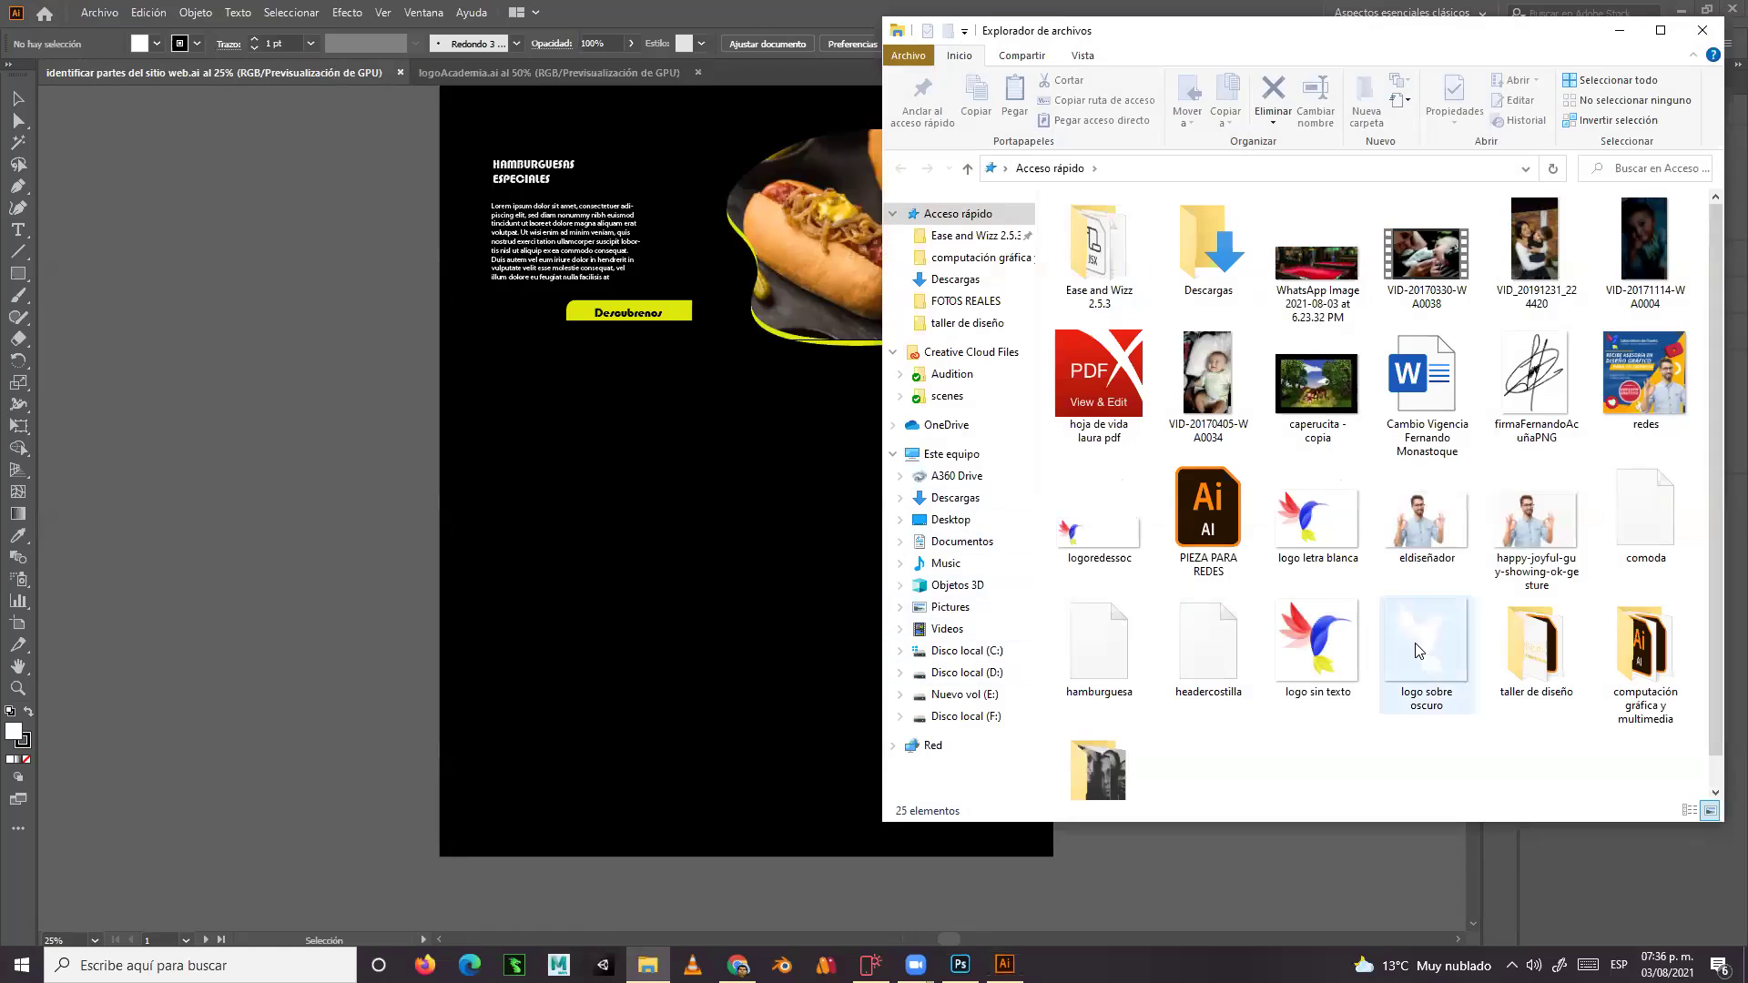
left_click_drag(1420, 652, 699, 589)
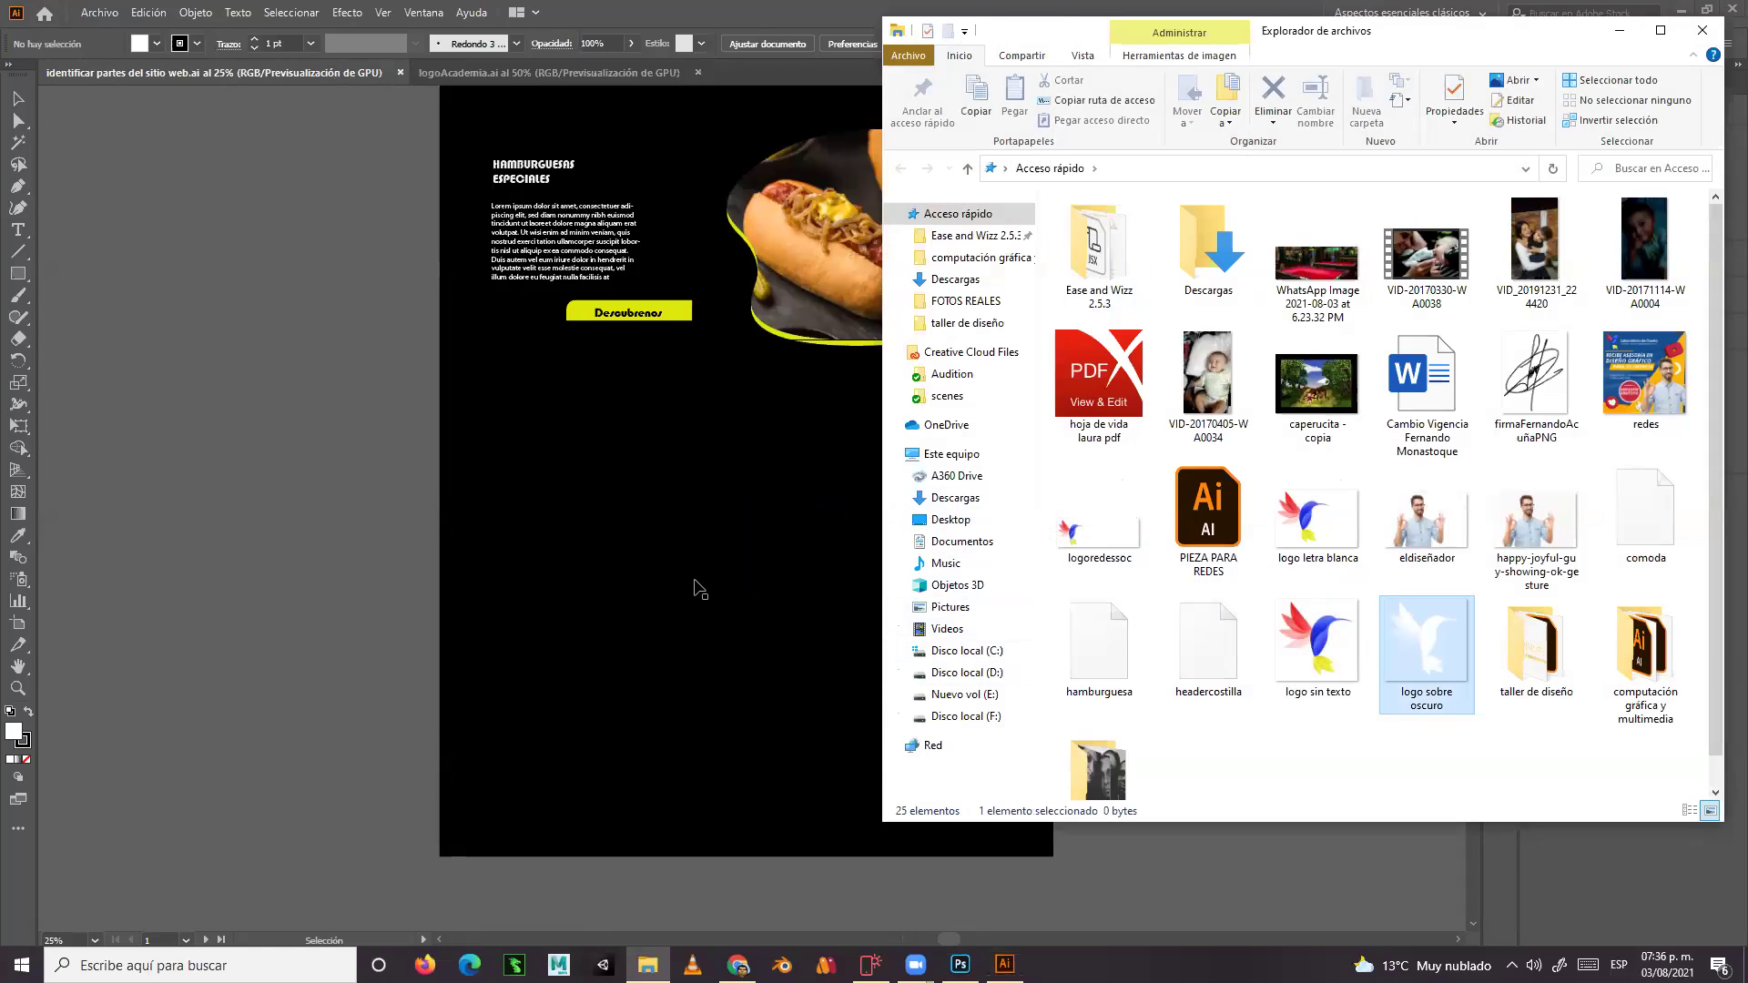
left_click(847, 652)
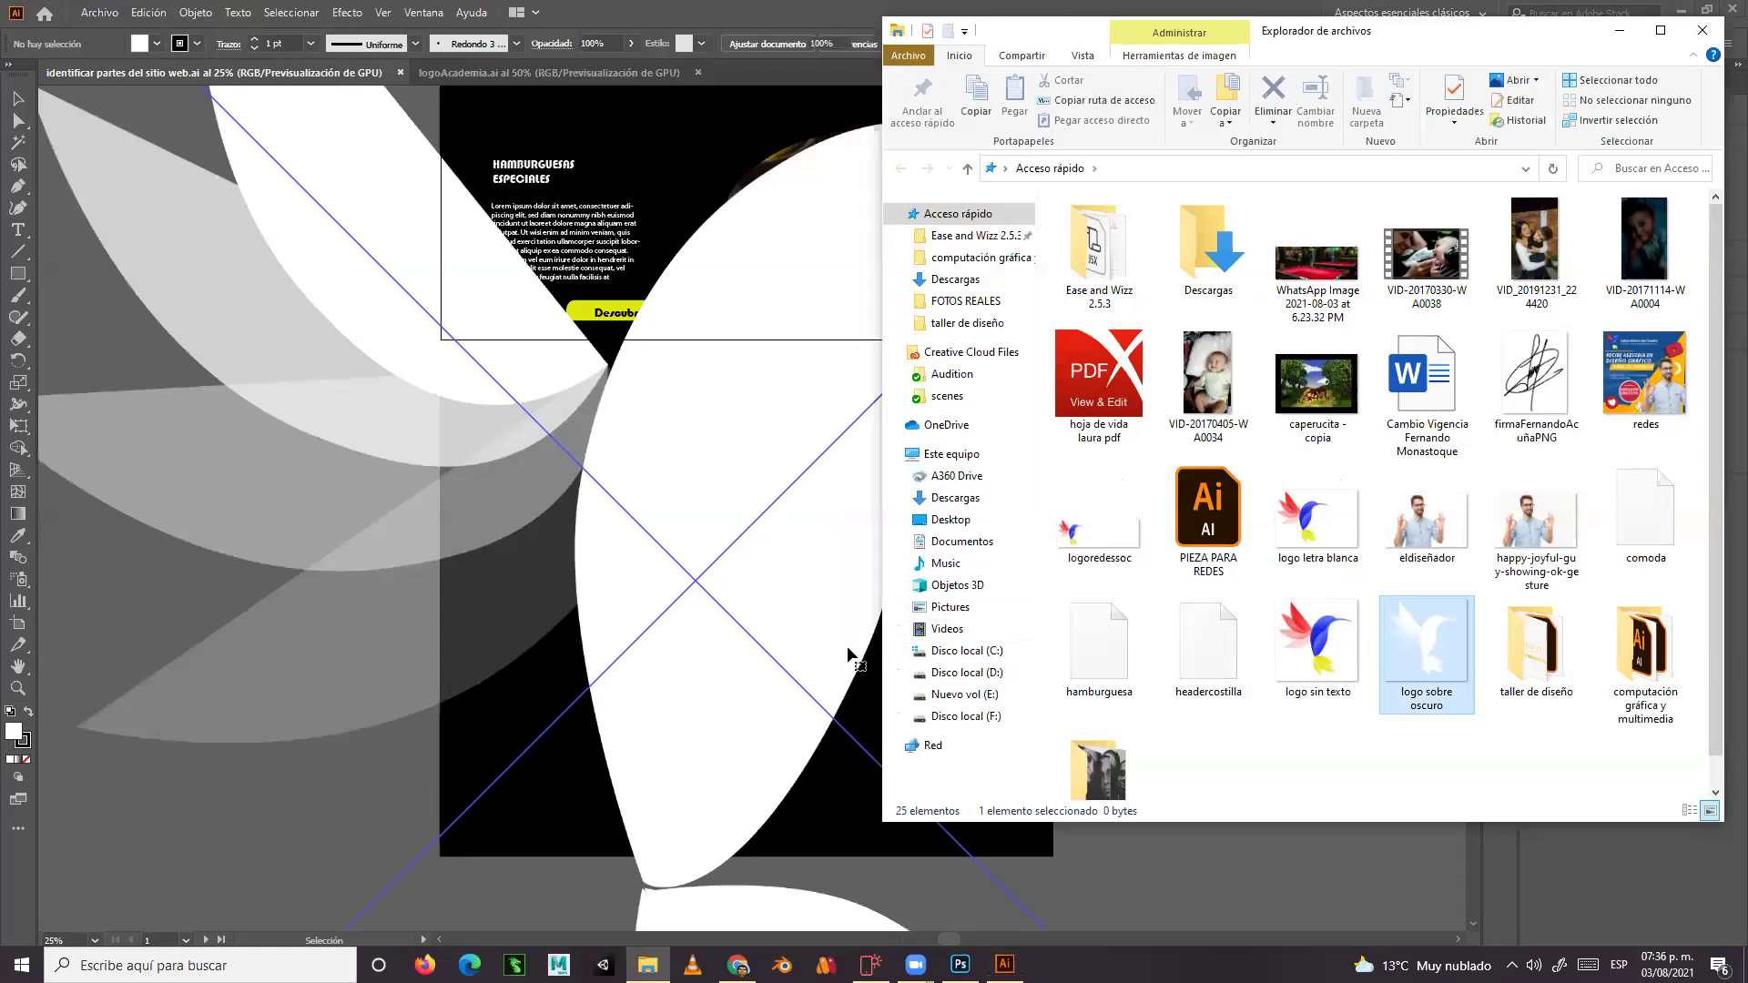
left_click(528, 710)
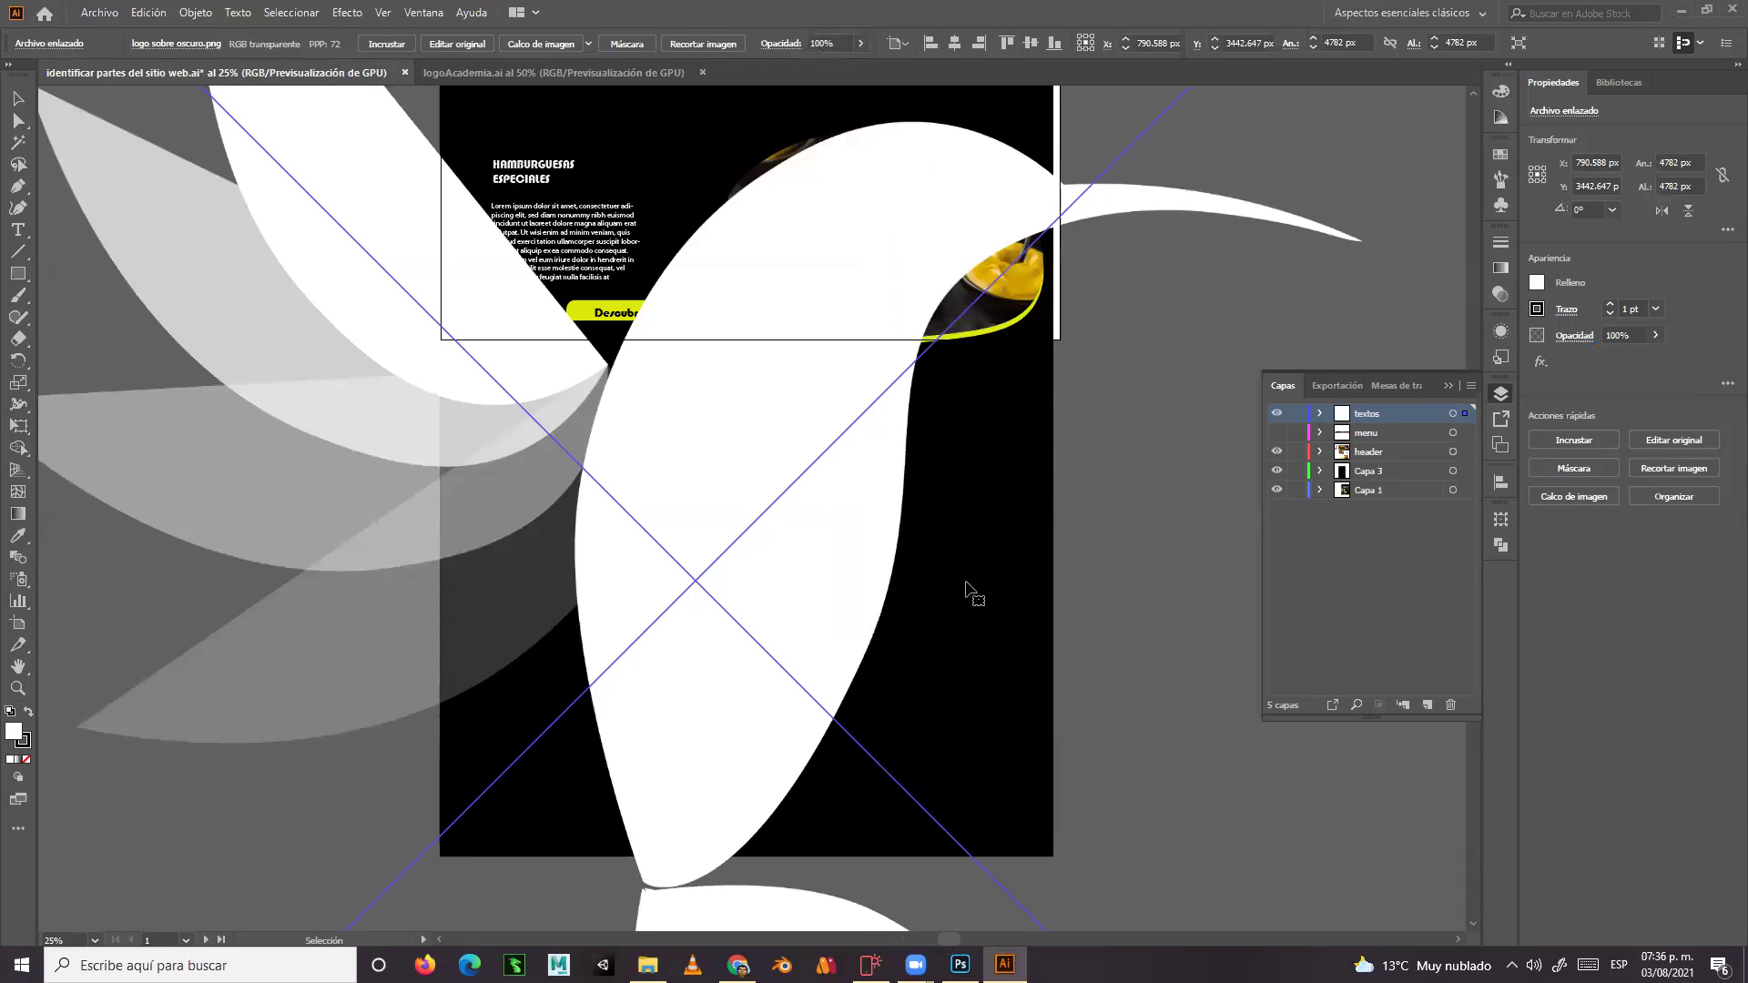
Scale the placed white hummingbird logo down to about 680 px square and position it below the hot dog section
scroll(956, 593, "up", 3)
left_click_drag(750, 472, 581, 736)
left_click(1289, 173)
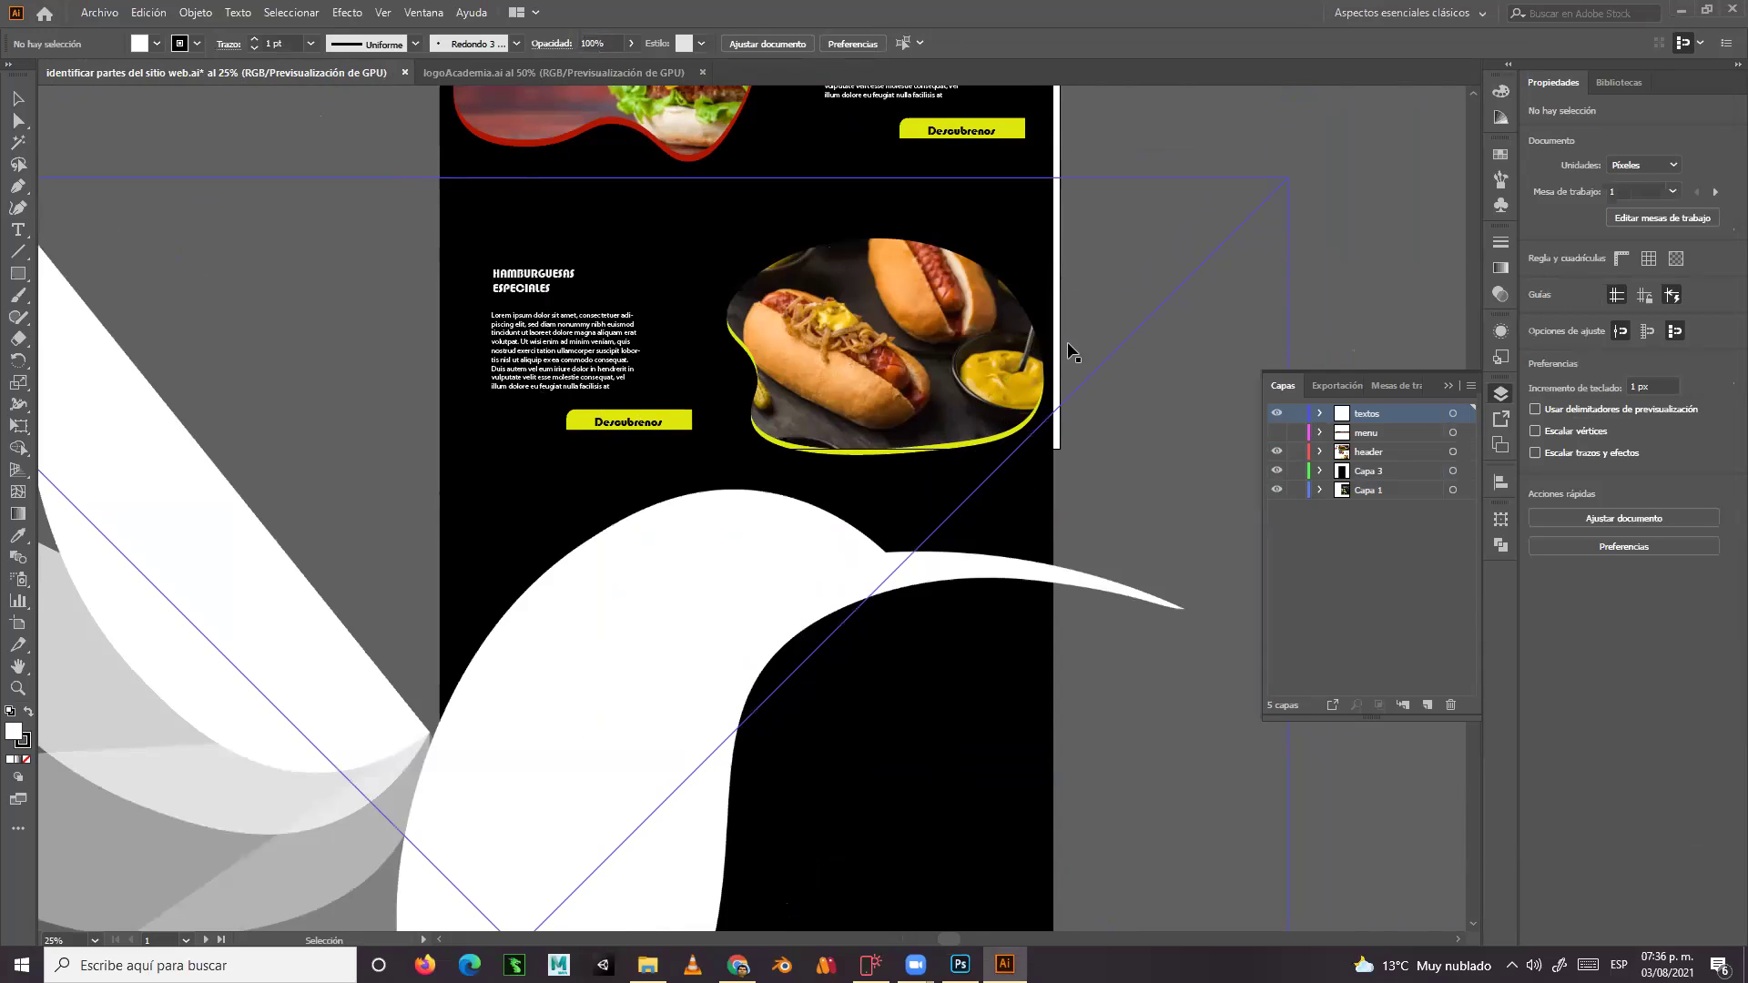
left_click(1284, 191)
left_click_drag(1284, 193, 642, 827)
left_click_drag(523, 870, 775, 733)
left_click_drag(638, 820, 681, 610)
left_click_drag(777, 796, 773, 738)
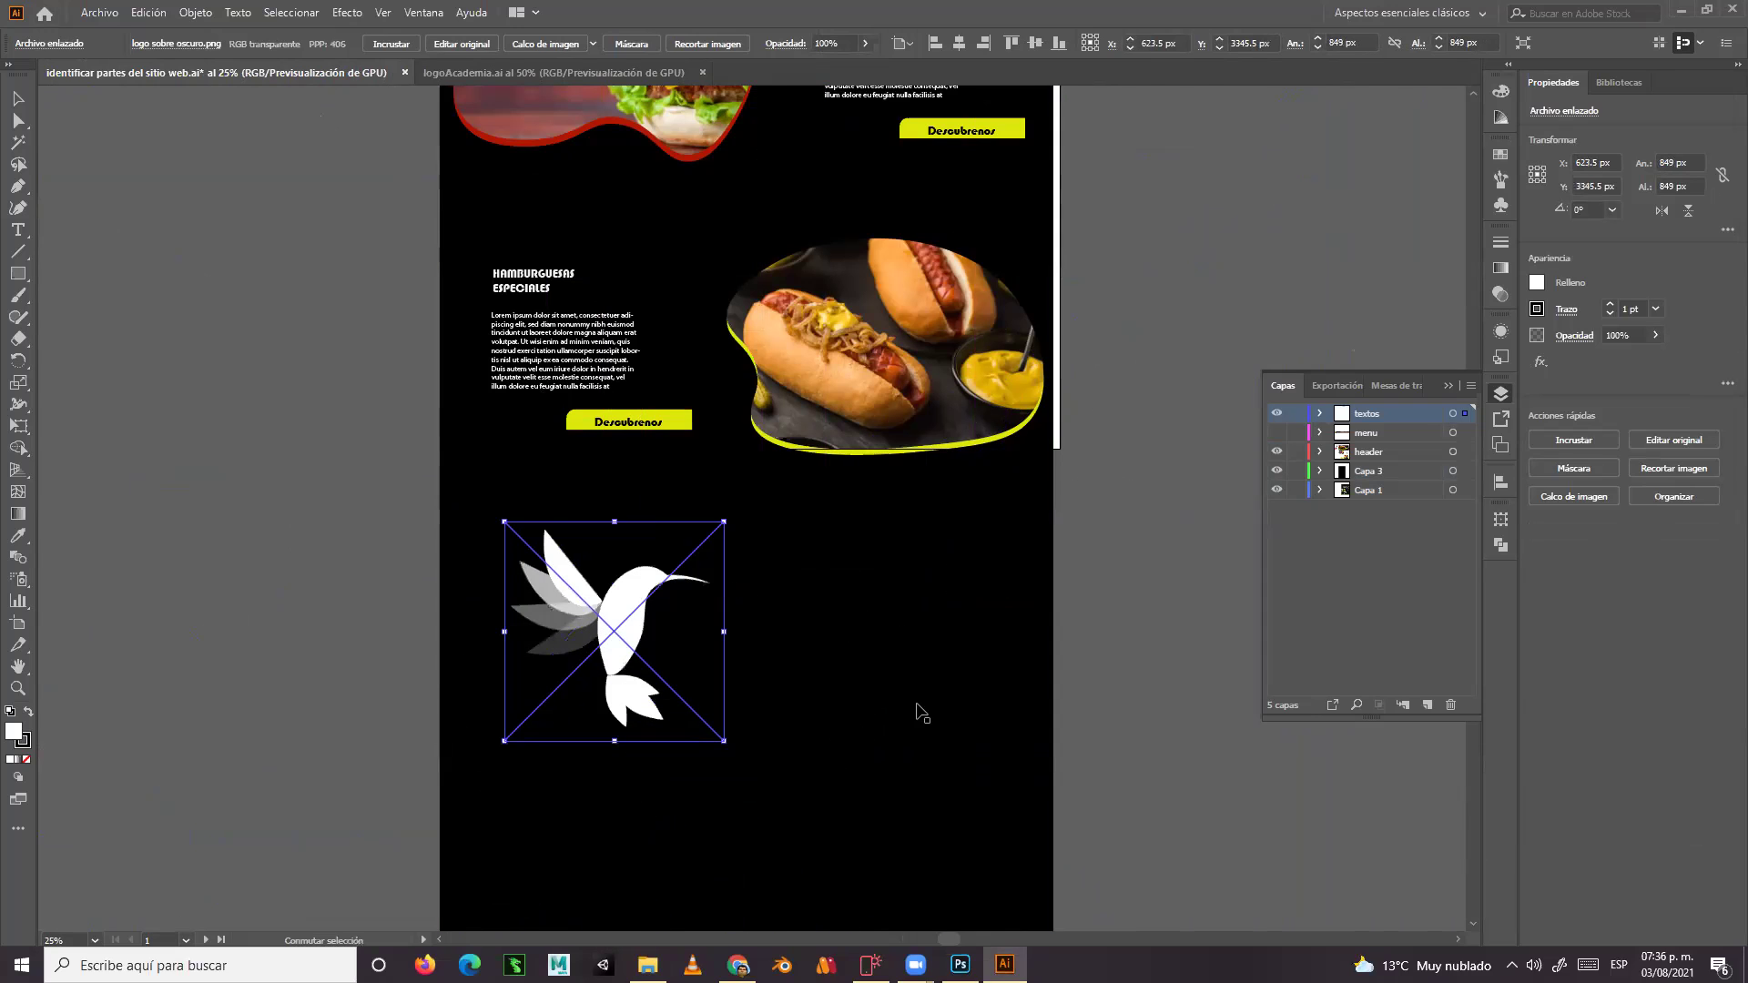
left_click(1220, 652)
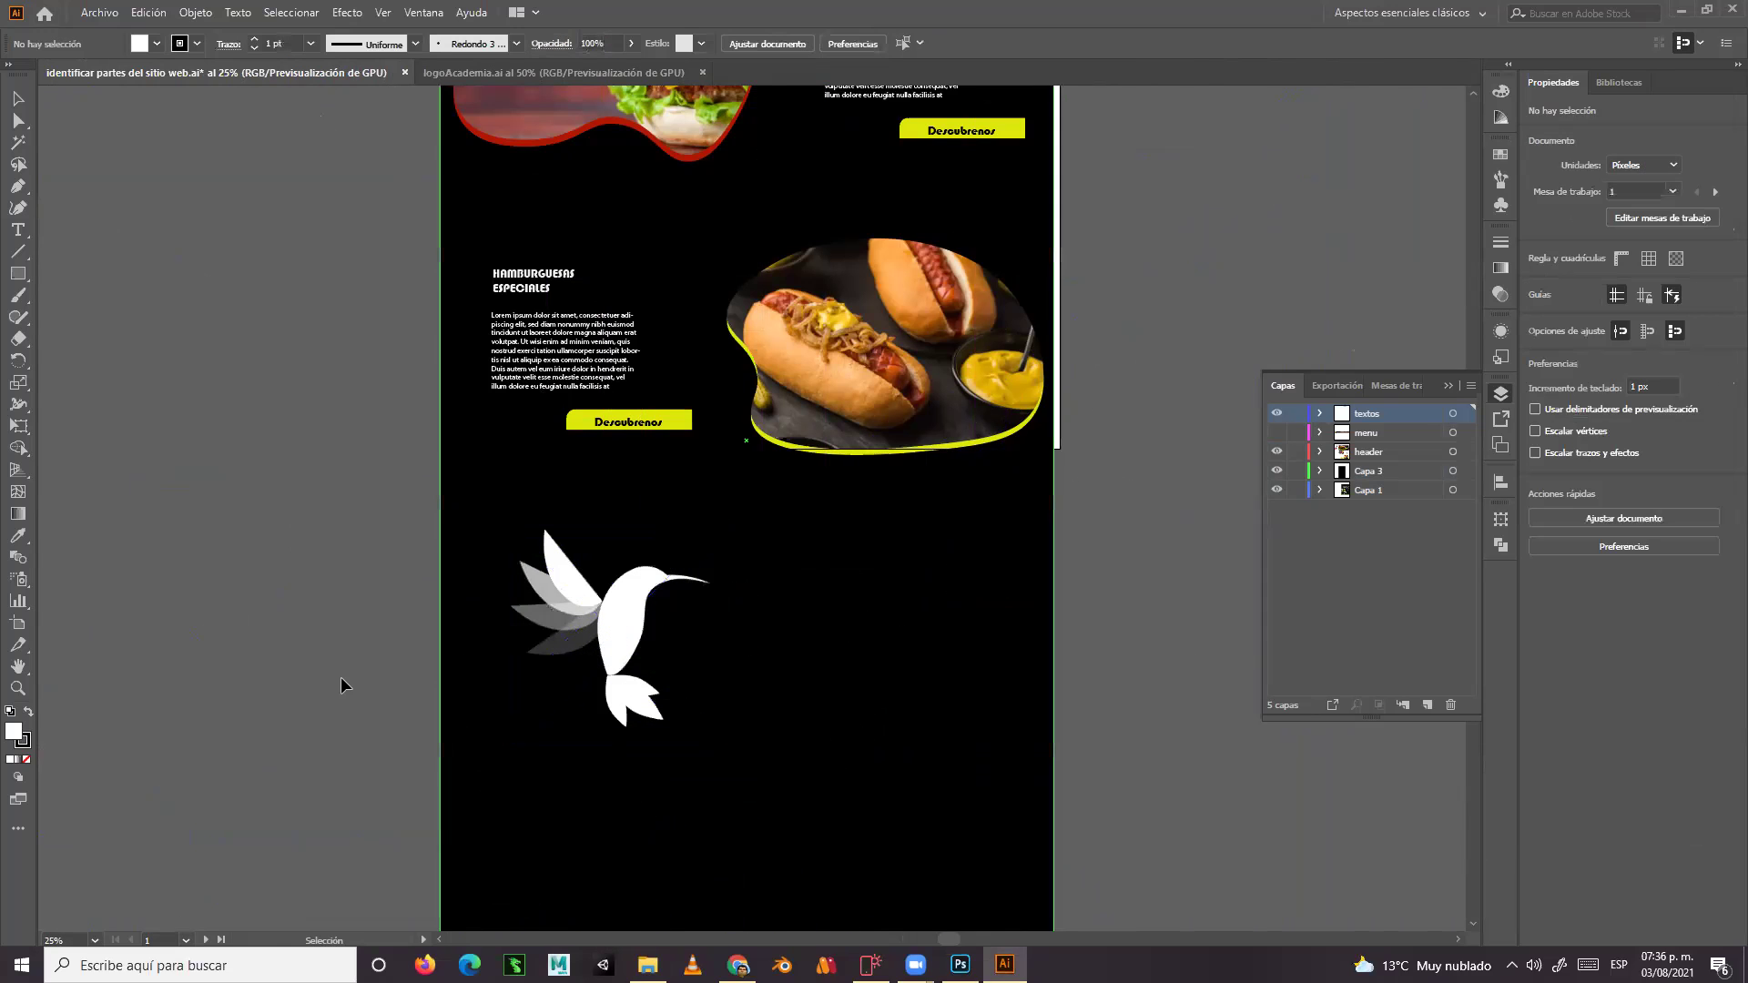
Shrink the white hummingbird logo further by about a third, keeping it near the page's left edge
left_click(620, 659)
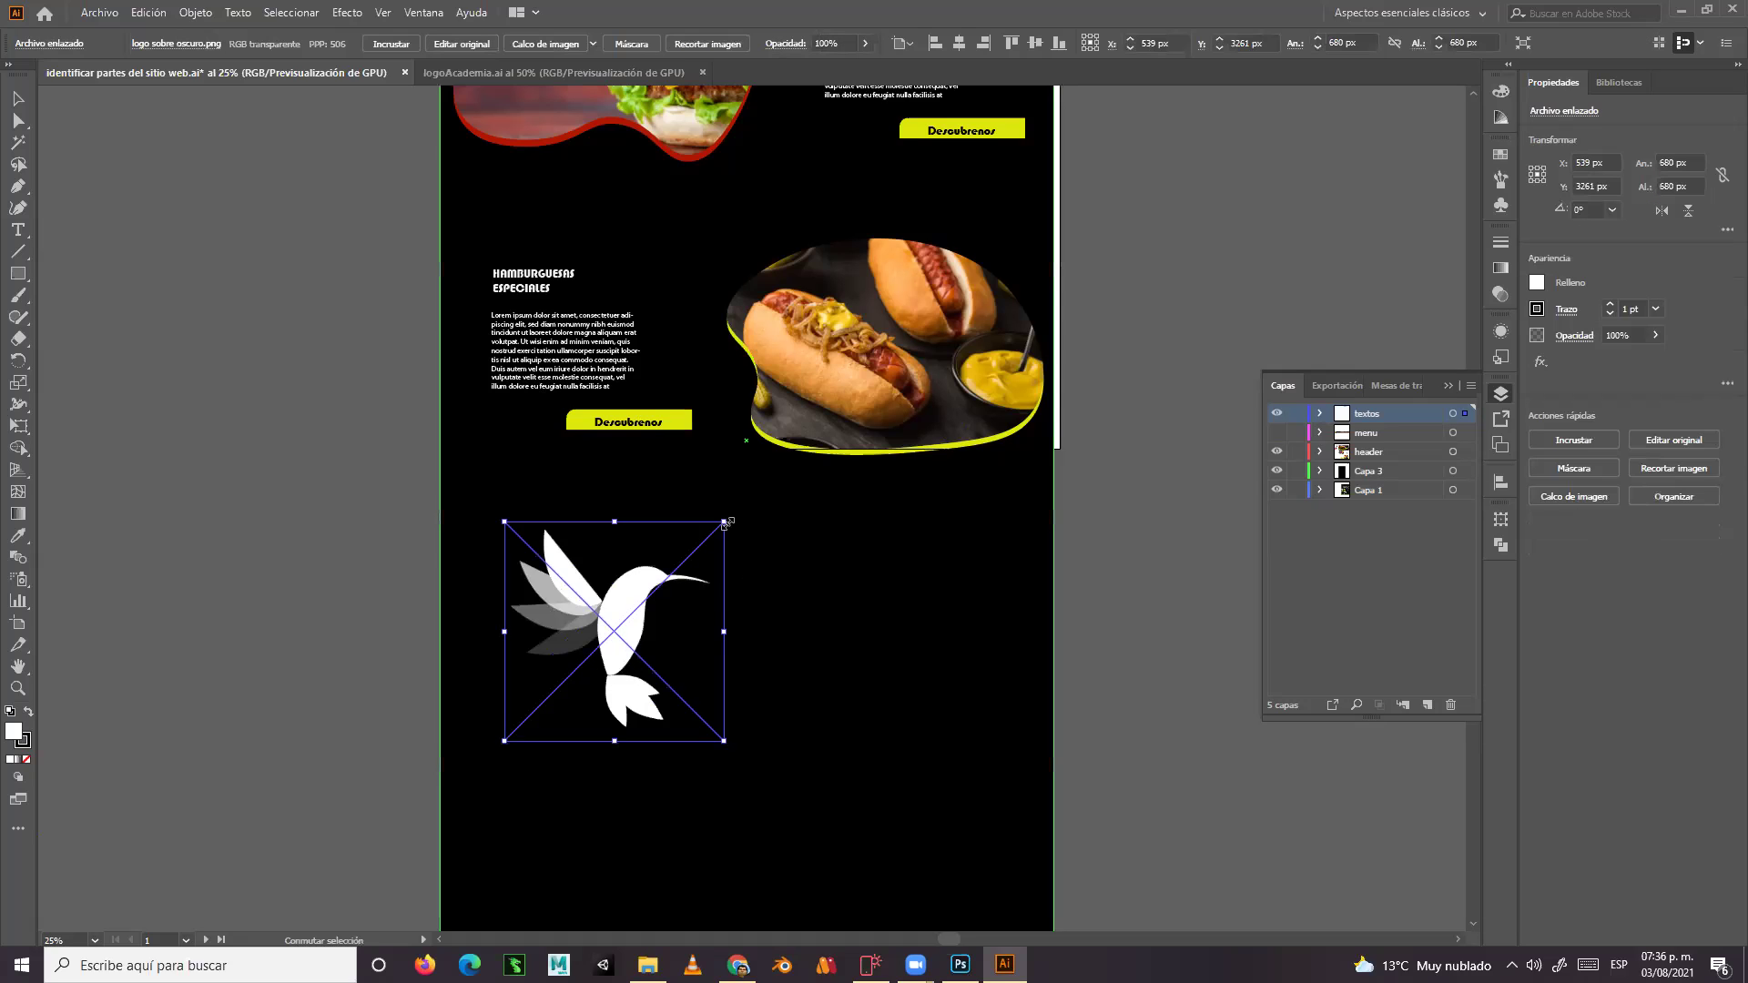
left_click_drag(724, 522, 658, 590)
left_click(328, 674)
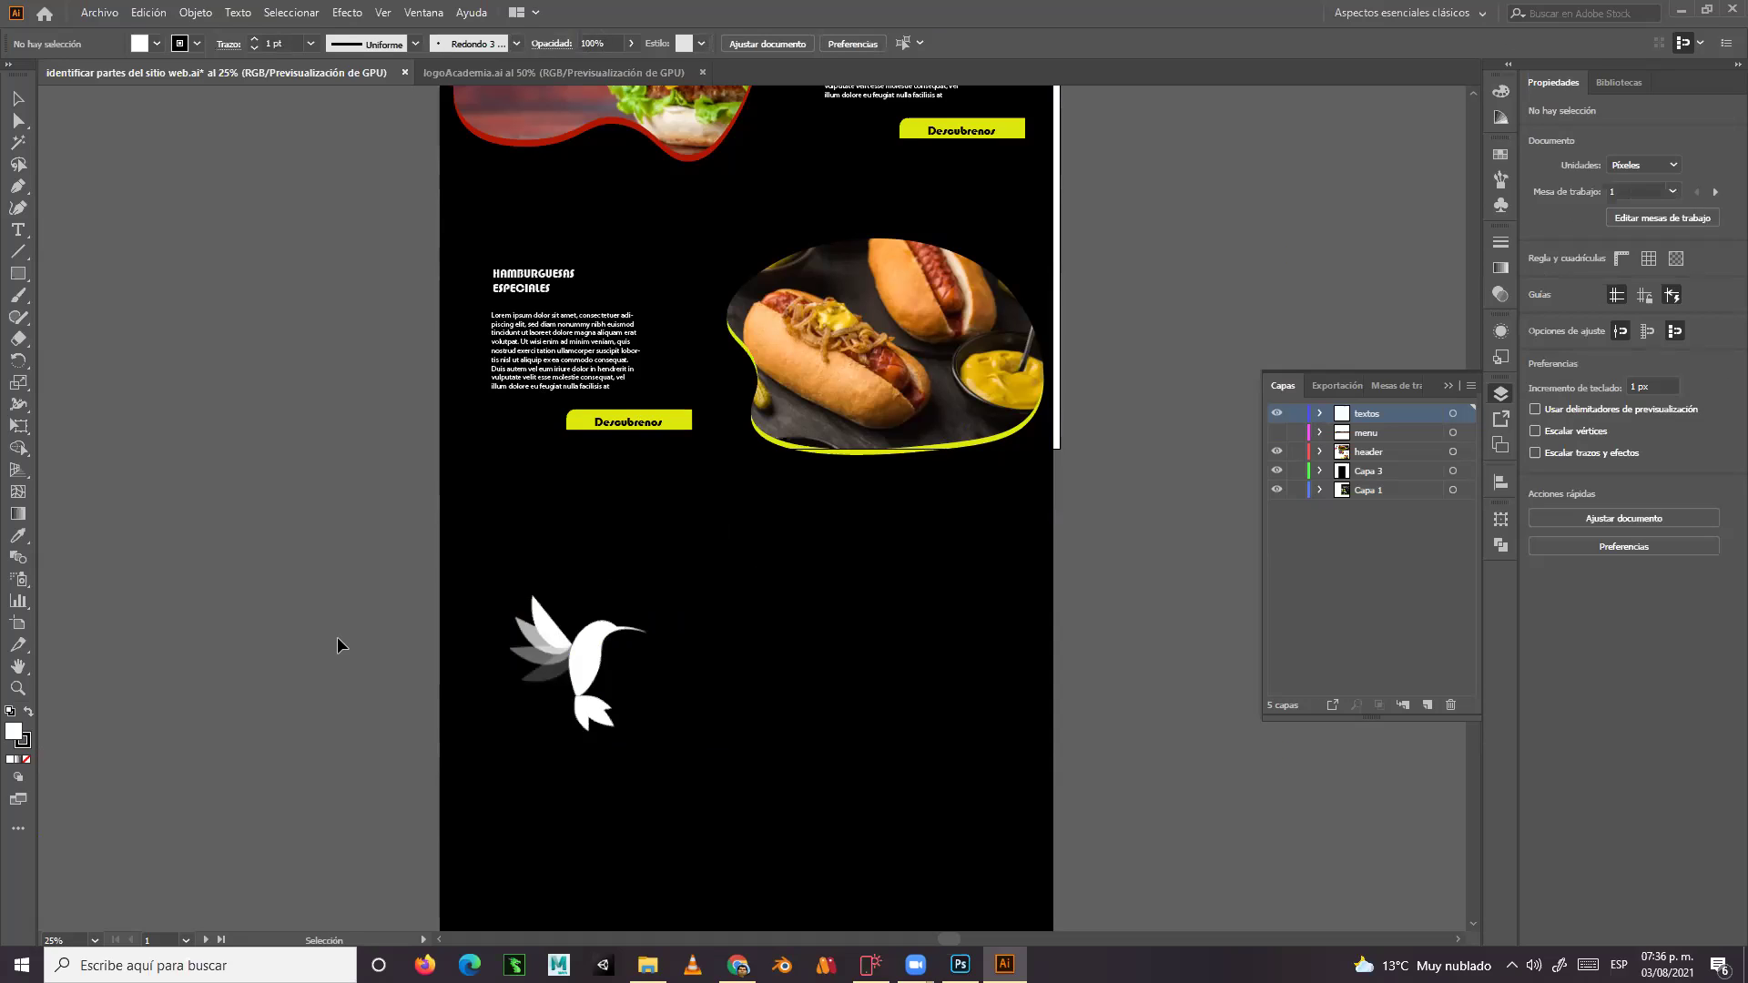
Switch to the Pagina Web.ai design and give the rectangle behind the Aliados logos a green fill and the espumados s.a lettering a black one
key("alt+Tab")
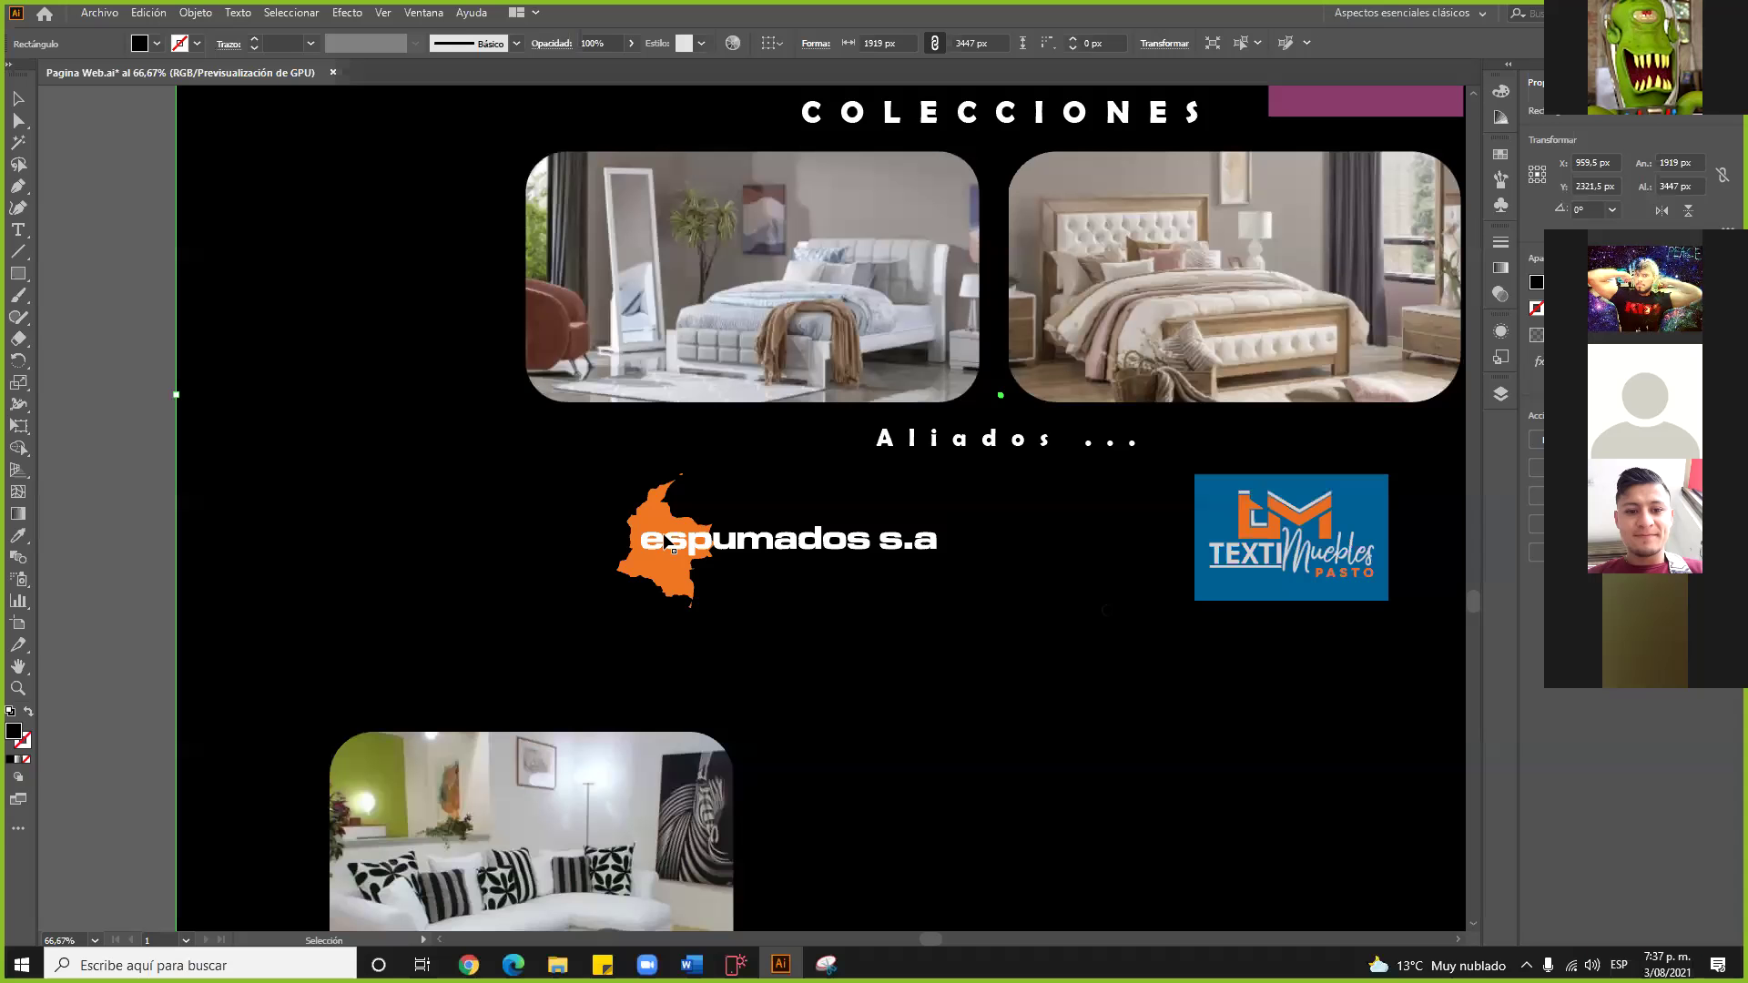
left_click(761, 632)
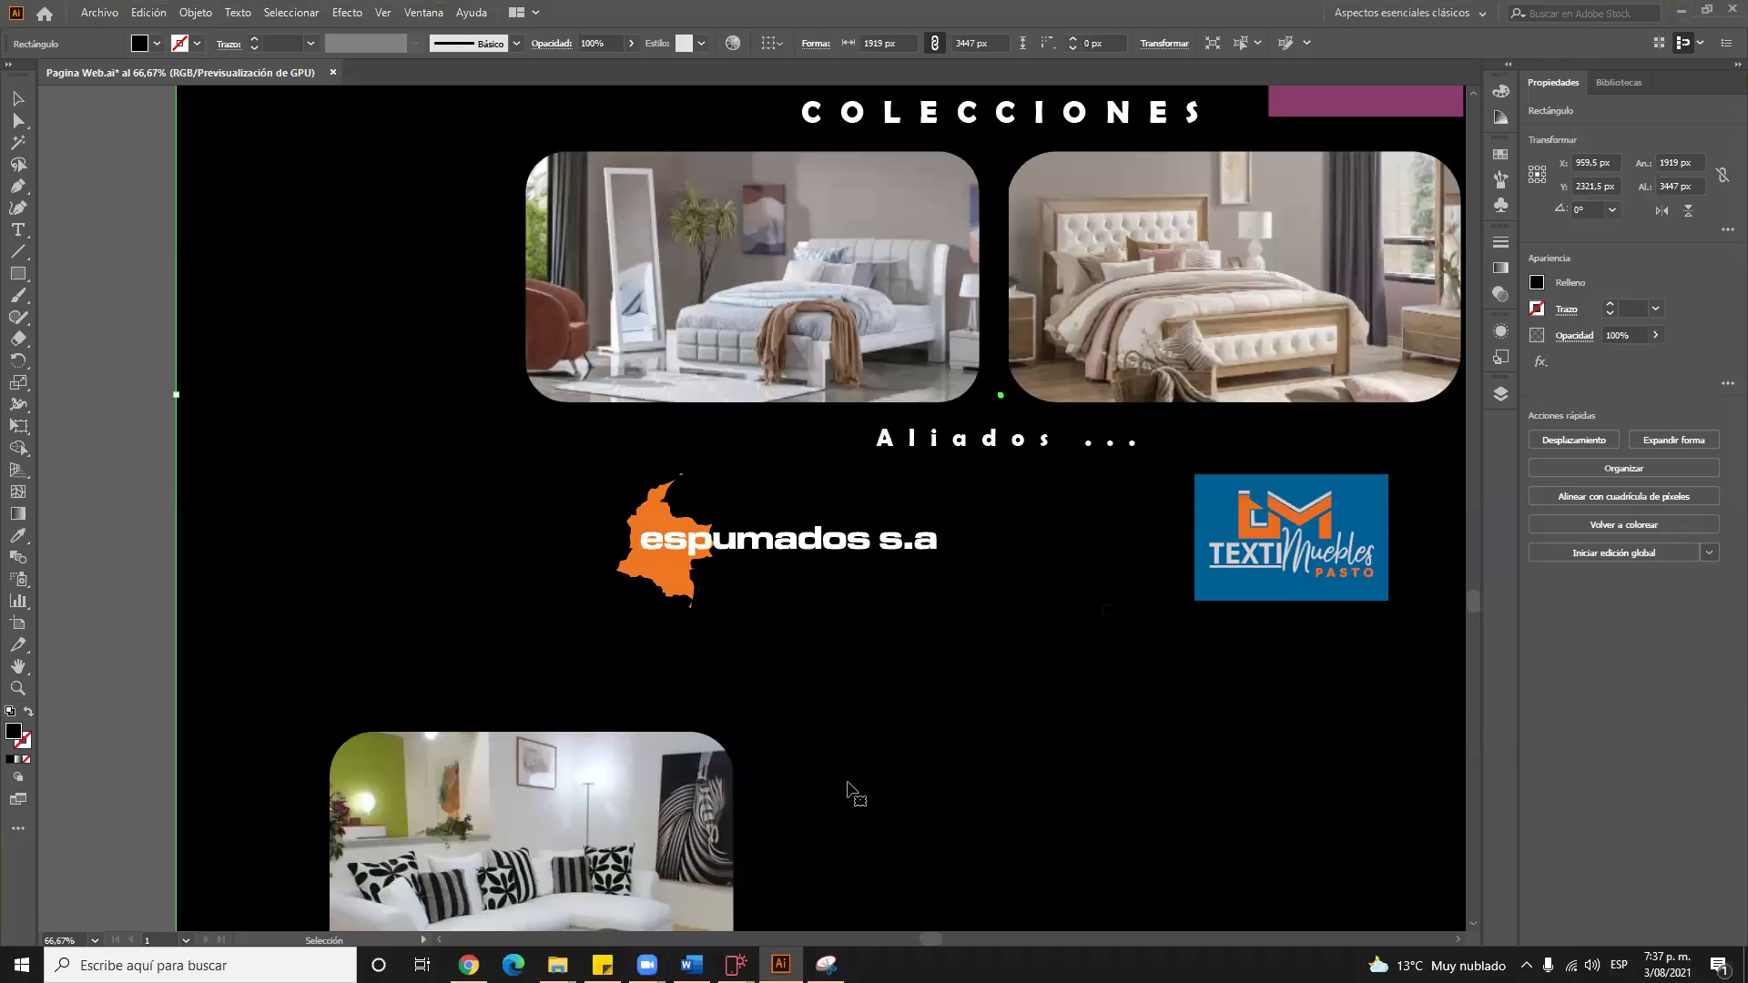
key("a")
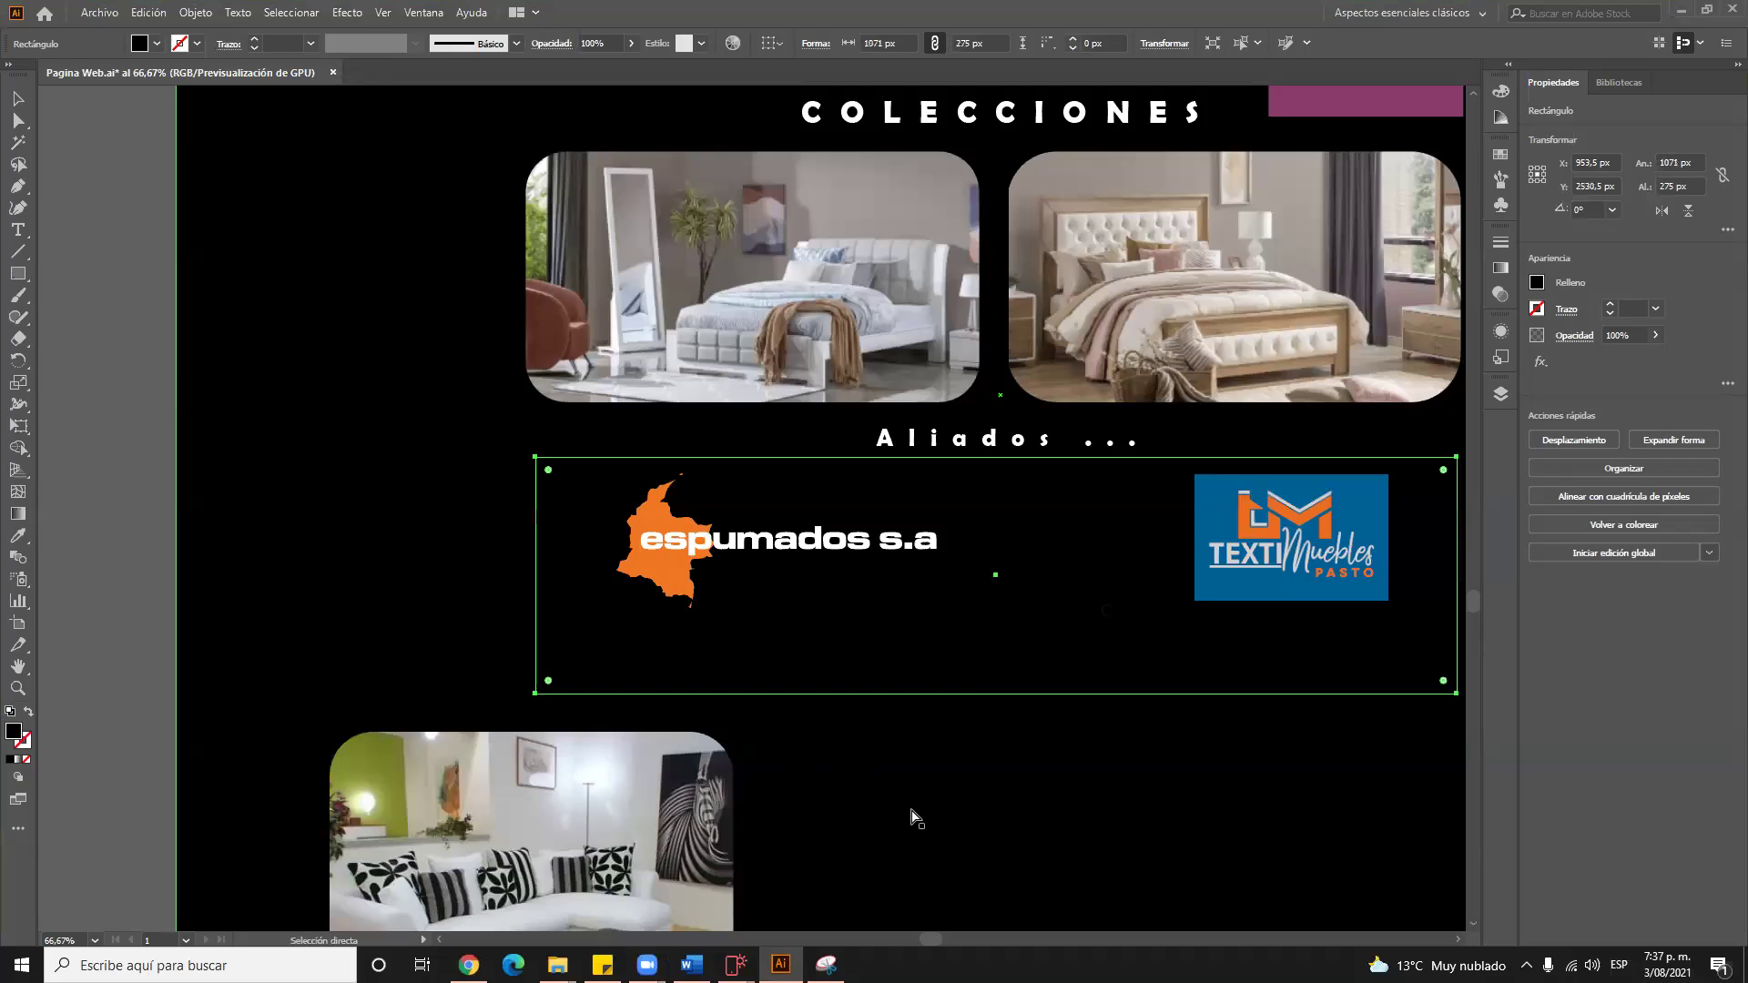
key("v")
left_click(913, 817)
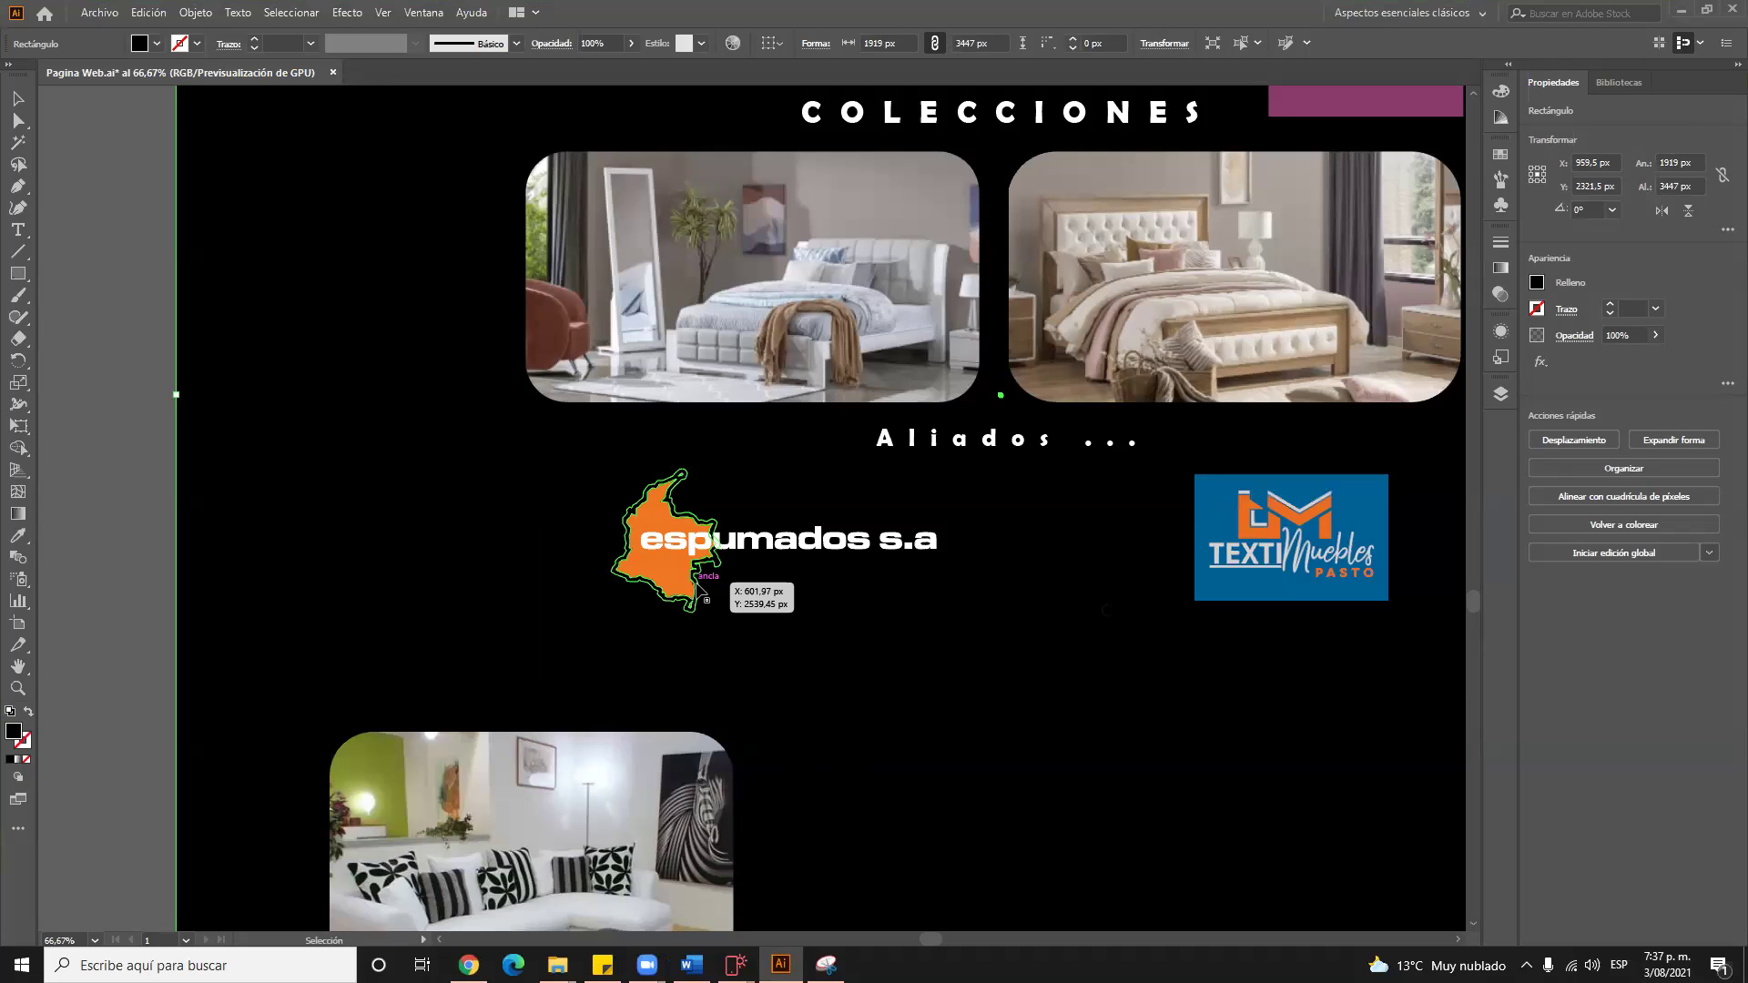
key("a")
left_click(808, 596)
key("v")
left_click(858, 751)
left_click(737, 578)
double_click(772, 651)
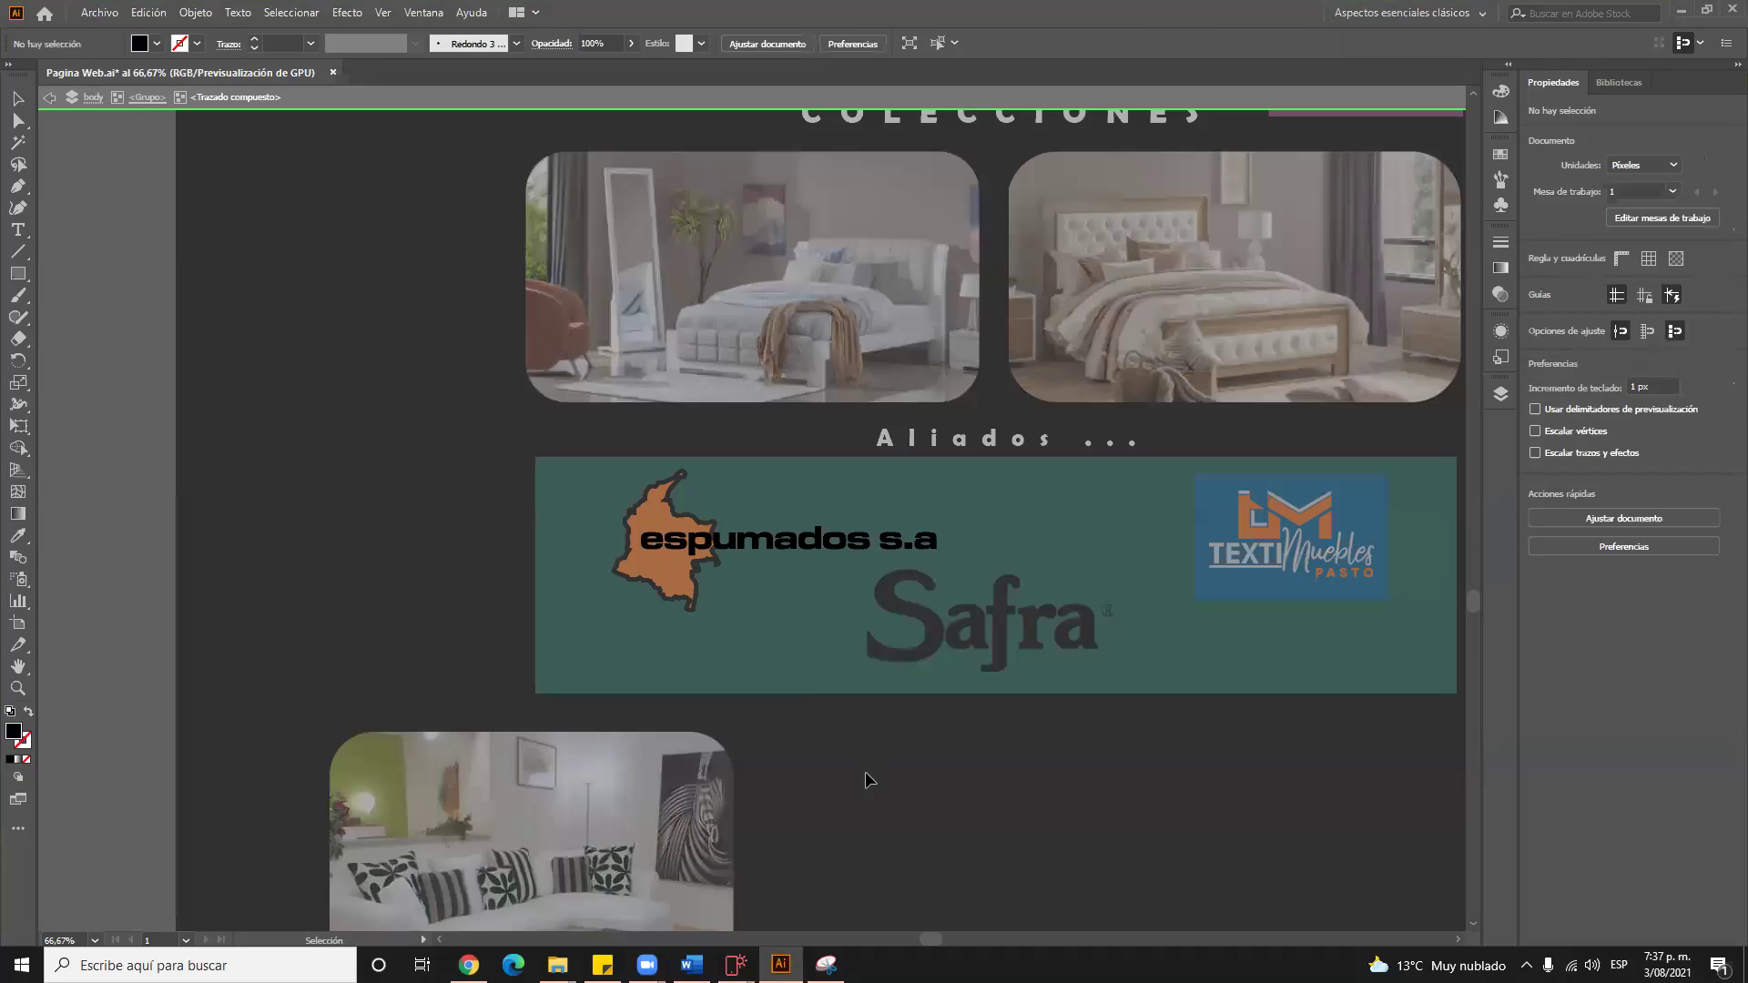
double_click(865, 772)
Move the Safra logo to the lower middle of the green Aliados band, between the other two logos
left_click(903, 653)
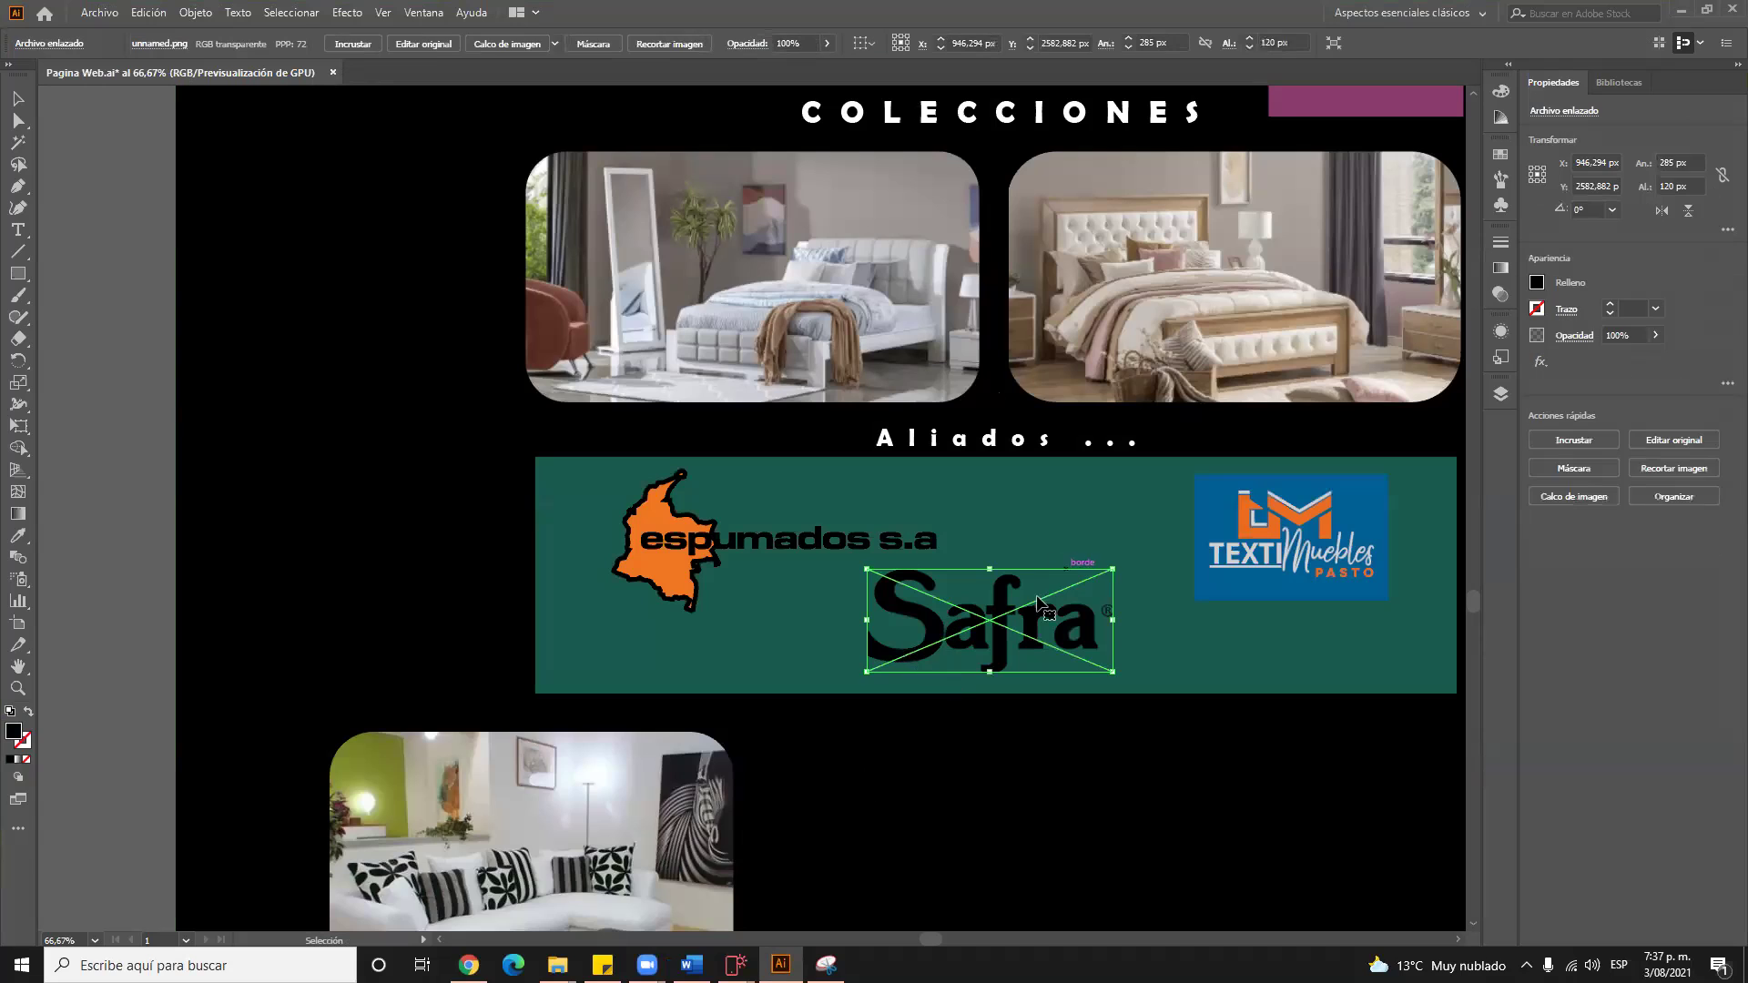
left_click_drag(1043, 627, 990, 601)
double_click(991, 636)
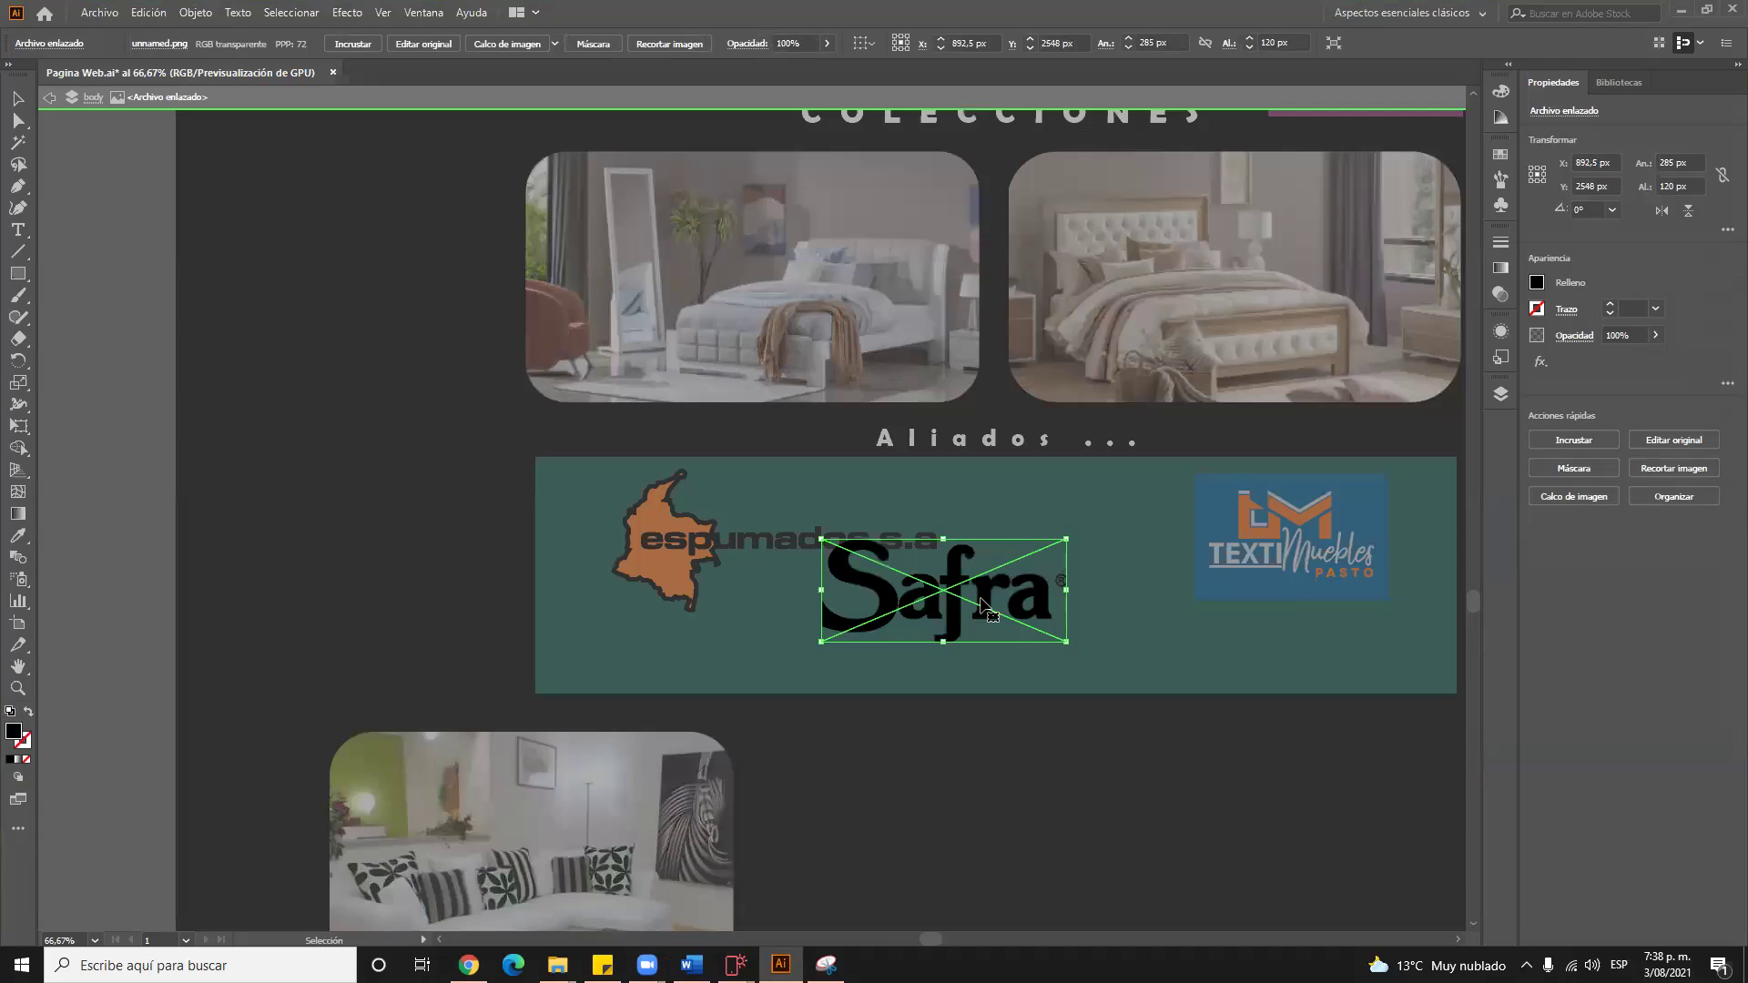
left_click(995, 729)
left_click(992, 630)
left_click_drag(980, 630, 992, 655)
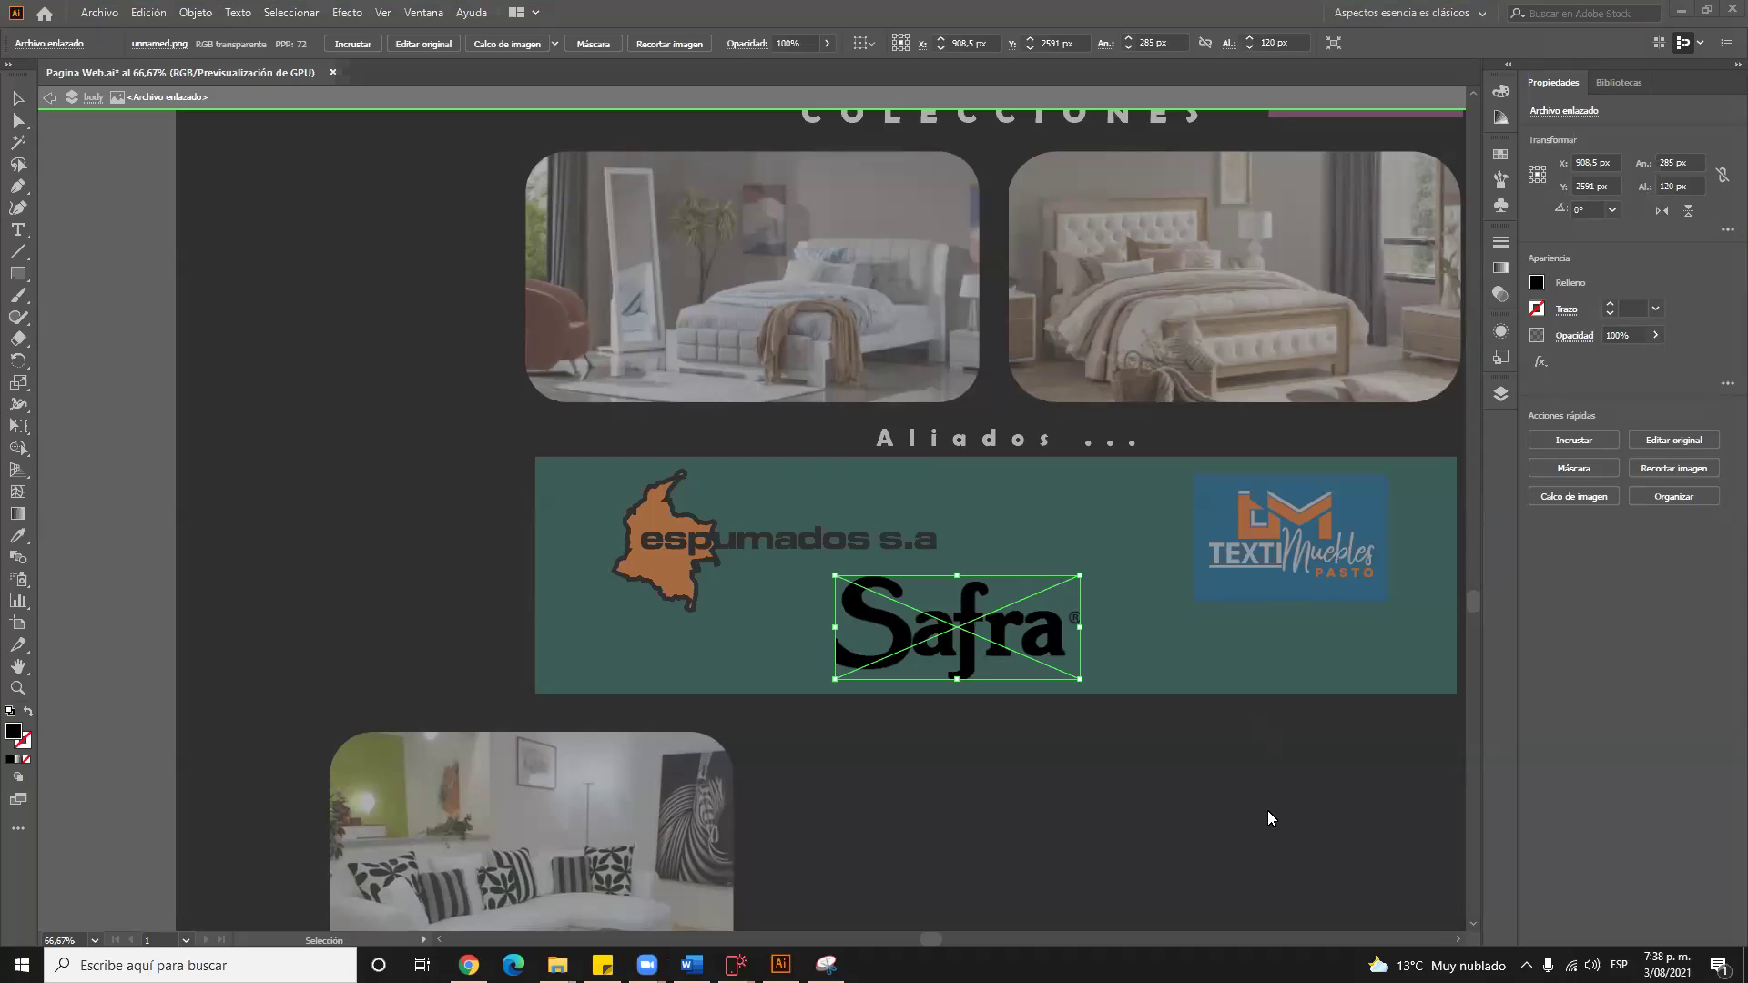
key("space")
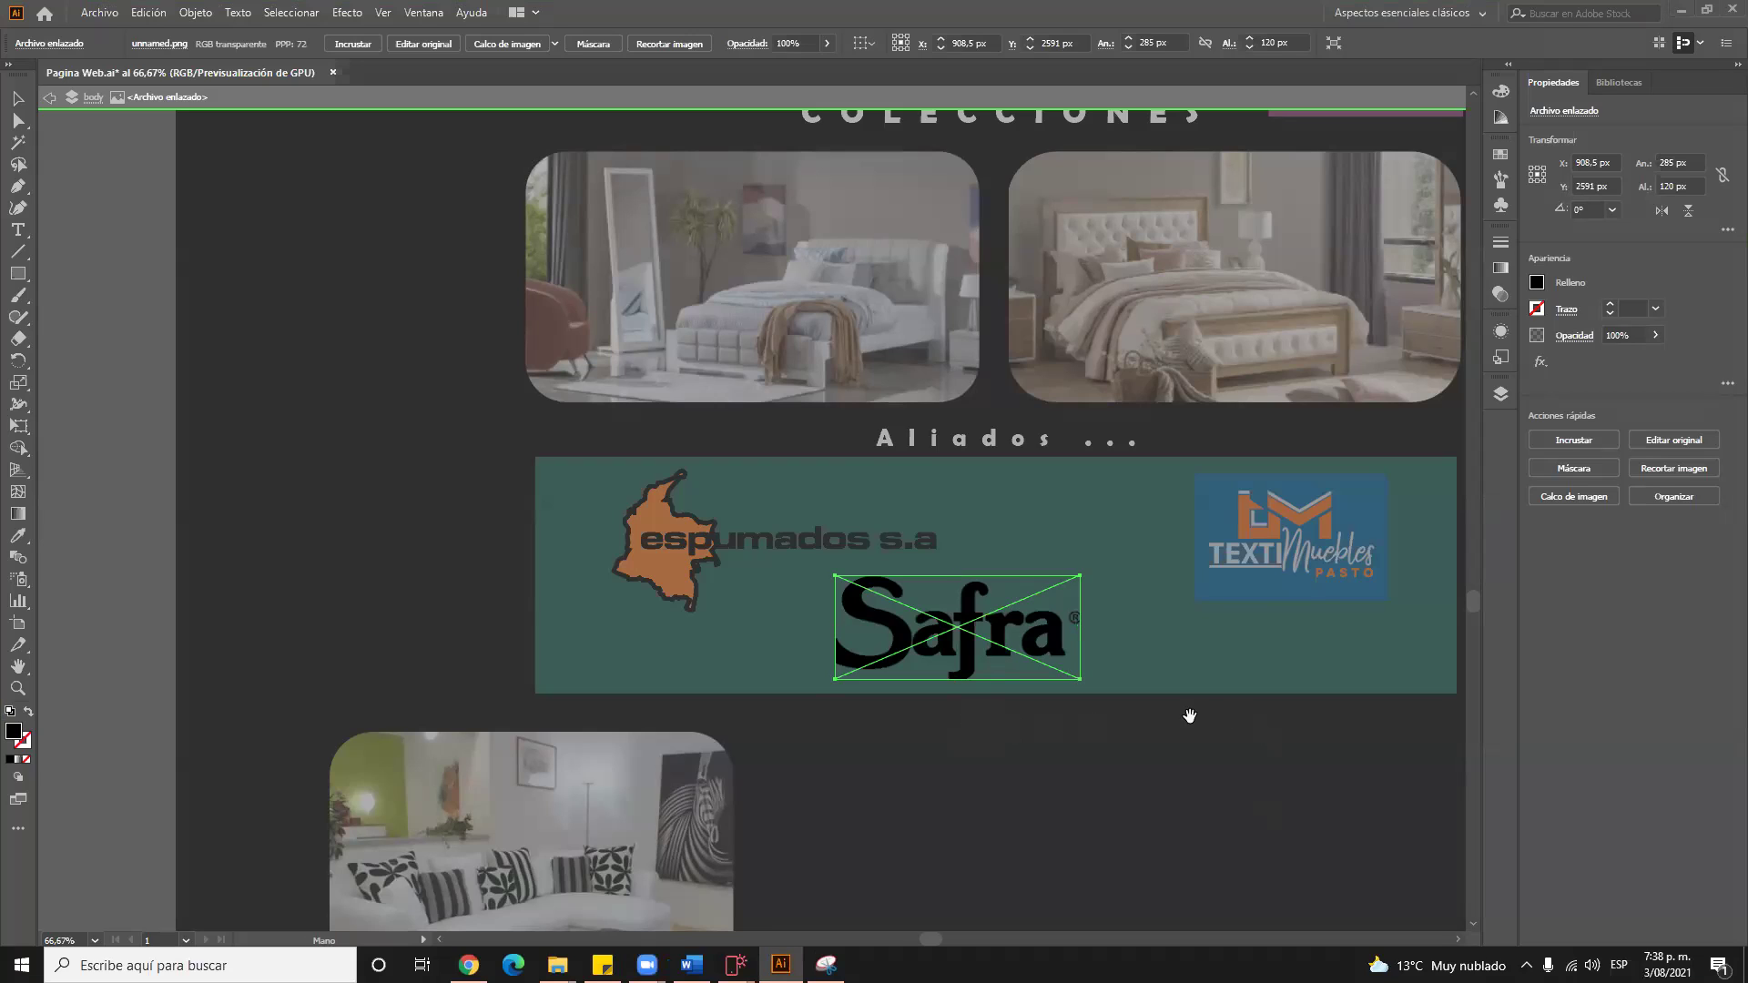
left_click_drag(1221, 707, 1268, 582)
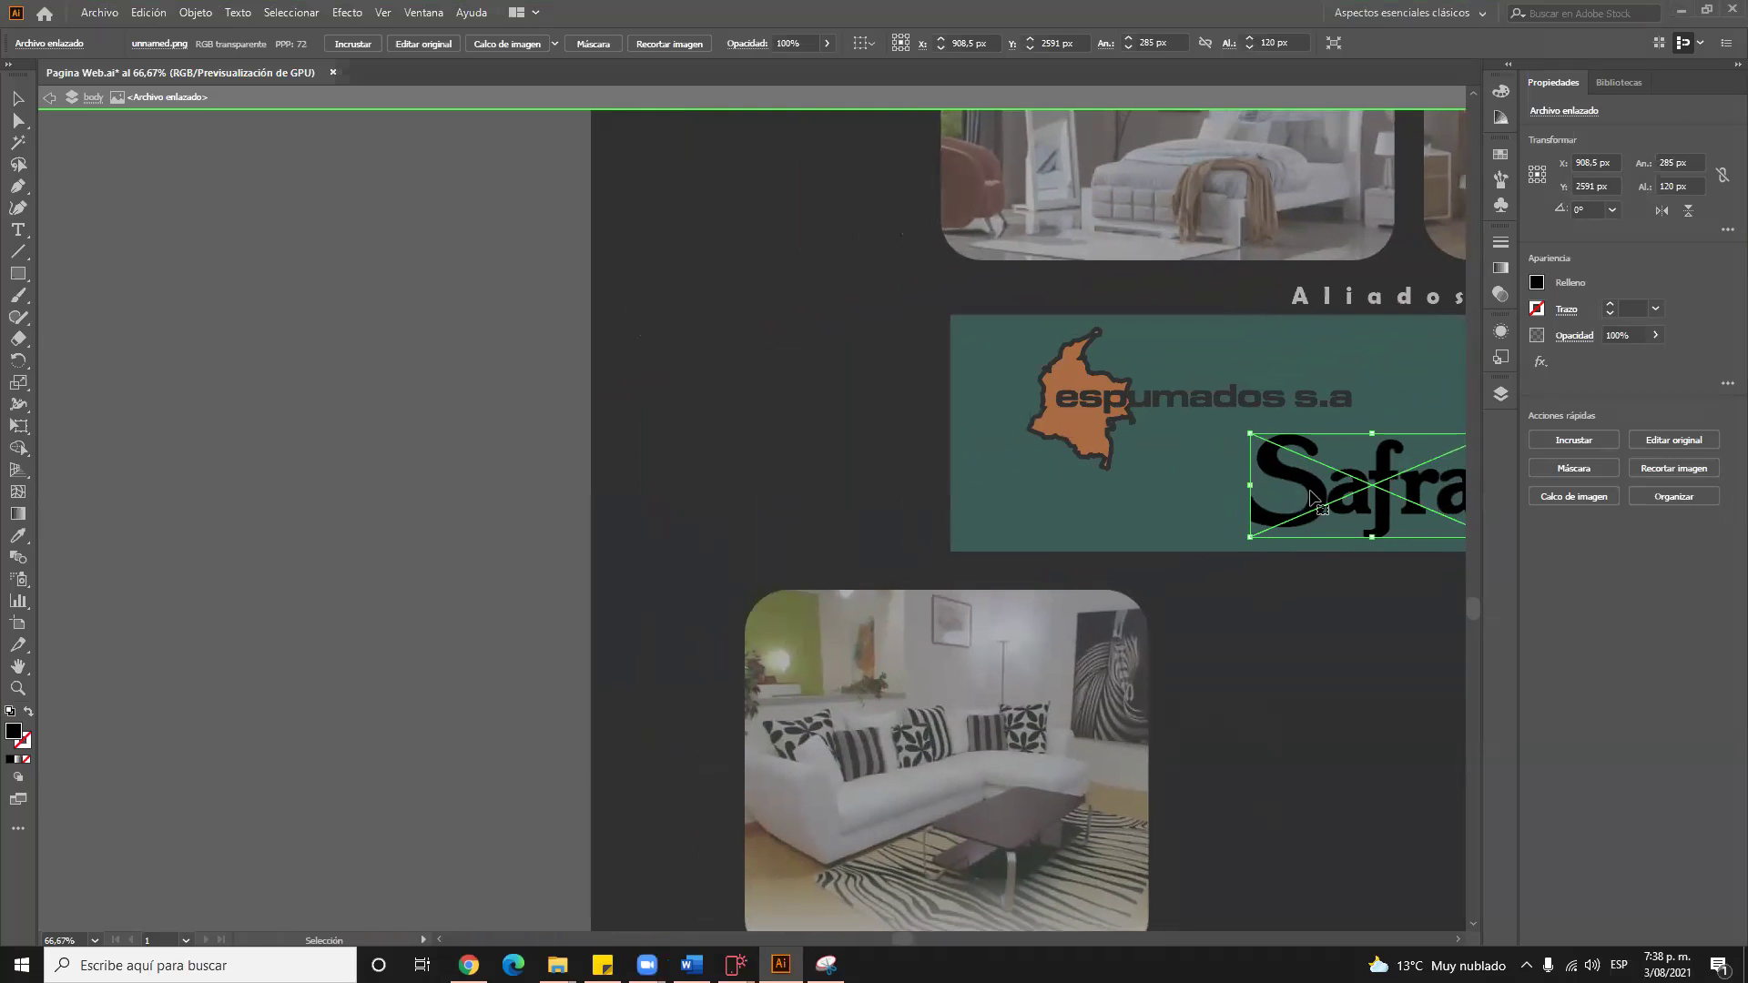
Move the Safra logo off the page onto the empty canvas and trace it with the Logotipo en blanco y negro preset
left_click_drag(1312, 495, 333, 496)
left_click(405, 336)
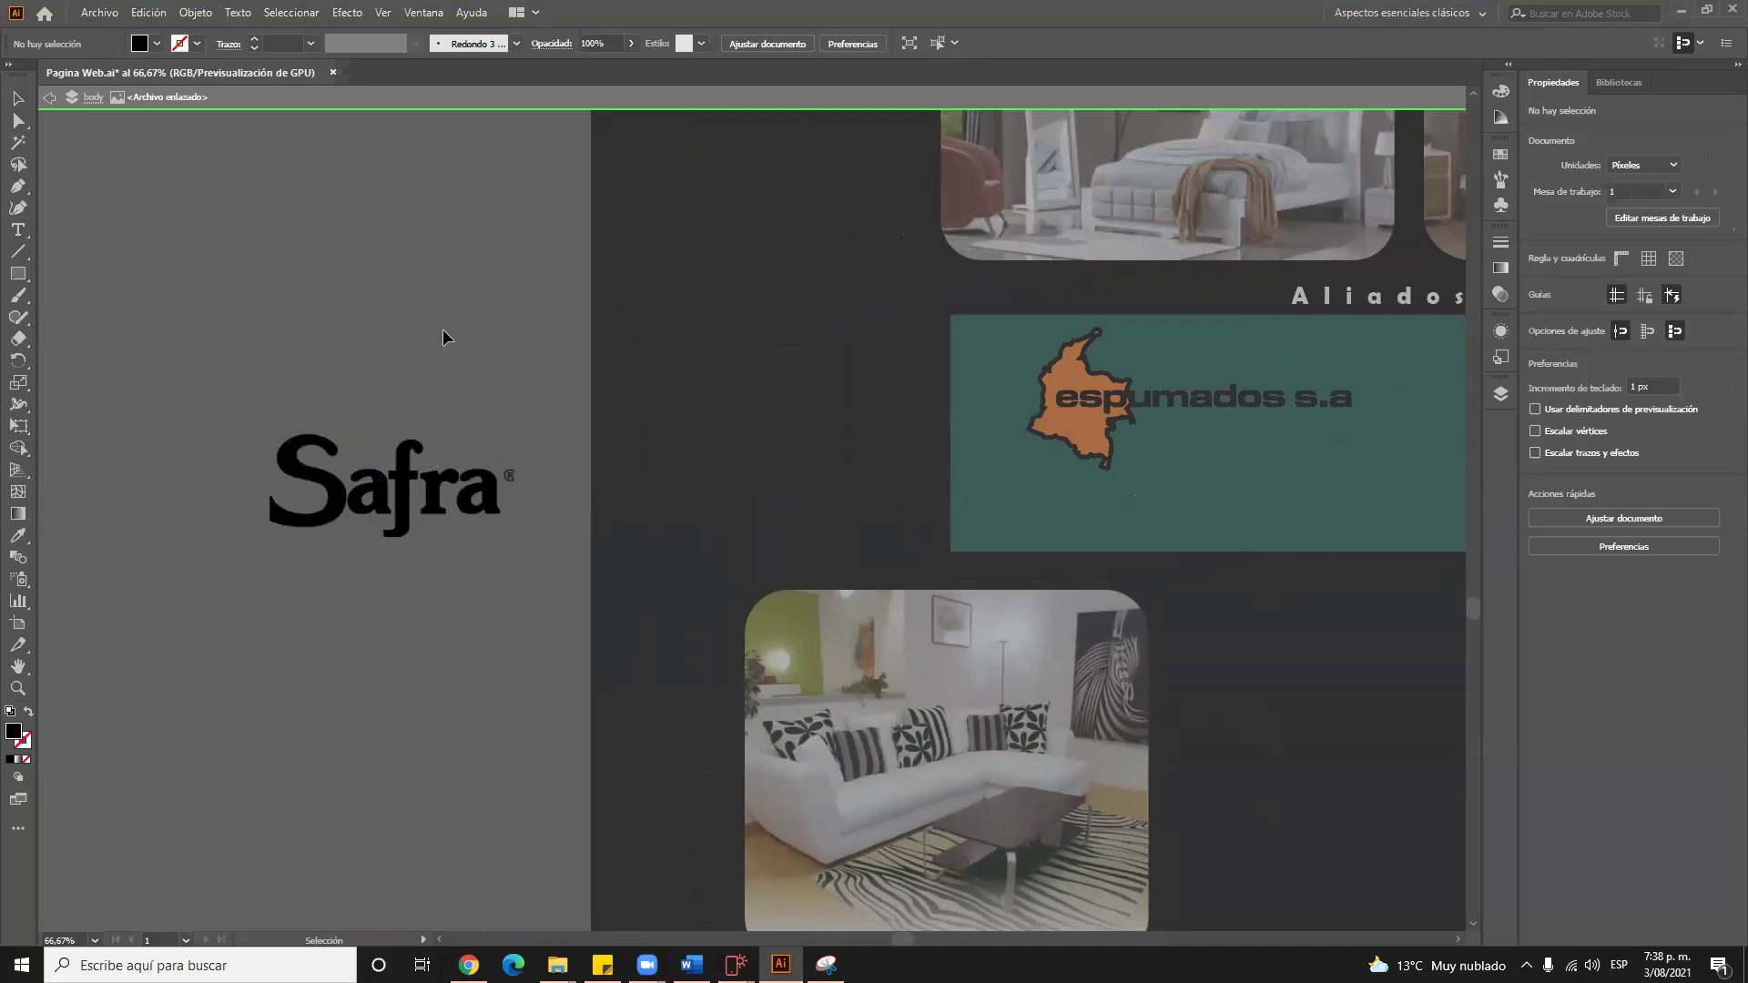
left_click(18, 688)
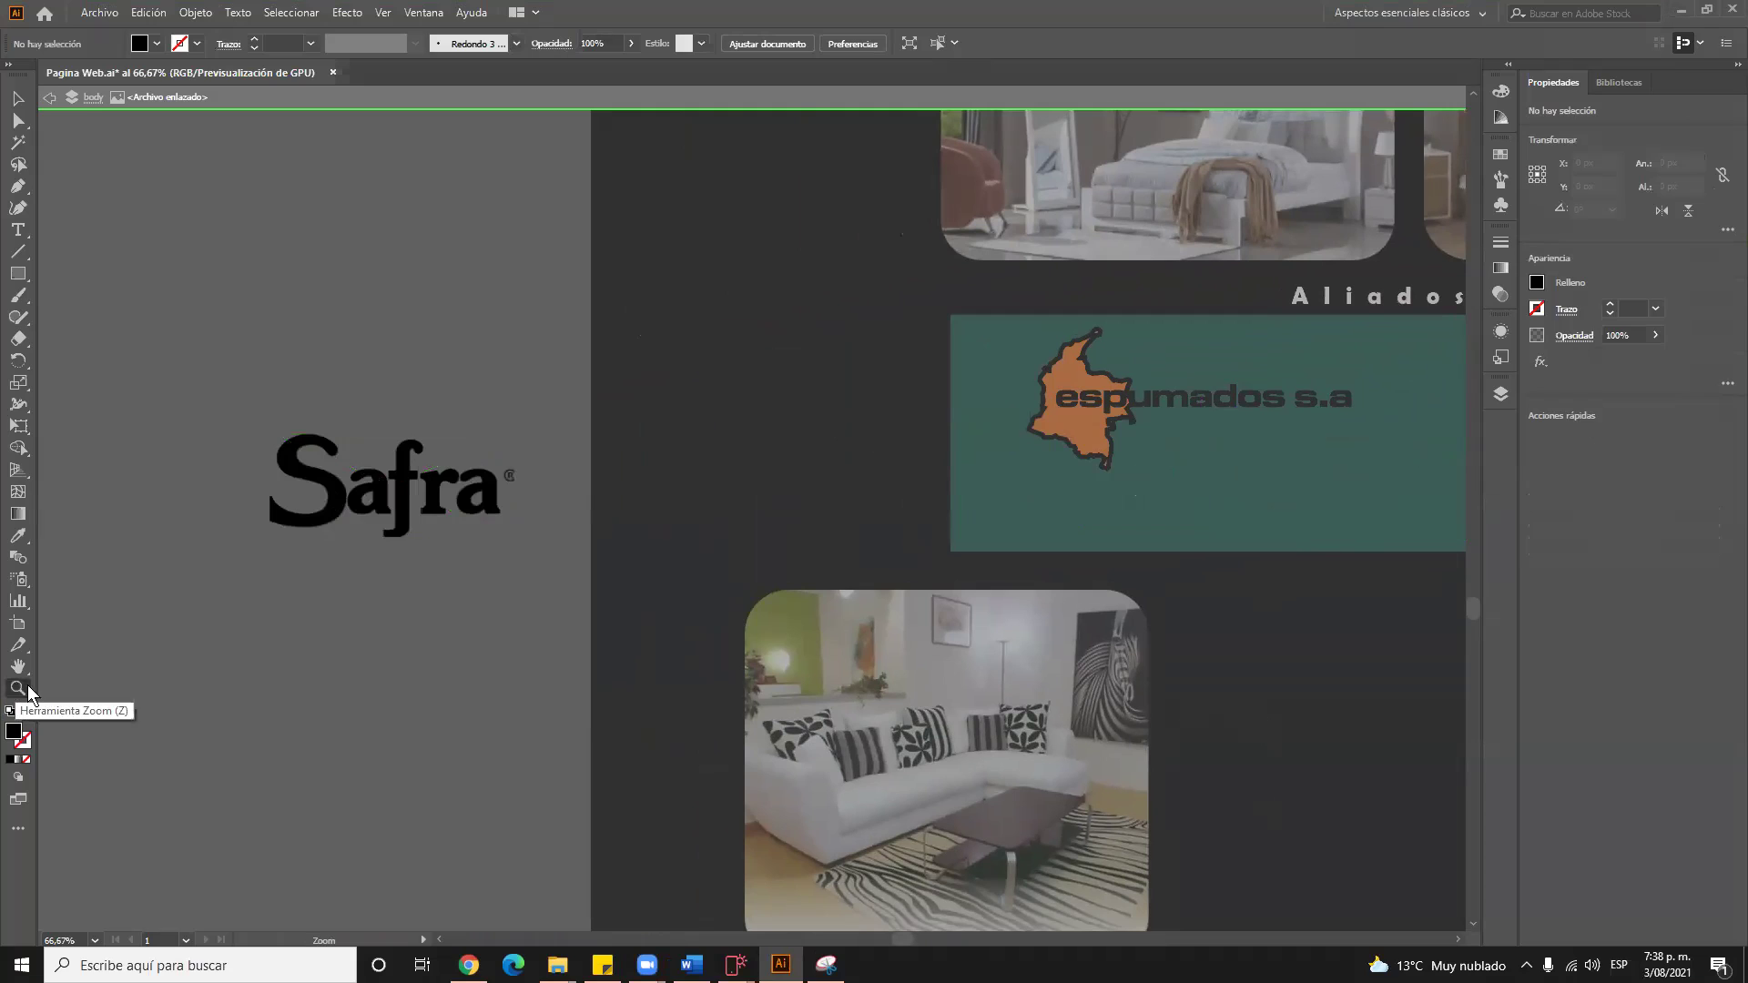
left_click(367, 485)
left_click(854, 535)
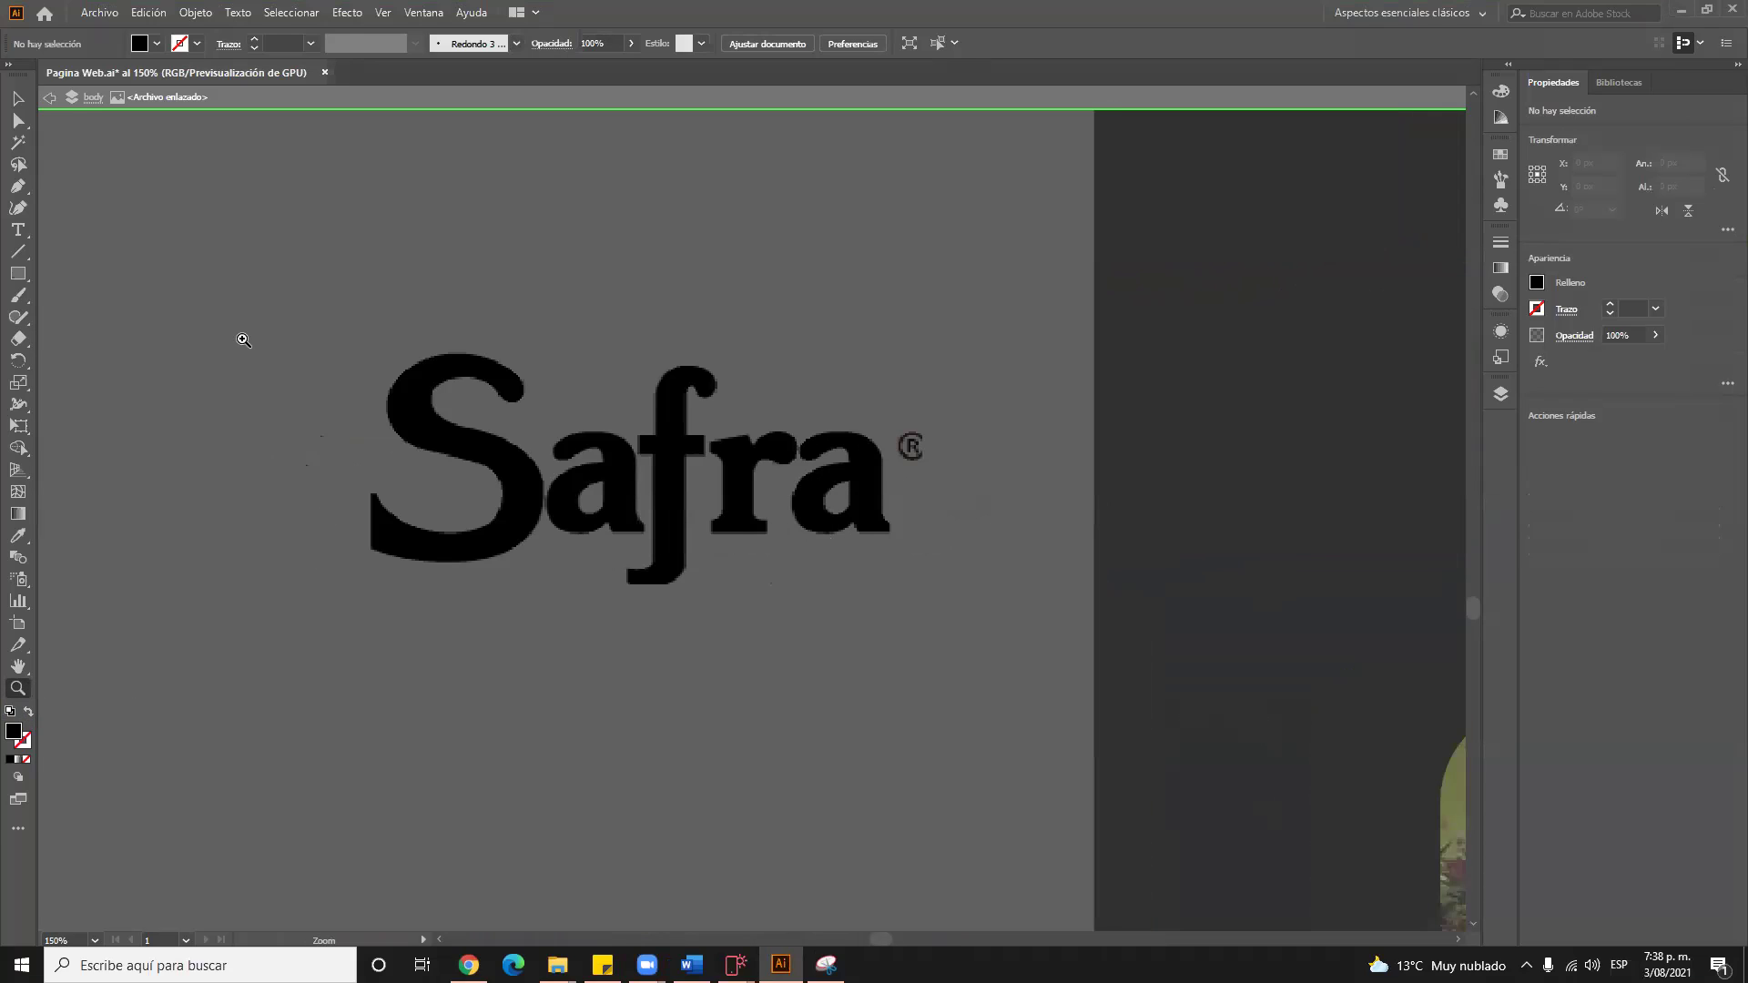
left_click(19, 98)
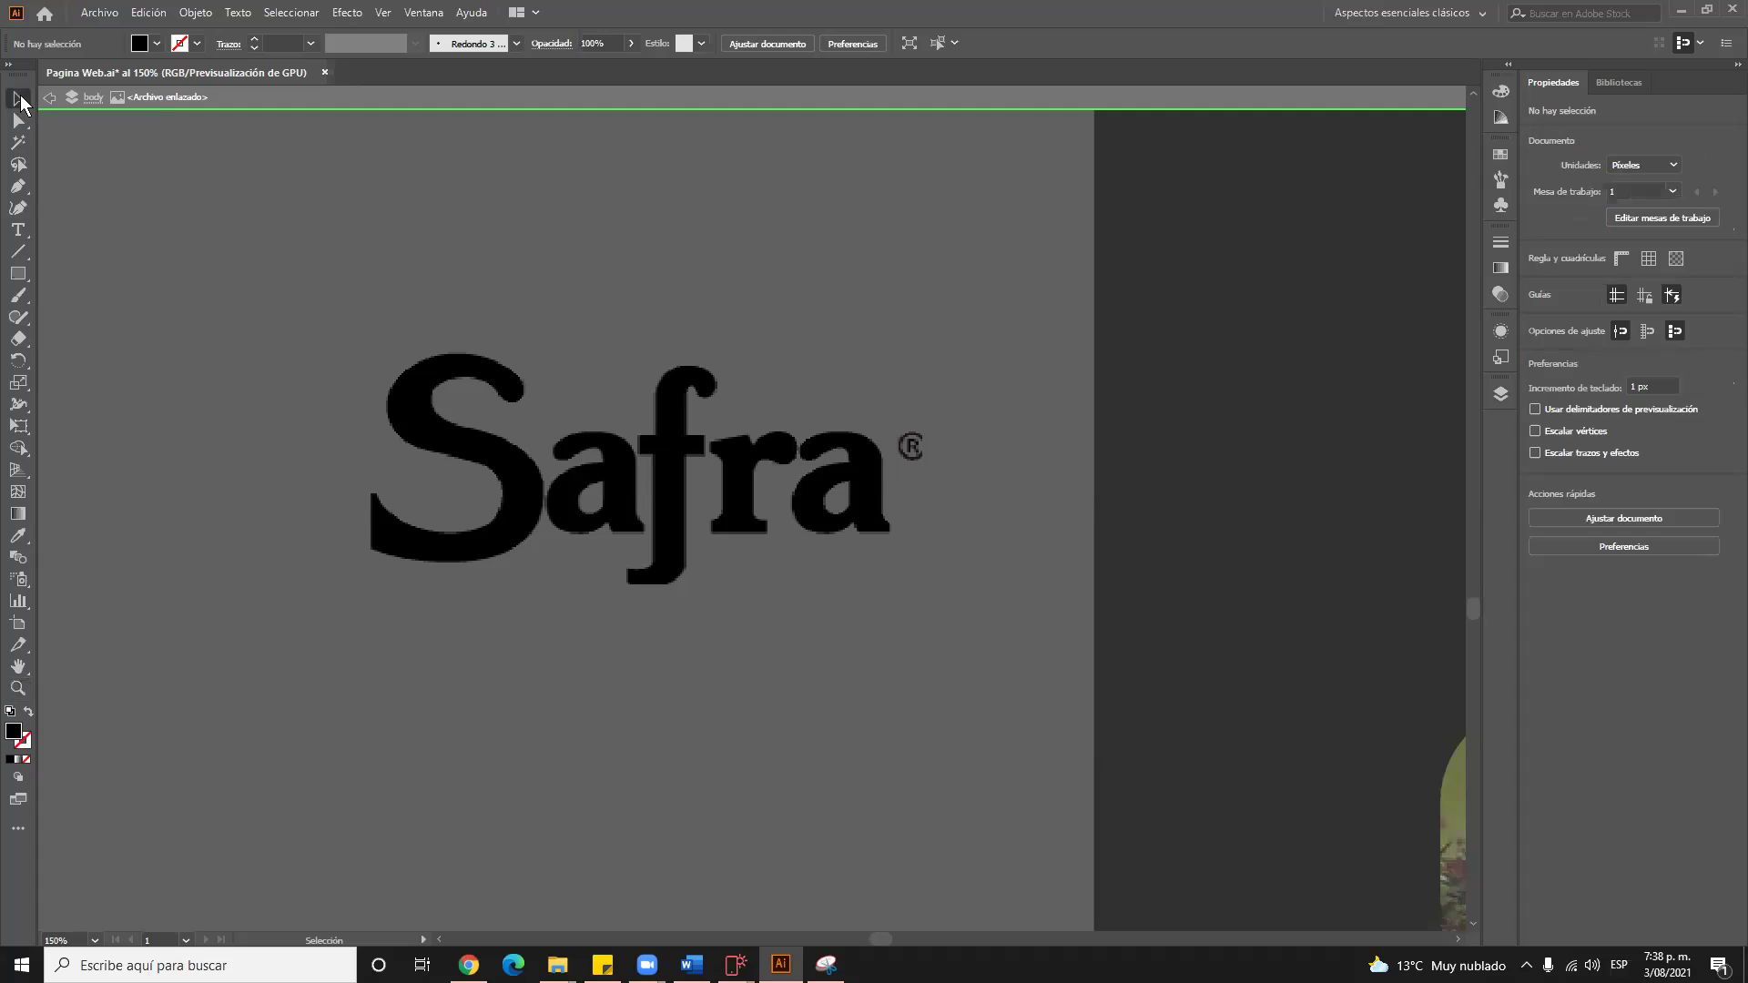
left_click(547, 484)
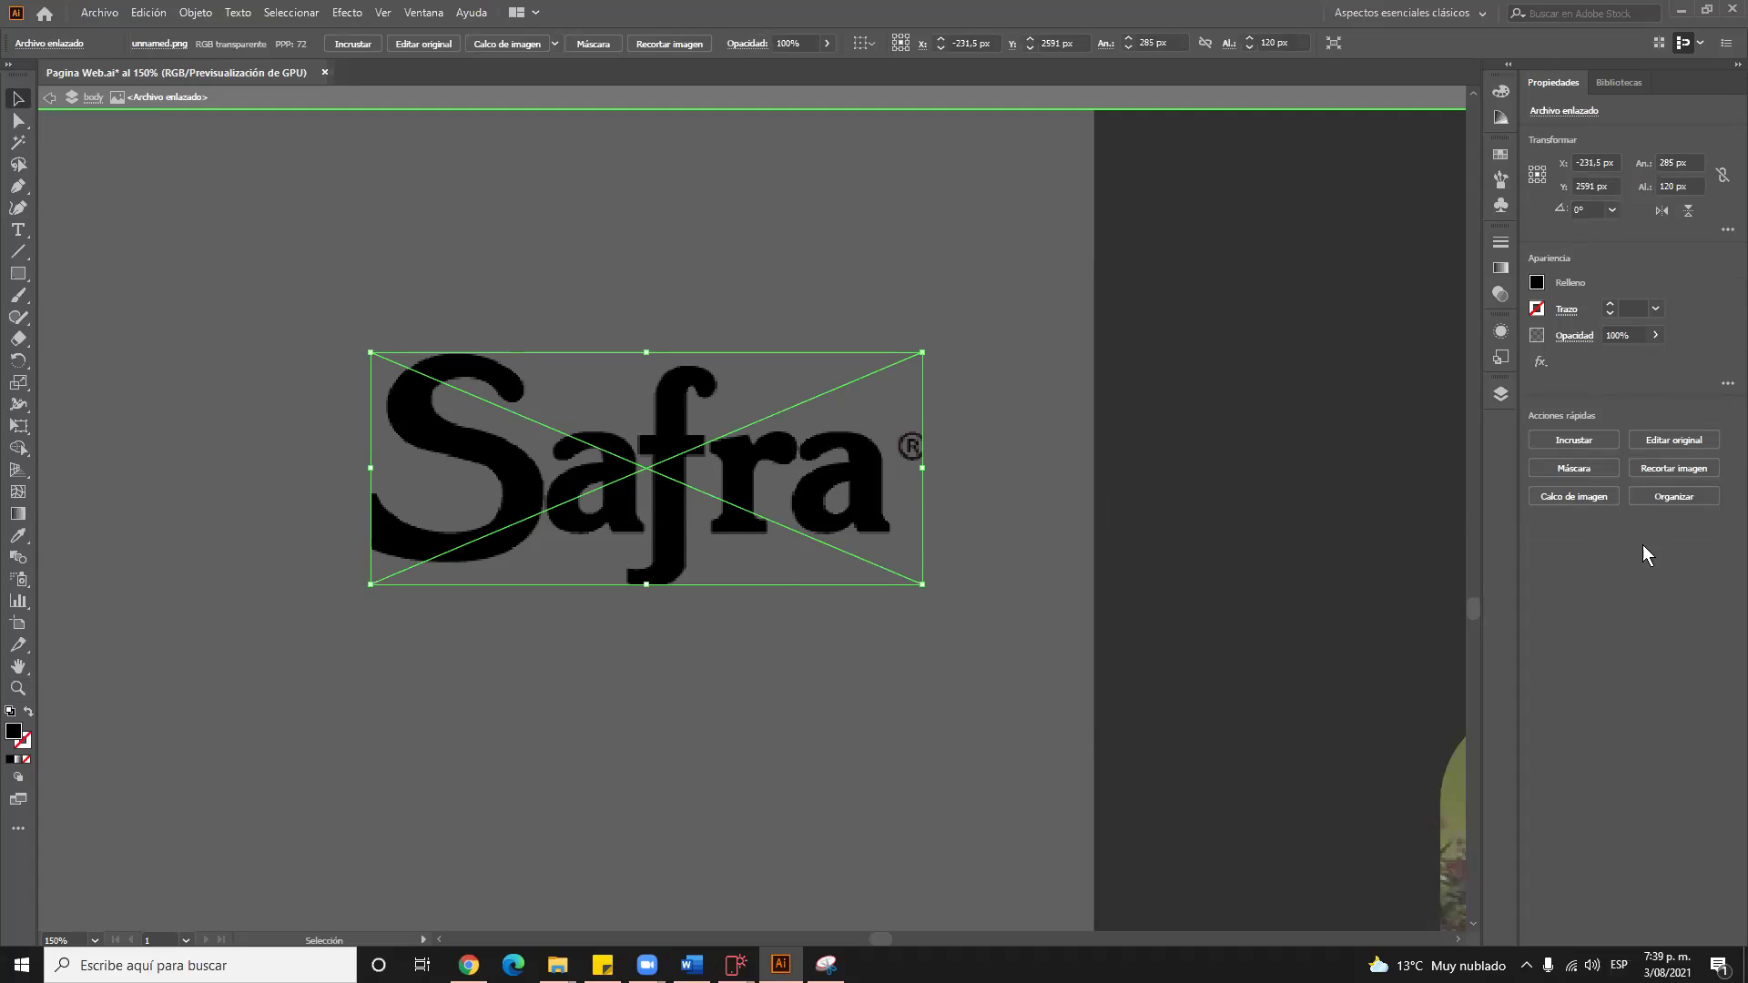
left_click(1578, 497)
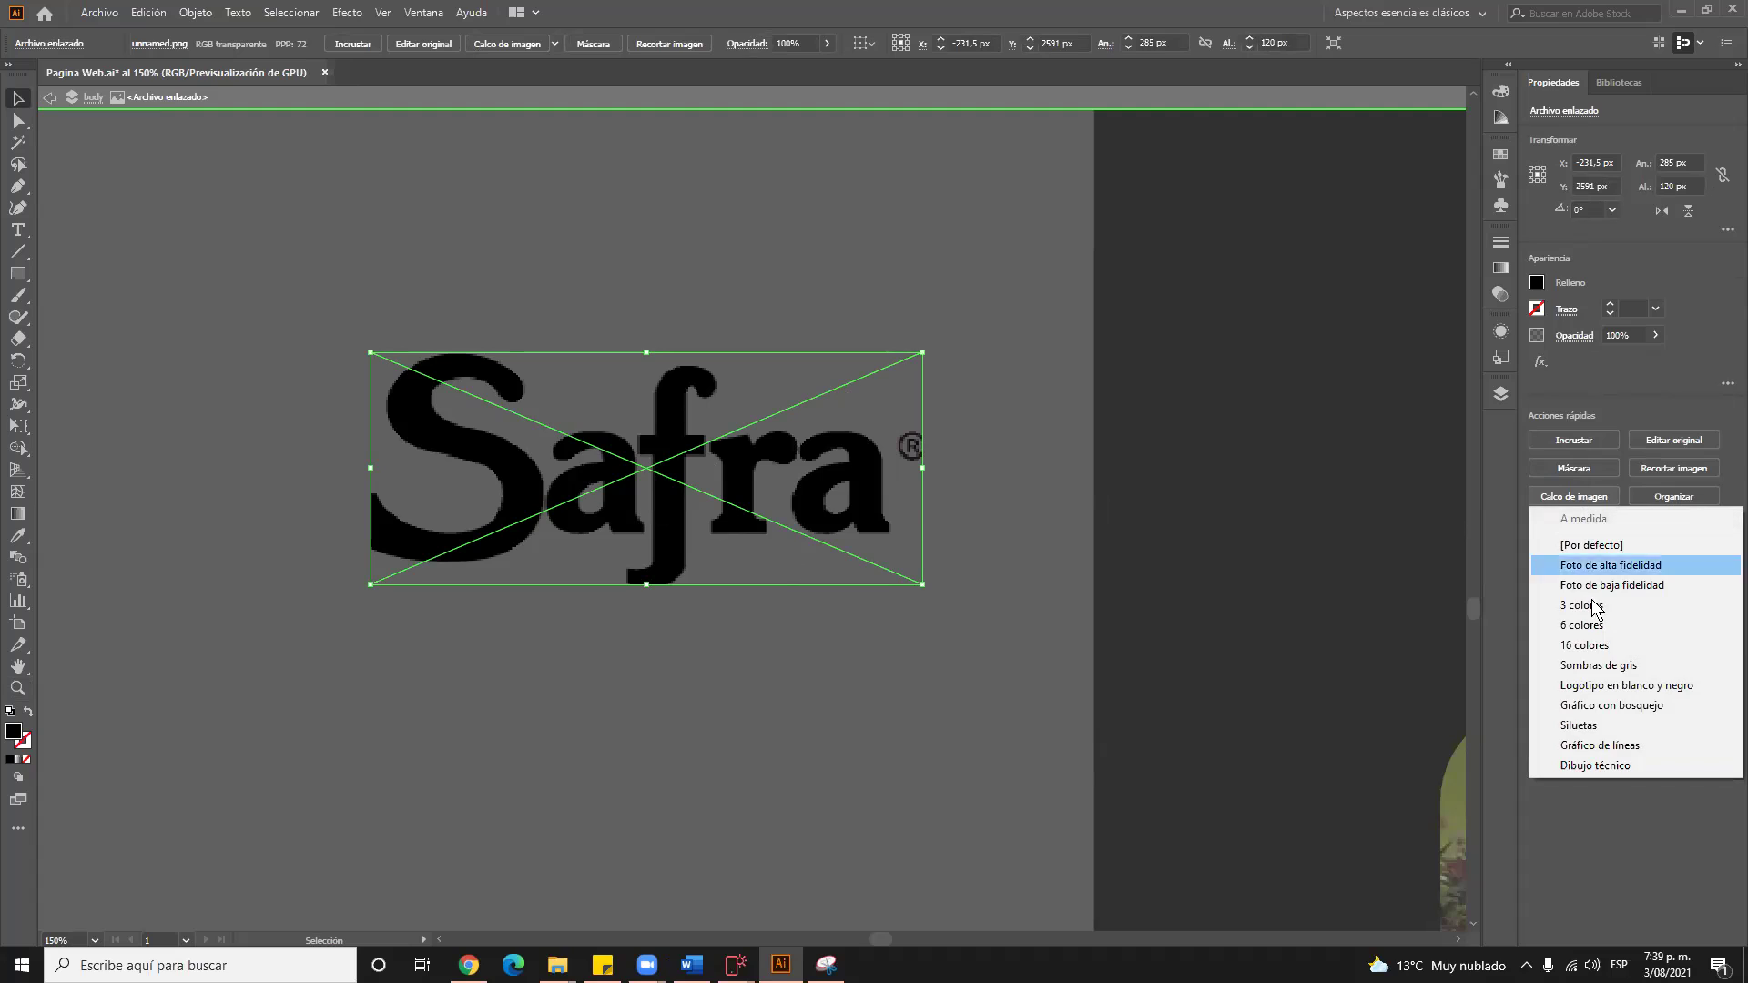
left_click(1598, 688)
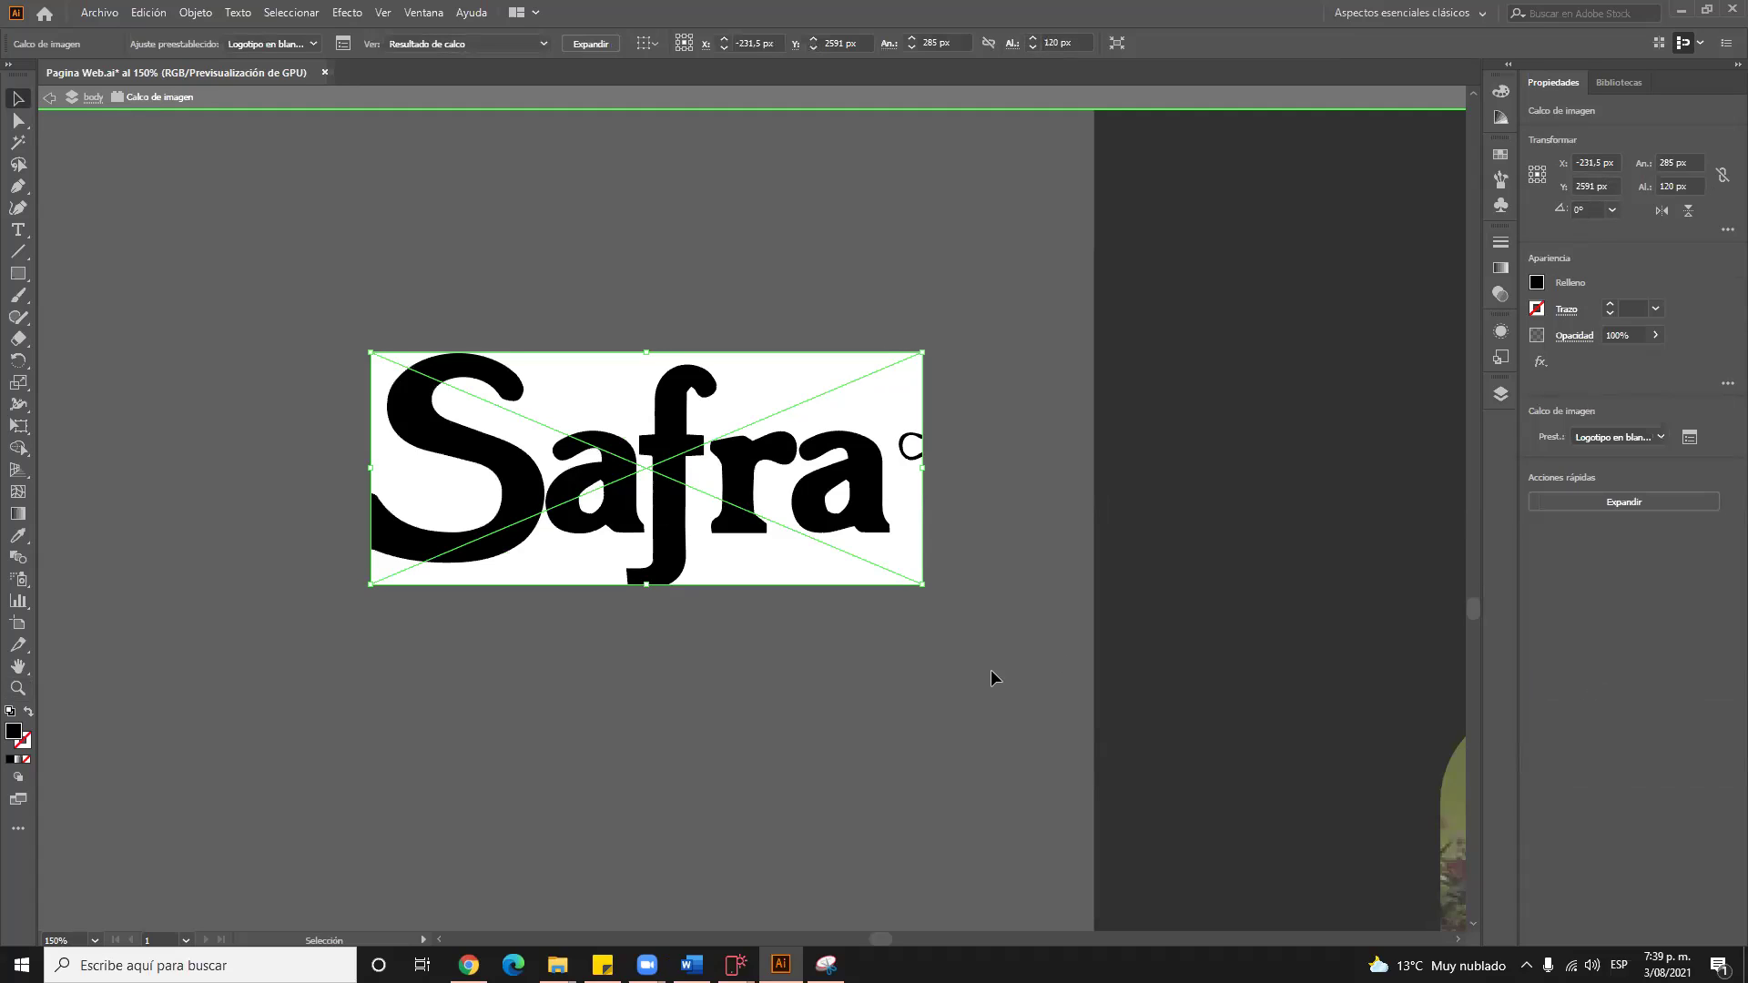
right_click(563, 375)
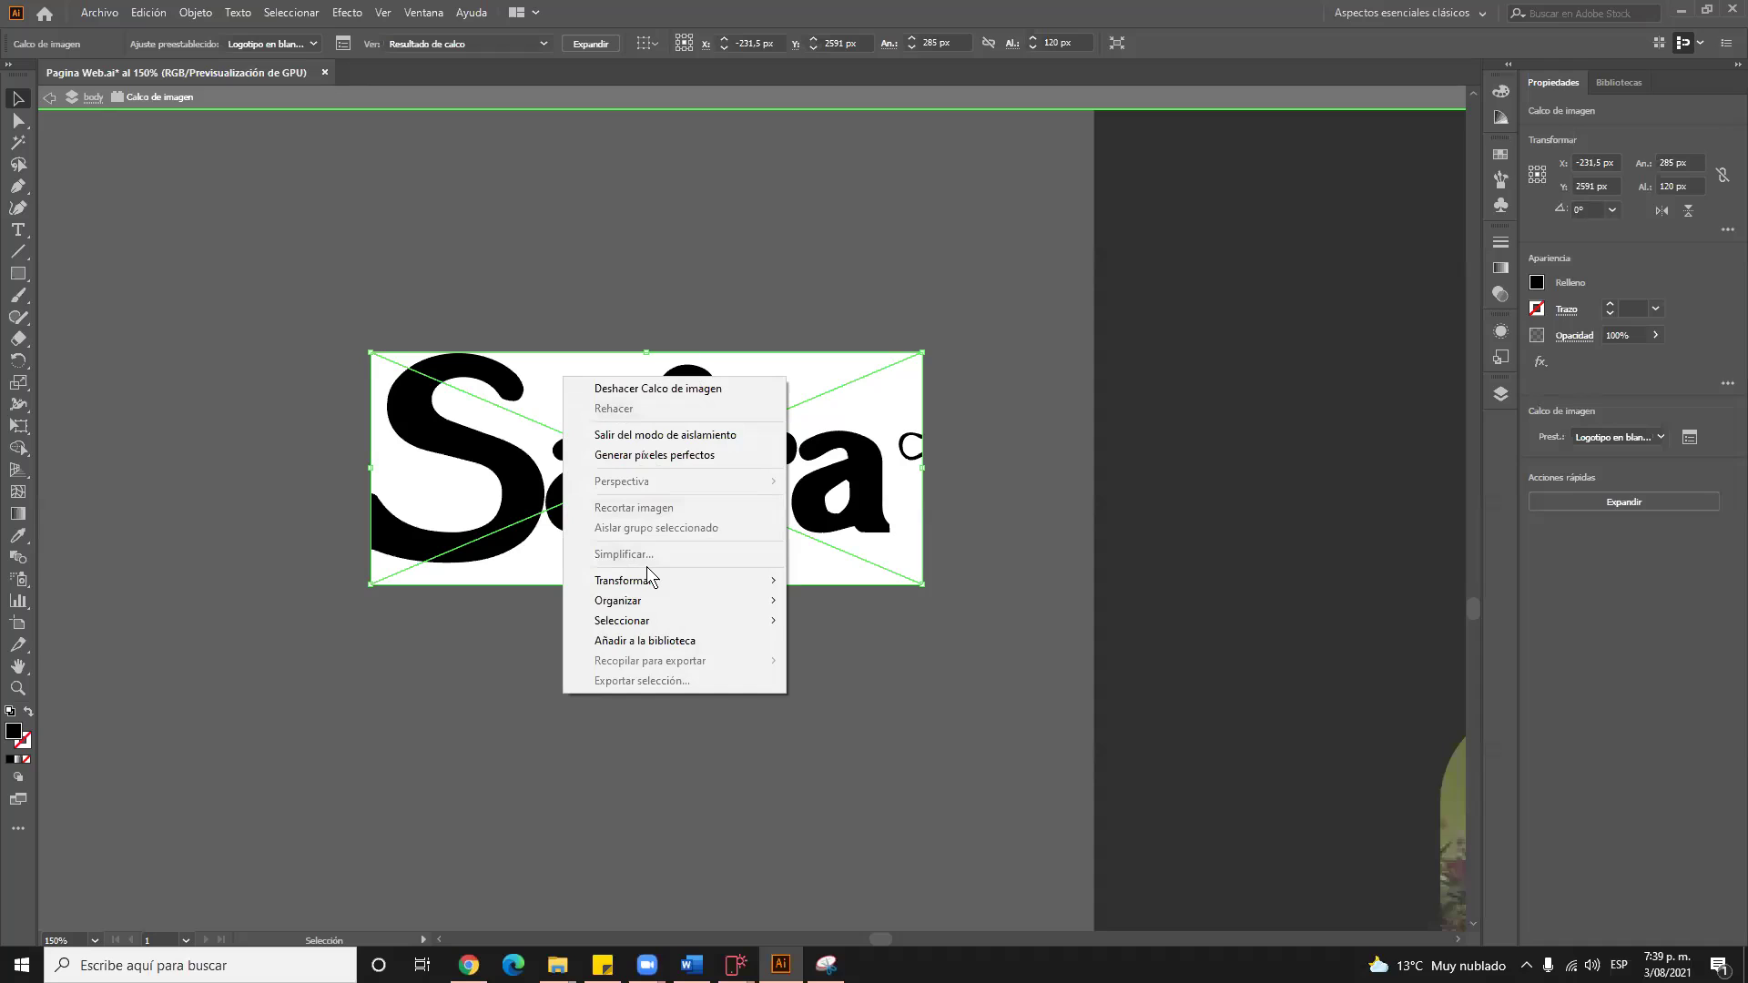
left_click(516, 562)
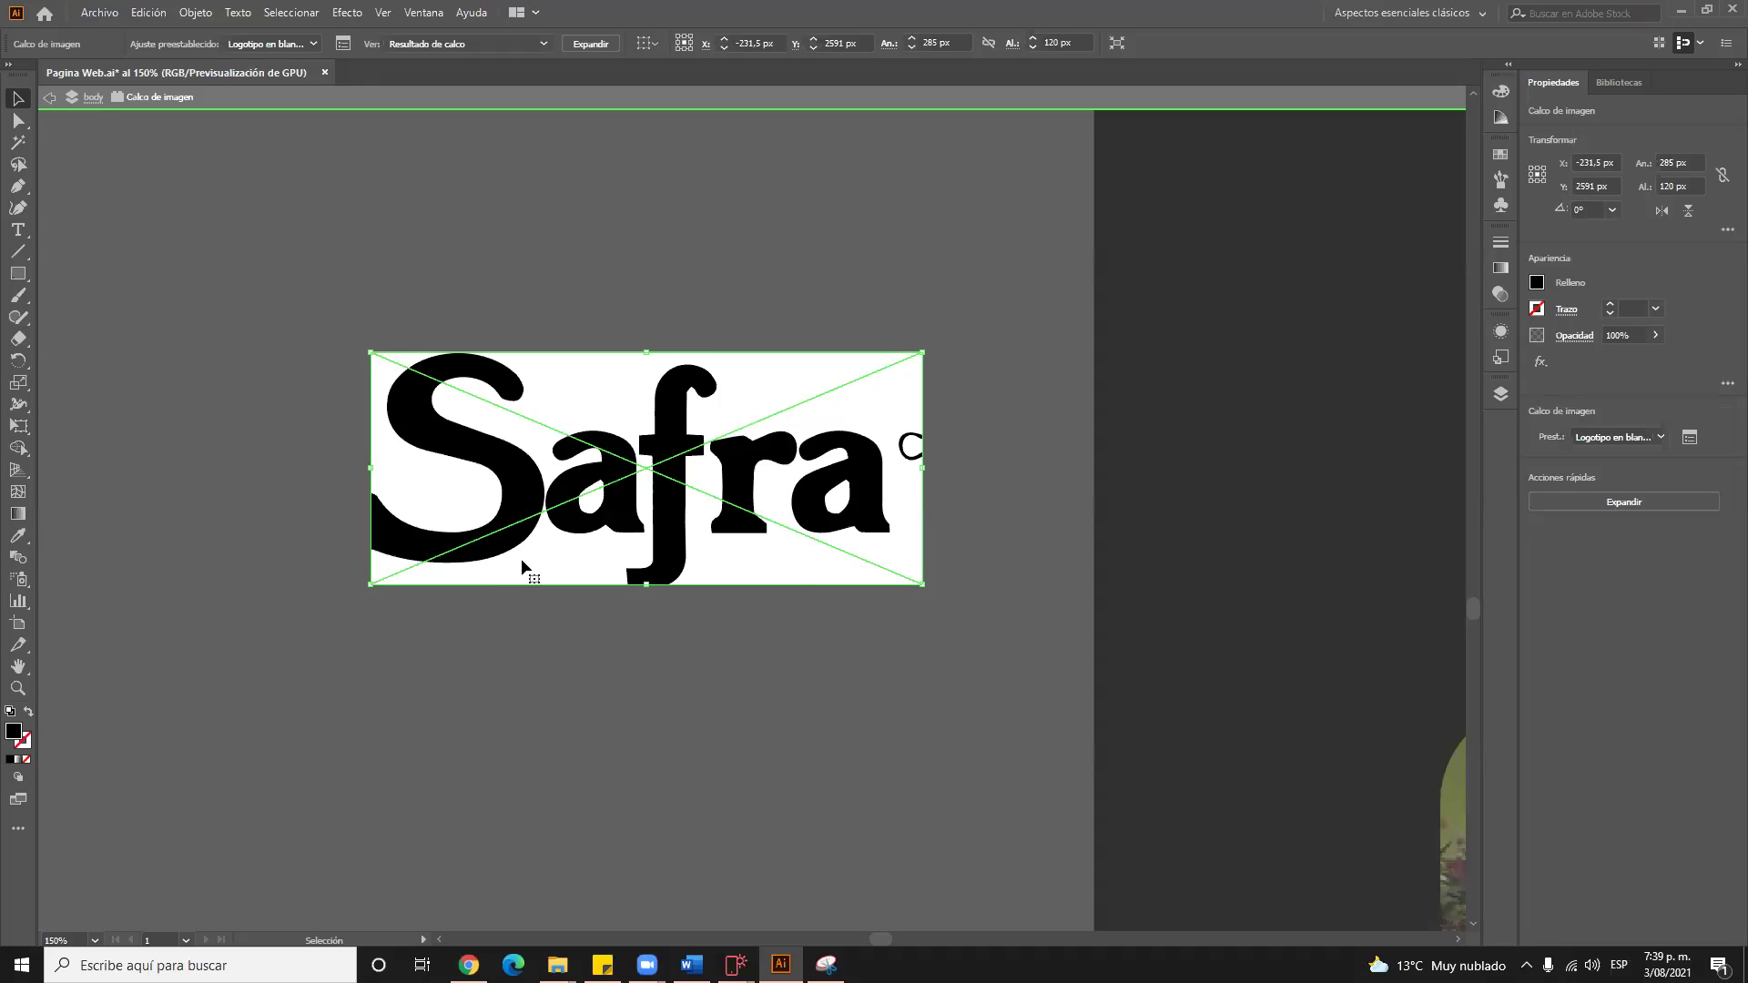
right_click(521, 566)
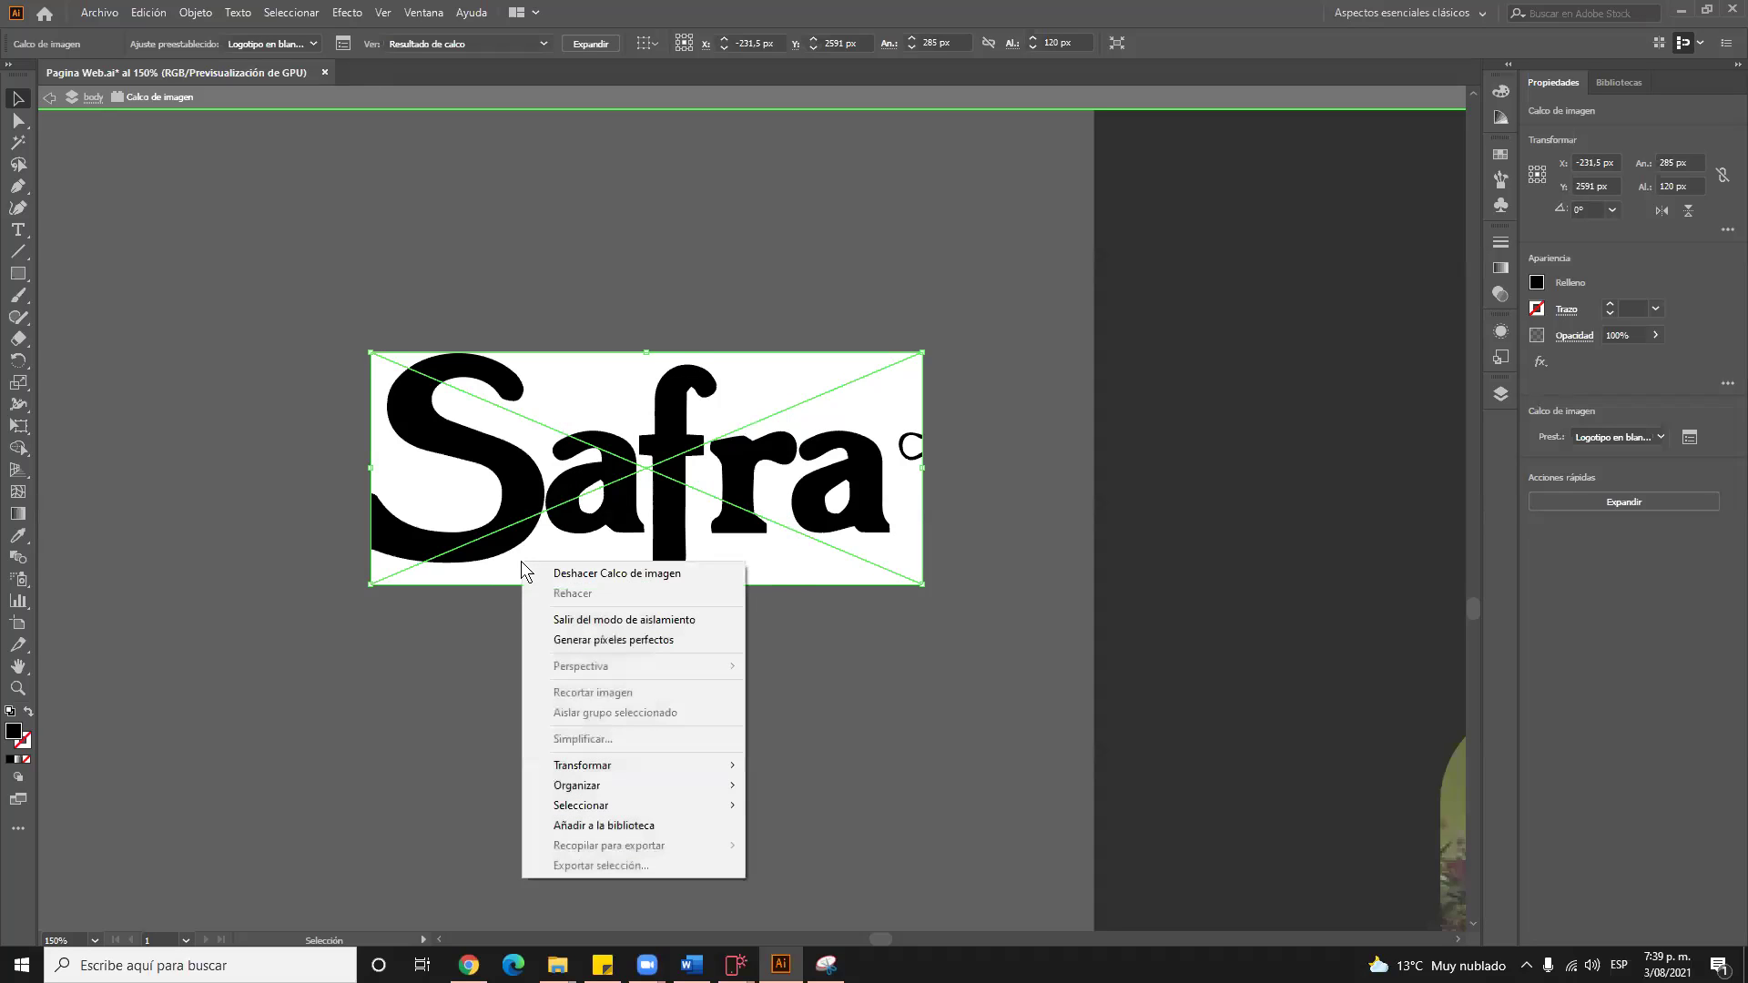
left_click(475, 702)
left_click(461, 685)
left_click(596, 572)
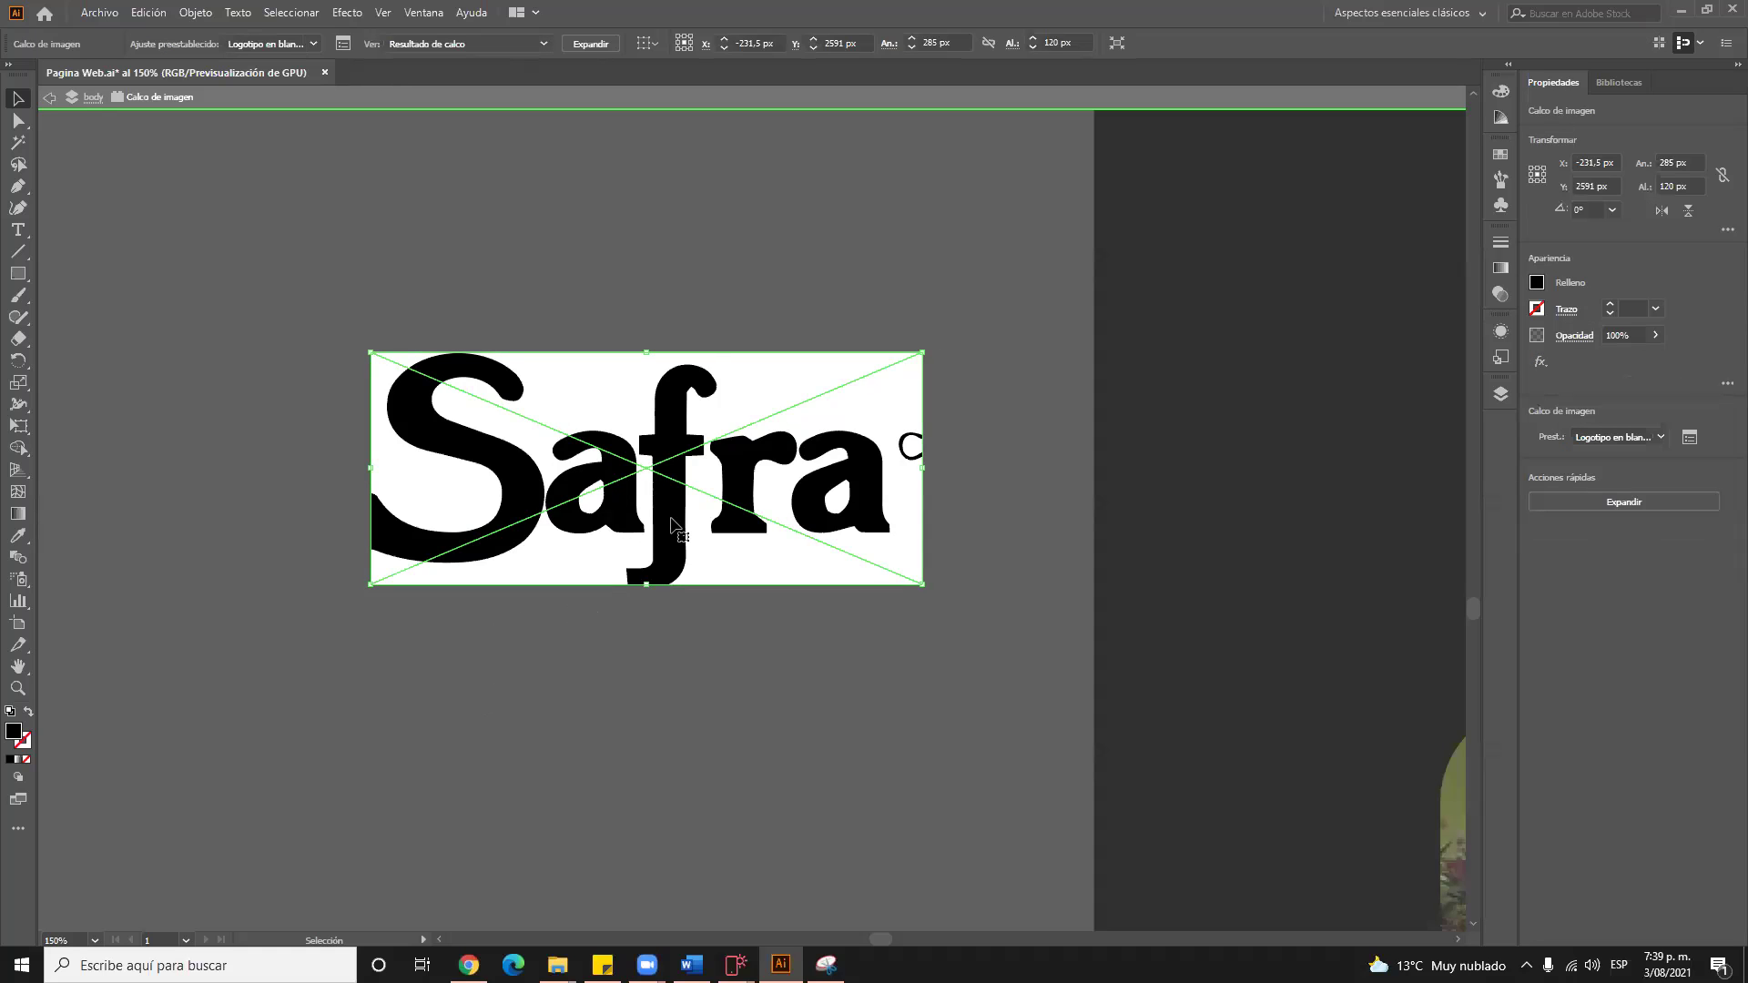
Exit isolation mode and expand the traced Safra logo into editable paths
left_click(54, 94)
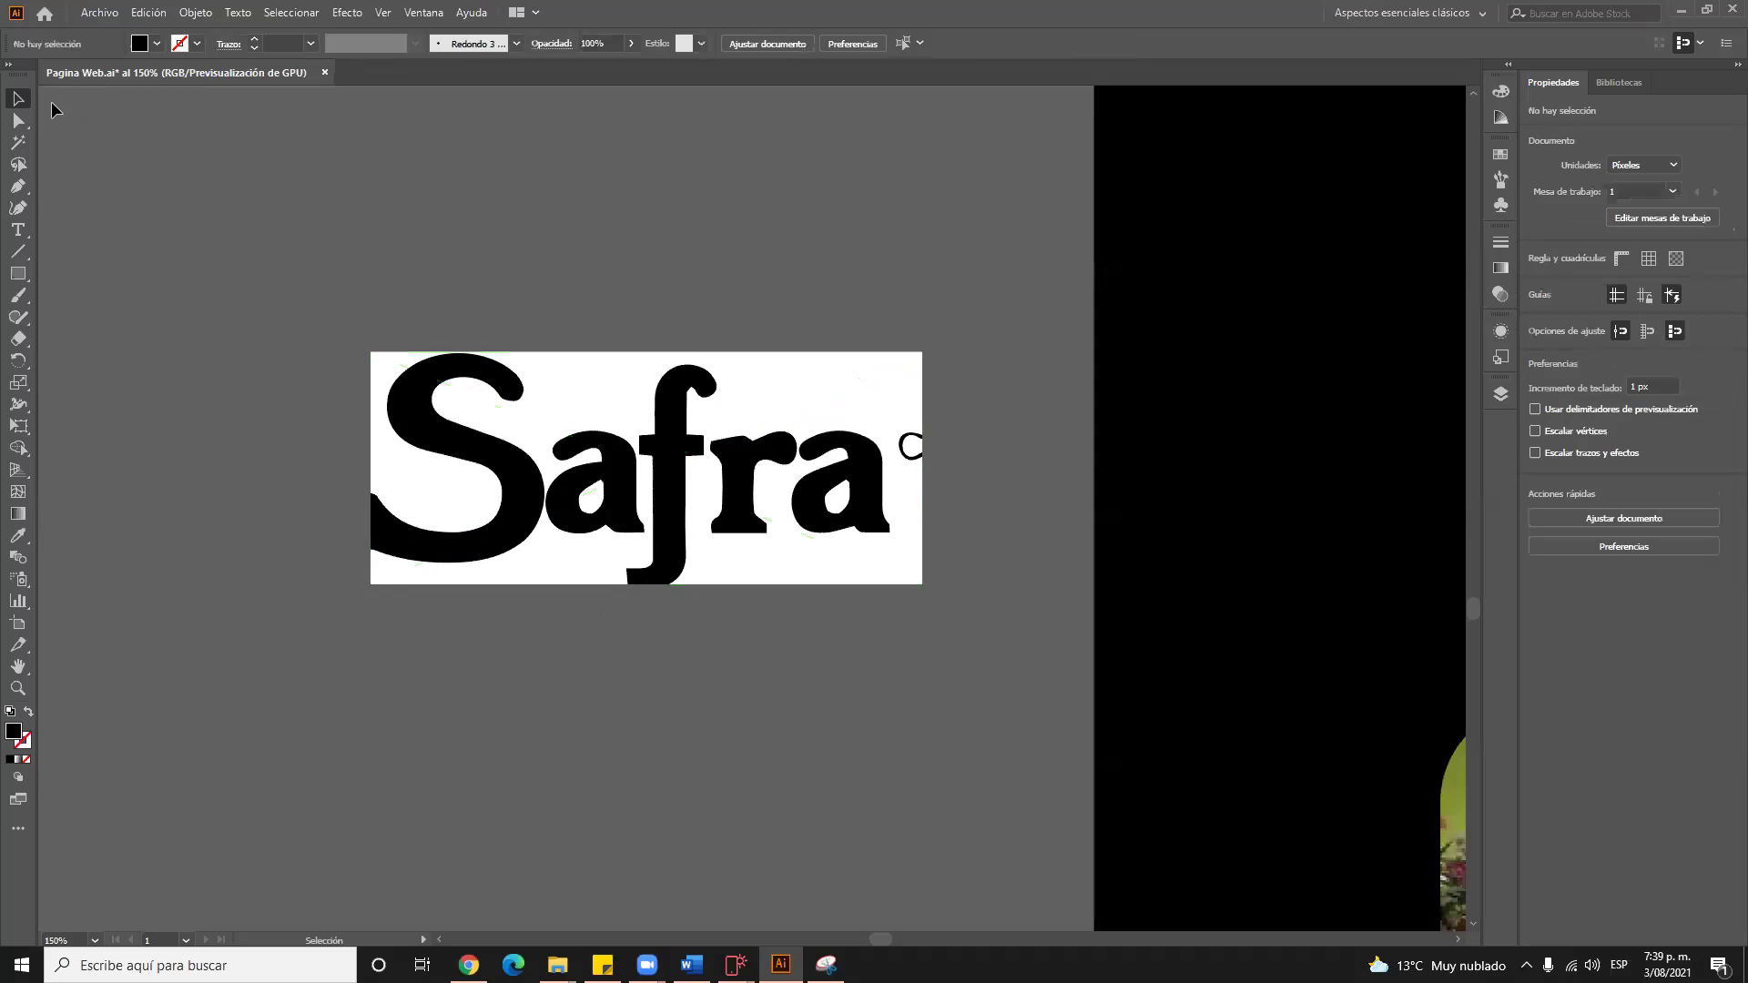
right_click(538, 490)
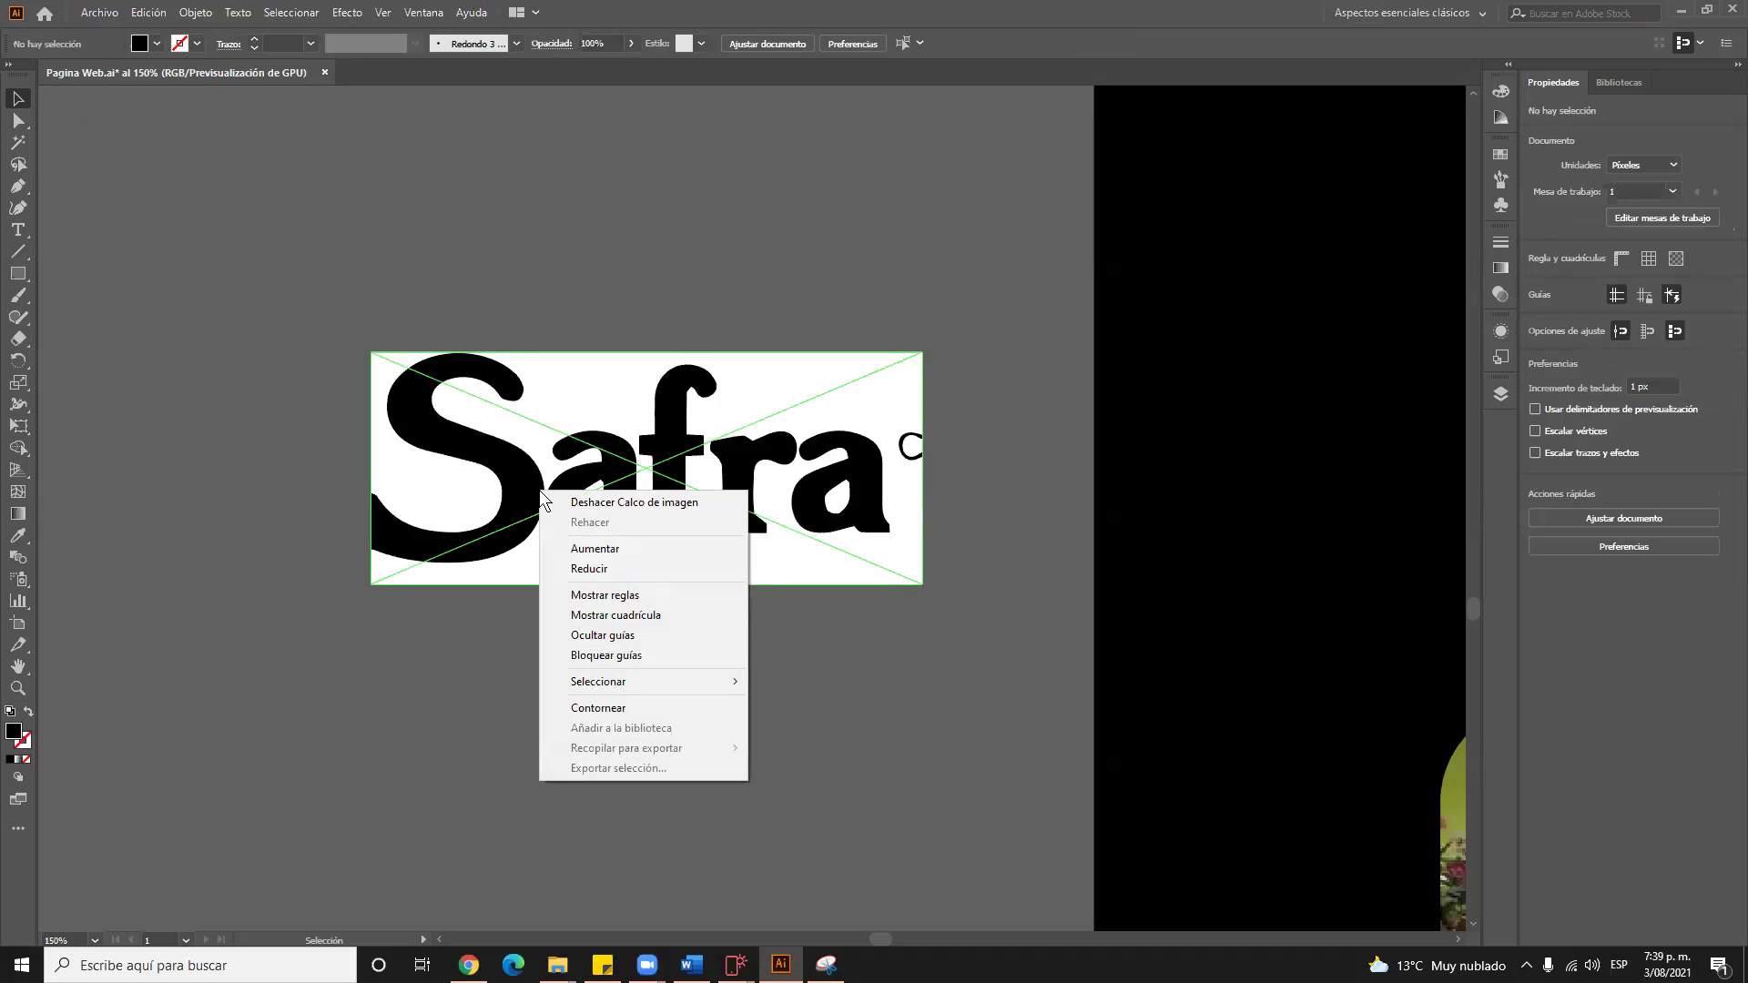
left_click(799, 374)
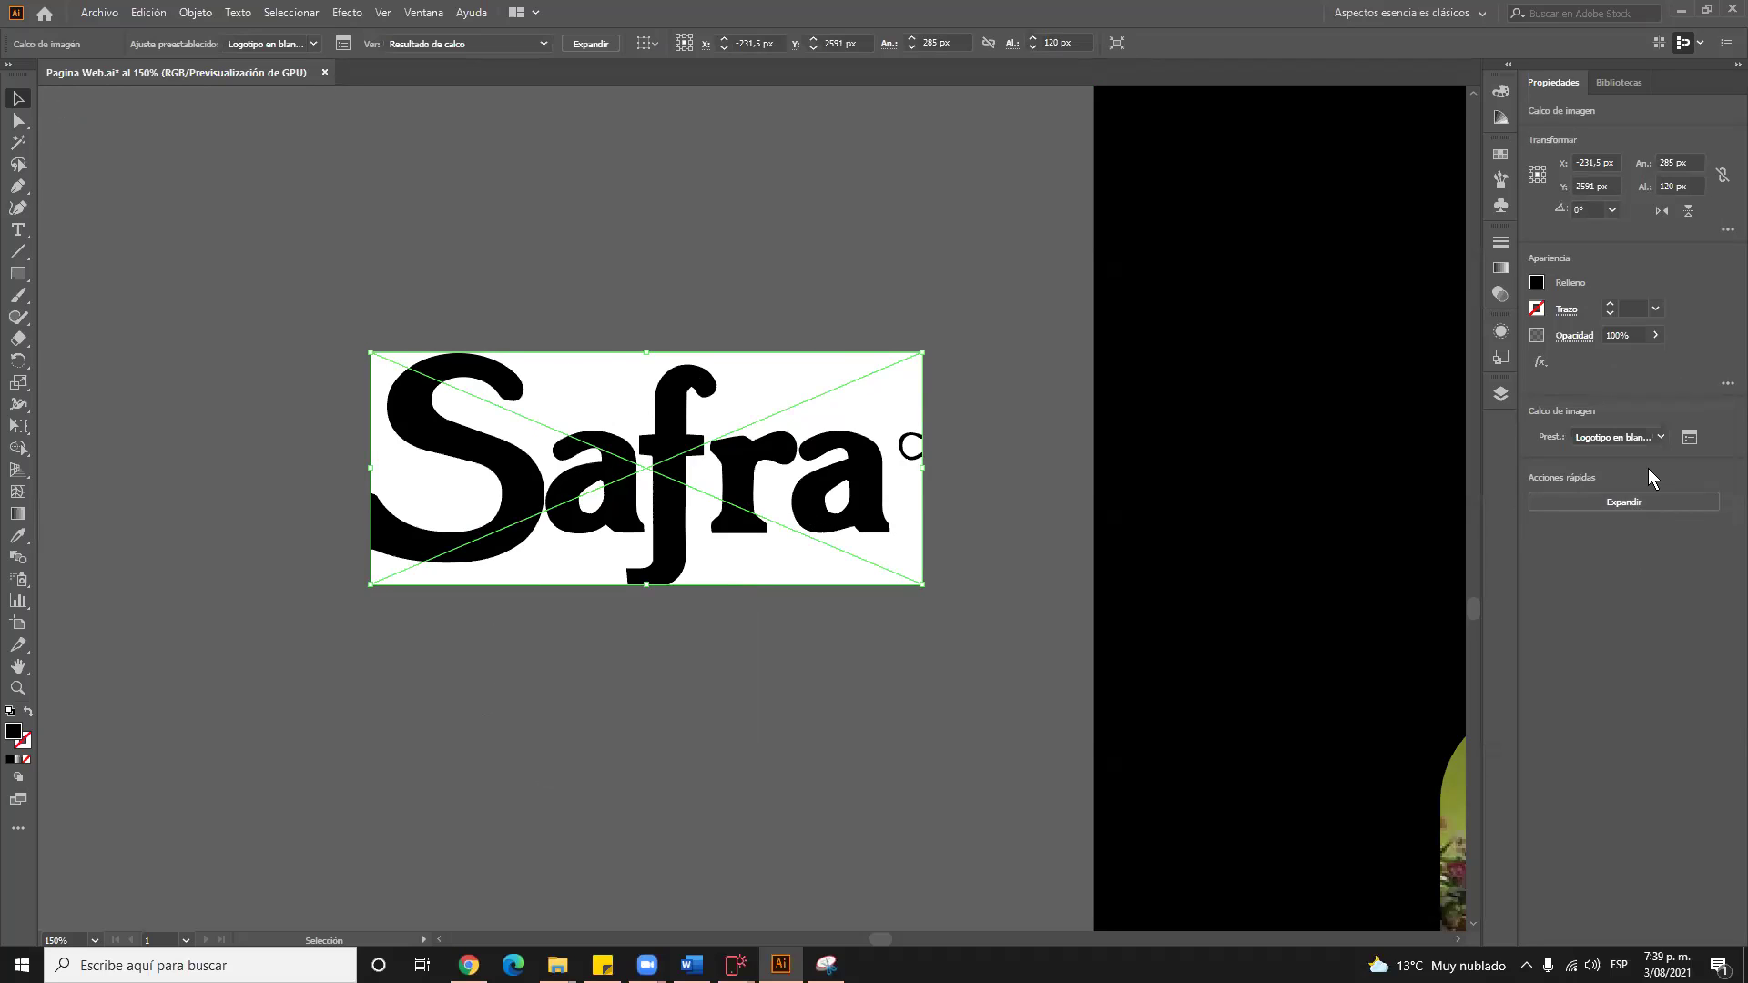
left_click(1637, 497)
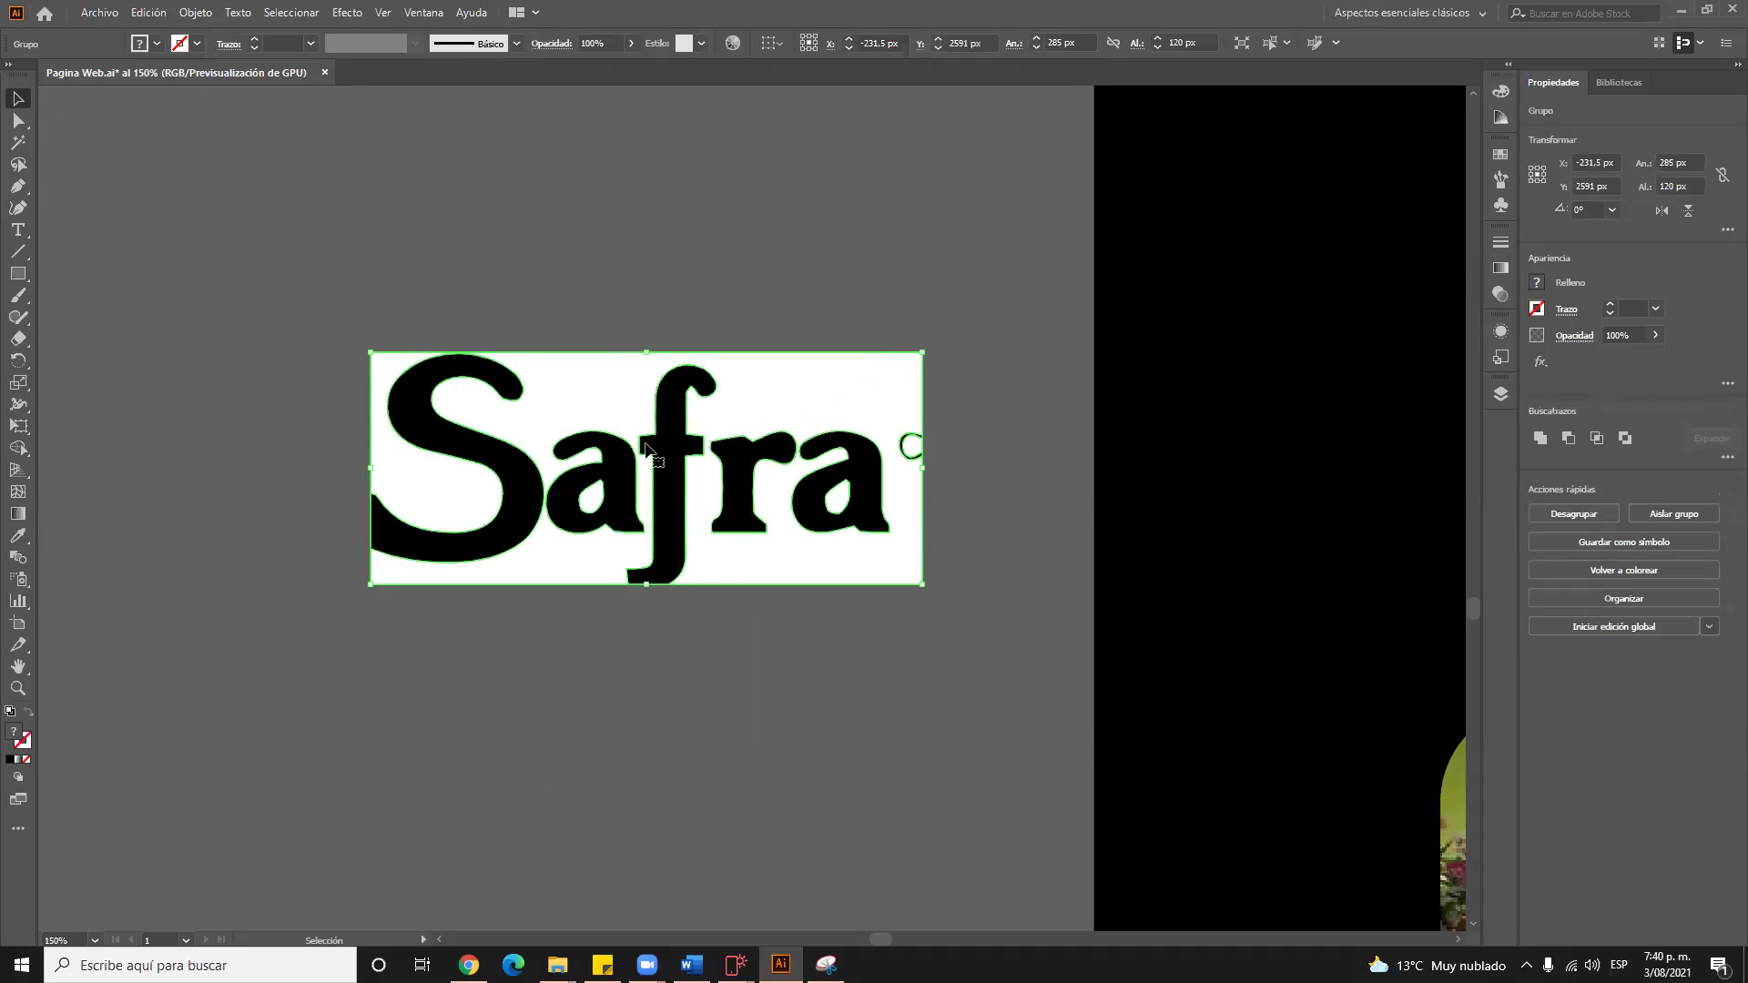
Ungroup the expanded Safra logo and delete its white background, the white areas inside the letters and the registered-mark remnant
right_click(609, 409)
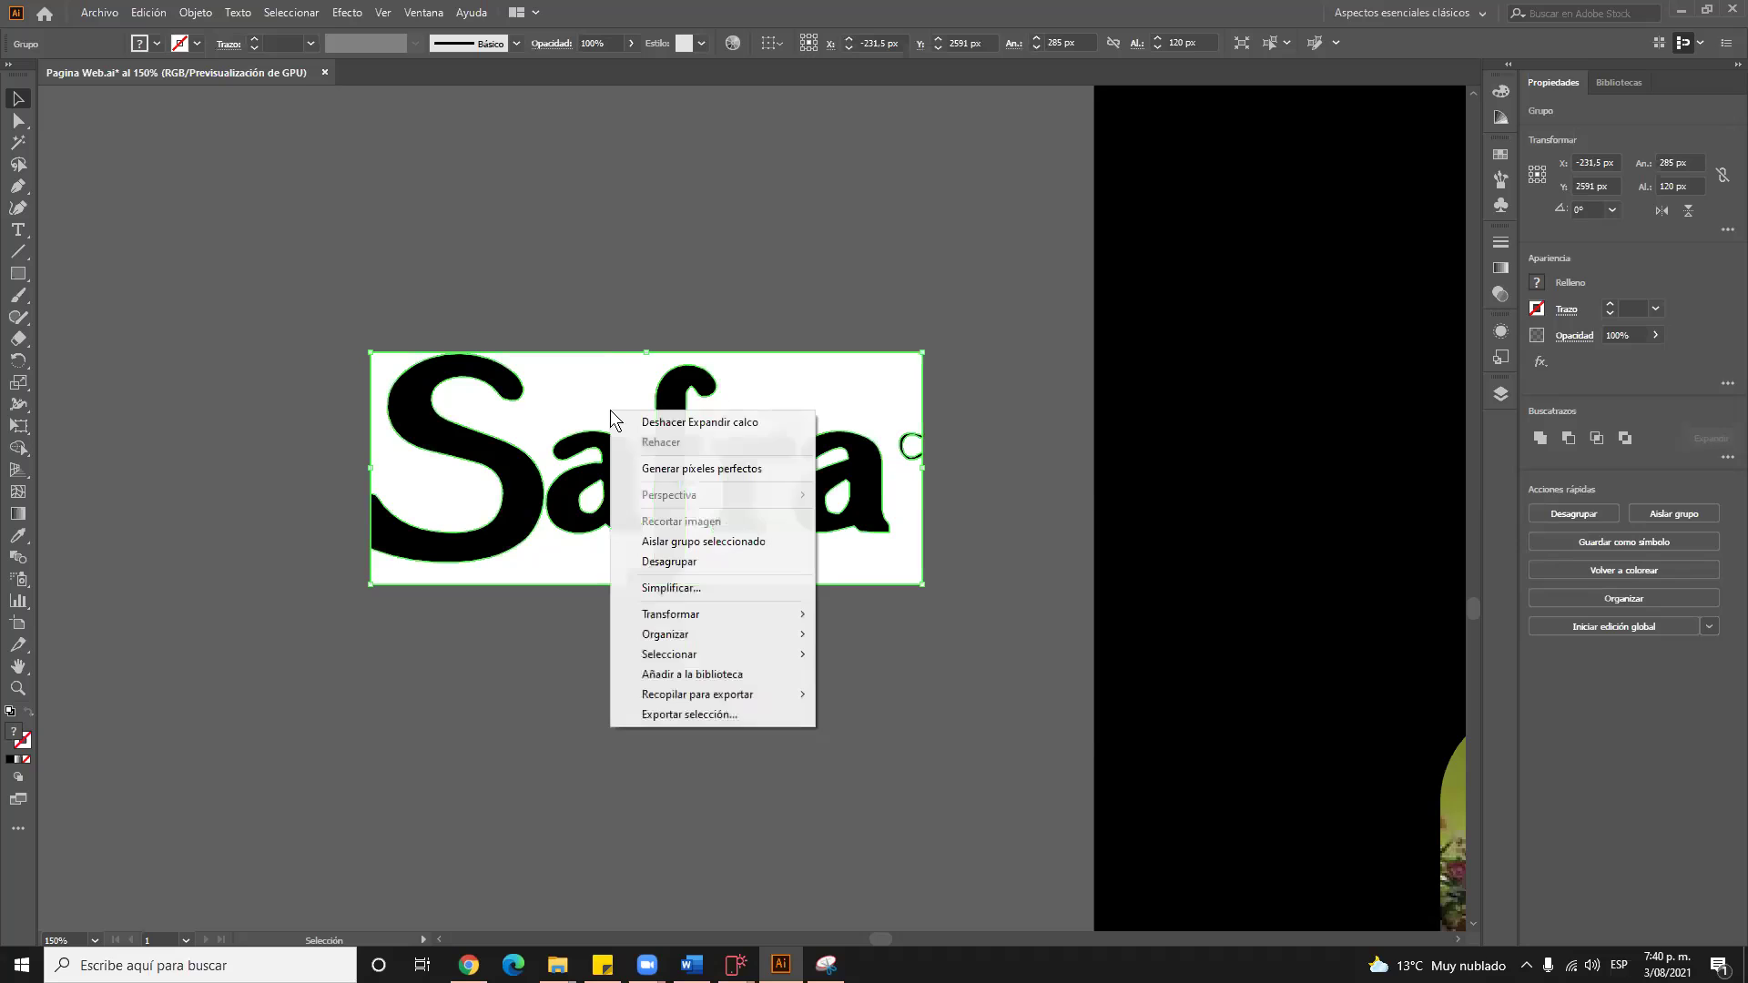
left_click(688, 563)
left_click(552, 564)
key("Delete")
left_click(591, 497)
key("Delete")
left_click(836, 496)
key("Delete")
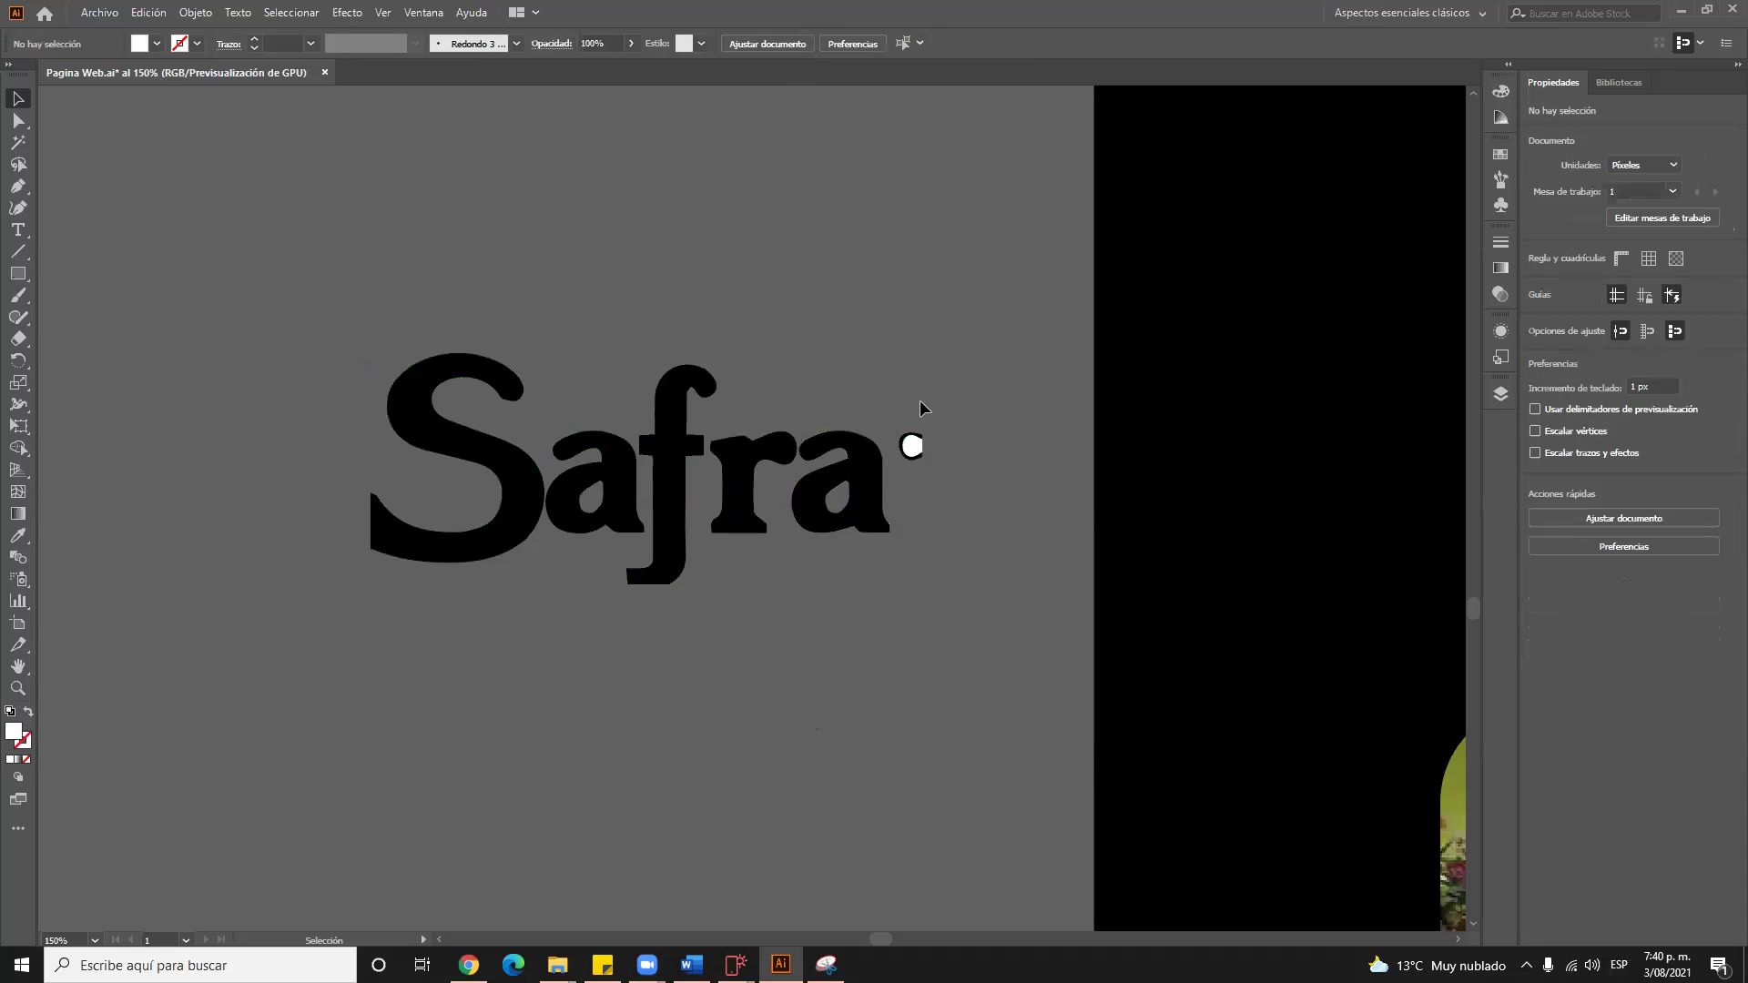
left_click(901, 458)
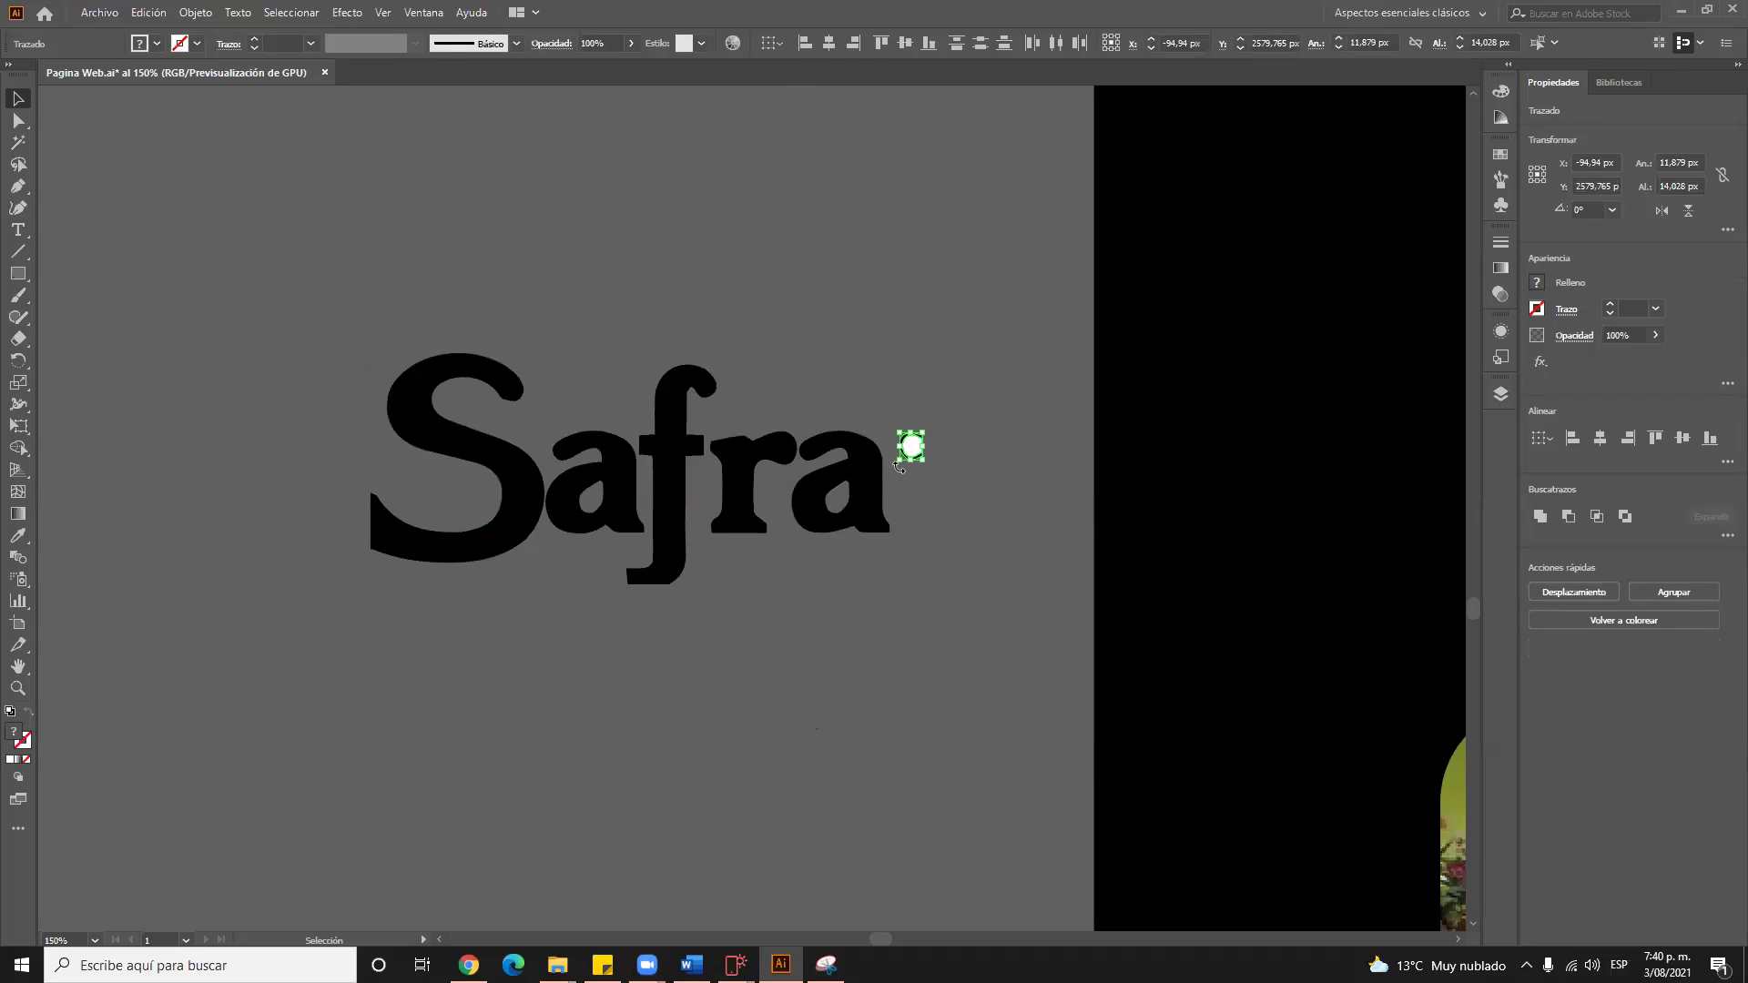
key("Delete")
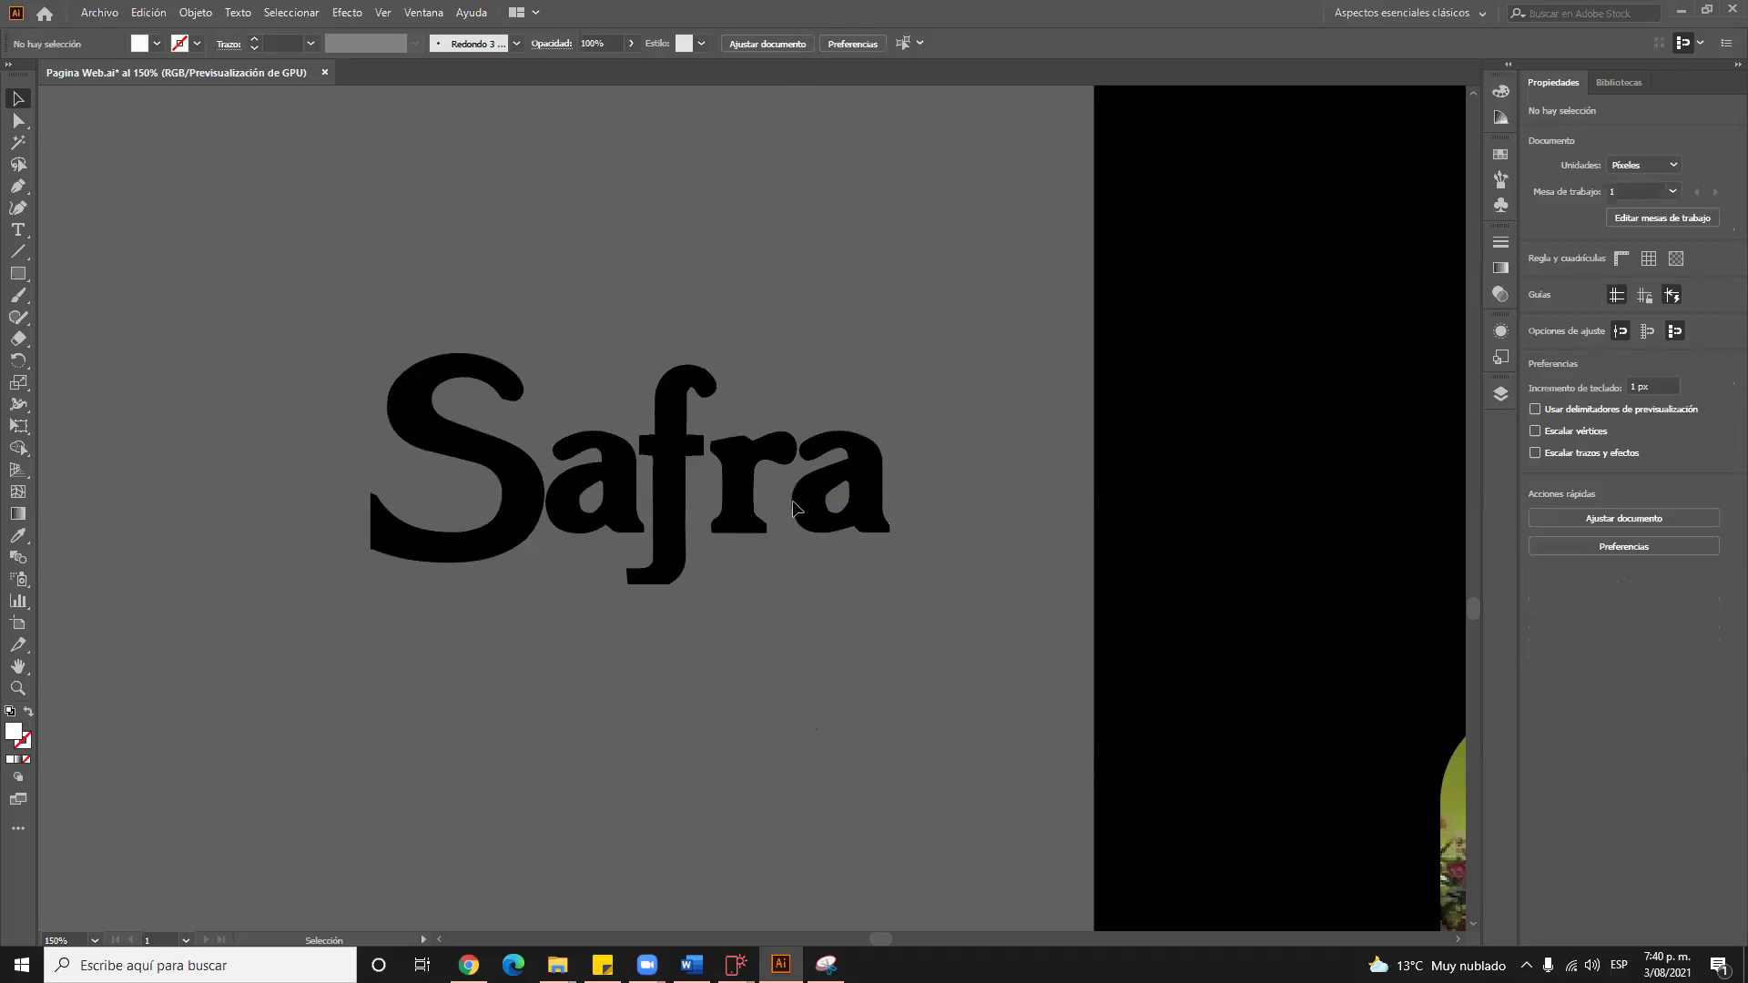
Select all the Safra letters and give them a light grey fill
left_click_drag(254, 194, 976, 643)
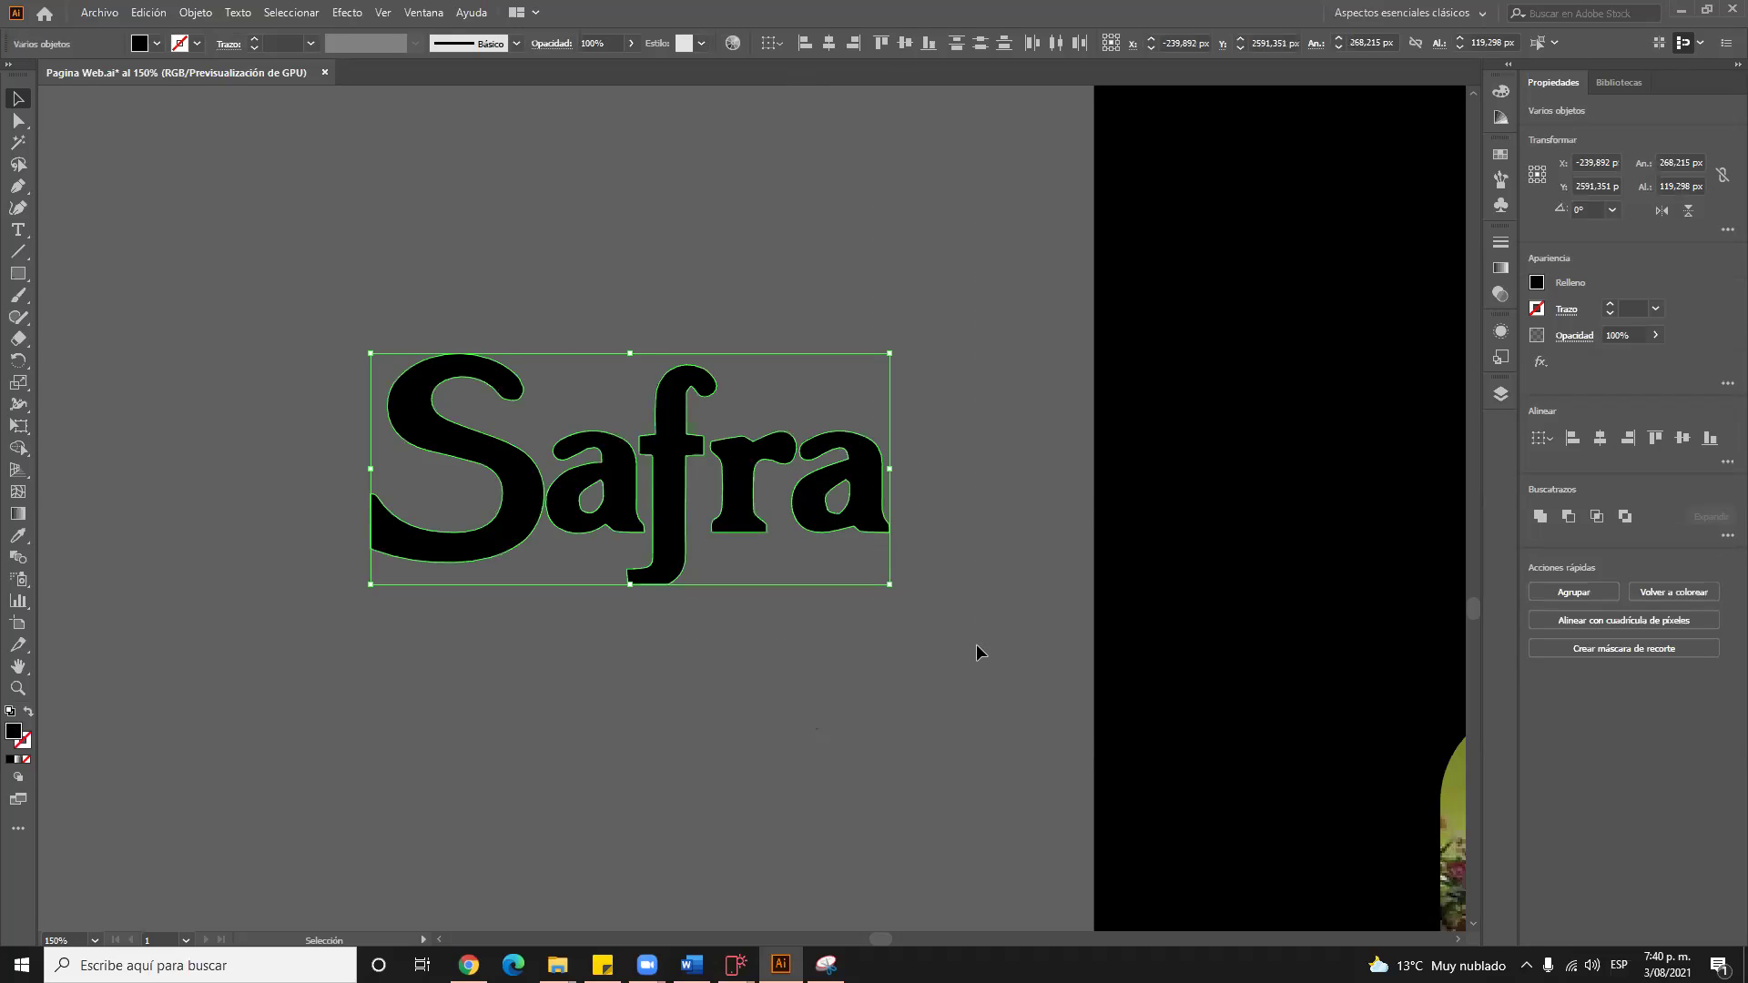
double_click(16, 733)
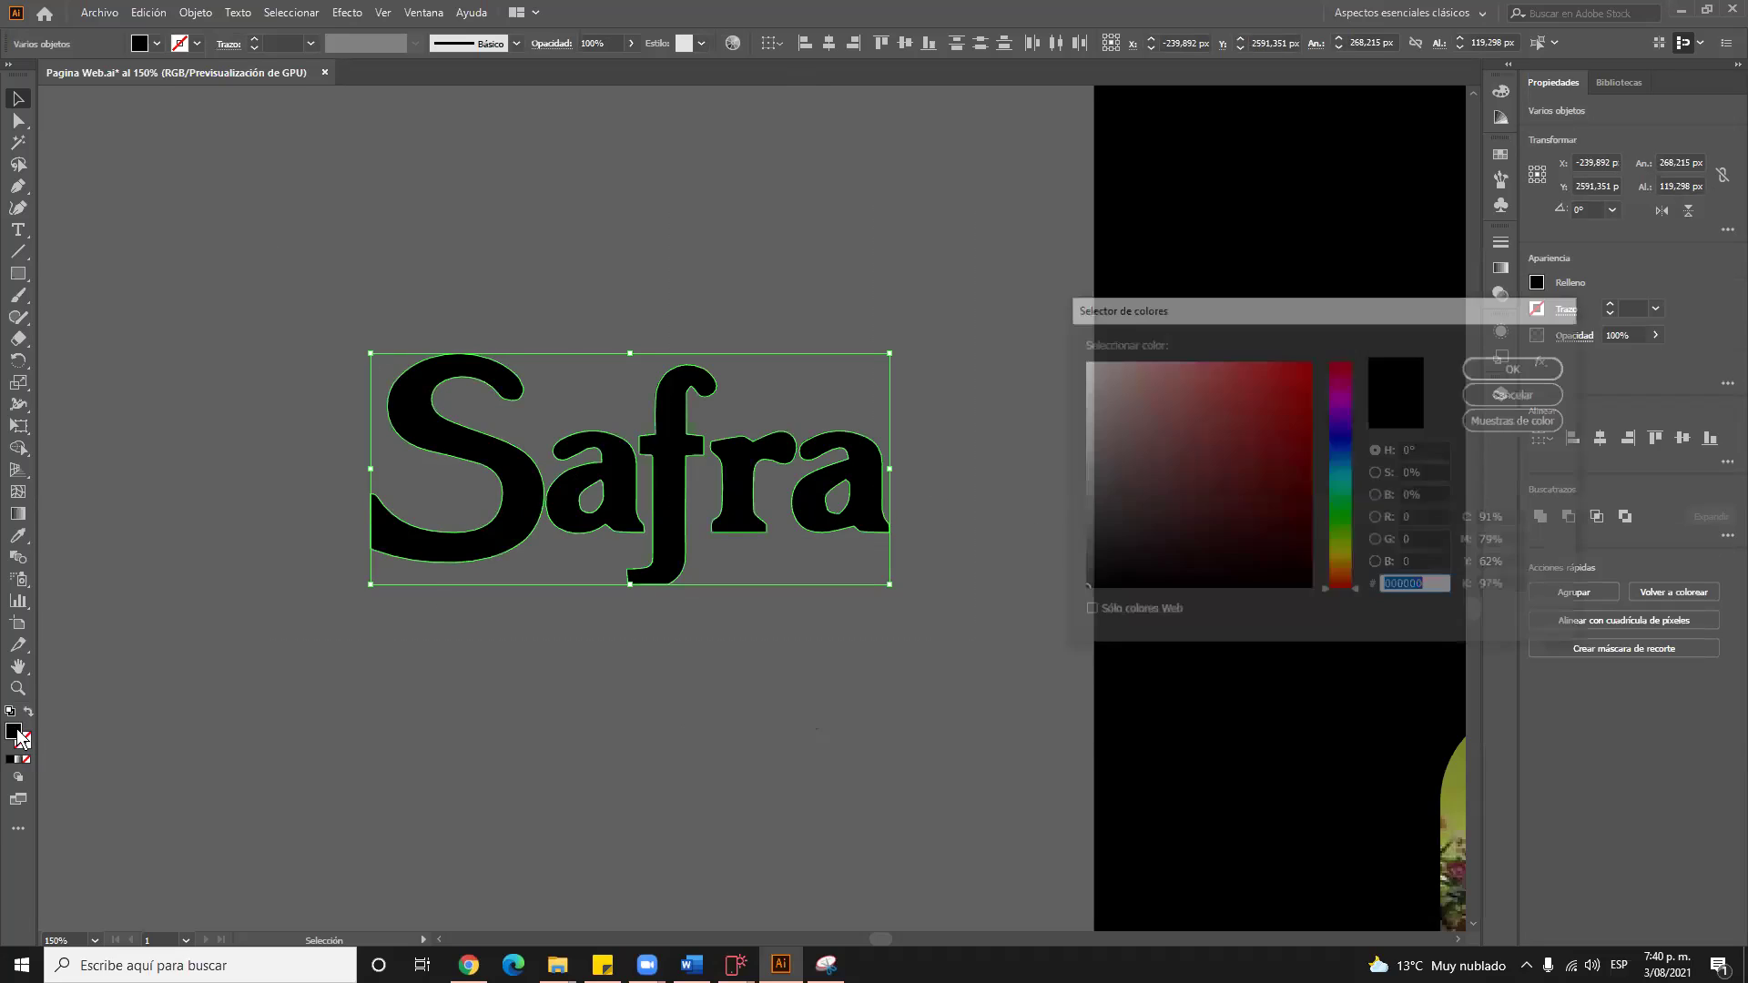
left_click_drag(1123, 424, 1068, 385)
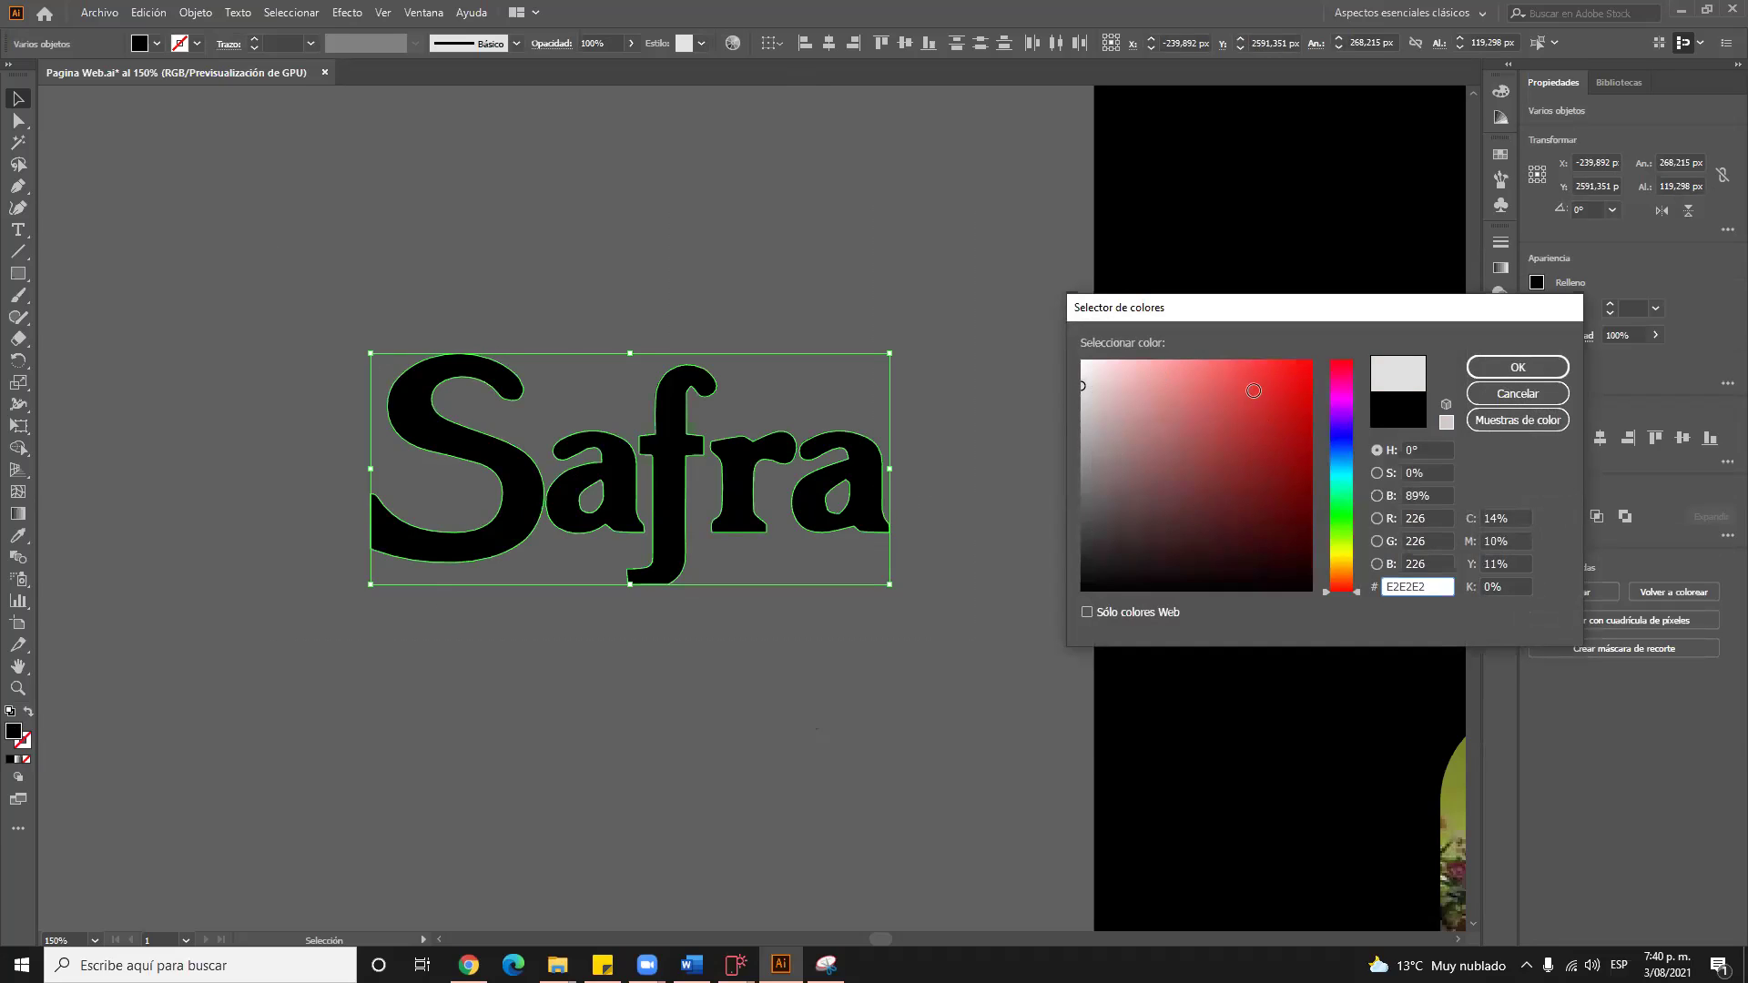
left_click(1170, 374)
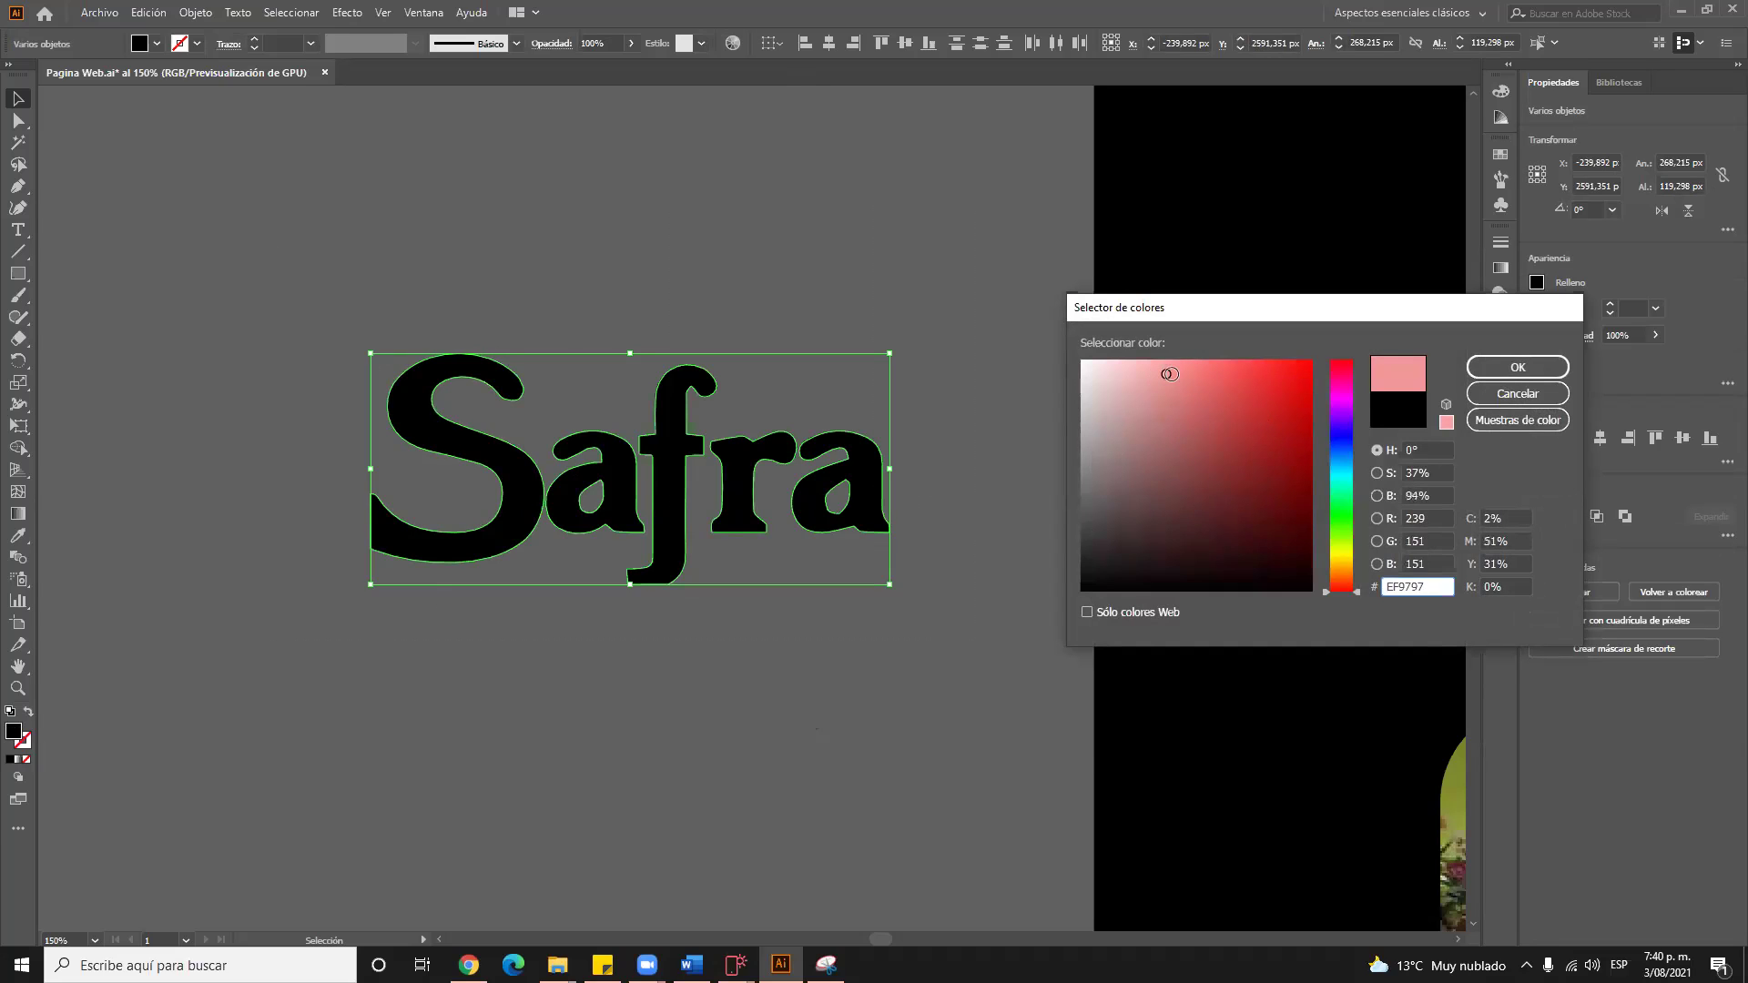
left_click(1526, 366)
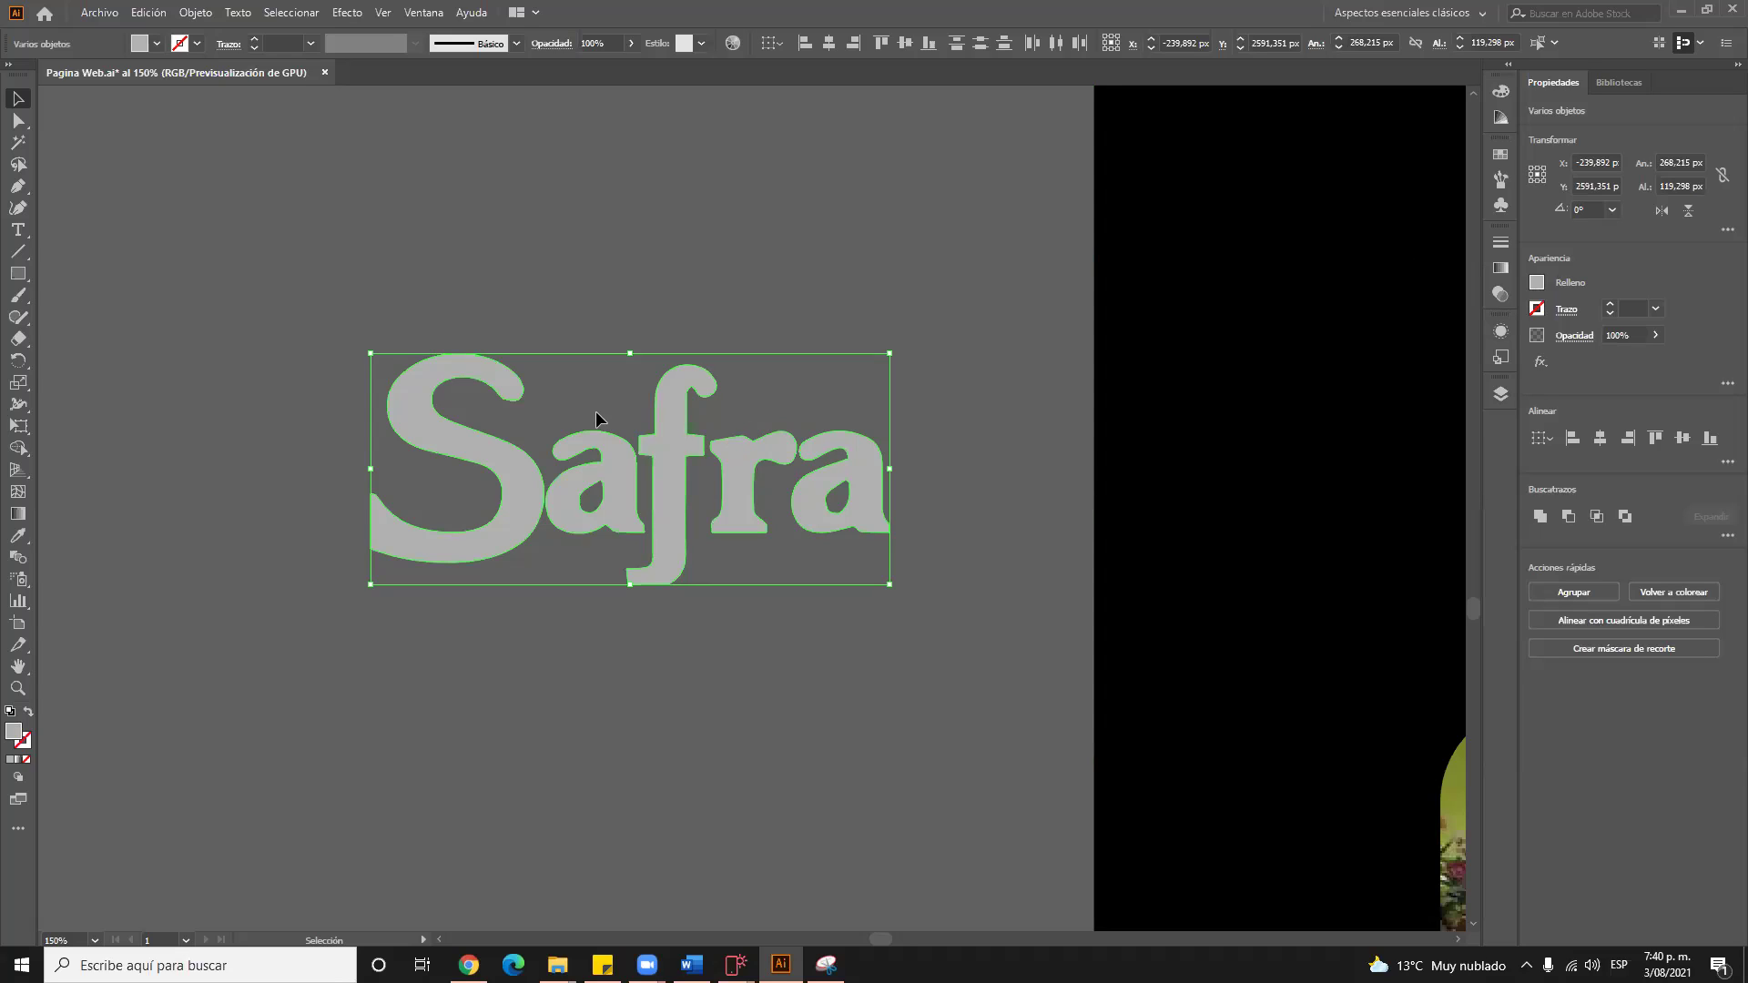
Try red, pink and near-white swatches as the fill of the Safra letters
left_click(1537, 282)
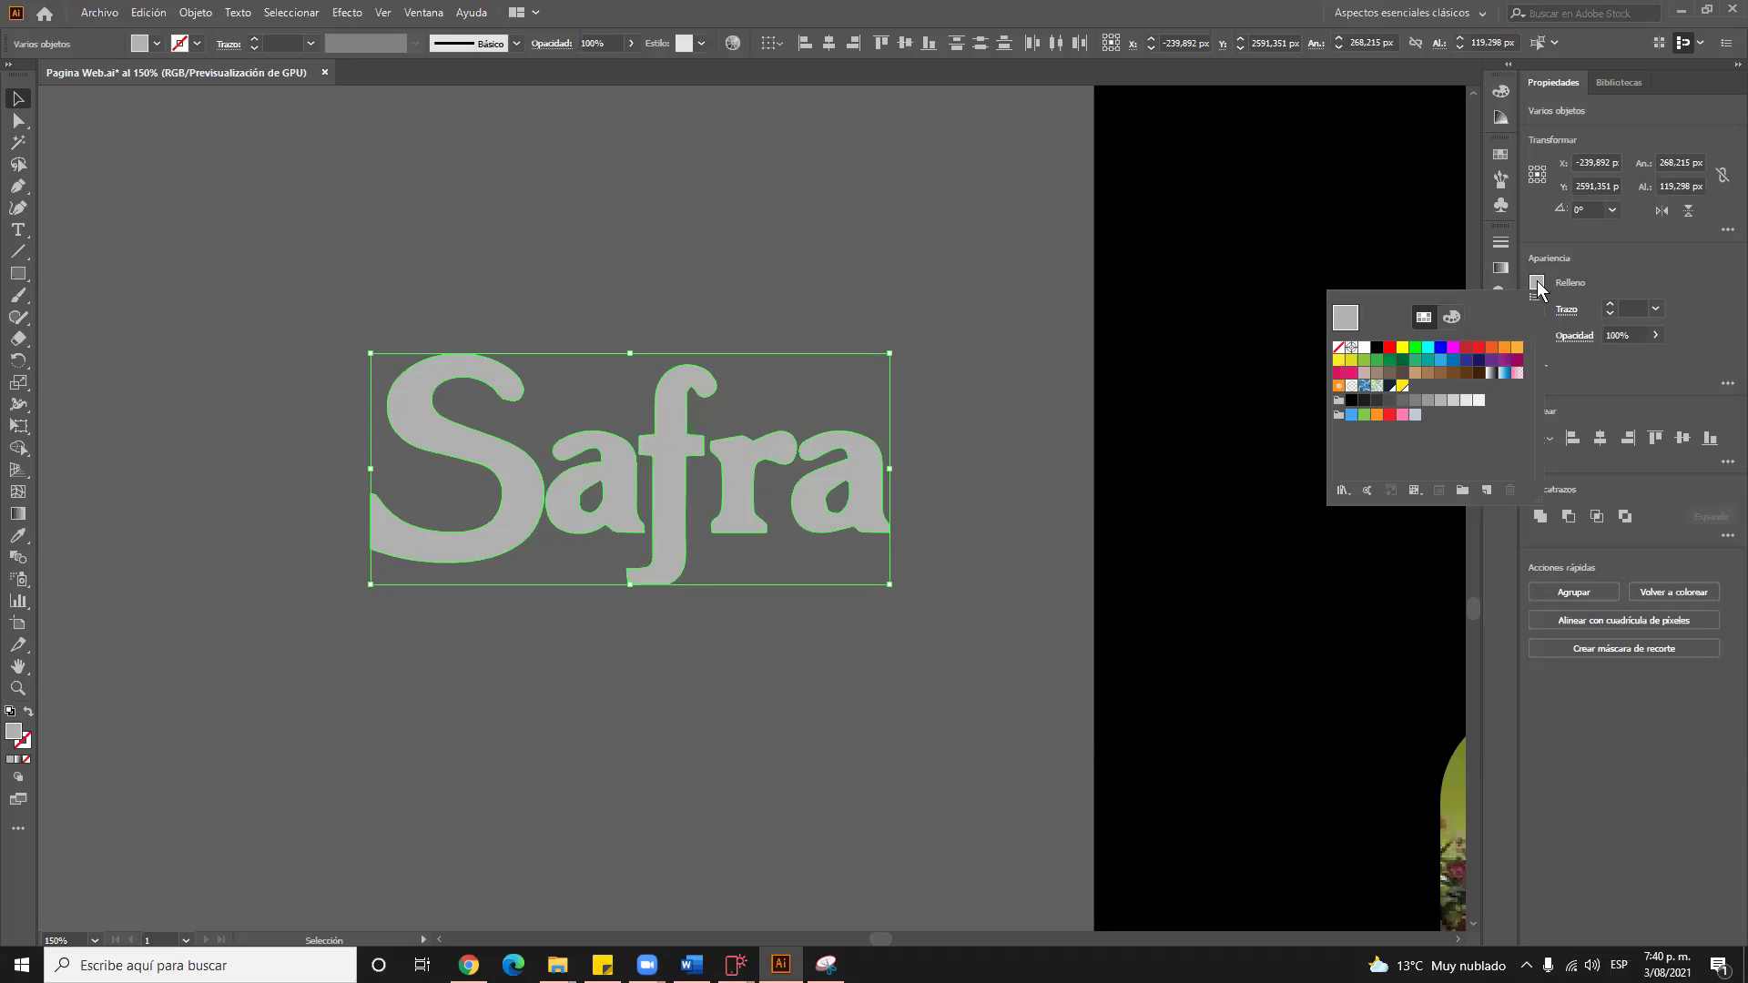
left_click(1390, 349)
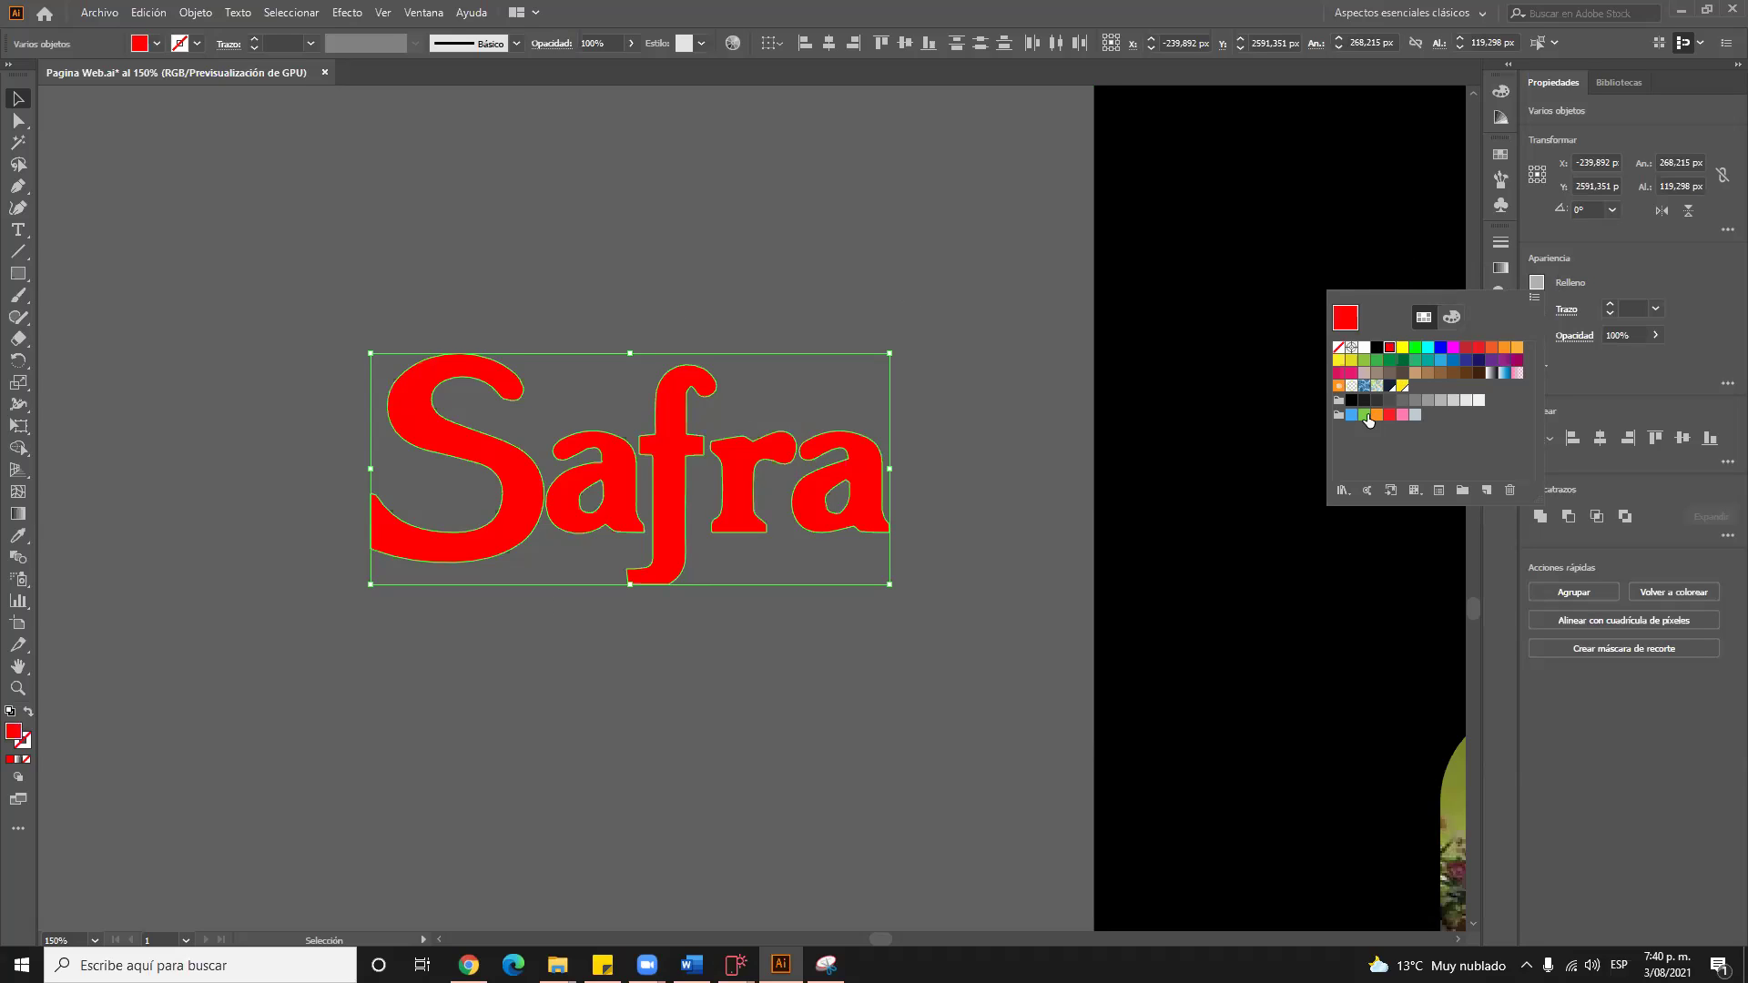
left_click(1402, 415)
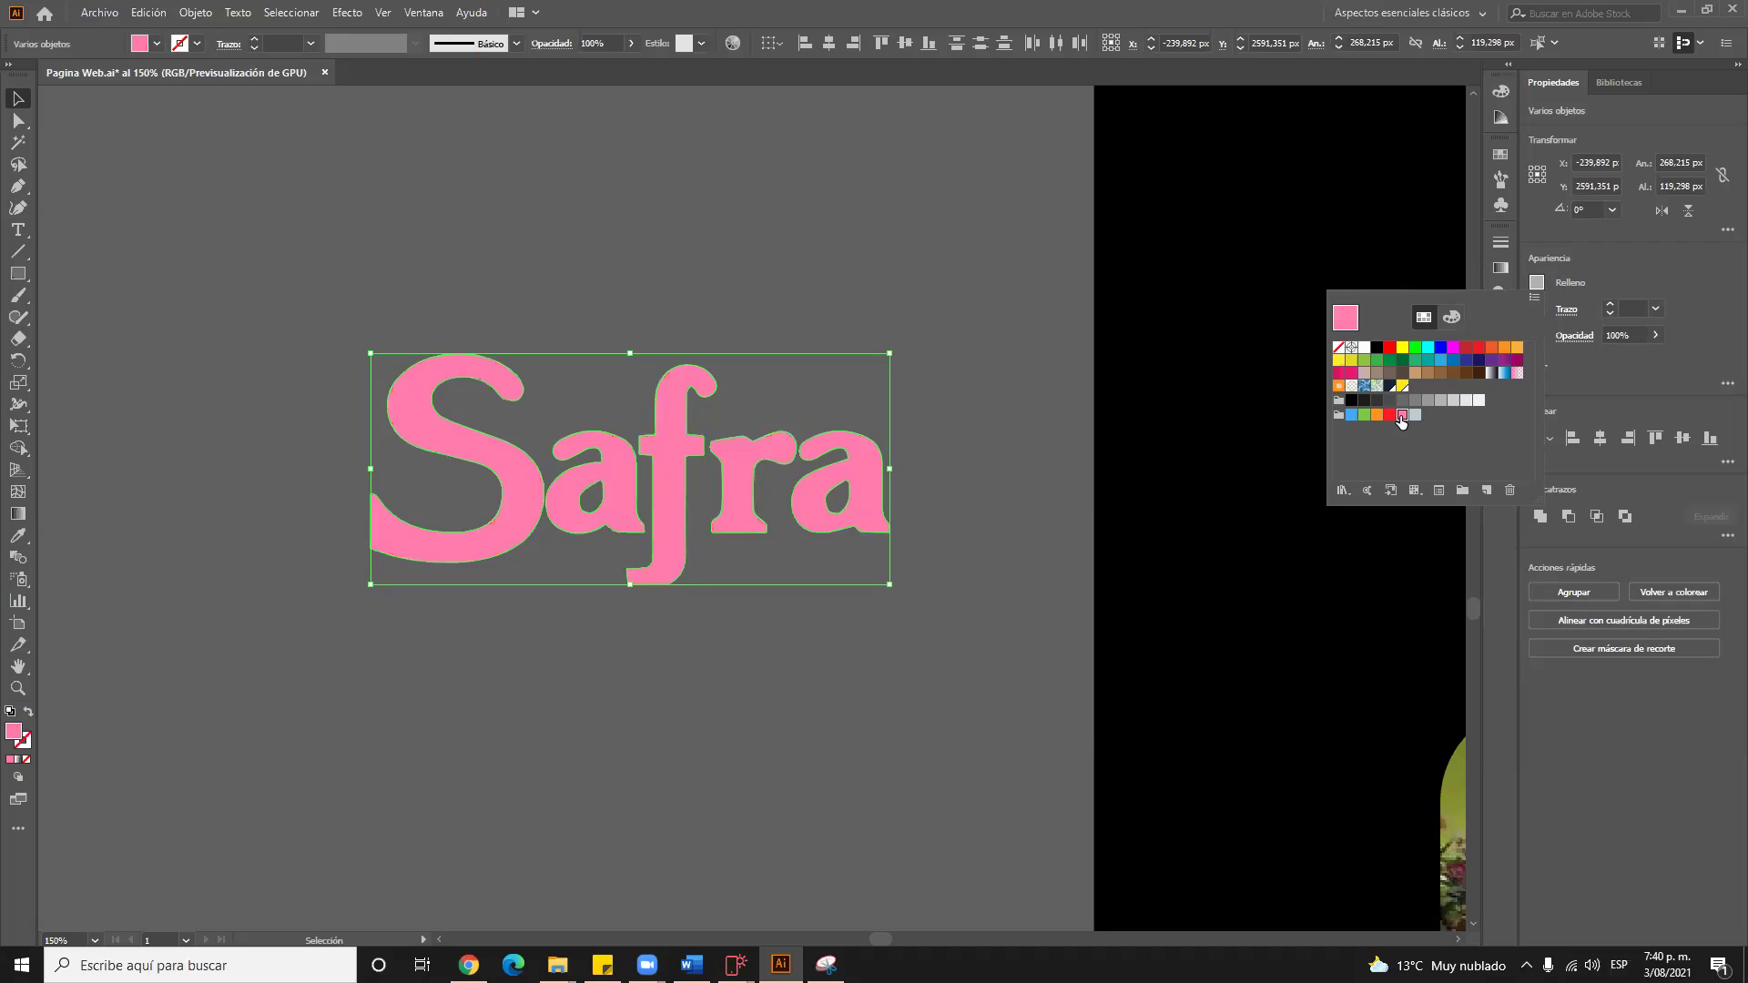
left_click(1479, 401)
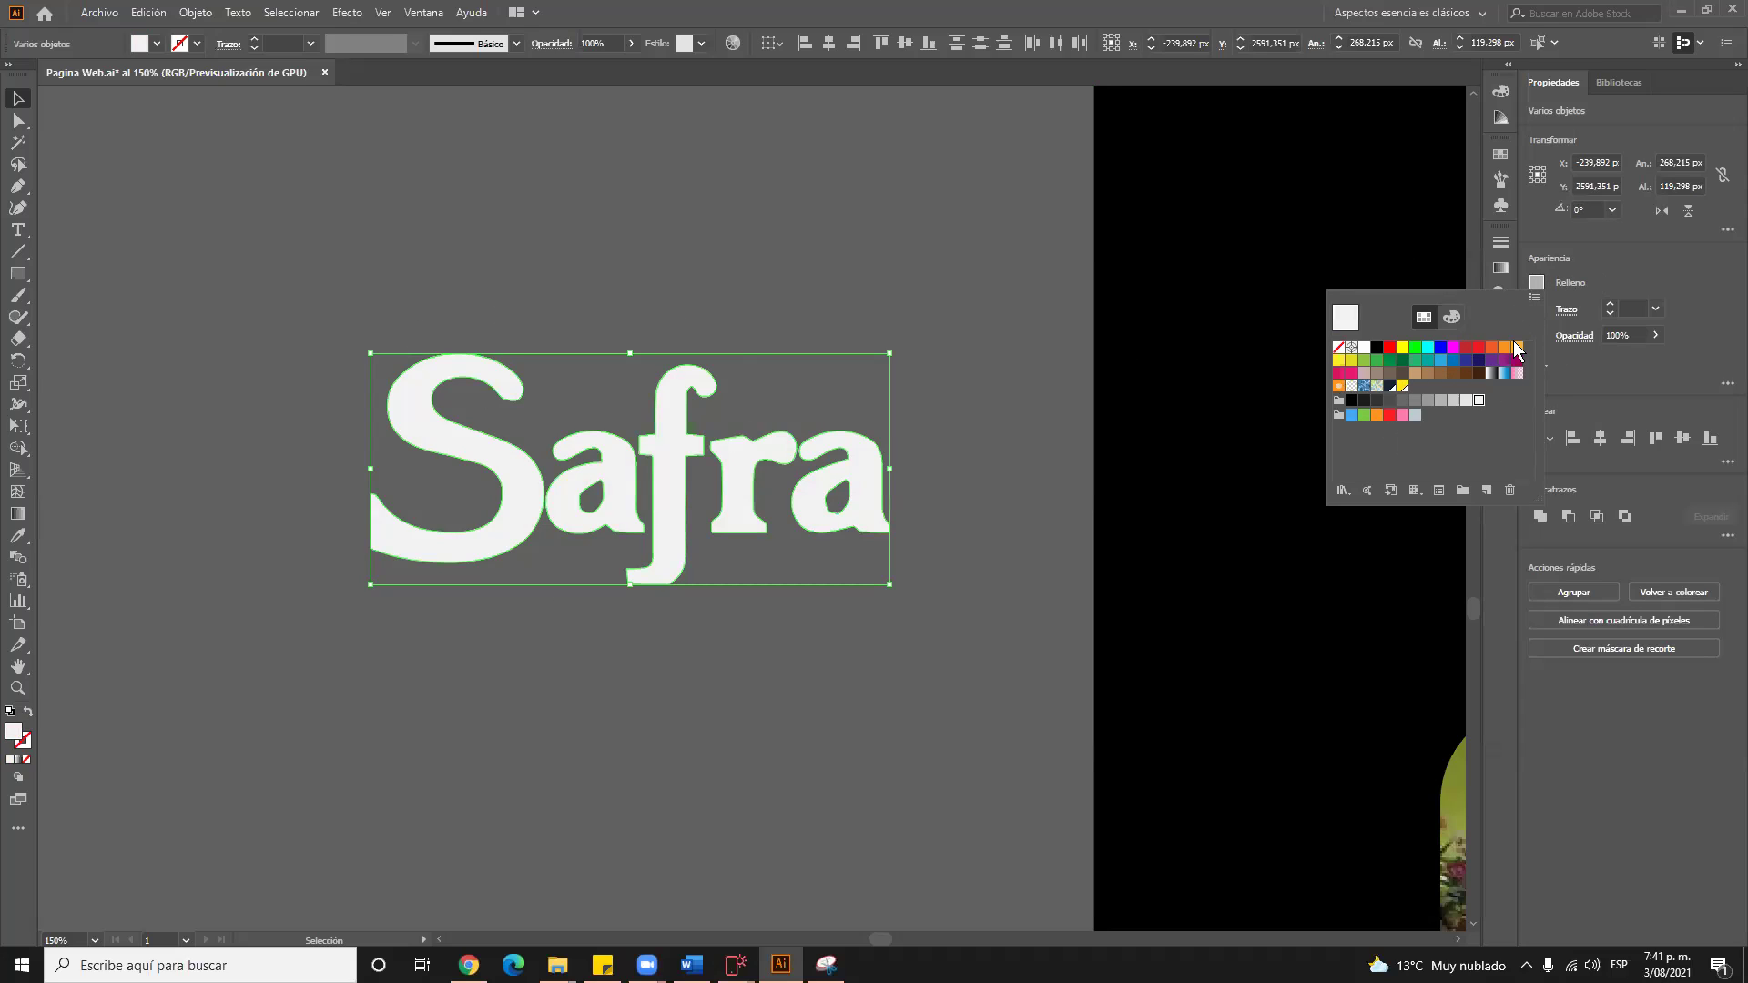
Fill the Safra letters with the custom blue 344DE2
left_click(12, 731)
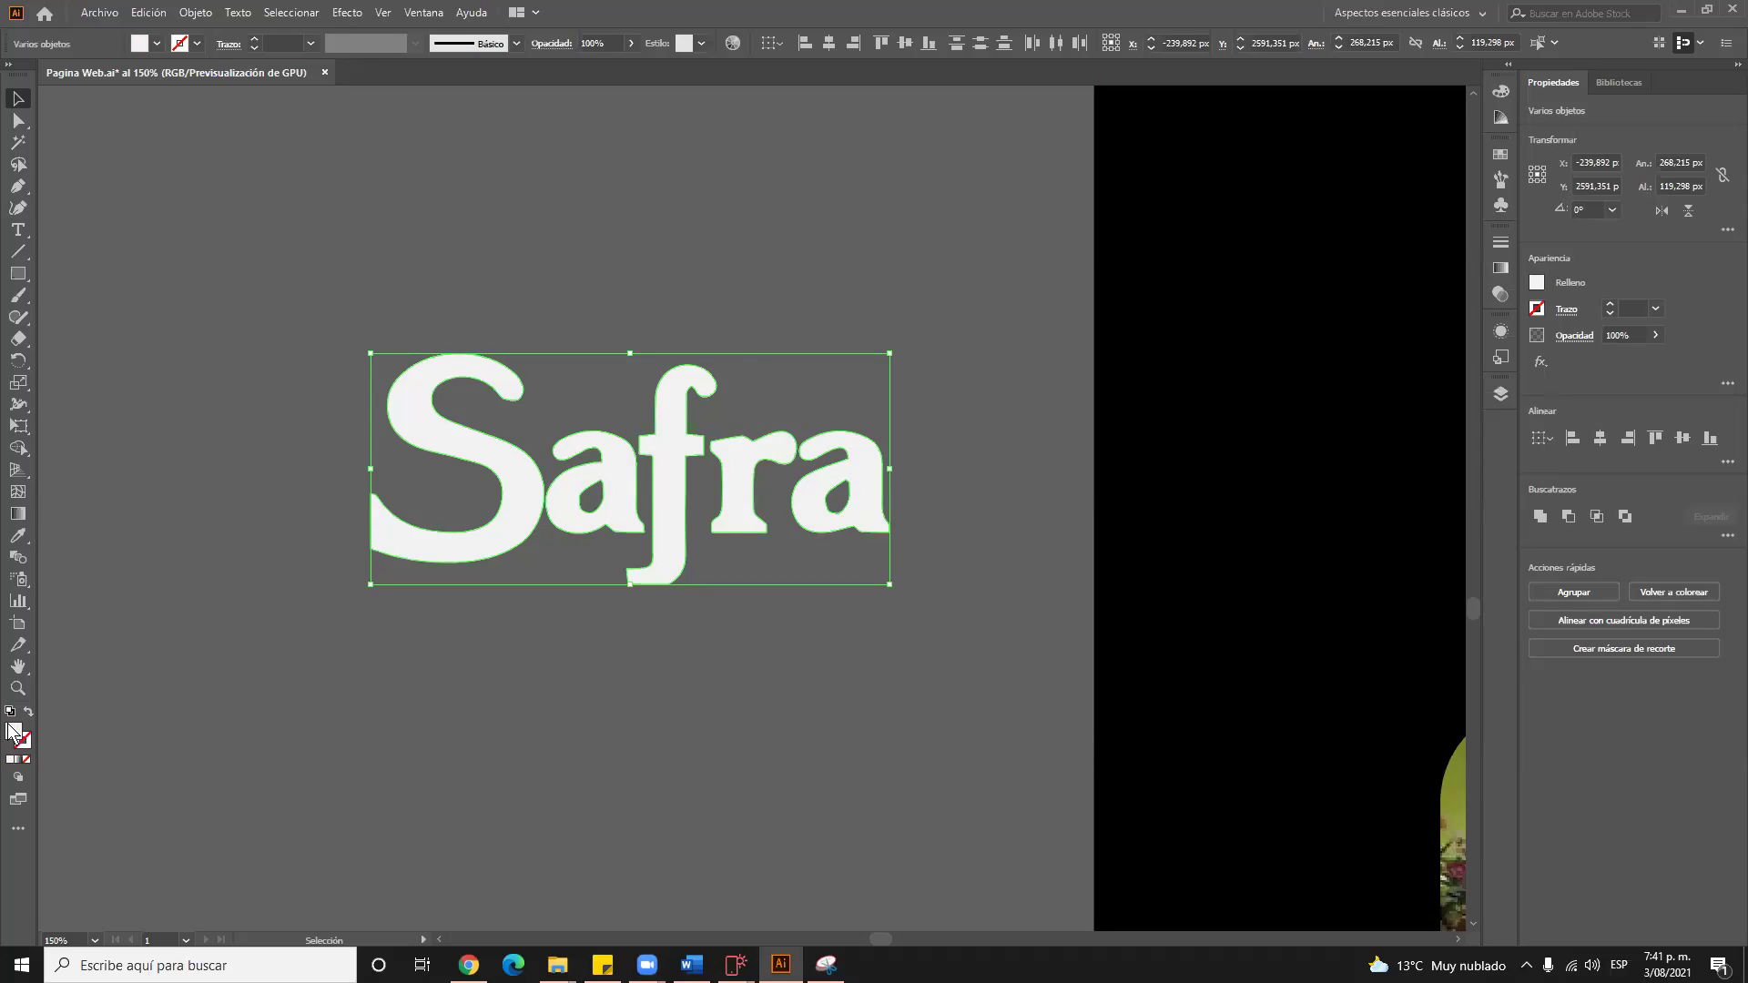
double_click(12, 735)
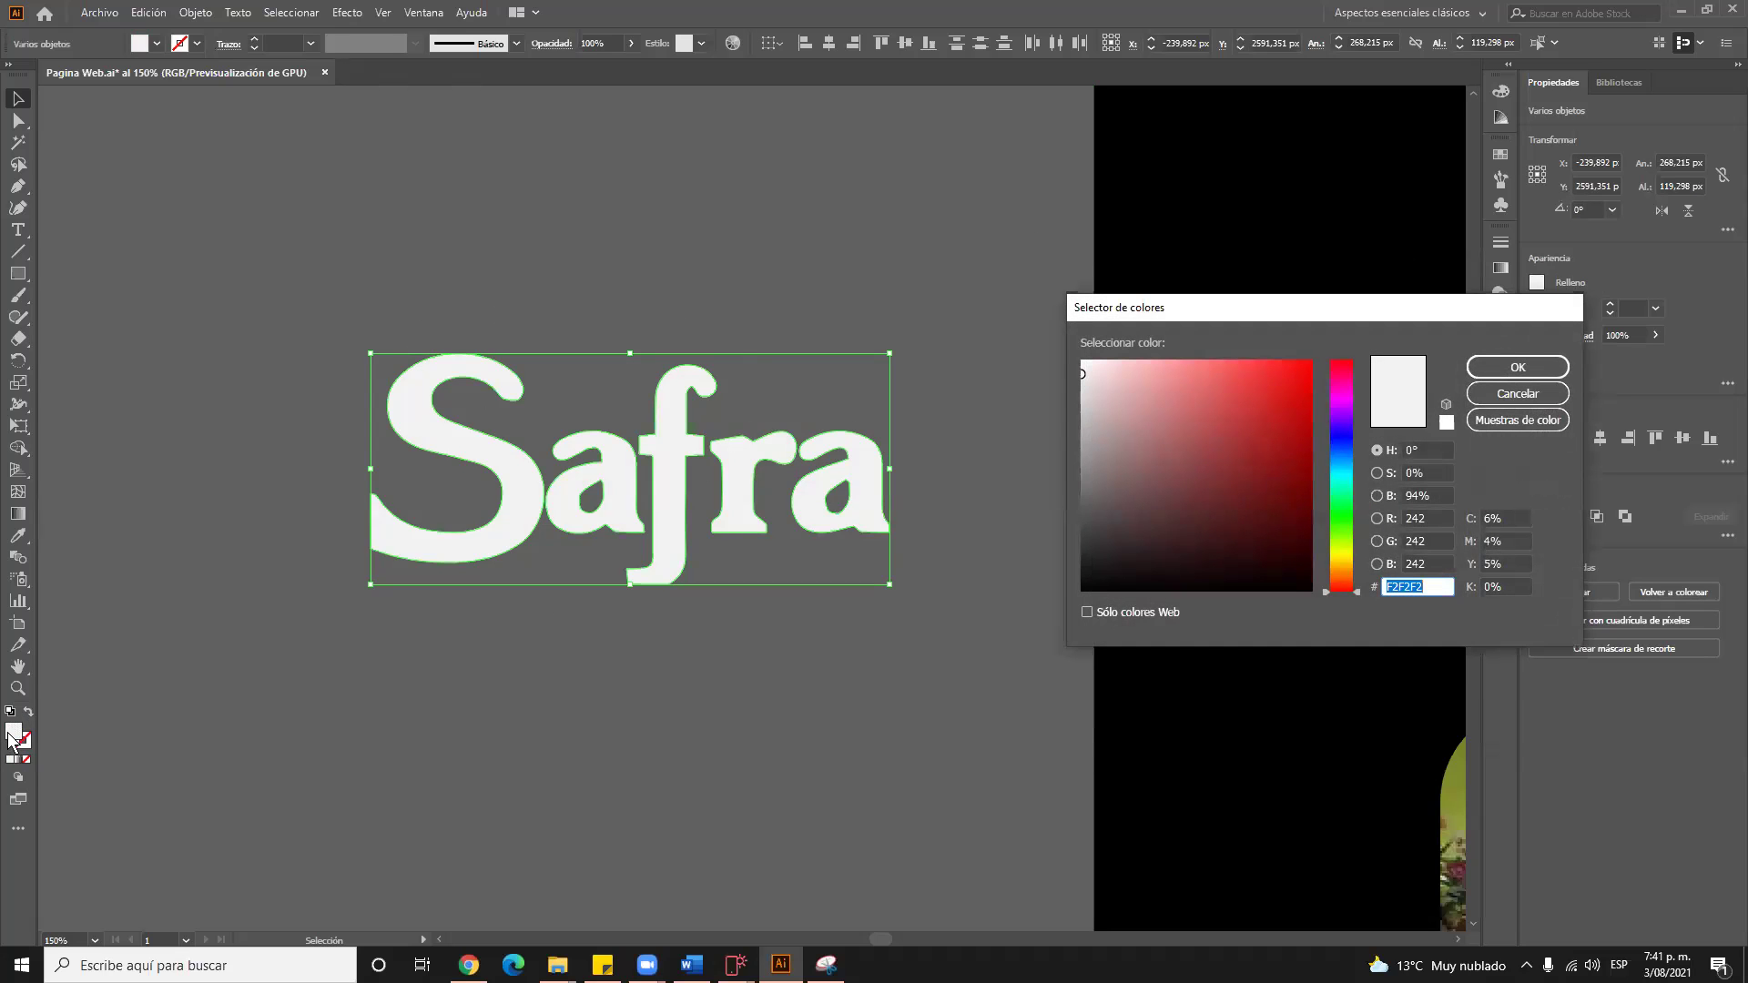
left_click(1344, 442)
left_click(1260, 383)
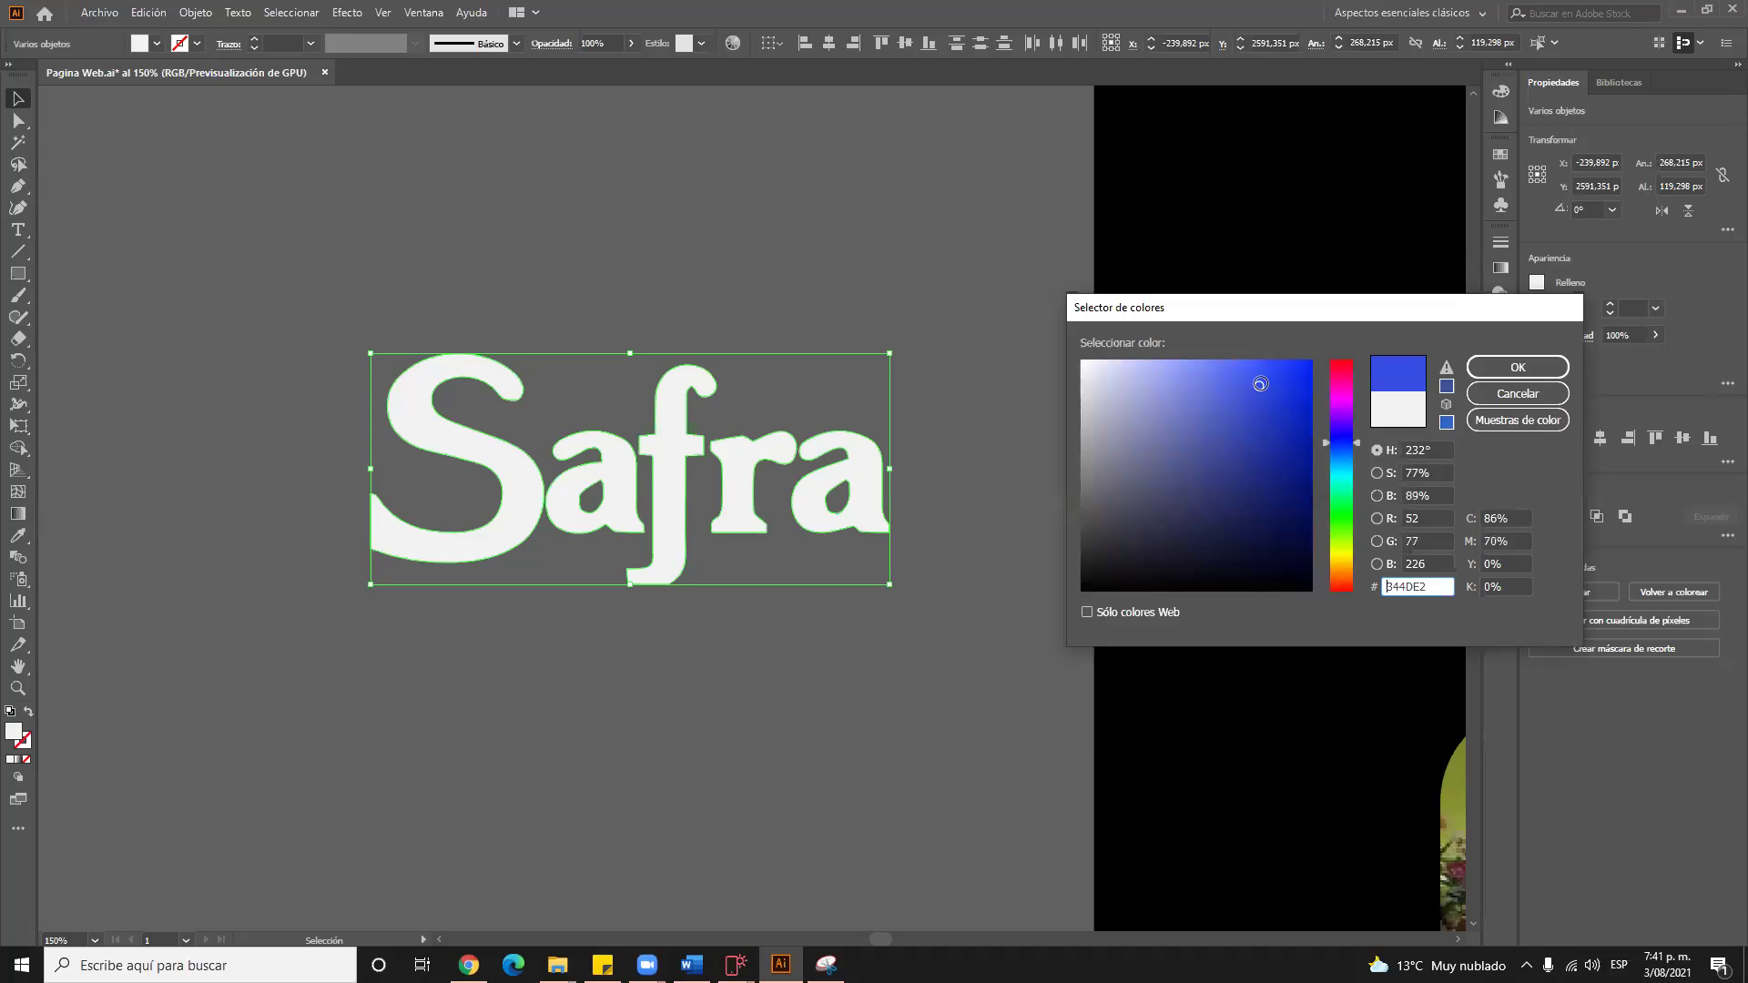
left_click(1517, 368)
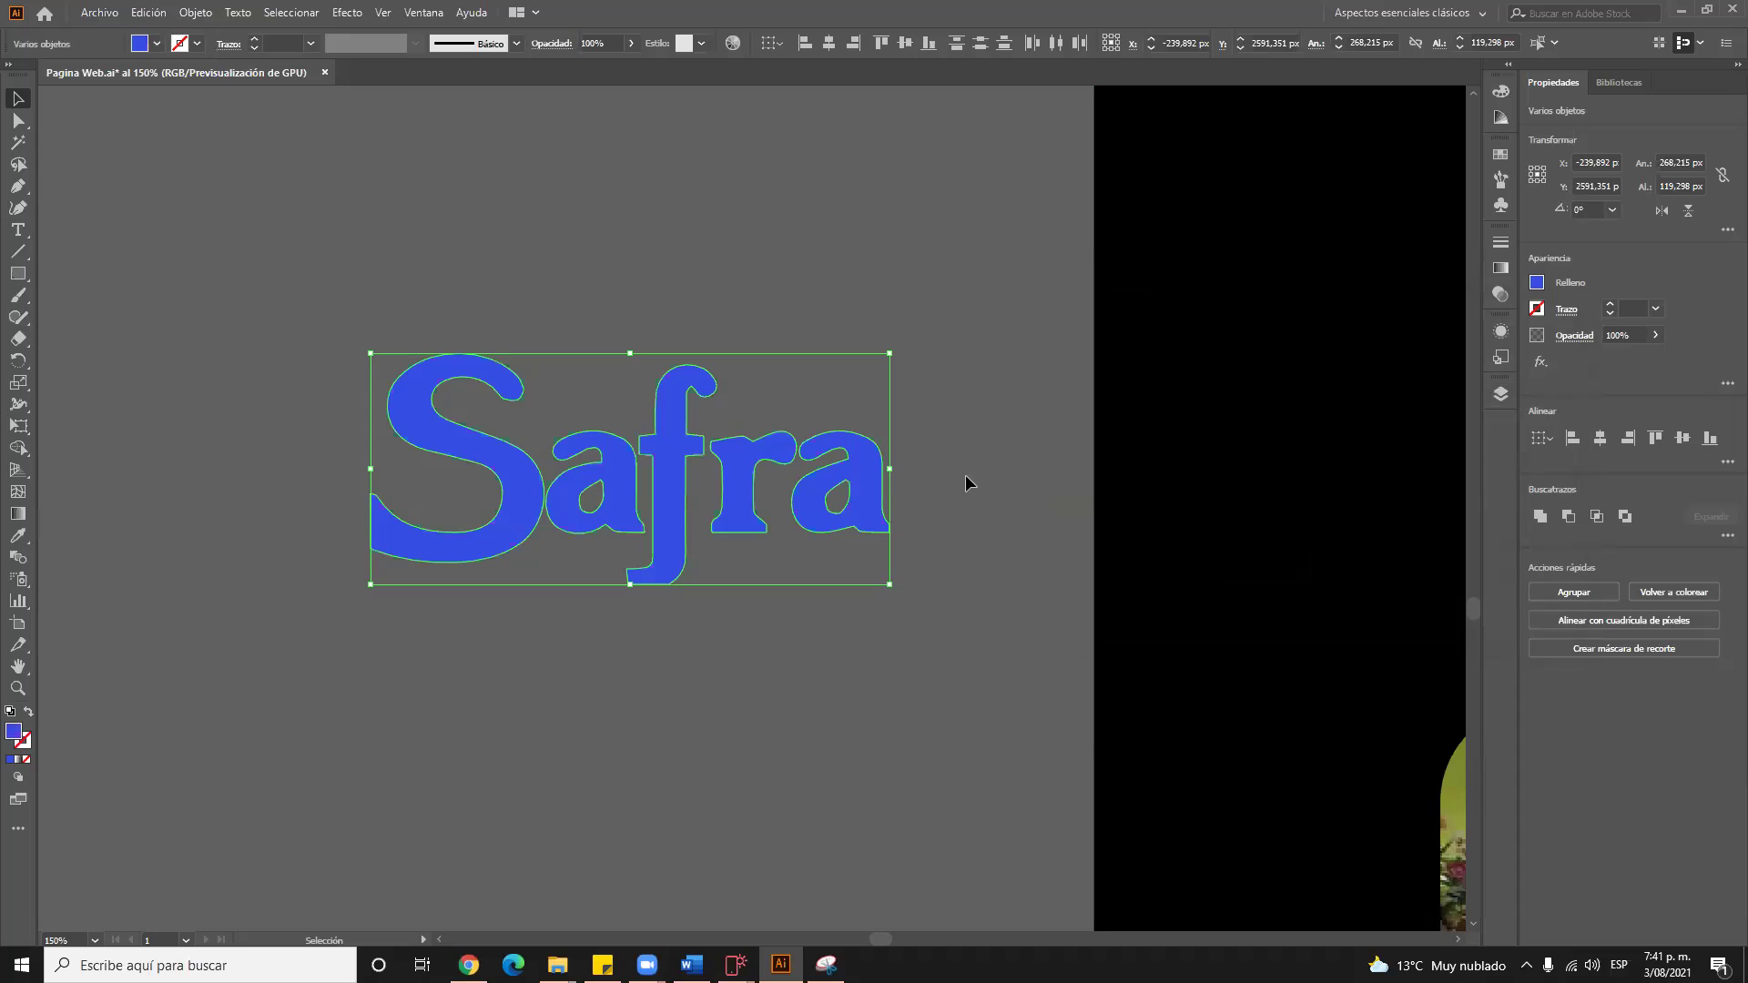
Select all the Safra letters again and fill them with black
left_click(339, 235)
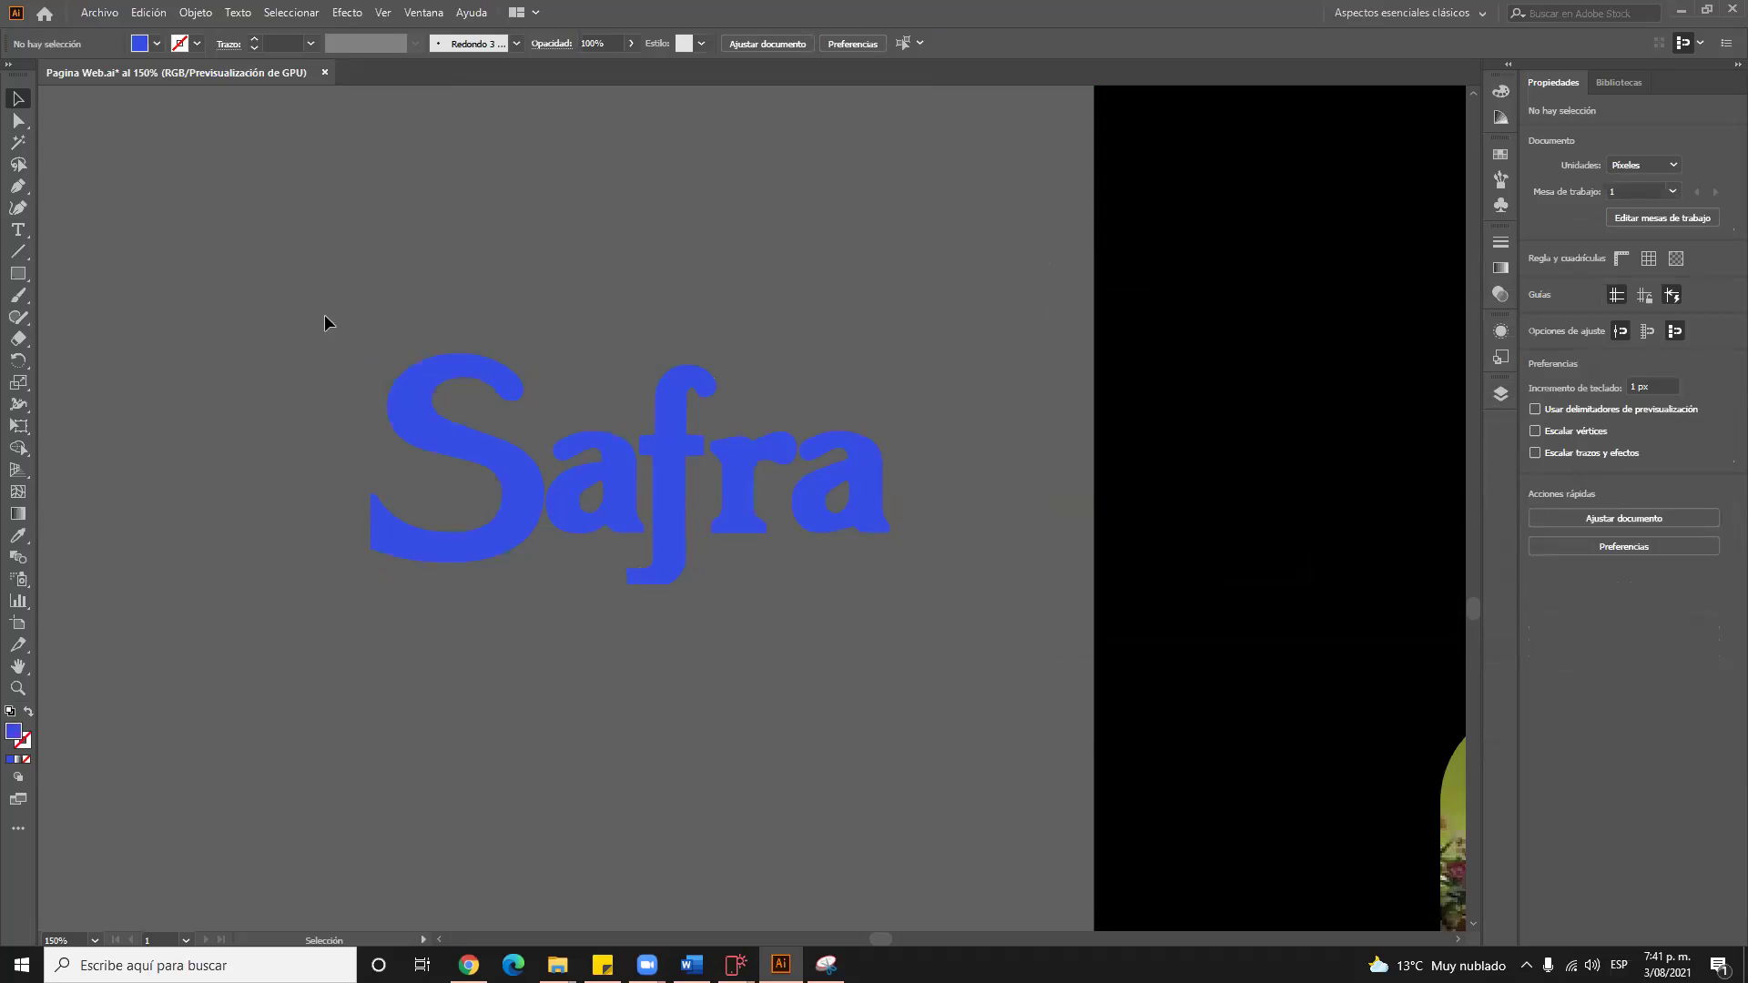
left_click_drag(261, 291, 933, 630)
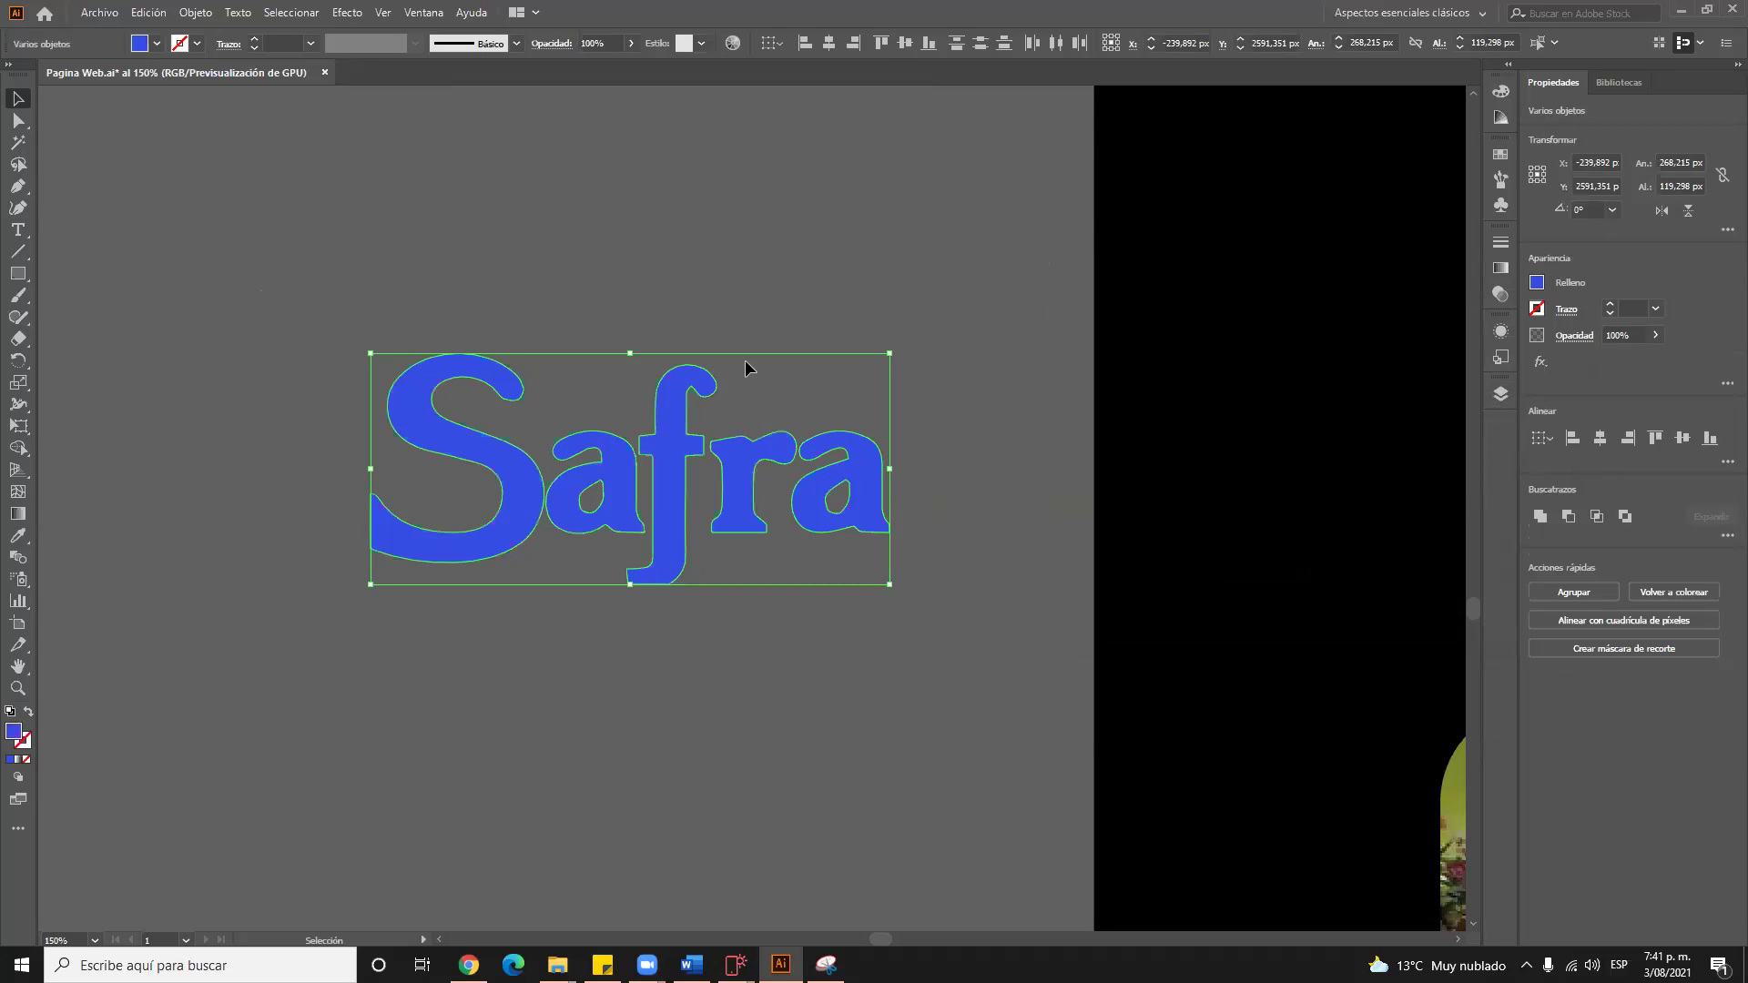
left_click(1538, 282)
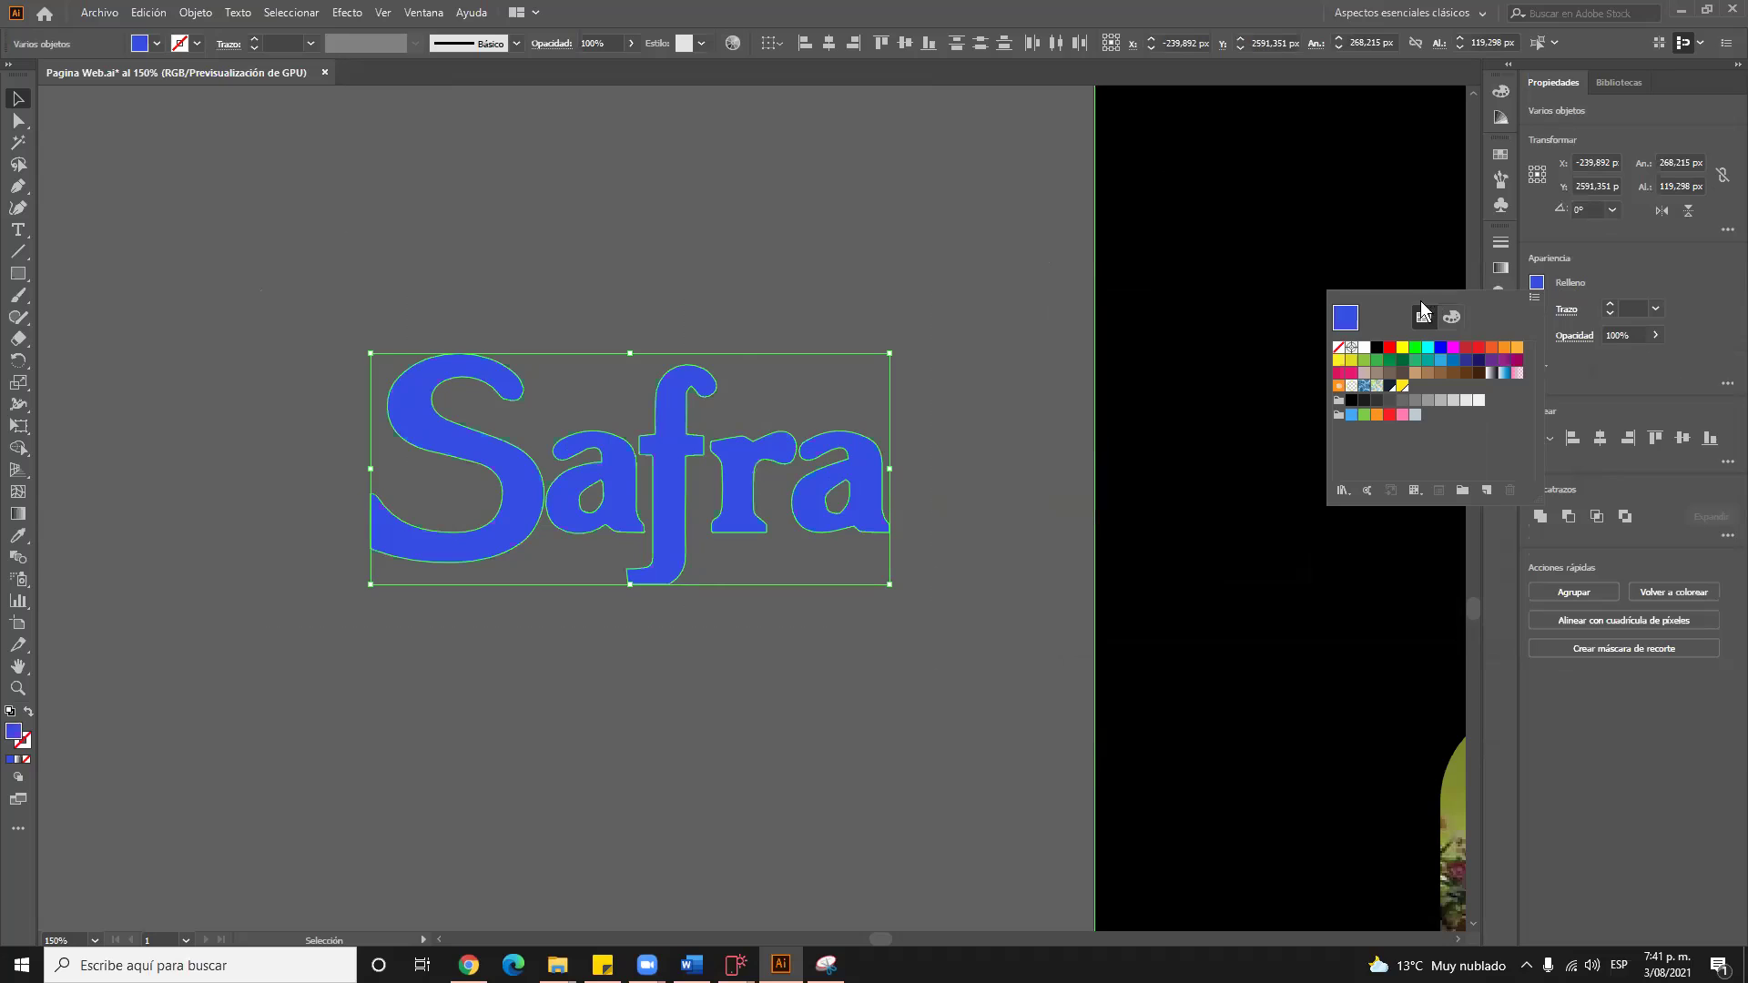
left_click(1377, 347)
left_click(1580, 288)
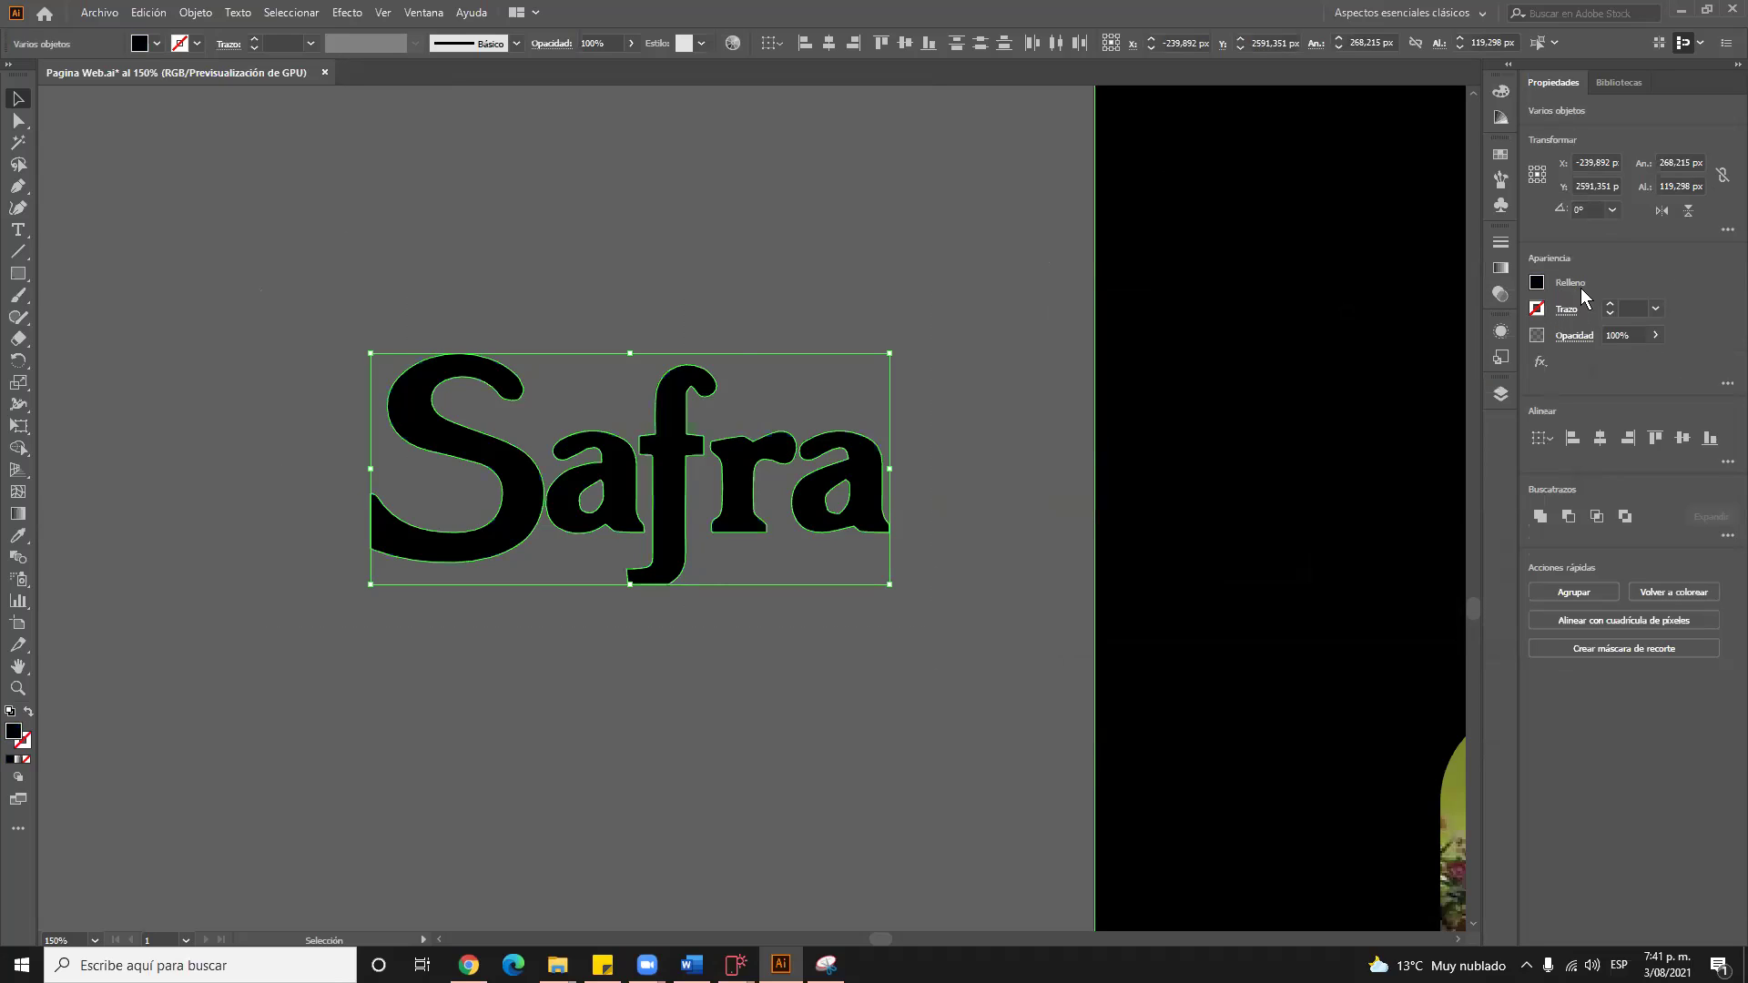
Give the black Safra letters a white outline
left_click(1537, 311)
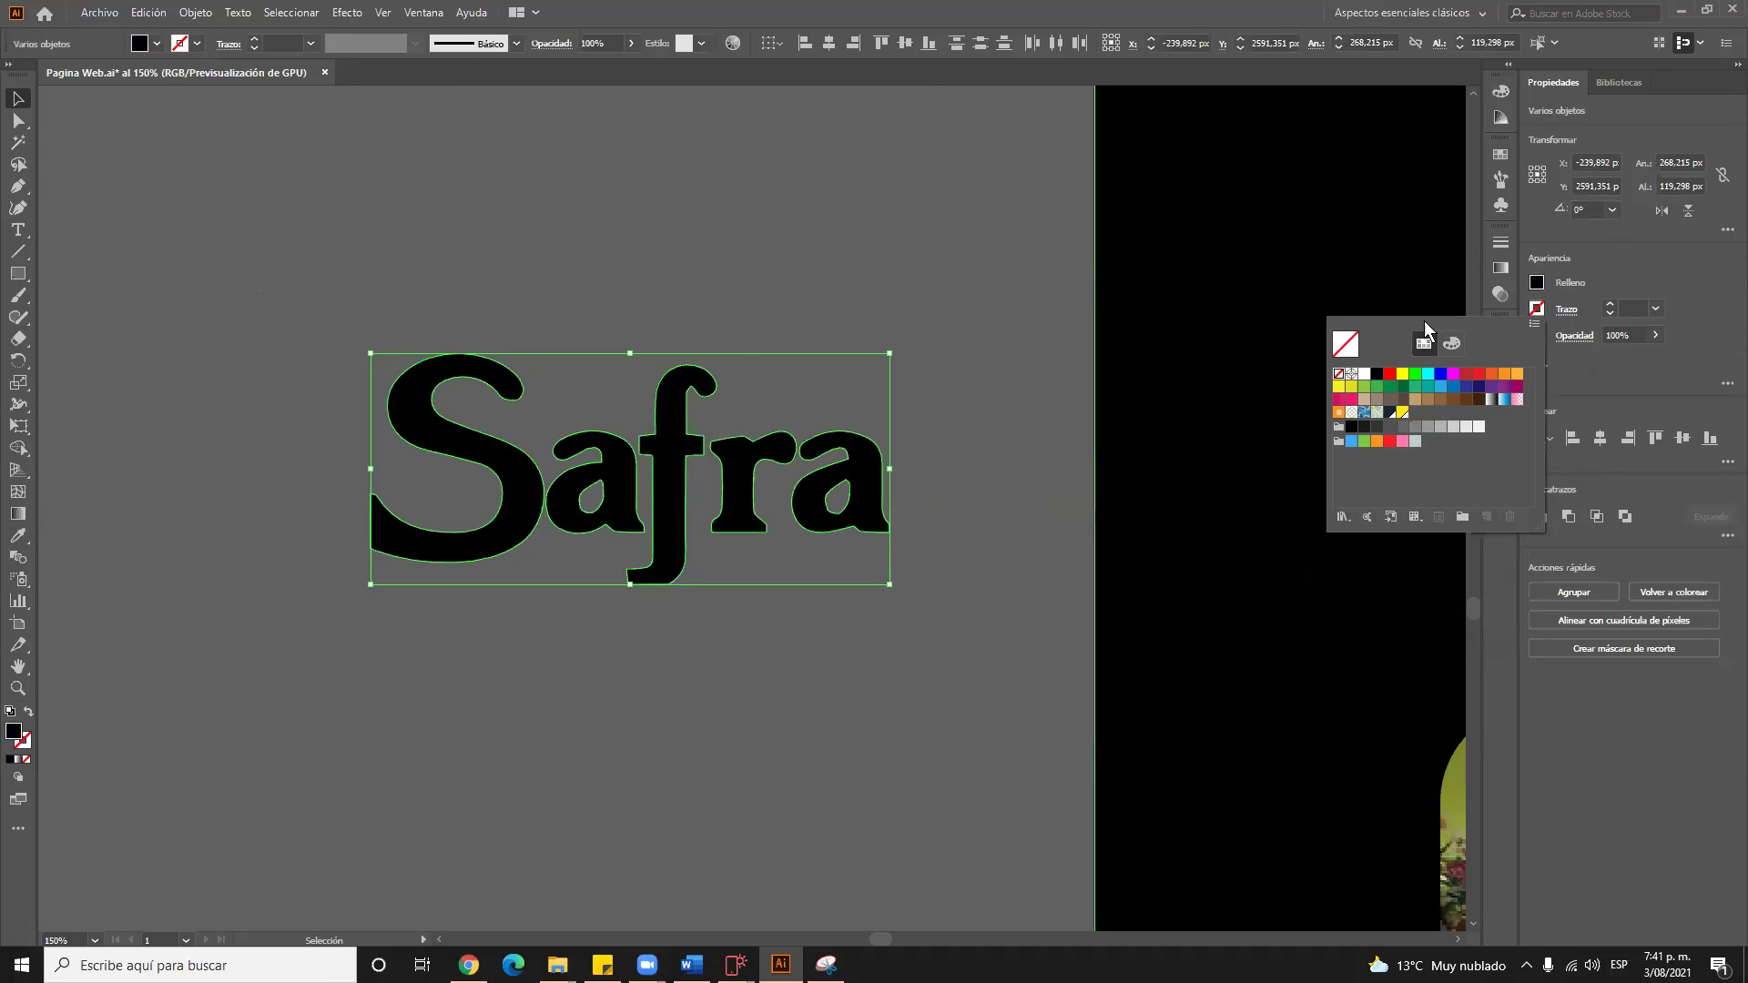
left_click(1365, 374)
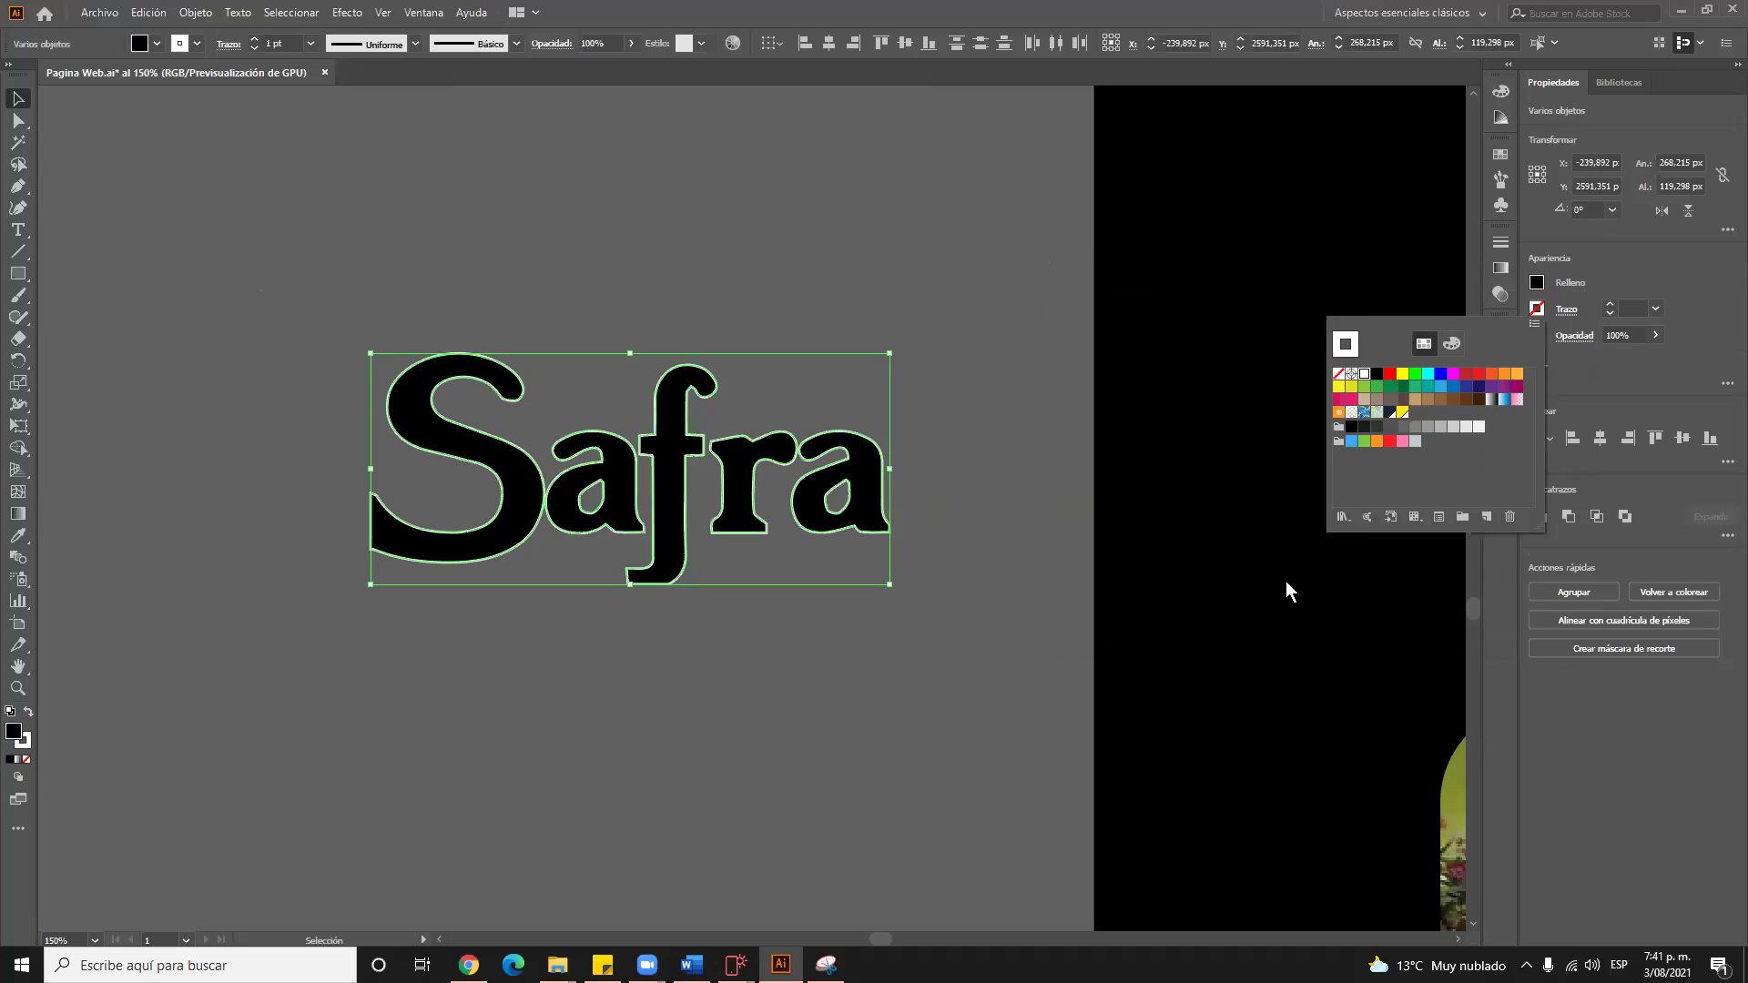
left_click(1097, 333)
left_click_drag(1032, 638, 737, 414)
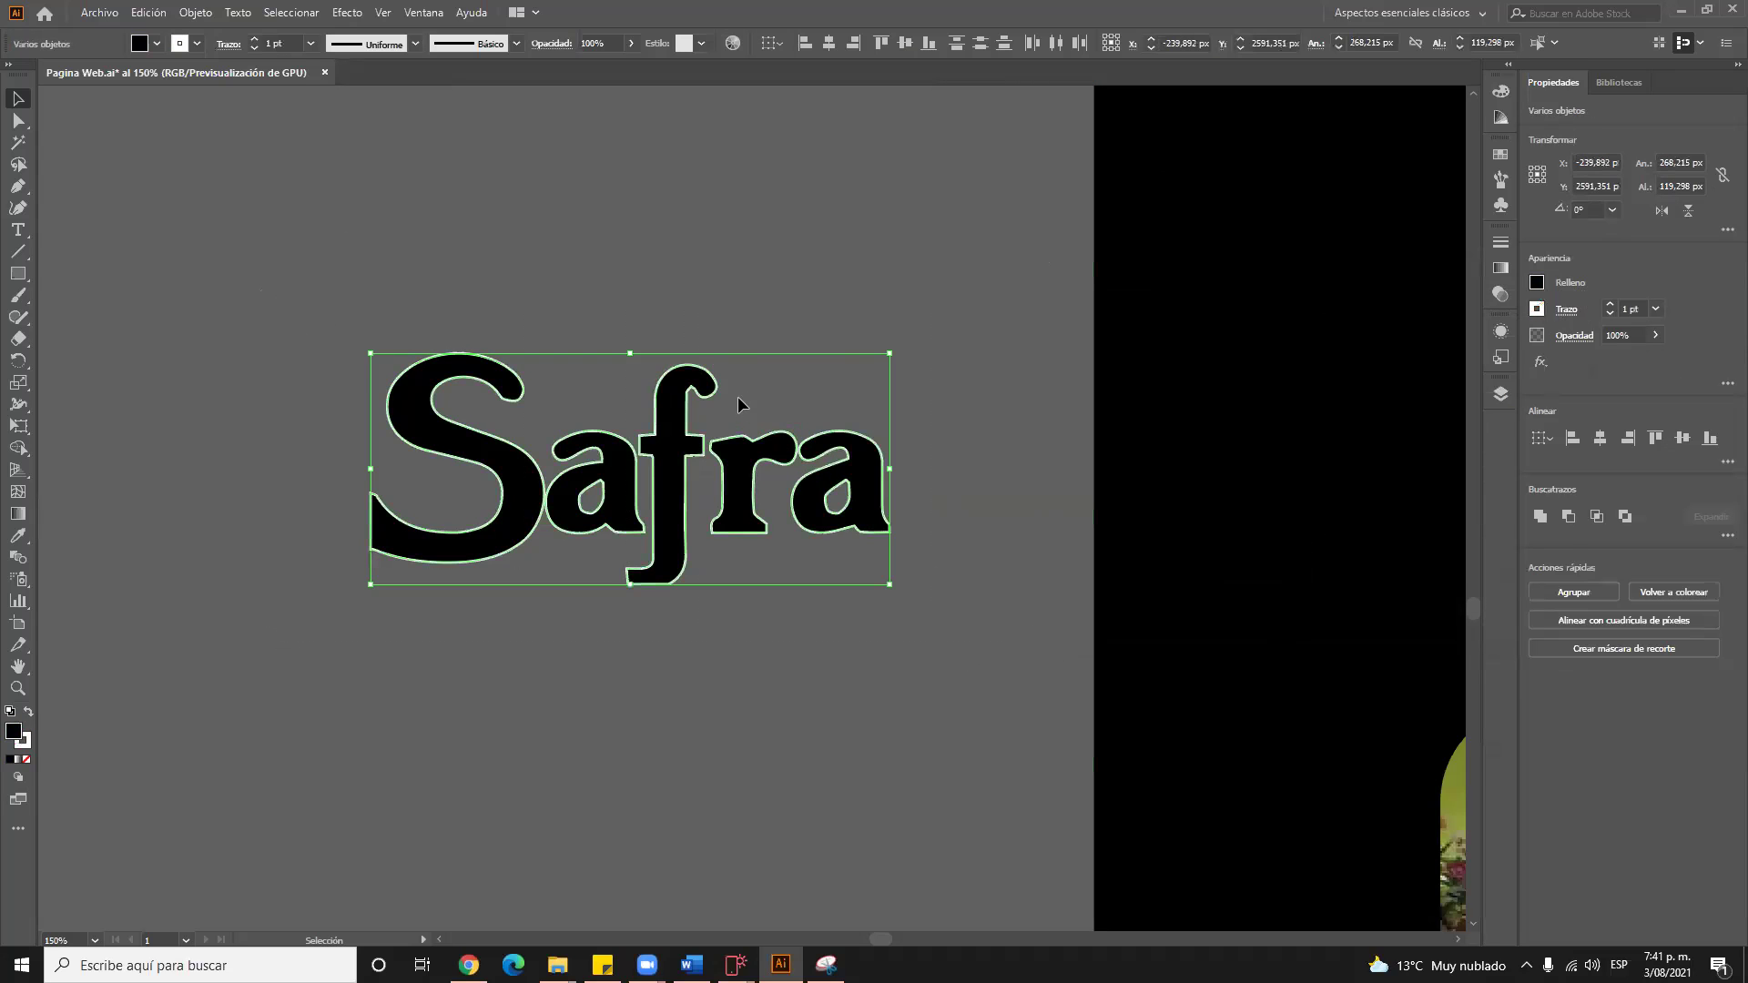
left_click(1076, 433)
Try to place the original SLEEPING IN THE AMAZON logo file from the Imágenes folder below the Safra logo
scroll(907, 783, "down", 3)
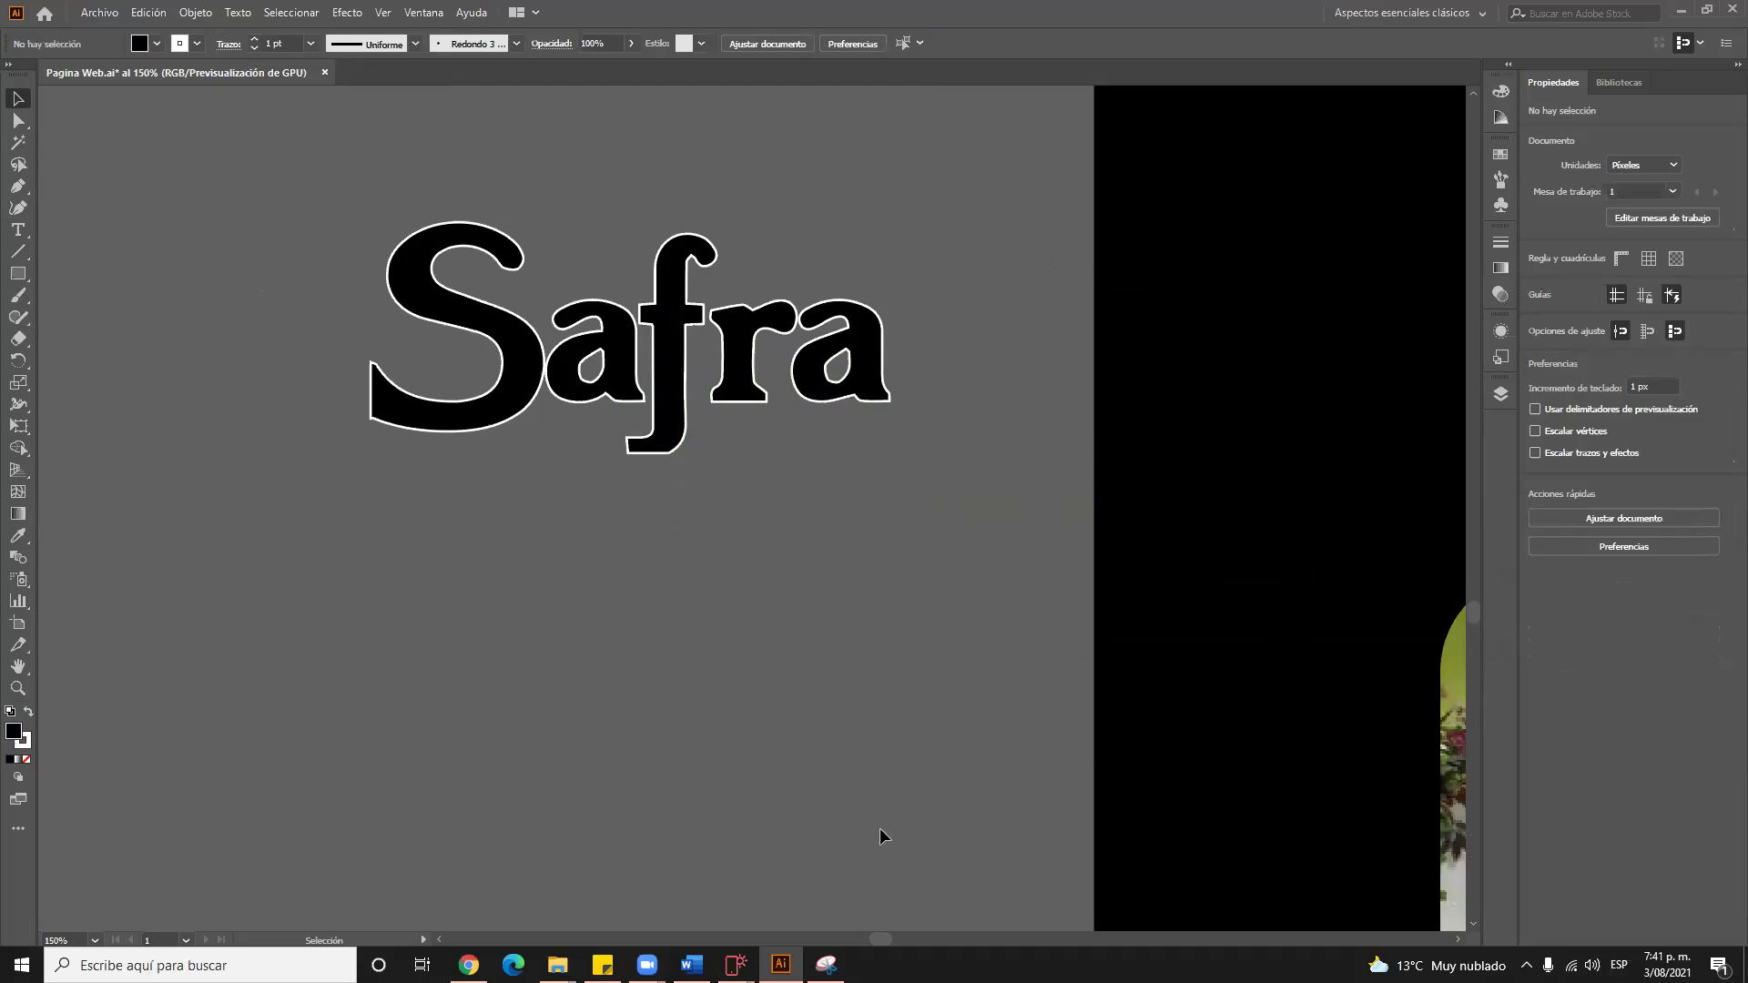
mouse_move(557, 963)
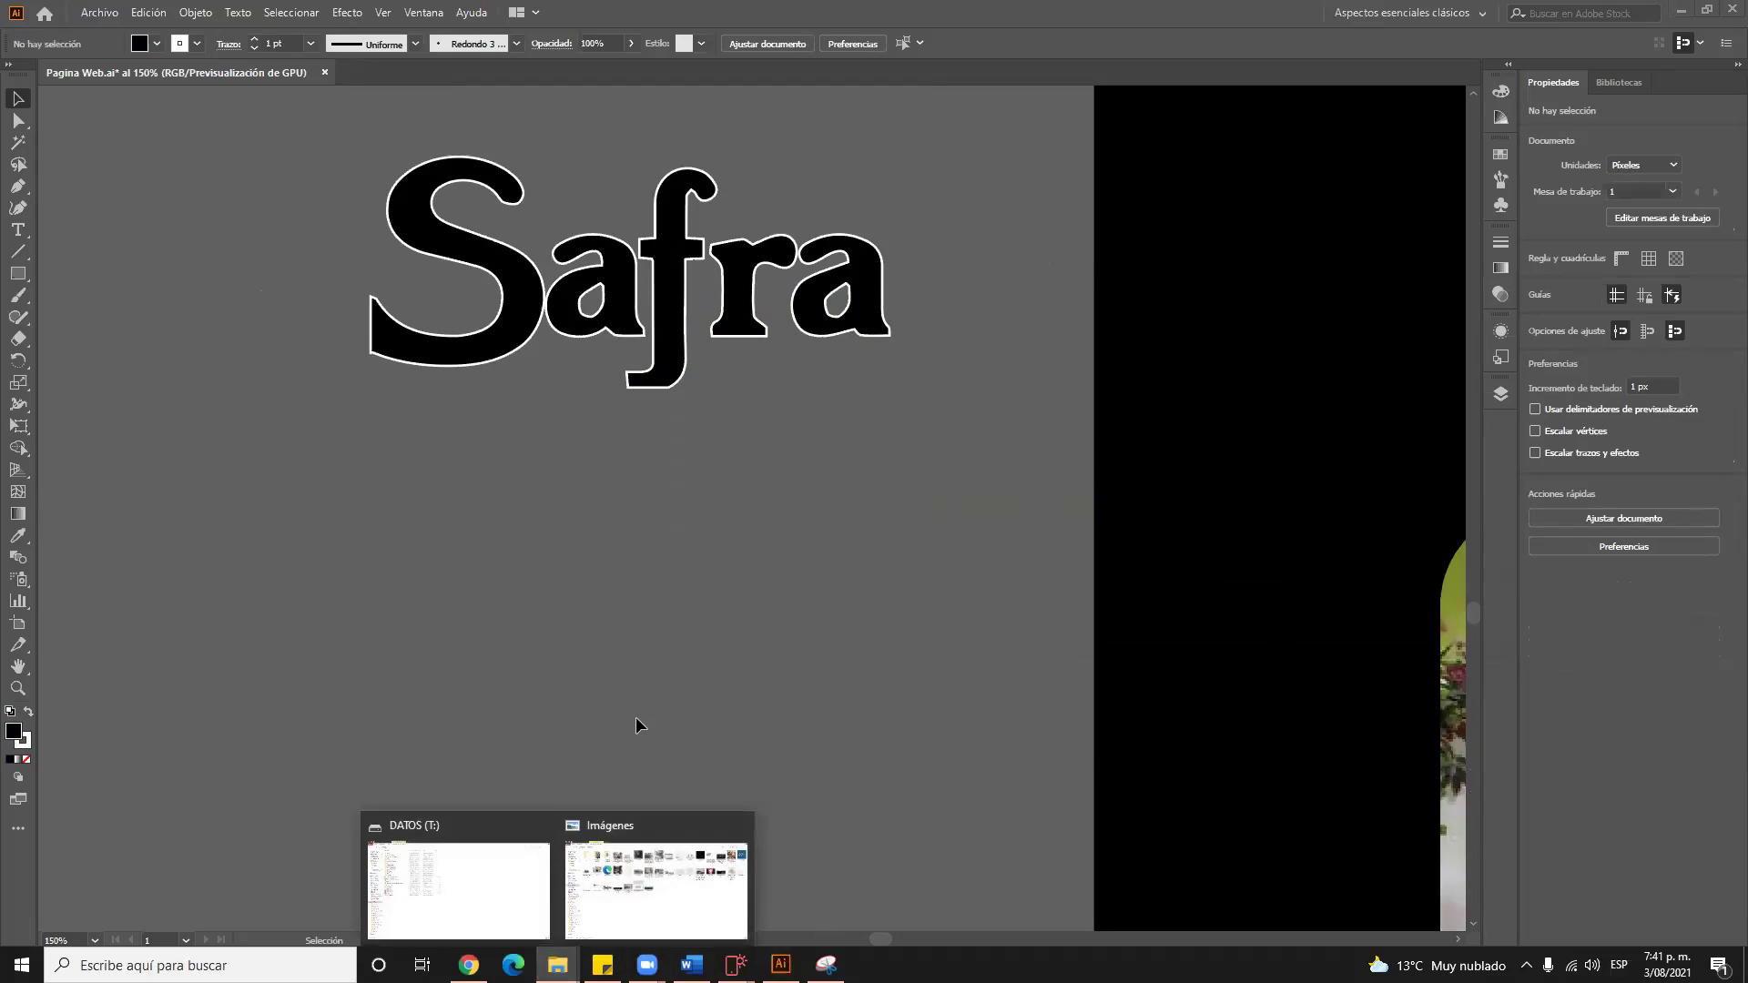
left_click(624, 882)
left_click(736, 614)
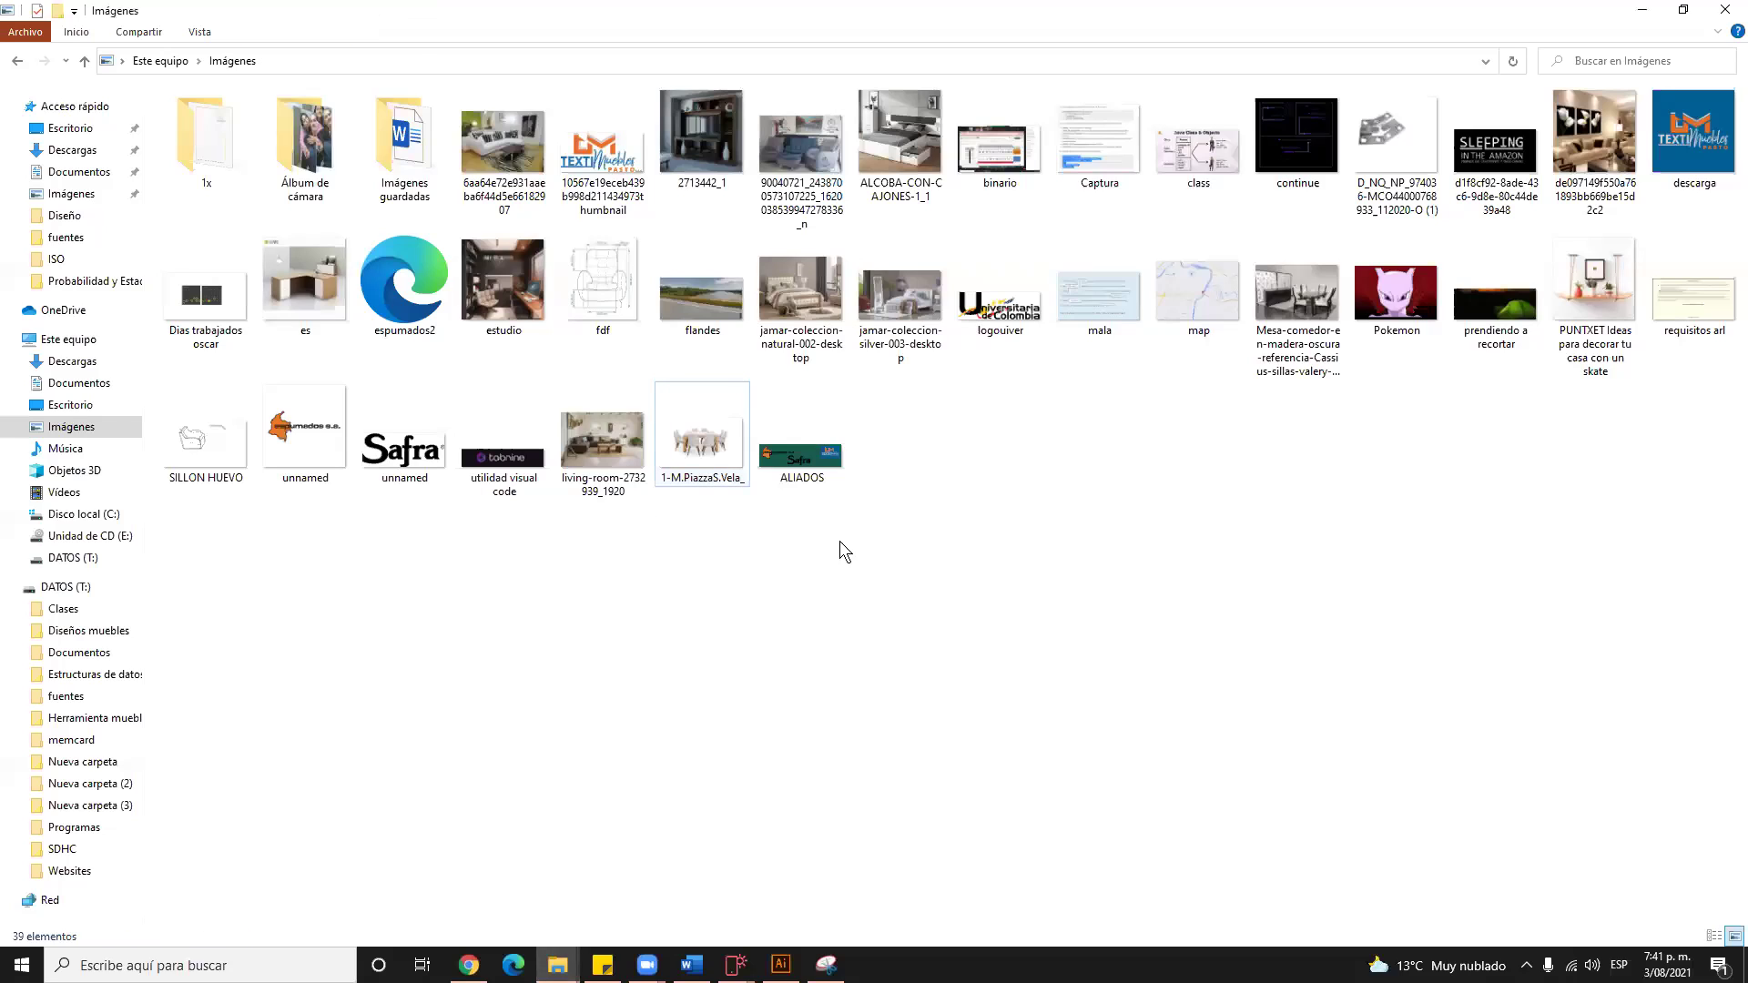
left_click_drag(1493, 127, 545, 625)
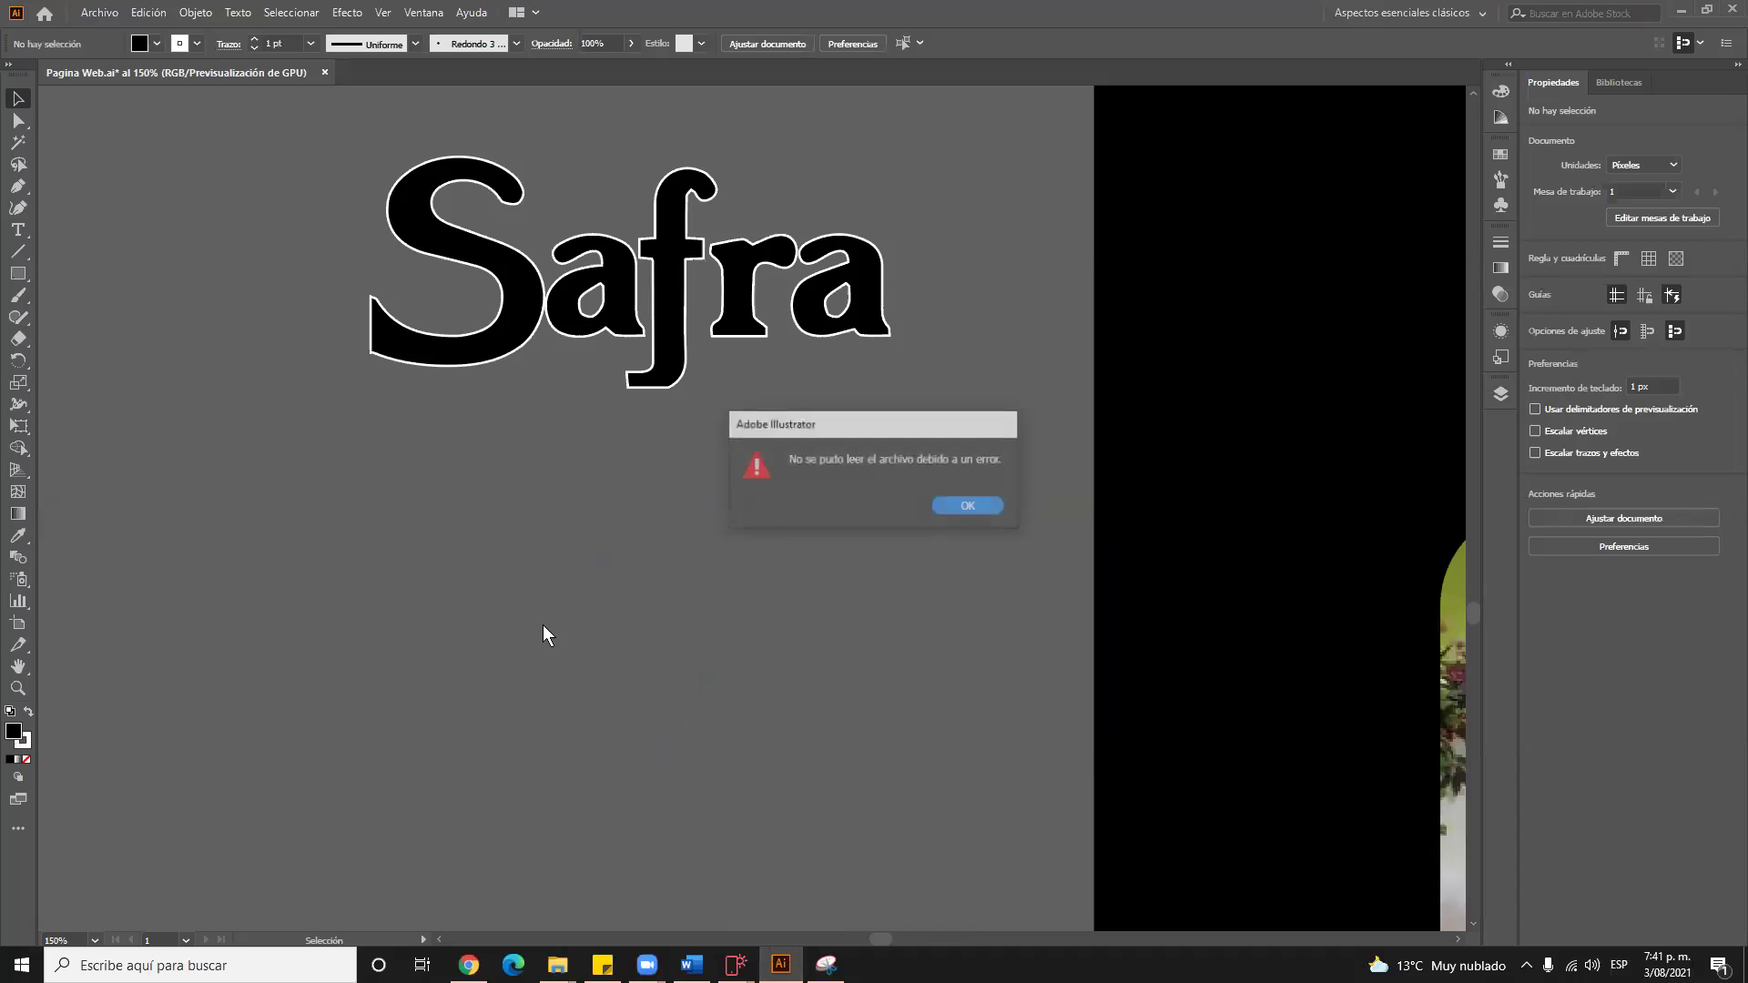
left_click(982, 506)
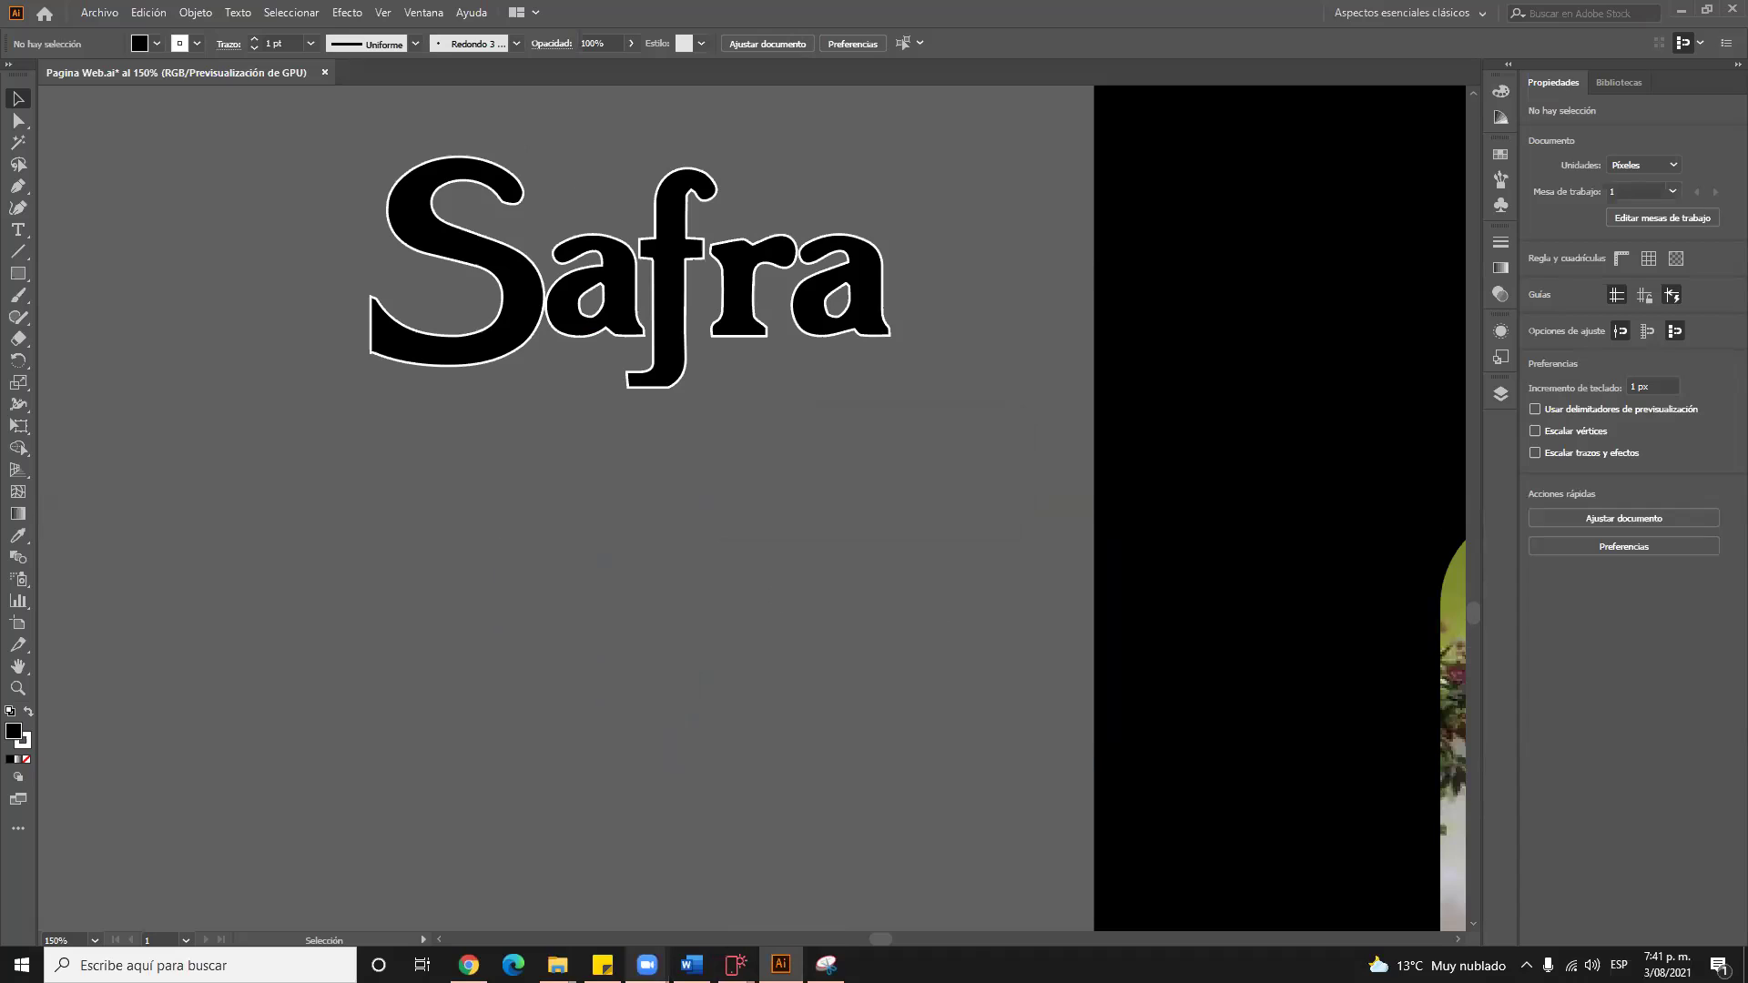
mouse_move(557, 963)
scroll(637, 593, "up", 1)
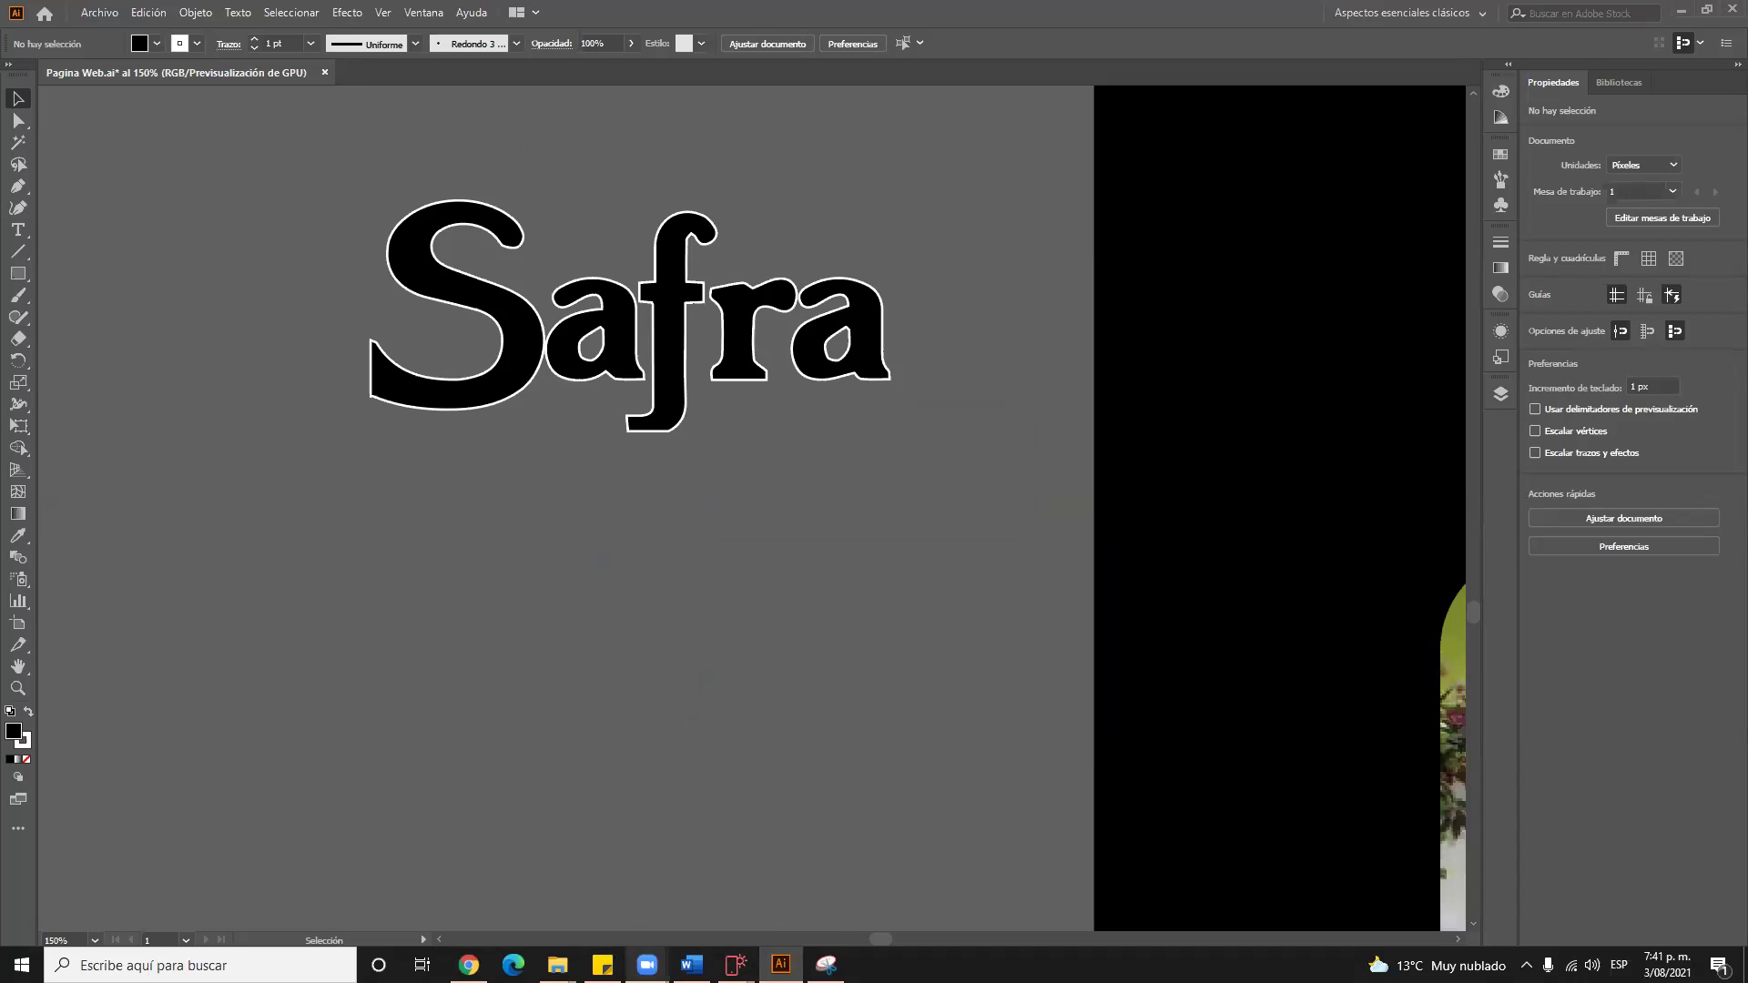
mouse_move(557, 965)
left_click(668, 875)
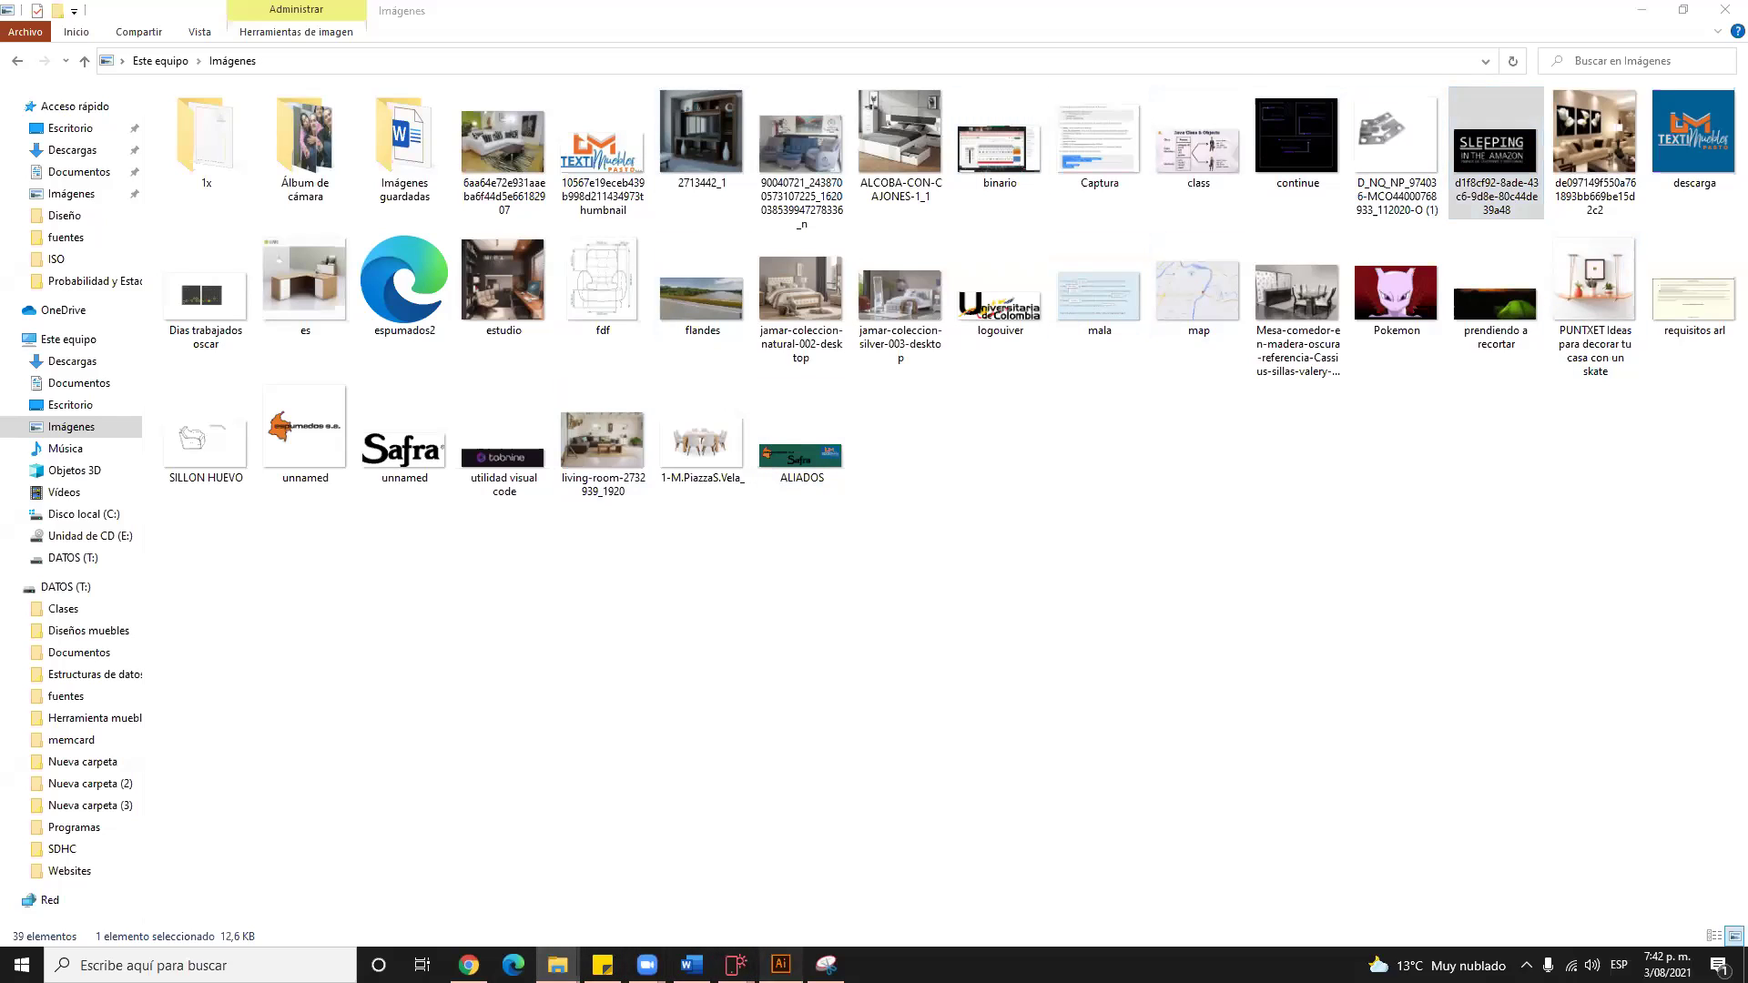
left_click(780, 965)
left_click(657, 480)
left_click(972, 696)
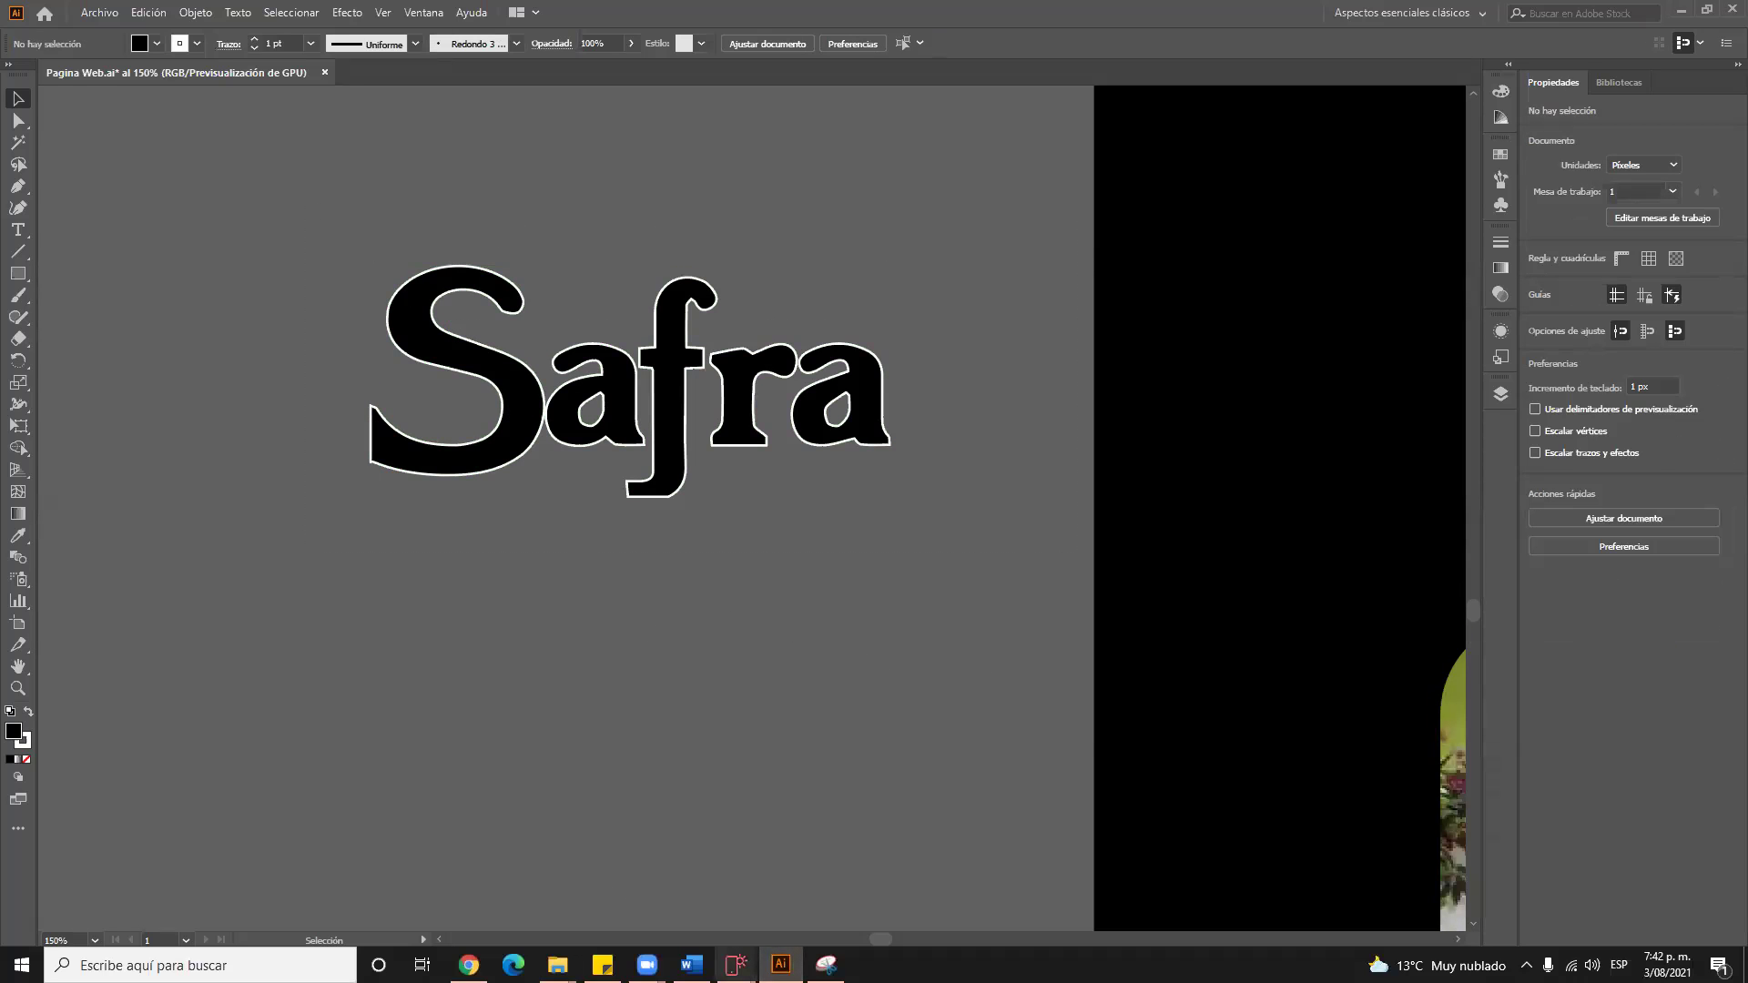
Return to the Imágenes folder and open the SLEEPING IN THE AMAZON logo in the photo viewer
mouse_move(558, 965)
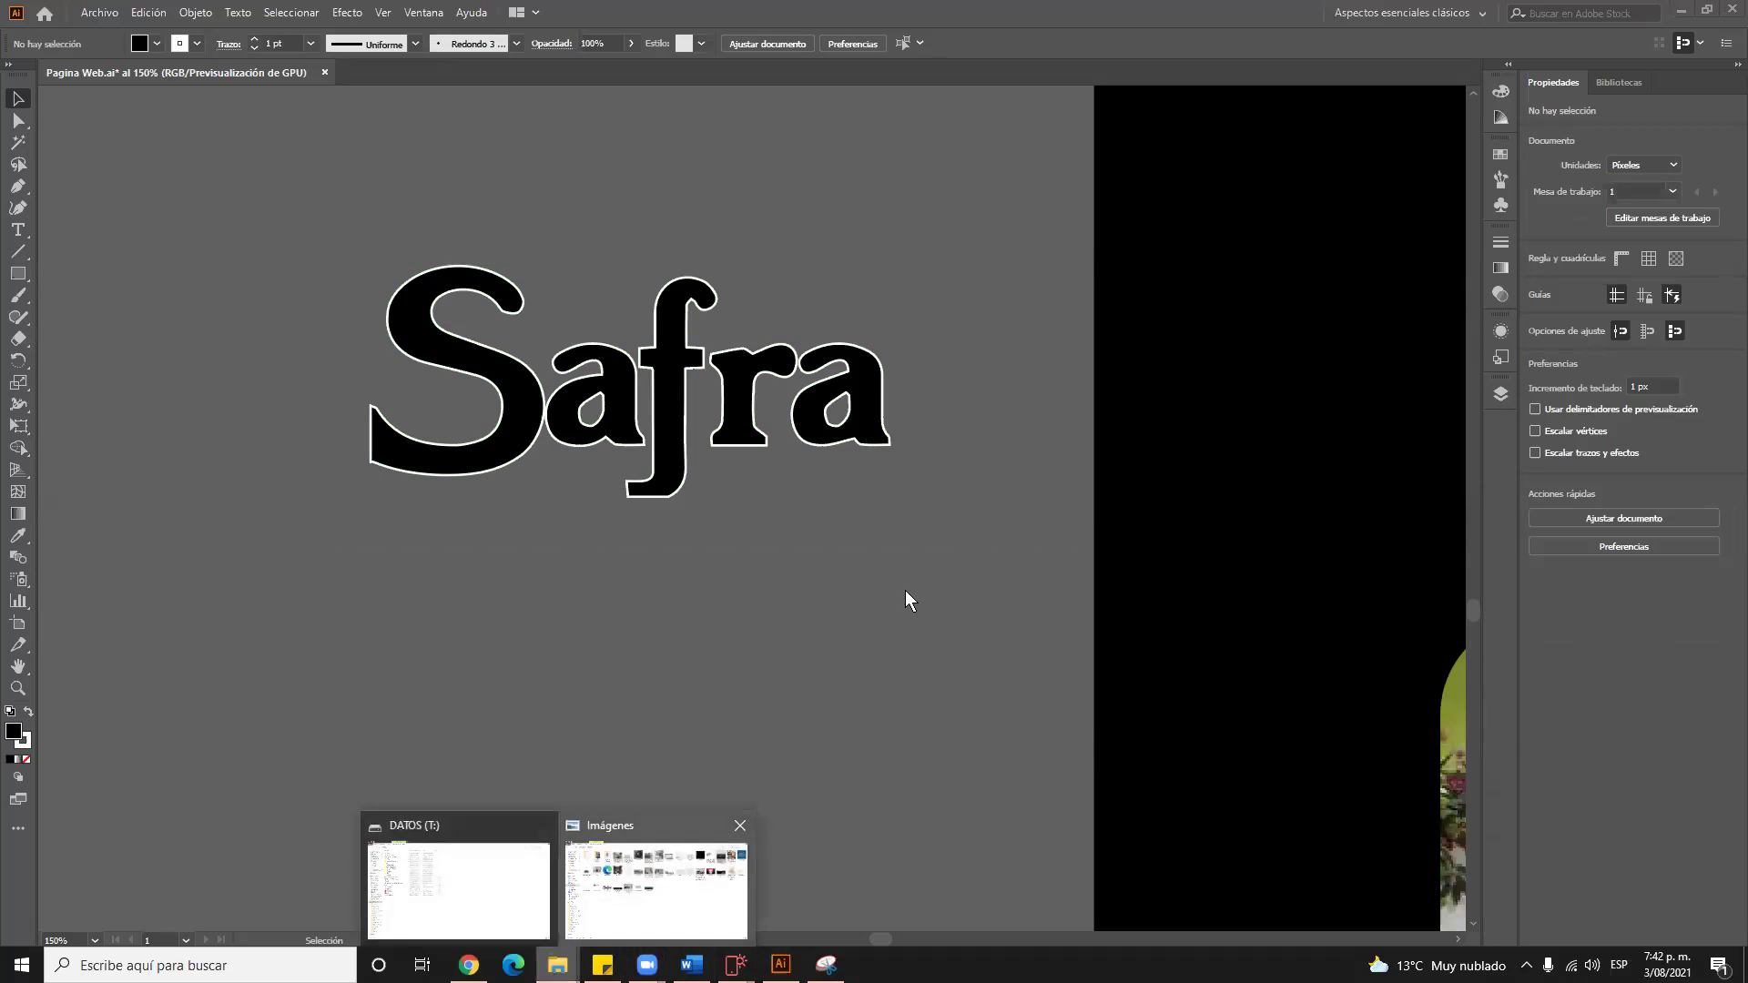
key("alt+Tab")
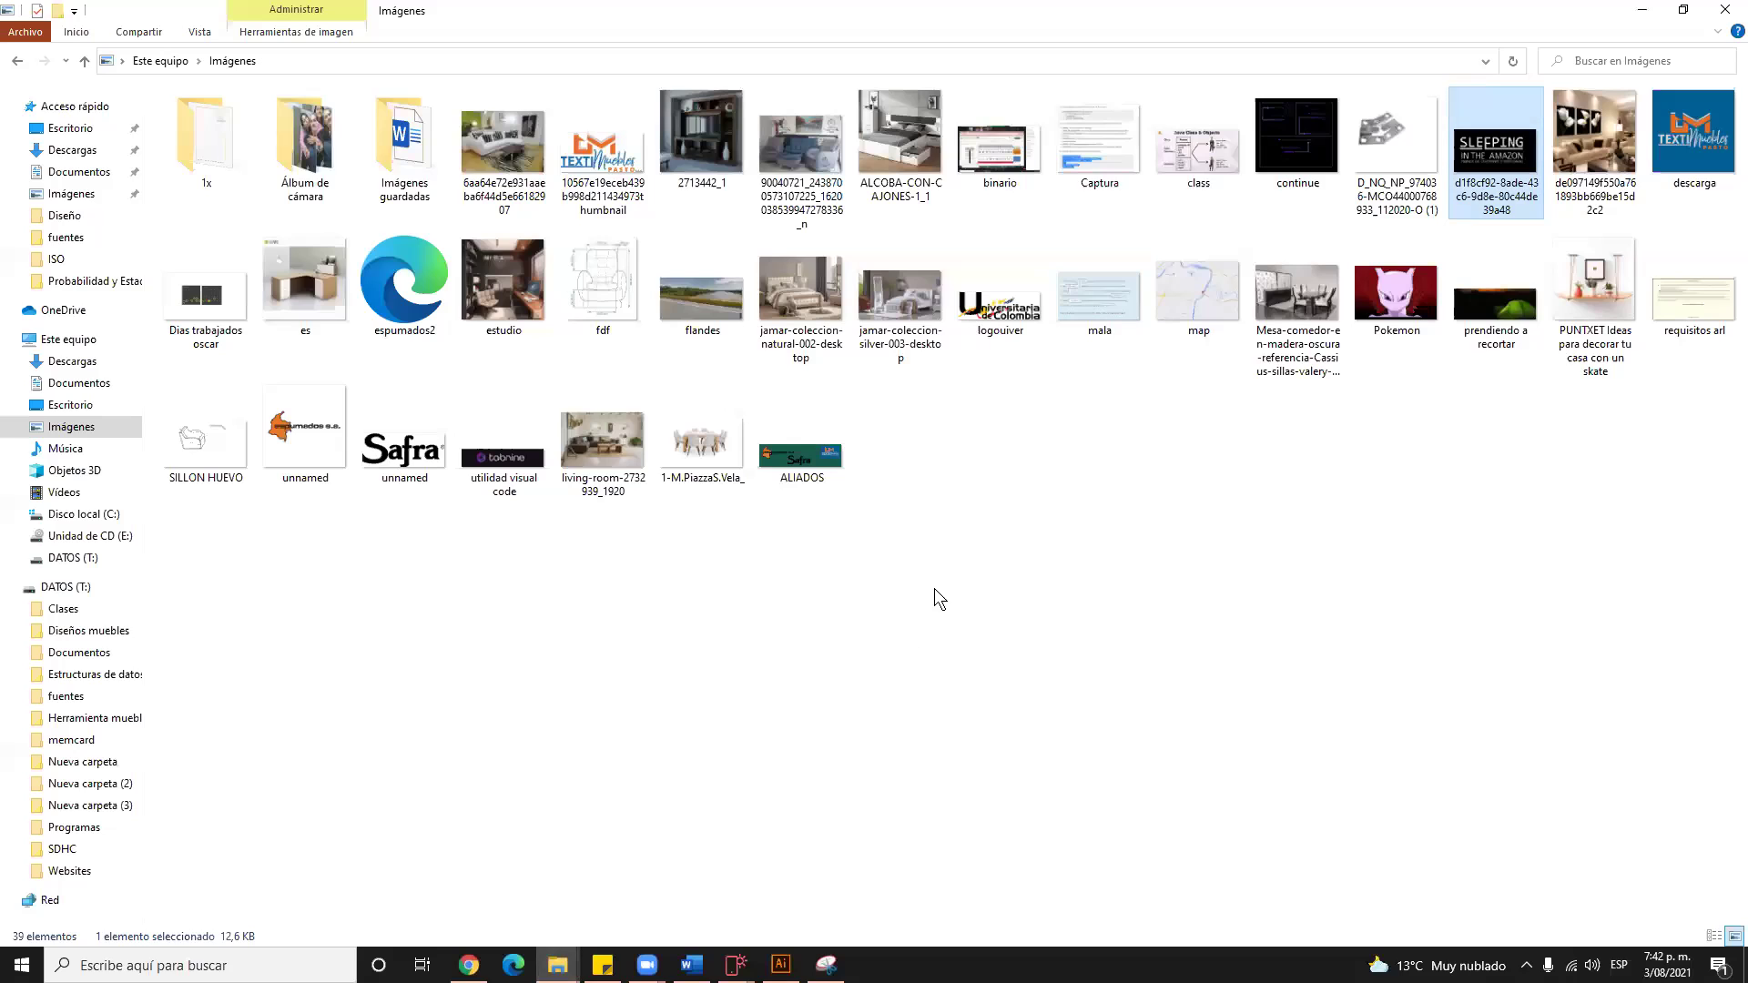
left_click(1049, 528)
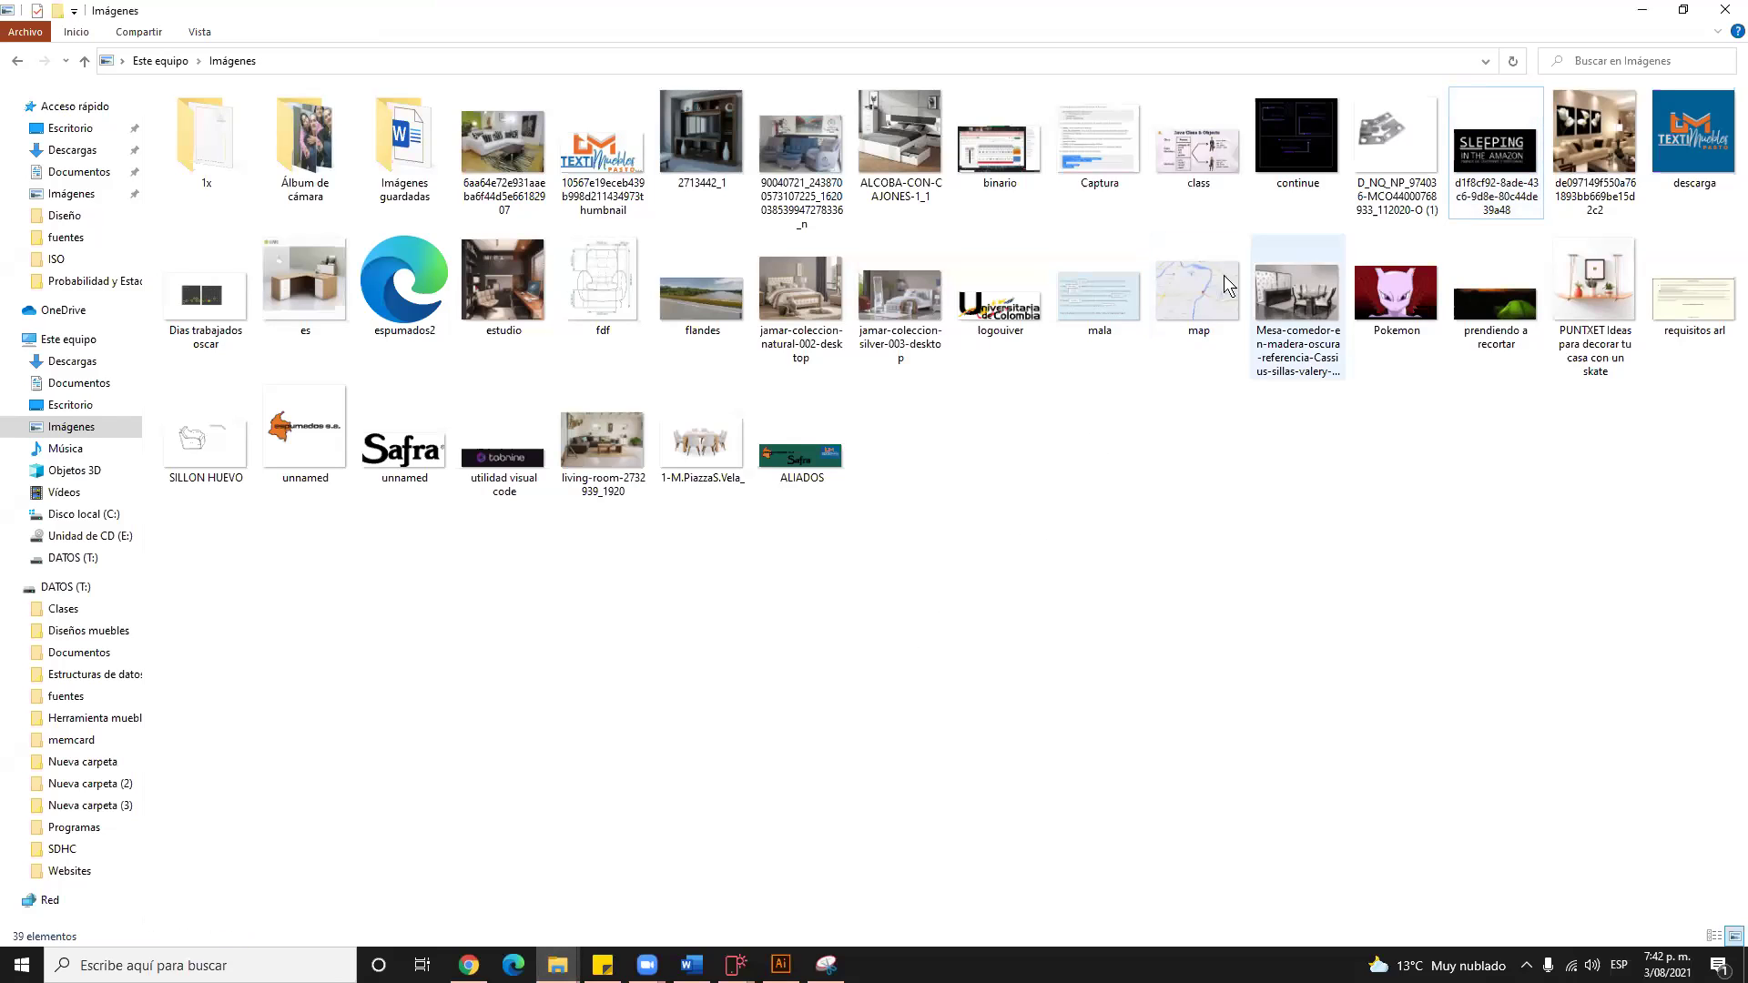
left_click(1477, 199)
double_click(1477, 198)
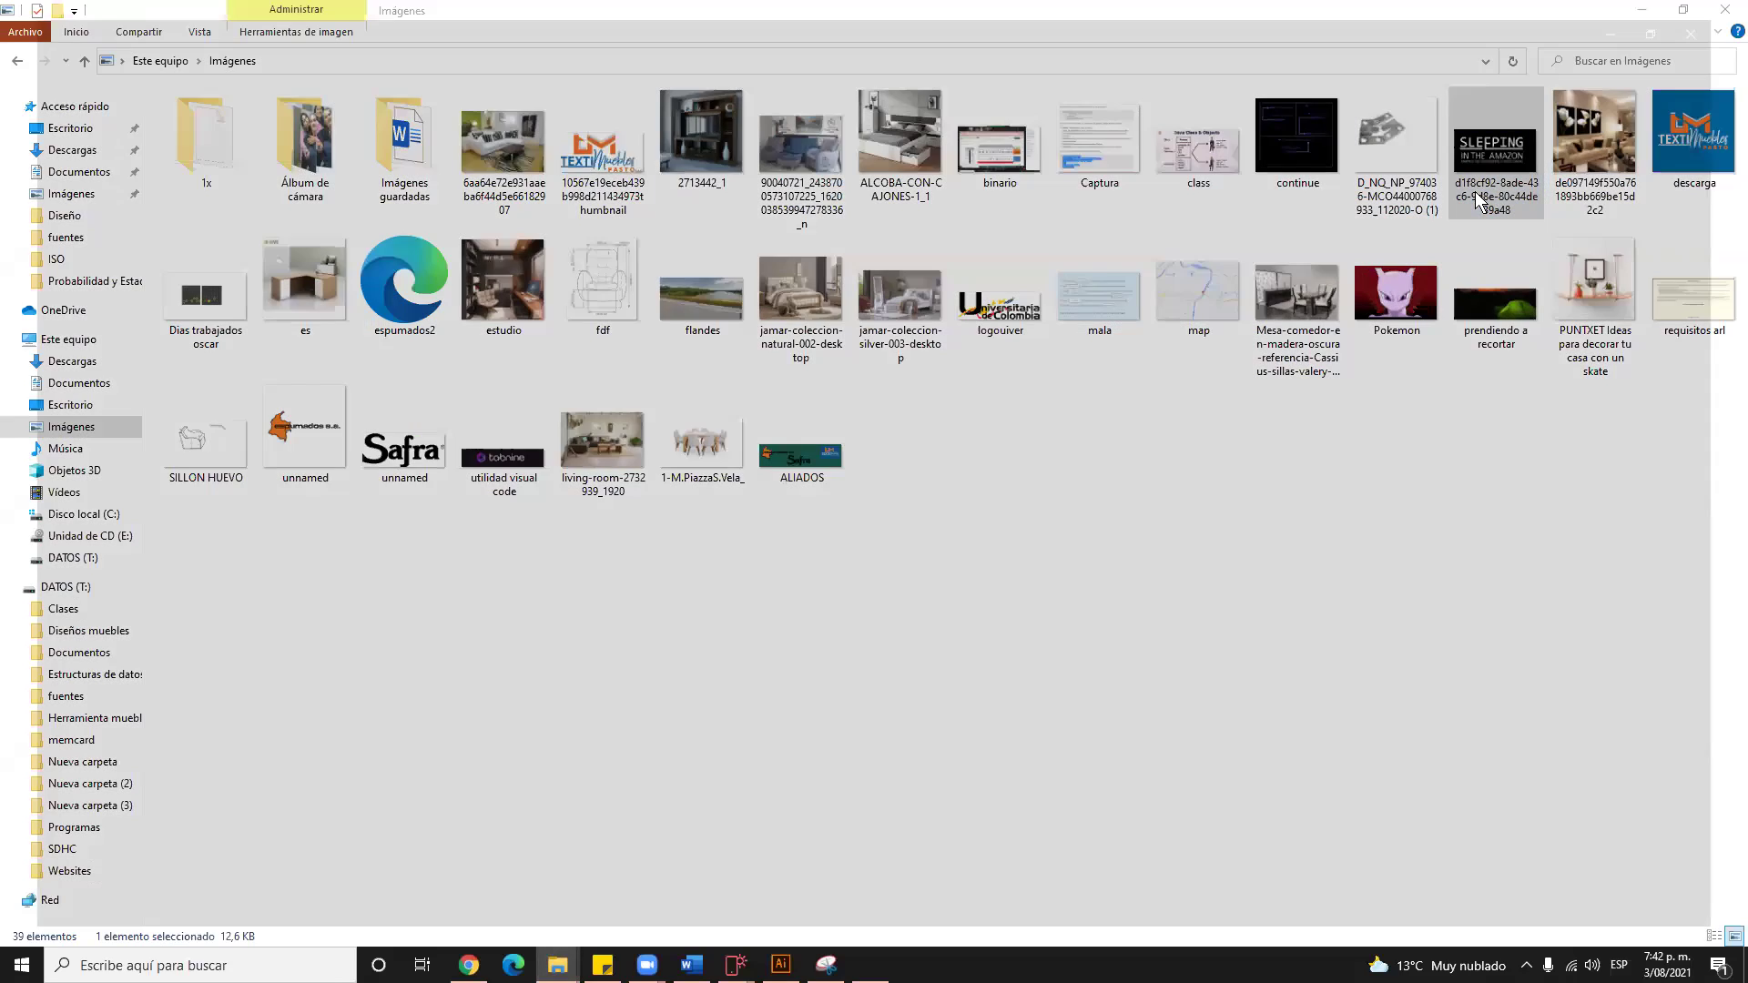
key("Right")
key("Left")
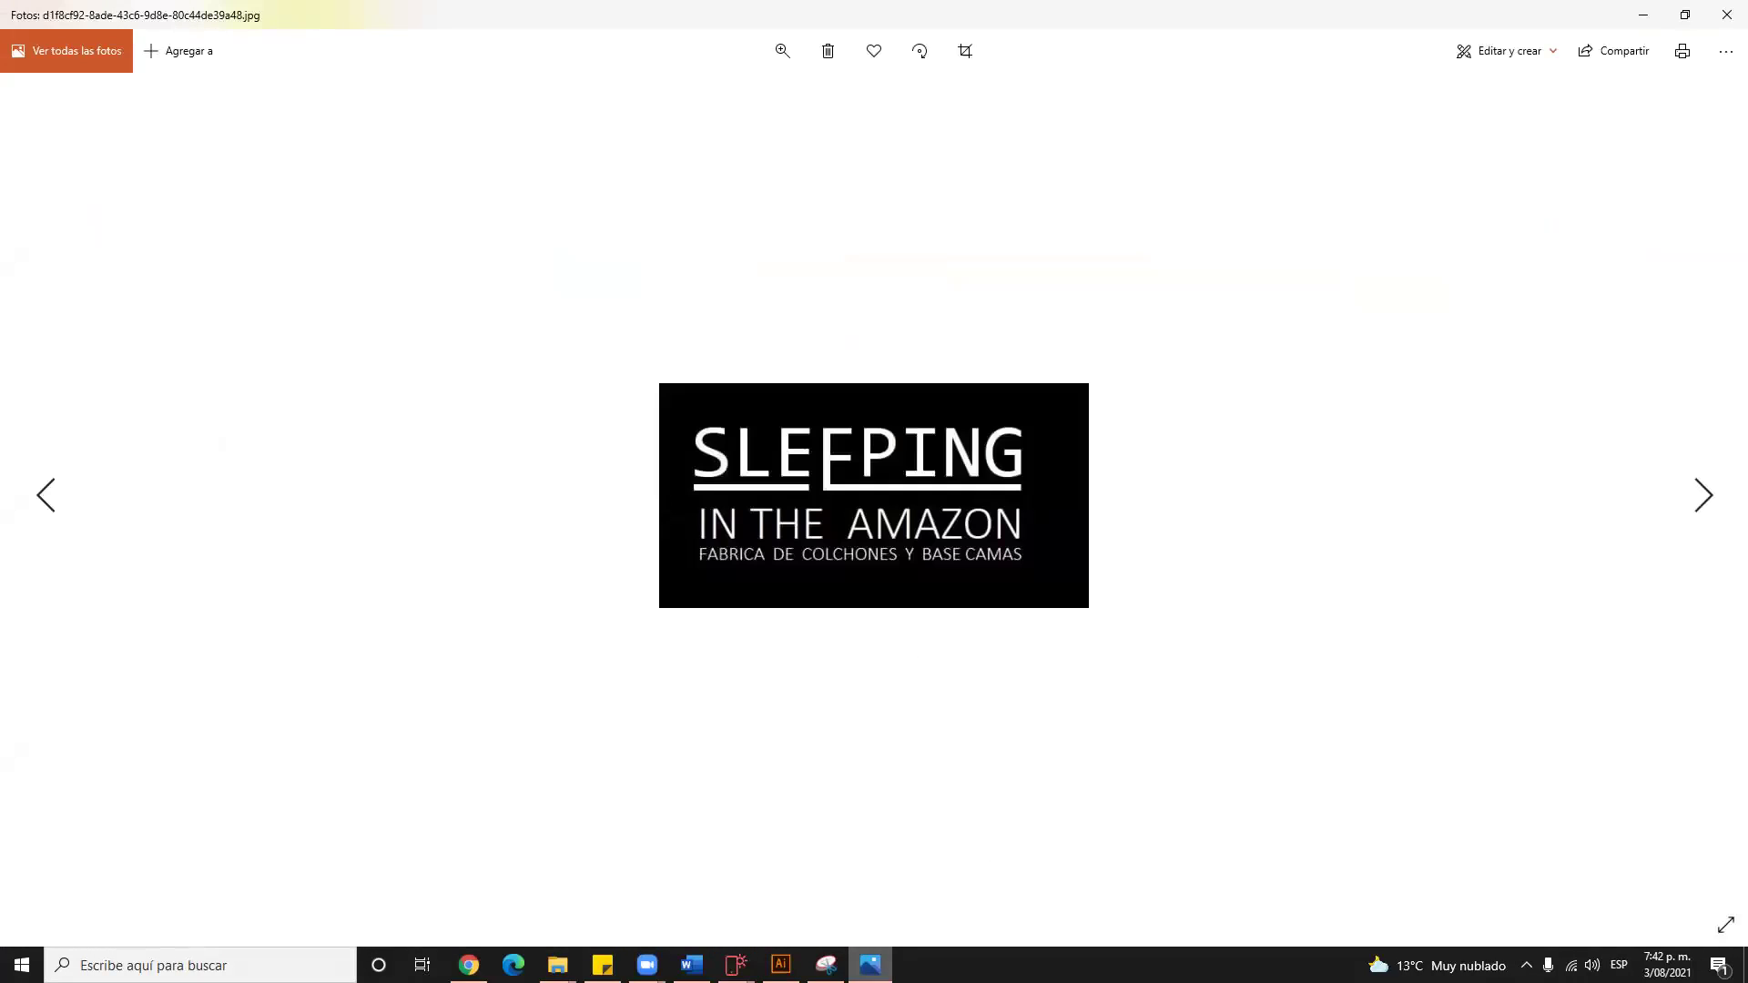
left_click(825, 965)
left_click(1497, 443)
key("Right")
key("Left")
Enlarge the SLEEPING IN THE AMAZON logo to inspect it, and close the snipping tool and the photo viewer
left_click(782, 51)
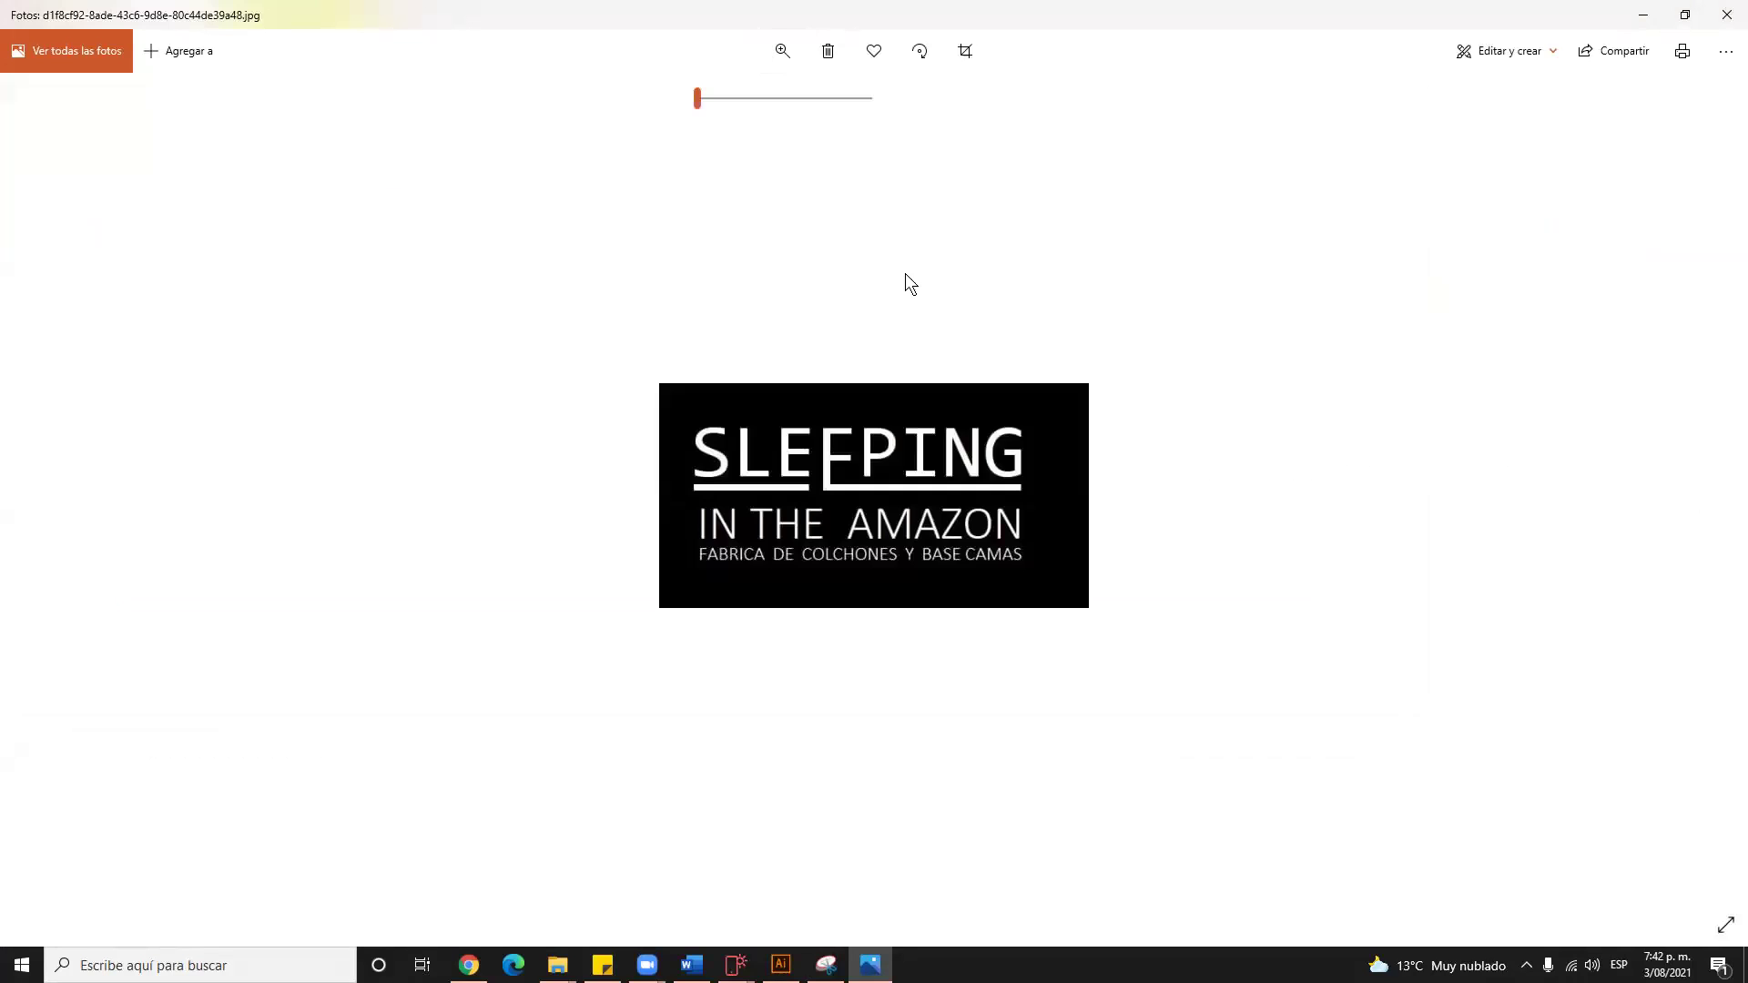
left_click(773, 101)
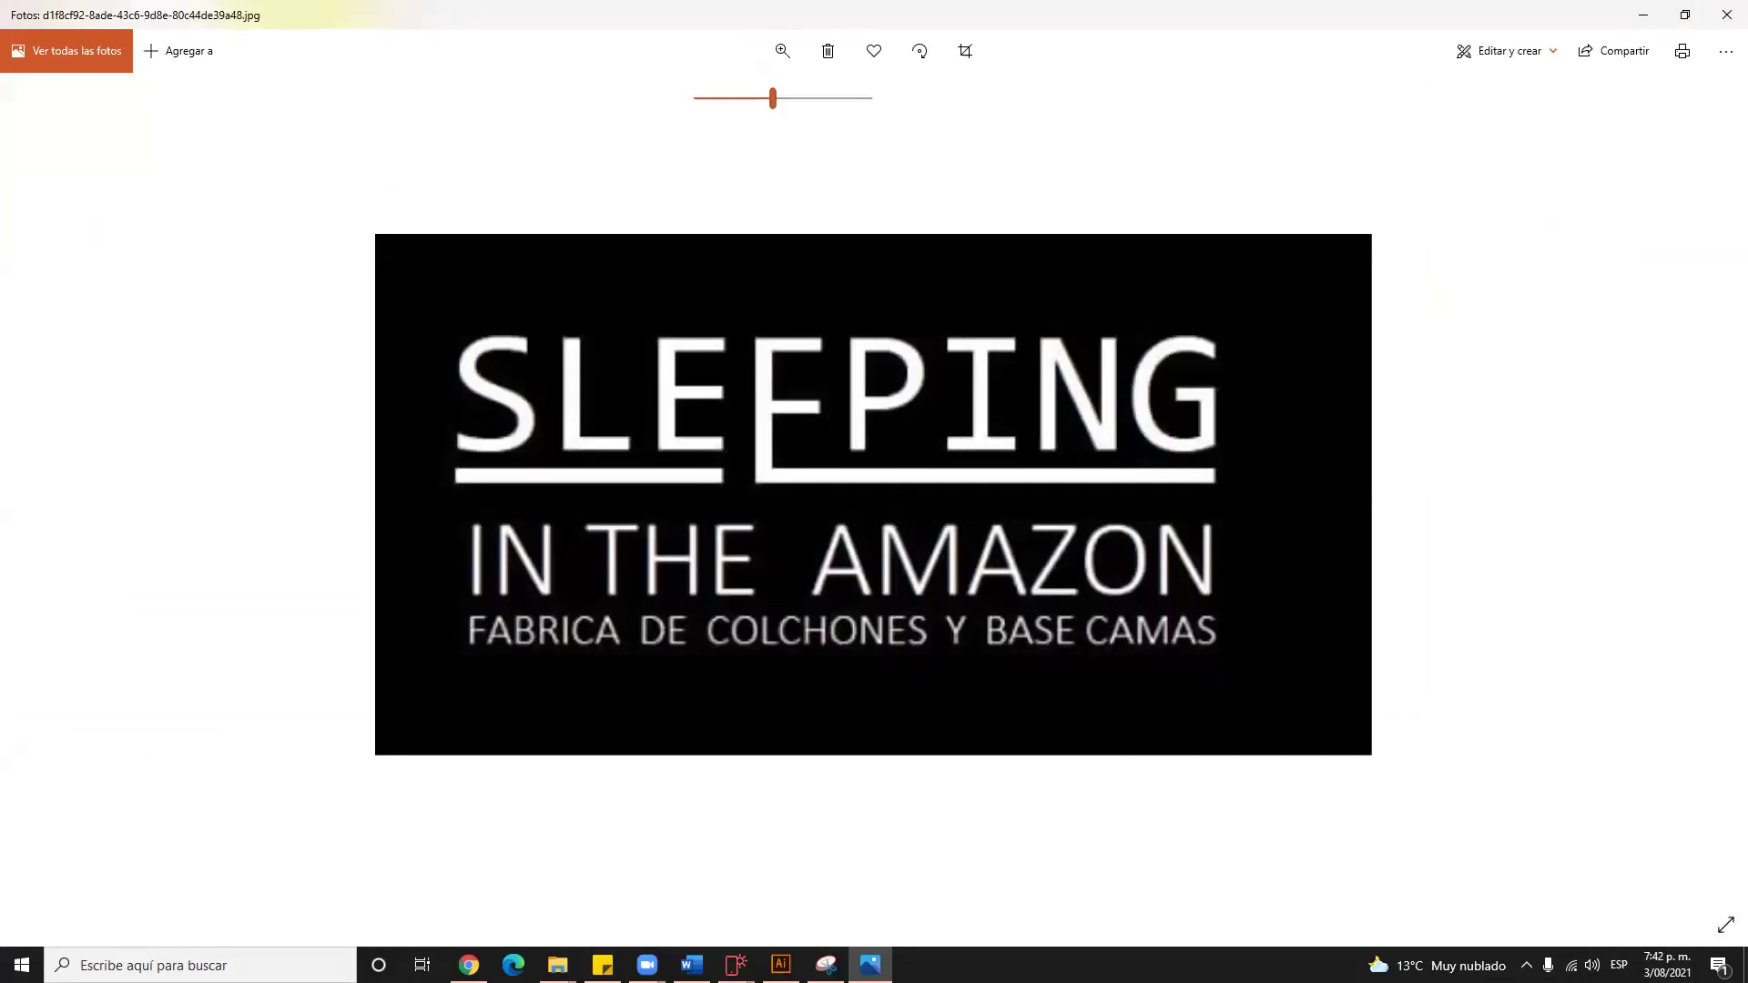
left_click(826, 964)
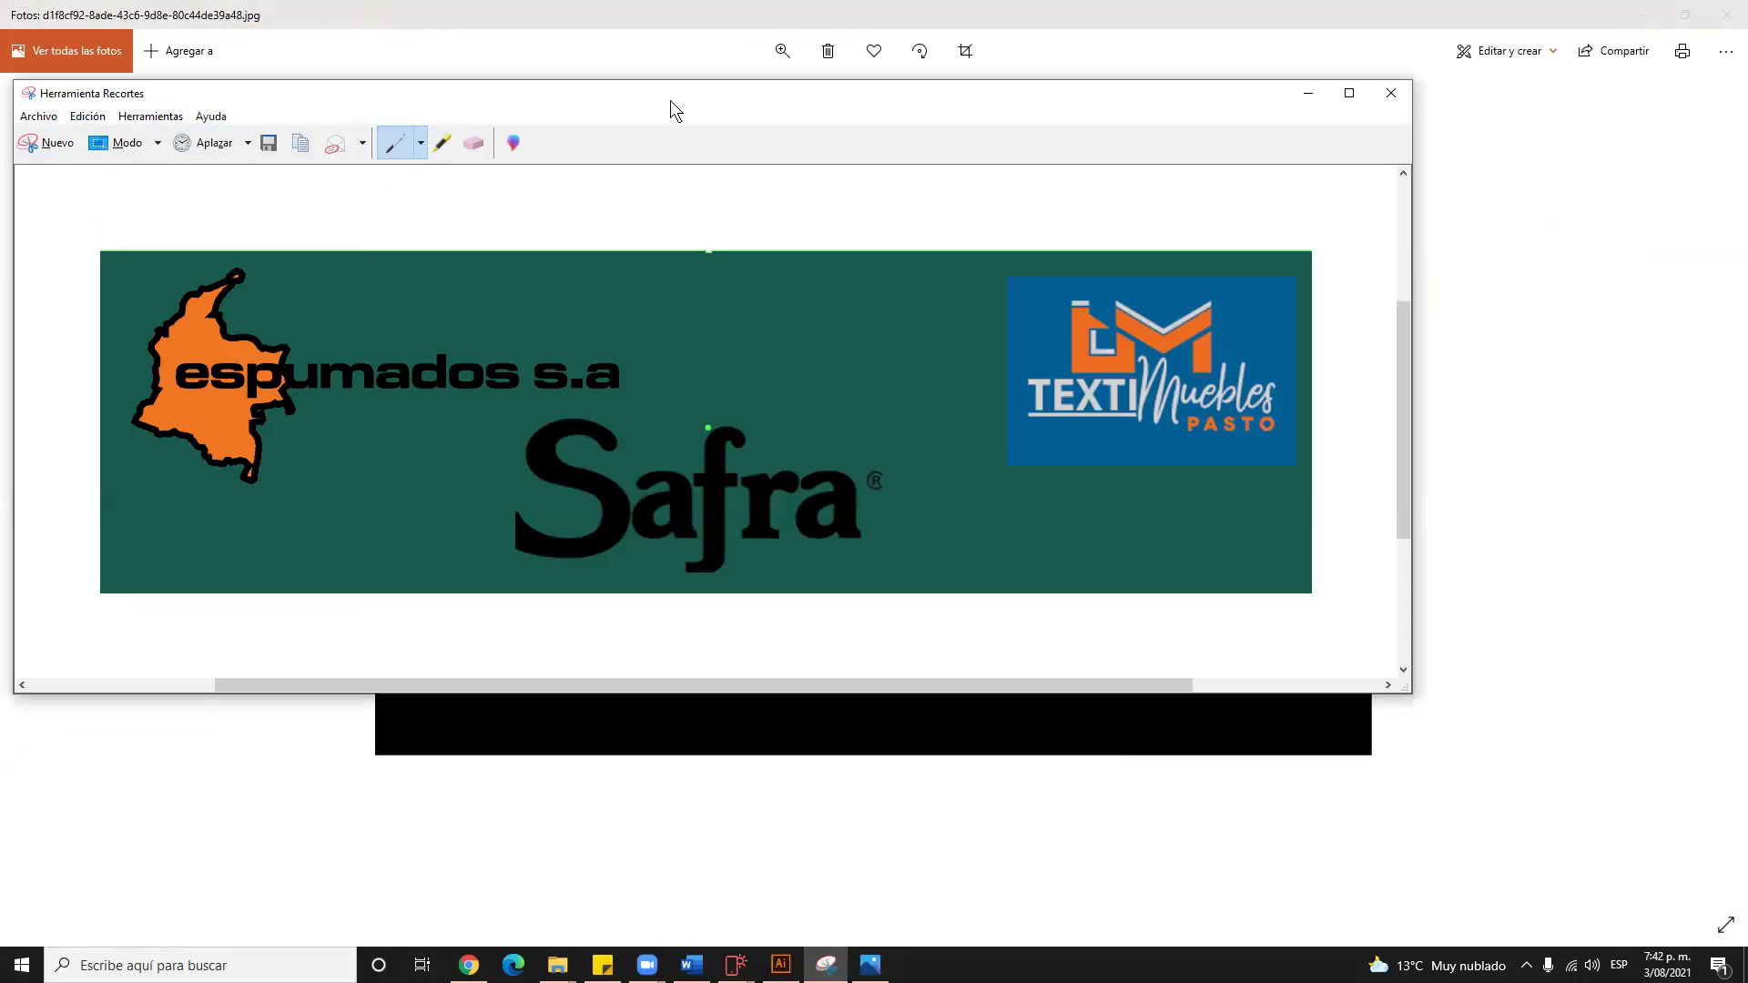
left_click(1395, 90)
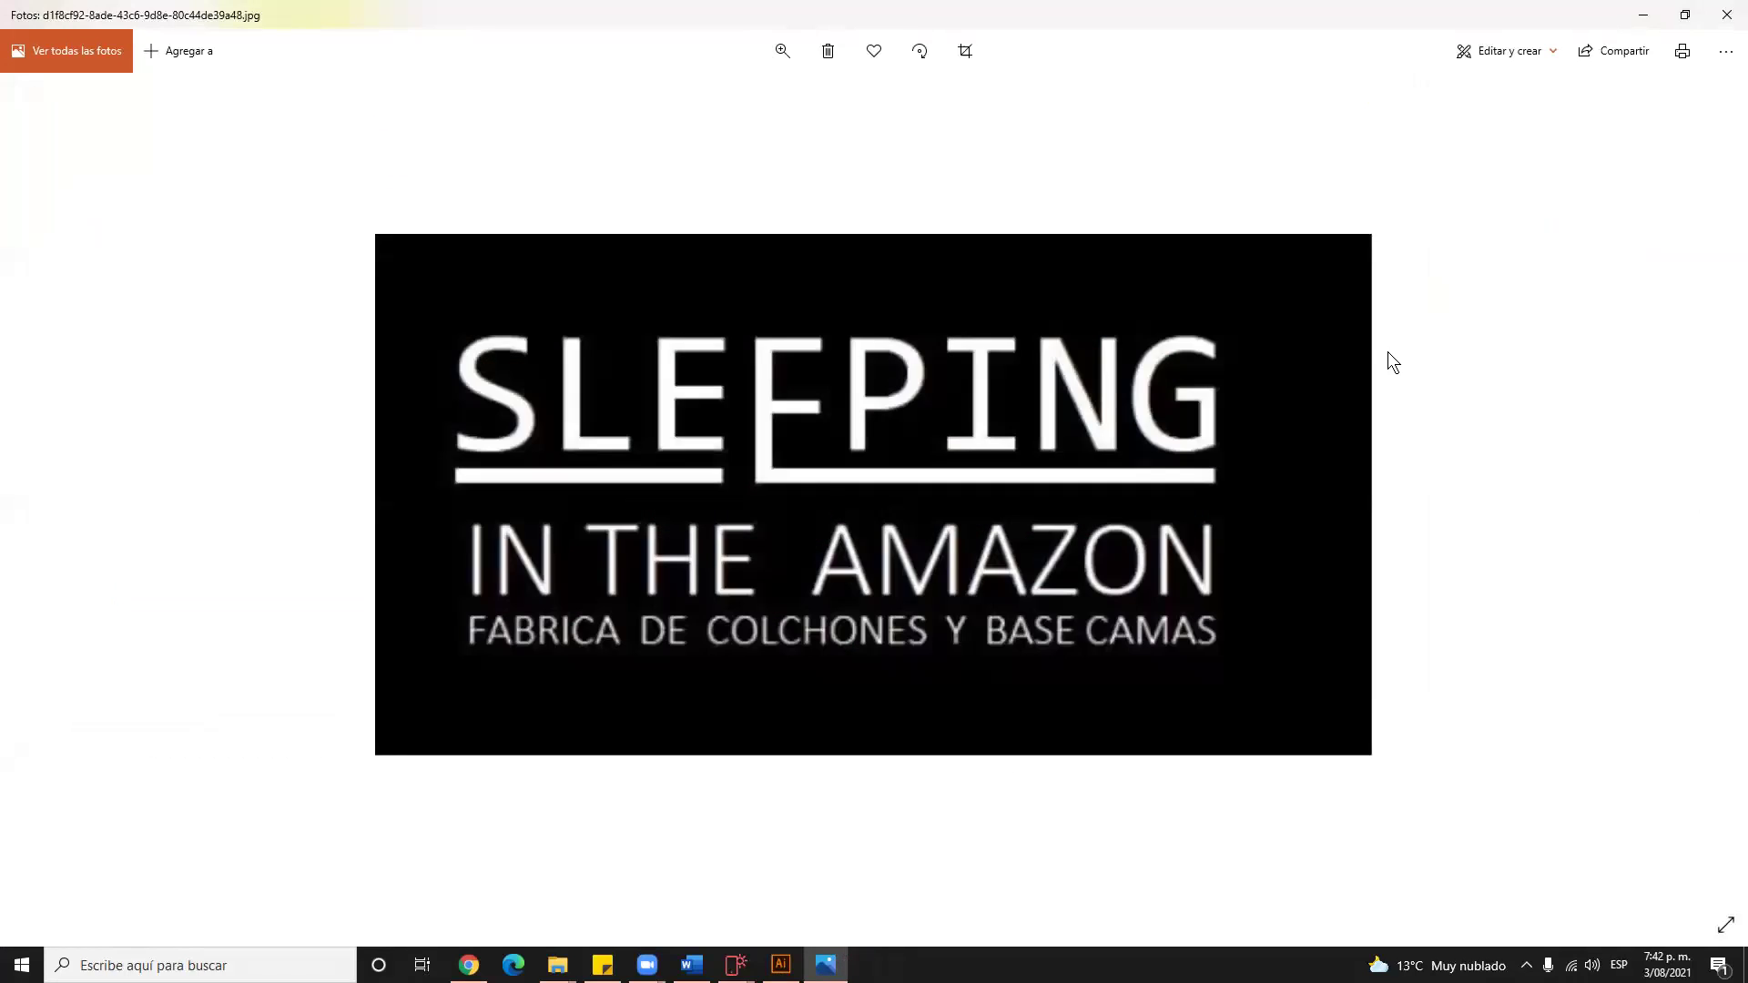
left_click(1726, 14)
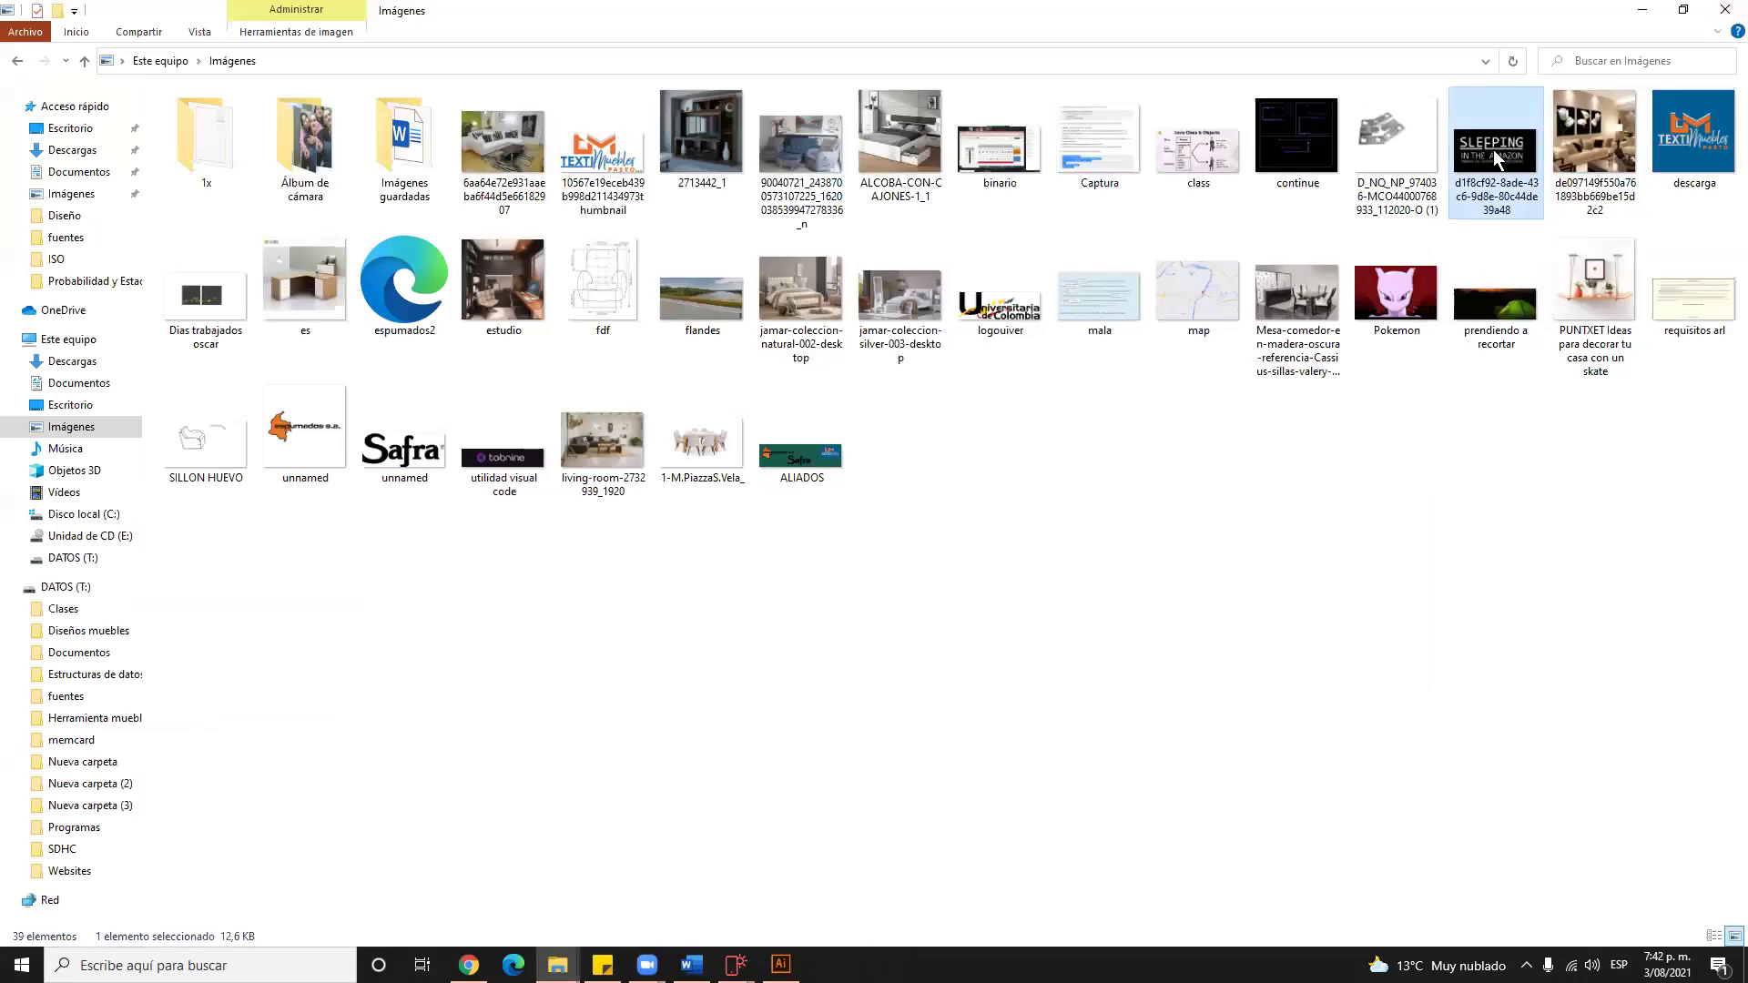
Open the SLEEPING IN THE AMAZON logo file from the Imágenes folder in Paint
right_click(1493, 149)
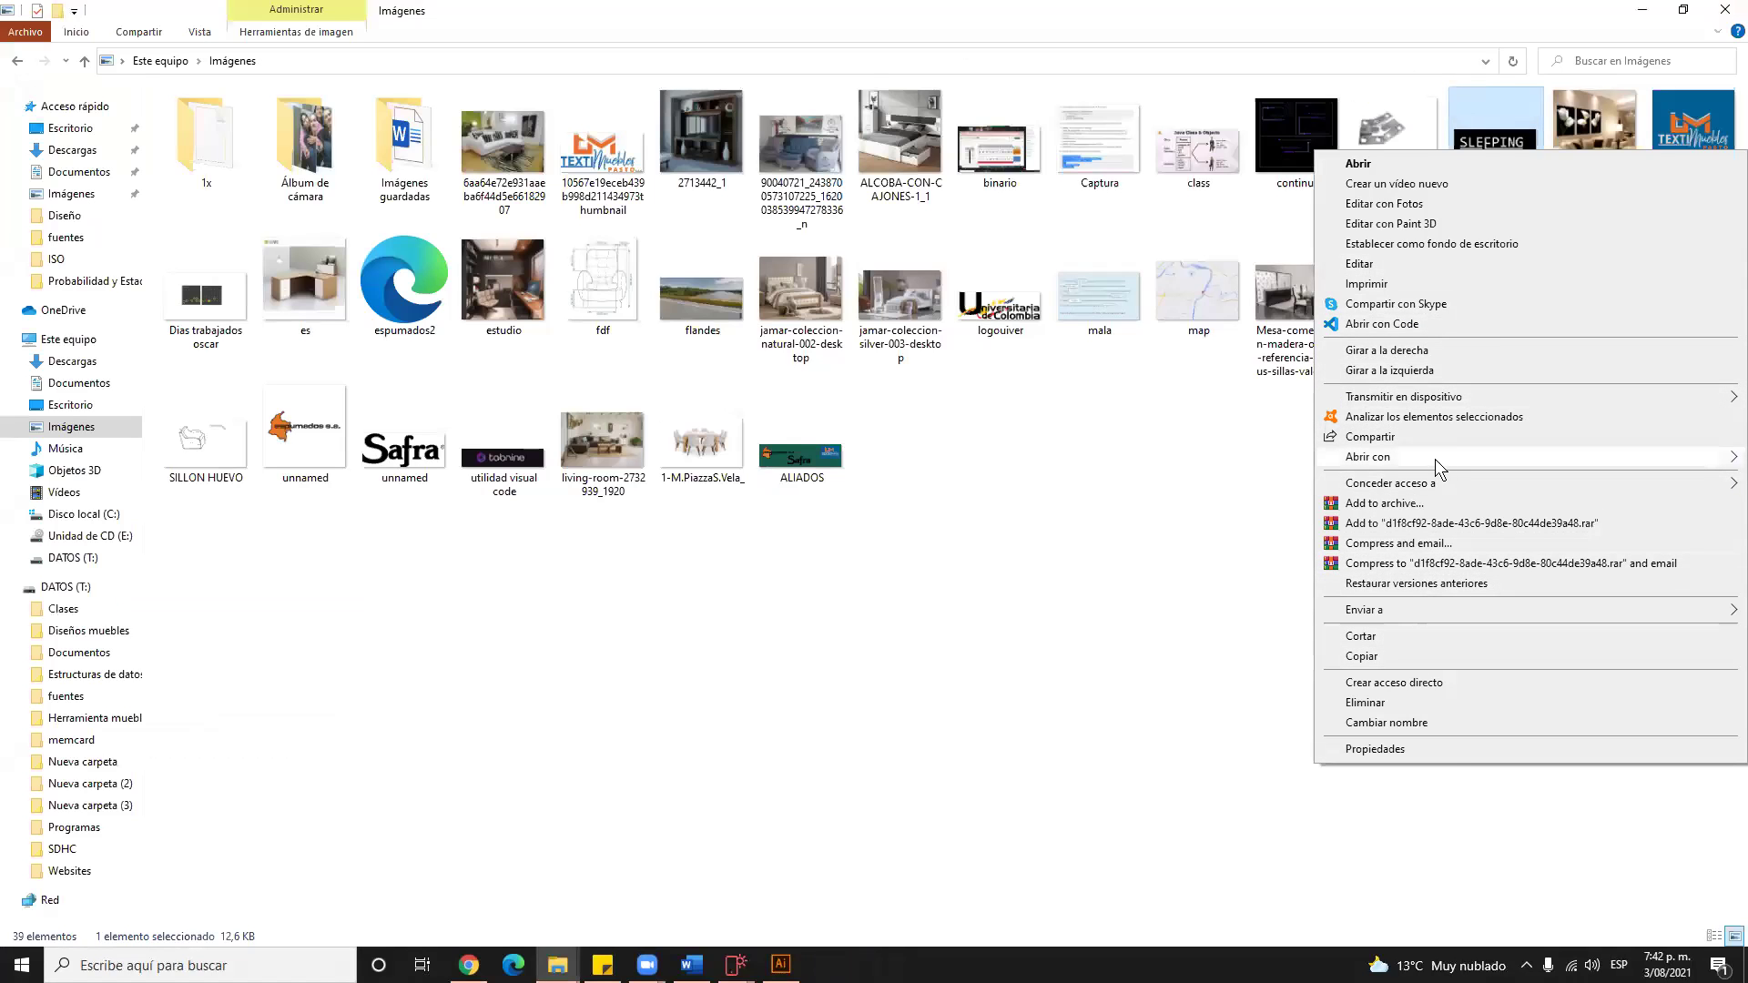
mouse_move(1437, 459)
left_click(1187, 498)
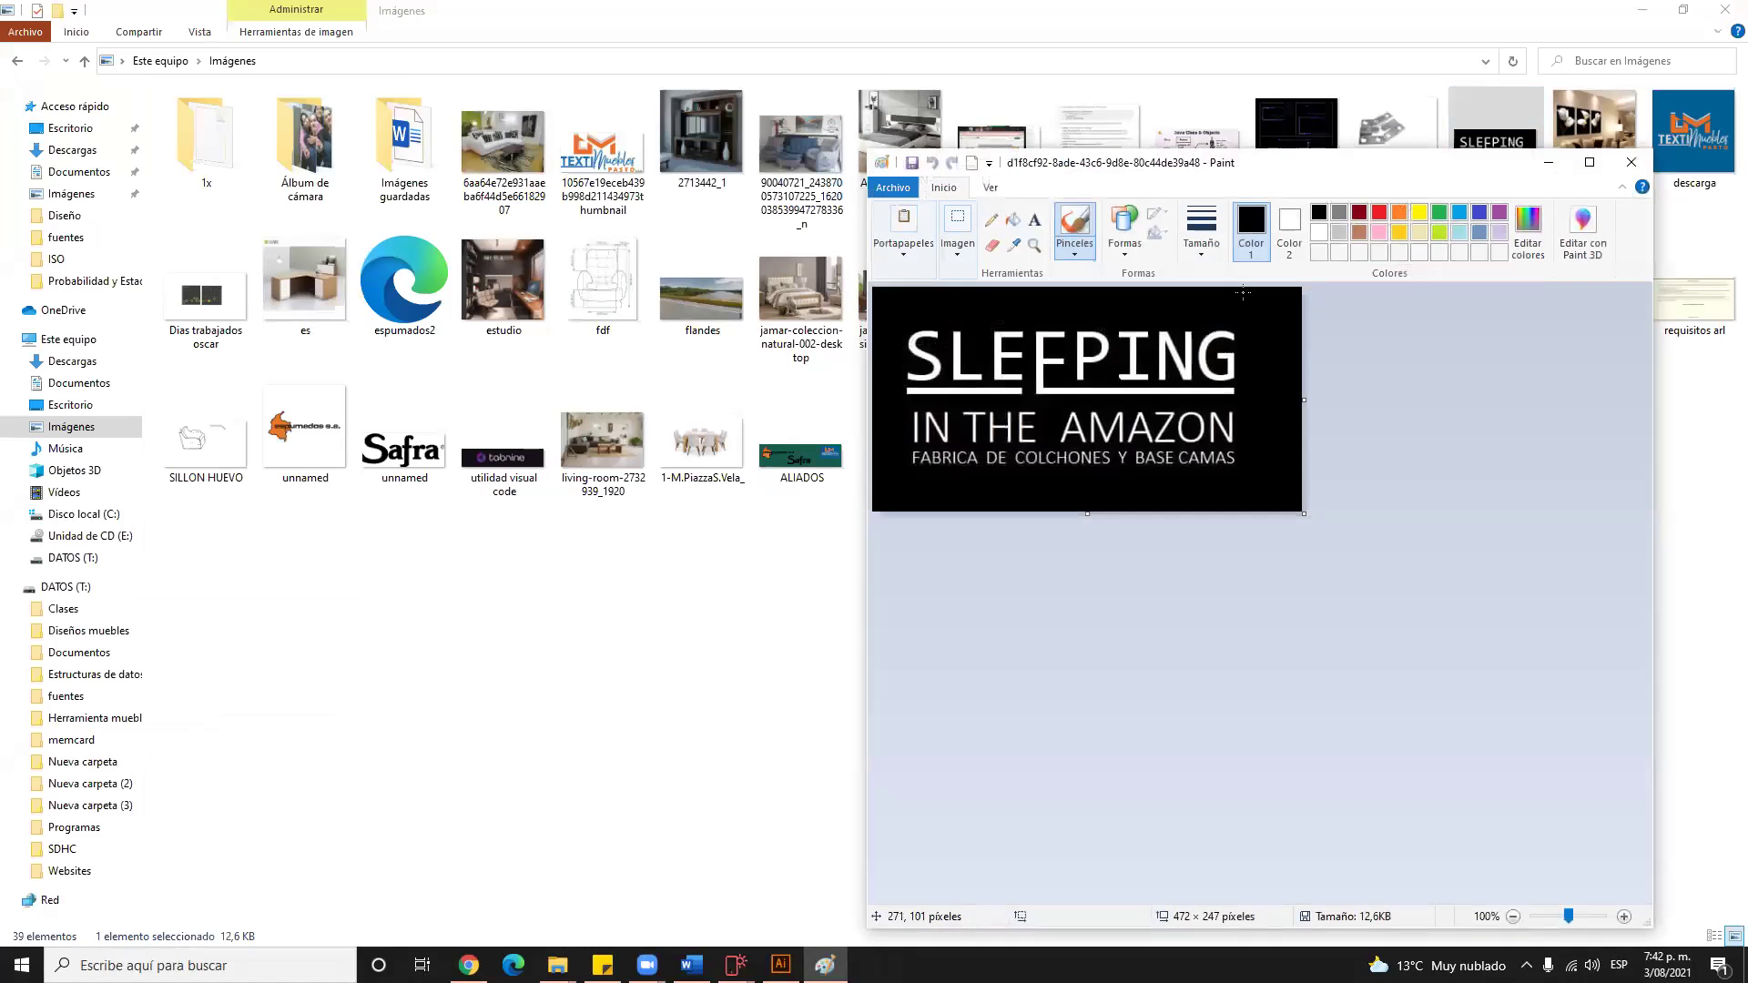
Save a copy of the logo as a JPEG named SLEEPING in the Imágenes folder
left_click(894, 187)
left_click(951, 342)
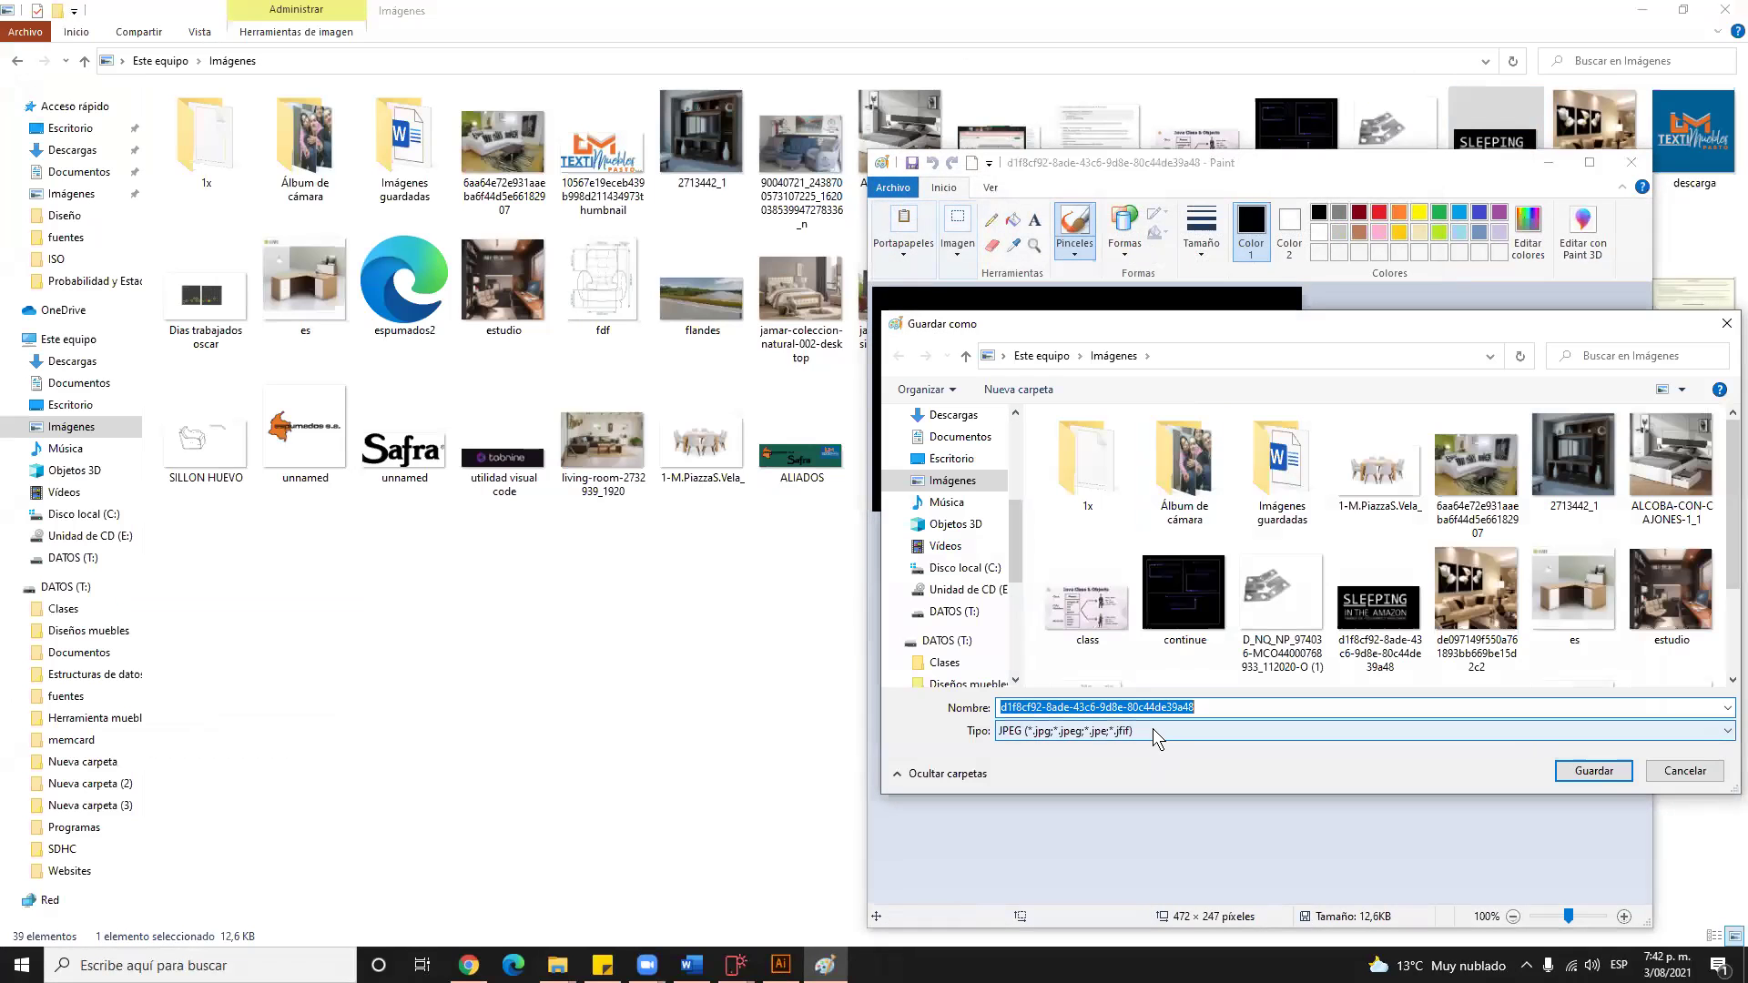
left_click(1153, 728)
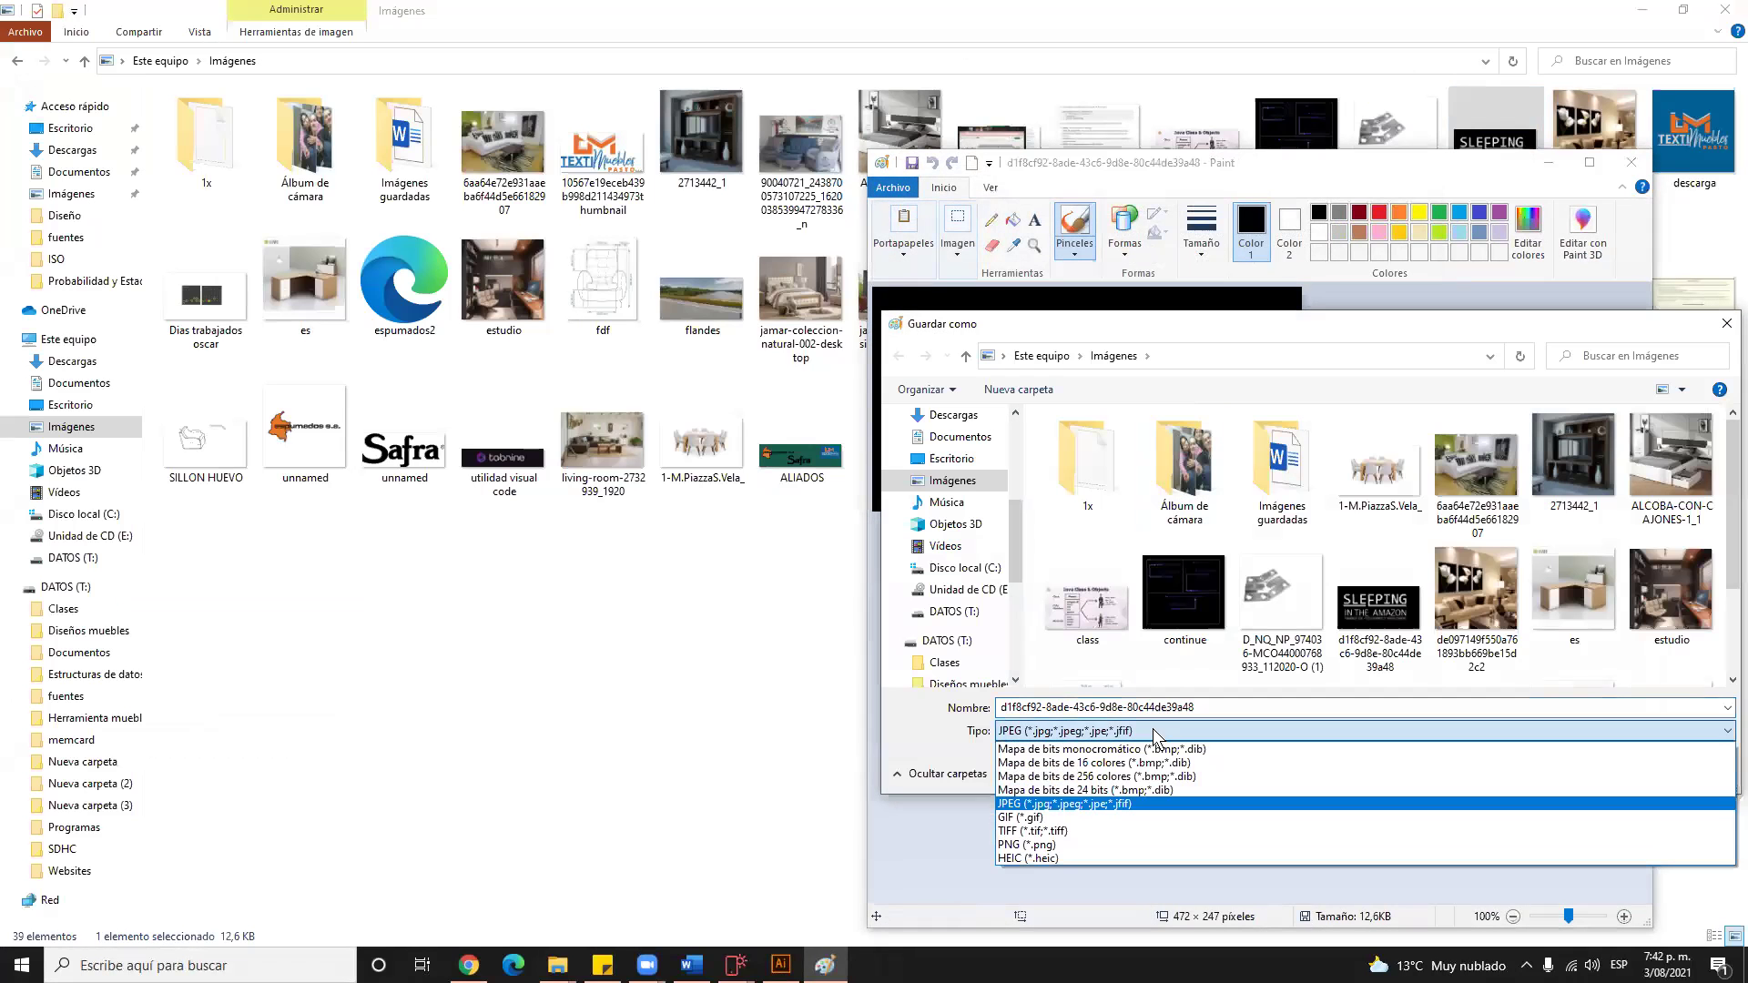
left_click(1055, 805)
left_click(1208, 707)
type("FDSFD")
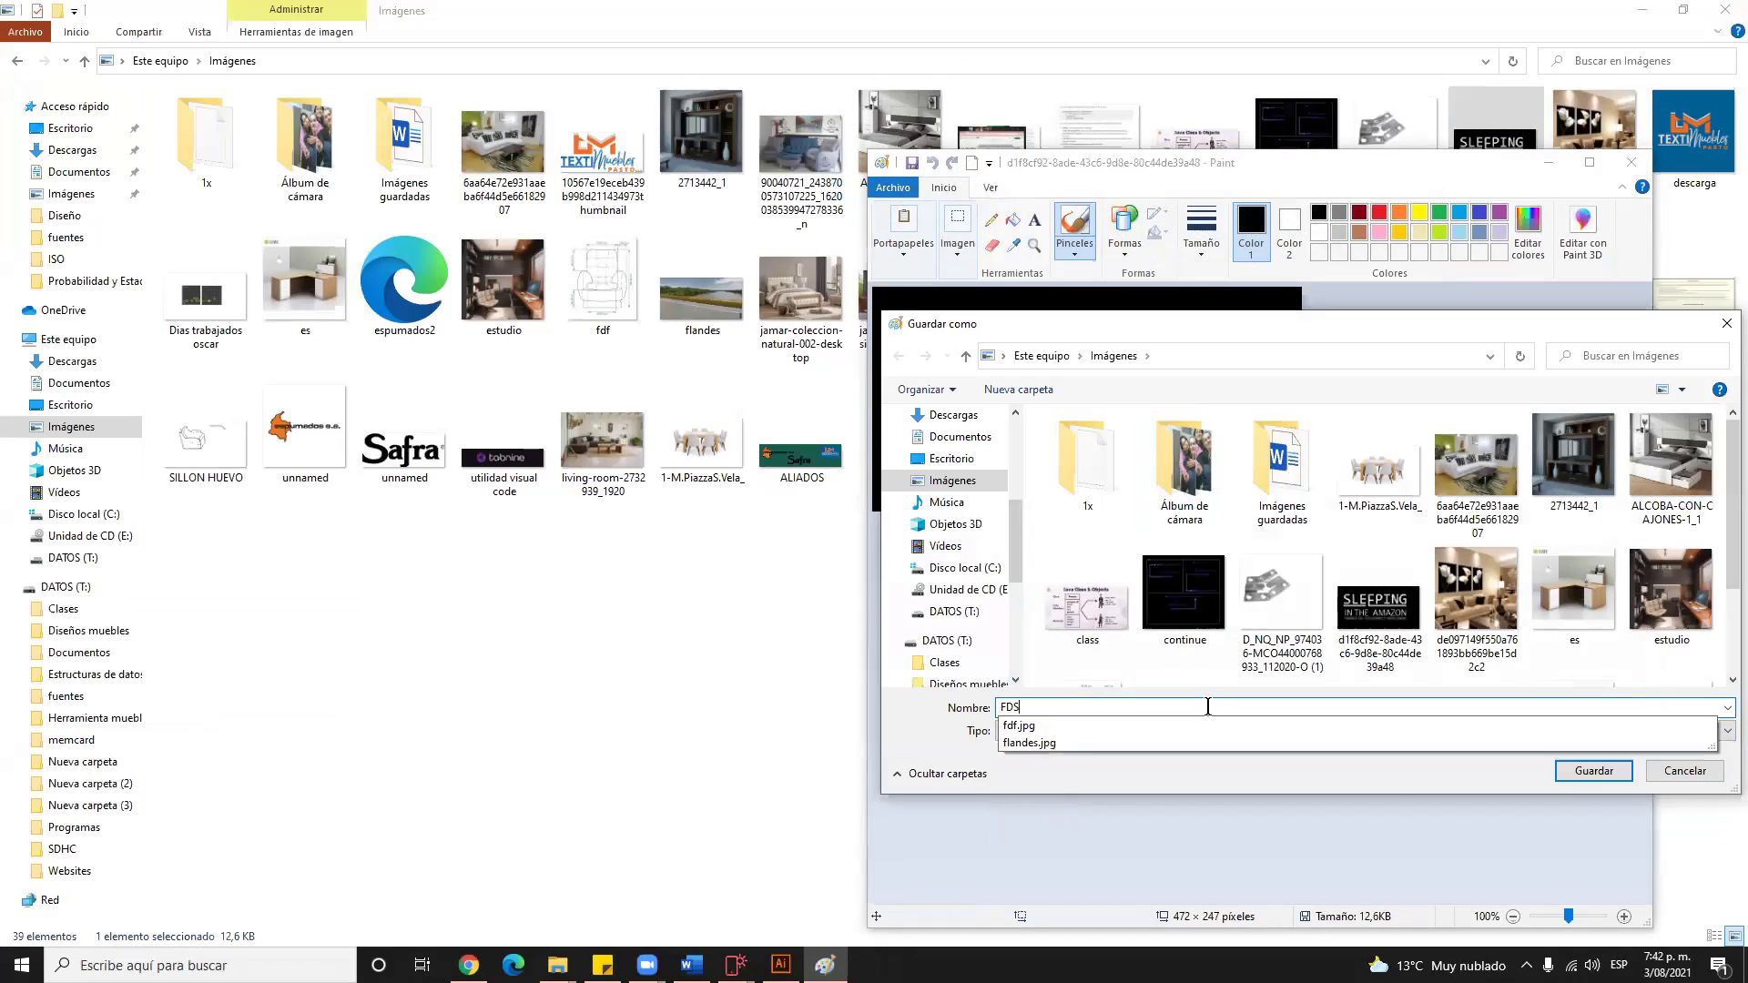
key("BackSpace")
key("BackSpace")
key("BackSpace")
key("BackSpace")
key("BackSpace")
type("SE")
key("BackSpace")
type("LEEP")
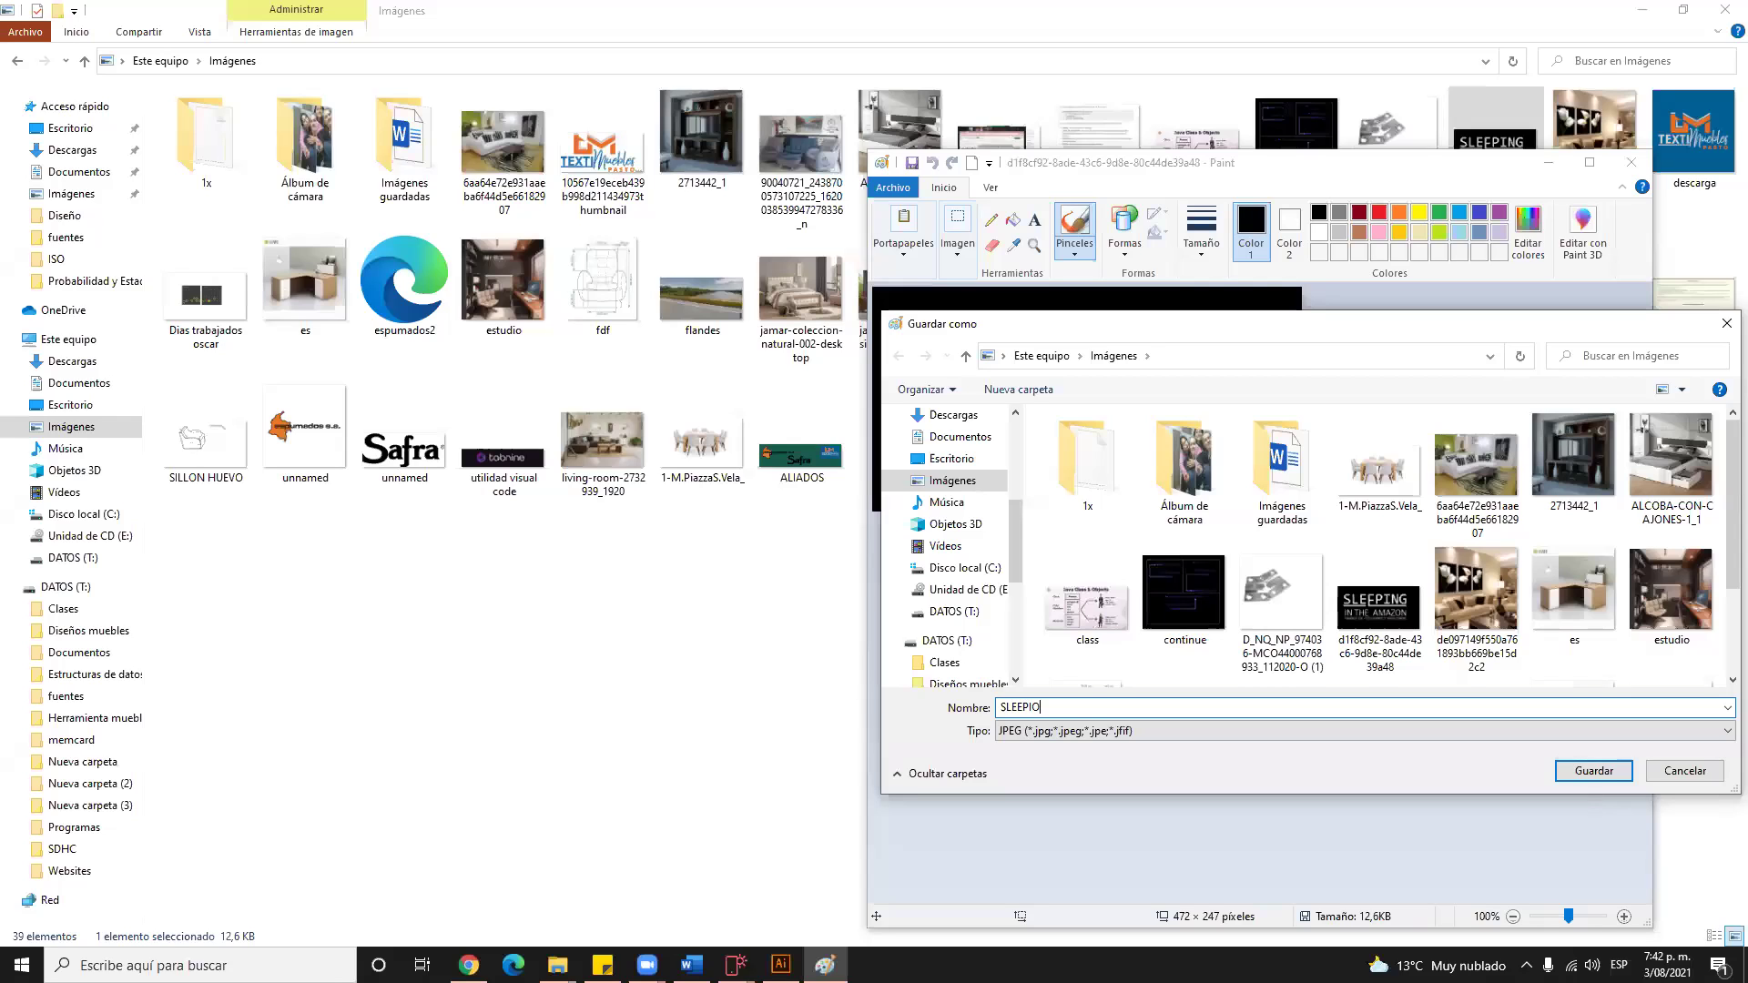
type("INGH")
key("Return")
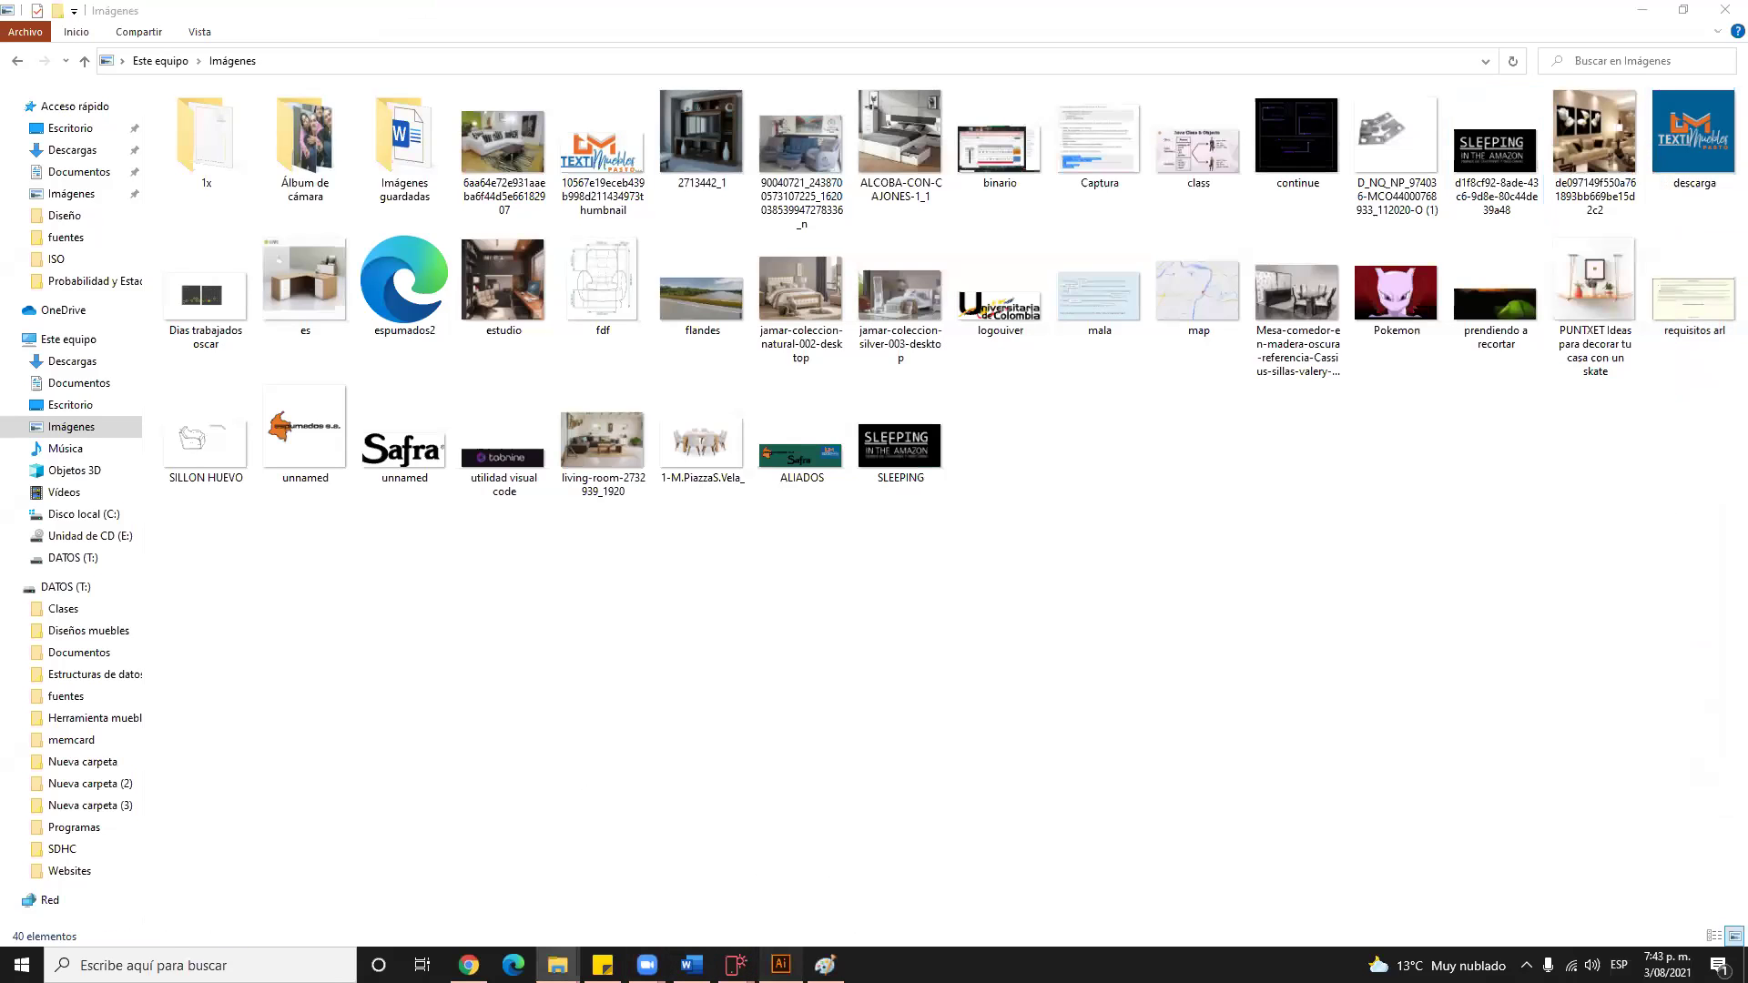
Place the SLEEPING image from the Imágenes folder below the Safra logo in the Illustrator document
left_click(780, 964)
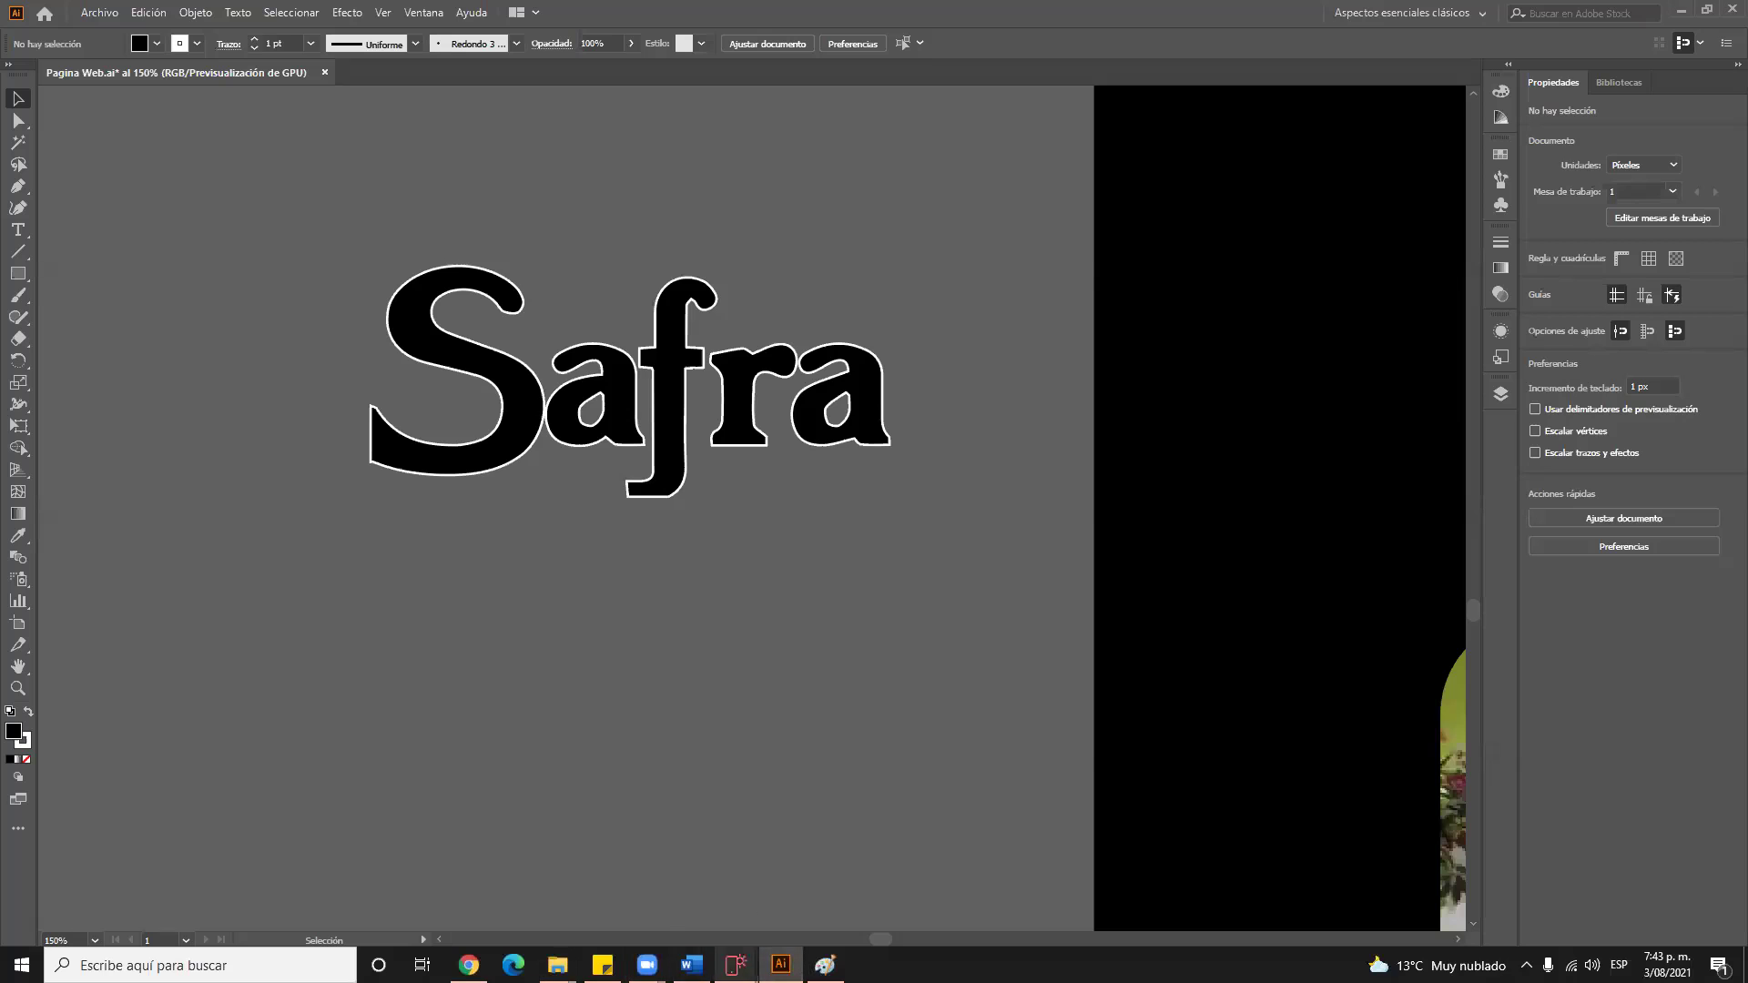
mouse_move(557, 964)
left_click(652, 885)
left_click(911, 466)
left_click_drag(907, 479, 581, 714)
scroll(967, 524, "down", 2)
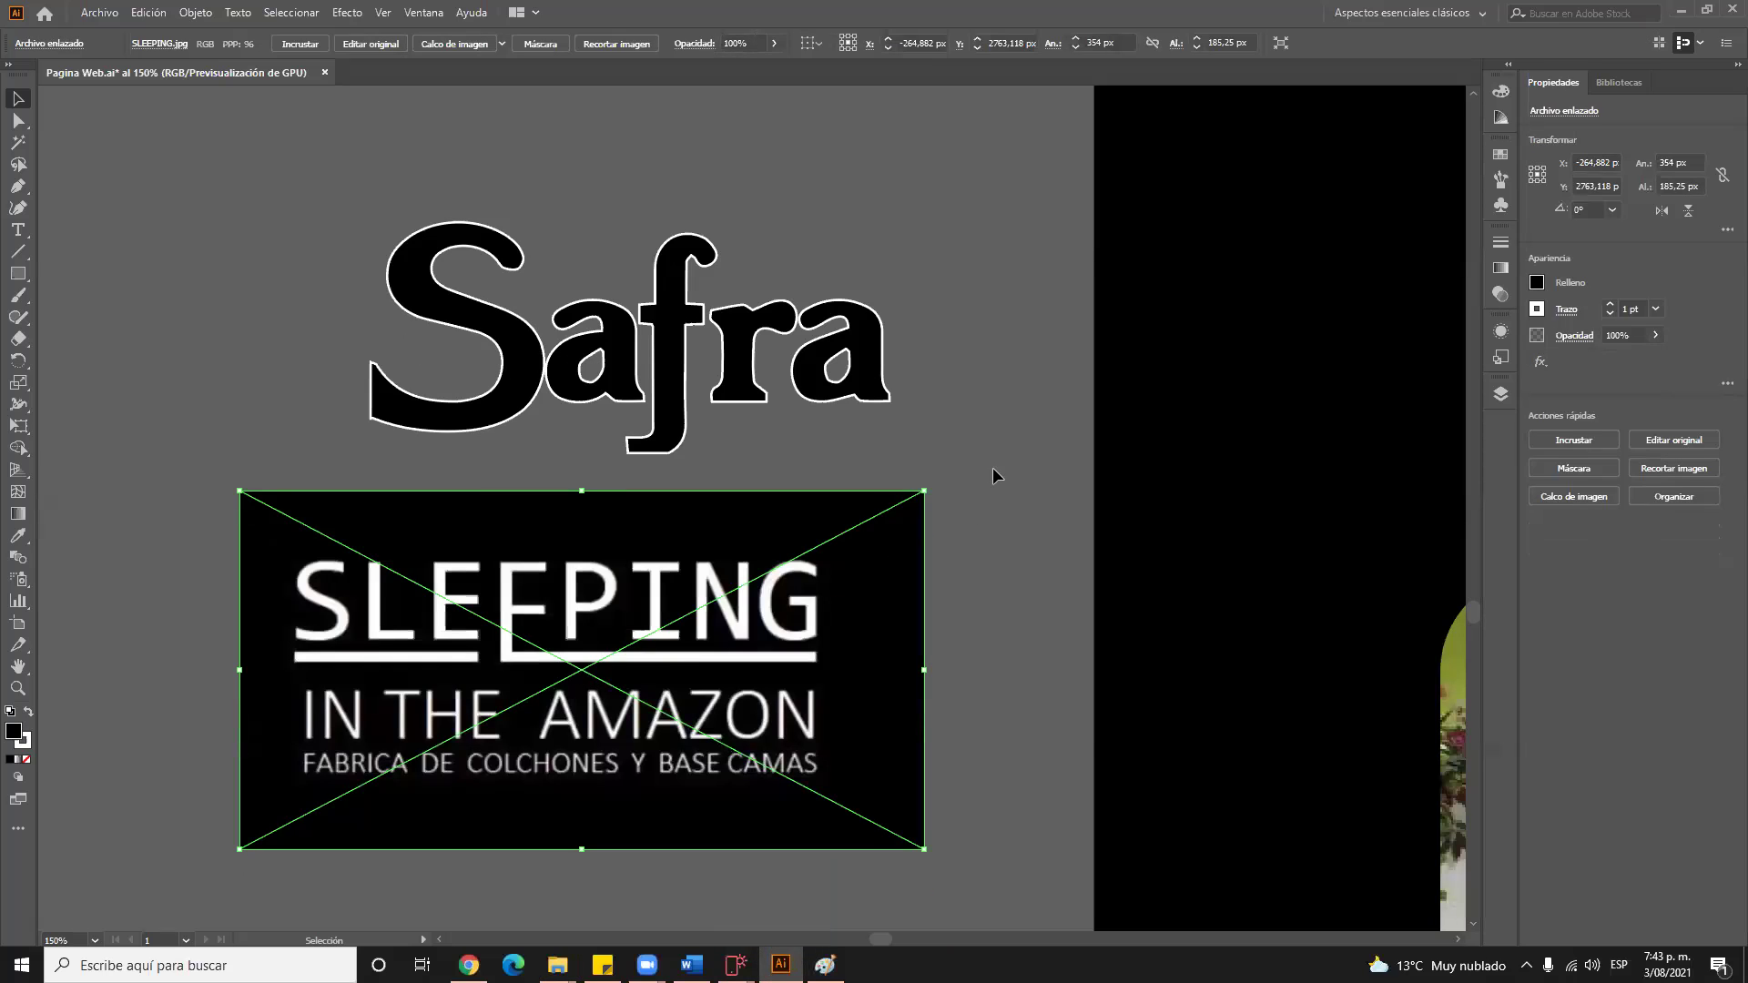
scroll(993, 467, "down", 5)
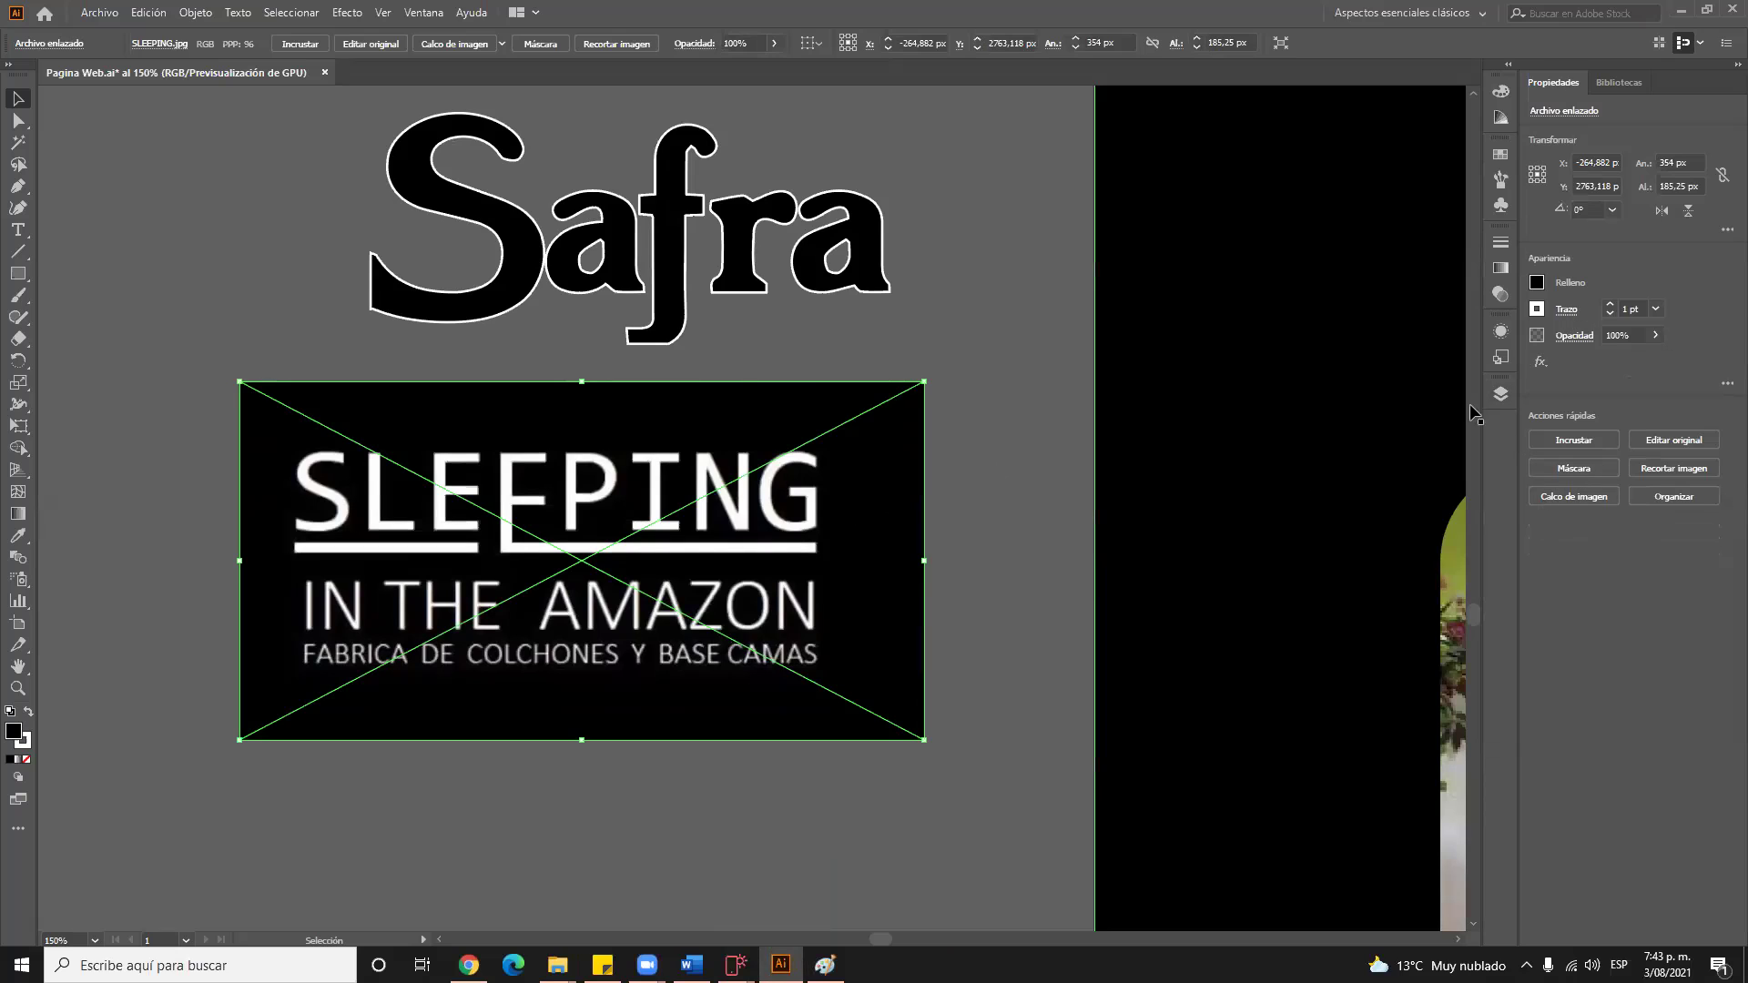
Trace the placed SLEEPING image with the Logotipo en blanco y negro preset and expand the tracing into paths
left_click(1176, 530)
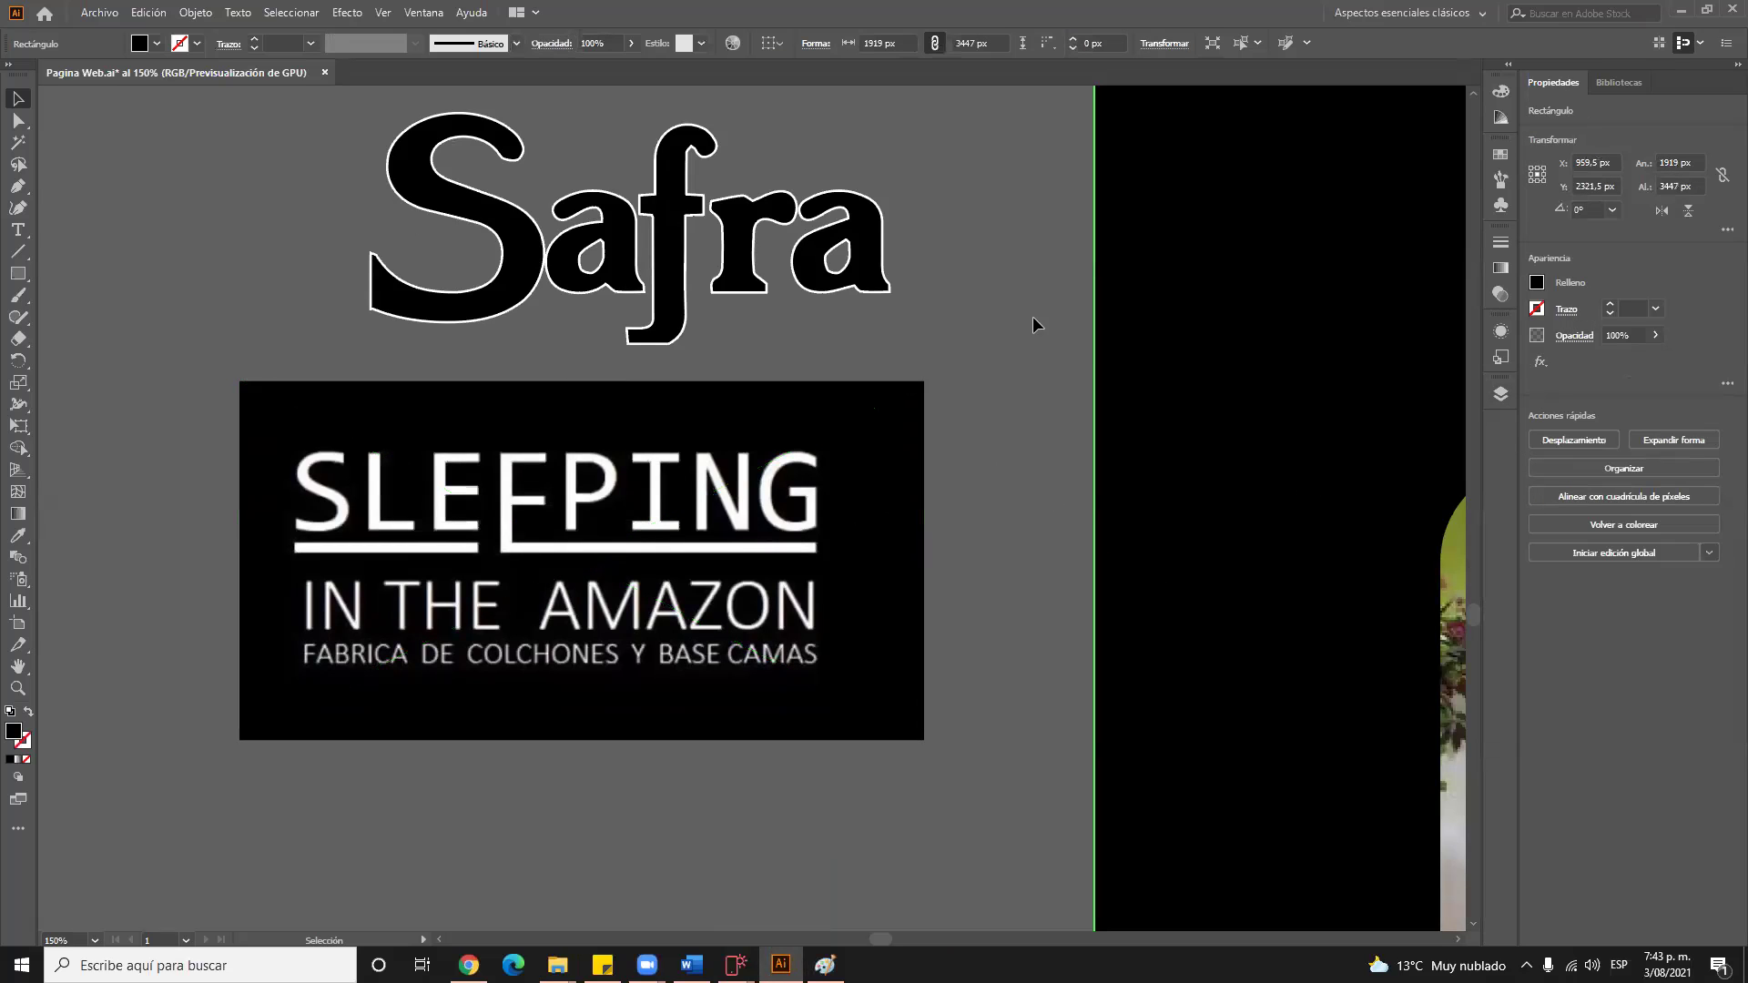
left_click(851, 468)
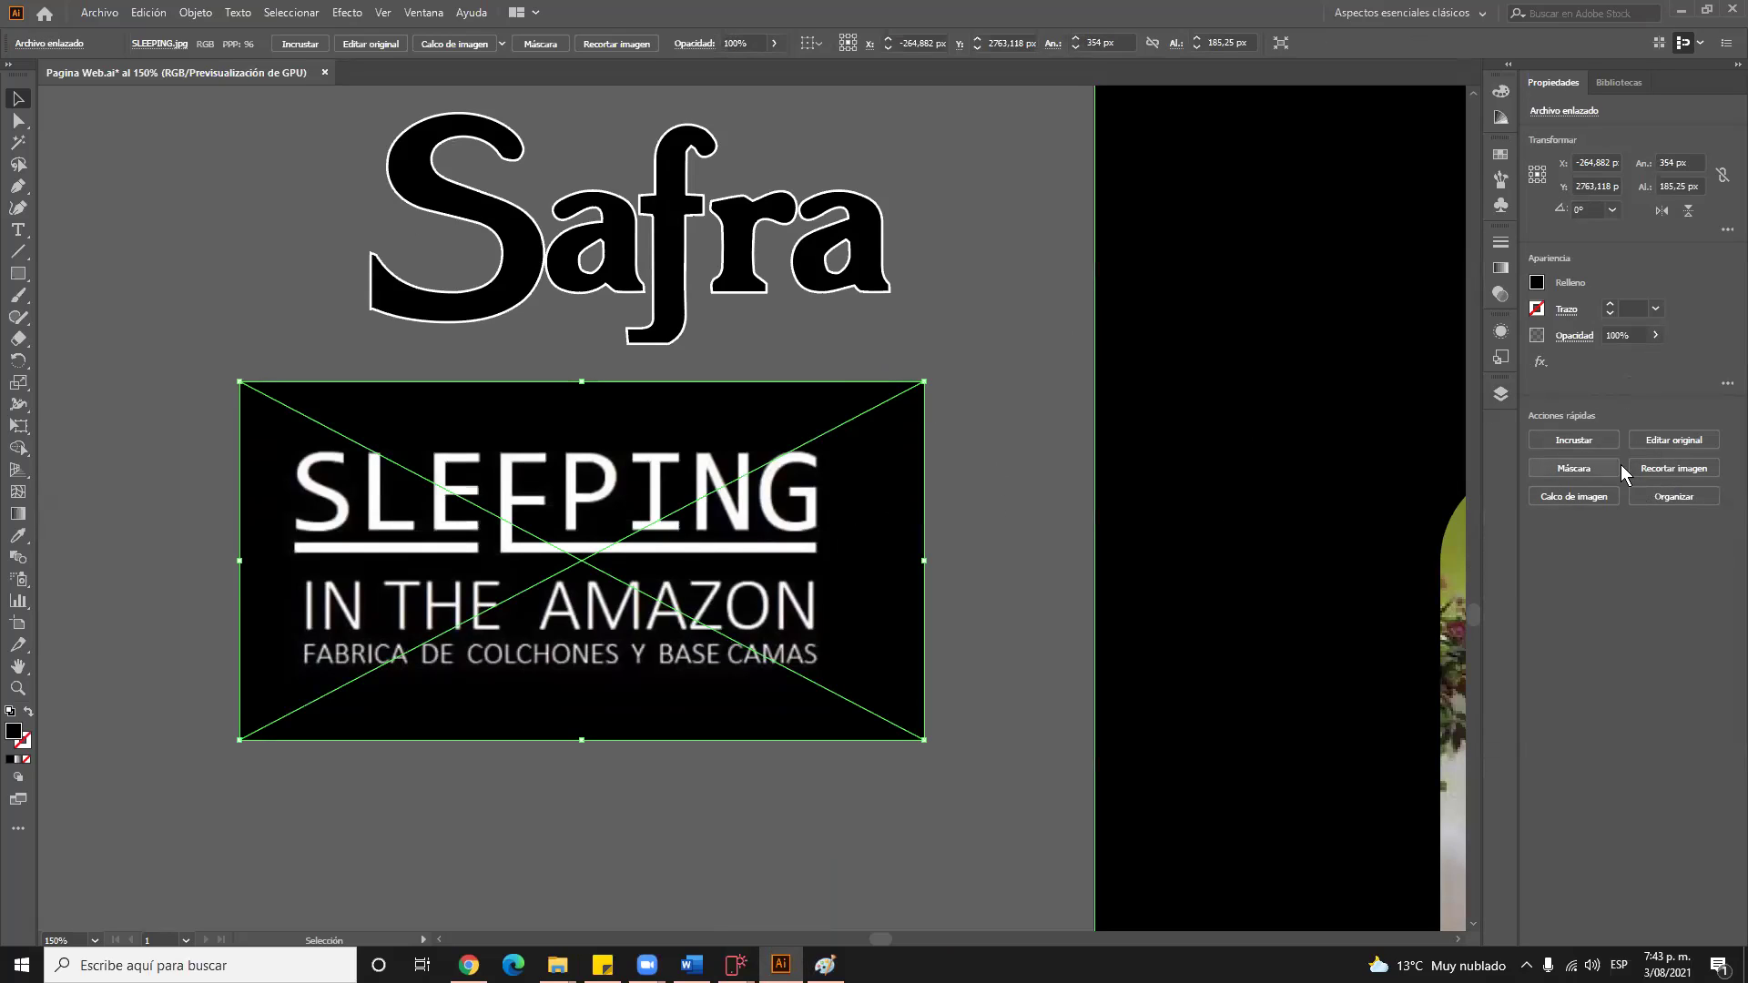
left_click(1560, 497)
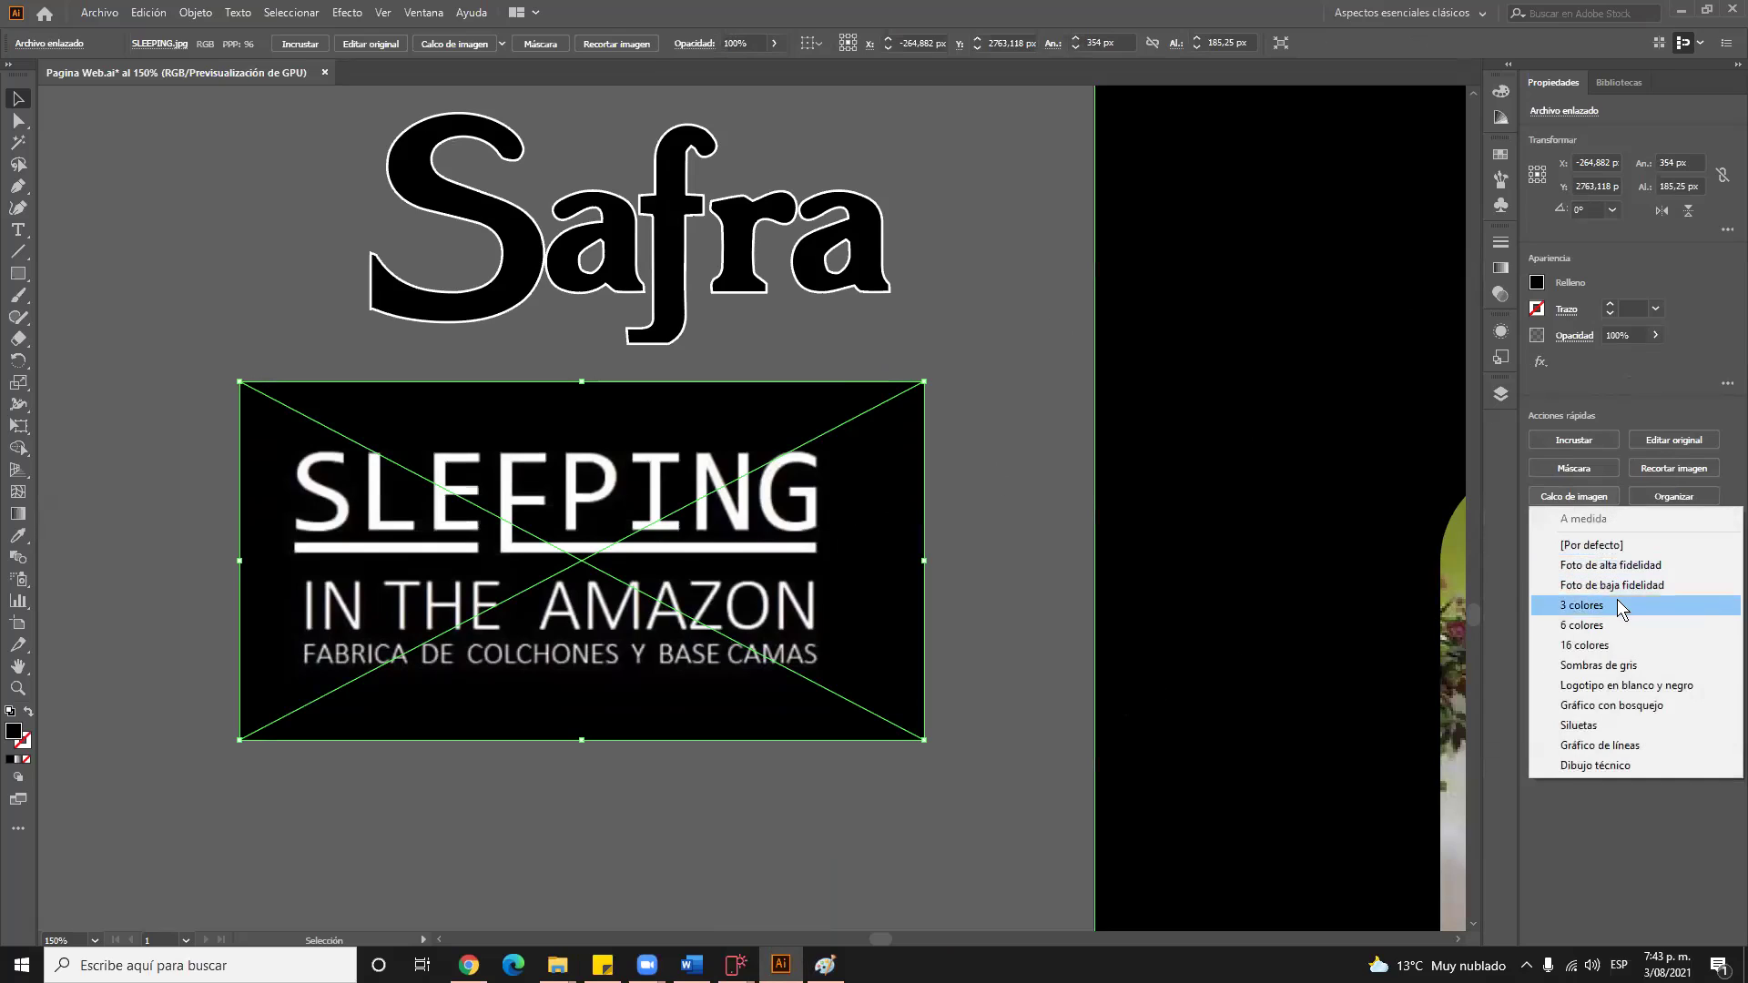
left_click(1624, 686)
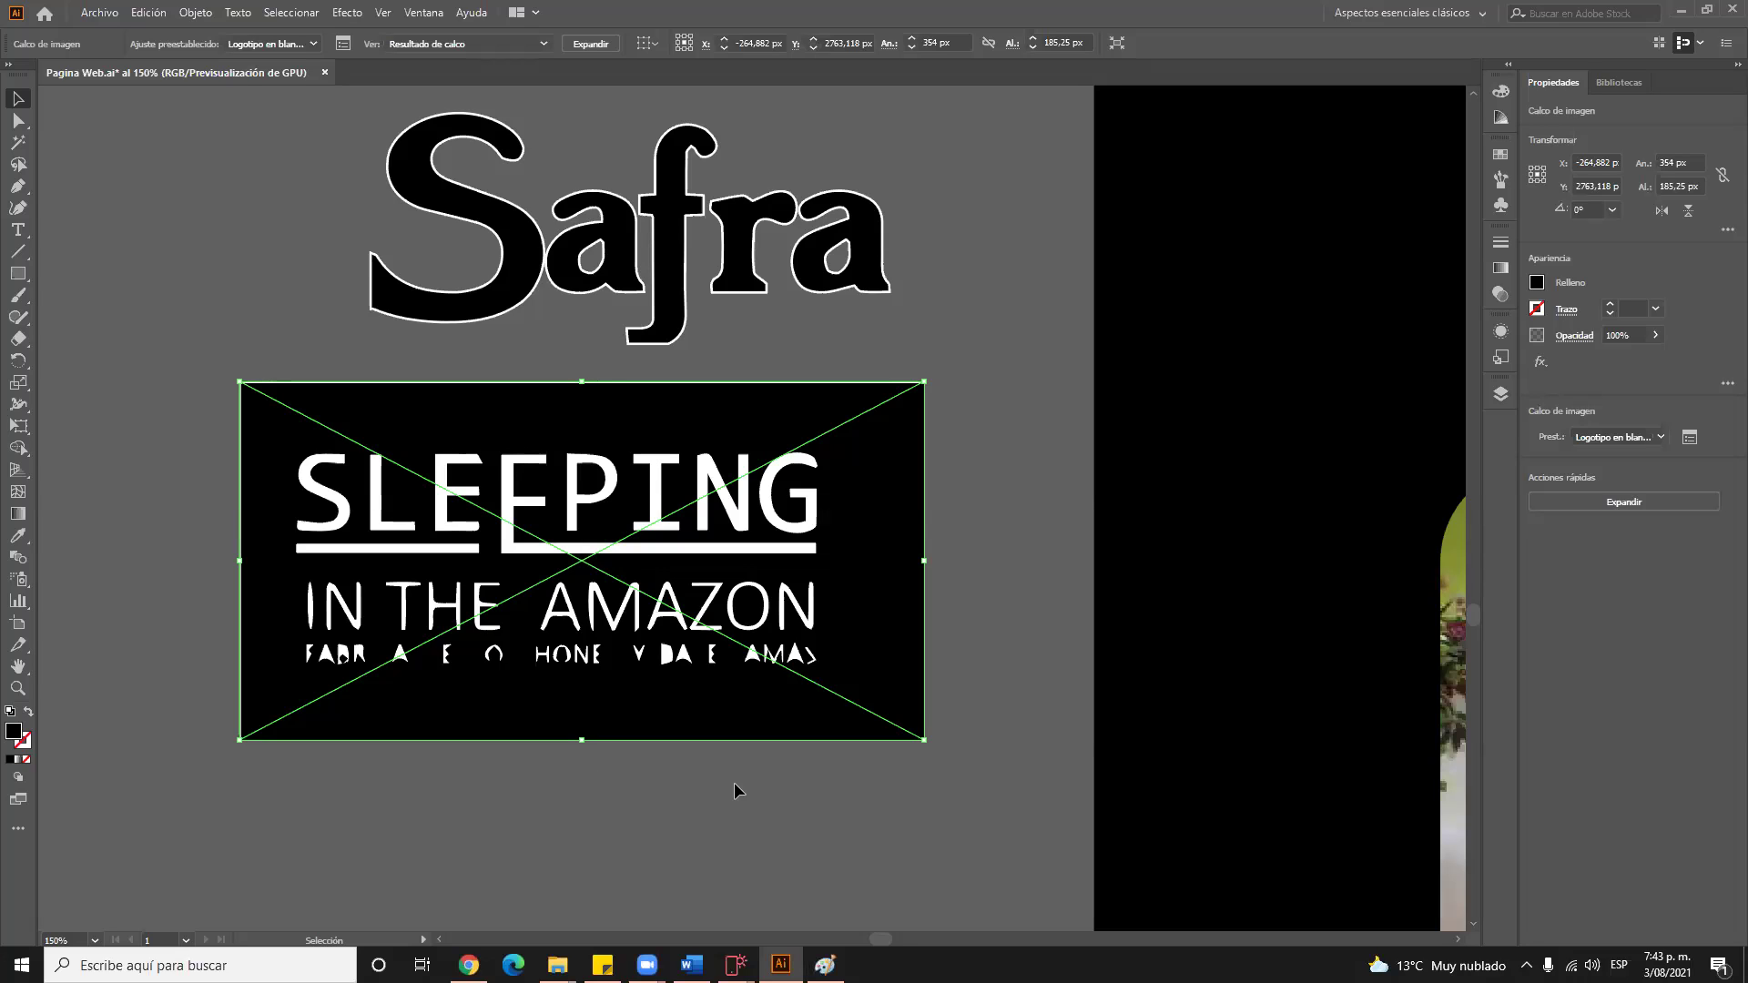
left_click(1631, 503)
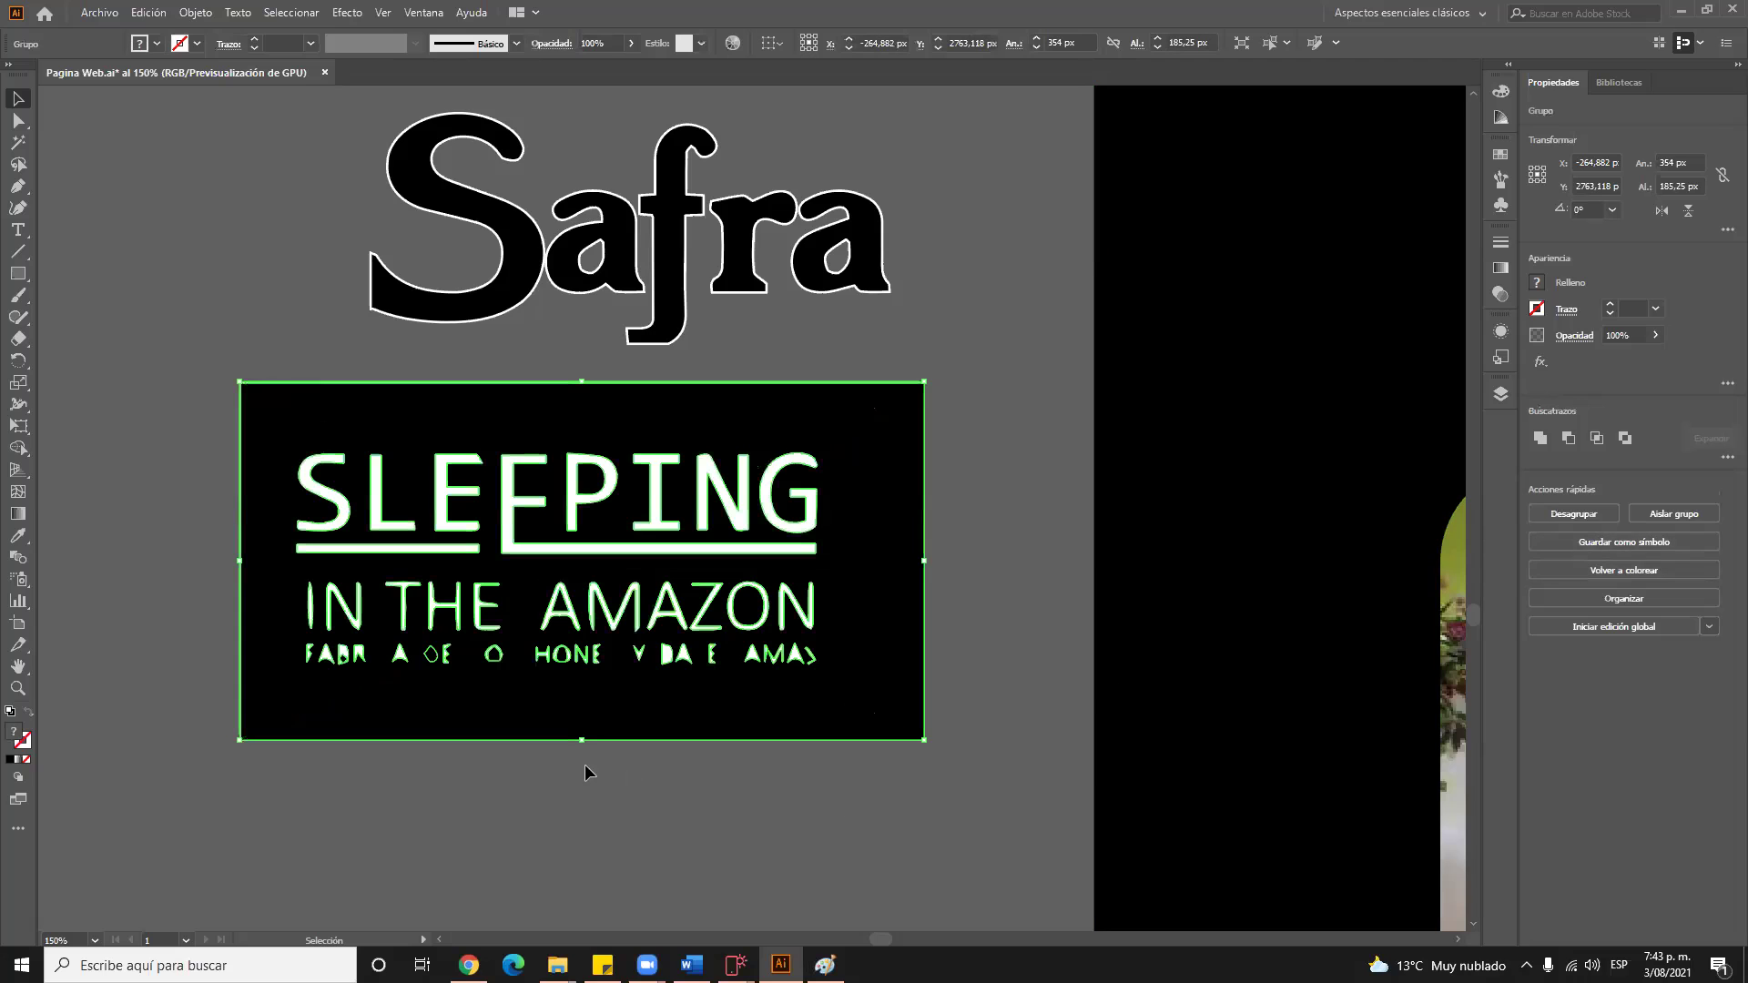
Undo the expansion and the black-and-white tracing of the SLEEPING image
left_click(572, 792)
left_click(491, 619)
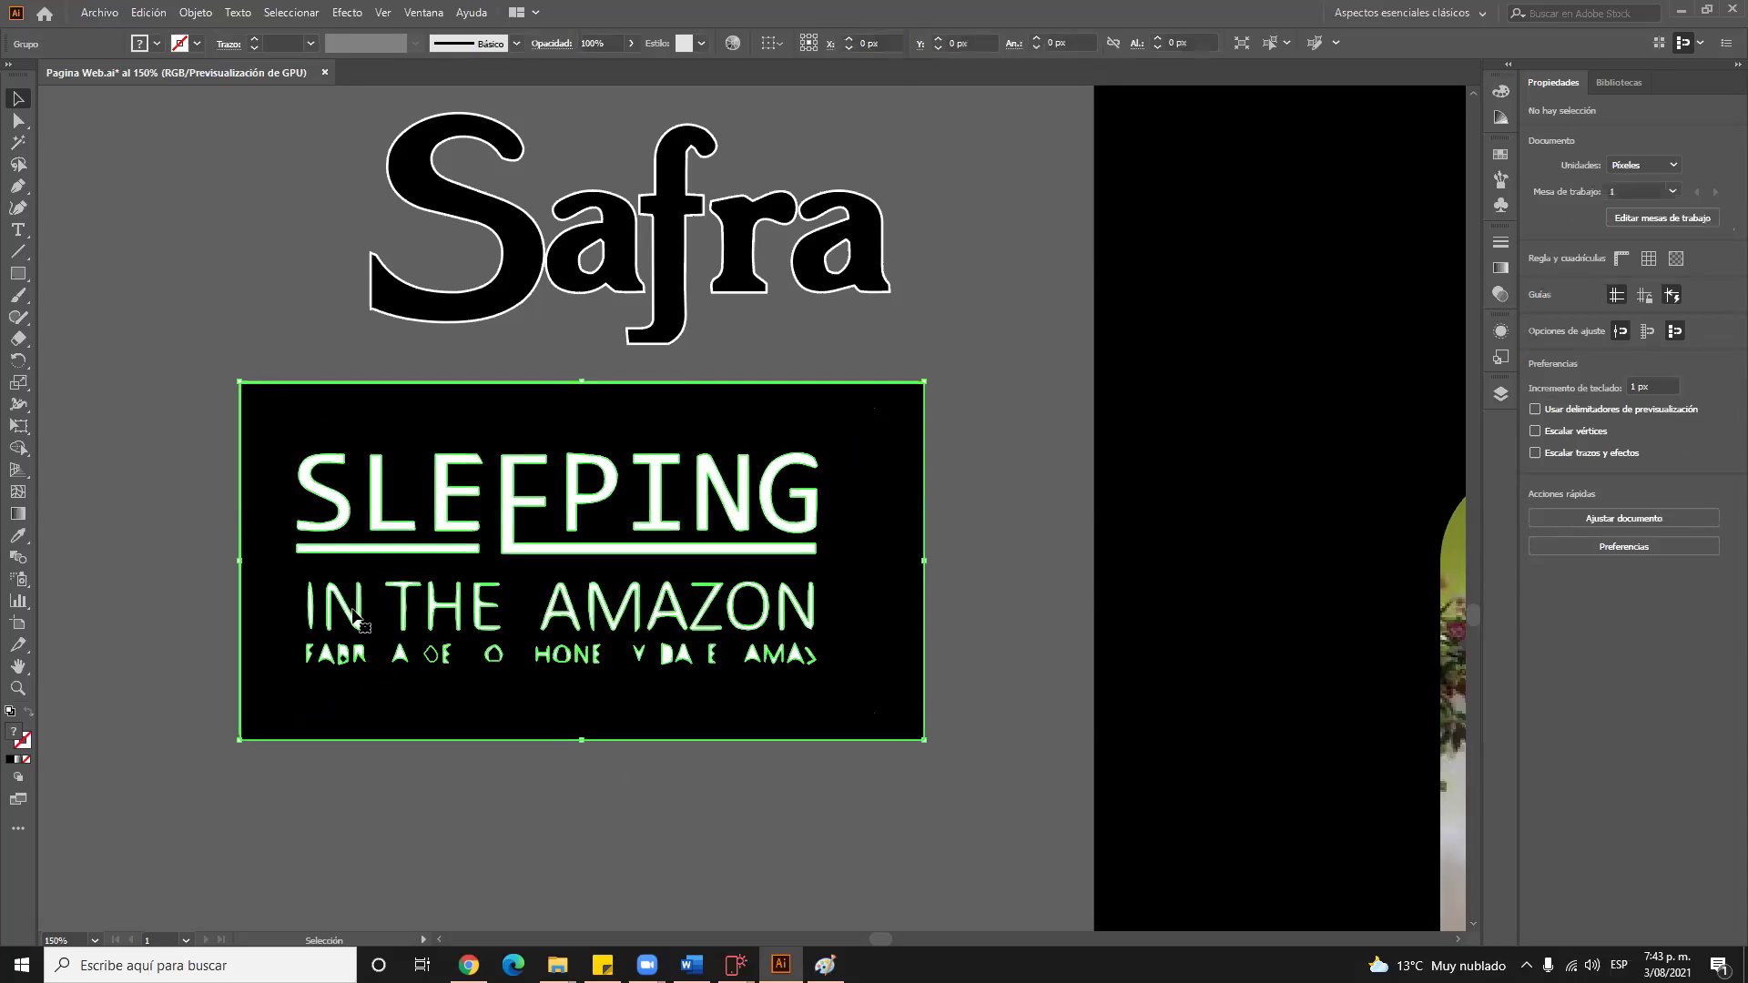
right_click(636, 559)
left_click(1100, 669)
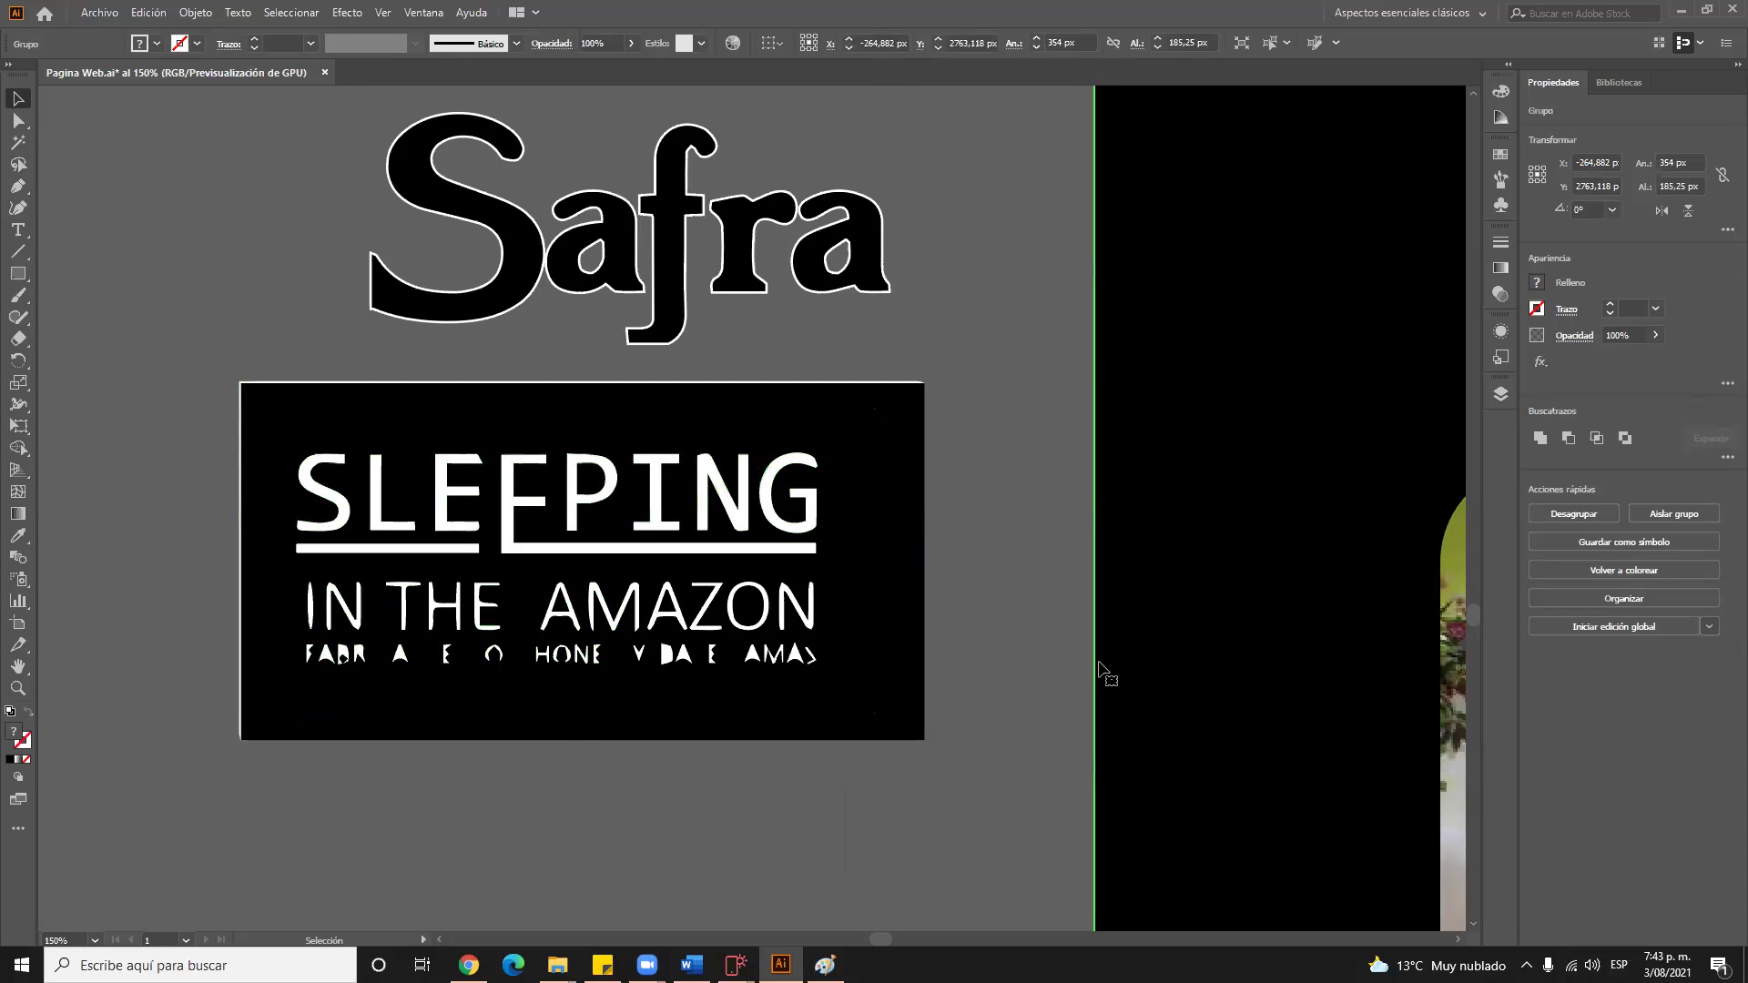
key("ctrl+z")
key("ctrl+z")
key("v")
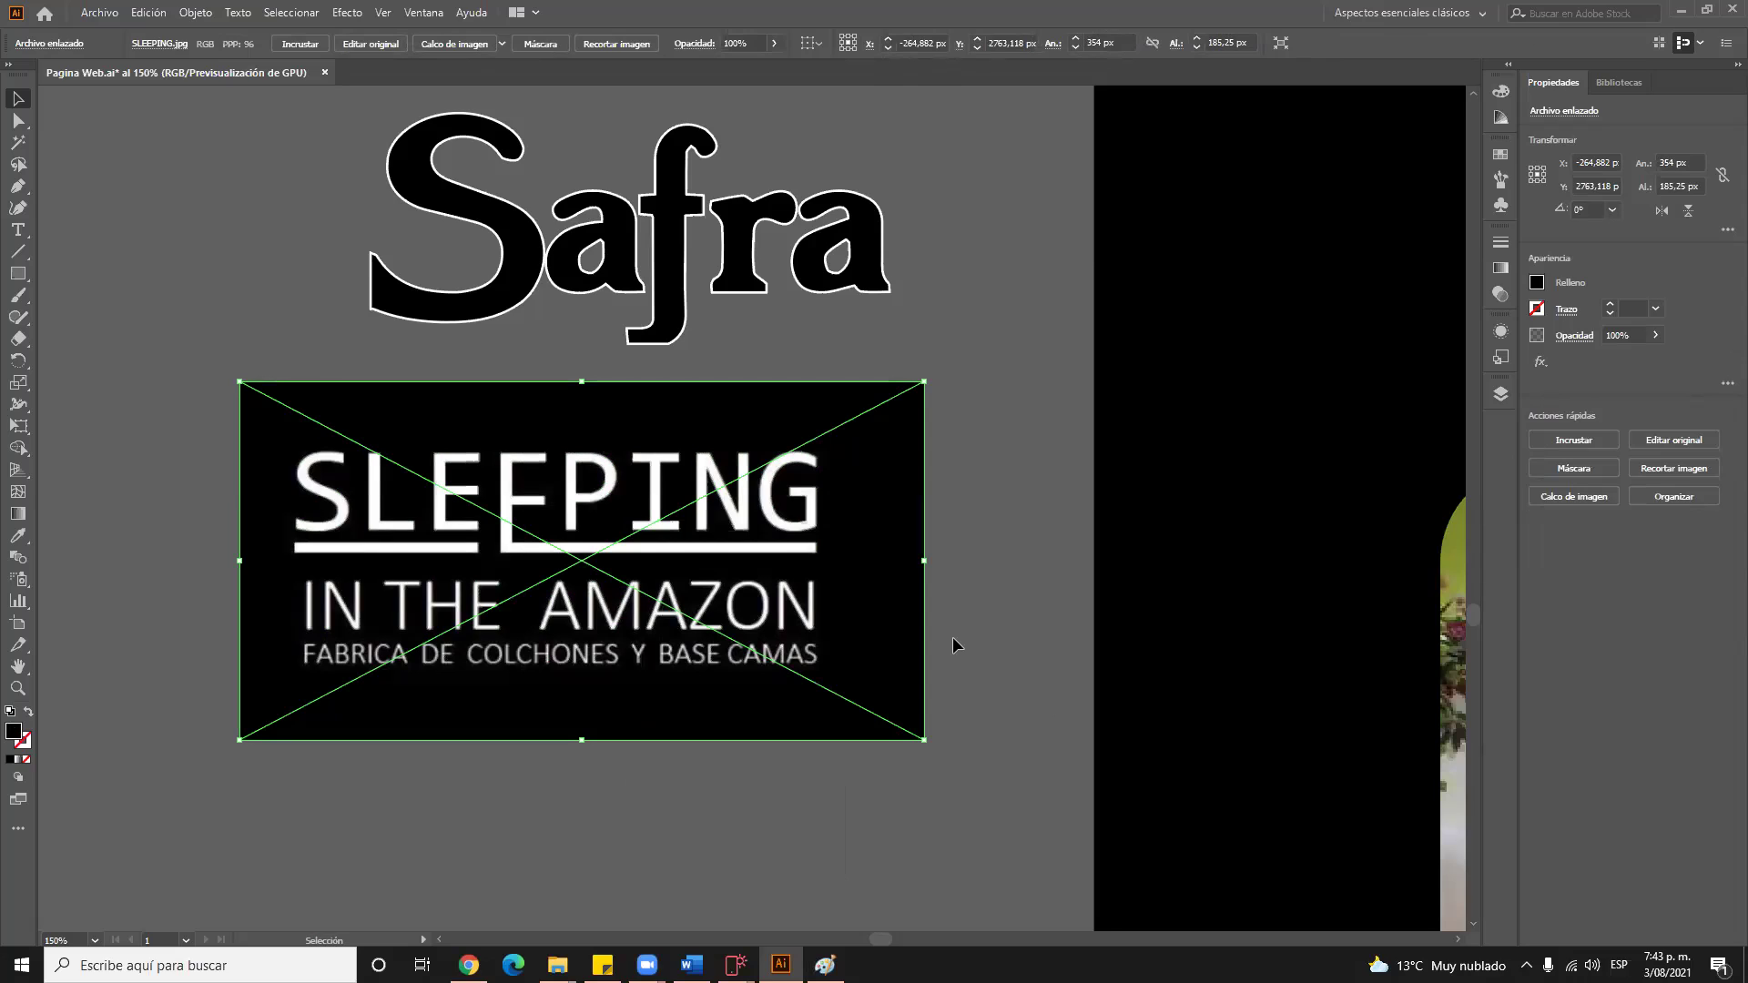
Try tracing the SLEEPING image with the Foto de alta fidelidad preset, and undo it
left_click(1586, 498)
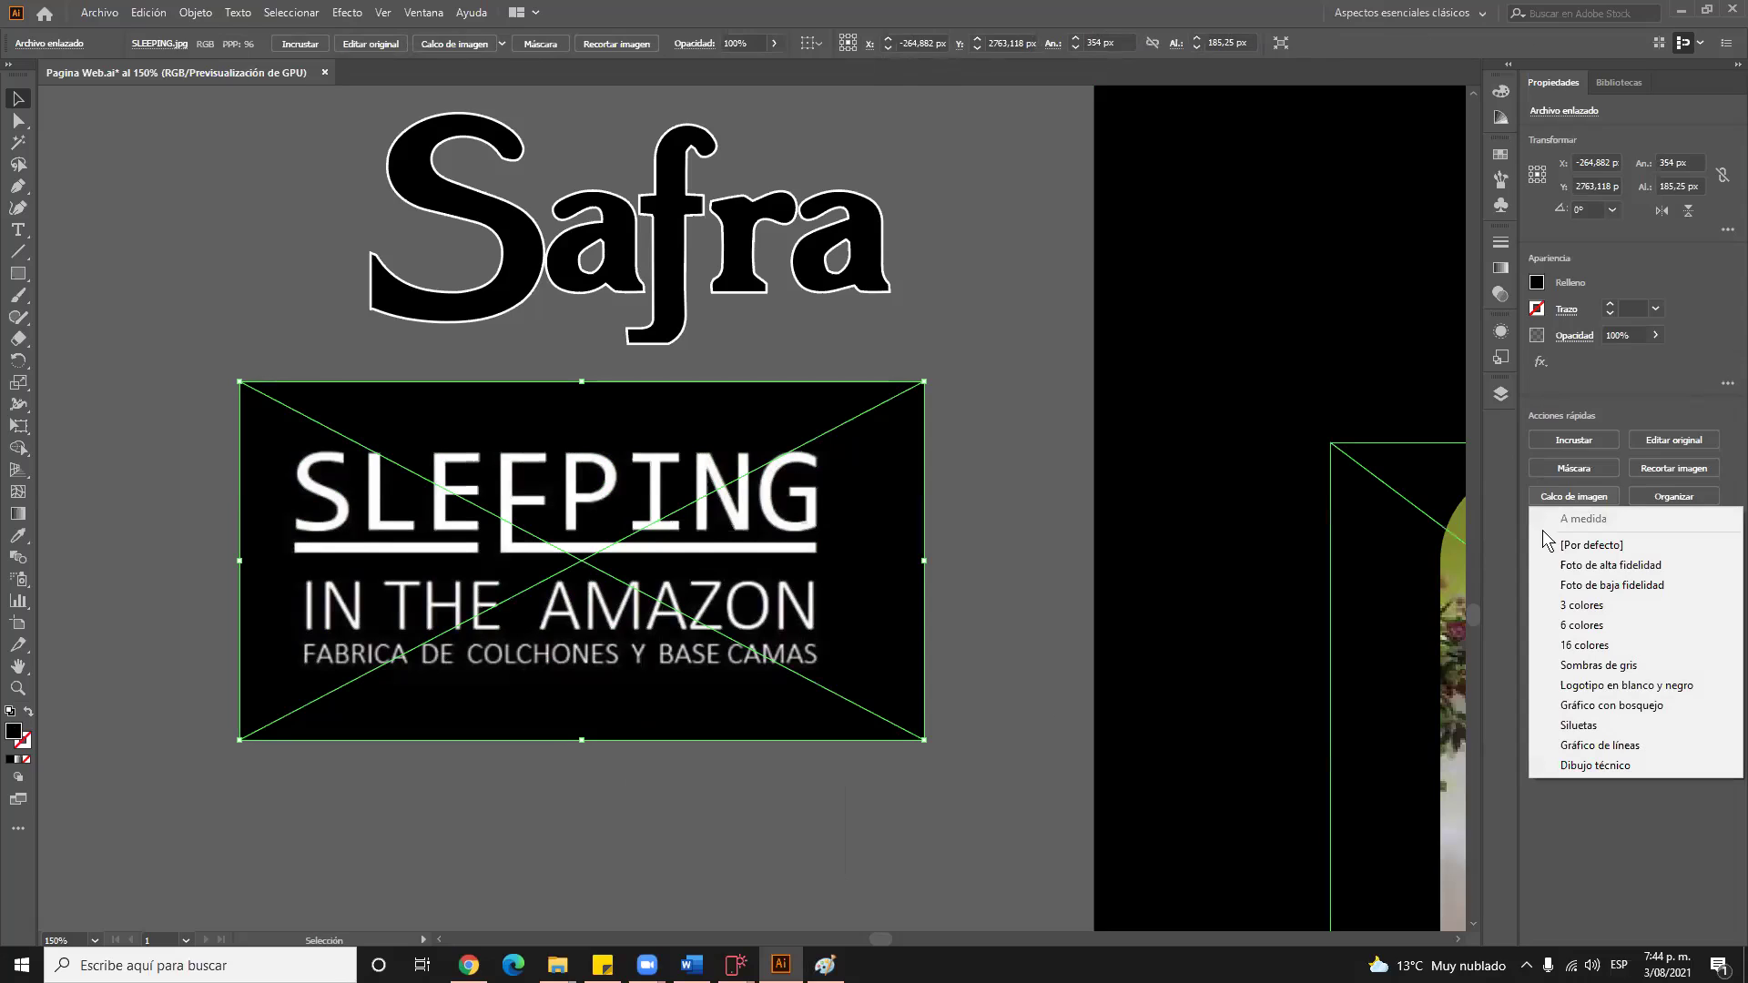
left_click(1617, 566)
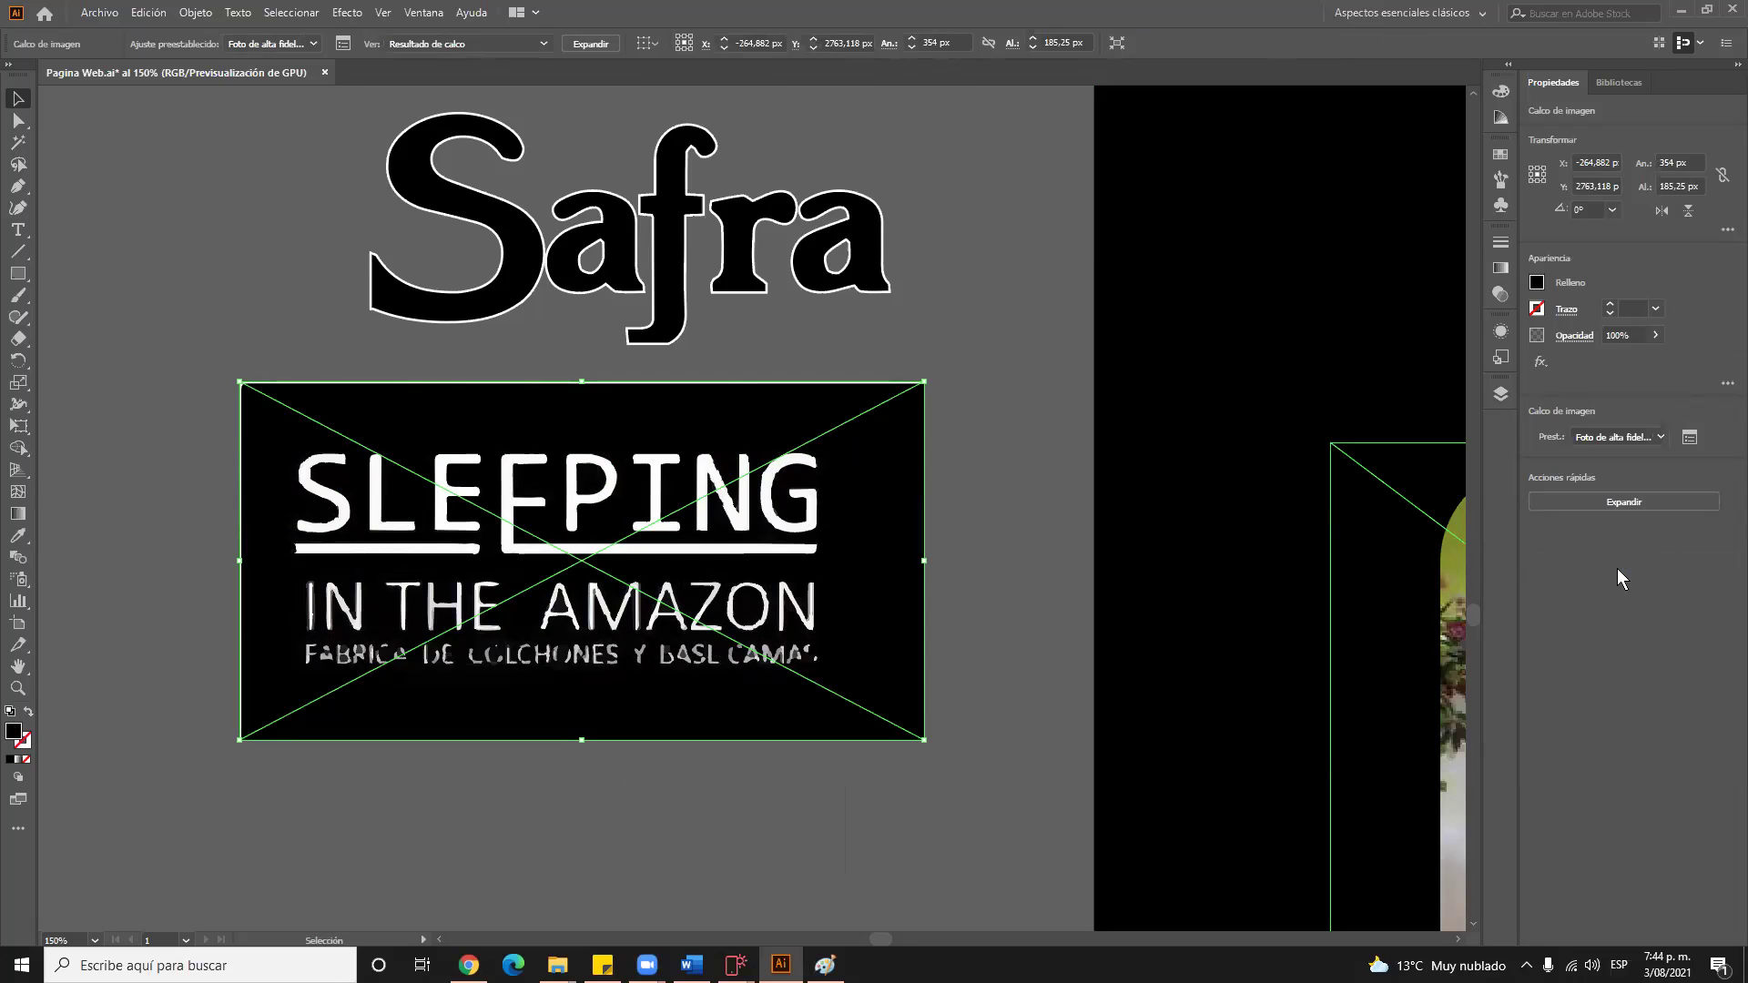
key("ctrl+z")
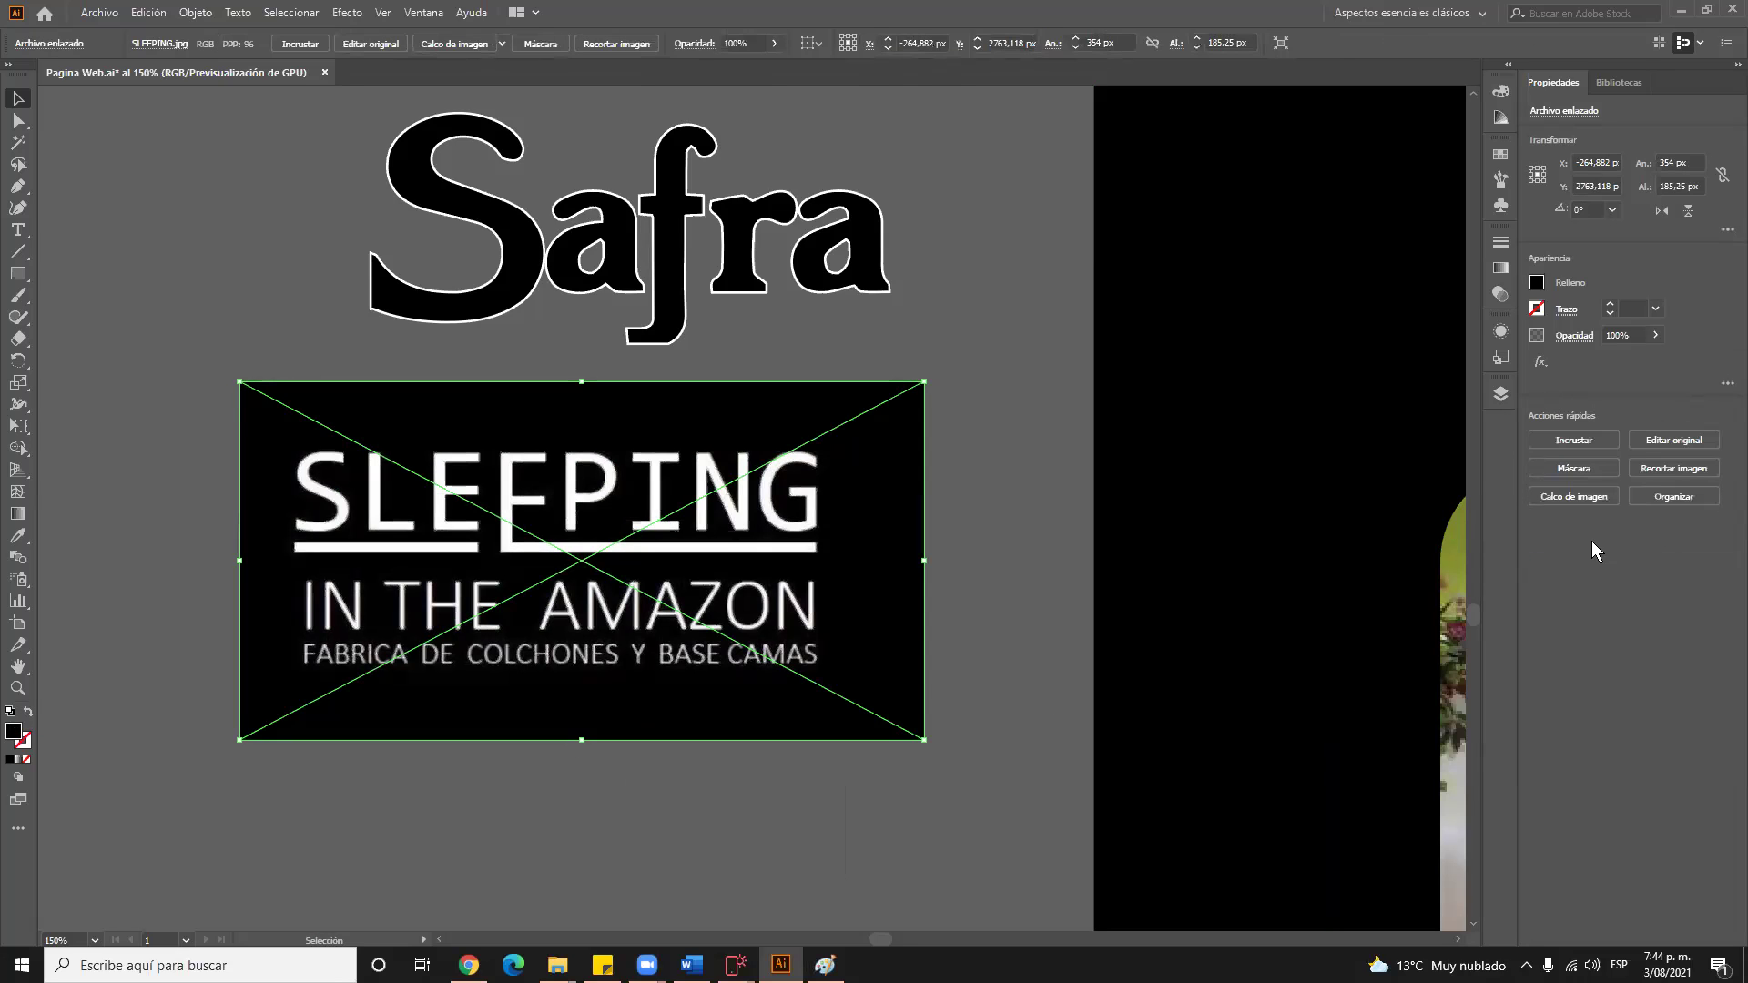
Trace the SLEEPING image with the Logotipo en blanco y negro preset and expand it into editable paths
left_click(1588, 505)
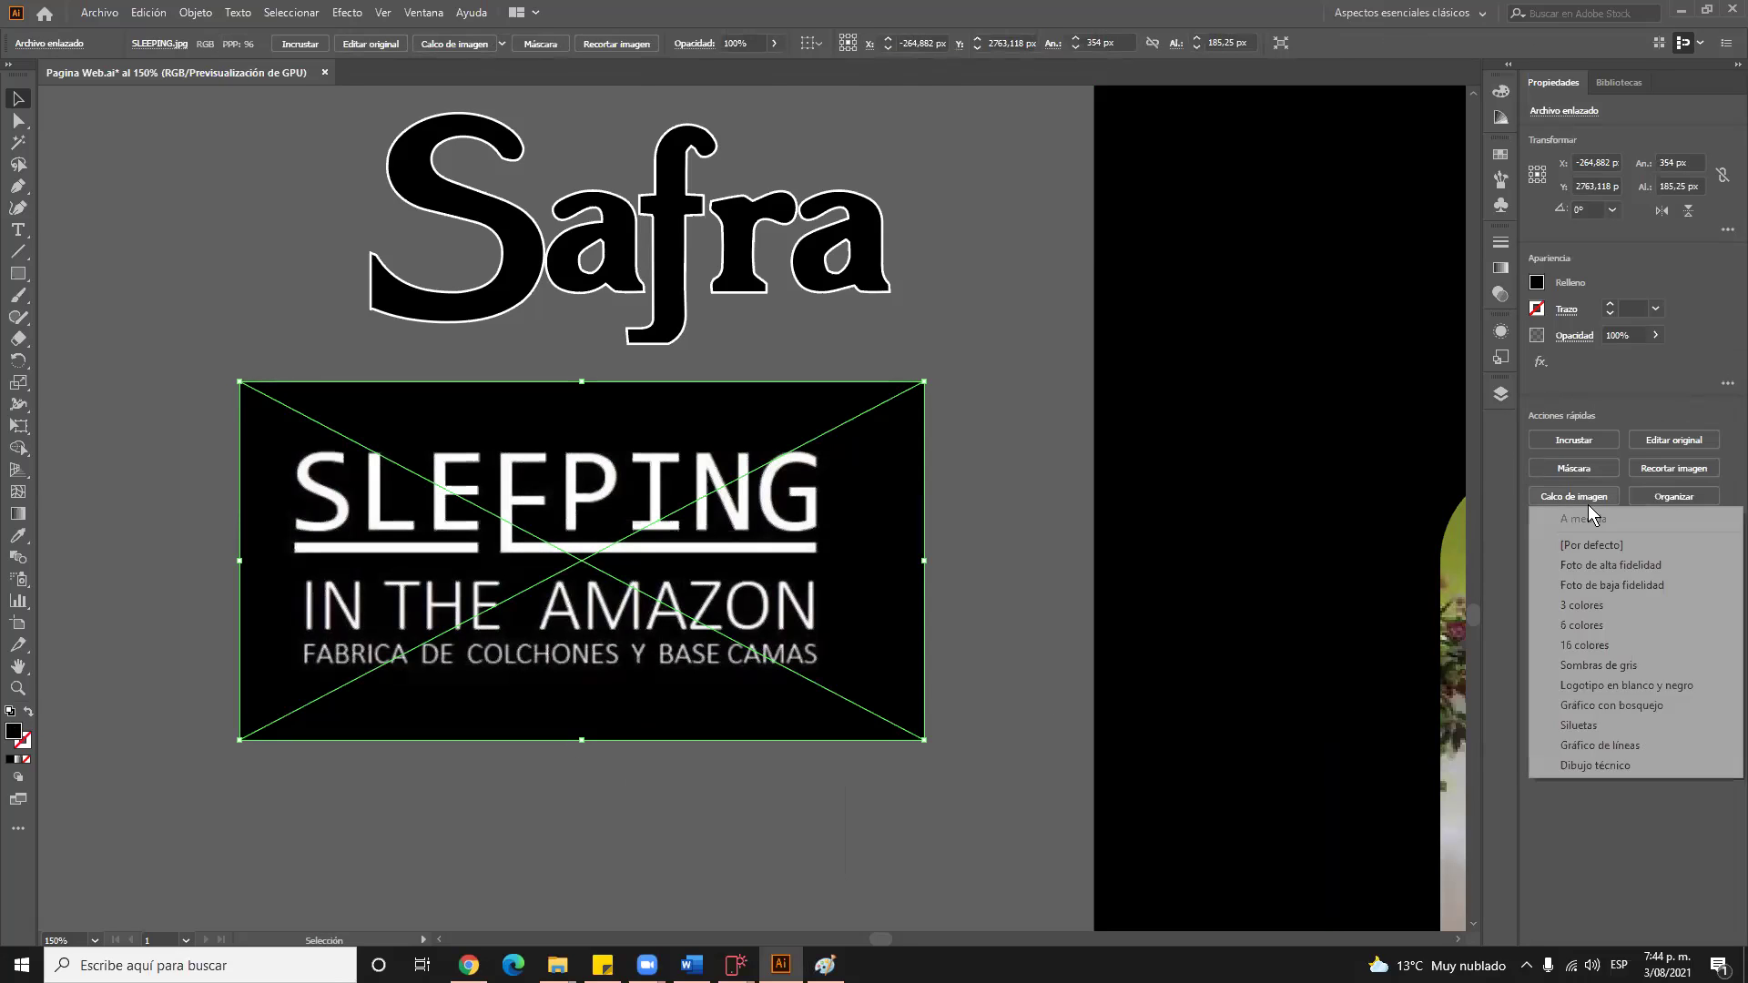
left_click(1630, 687)
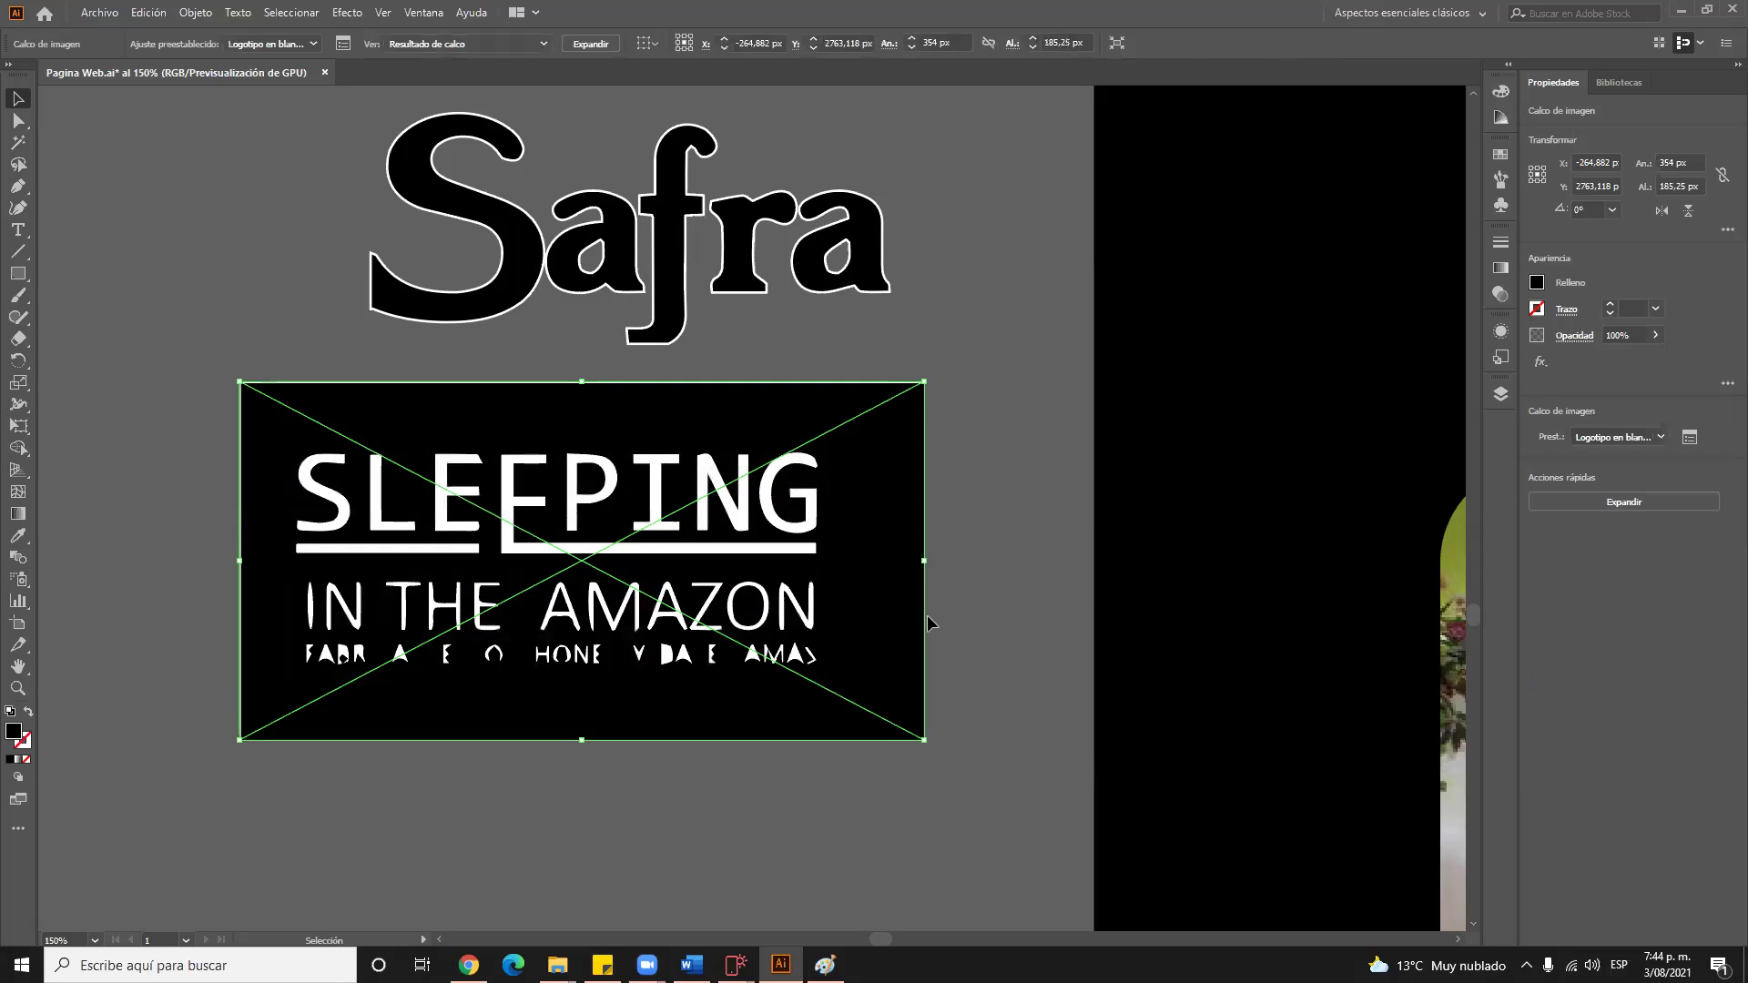
left_click(1575, 503)
left_click(856, 822)
Ungroup the expanded SLEEPING tracing into separate shapes
right_click(654, 577)
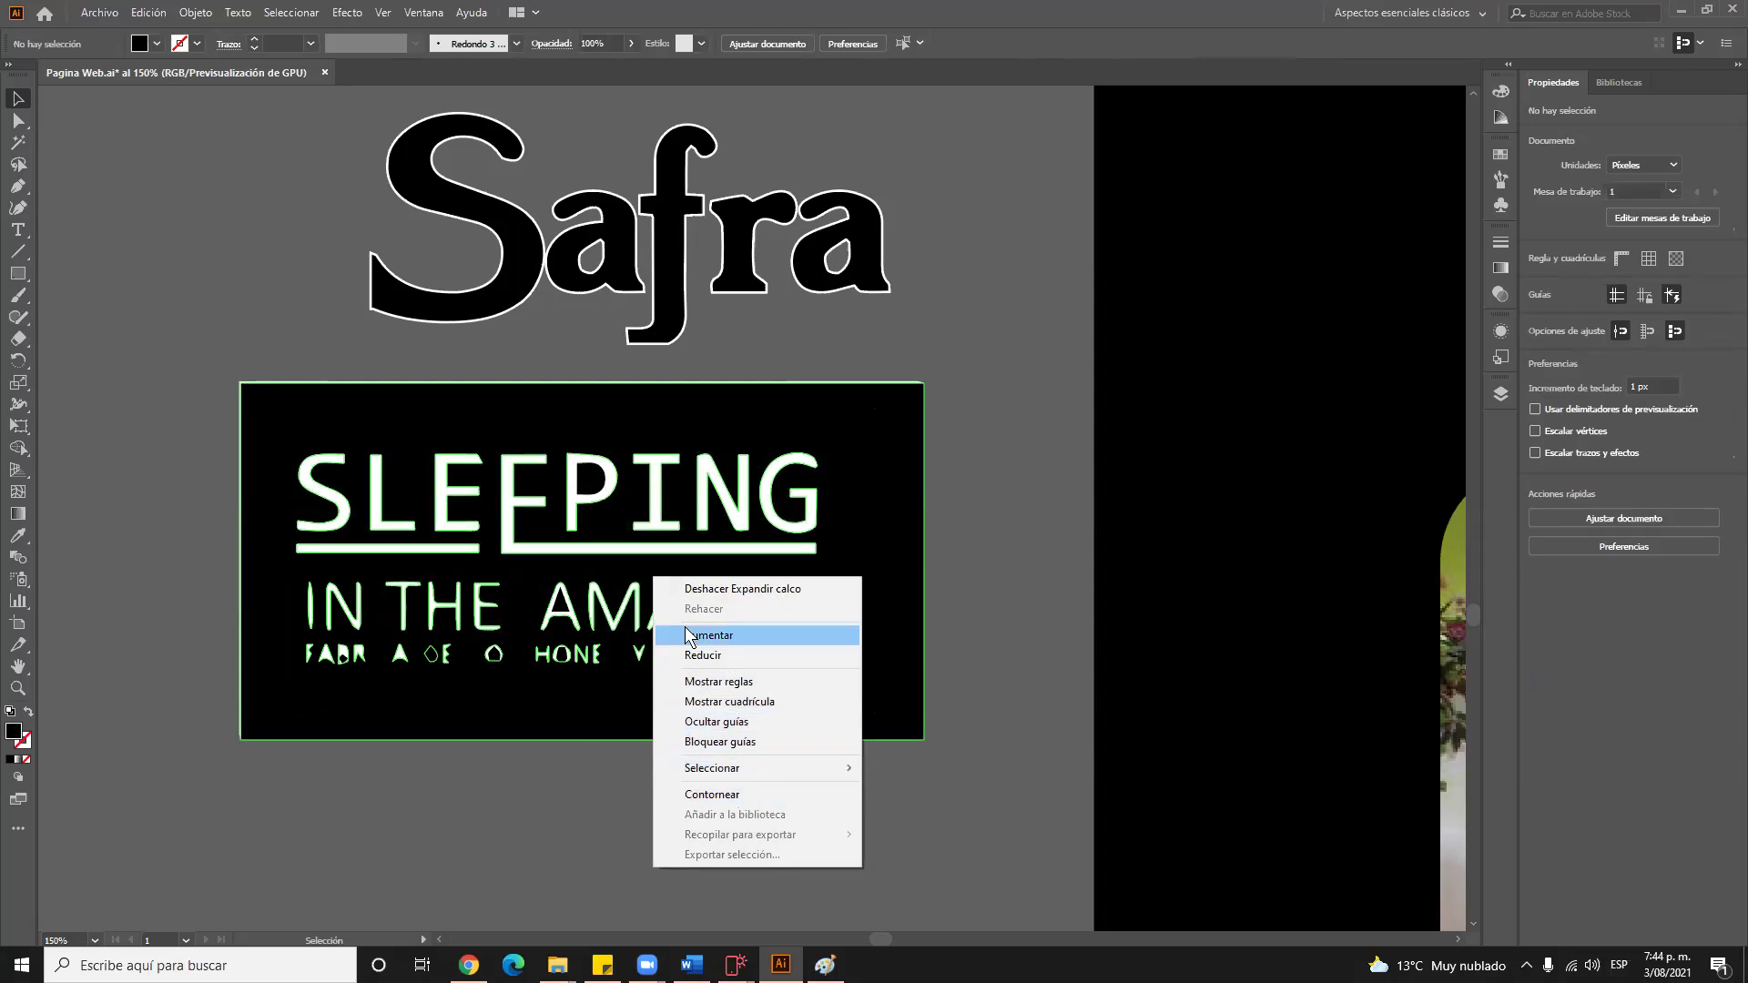
left_click(562, 591)
right_click(566, 545)
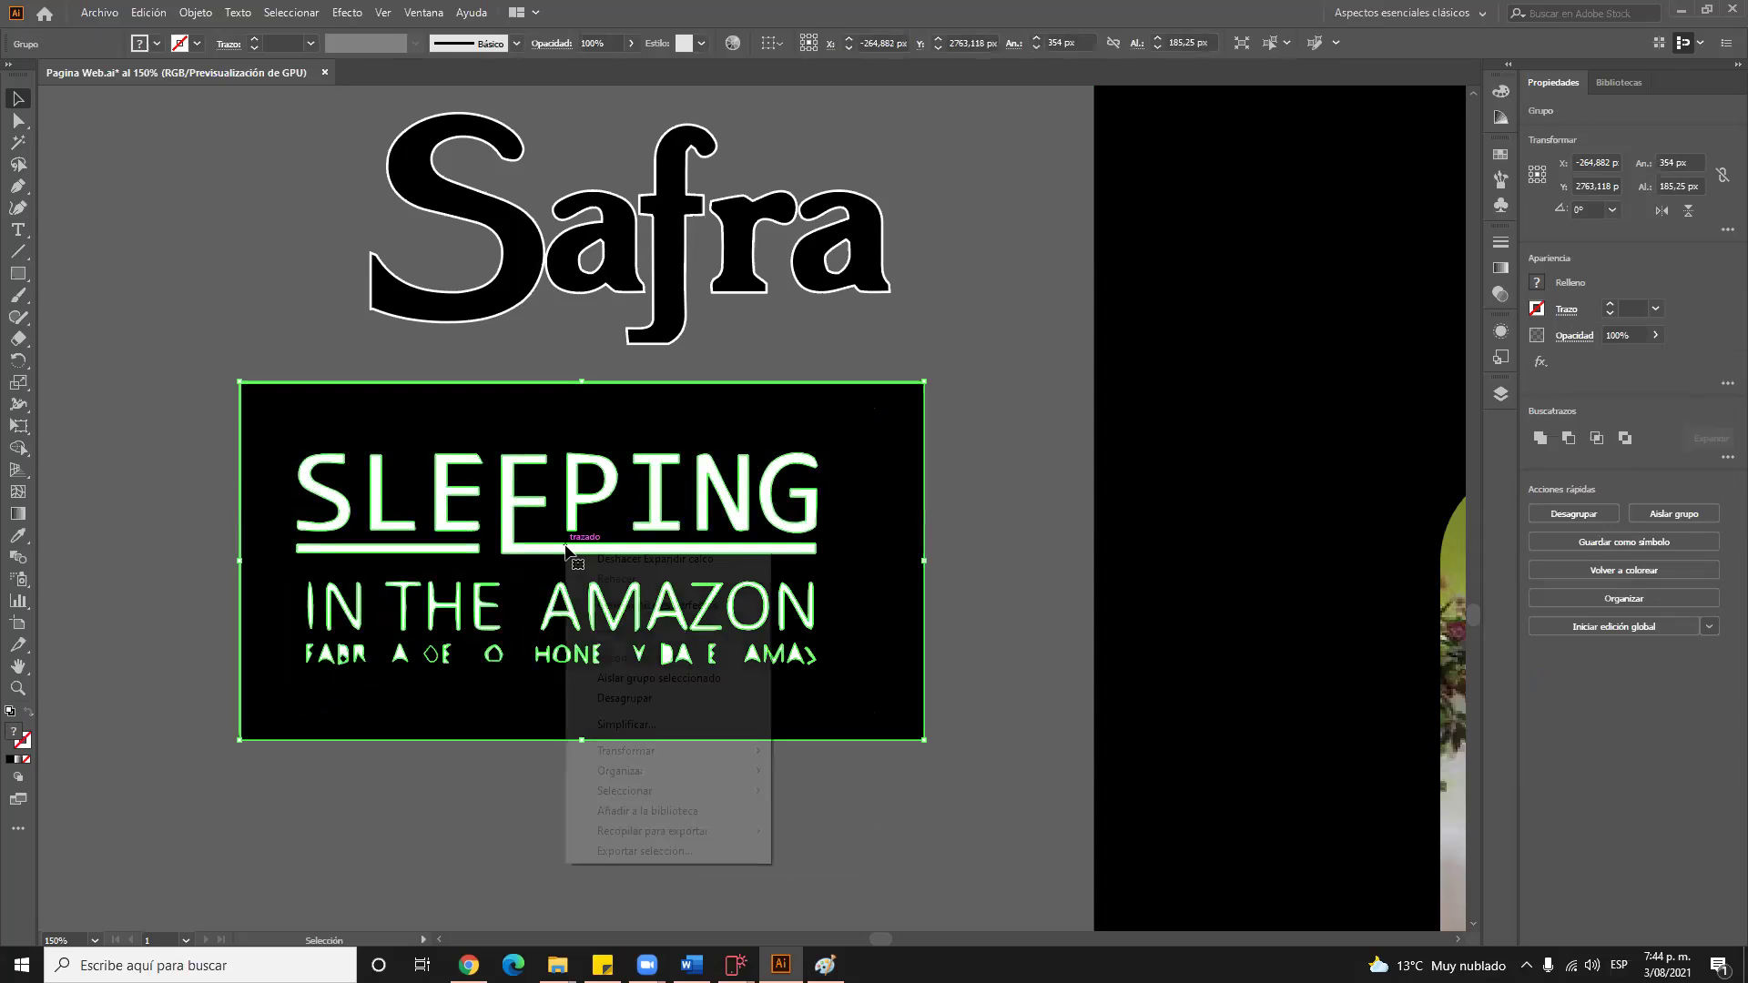
left_click(666, 695)
left_click(731, 792)
Try moving the black background away from the white lettering, and undo the move
mouse_move(826, 685)
left_mouse_down()
mouse_move(738, 674)
mouse_move(747, 652)
mouse_move(788, 648)
left_mouse_up()
left_click(729, 783)
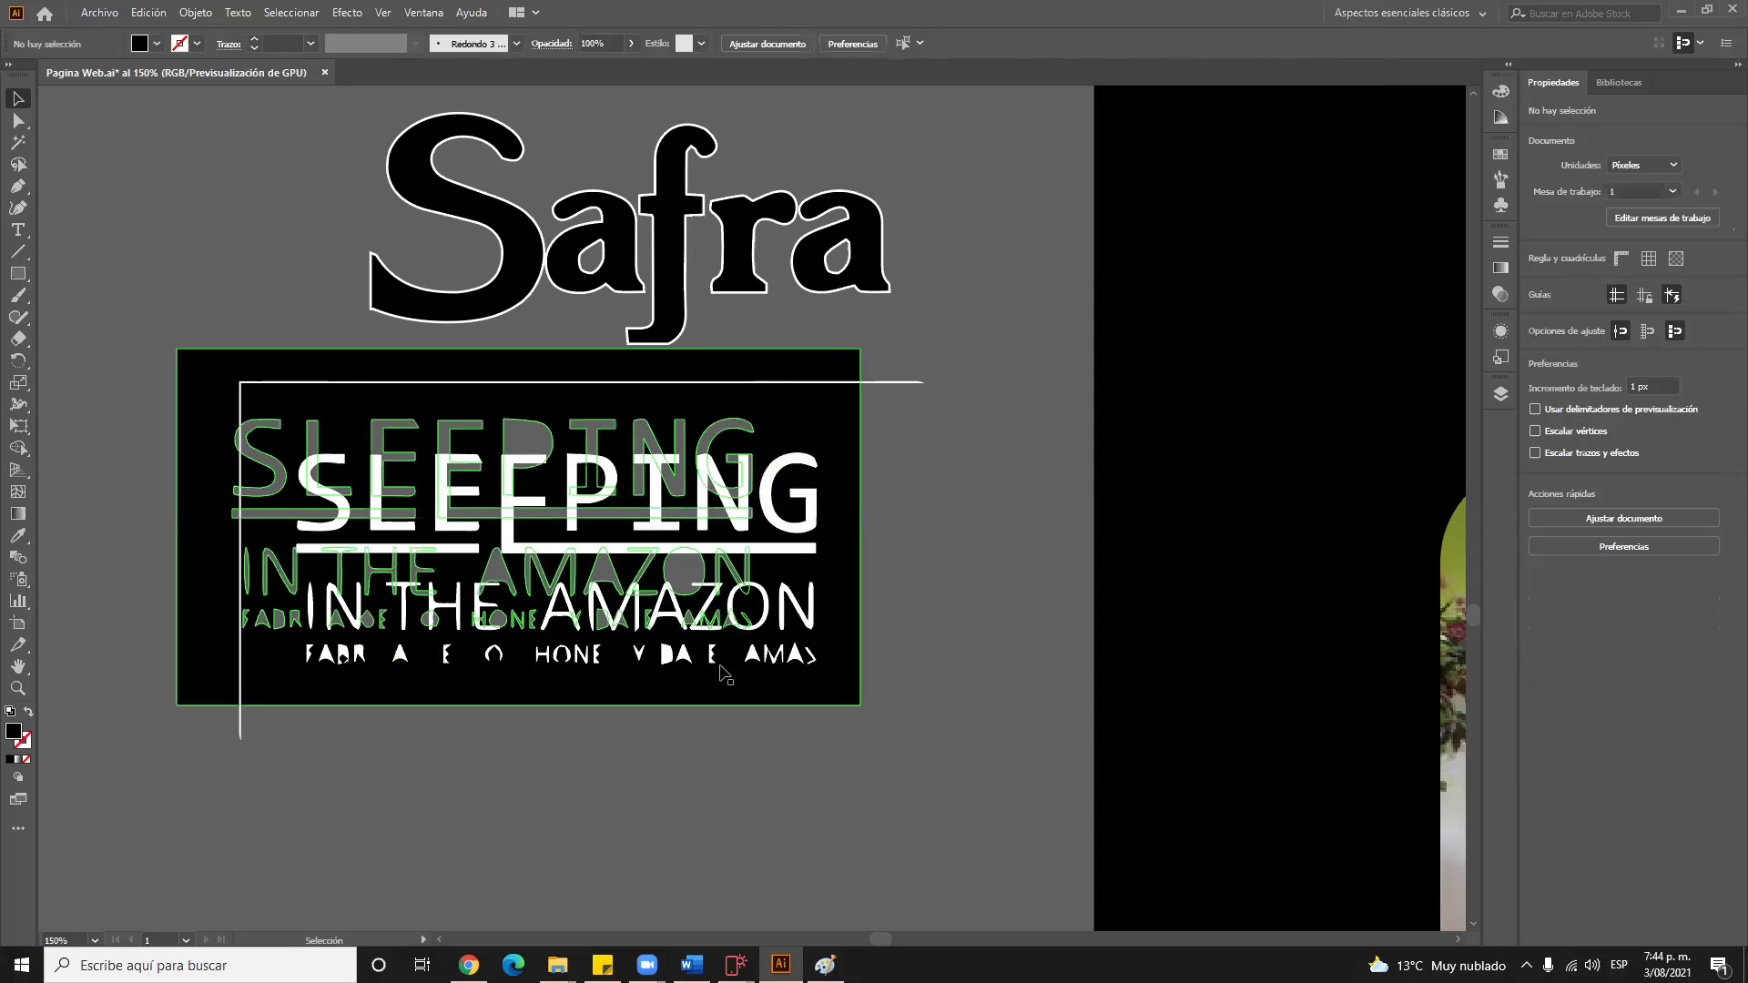
key("ctrl+z")
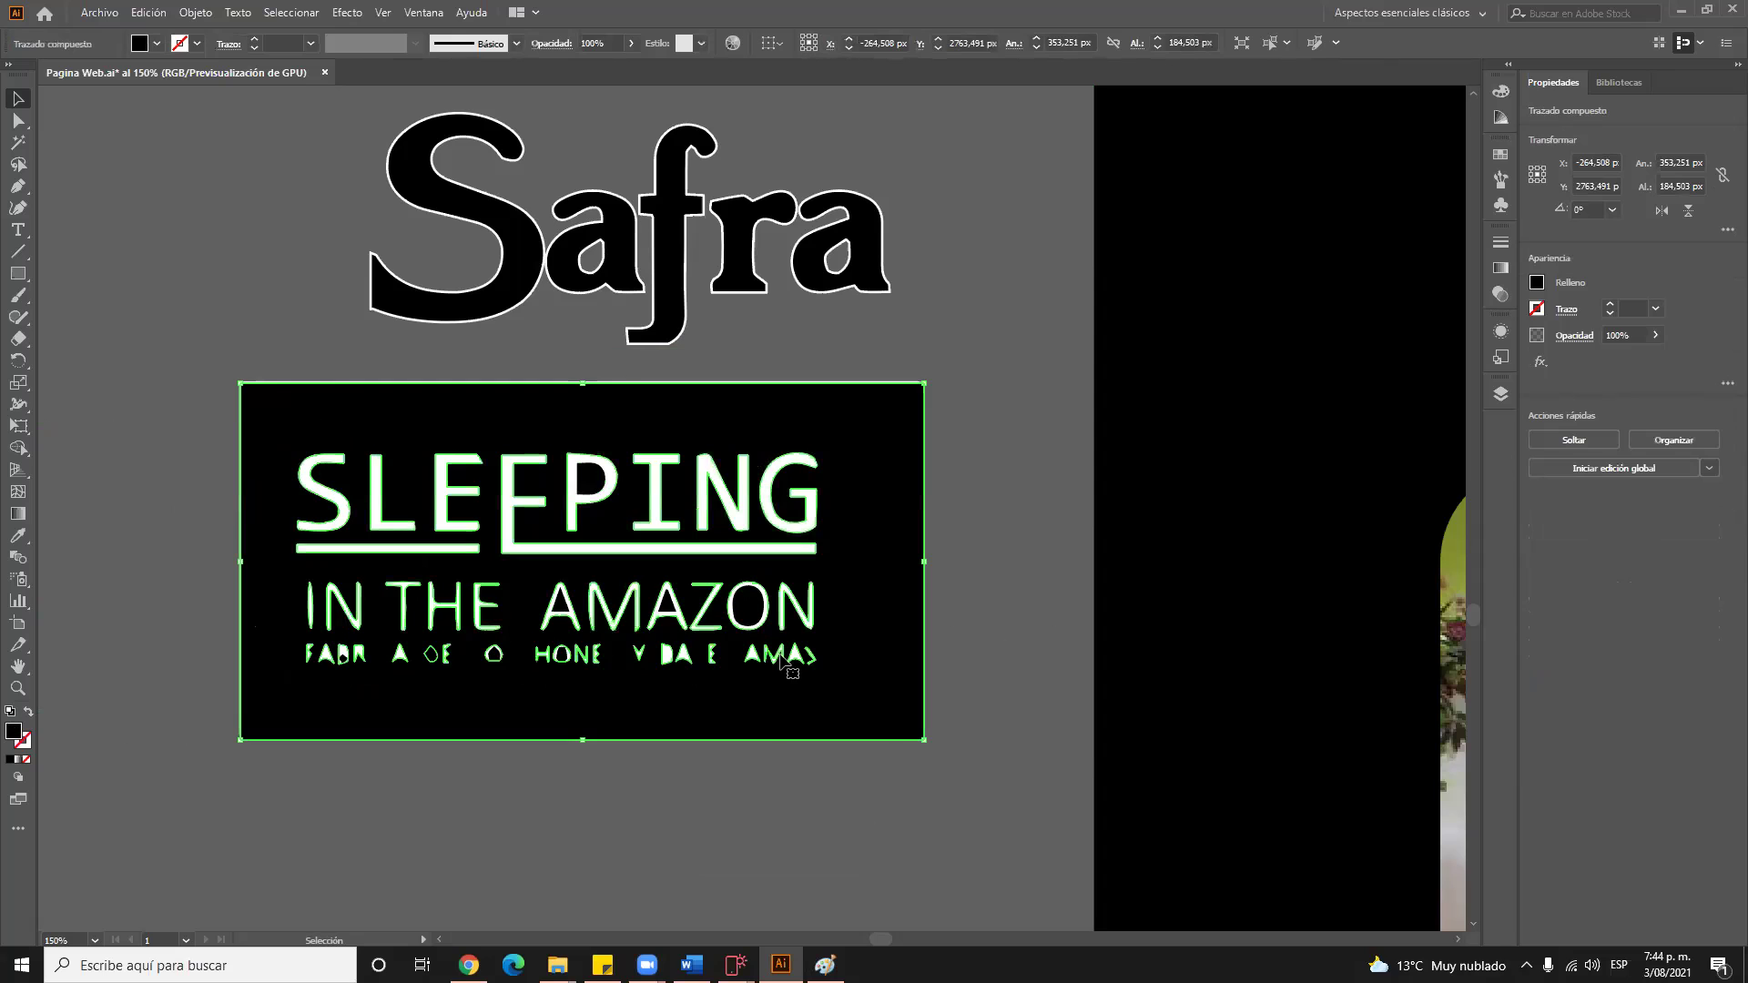
right_click(684, 623)
left_click(634, 805)
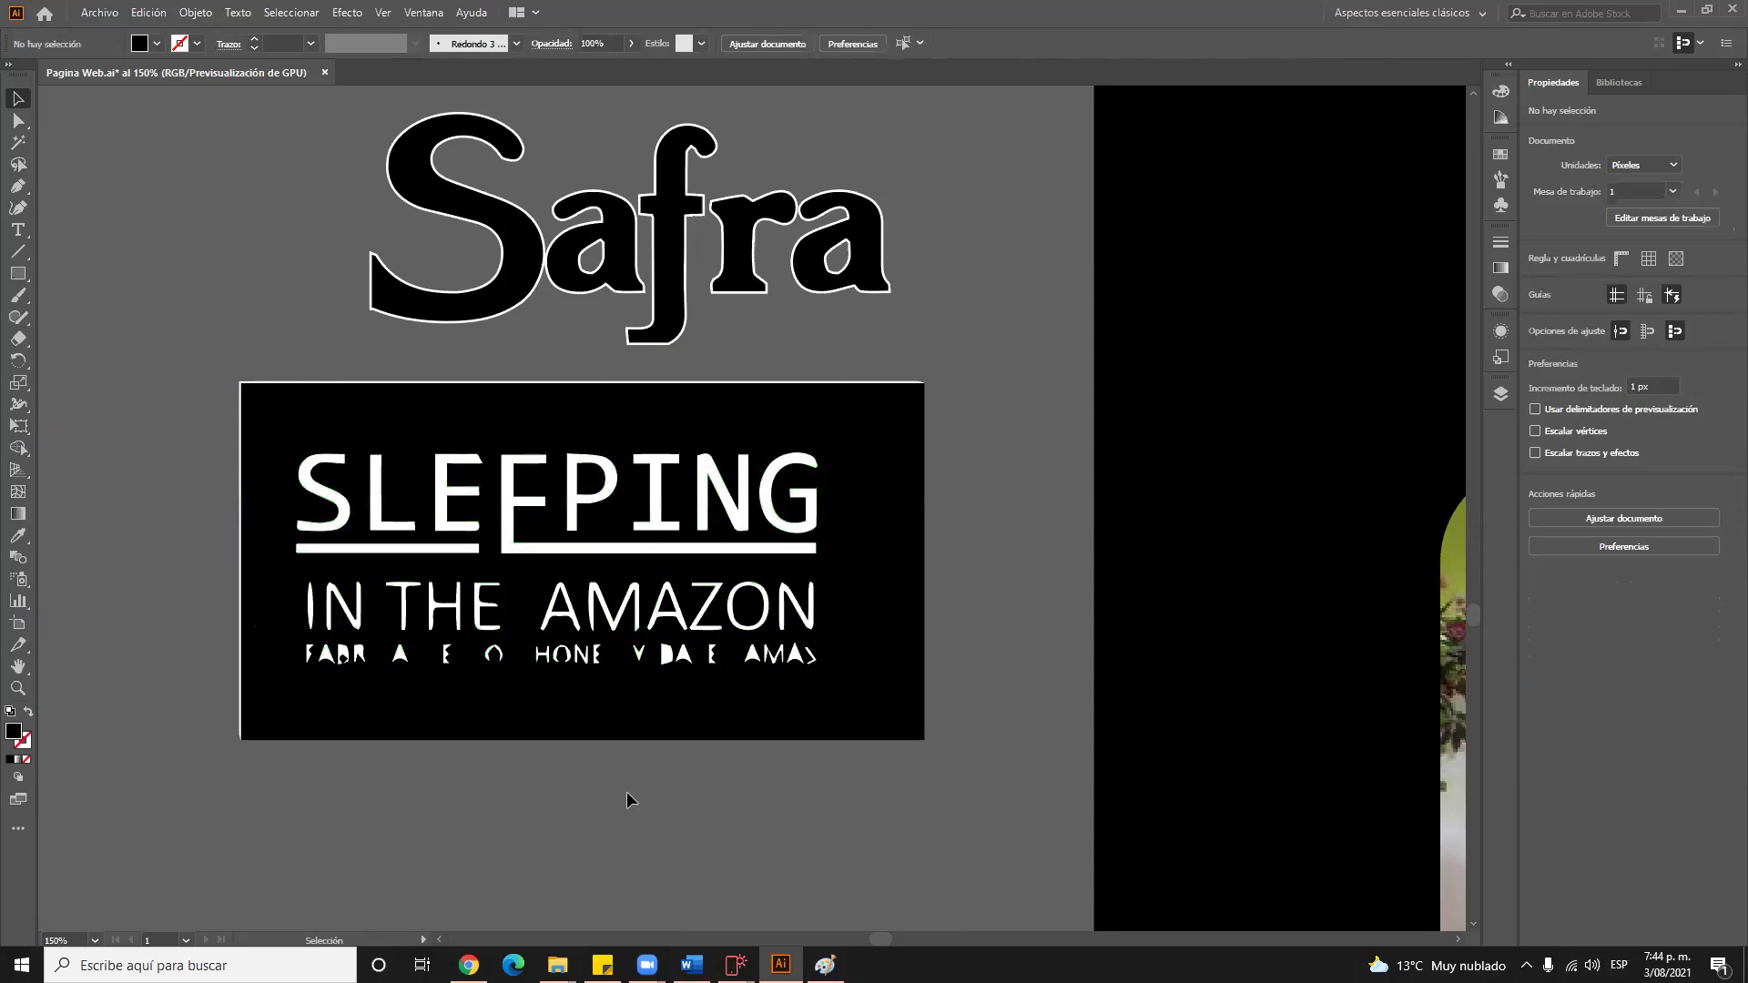
left_click(616, 612)
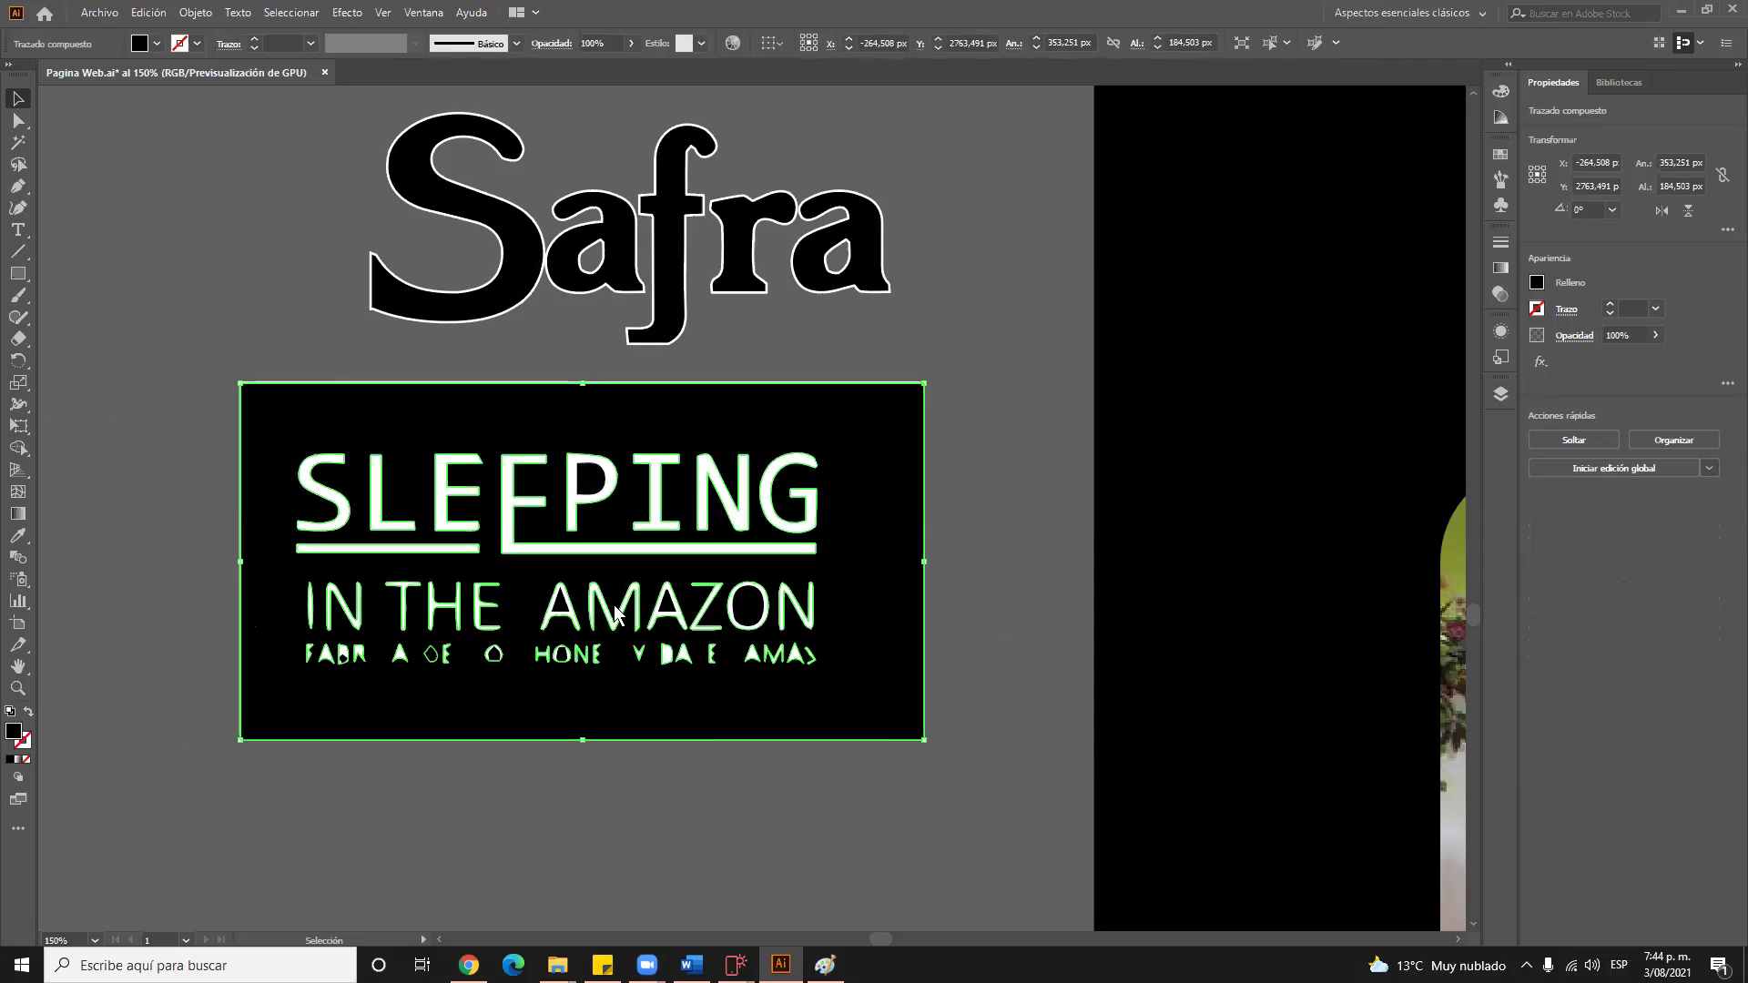
right_click(615, 612)
left_click(599, 608)
right_click(593, 597)
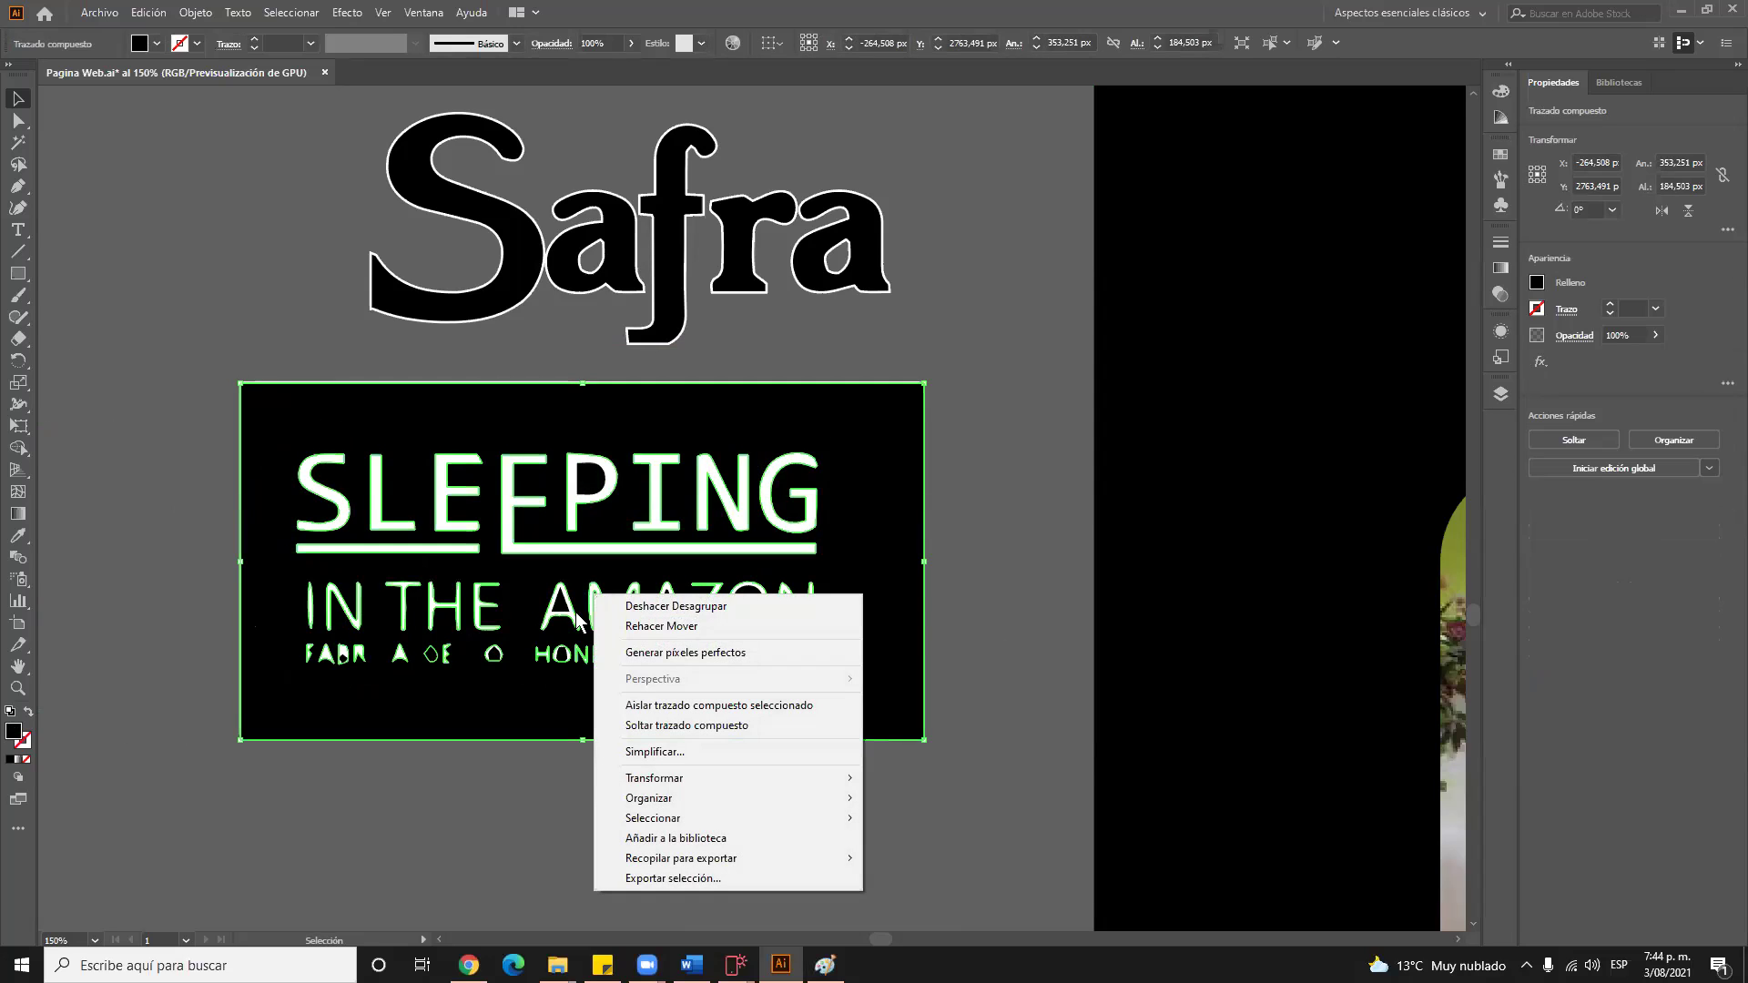
left_click(461, 826)
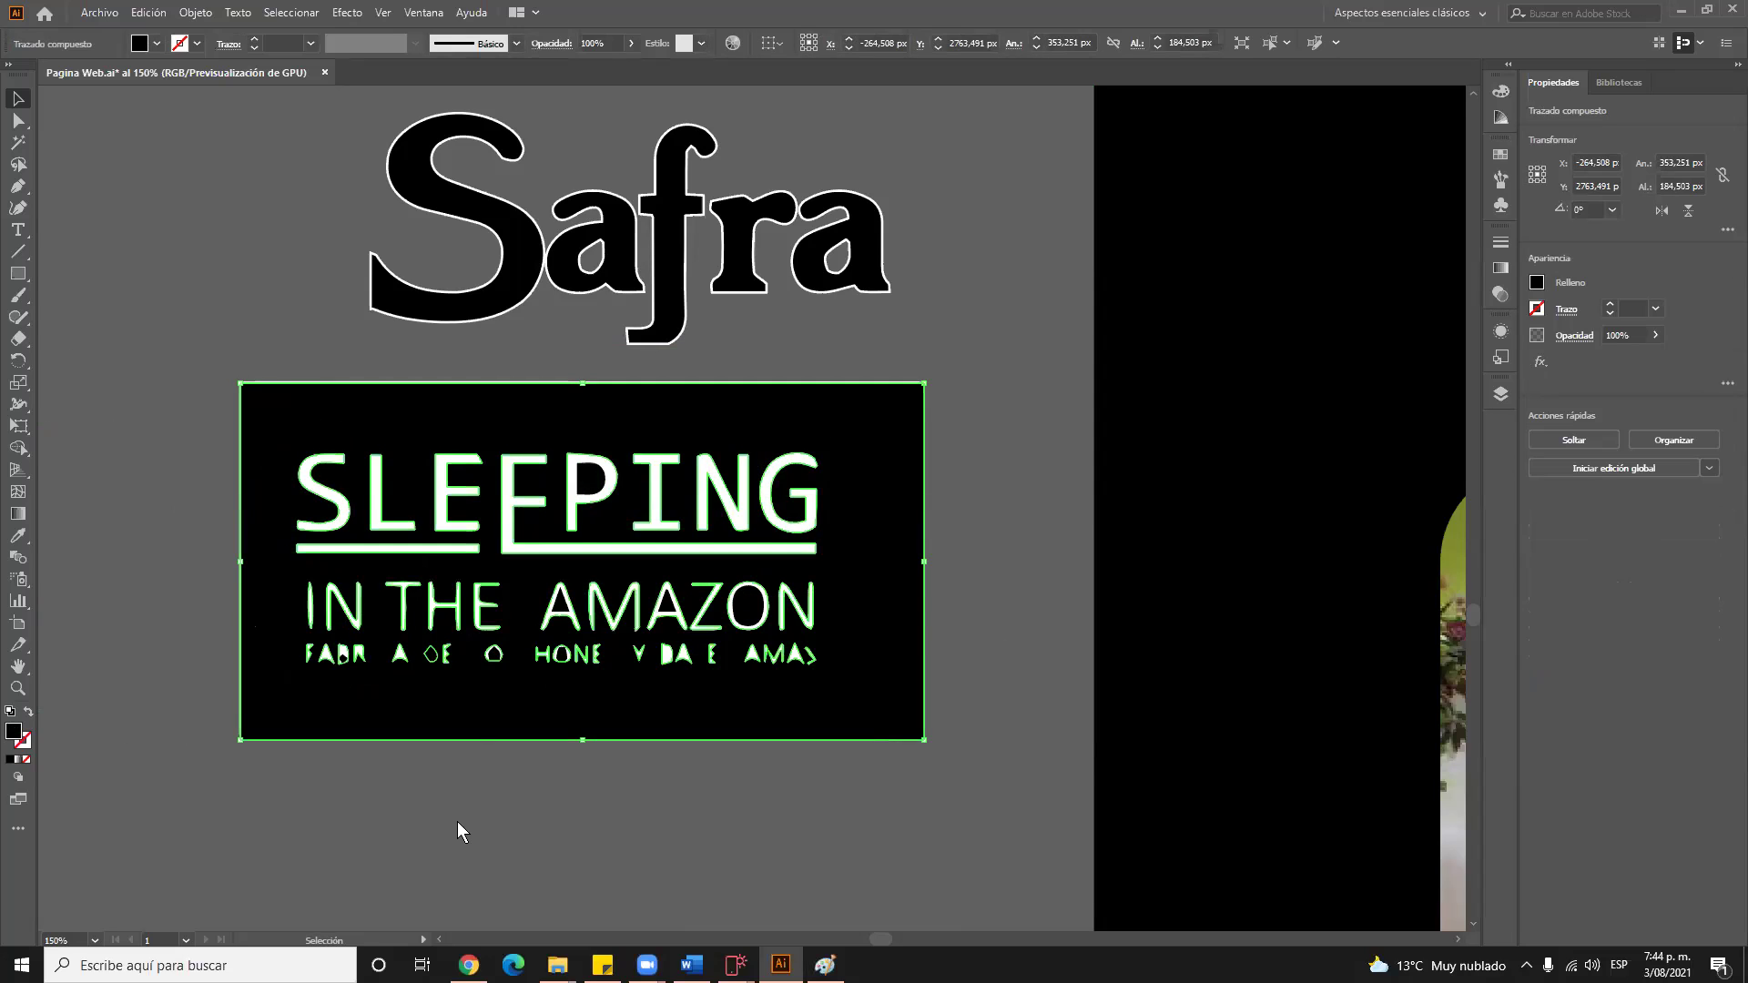
Delete the letters H and N from the small tagline under IN THE AMAZON
left_click(544, 655)
left_click(545, 656, "shift")
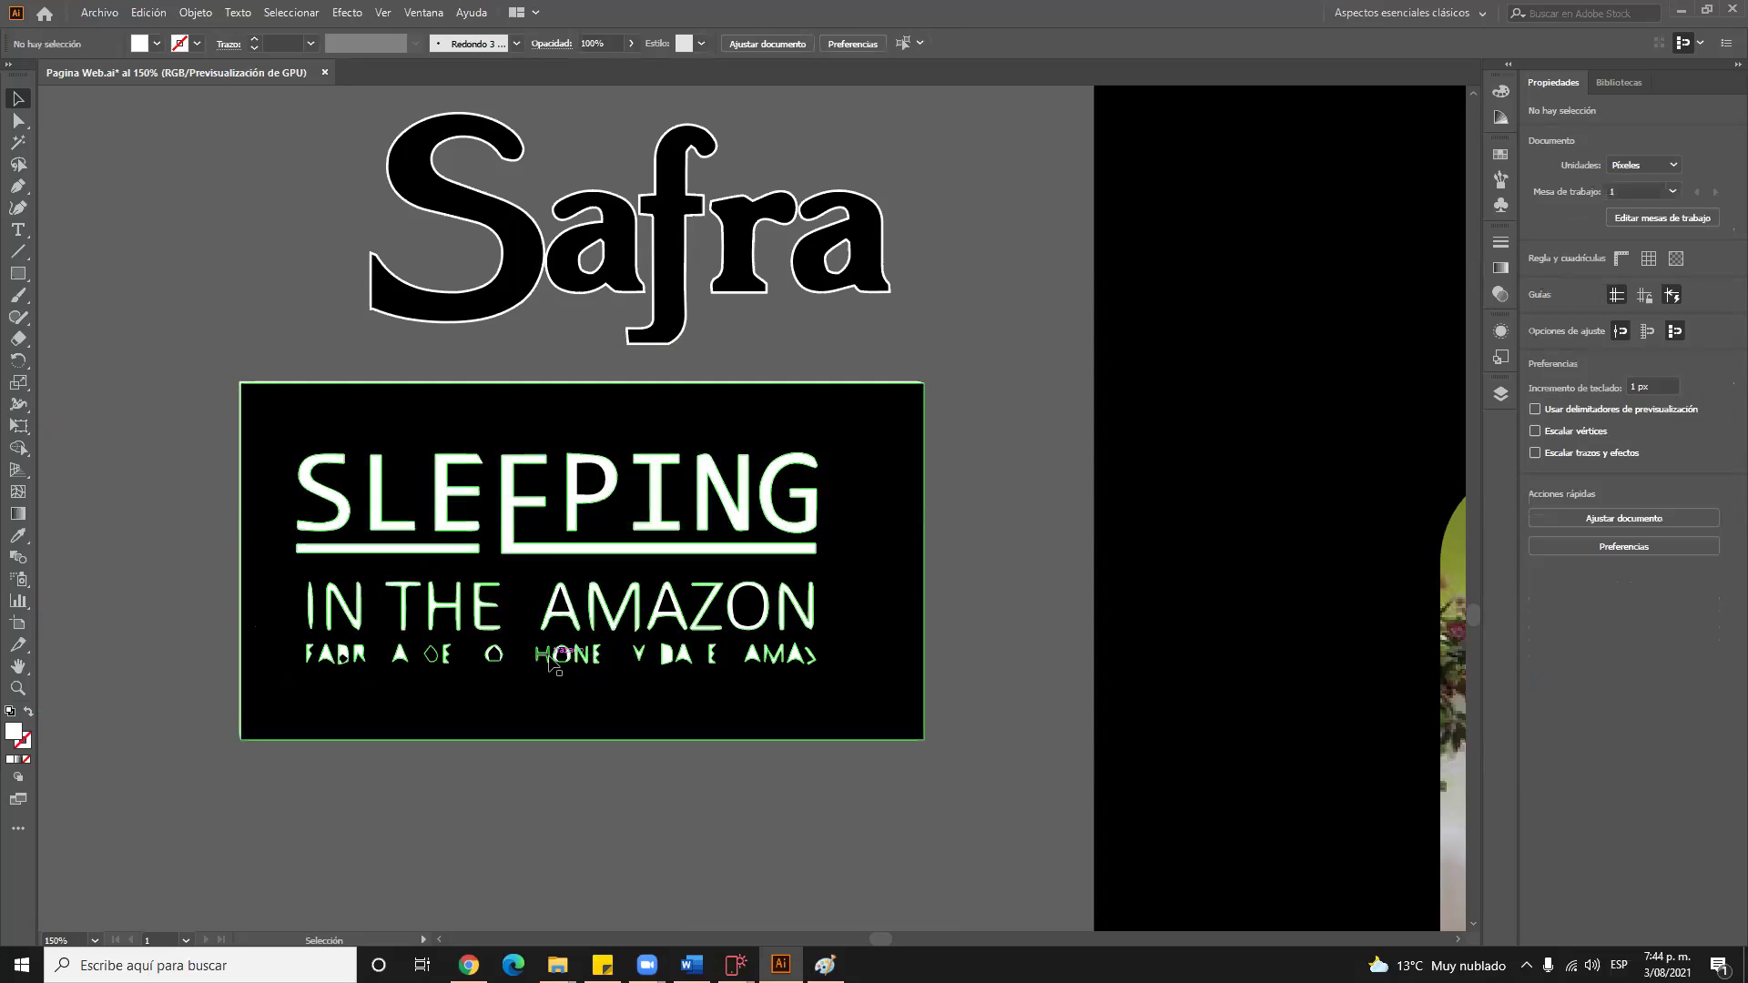
left_click_drag(564, 664, 566, 661)
Move the black background shape down off the white SLEEPING lettering and delete it
left_click_drag(291, 576, 390, 765)
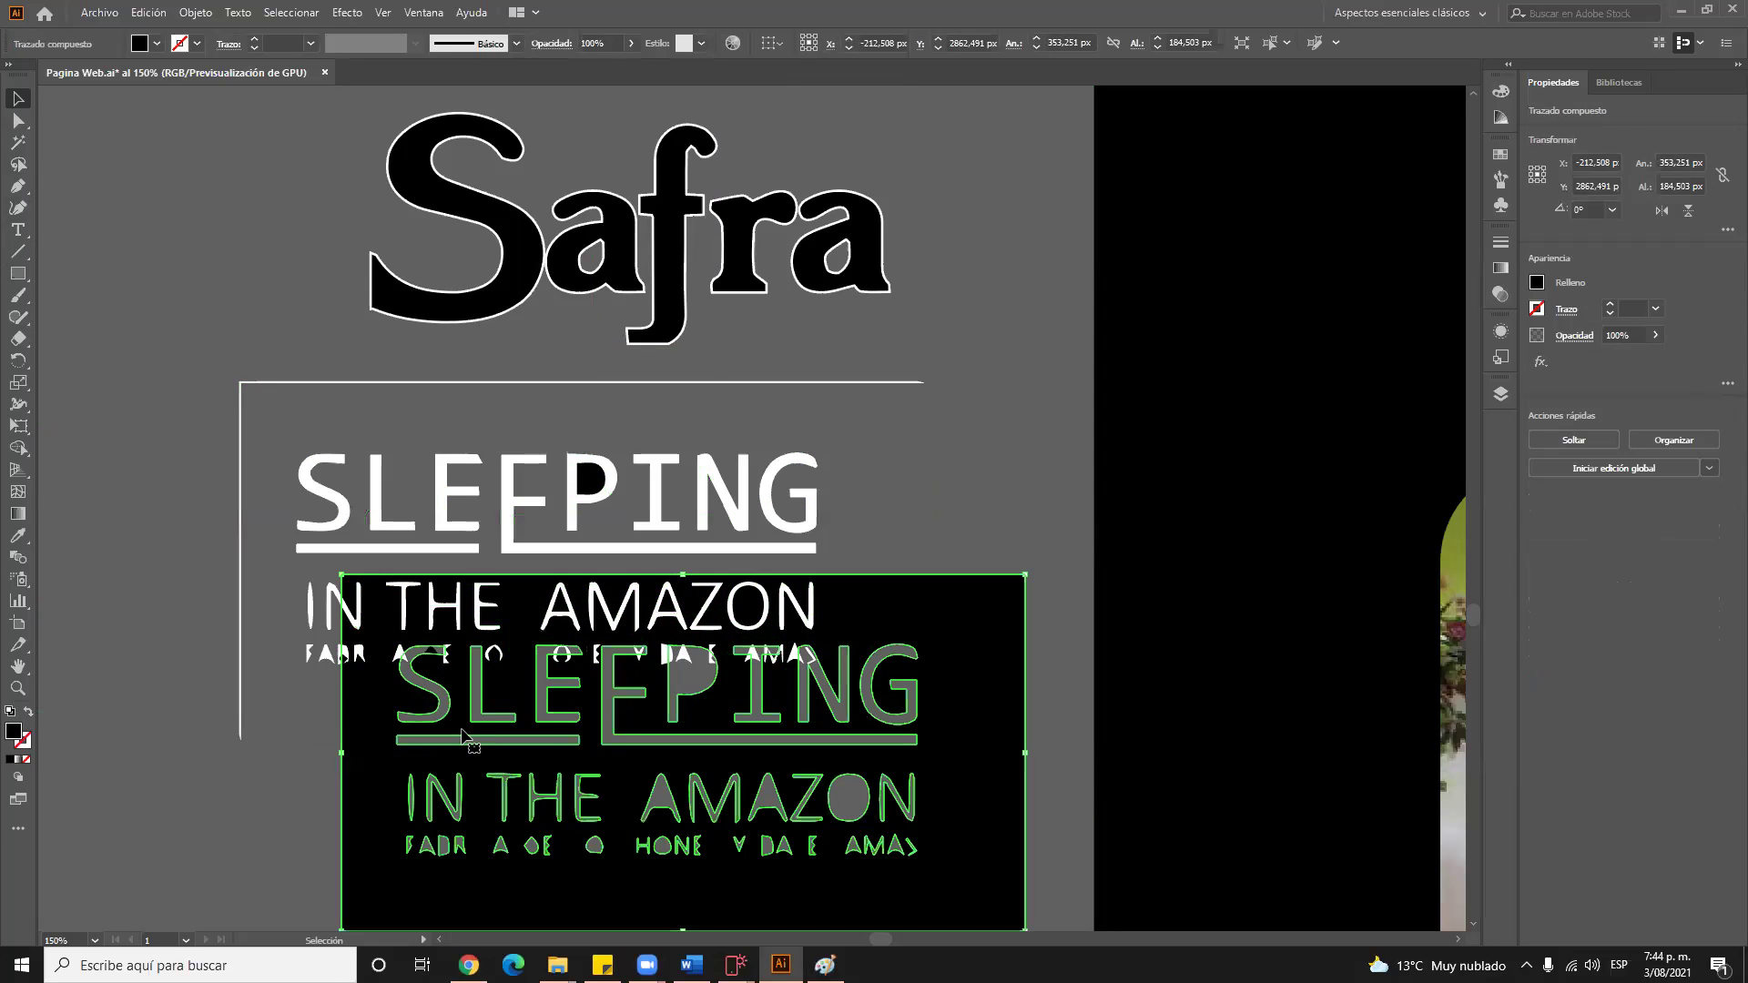
left_click_drag(883, 731, 890, 906)
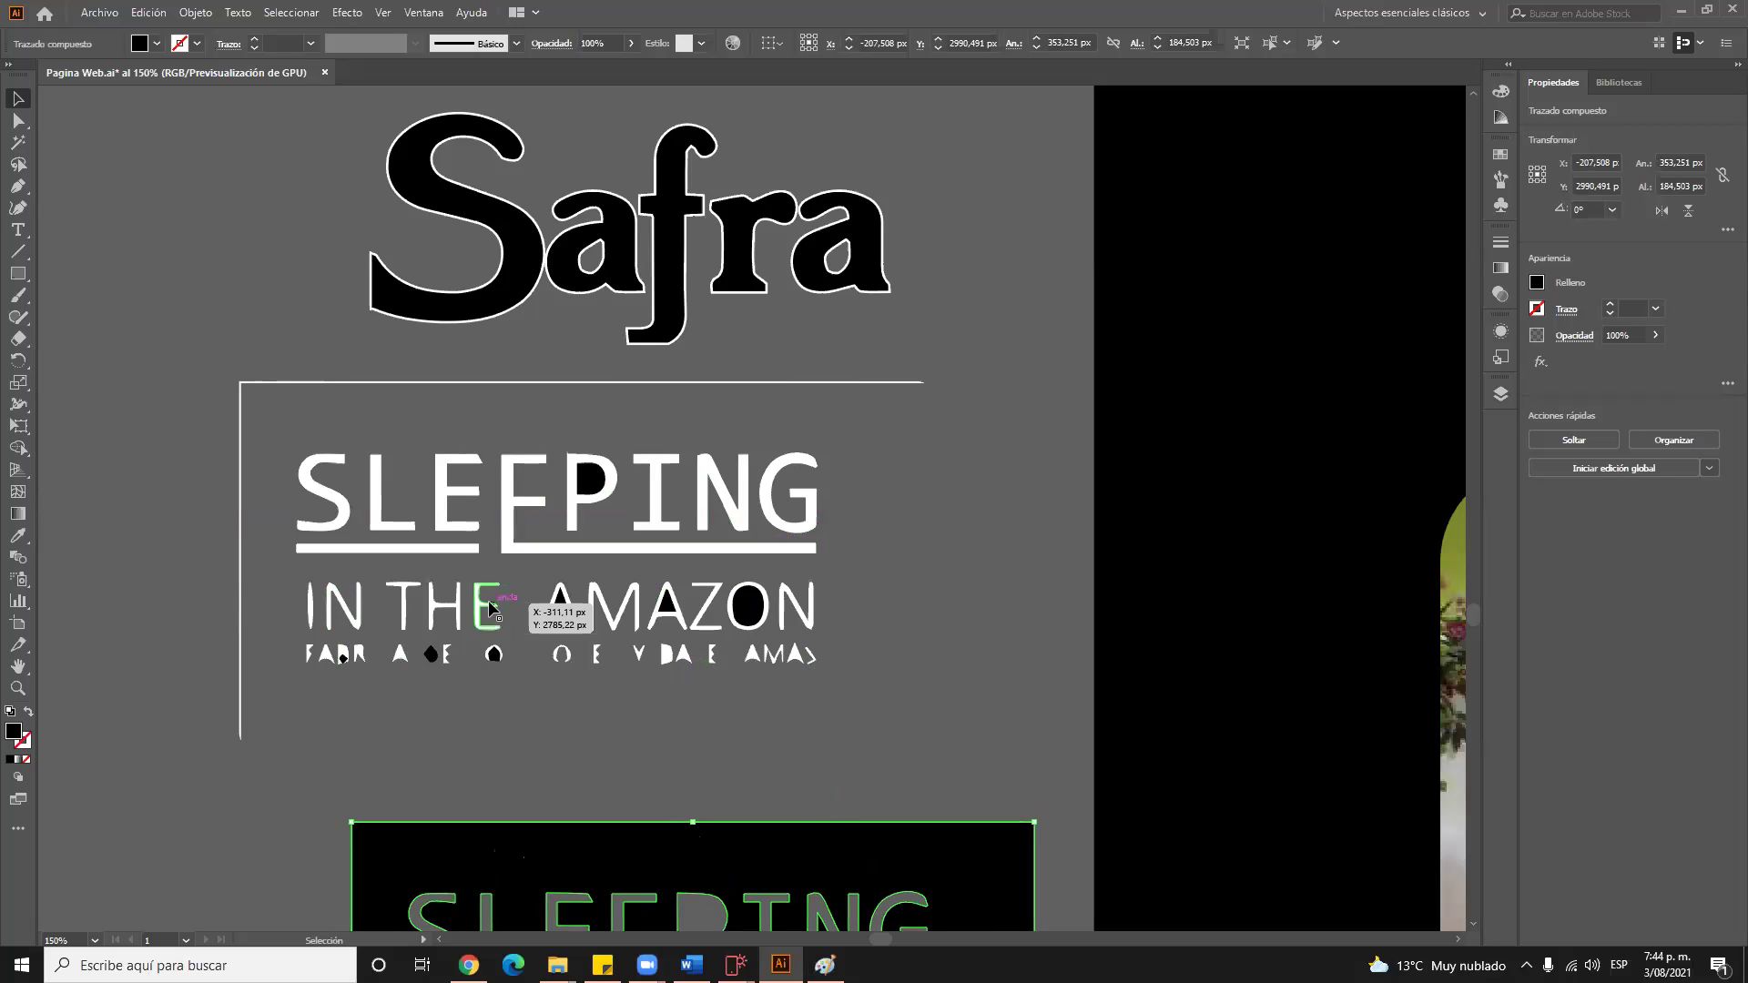
left_click_drag(858, 859, 847, 734)
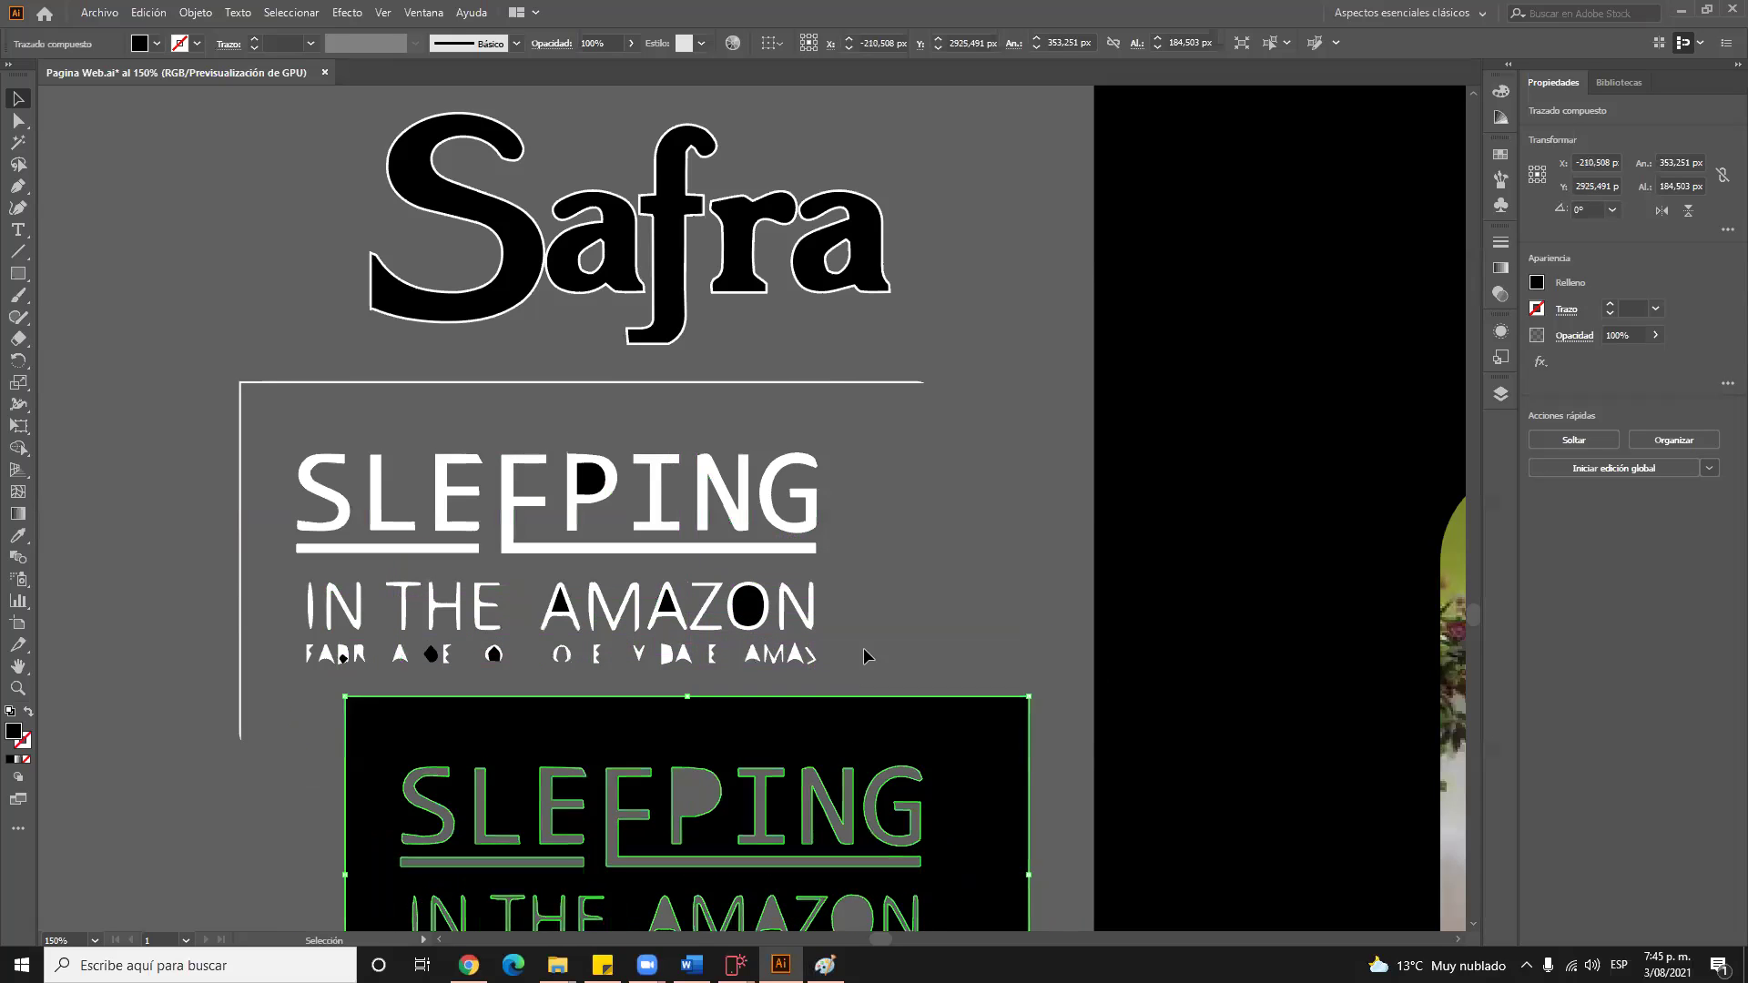
scroll(886, 605, "down", 2)
scroll(895, 597, "down", 2)
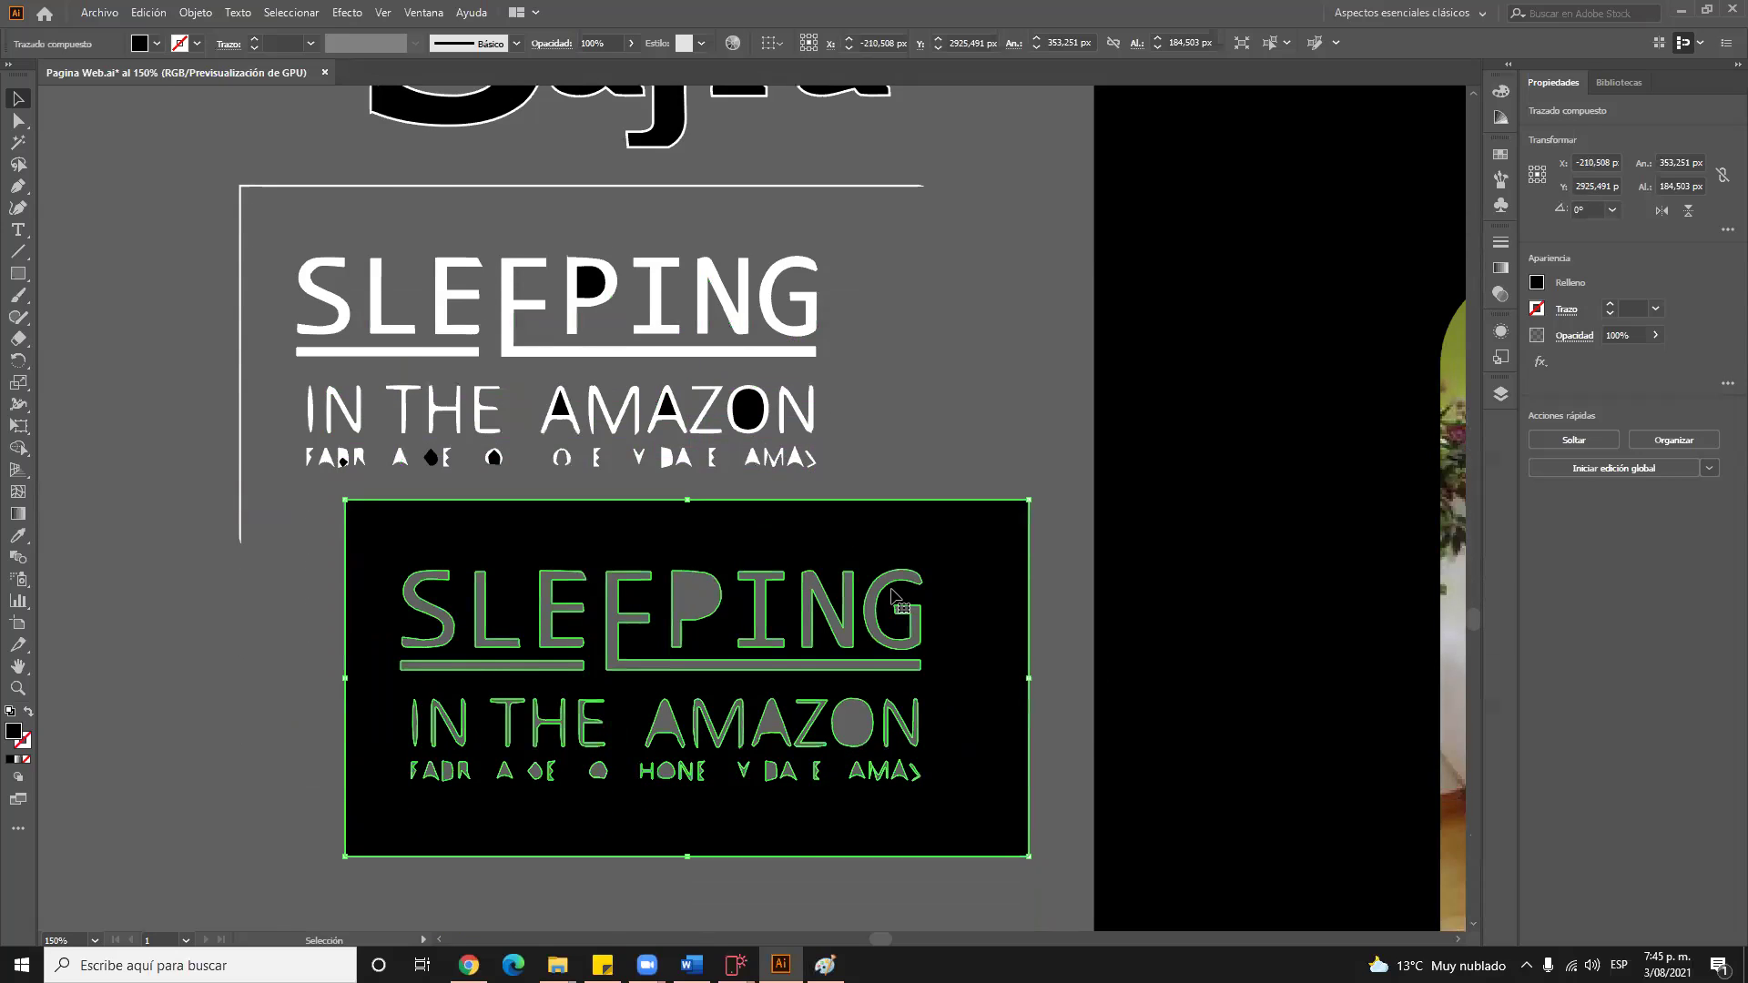
scroll(892, 597, "up", 1)
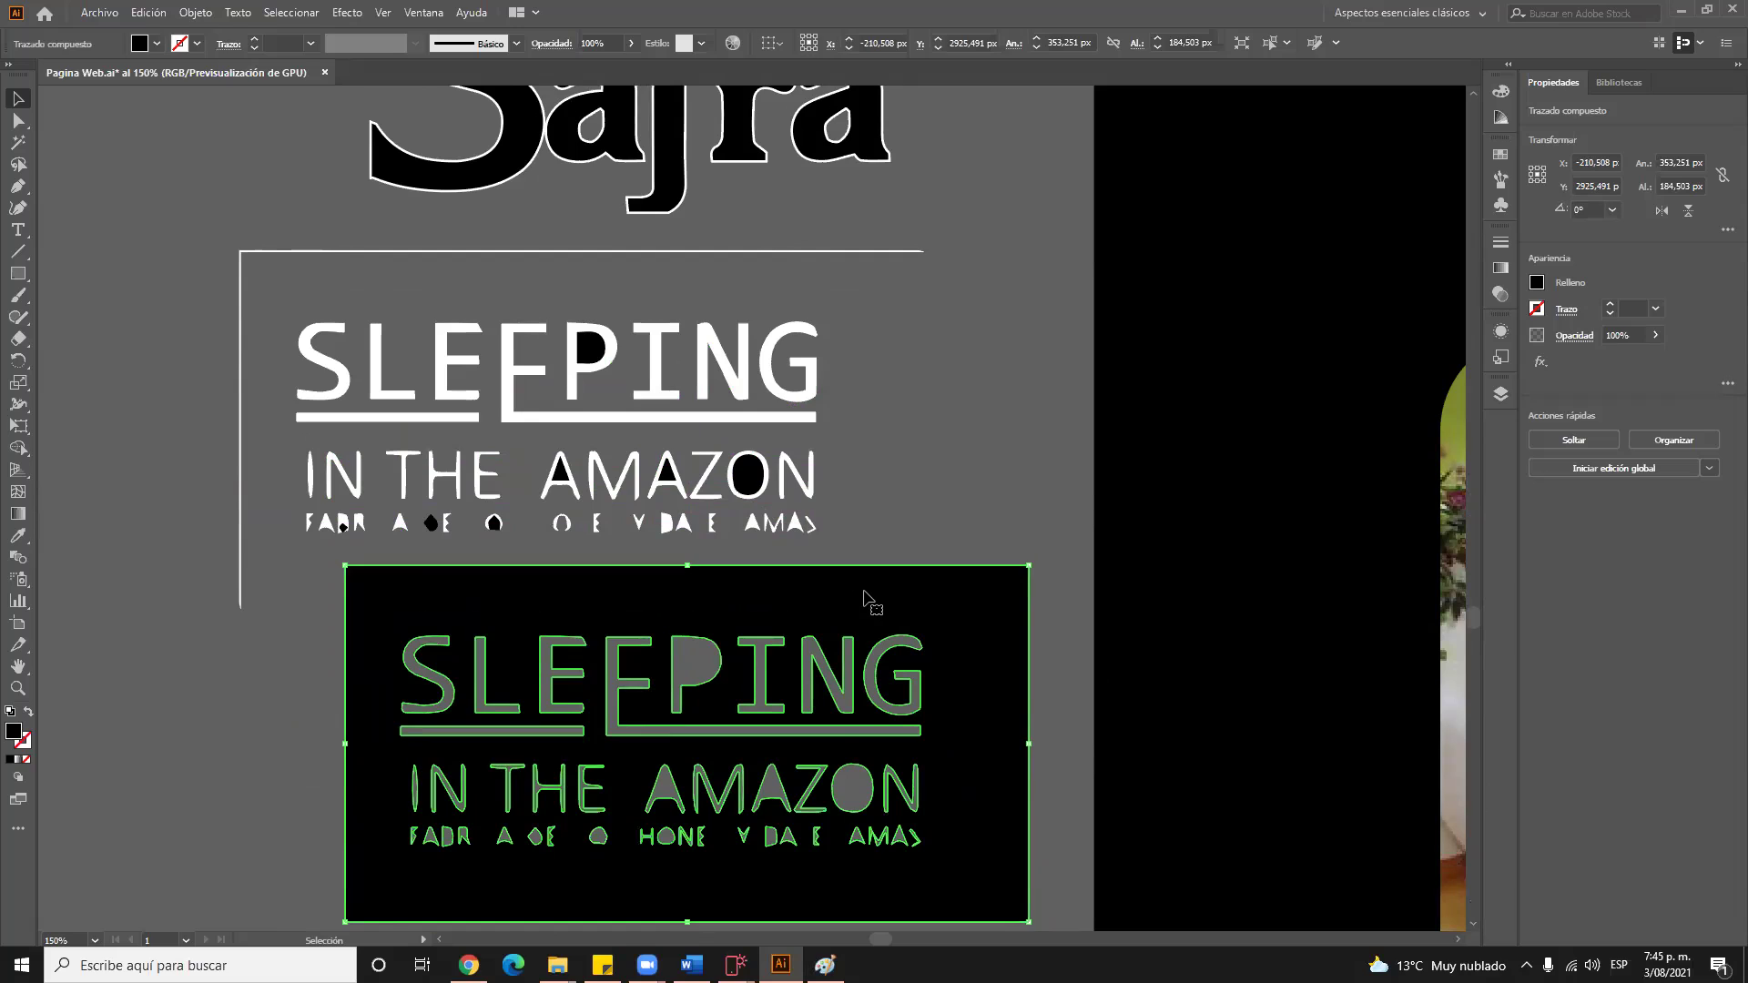
key("Delete")
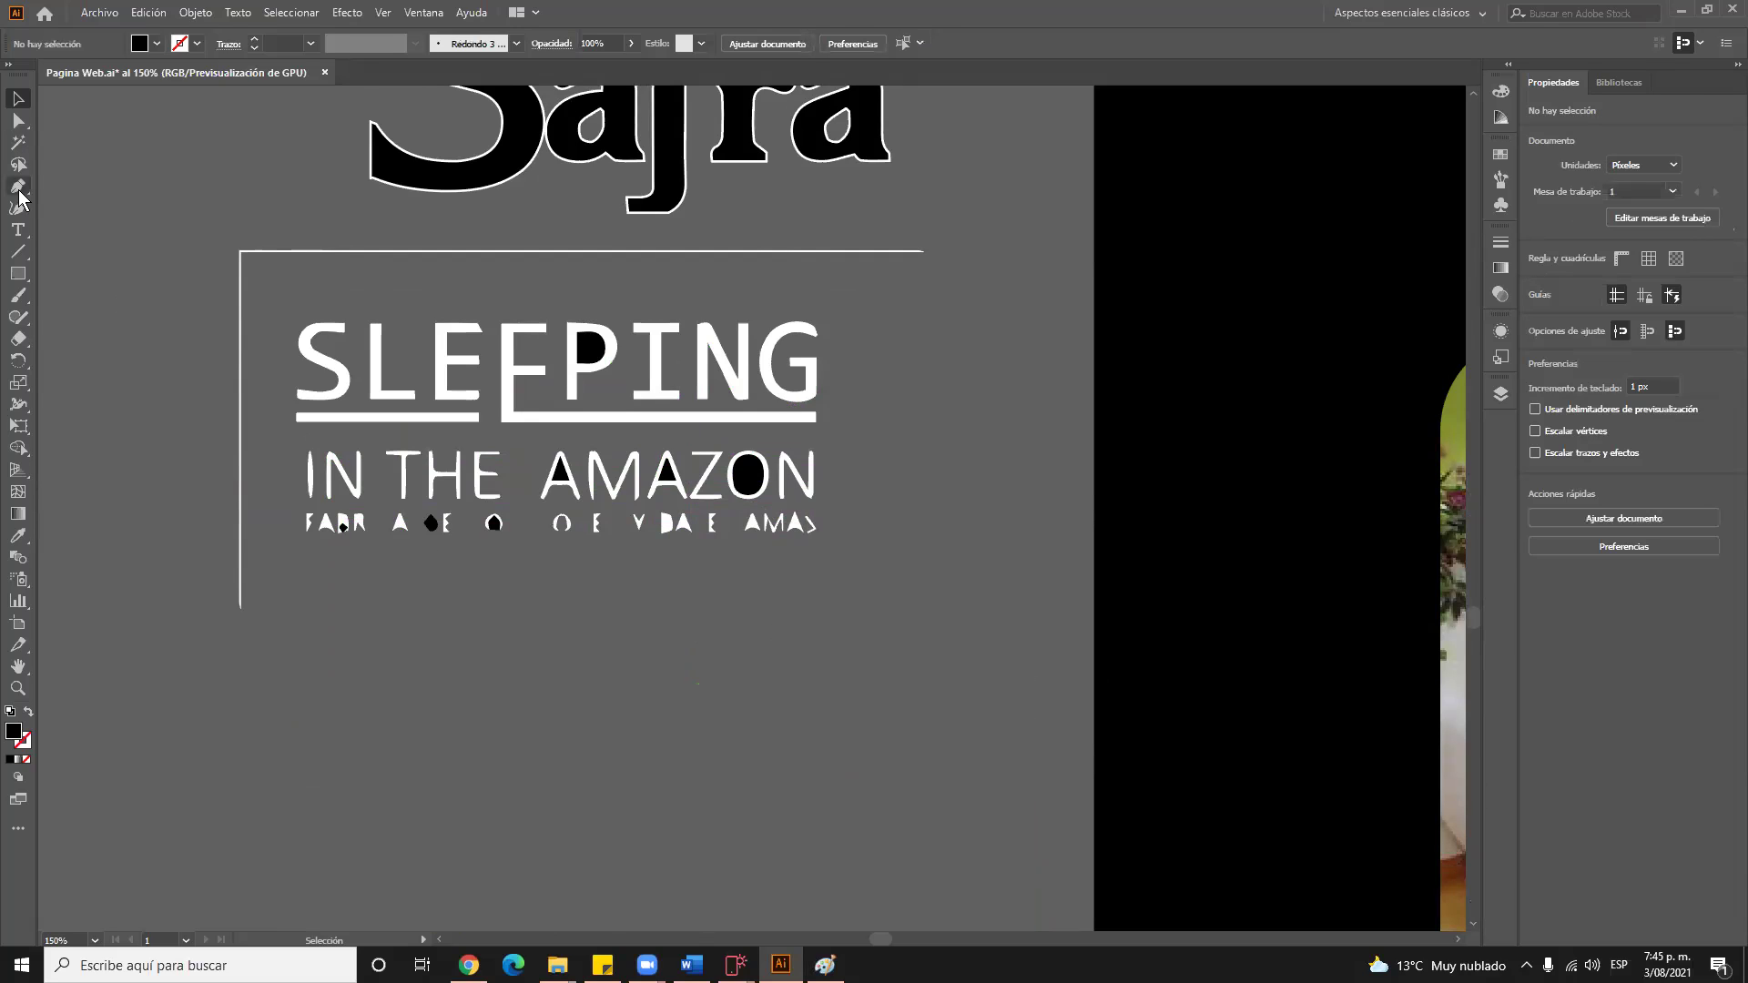
Delete the IN THE AMAZON and tagline text, the white corner line, and the black fill inside the P
left_click_drag(271, 444, 875, 577)
key("Delete")
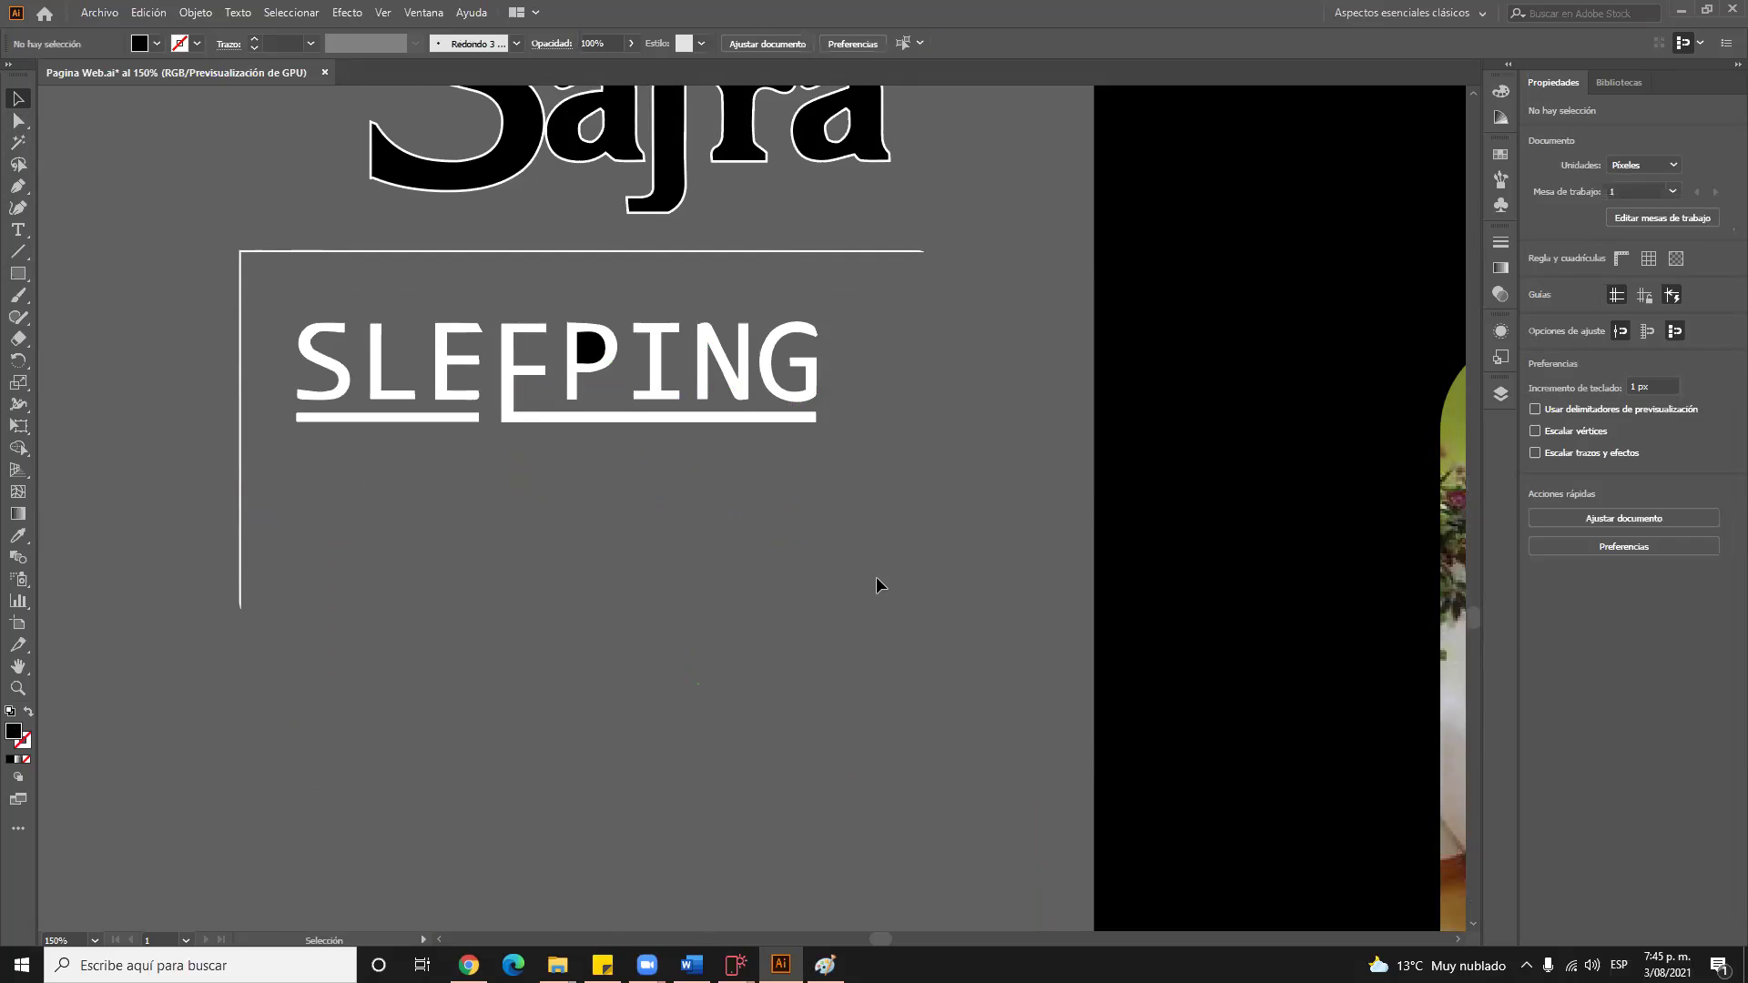
left_click(244, 255)
key("Delete")
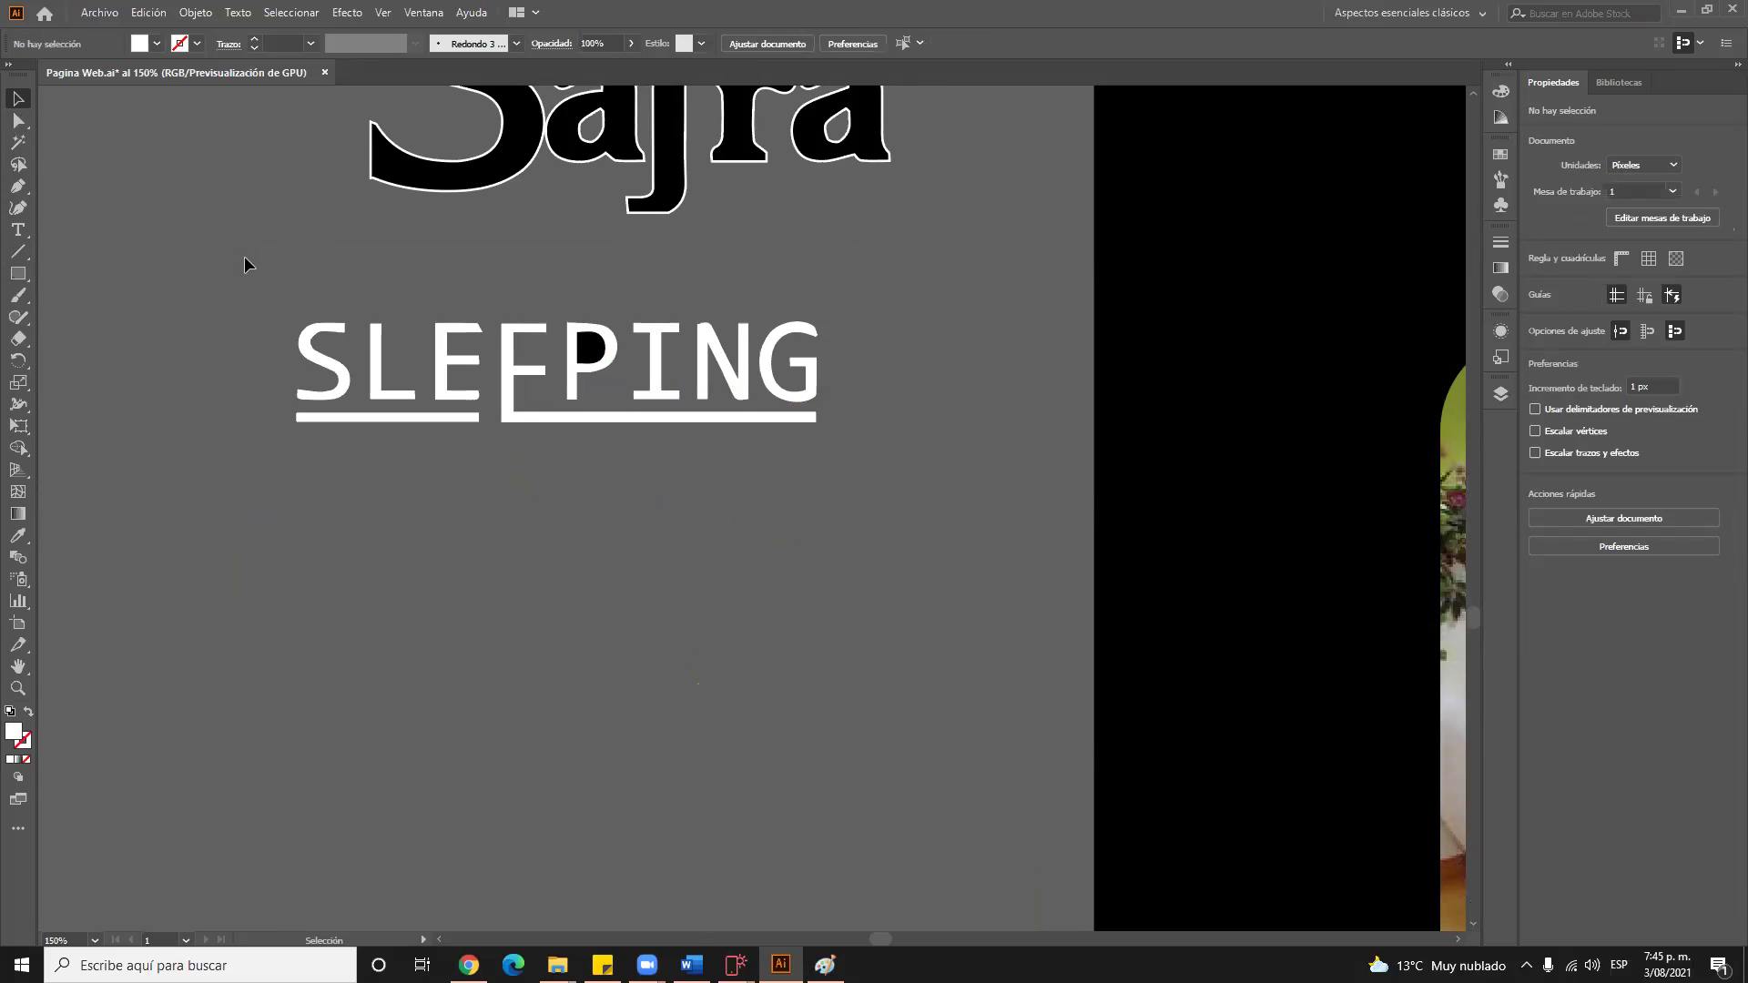
left_click(588, 355)
key("Delete")
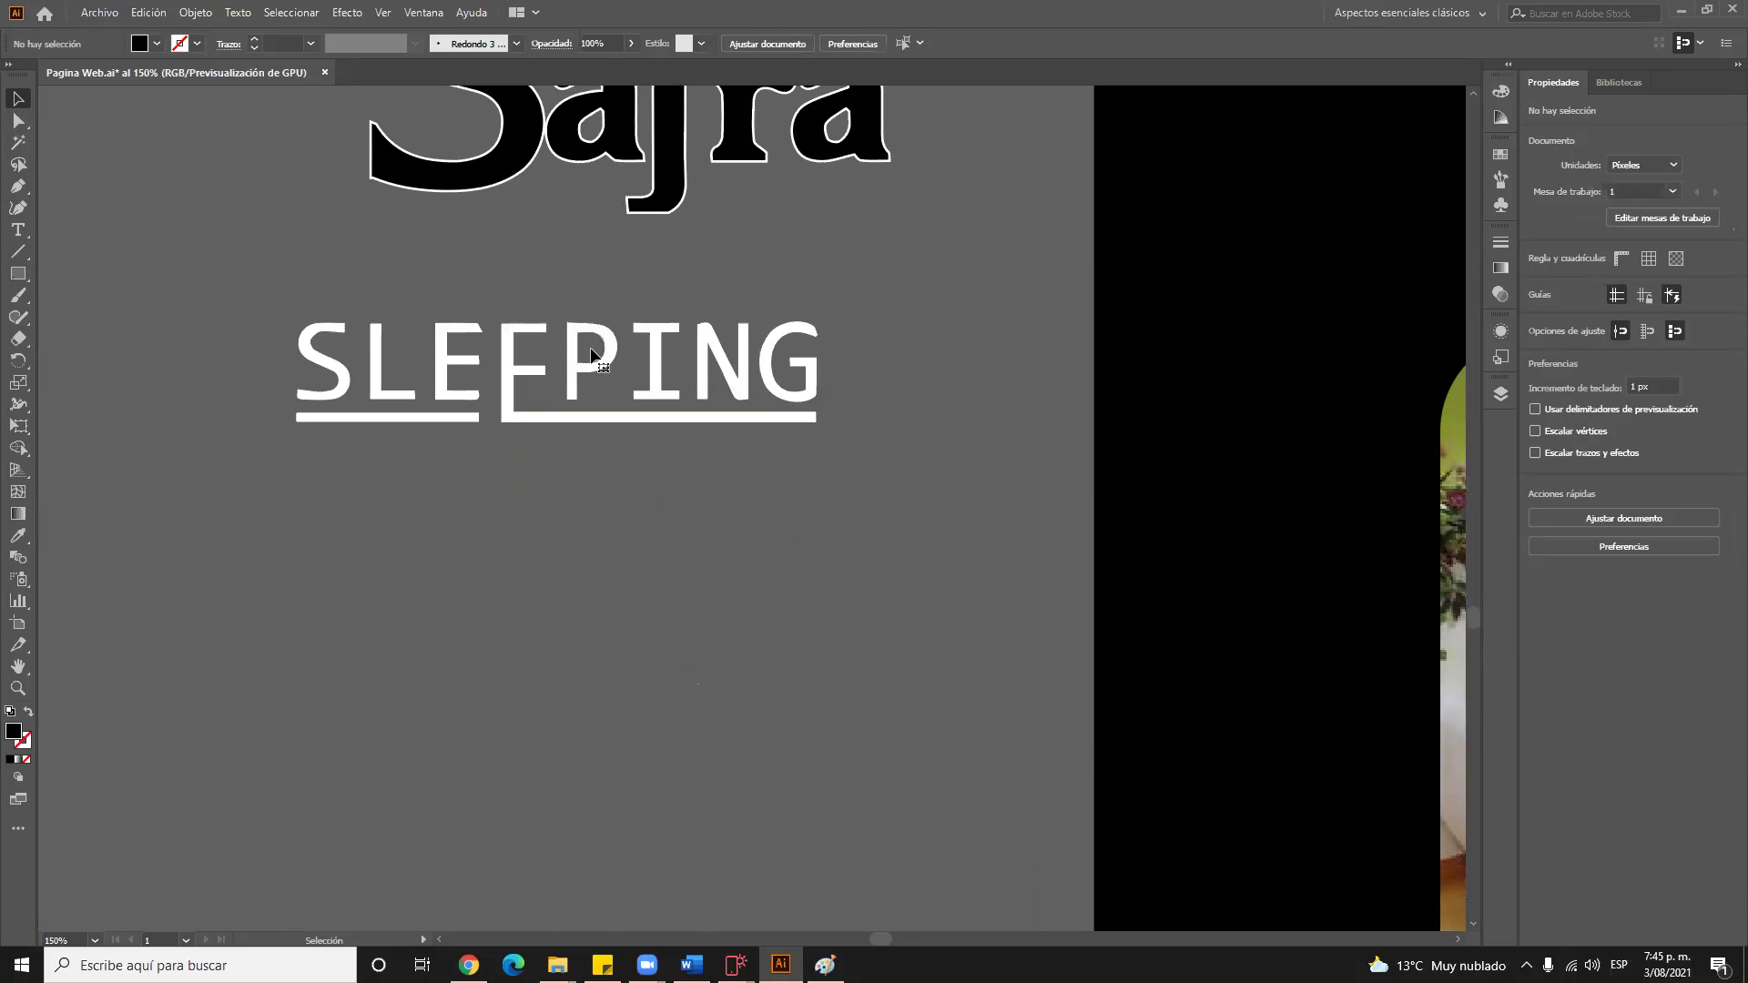
Try to fill the whole SLEEPING lettering and its underlines with the red CE3232
left_click_drag(216, 297, 860, 450)
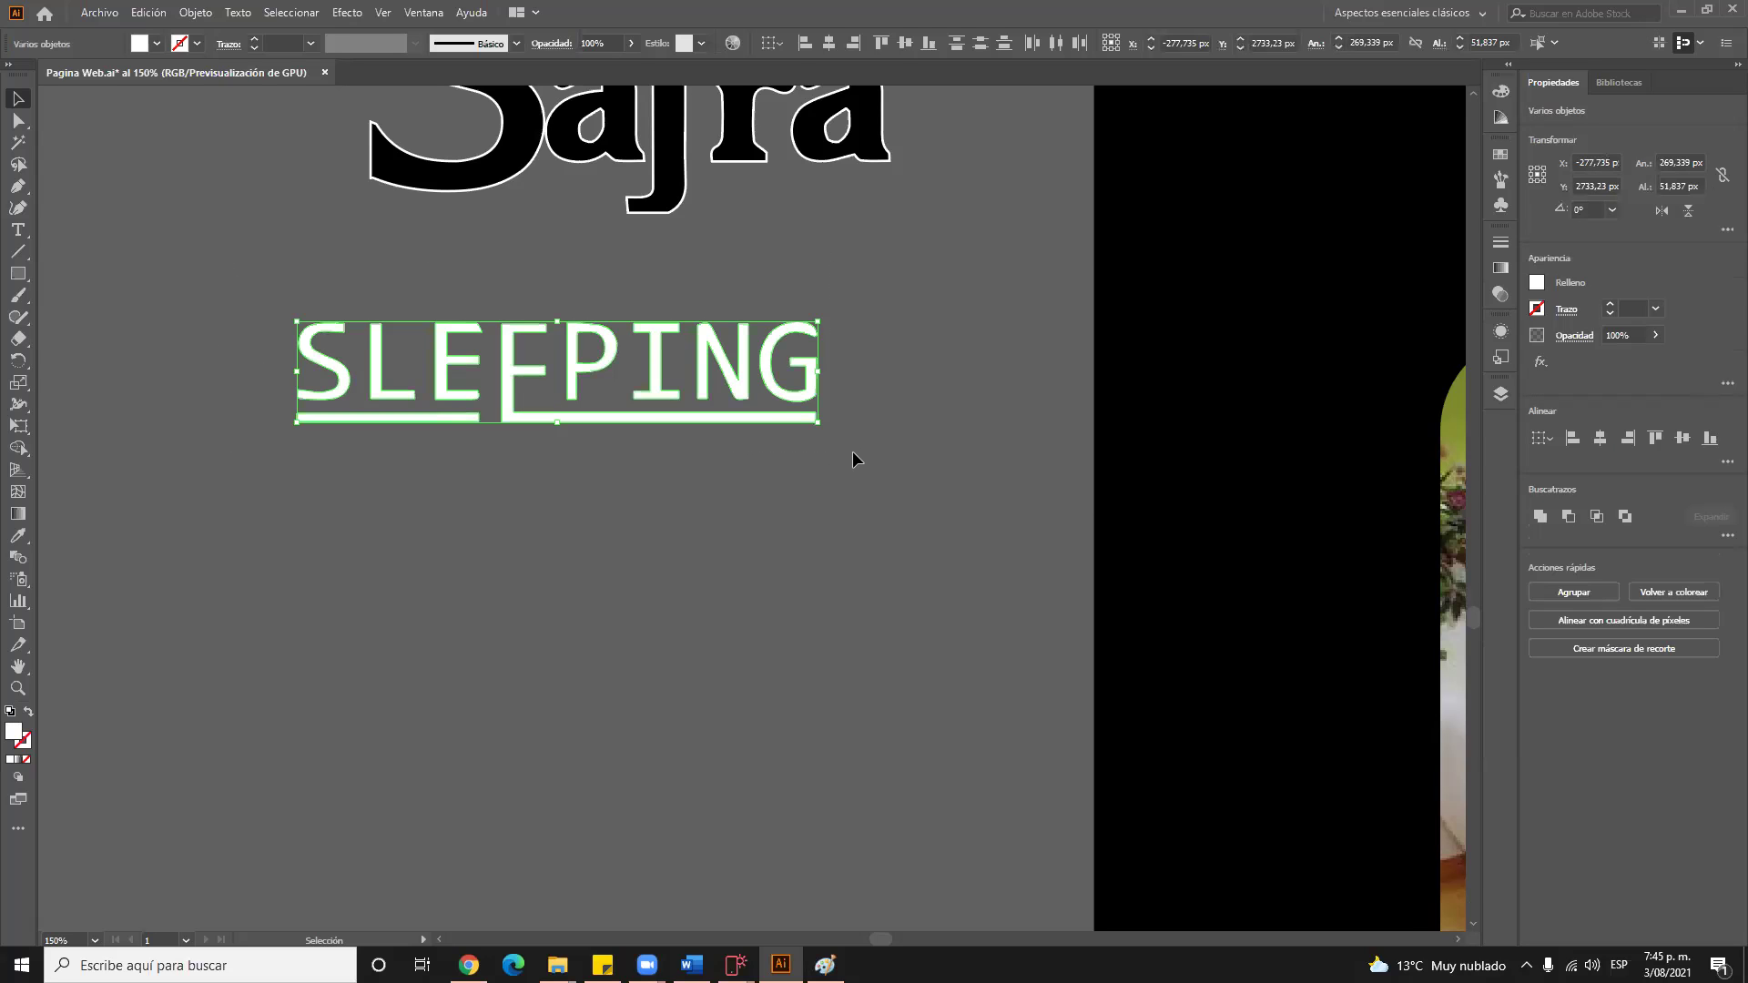
scroll(852, 451, "up", 1)
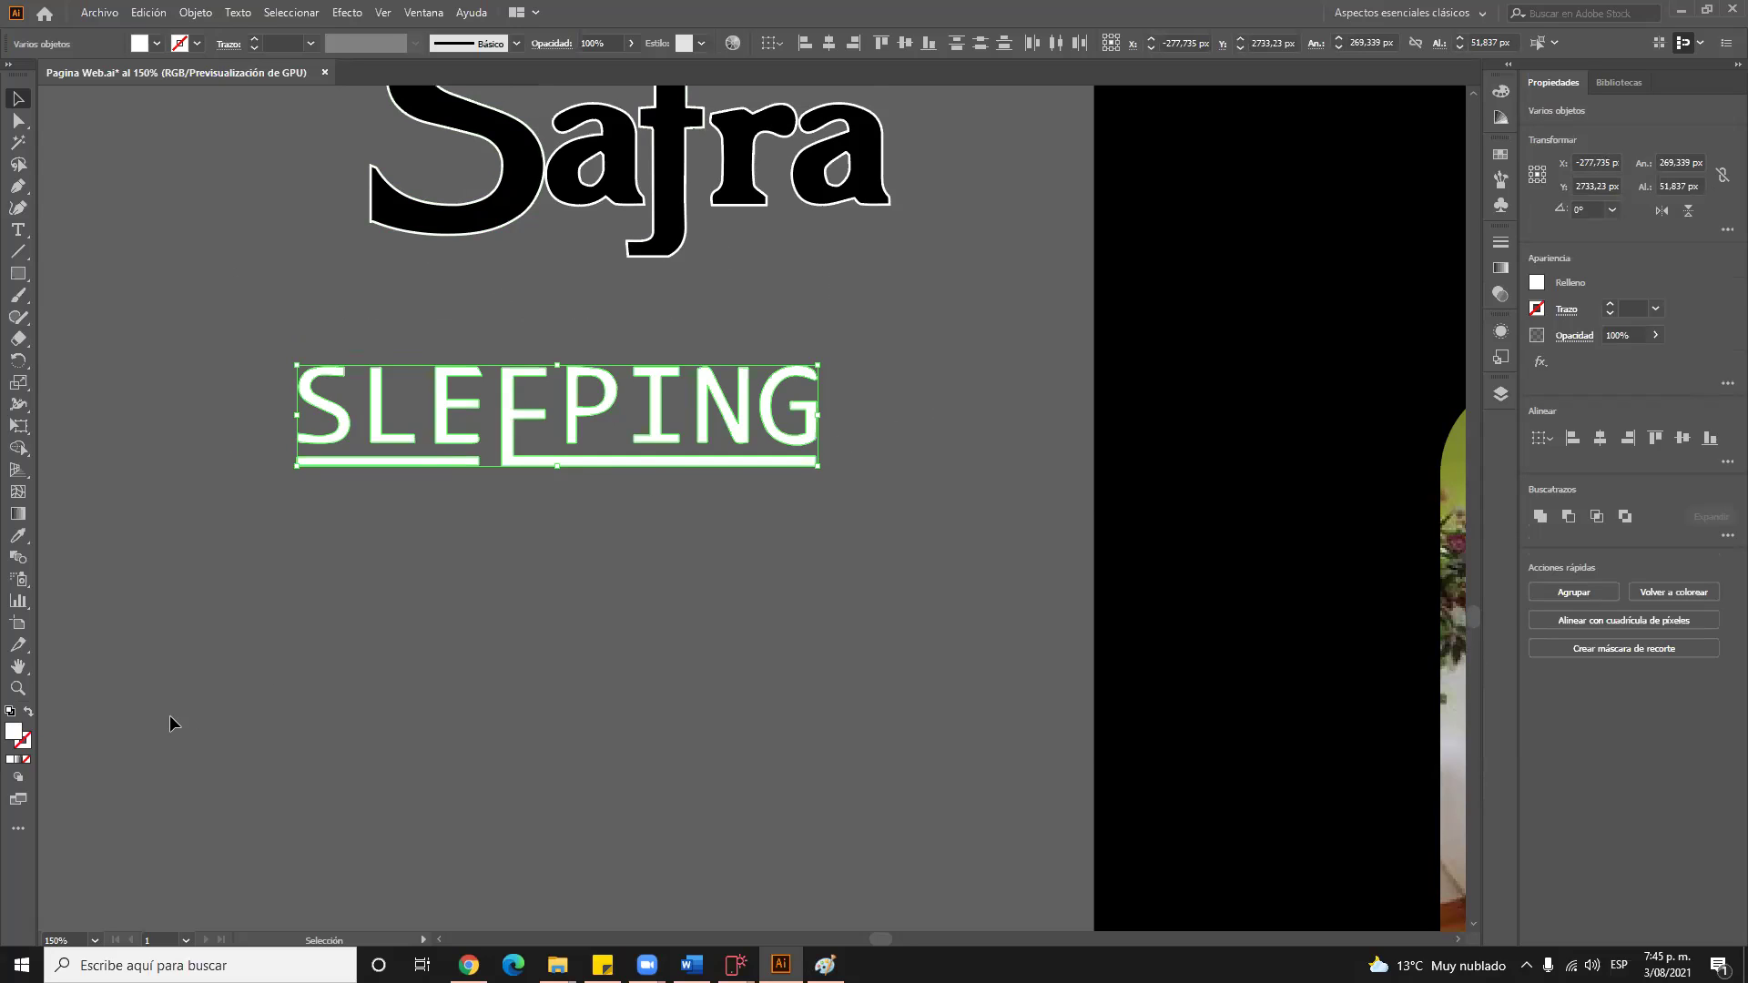
double_click(14, 734)
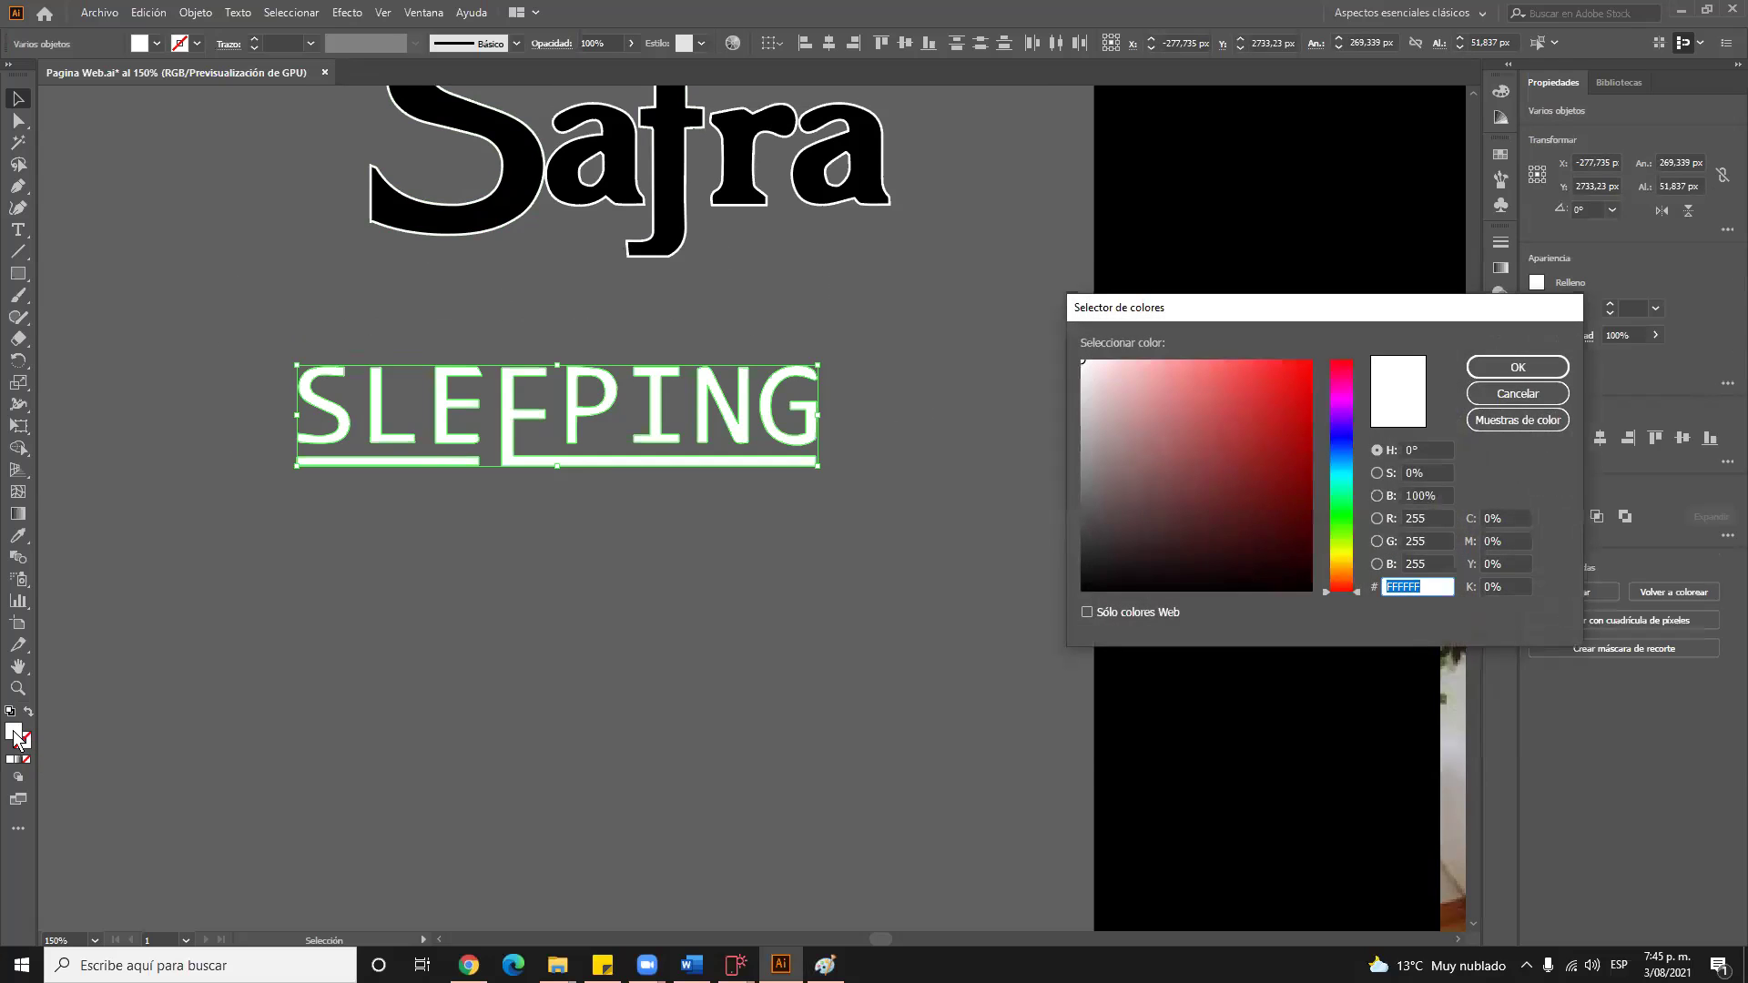
left_click(1256, 403)
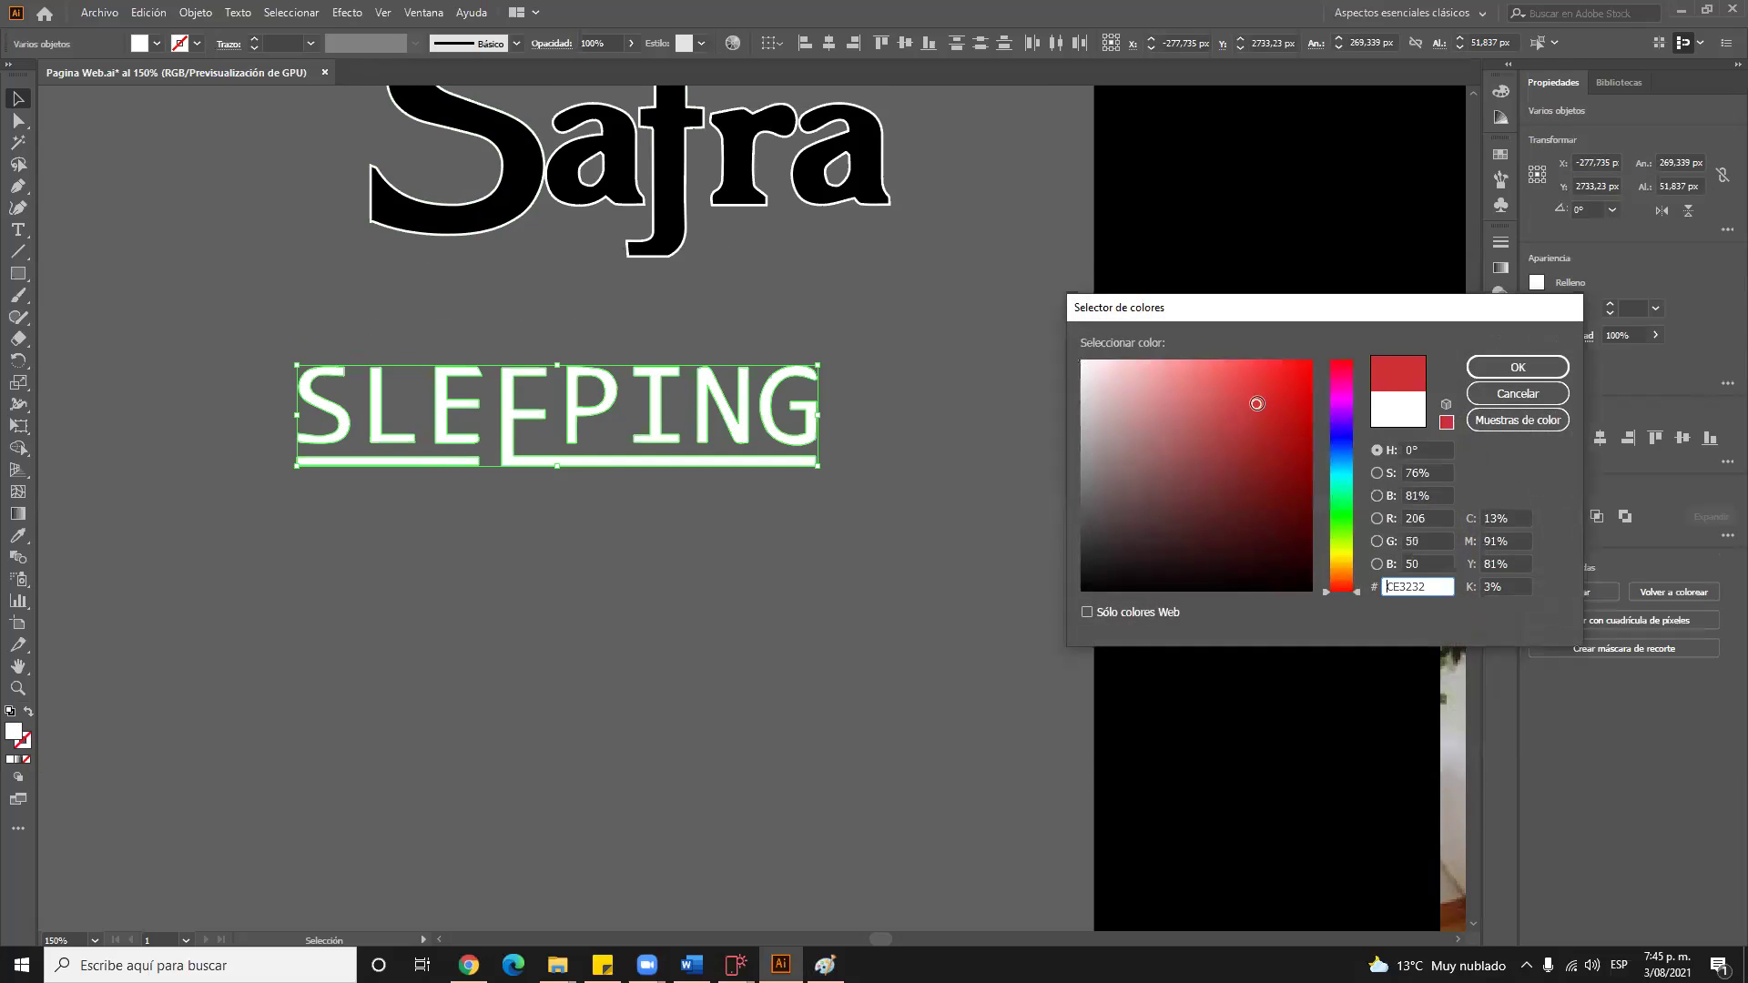
left_click(1480, 372)
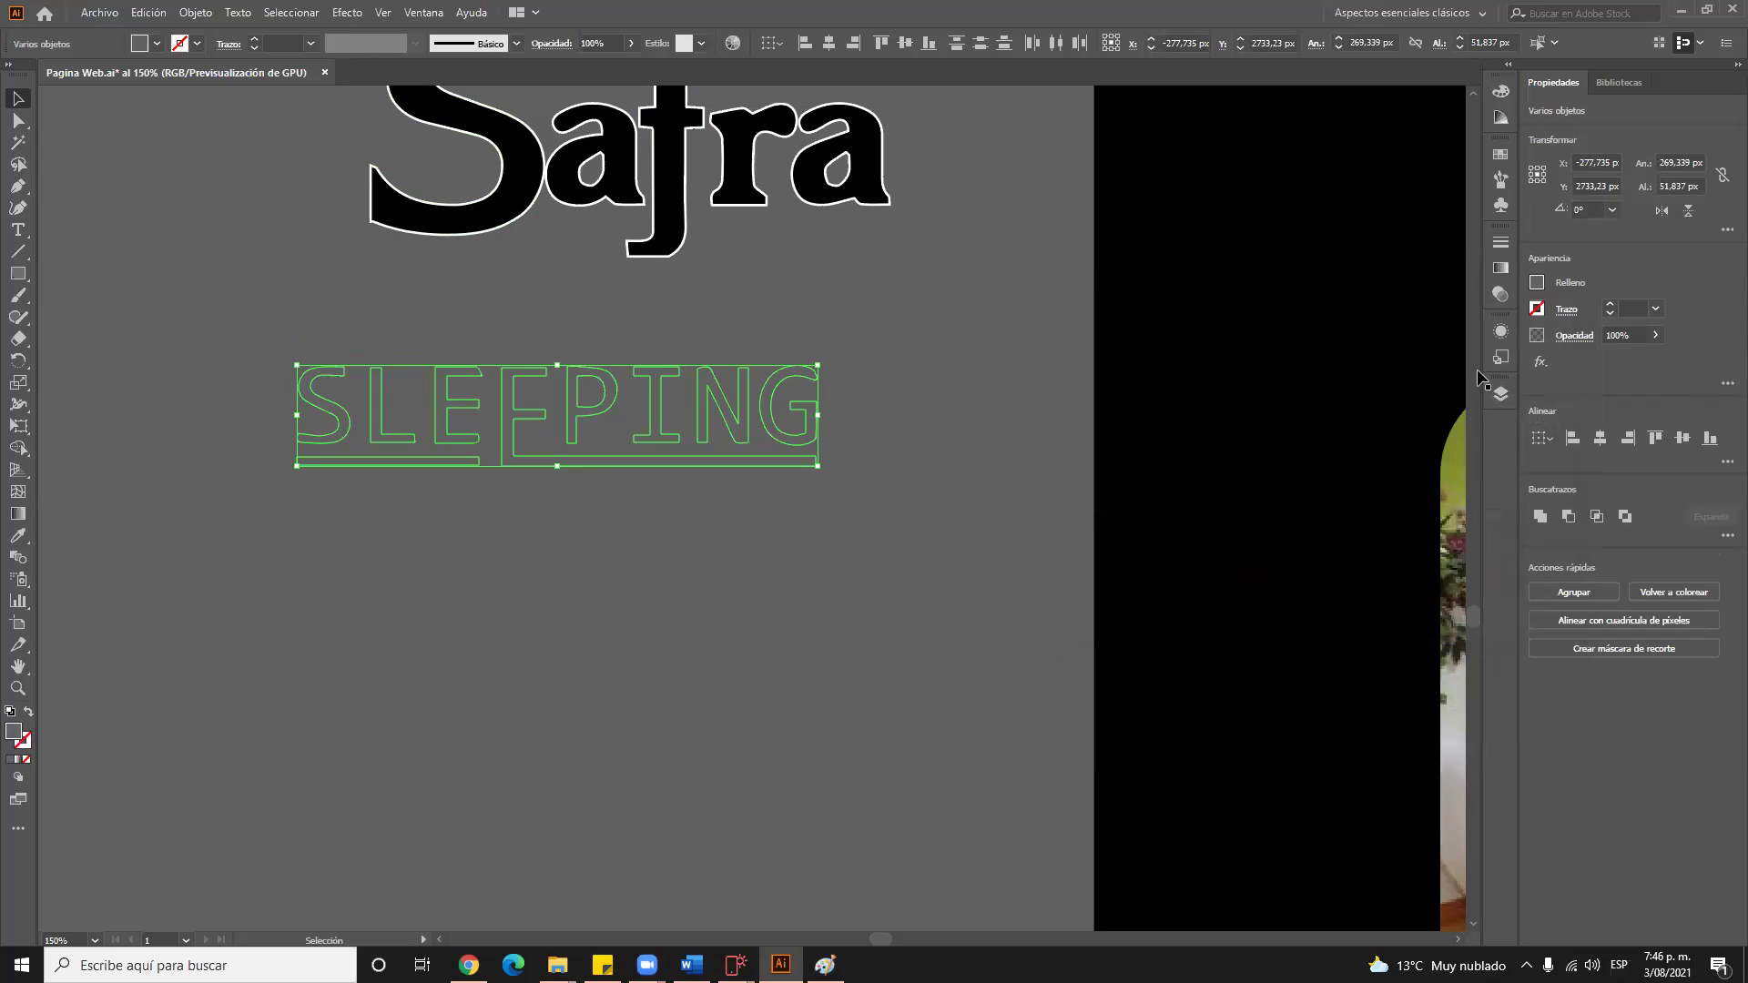
Fill the SLEEPING lettering with the pure blue swatch, change that fill to turquoise 00FFC2, and deselect it
left_click(1537, 283)
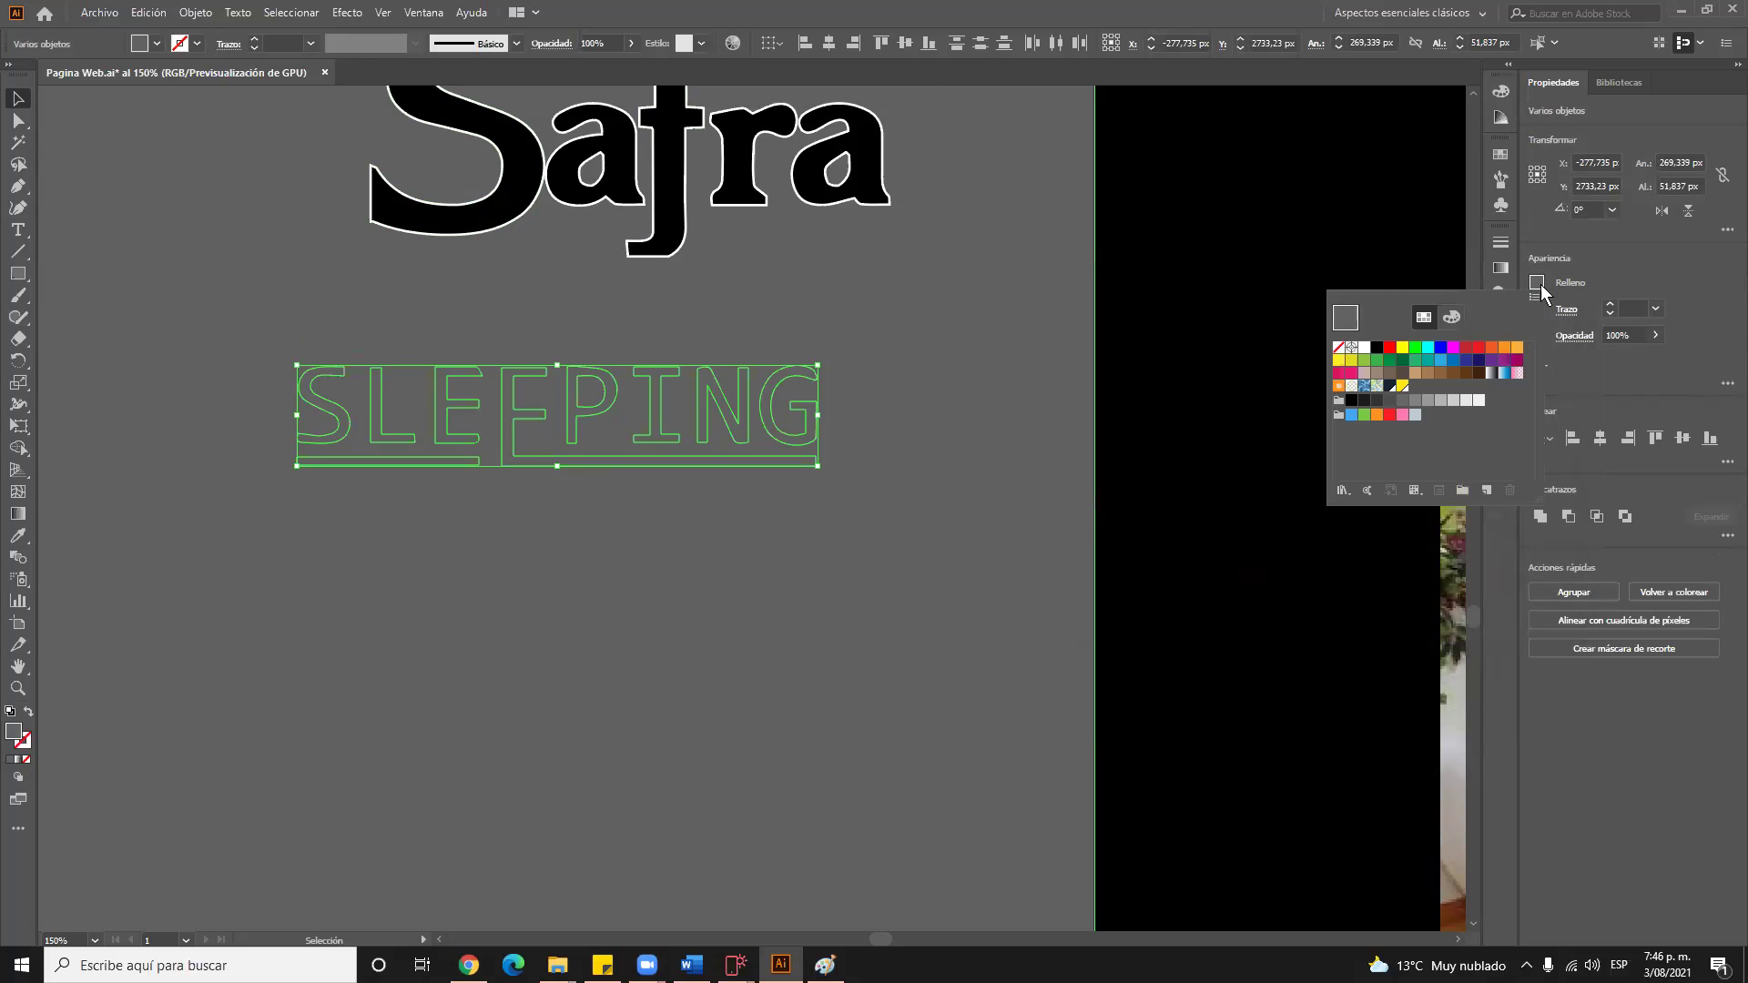
left_click(1442, 348)
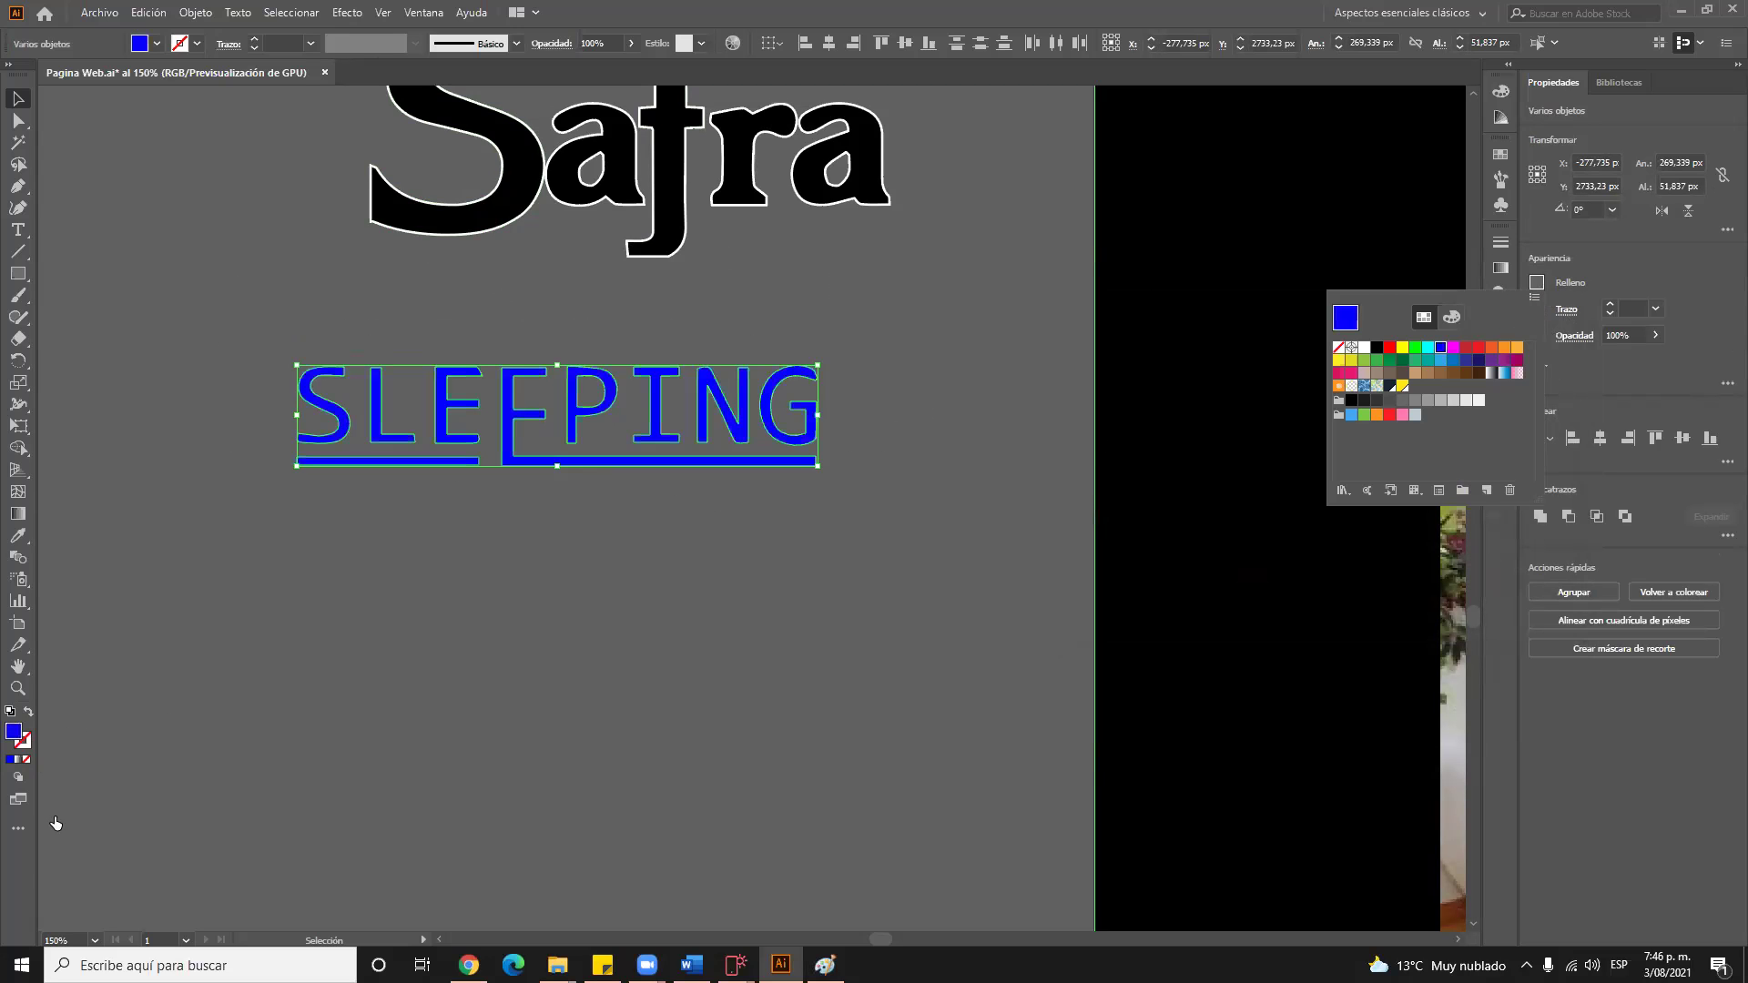
double_click(14, 733)
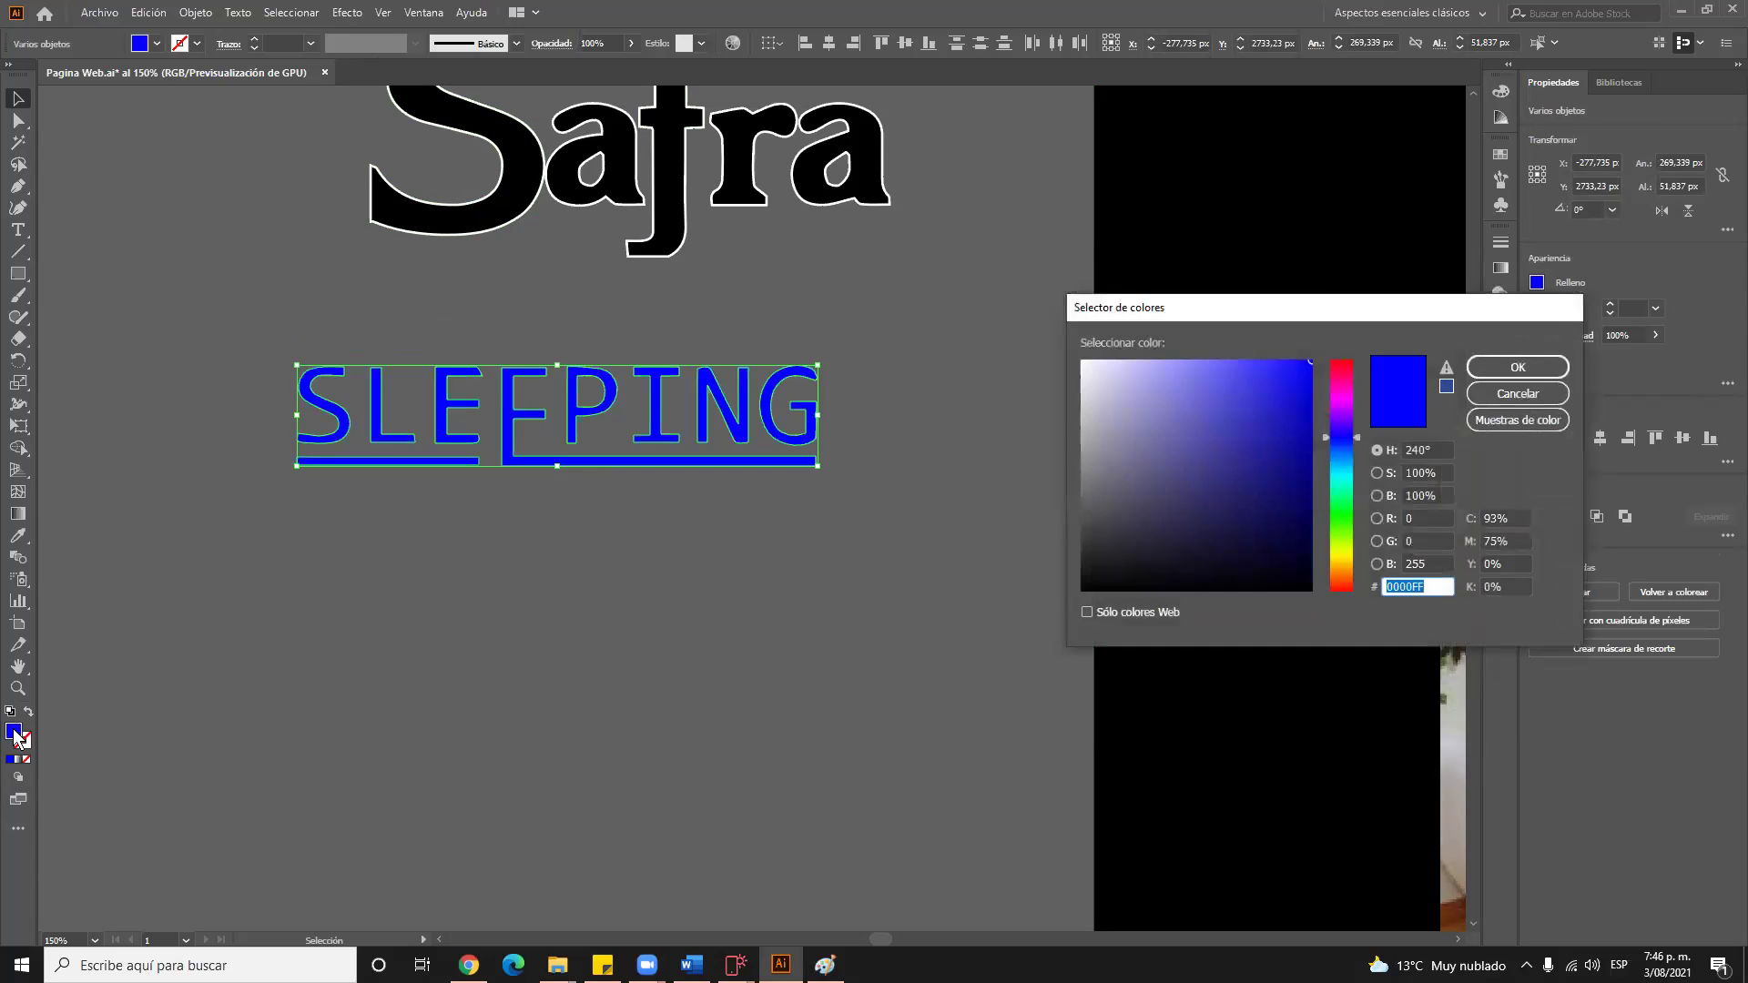
left_click(1346, 486)
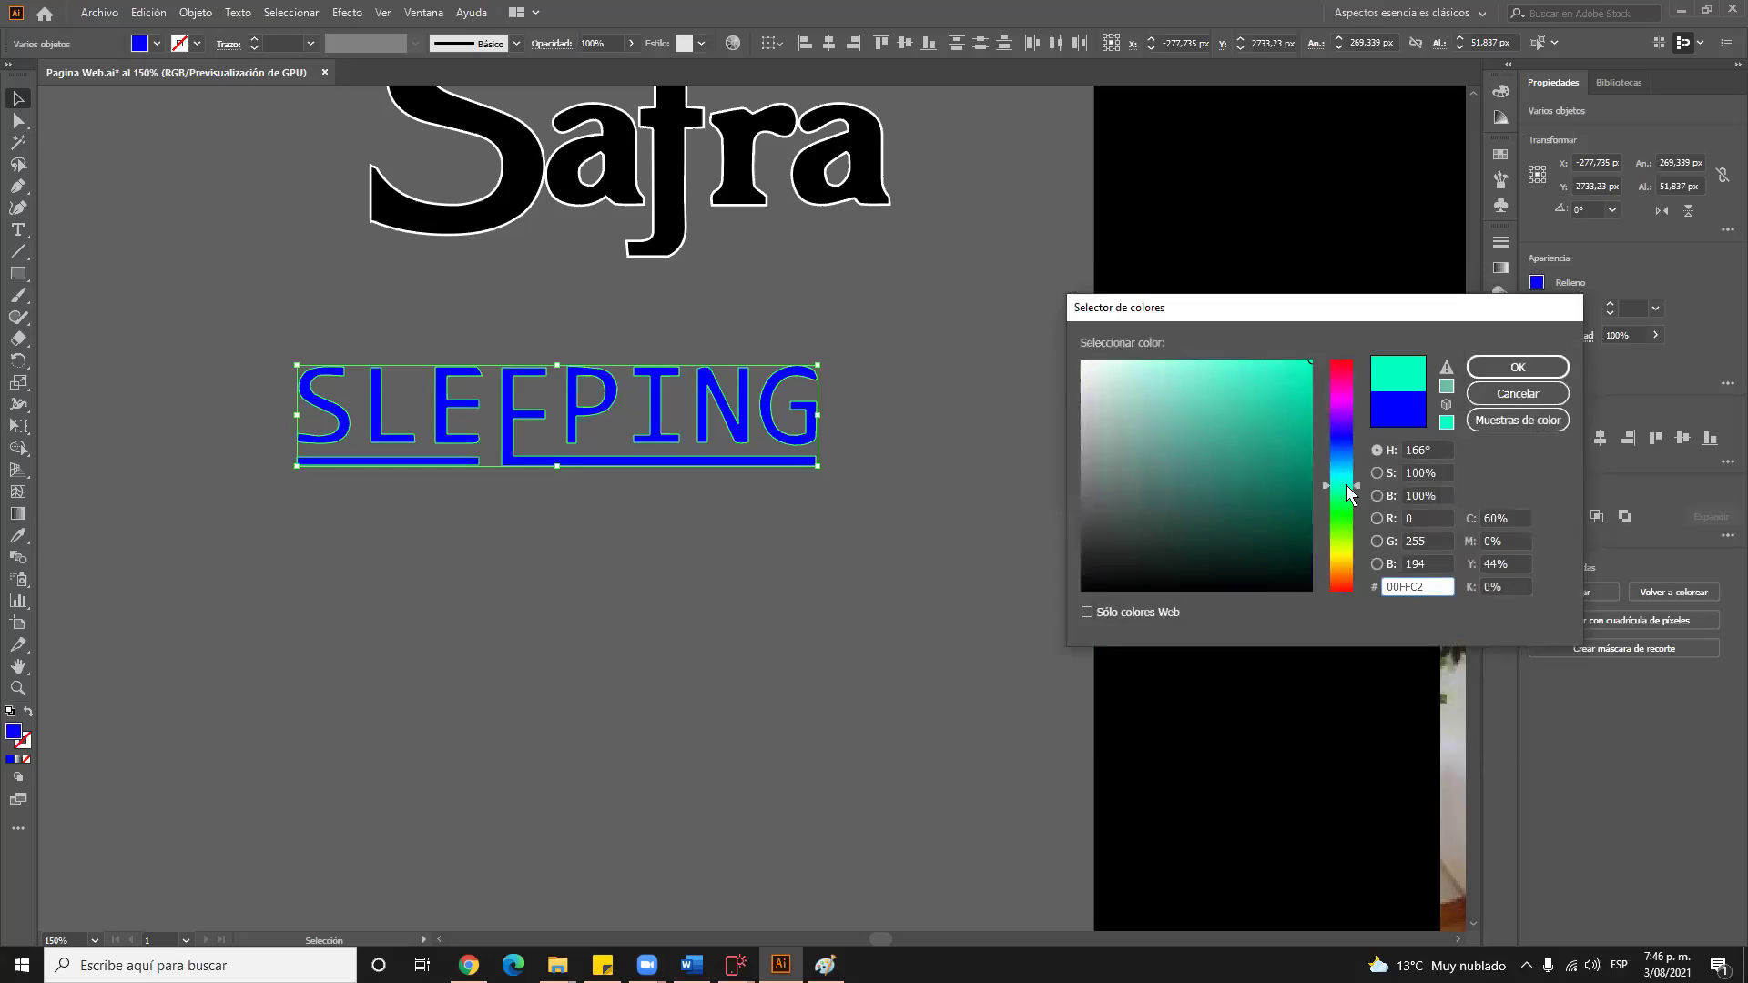
left_click(1485, 369)
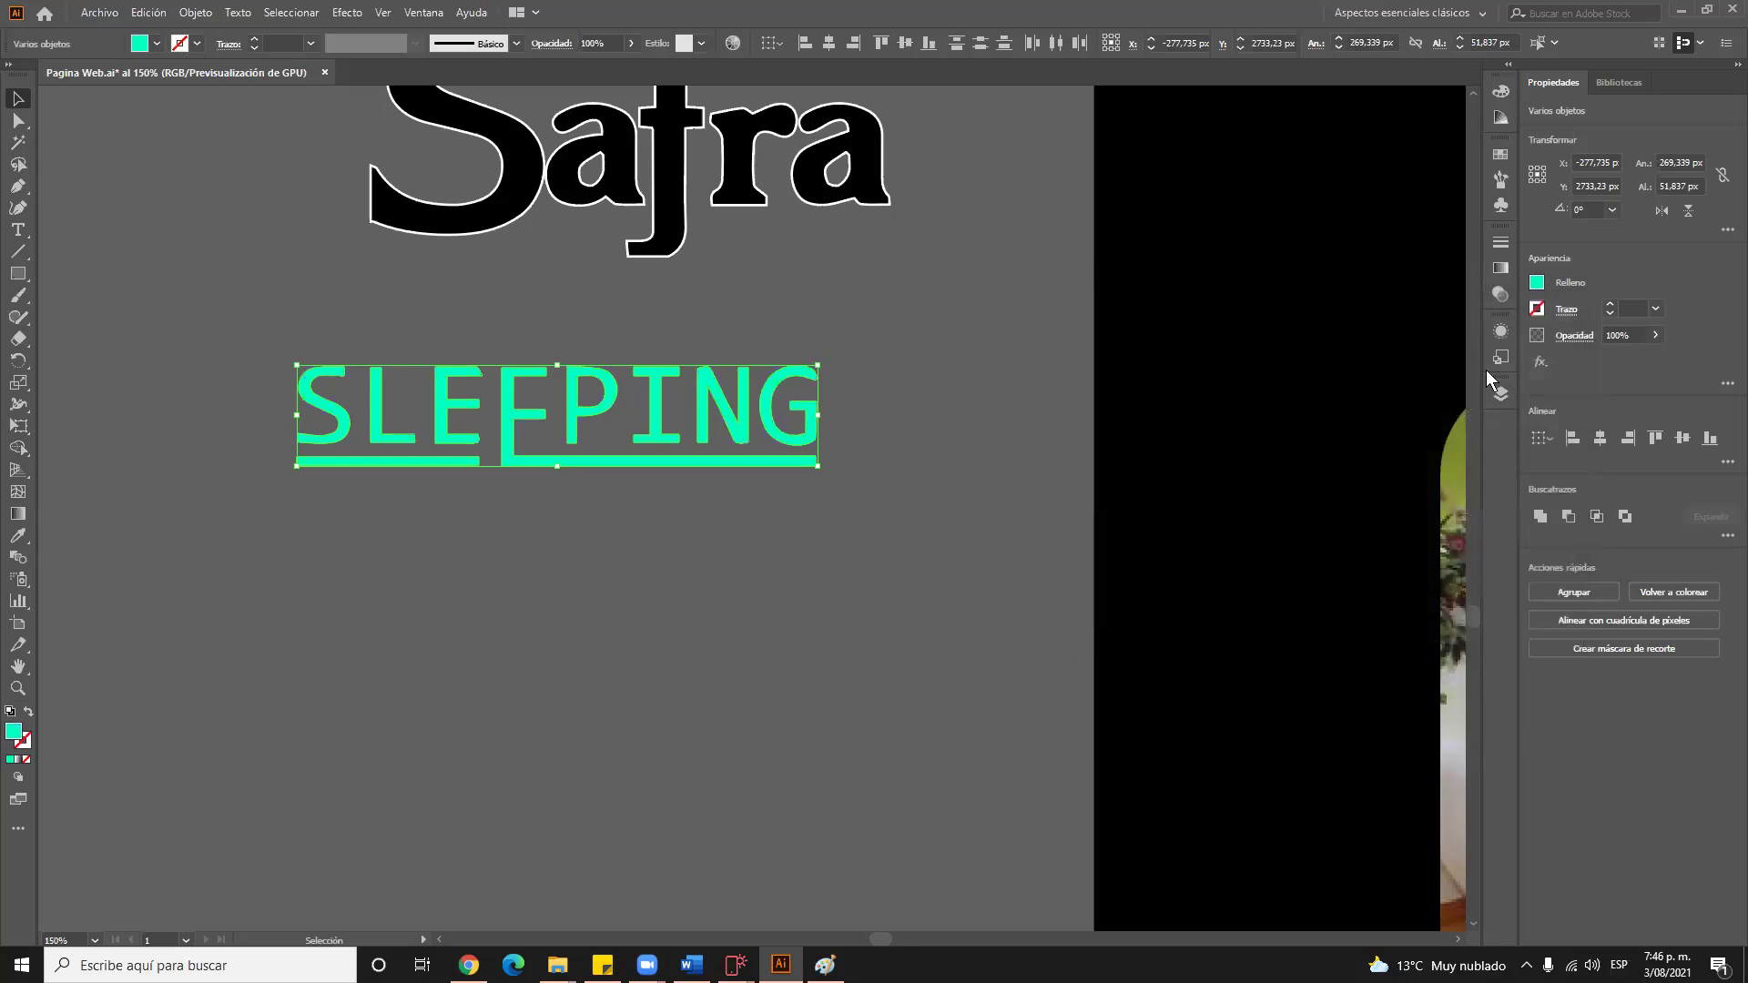
left_click(433, 539)
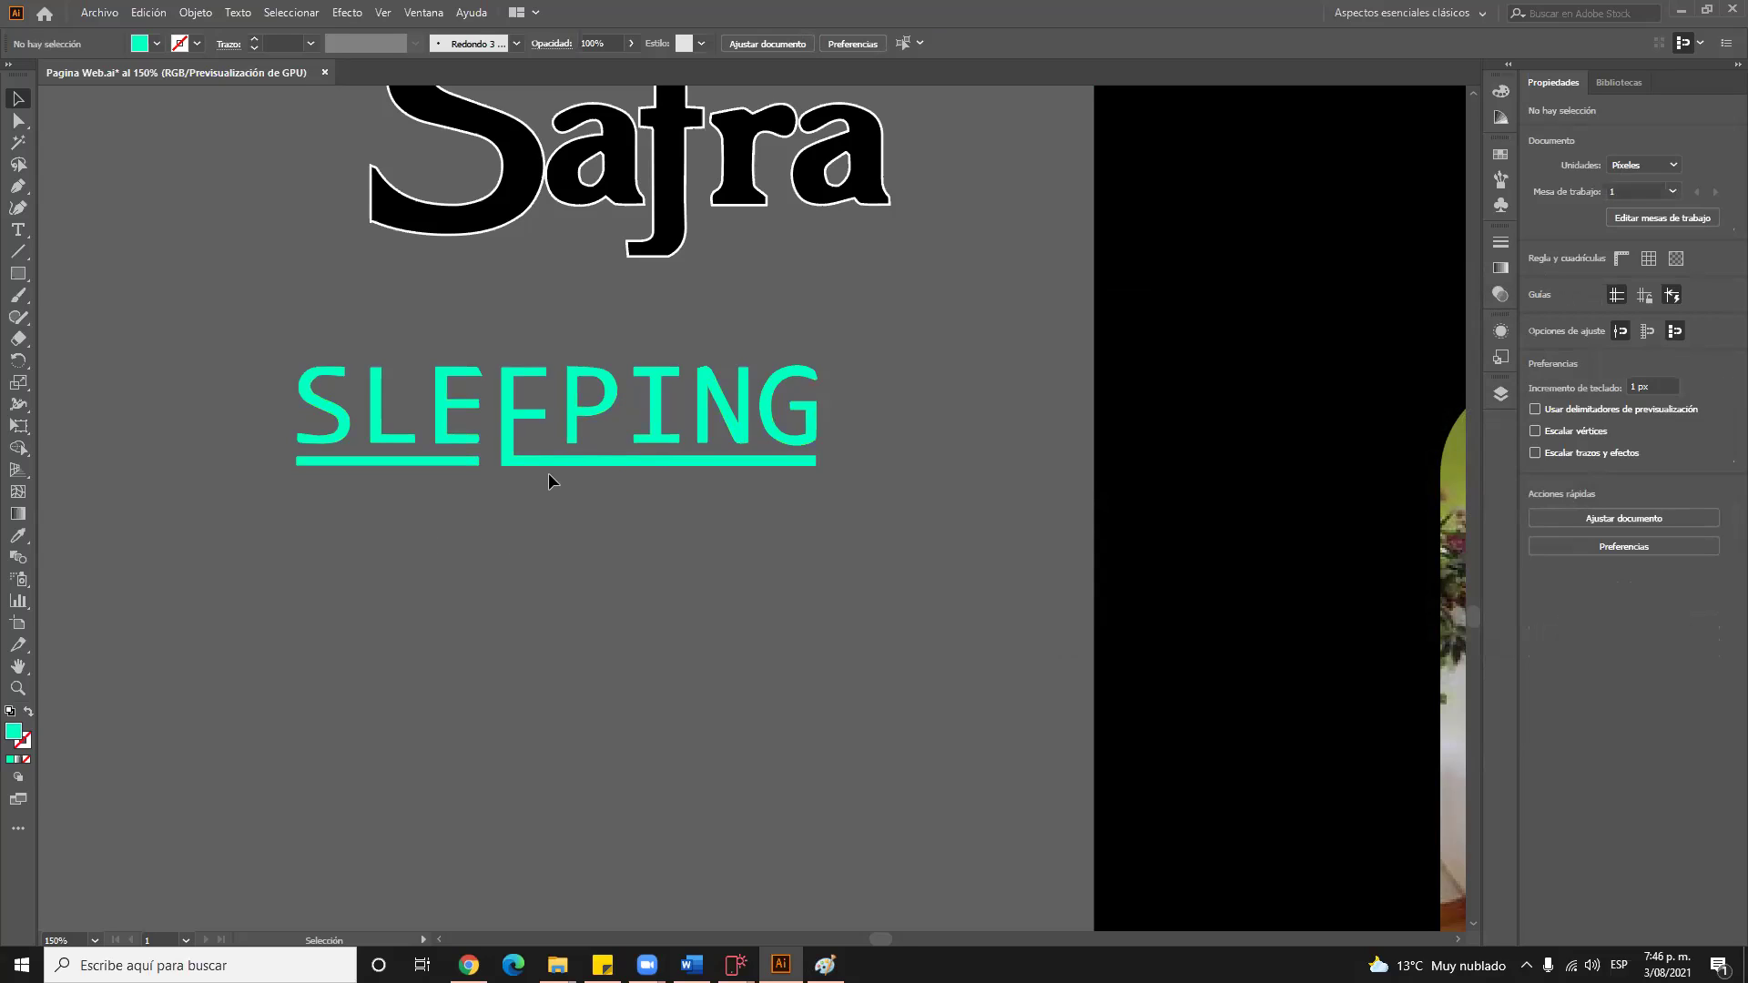
Move the Safra logo onto the green Aliados banner, between the espumados s.a and TextiMuebles logos
scroll(693, 530, "up", 3)
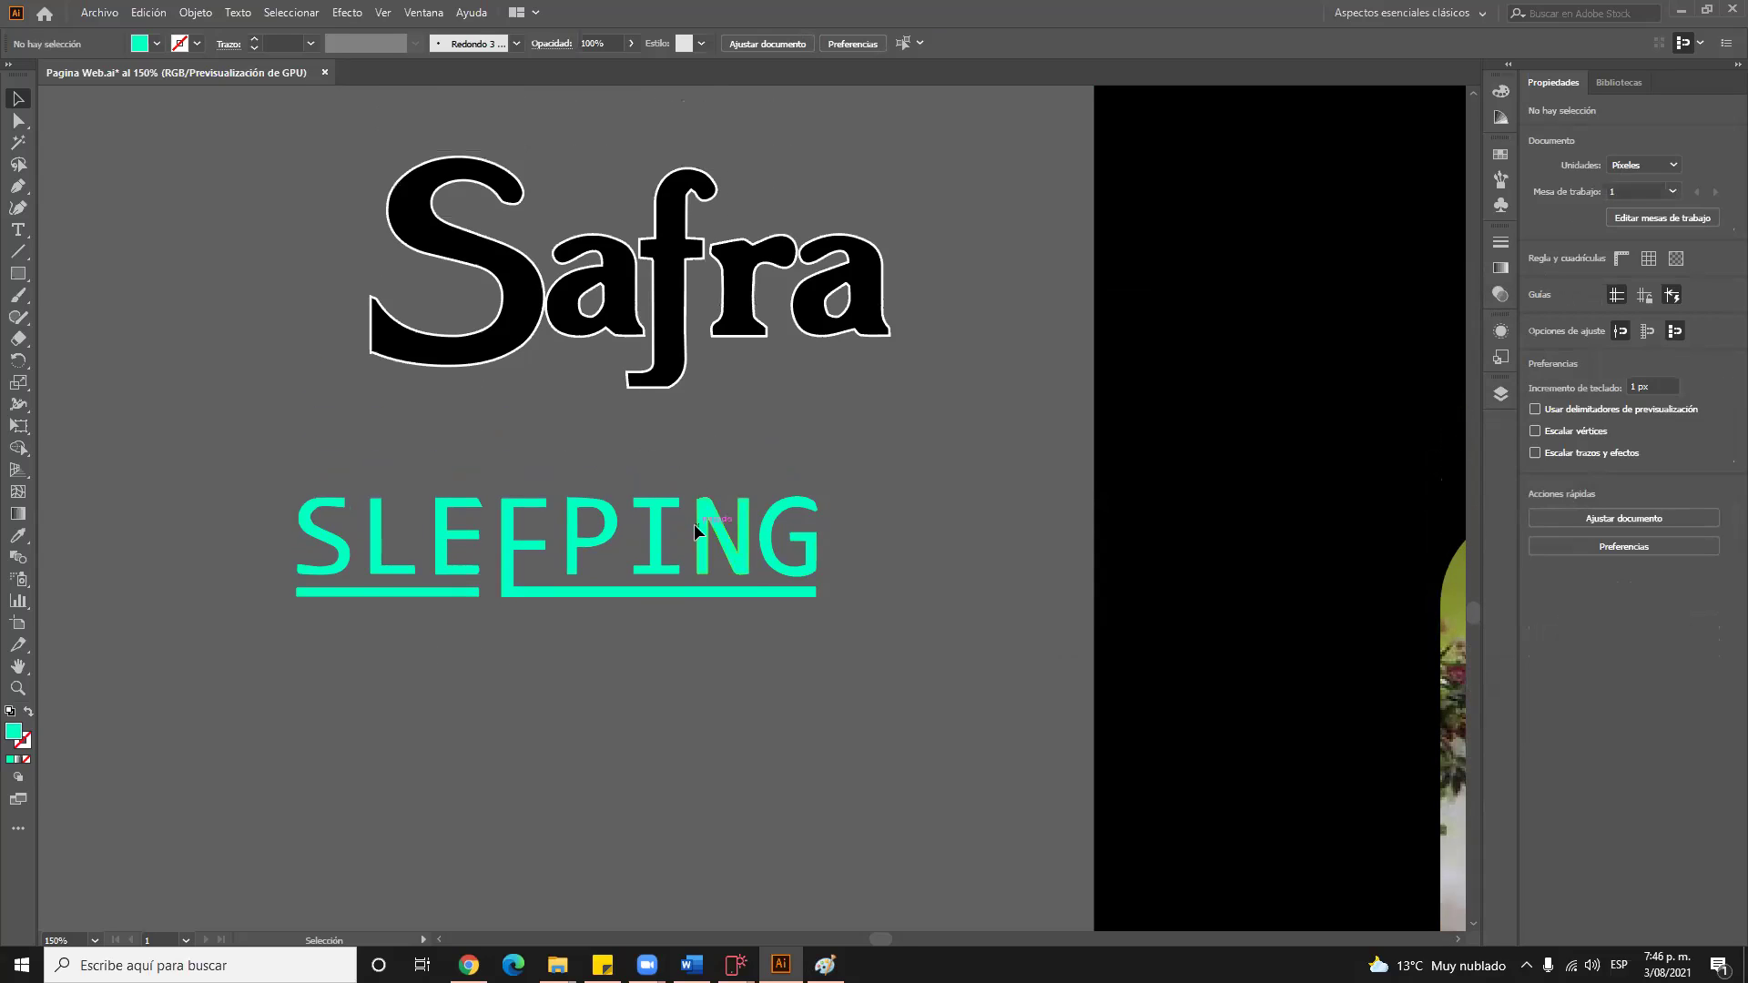
scroll(694, 523, "down", 2)
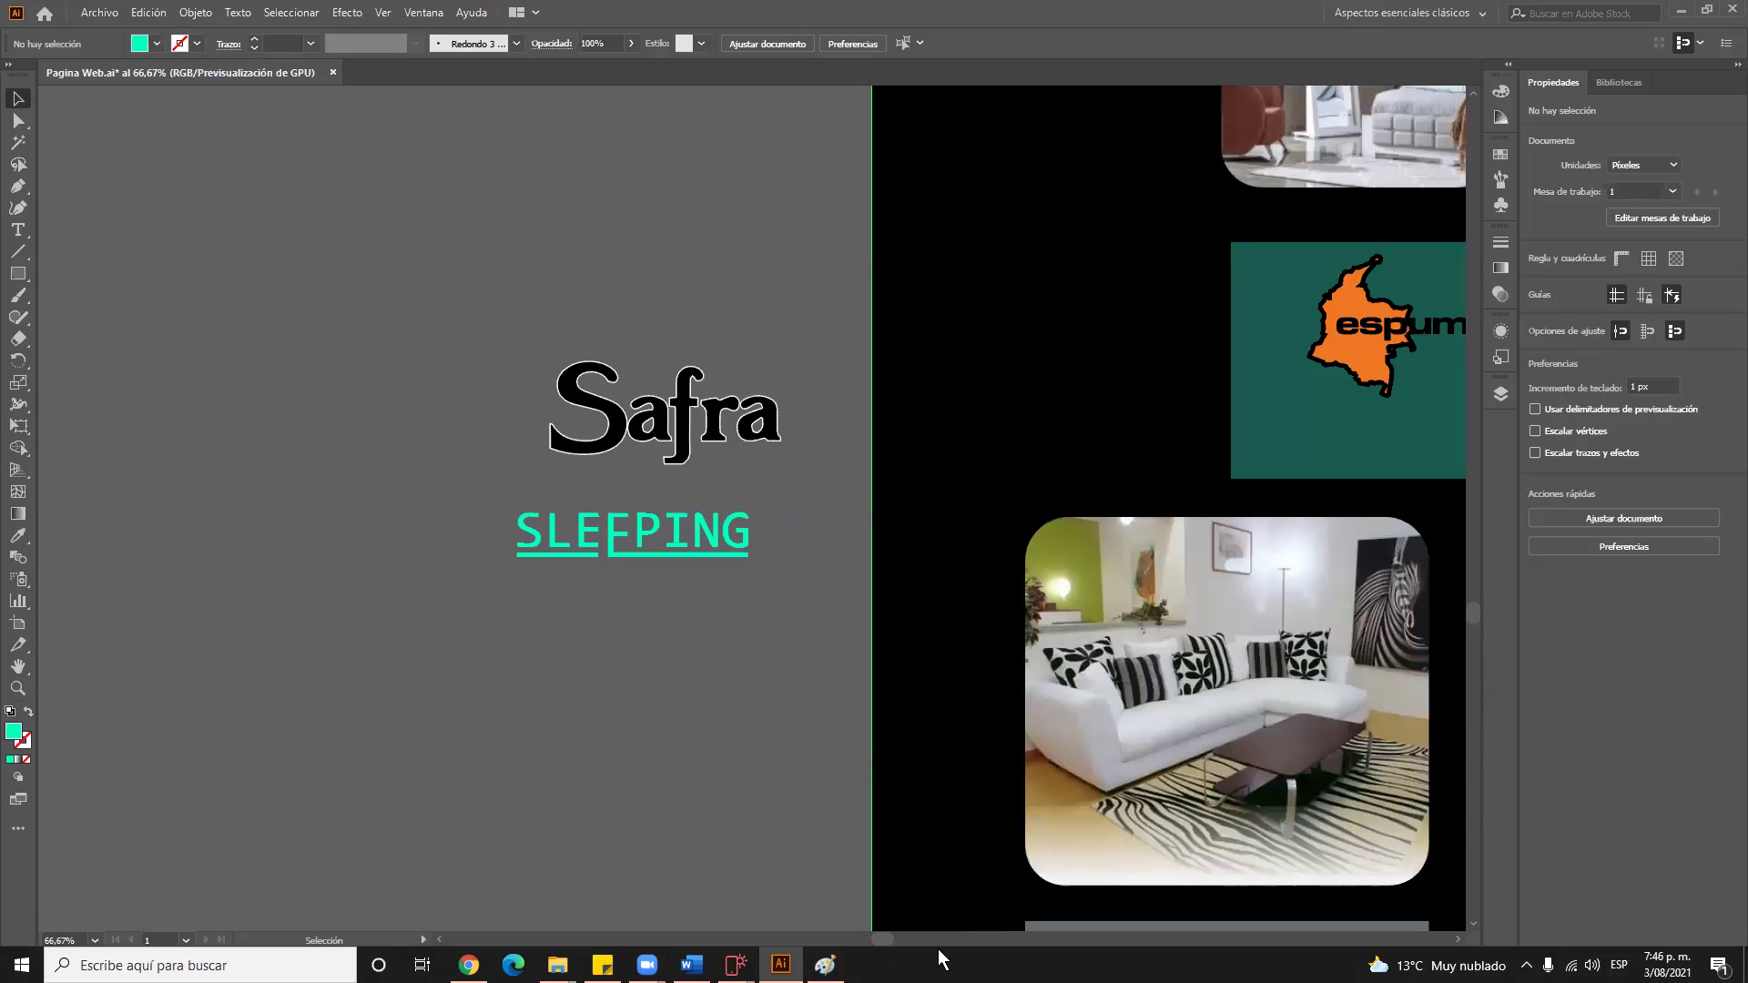
mouse_move(887, 936)
left_mouse_down()
mouse_move(934, 933)
mouse_move(905, 932)
left_mouse_up()
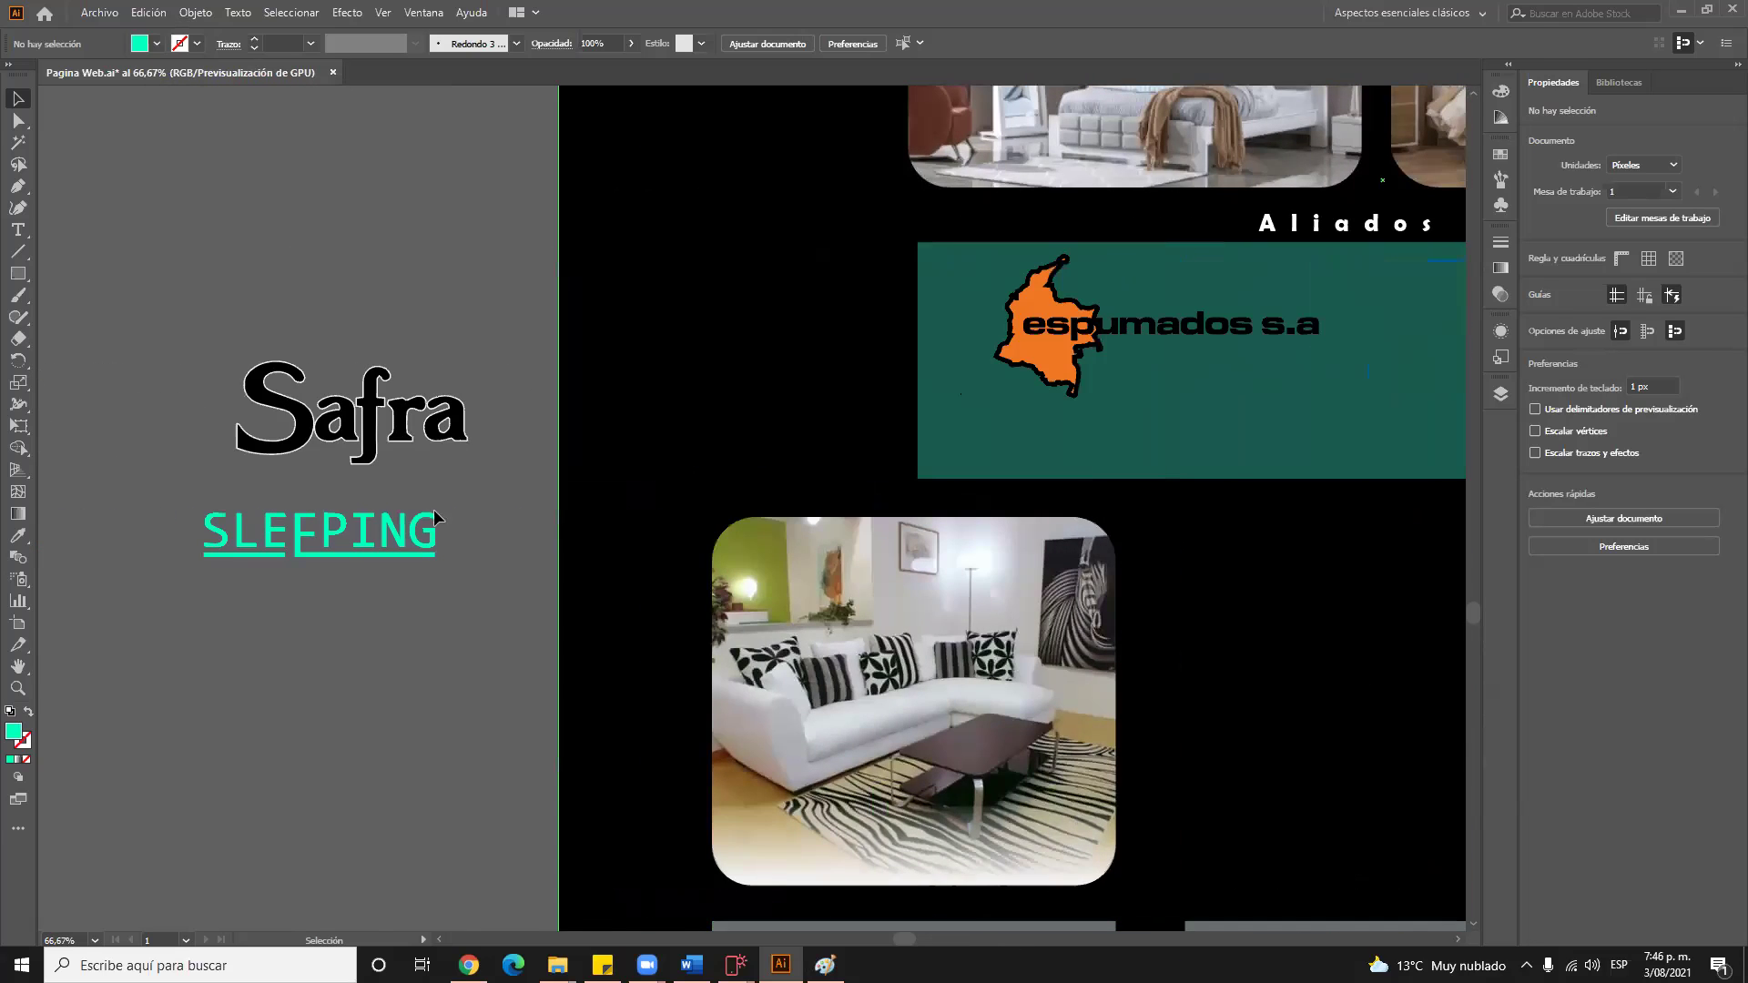
left_click_drag(477, 457, 228, 355)
left_click_drag(372, 451, 1403, 451)
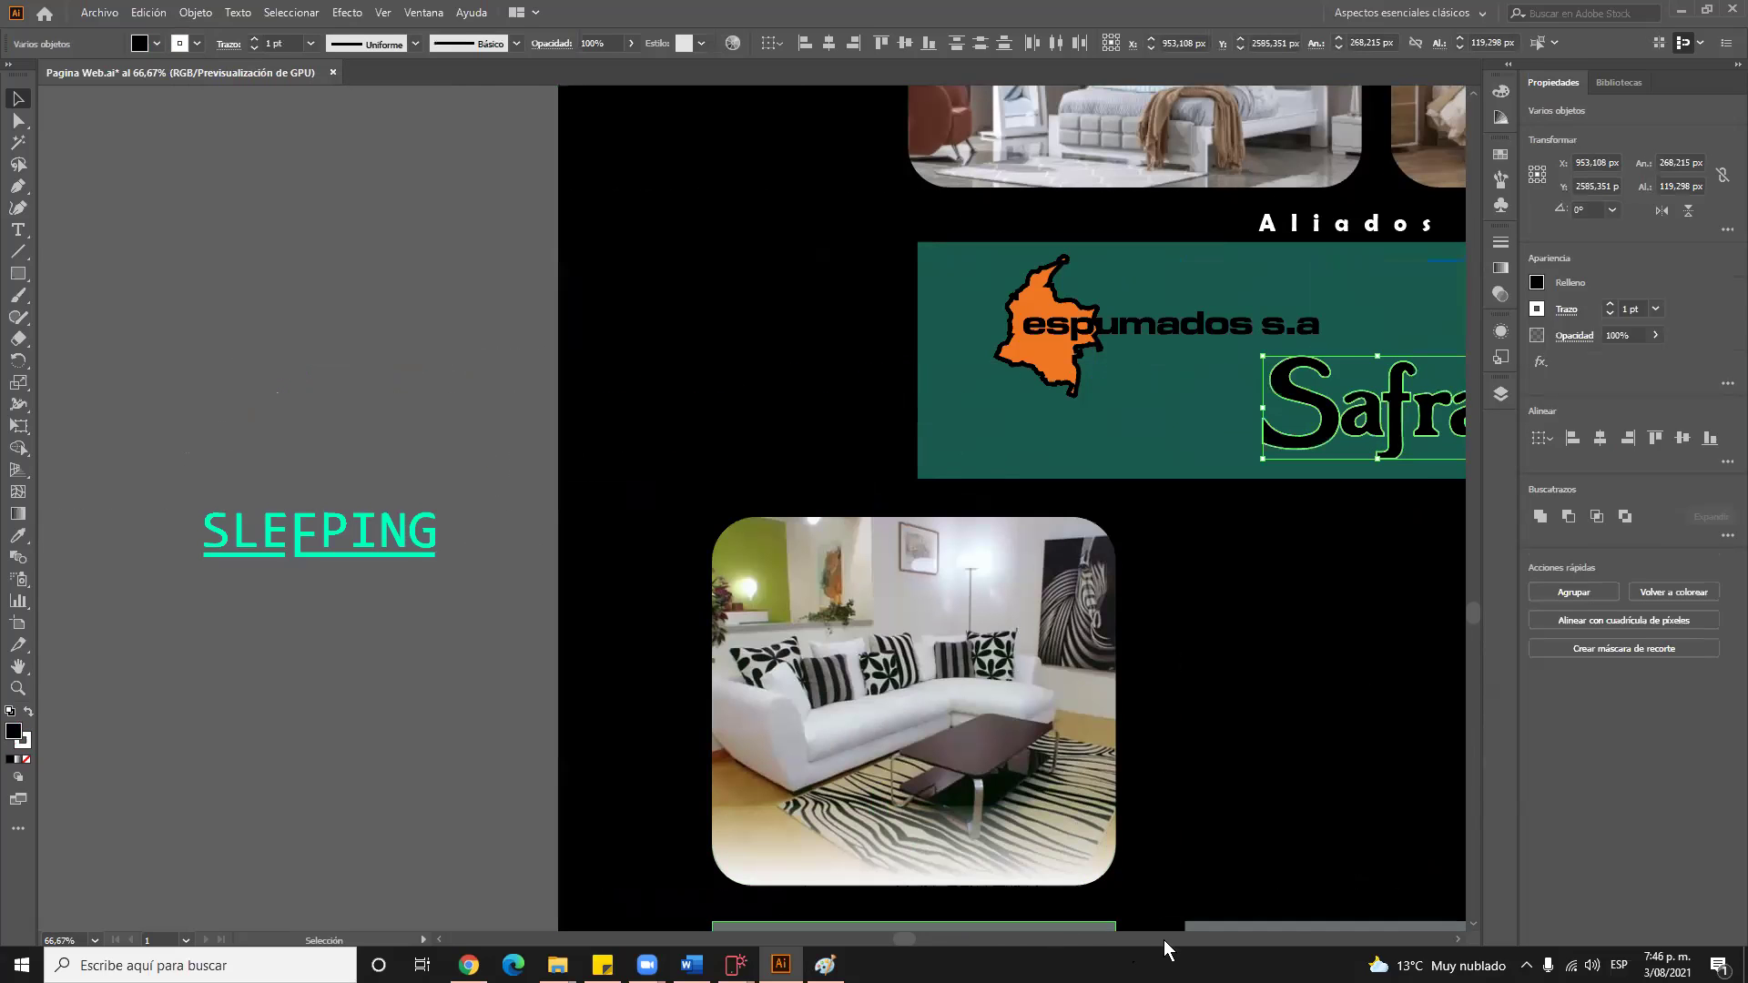
left_click_drag(1049, 935, 1223, 900)
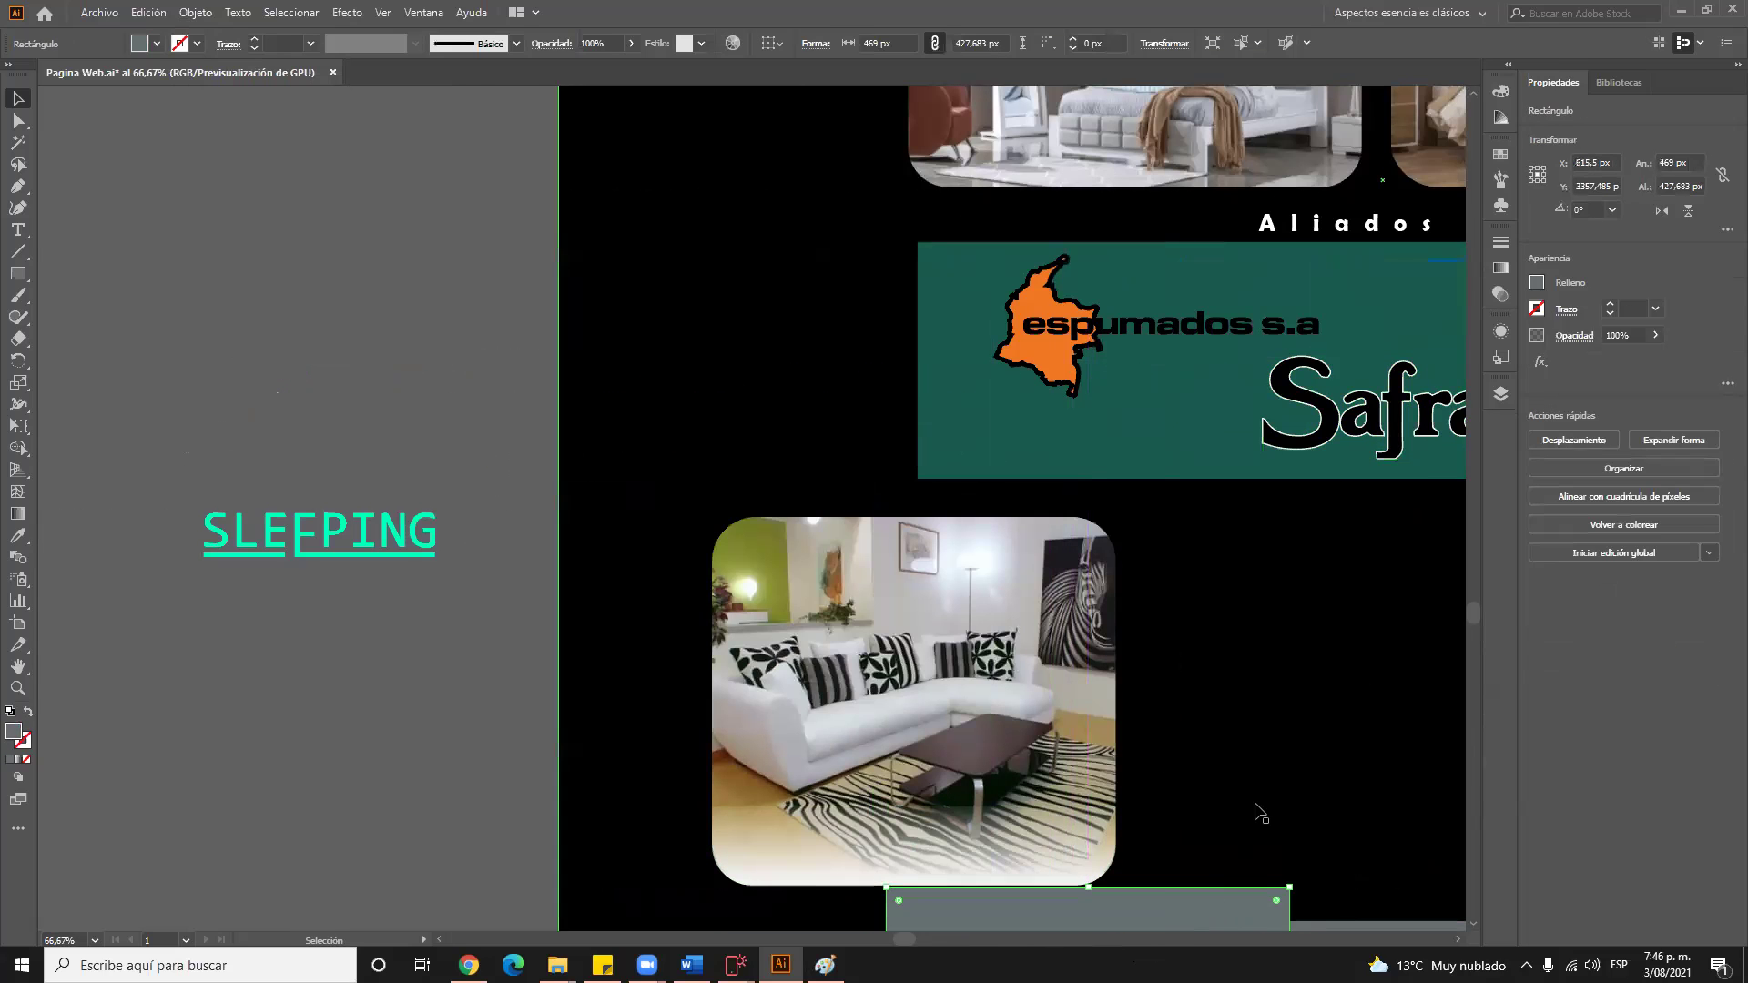
key("ctrl+z")
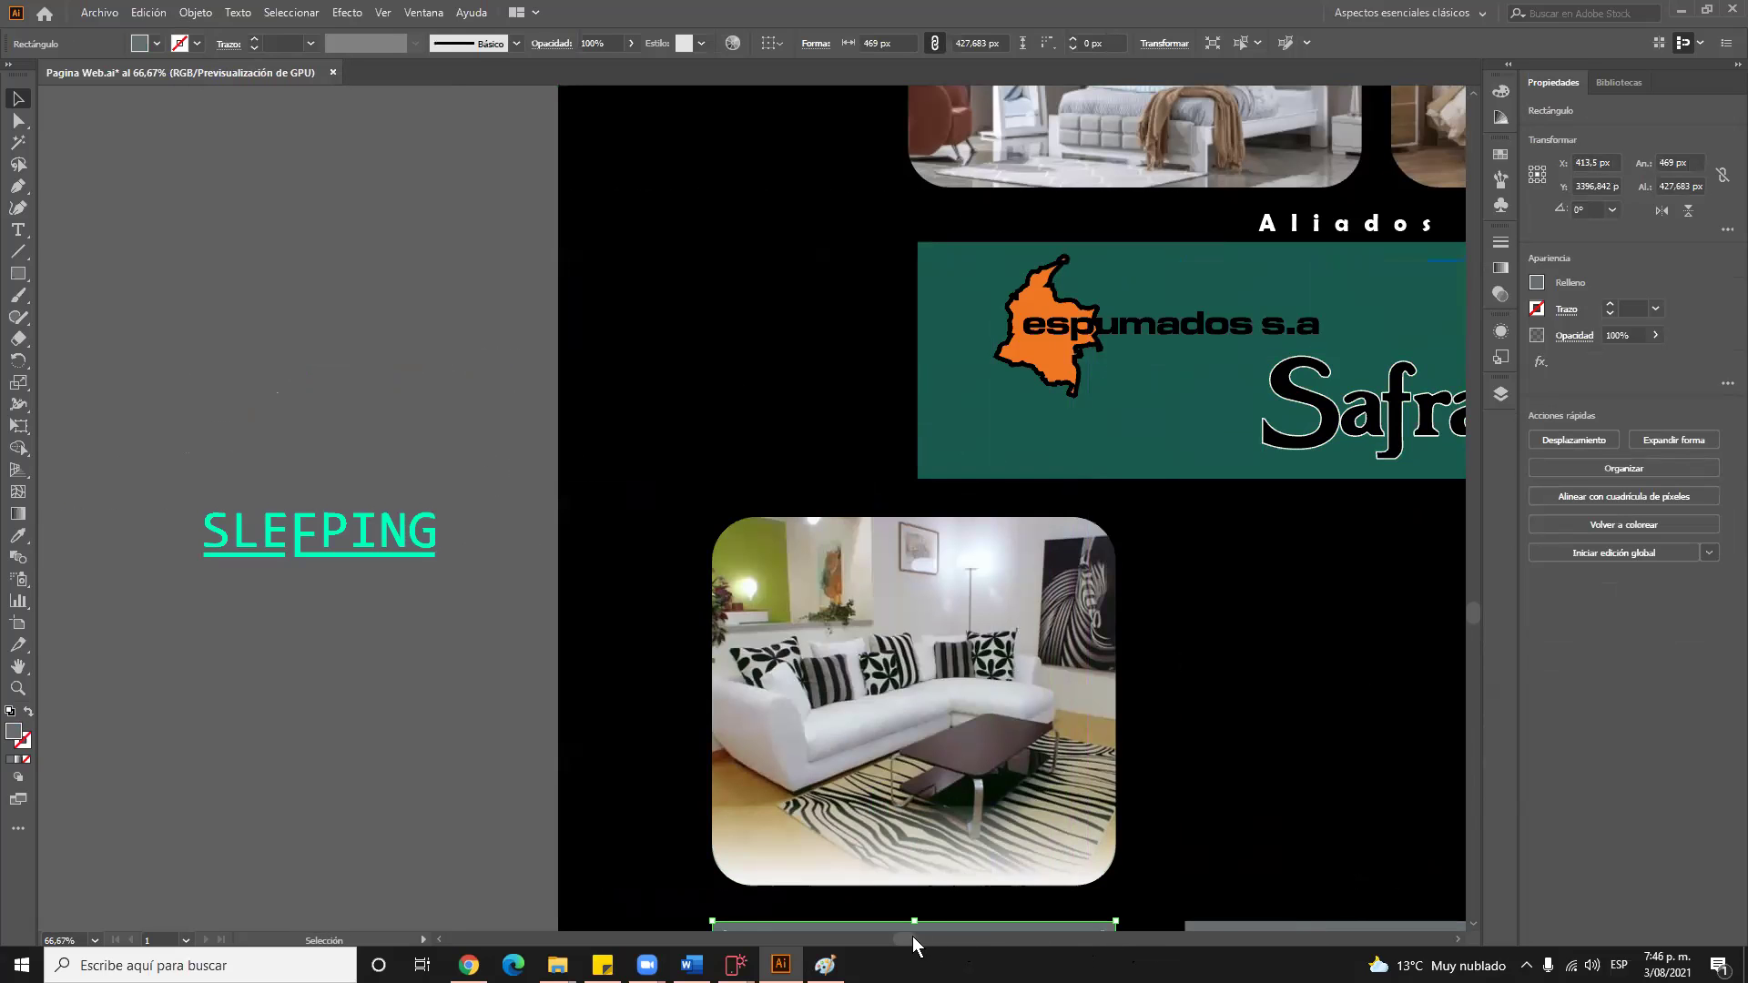
left_click(959, 938)
left_click(982, 764)
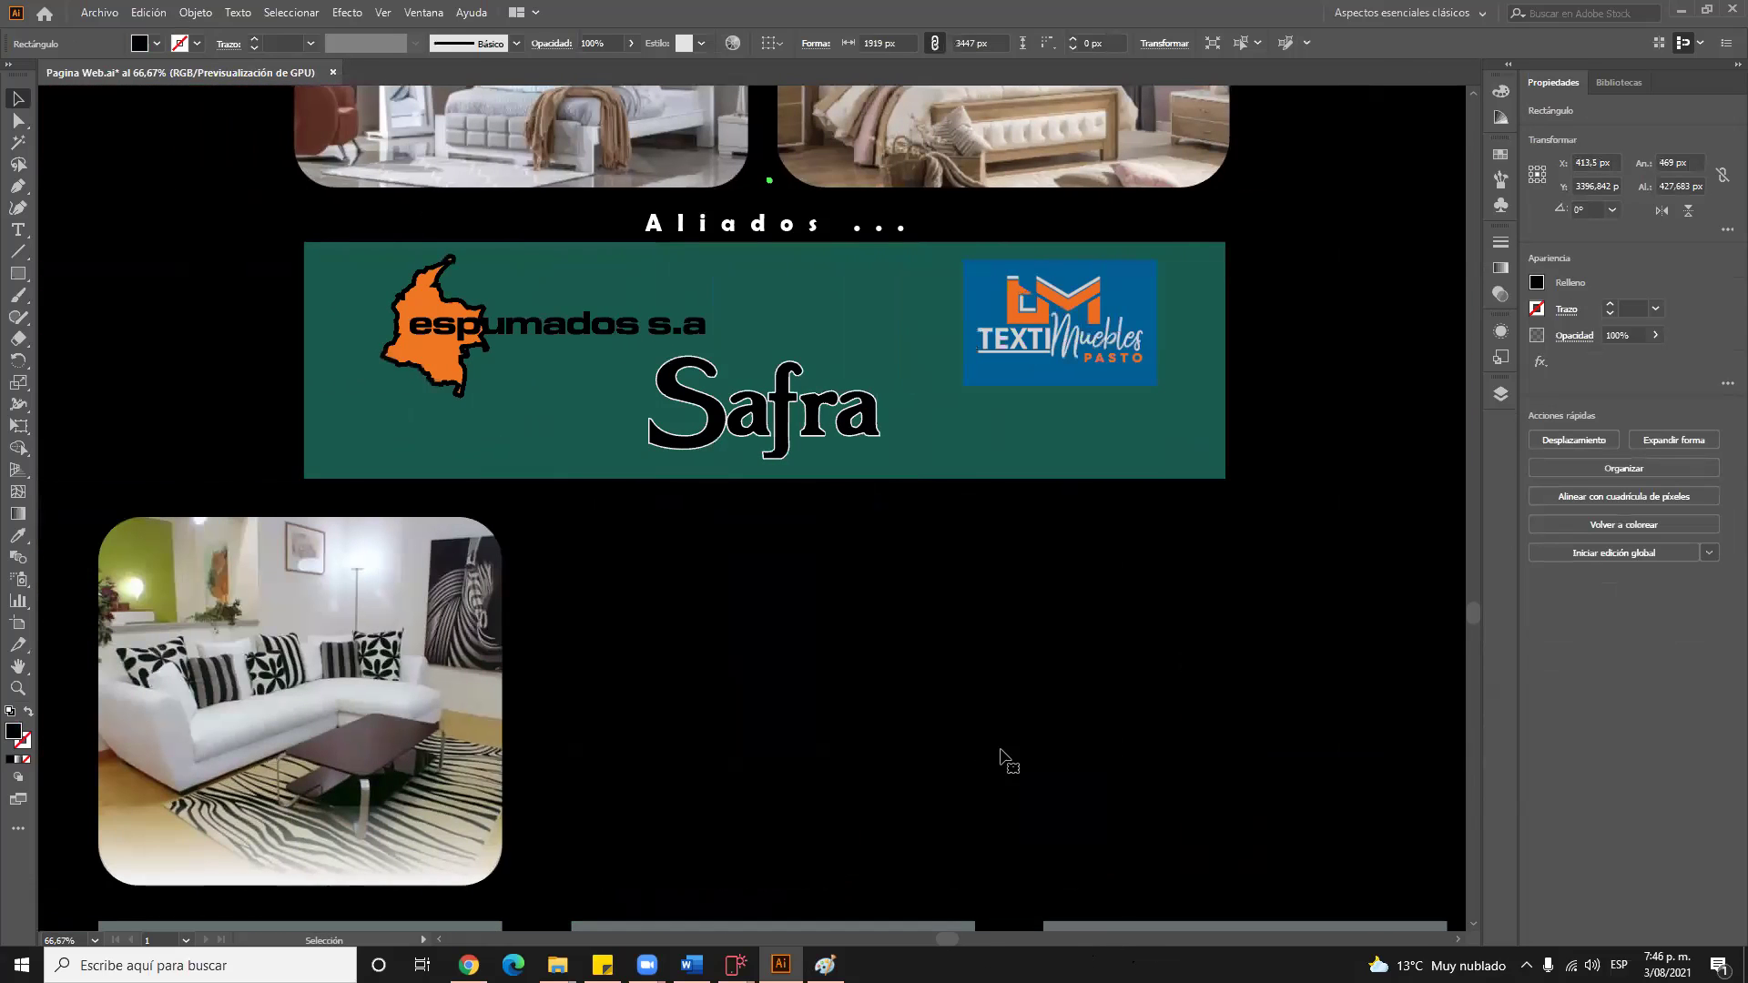
left_click(1041, 408)
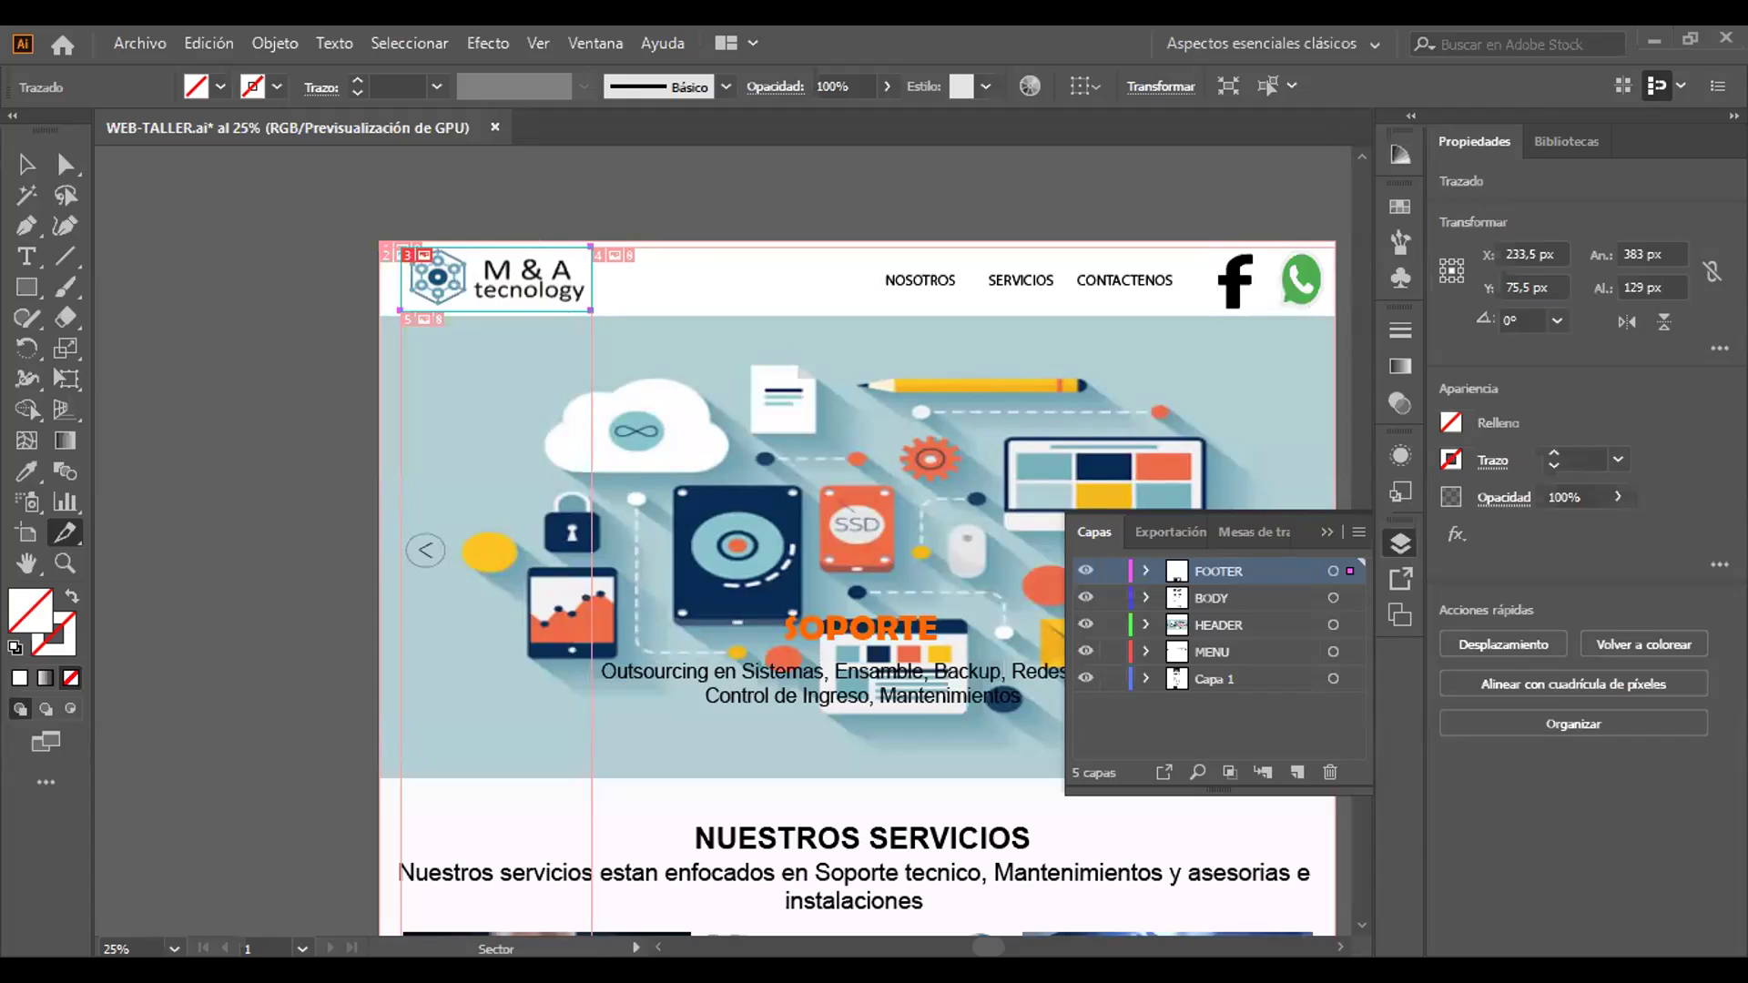
Start a Save for Web export of the sliced WEB-TALLER page and set the M & A tecnology logo slice to JPEG
left_click(149, 44)
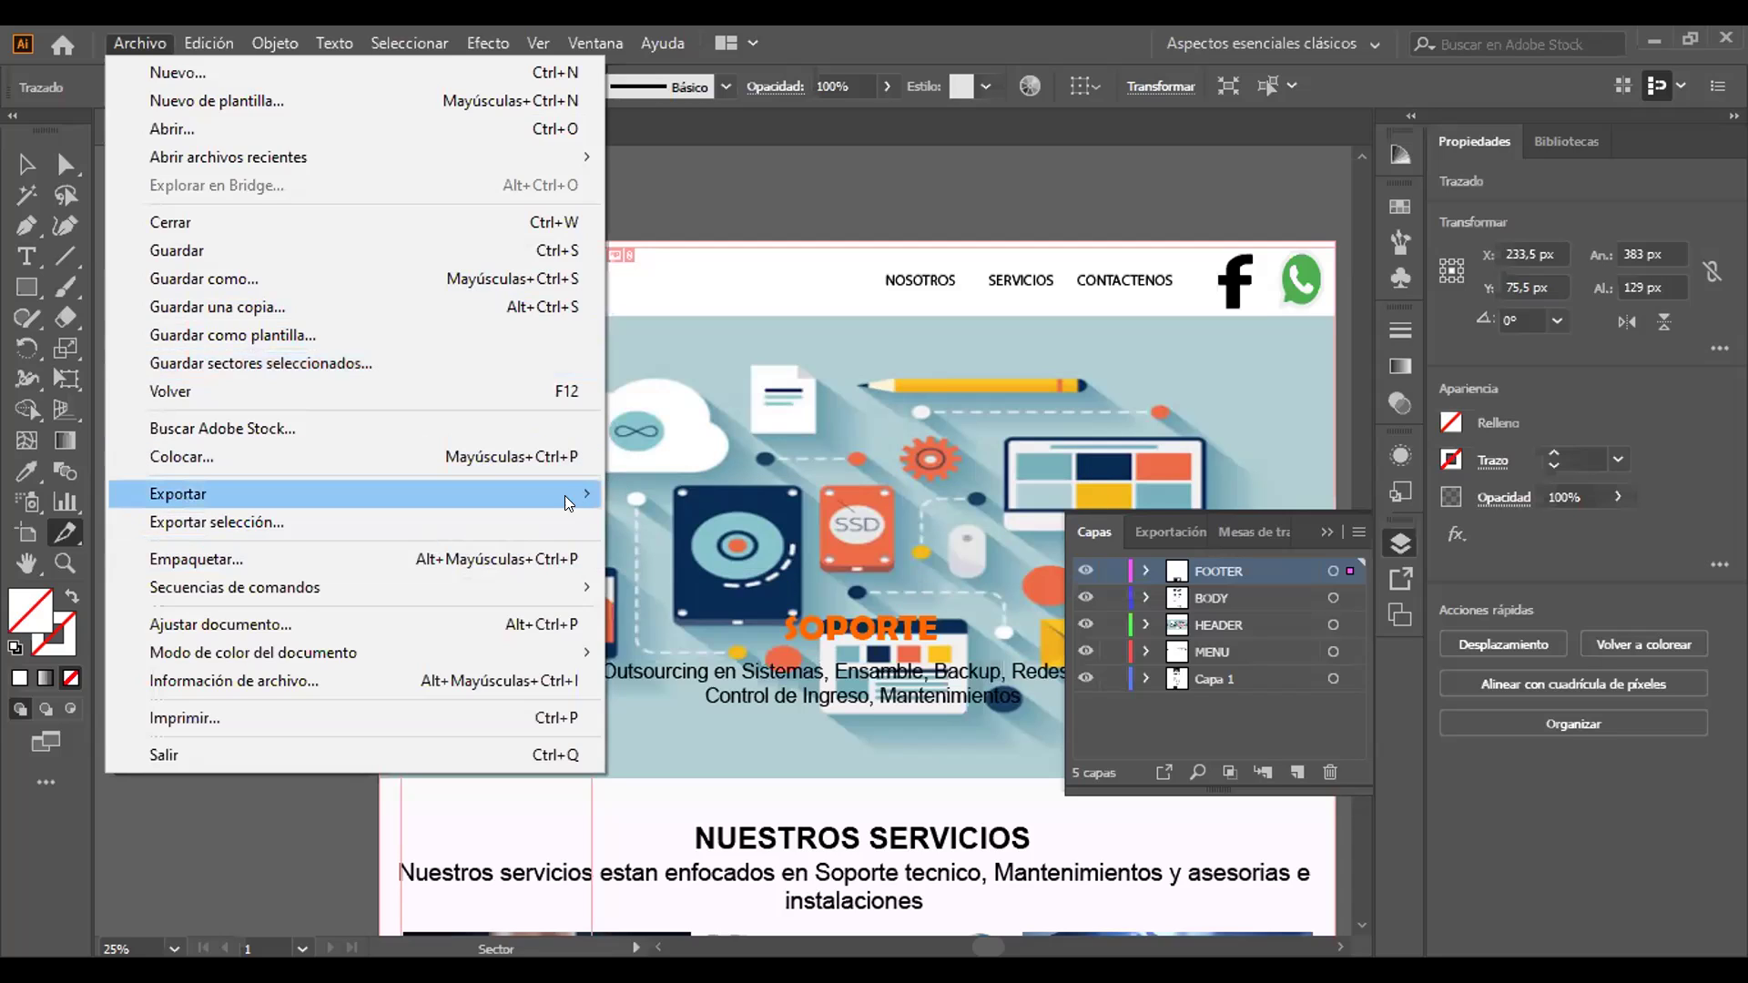
mouse_move(709, 507)
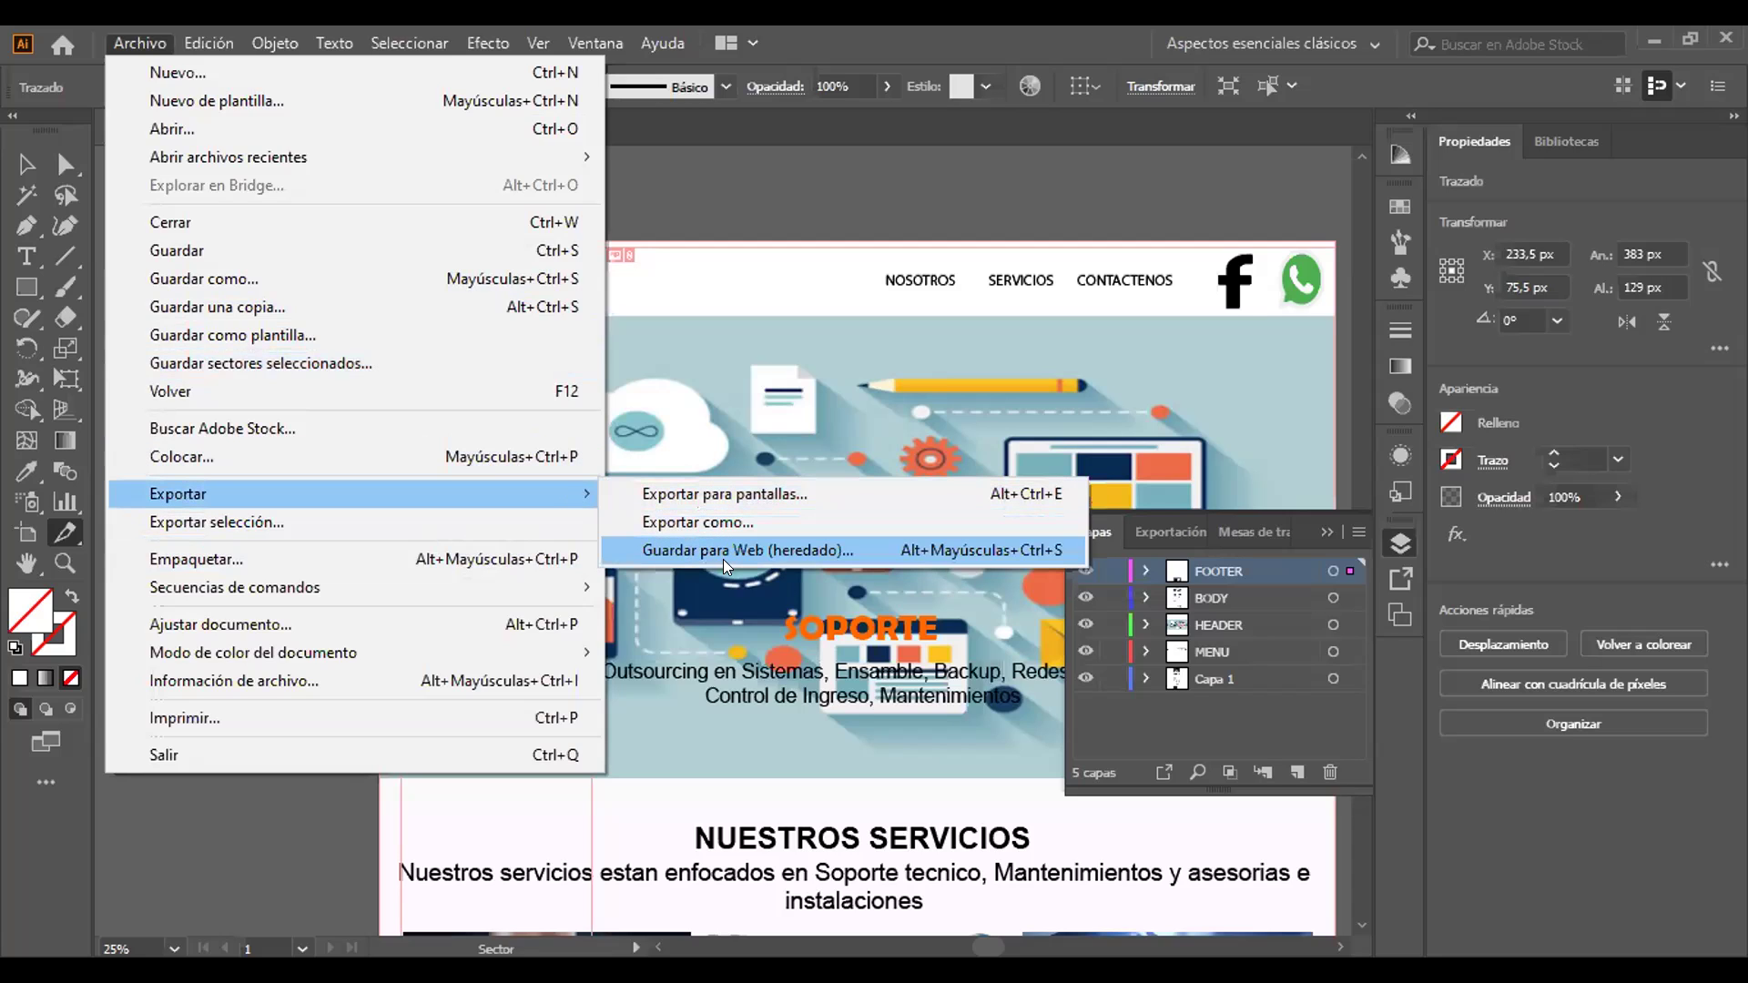
left_click(729, 566)
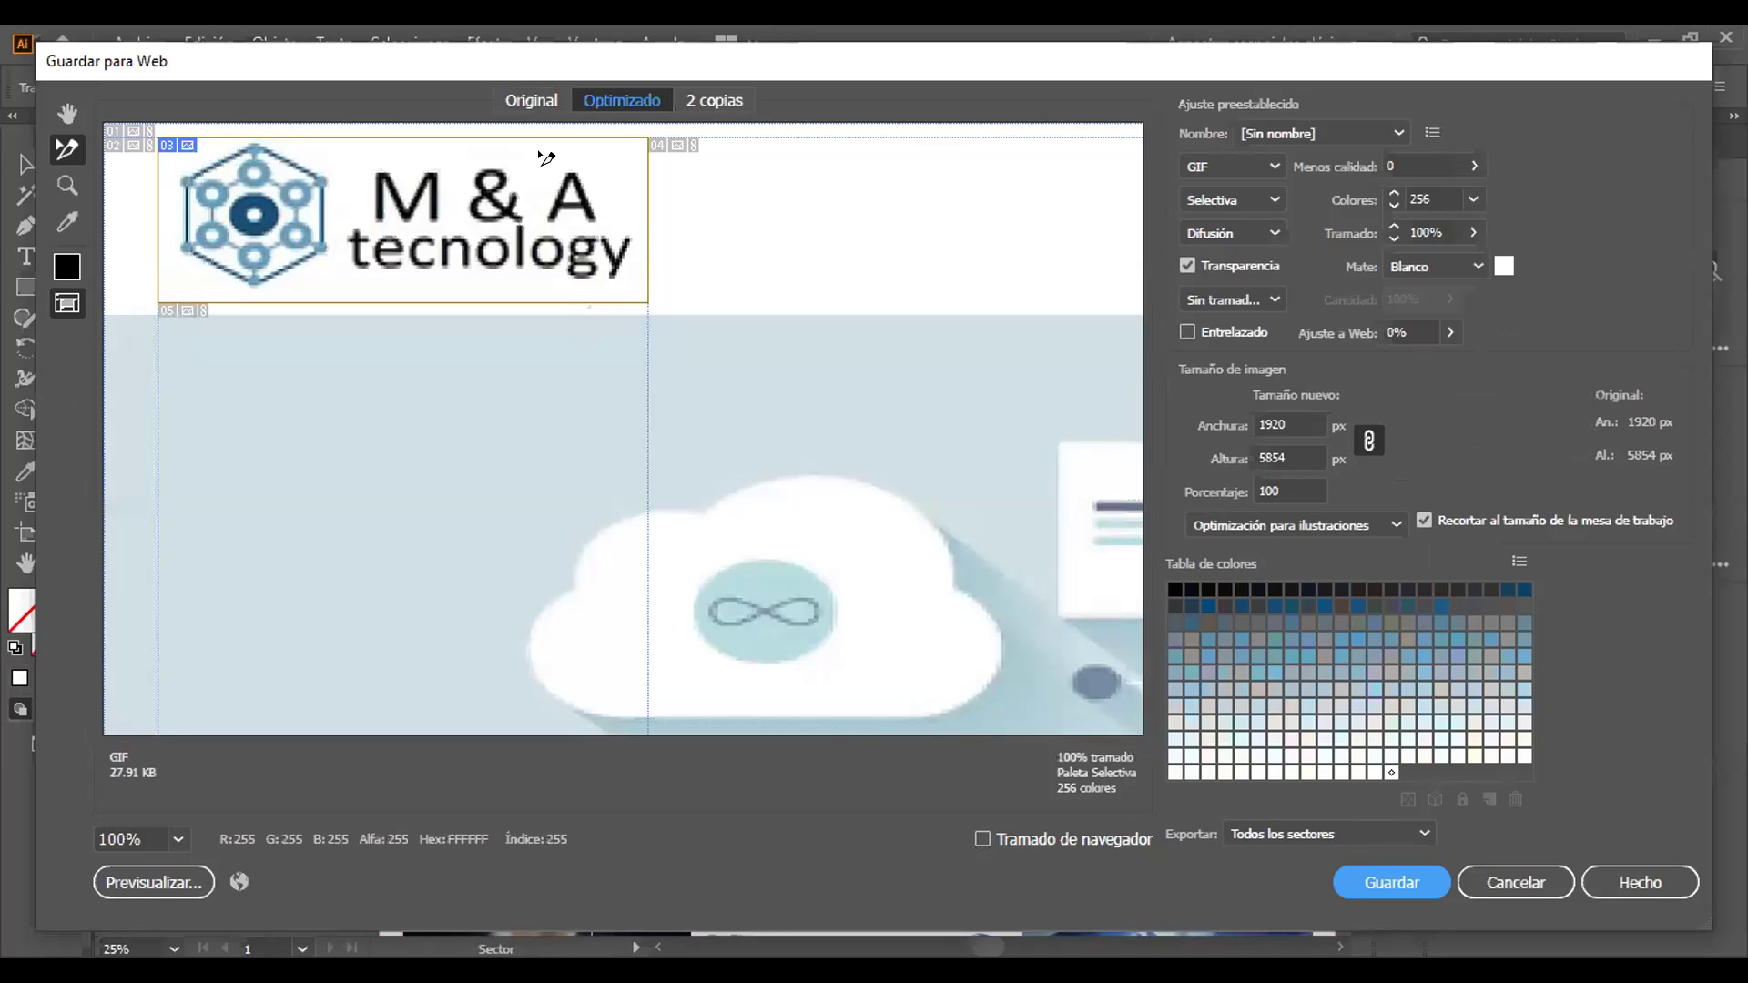
left_click(1269, 159)
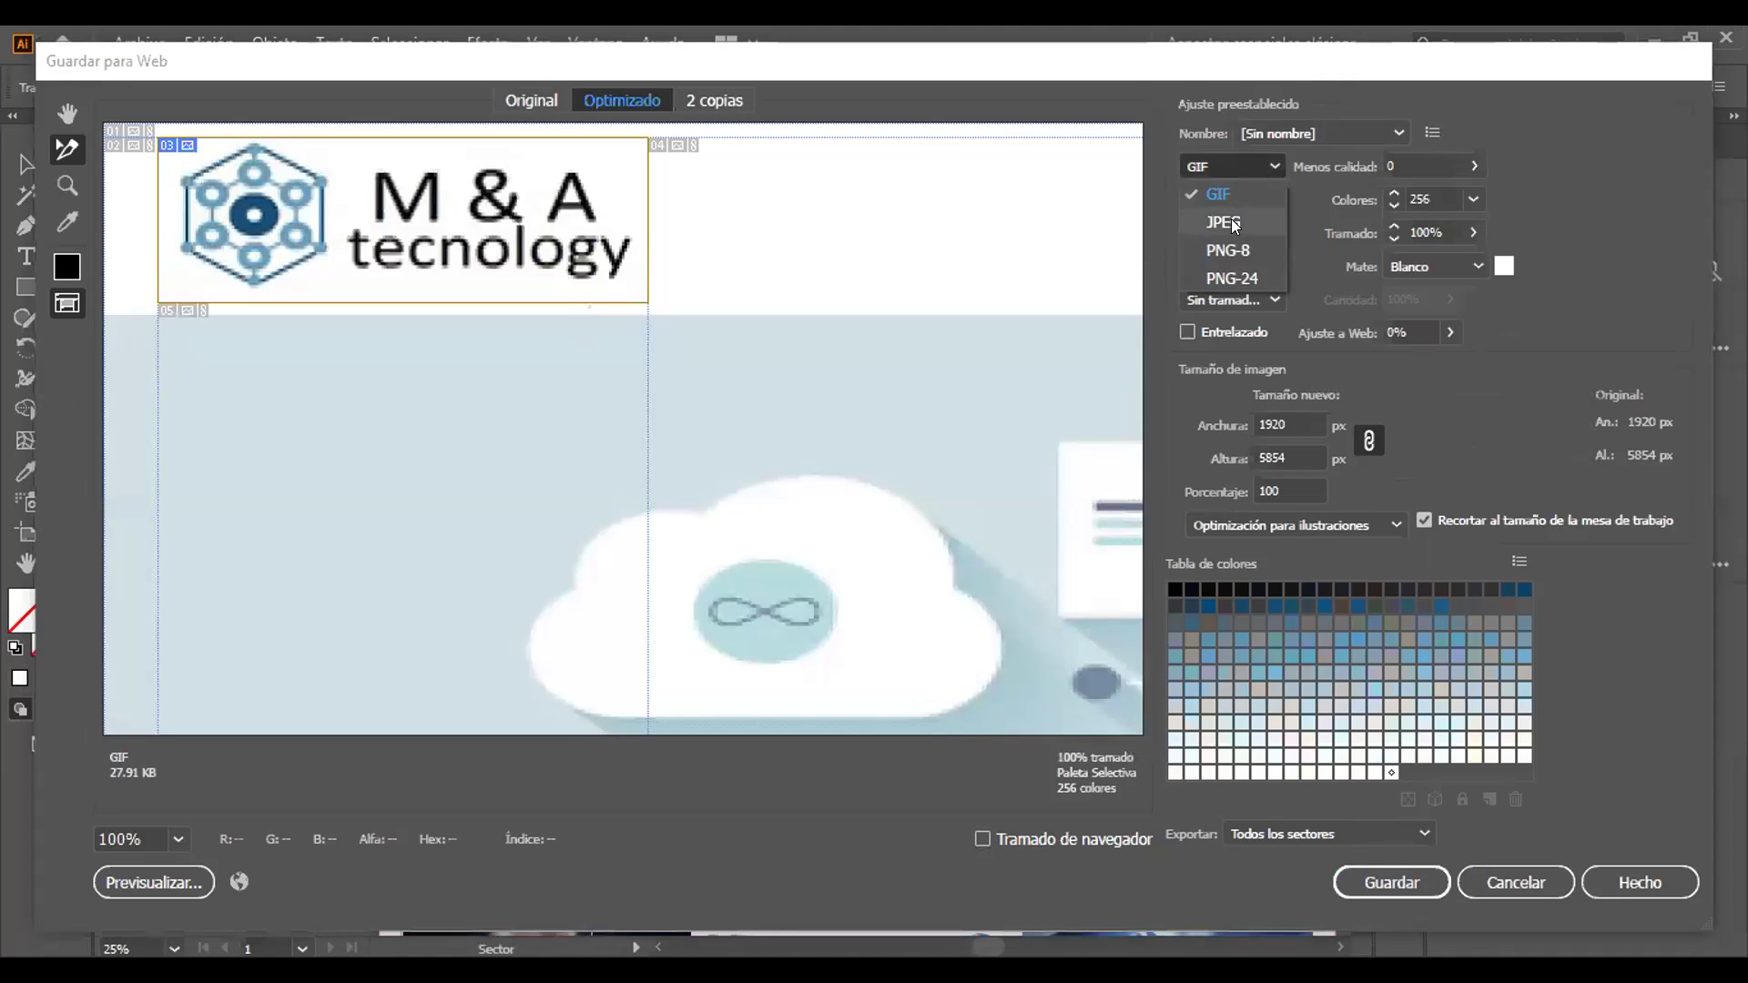
left_click(1231, 222)
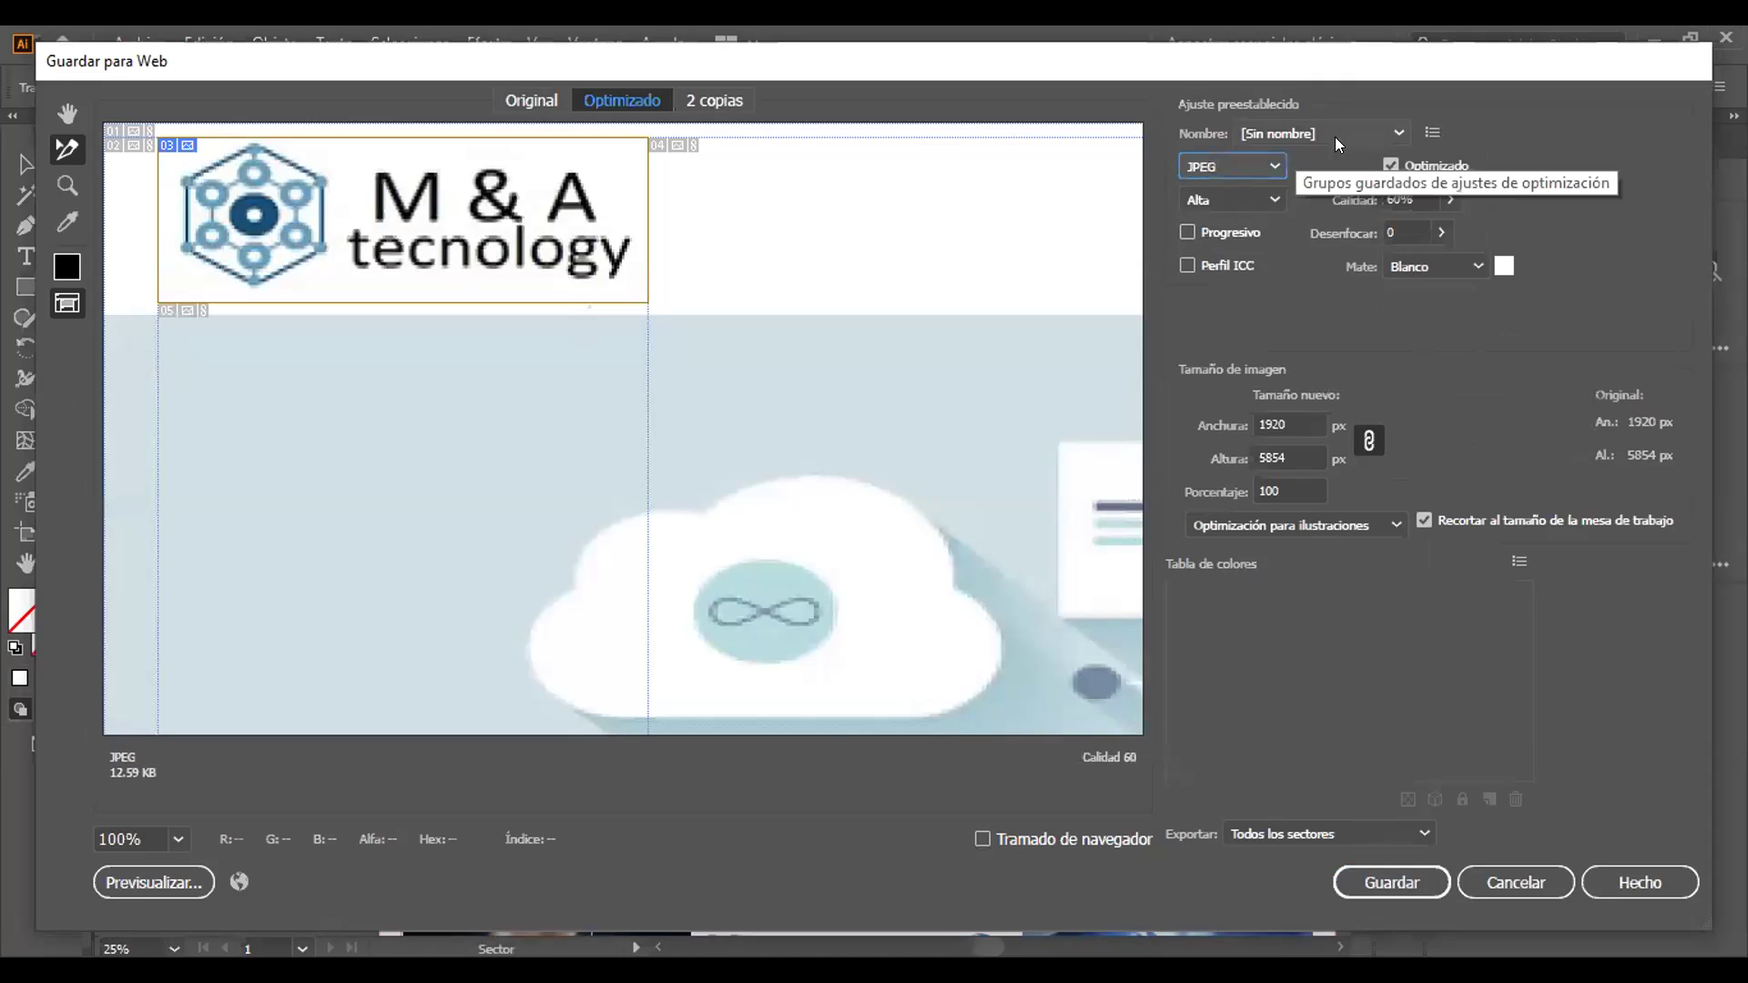
Save the exported slices under the name logo in the 1x folder of Documentos, images only
left_click(1418, 870)
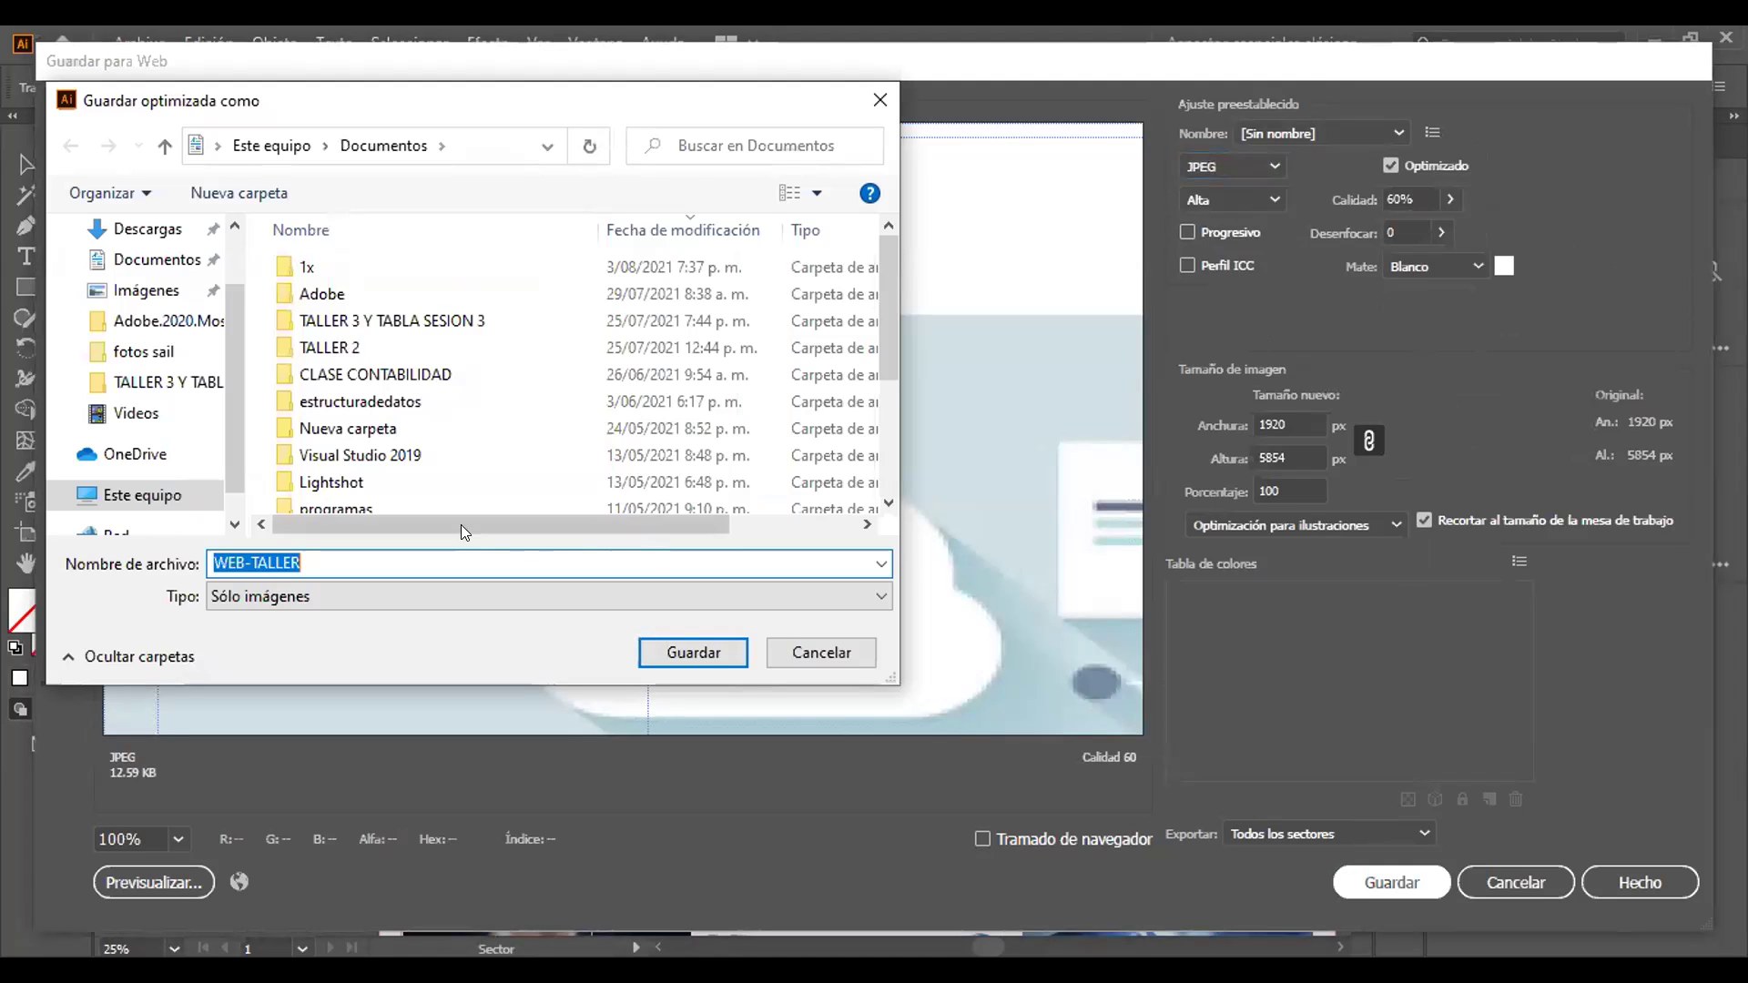
double_click(377, 278)
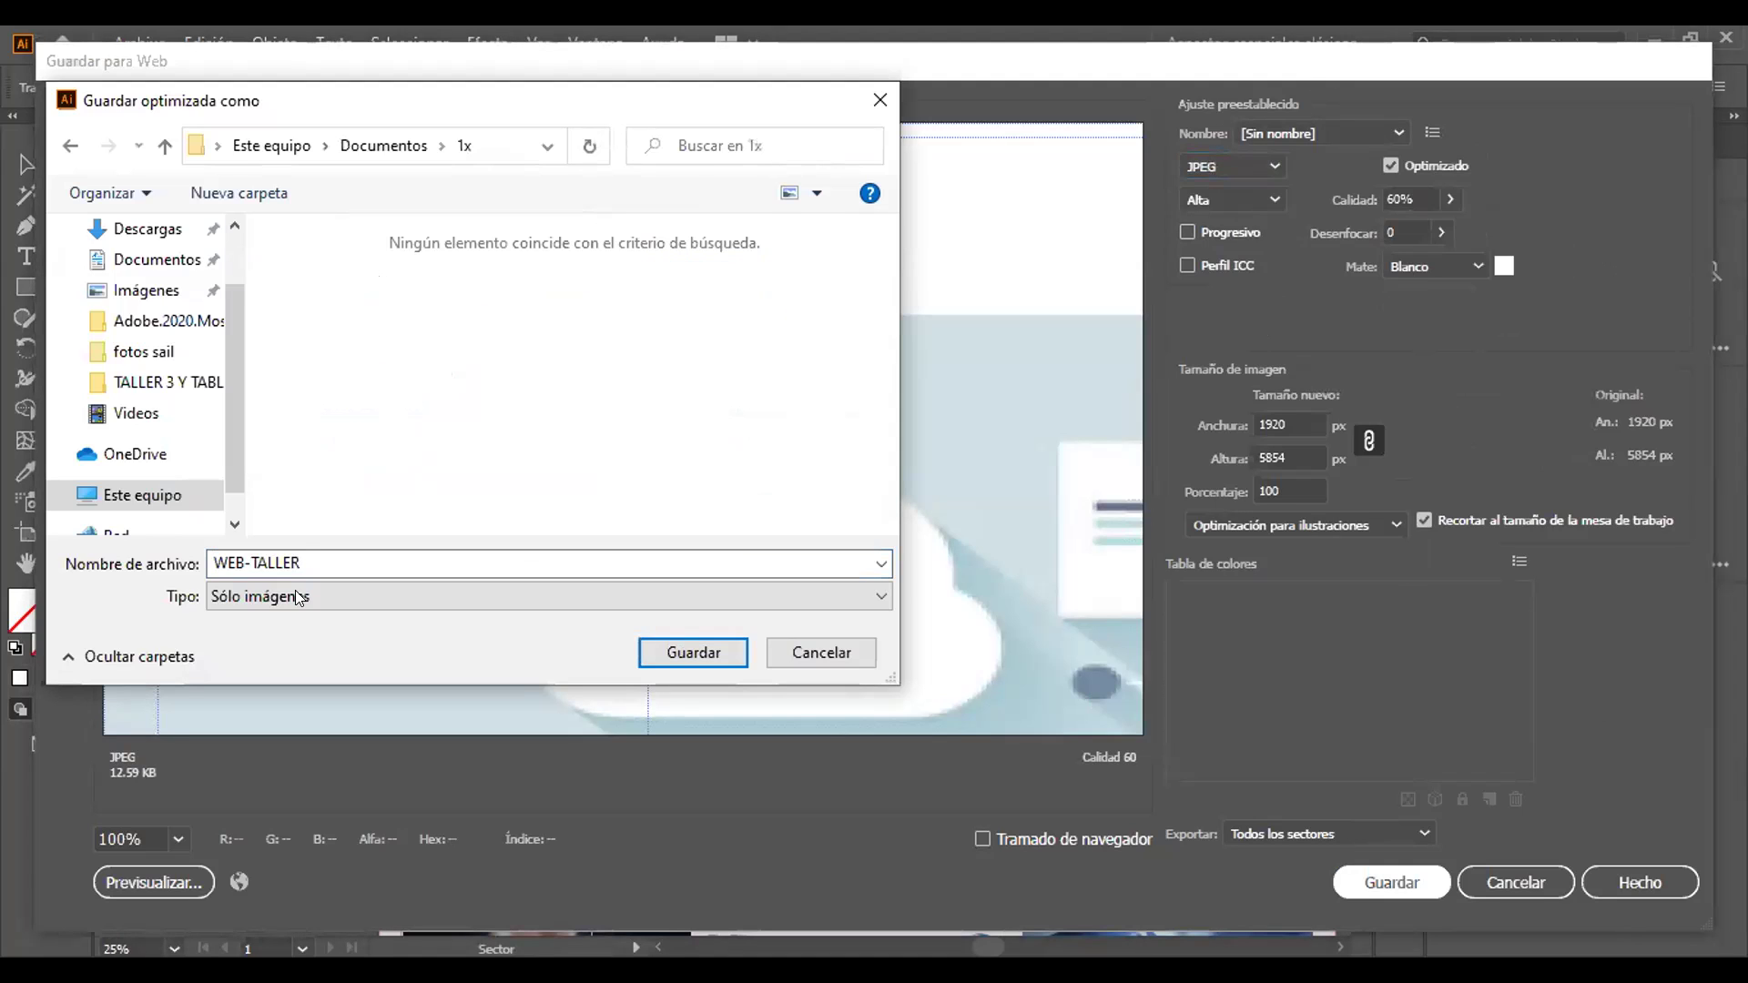
type("logo")
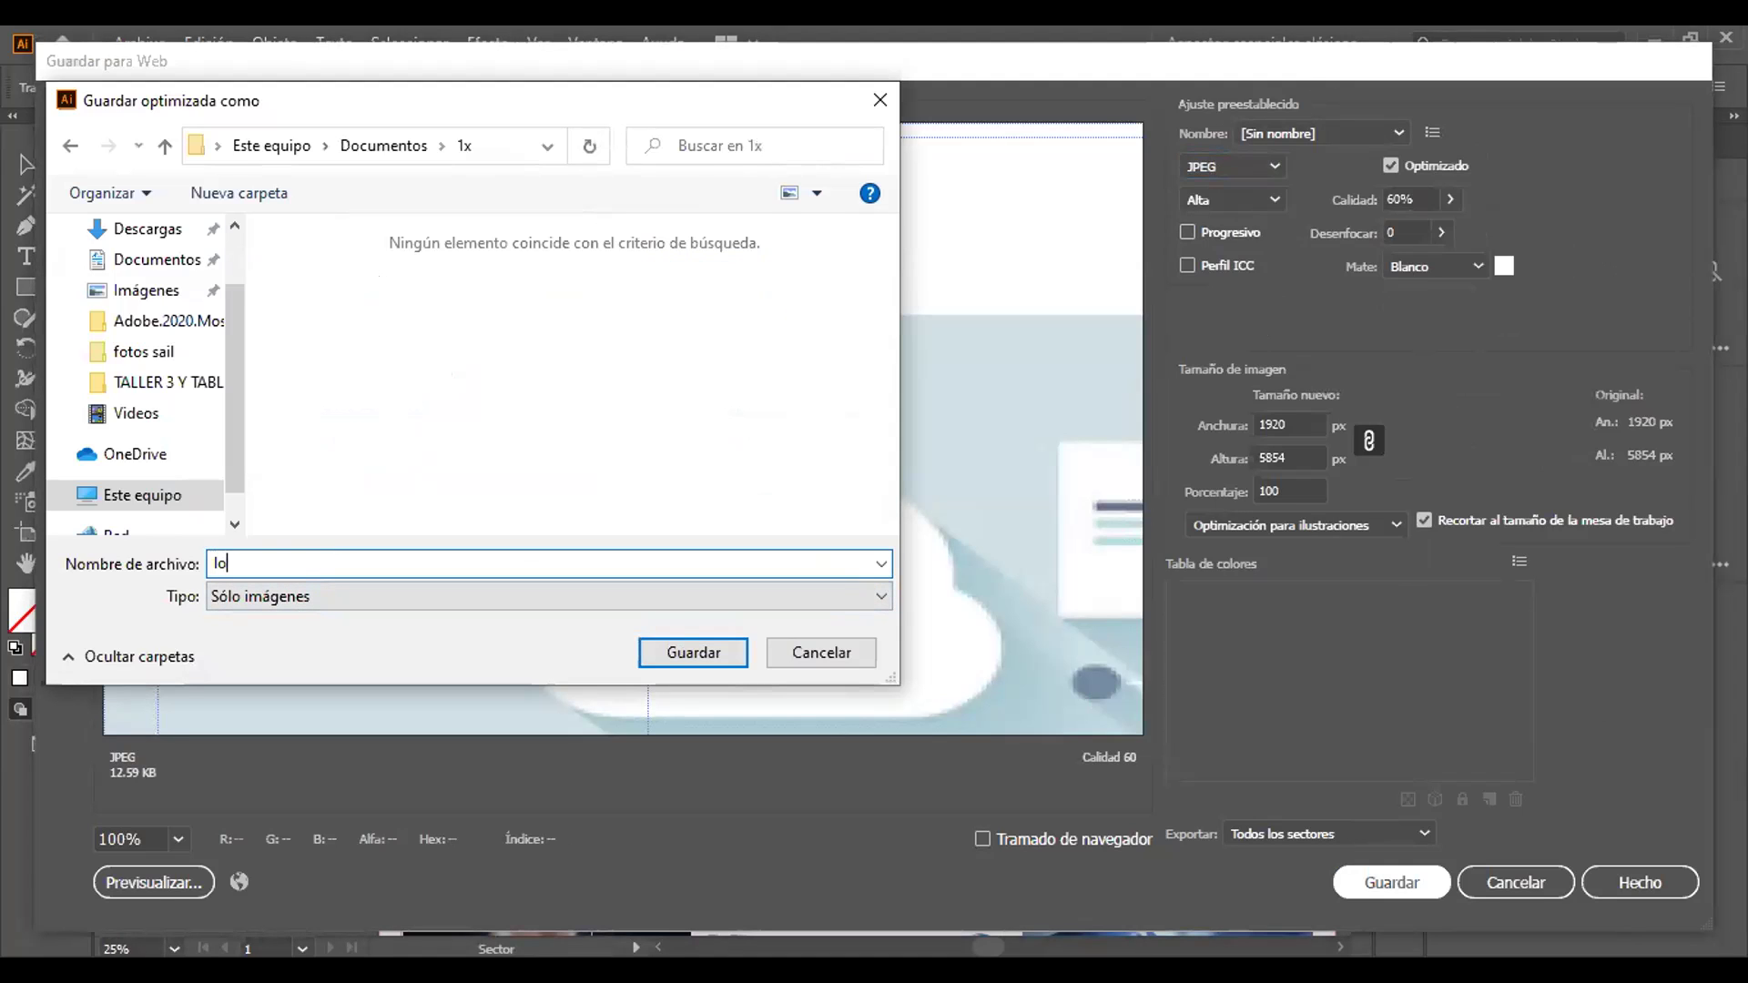
left_click(696, 650)
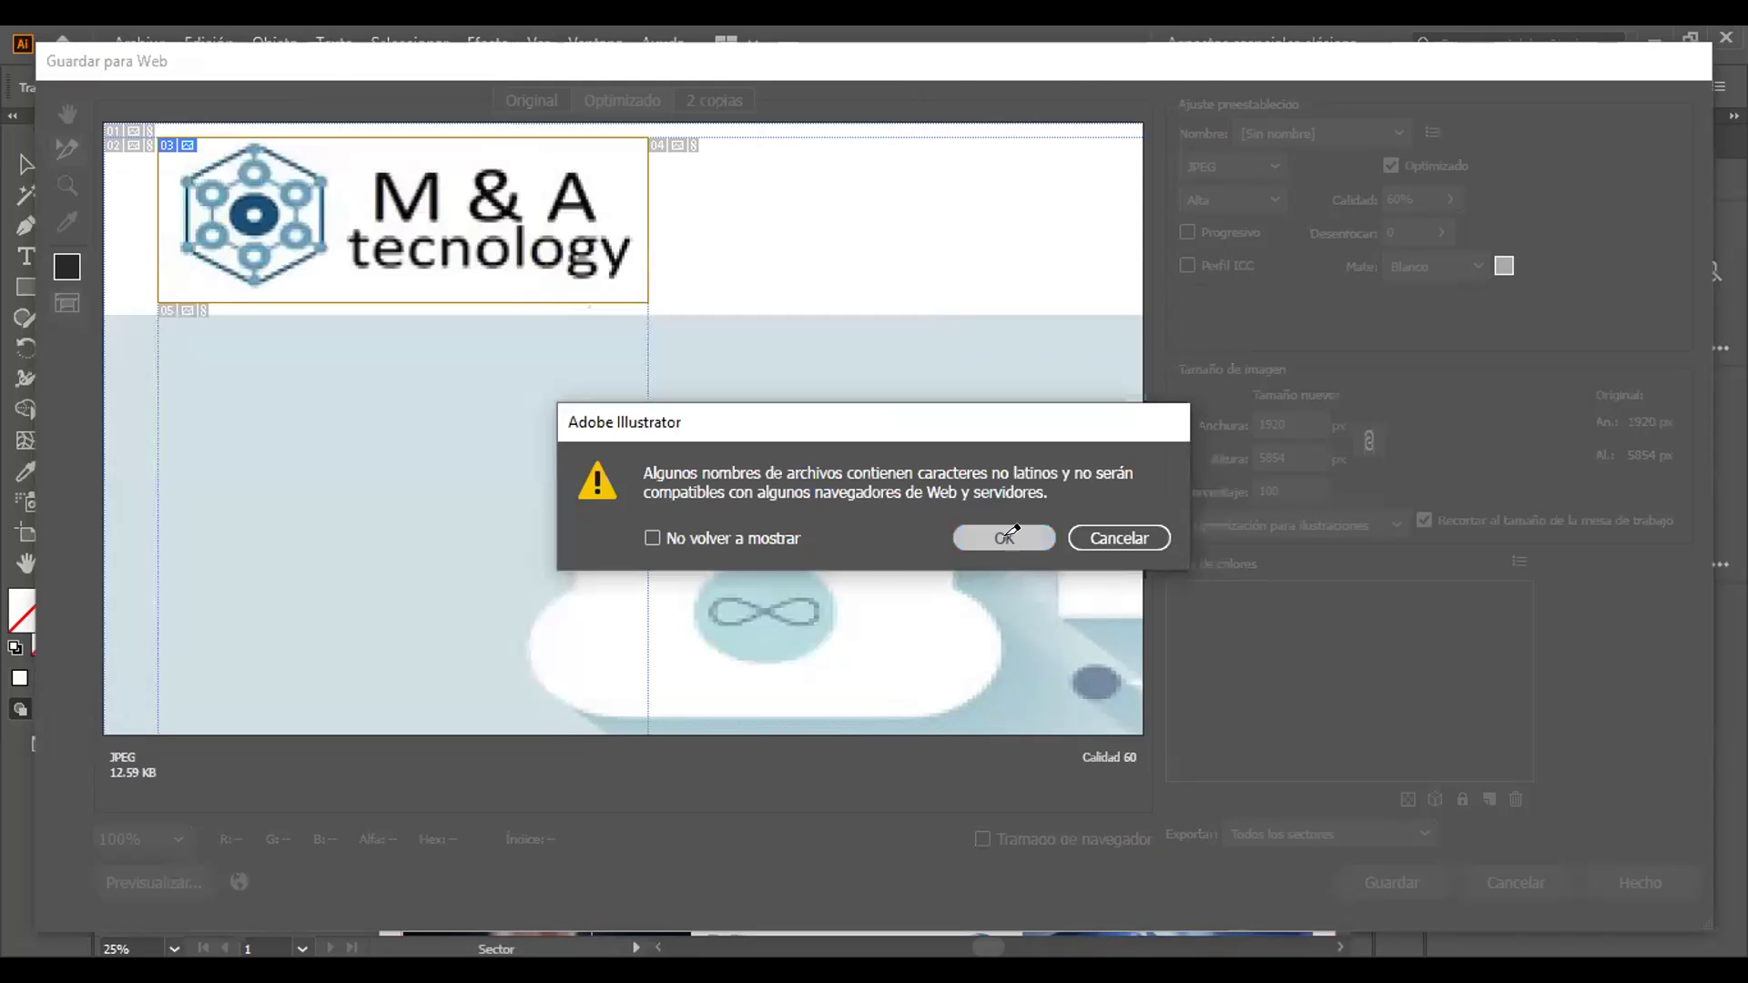
left_click(1009, 536)
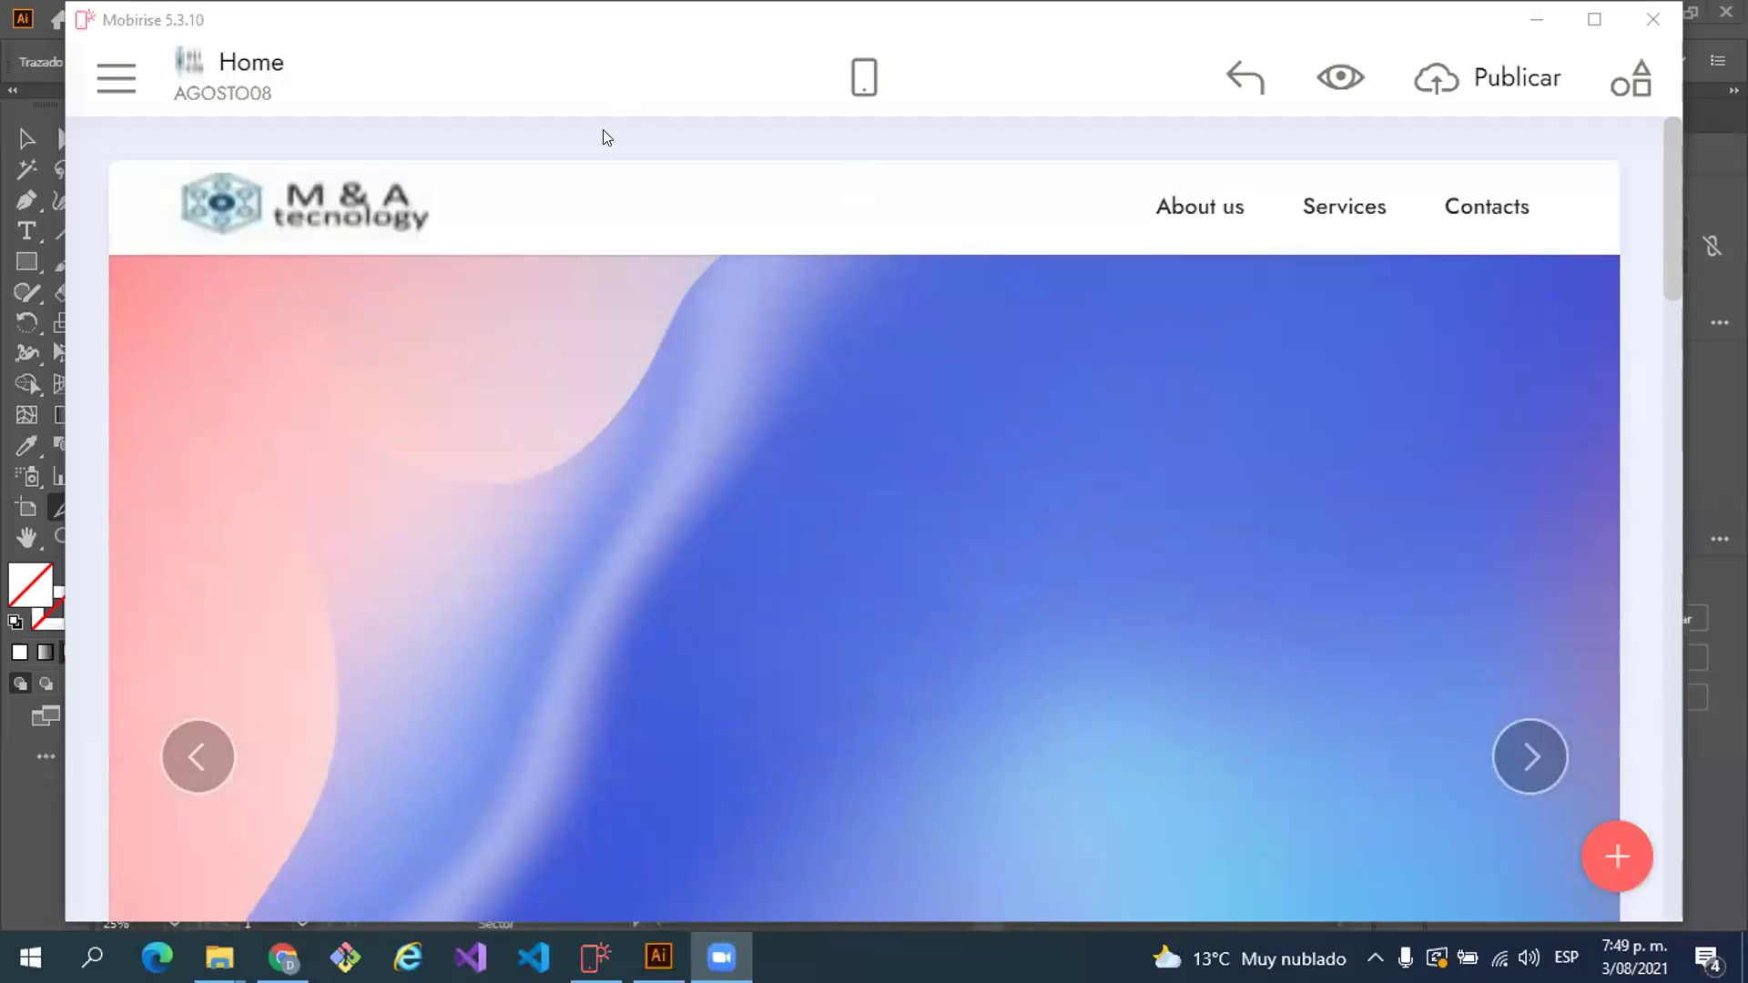
In Mobirise, replace the menu's M & A tecnology logo with logo_03 from the imágenes folder inside Documentos\1x
left_click(333, 206)
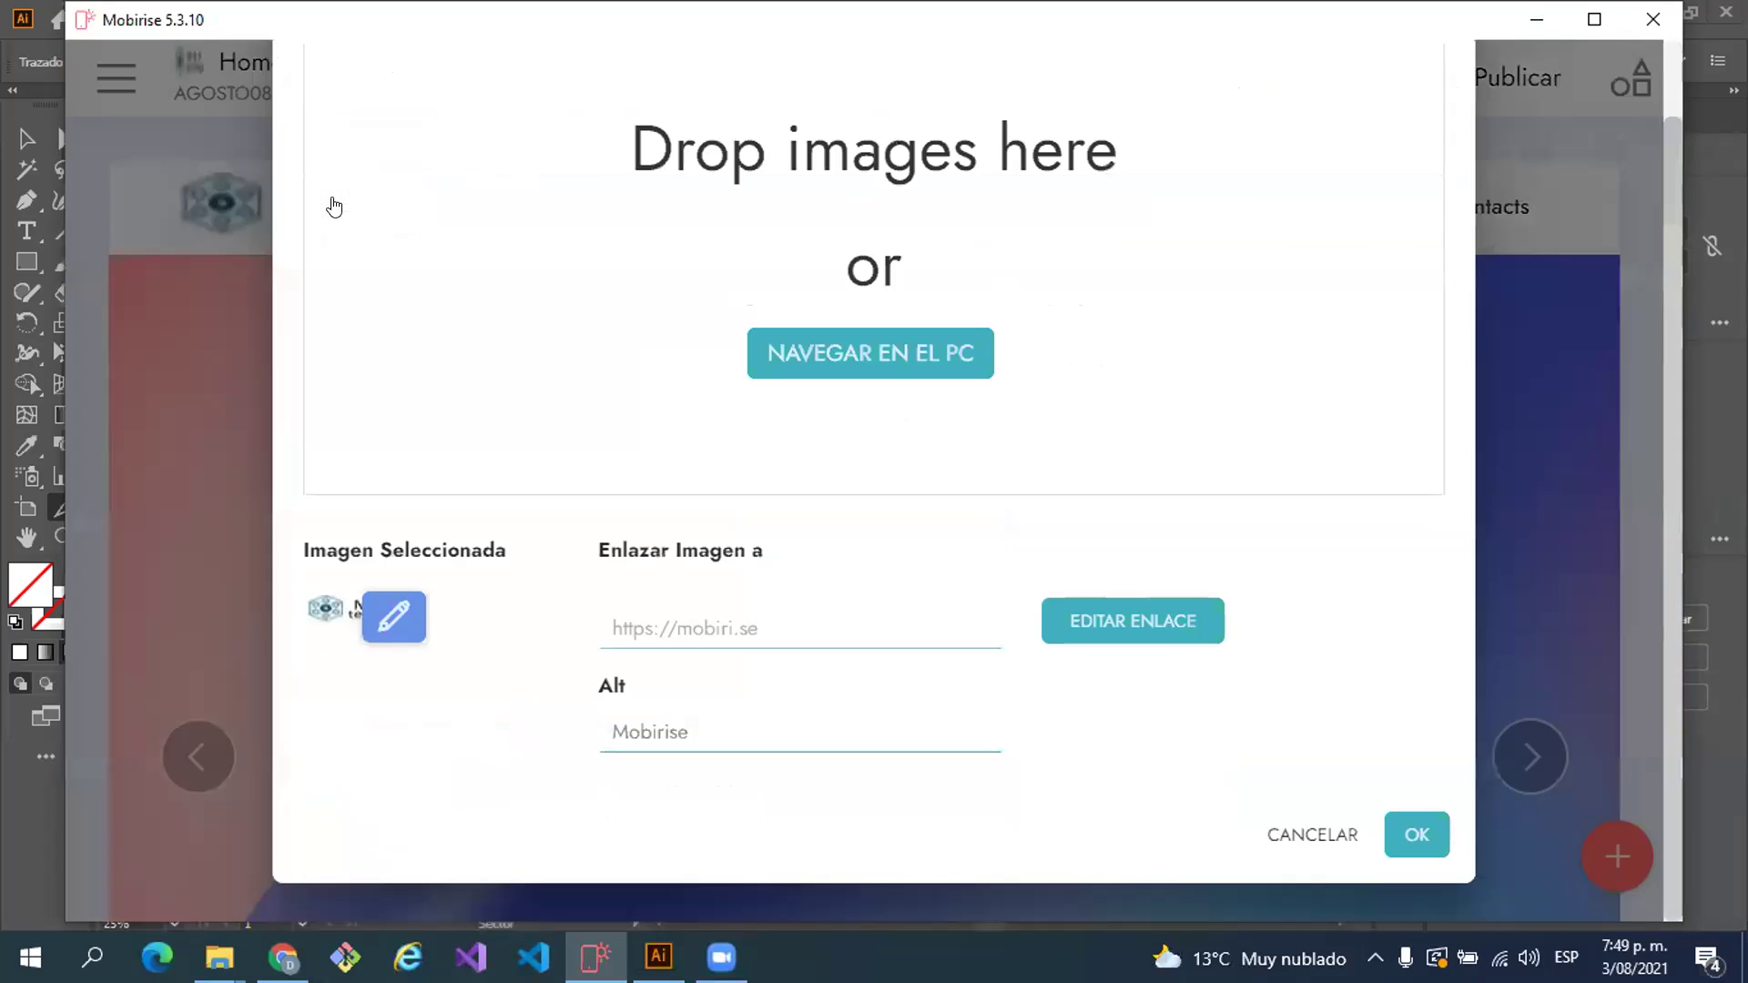
left_click(395, 616)
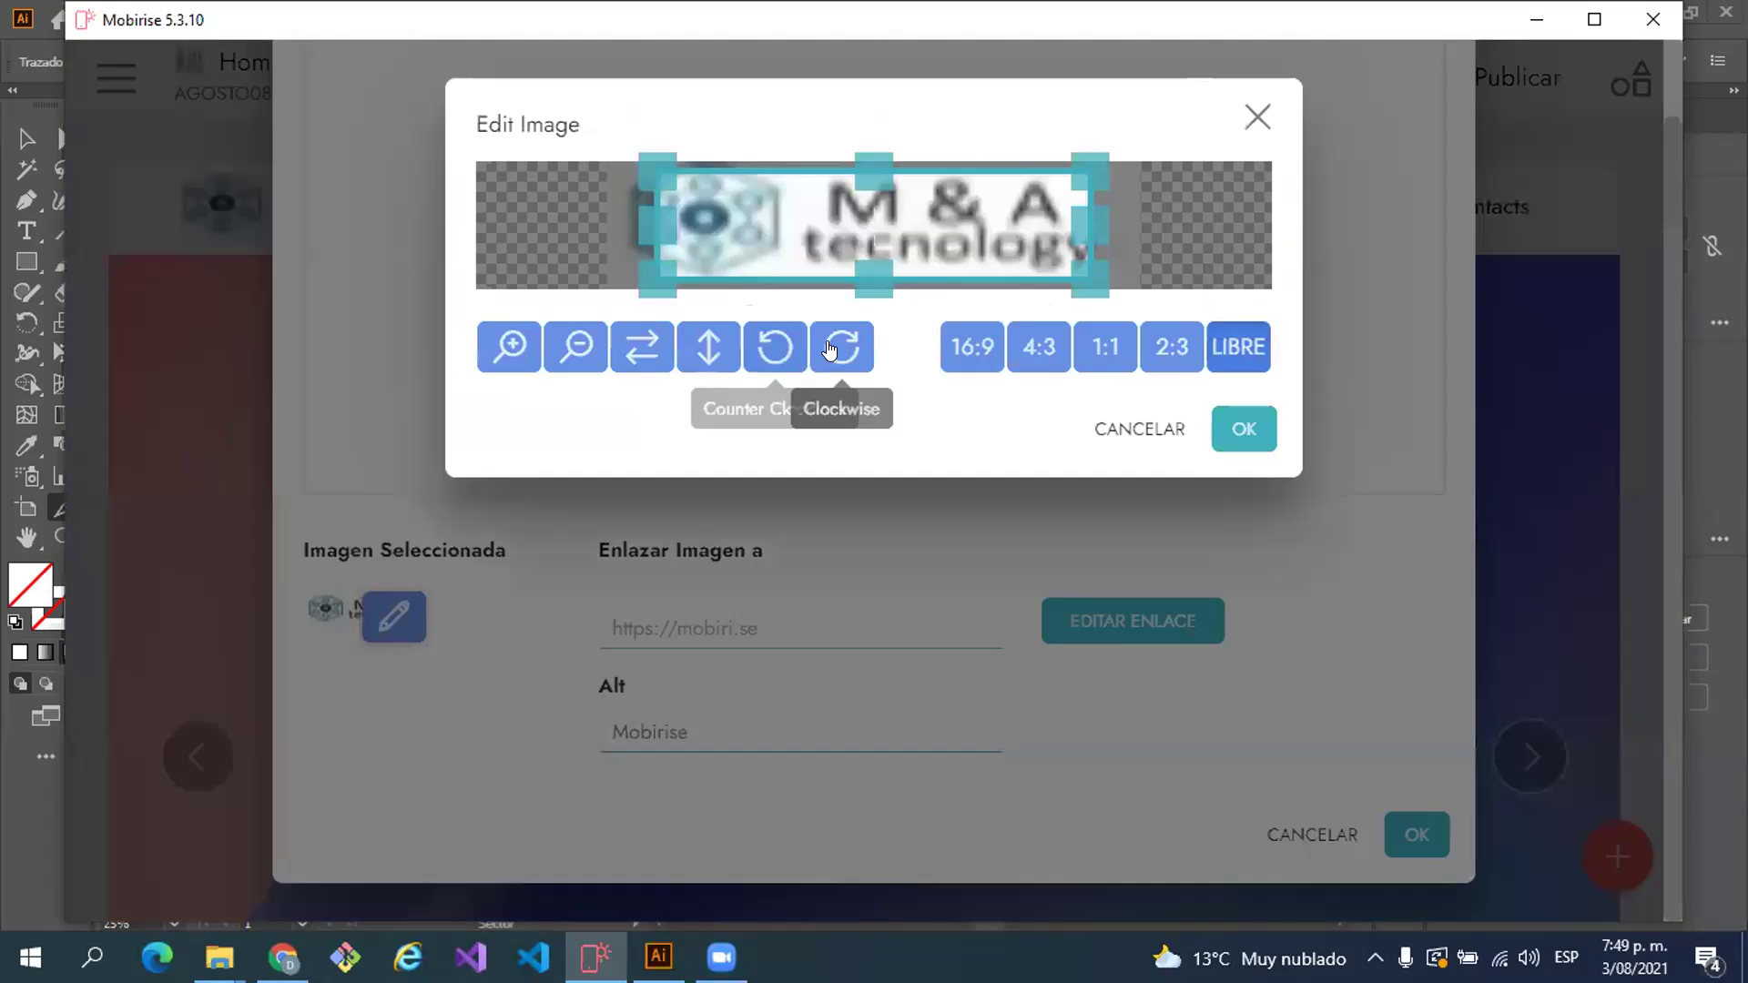
left_click(1256, 119)
left_click(907, 367)
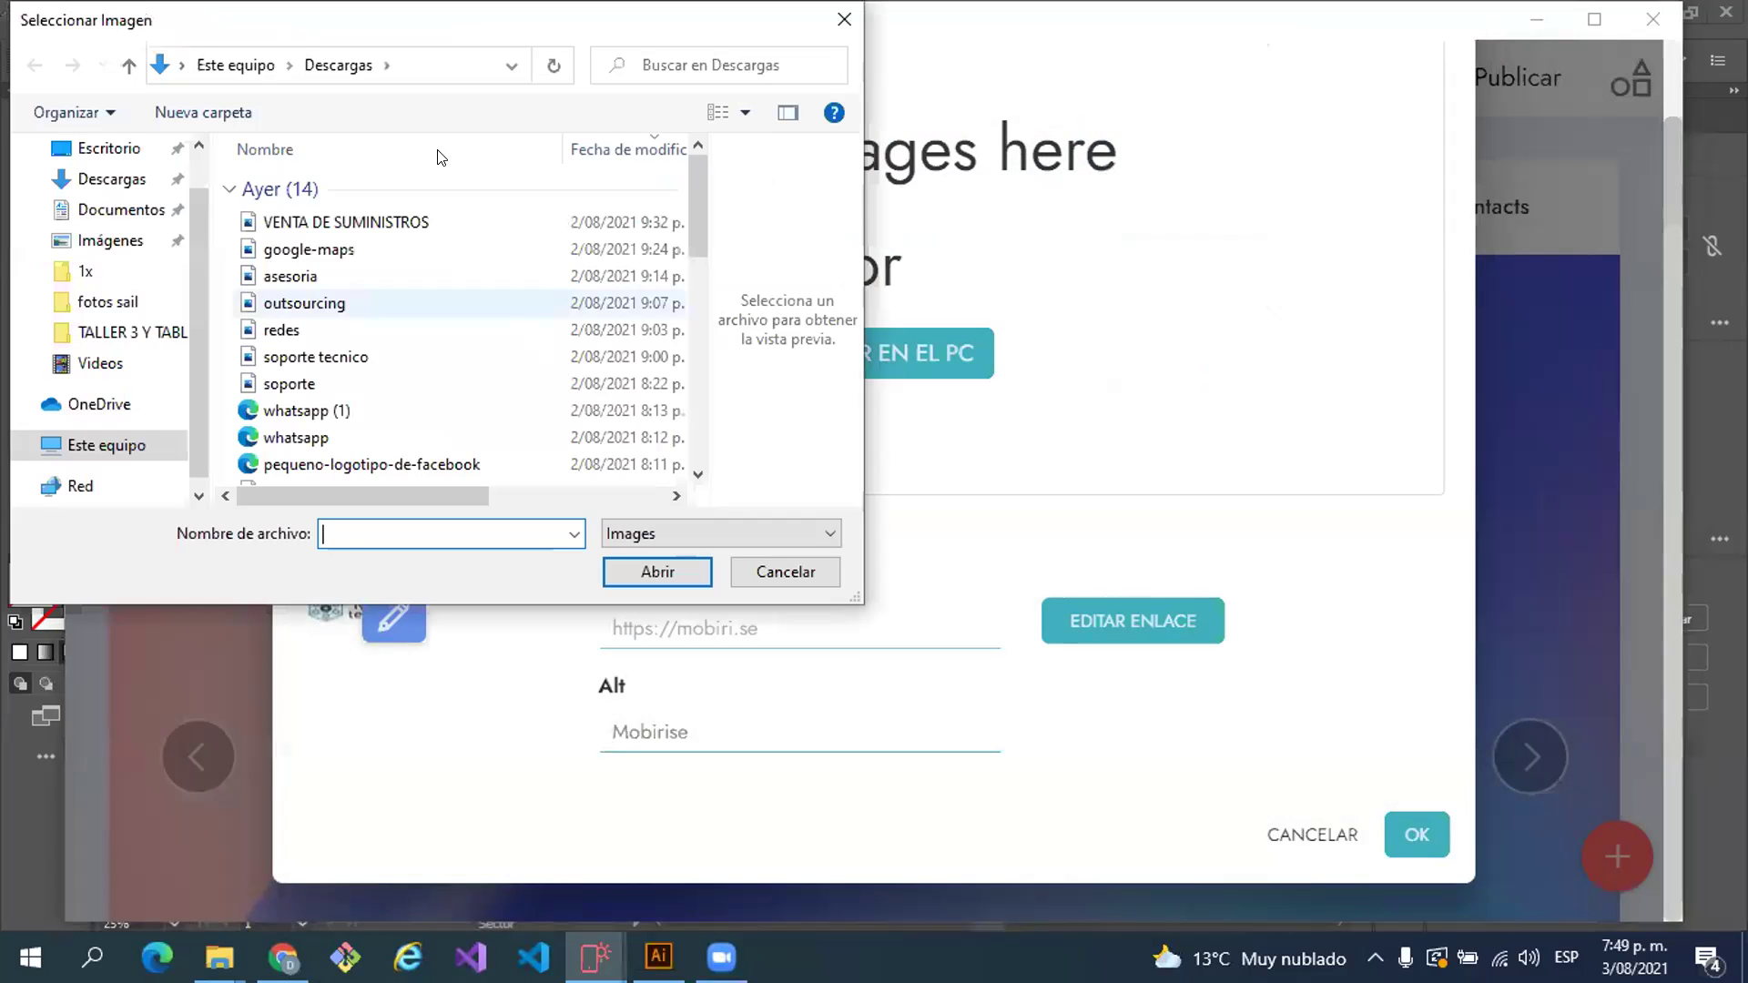
left_click(120, 216)
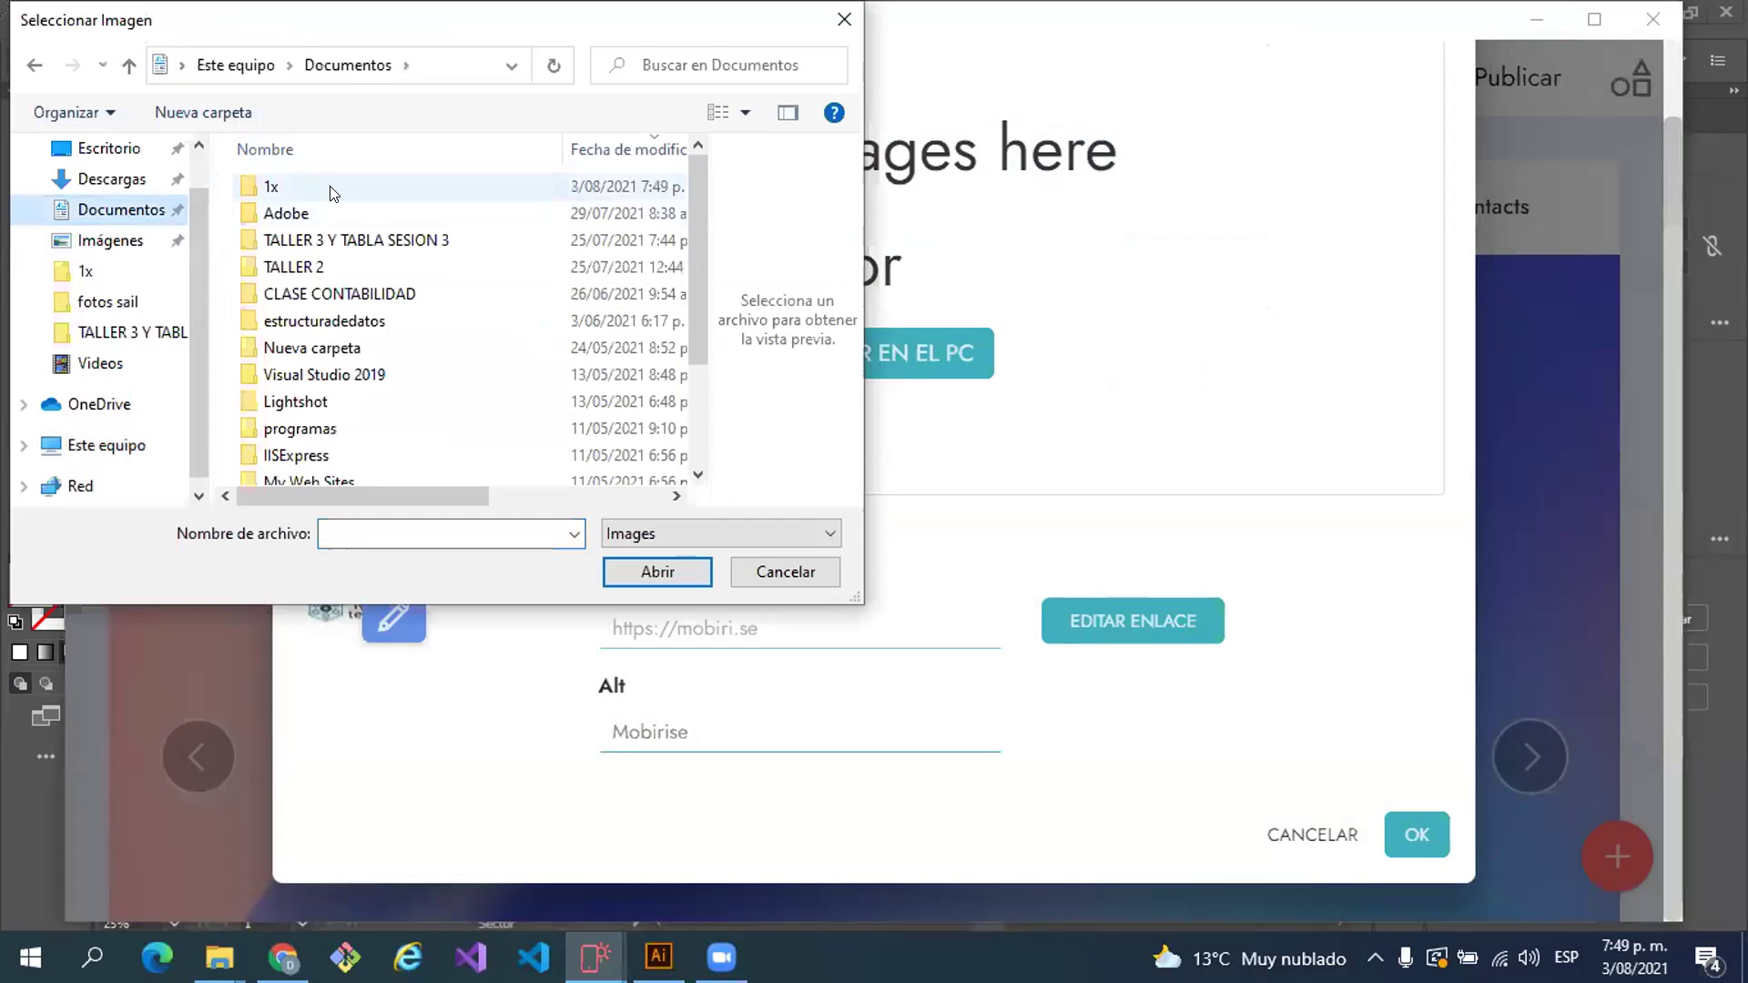
double_click(330, 186)
double_click(314, 211)
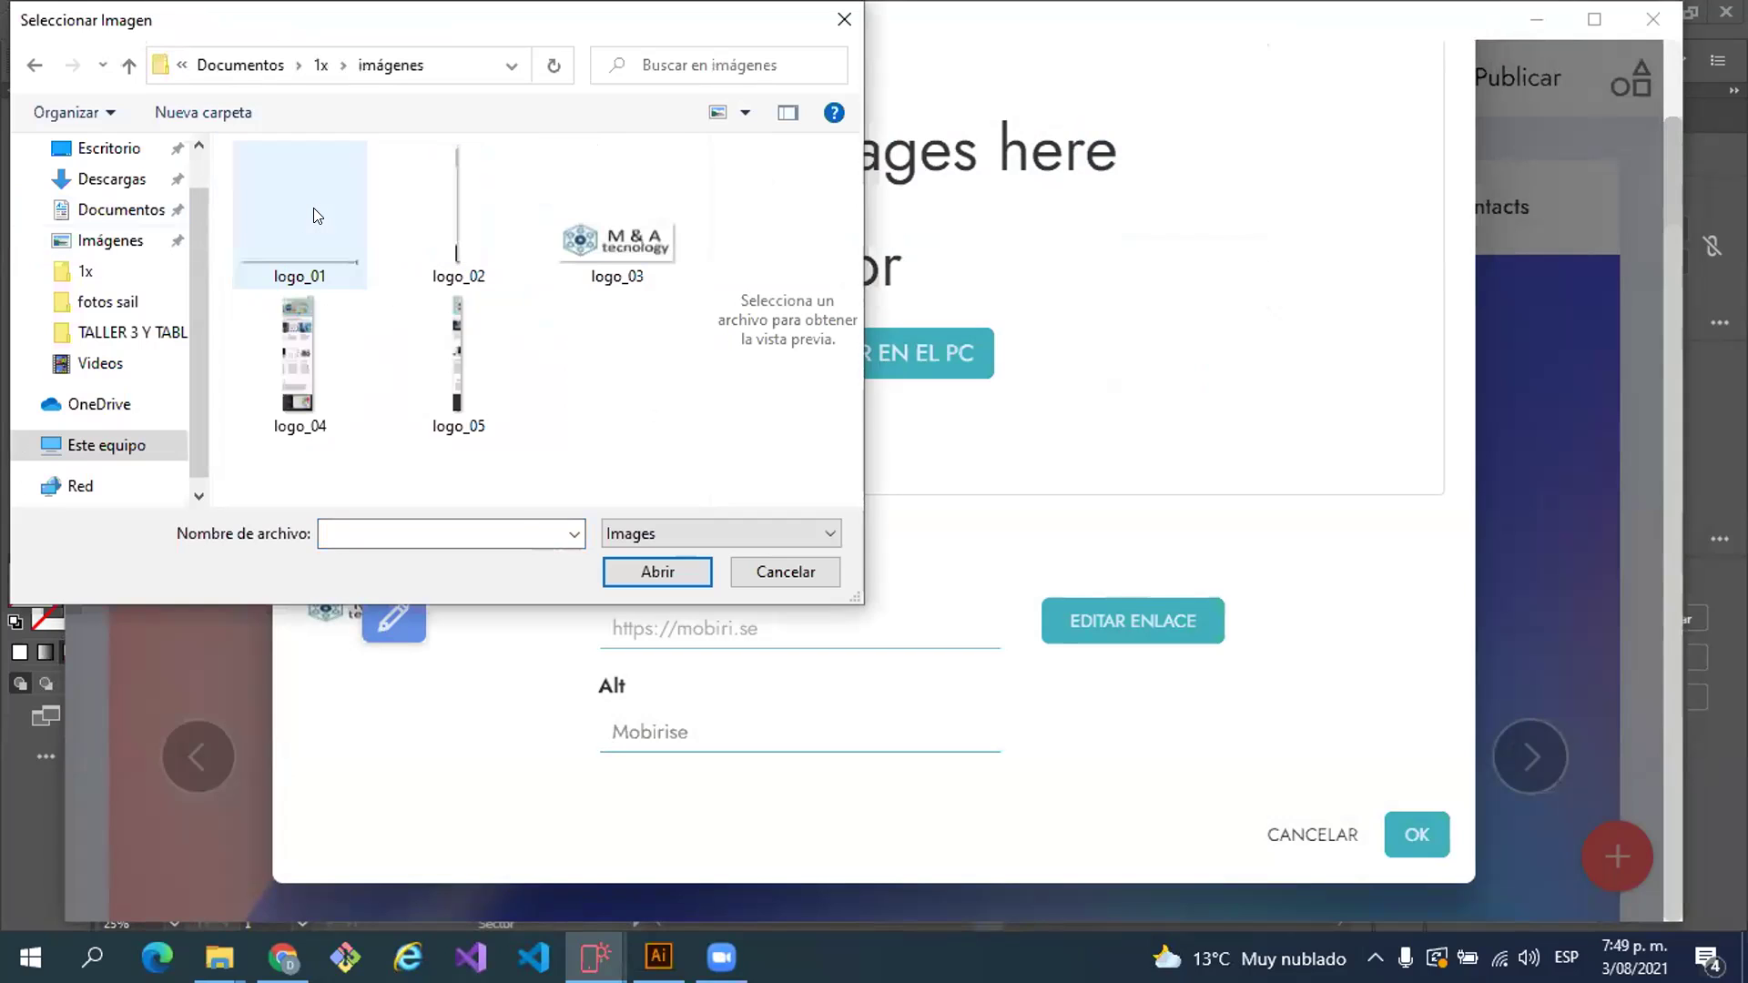
left_click(584, 241)
left_click(636, 579)
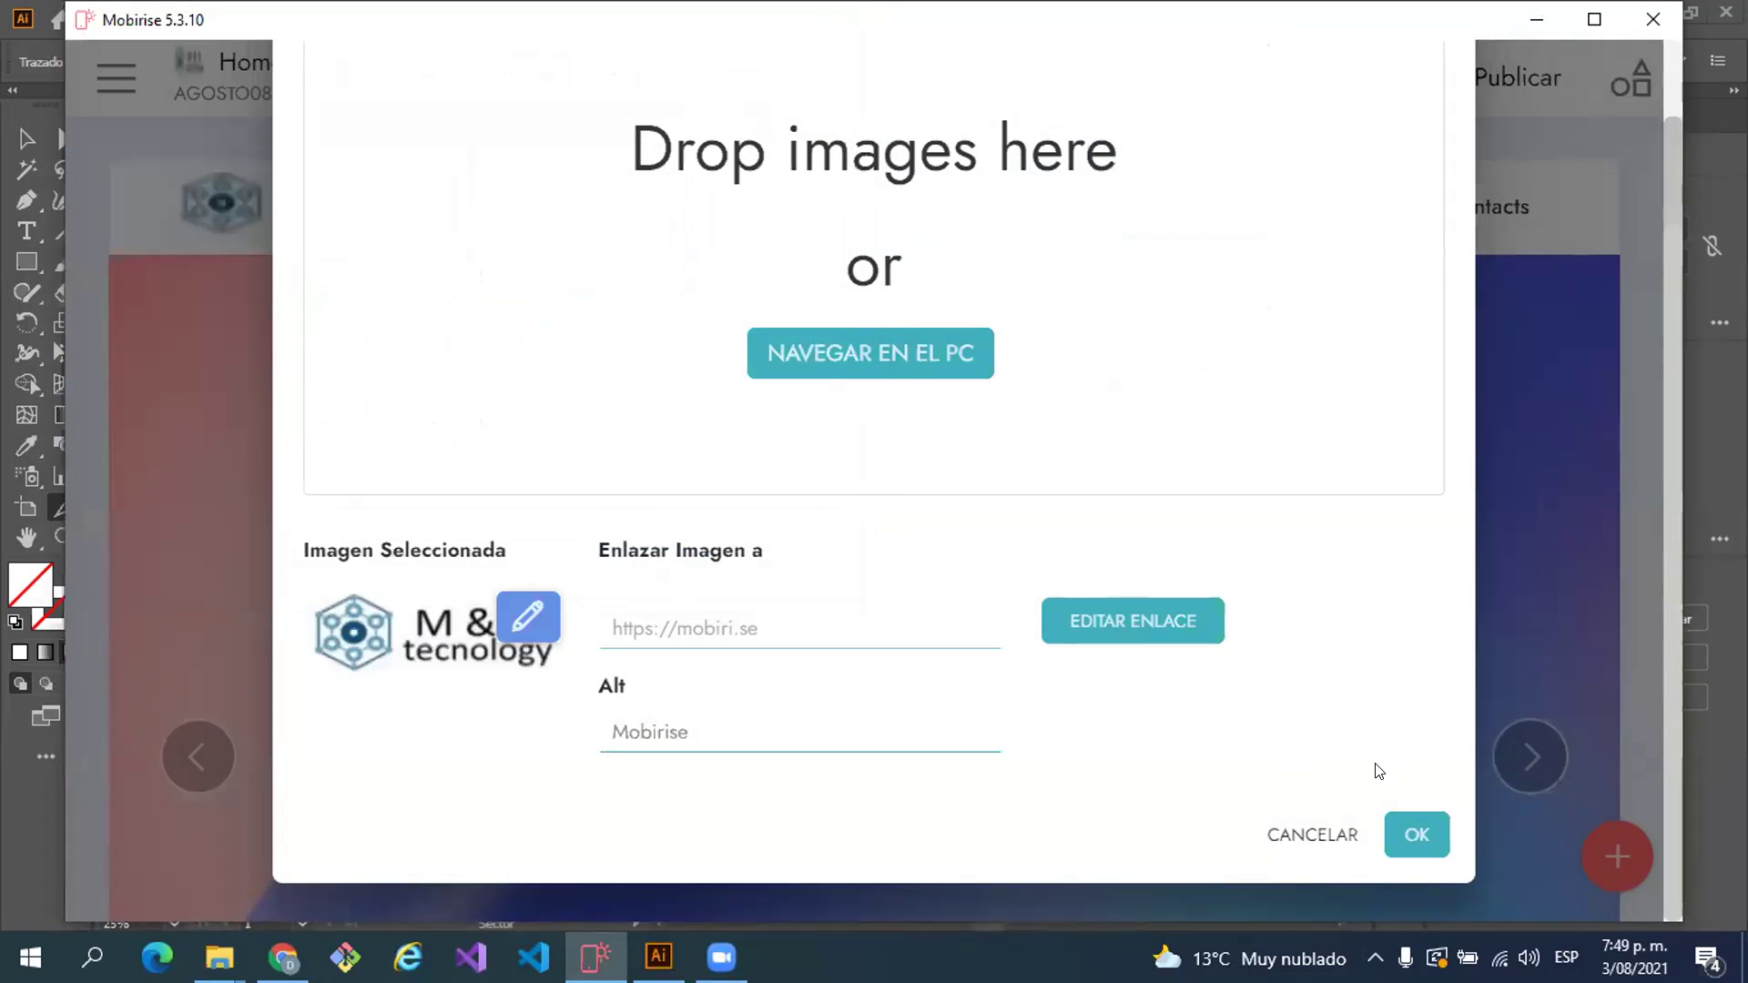
left_click(1416, 835)
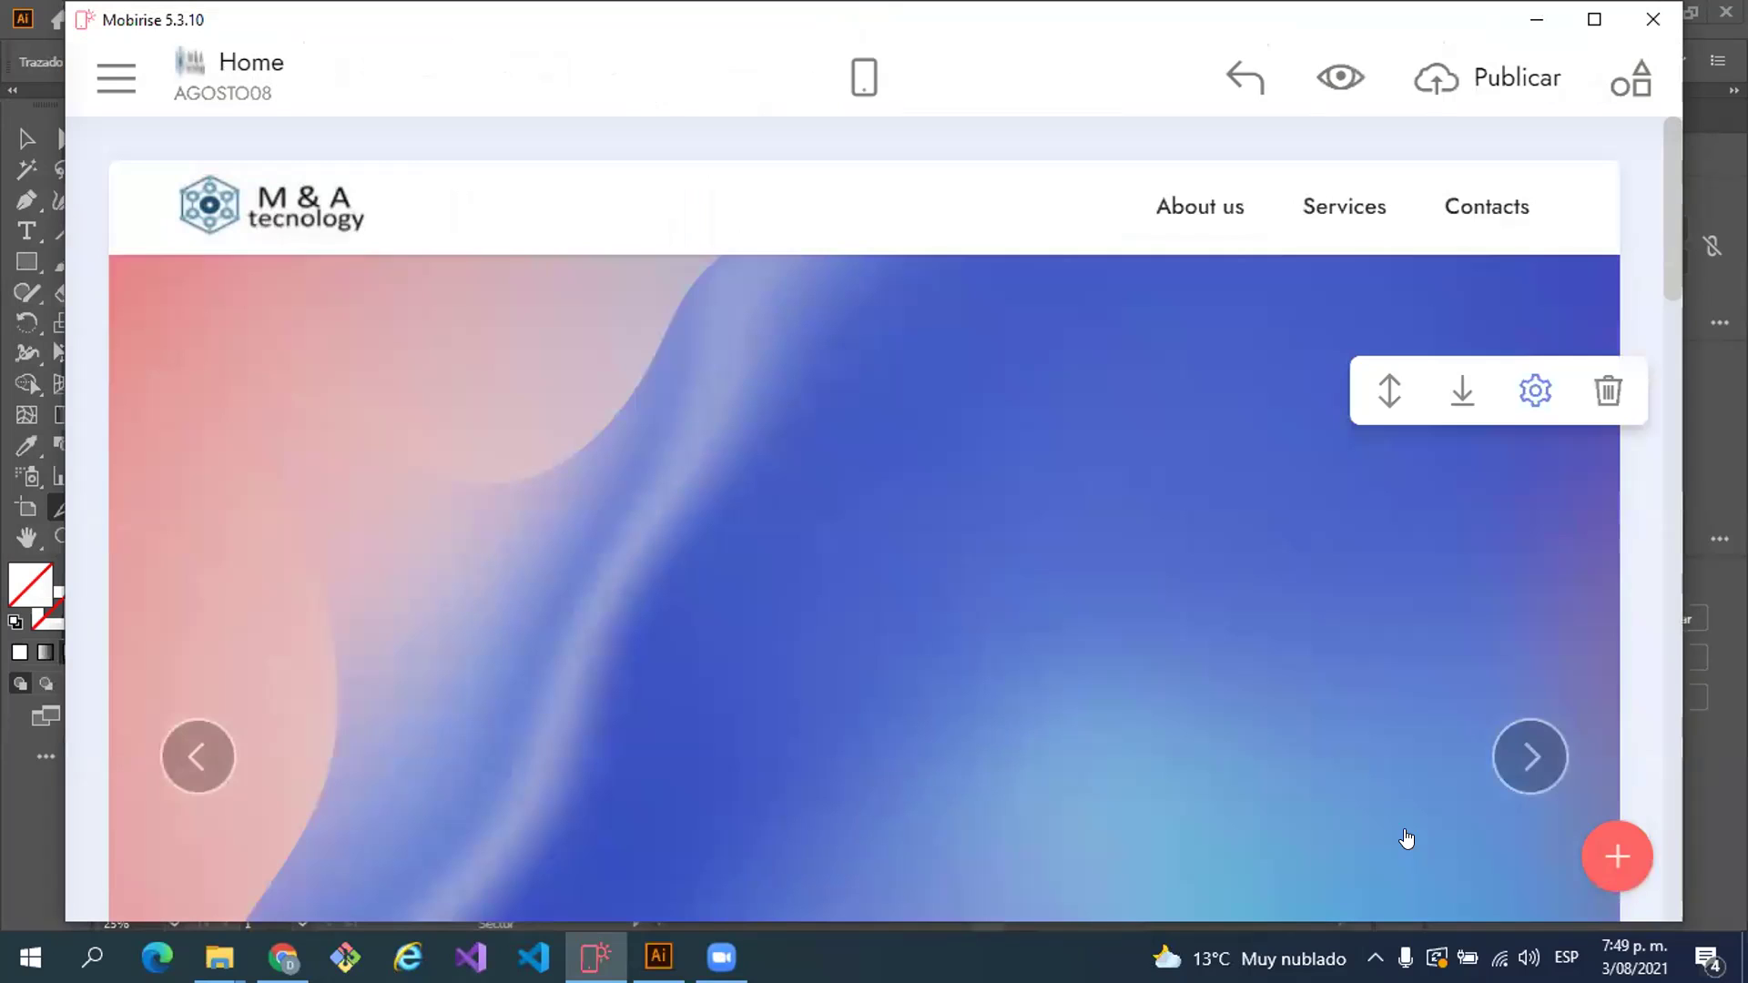